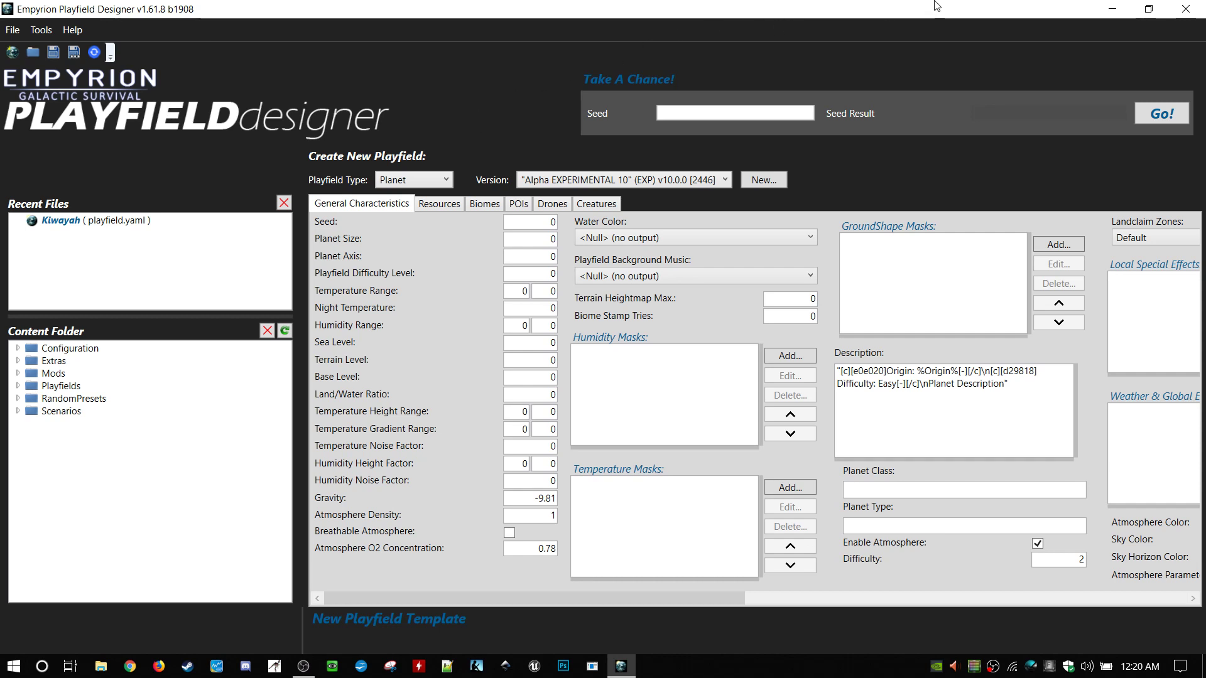
- Switch to File Explorer and open the Content\Scenarios folder of the Empyrion - Galactic Survival installation
{"action": "left_click", "coordinate": [1115, 13]}
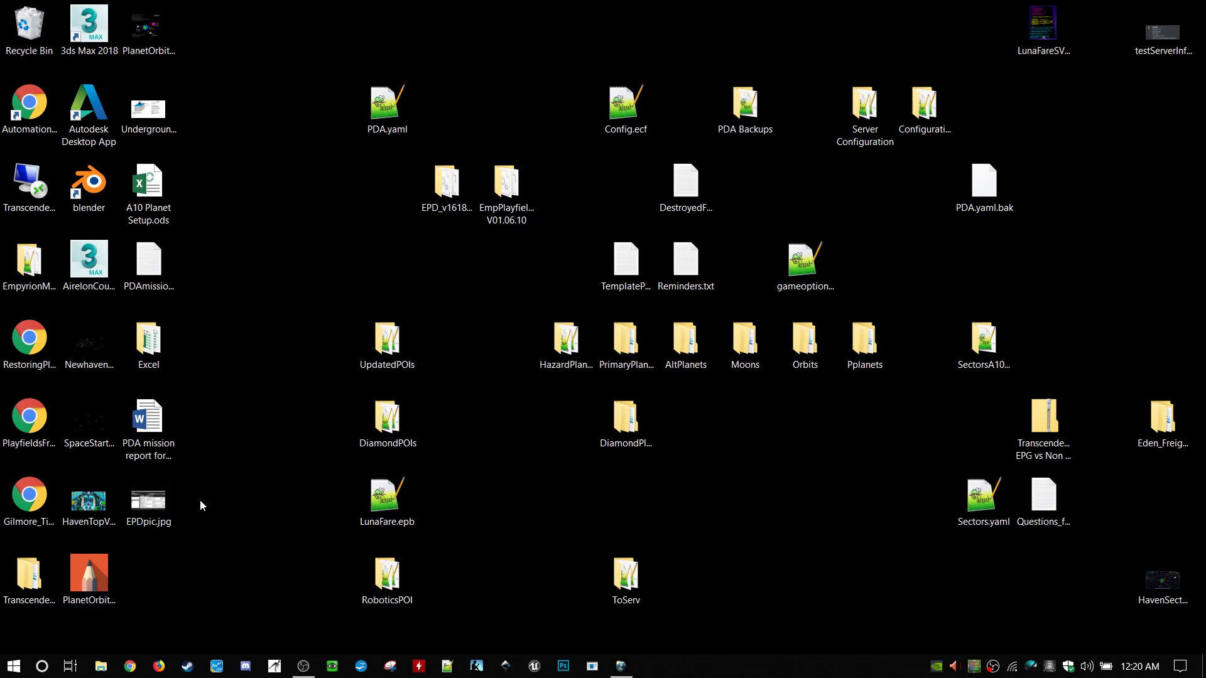
{"action": "left_click", "coordinate": [99, 667]}
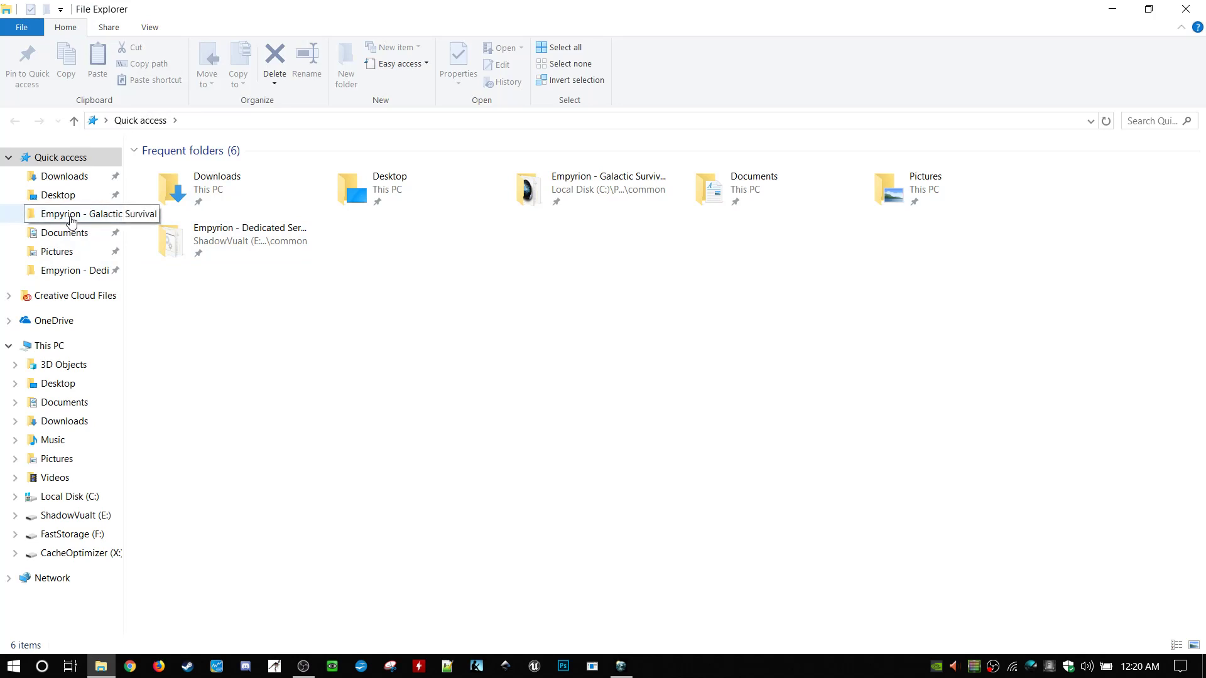
{"action": "left_click", "coordinate": [71, 220]}
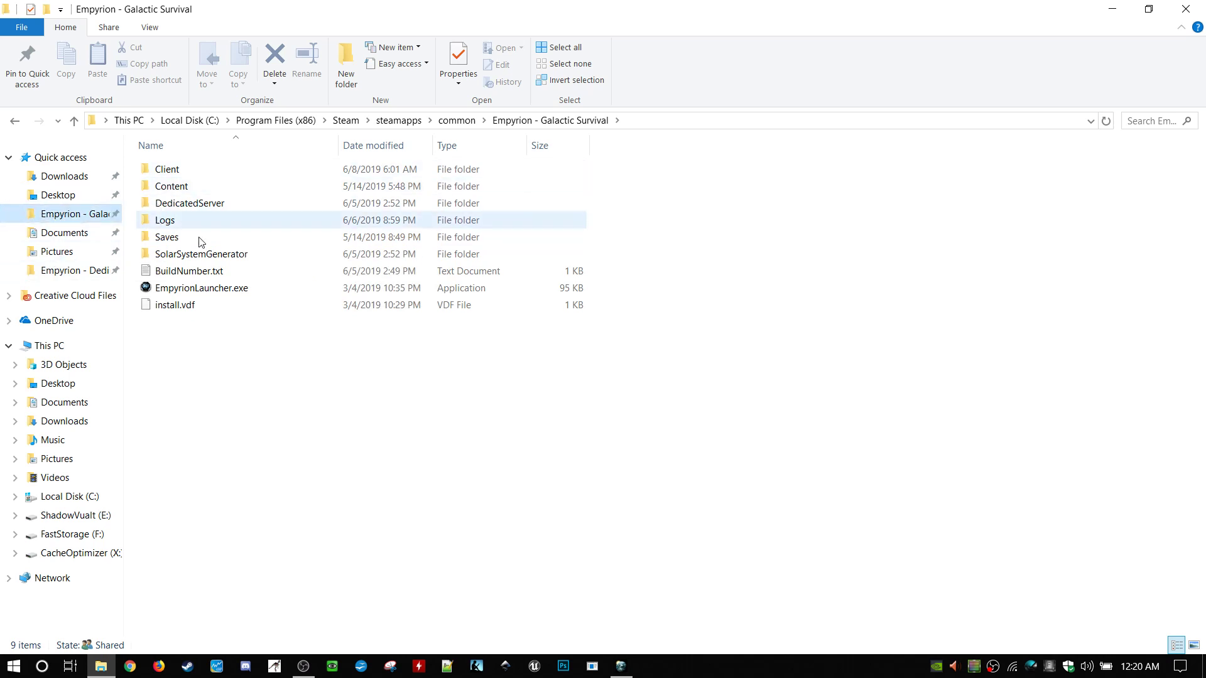
{"action": "double_click", "coordinate": [201, 188]}
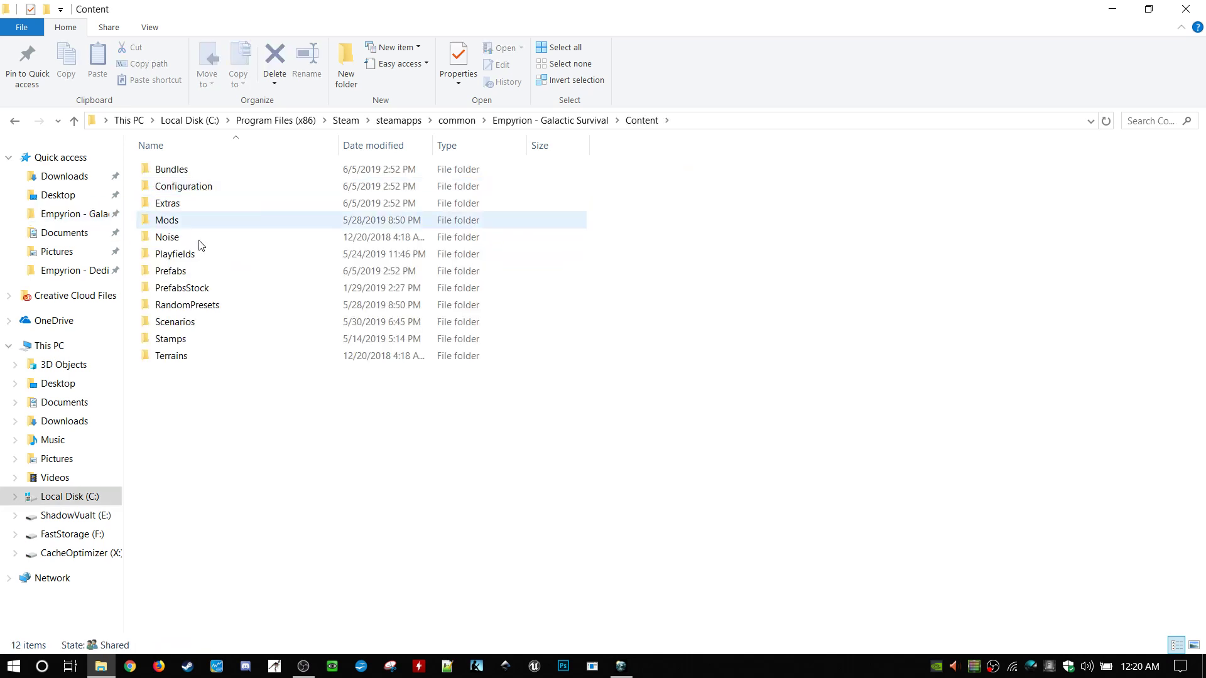
{"action": "double_click", "coordinate": [201, 327]}
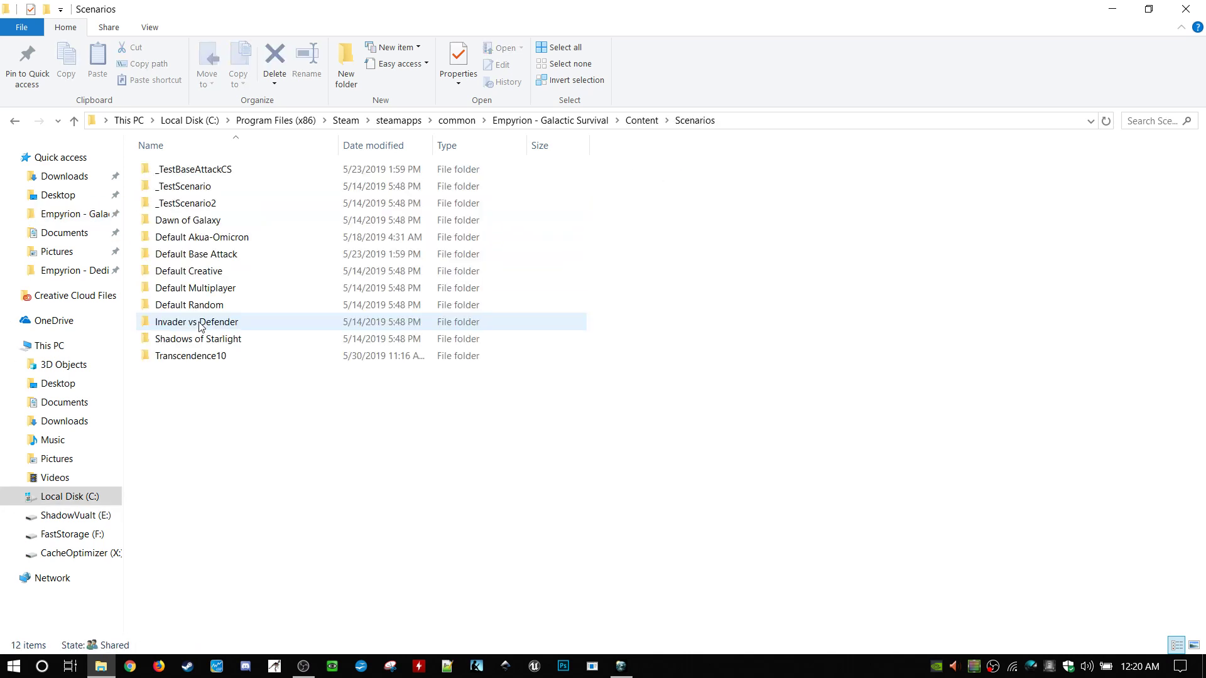
- Look inside the Default Akua-Omicron scenario folder and open the Transcendence10 scenario folder instead
{"action": "double_click", "coordinate": [200, 239]}
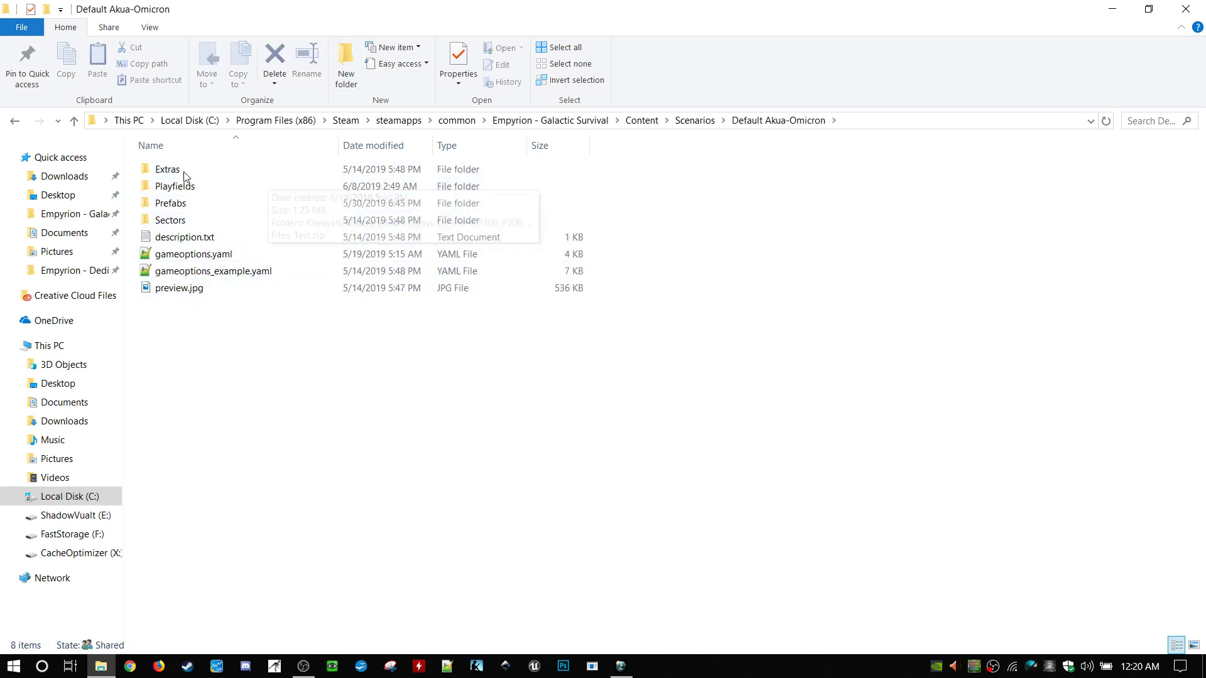
{"action": "left_click", "coordinate": [15, 121]}
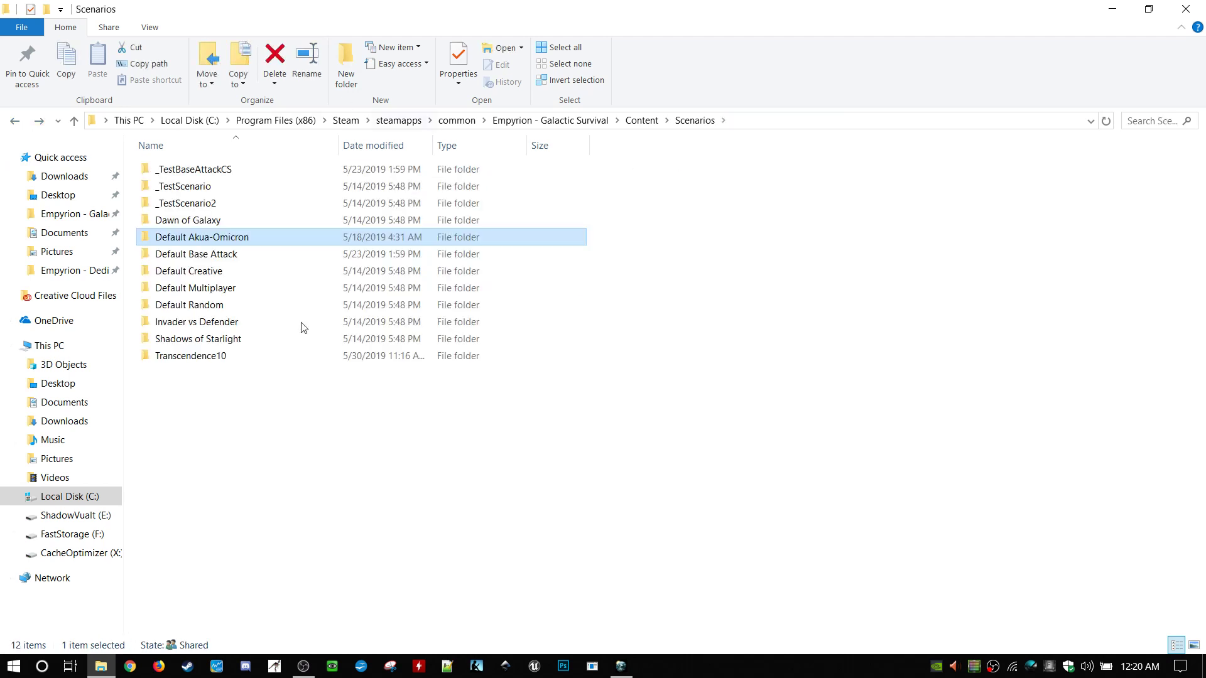
{"action": "double_click", "coordinate": [238, 357]}
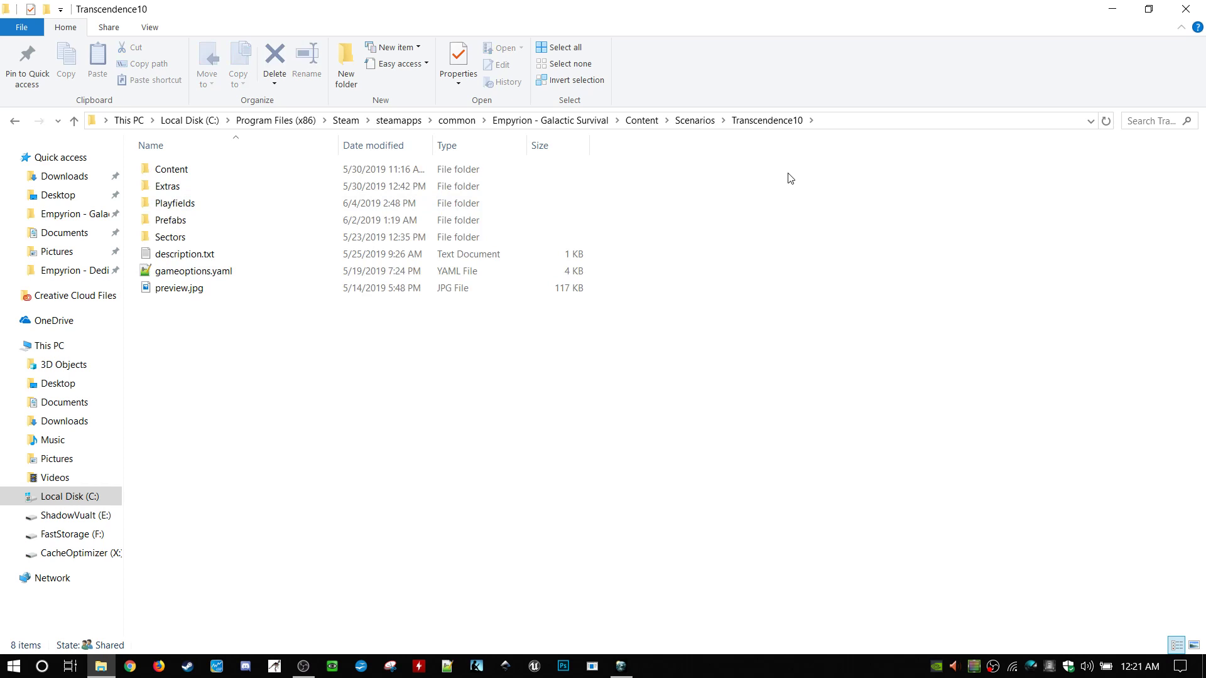
- Examine the scenario's Extras\PDA and Content\Configuration subfolders, returning to the Transcendence10 folder
{"action": "left_click", "coordinate": [296, 182]}
{"action": "left_click", "coordinate": [296, 169]}
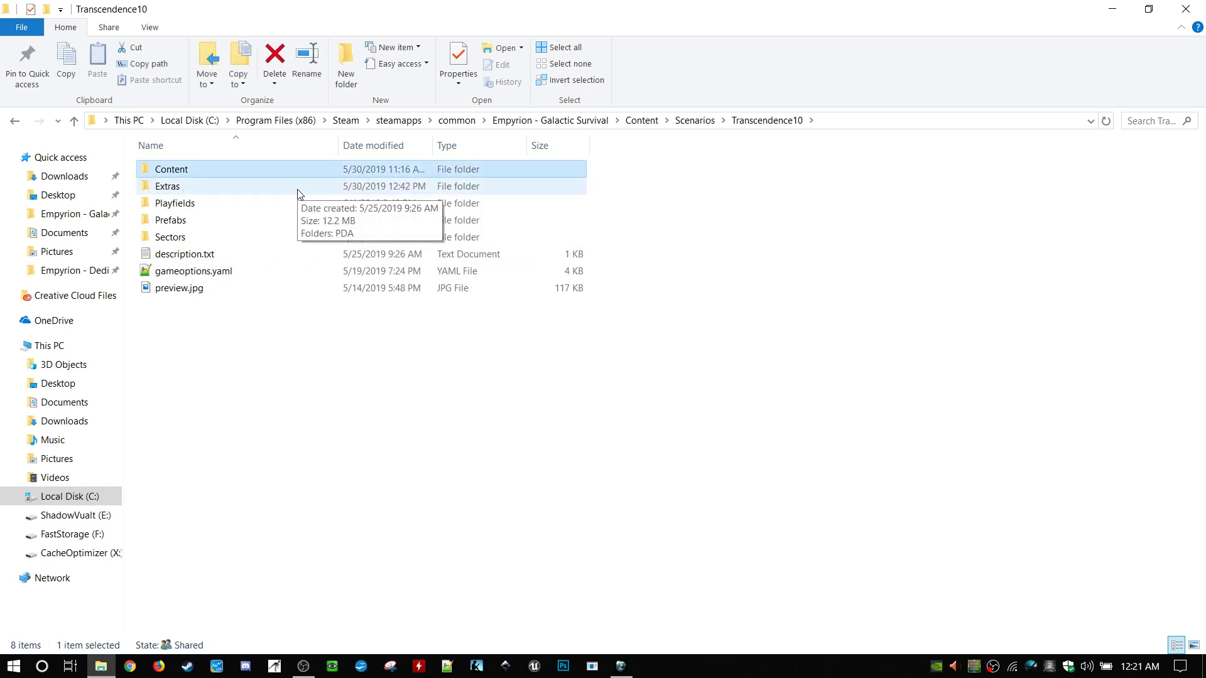
{"action": "double_click", "coordinate": [298, 187]}
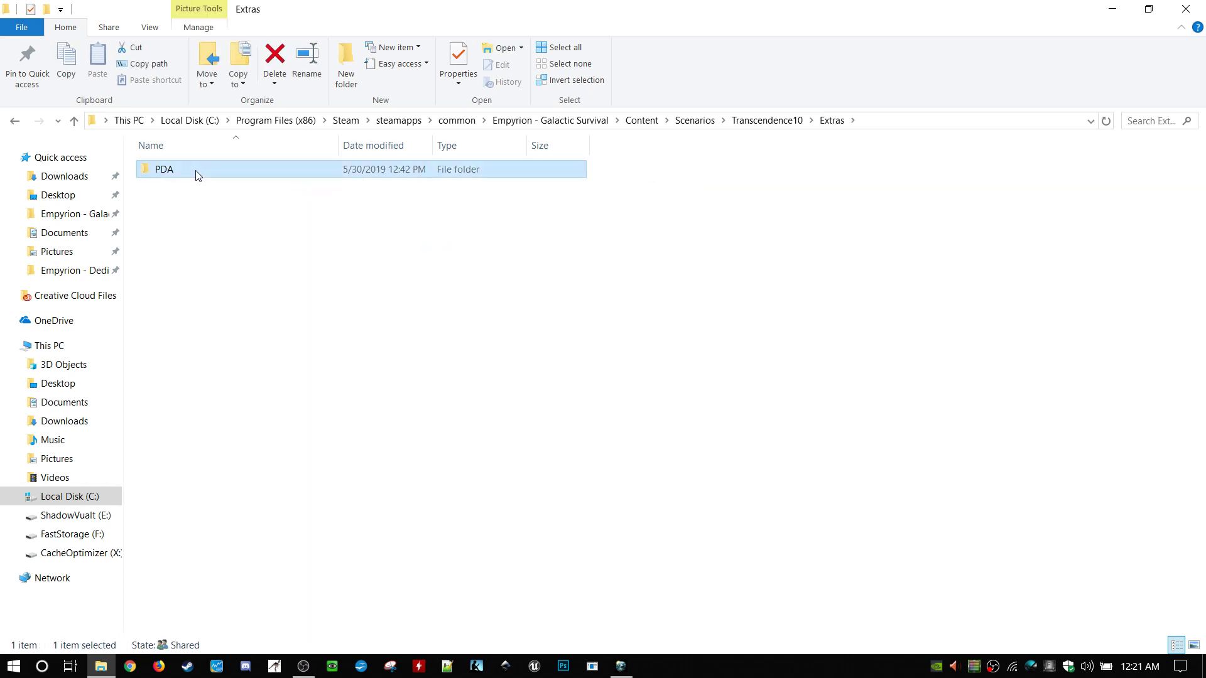
{"action": "double_click", "coordinate": [198, 175]}
{"action": "left_click", "coordinate": [14, 121]}
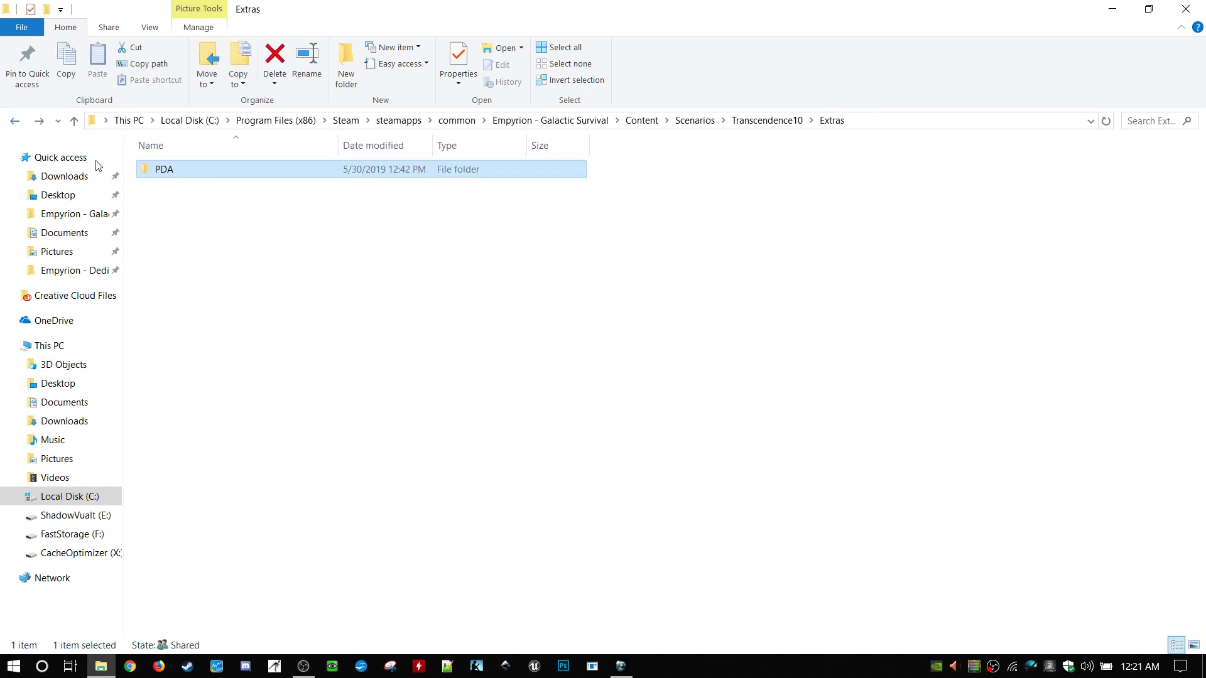
{"action": "left_click", "coordinate": [14, 121]}
{"action": "double_click", "coordinate": [188, 168]}
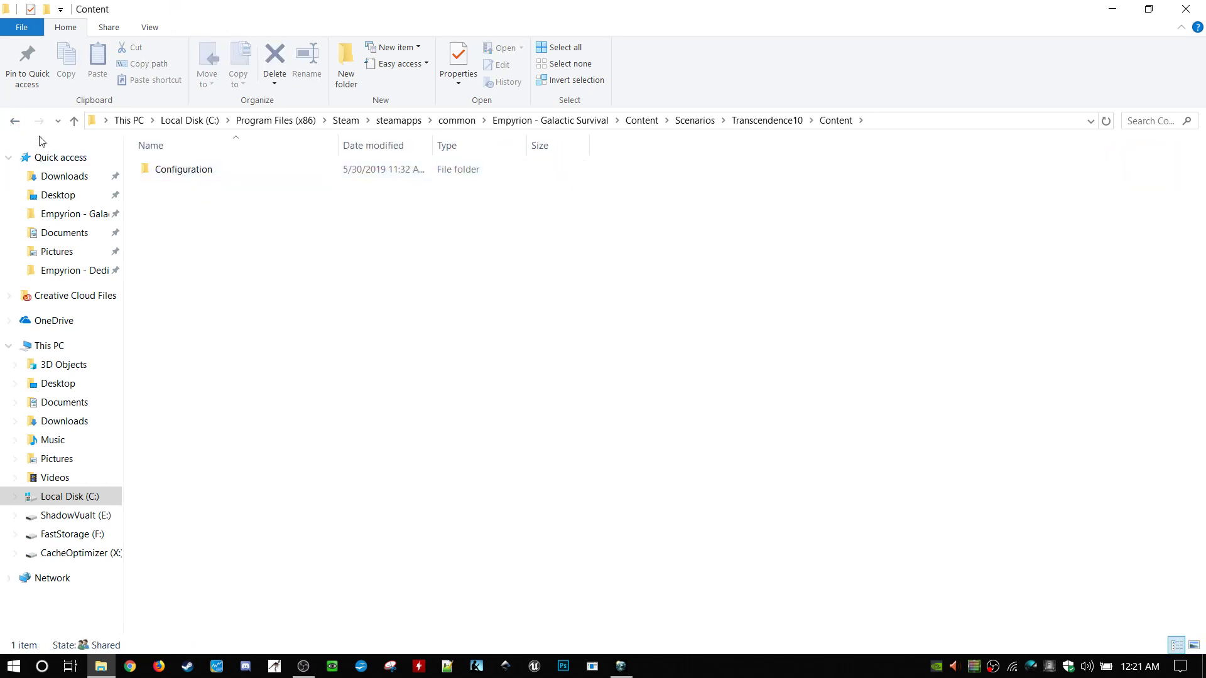
{"action": "double_click", "coordinate": [182, 170]}
{"action": "left_click", "coordinate": [14, 121]}
{"action": "left_click", "coordinate": [14, 122]}
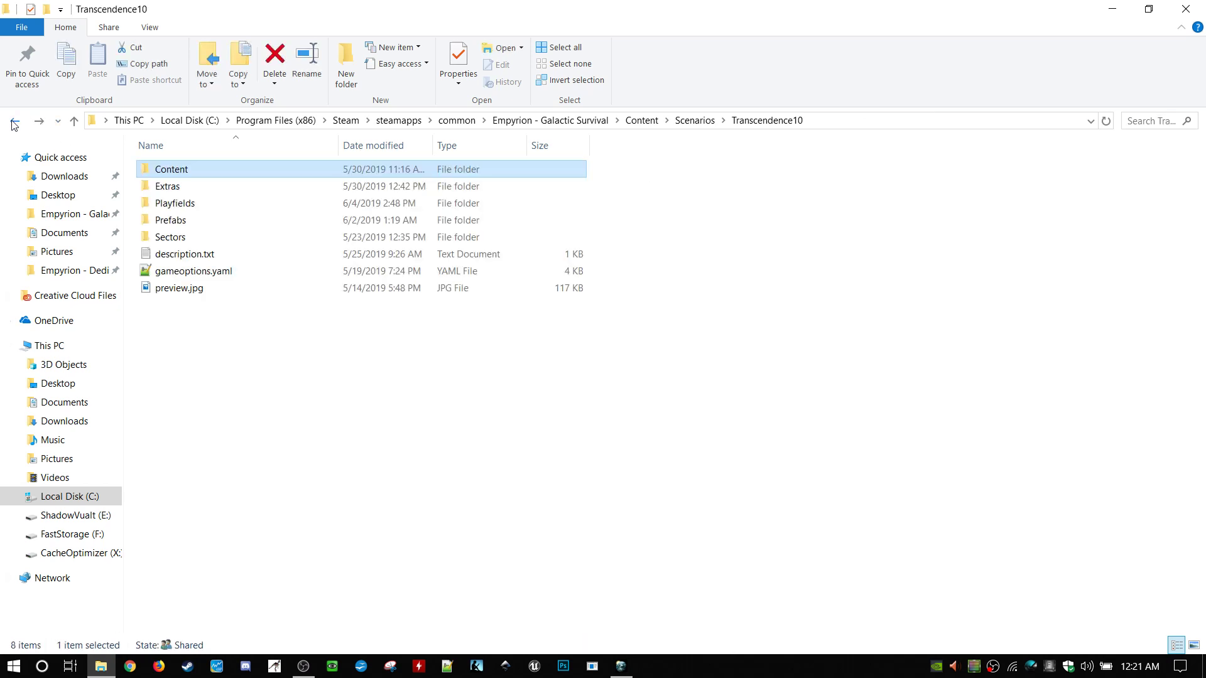
- Read the scenario's description.txt in Notepad, close it, and point out the Playfields folder, preview.jpg and gameoptions.yaml
{"action": "left_click", "coordinate": [232, 201]}
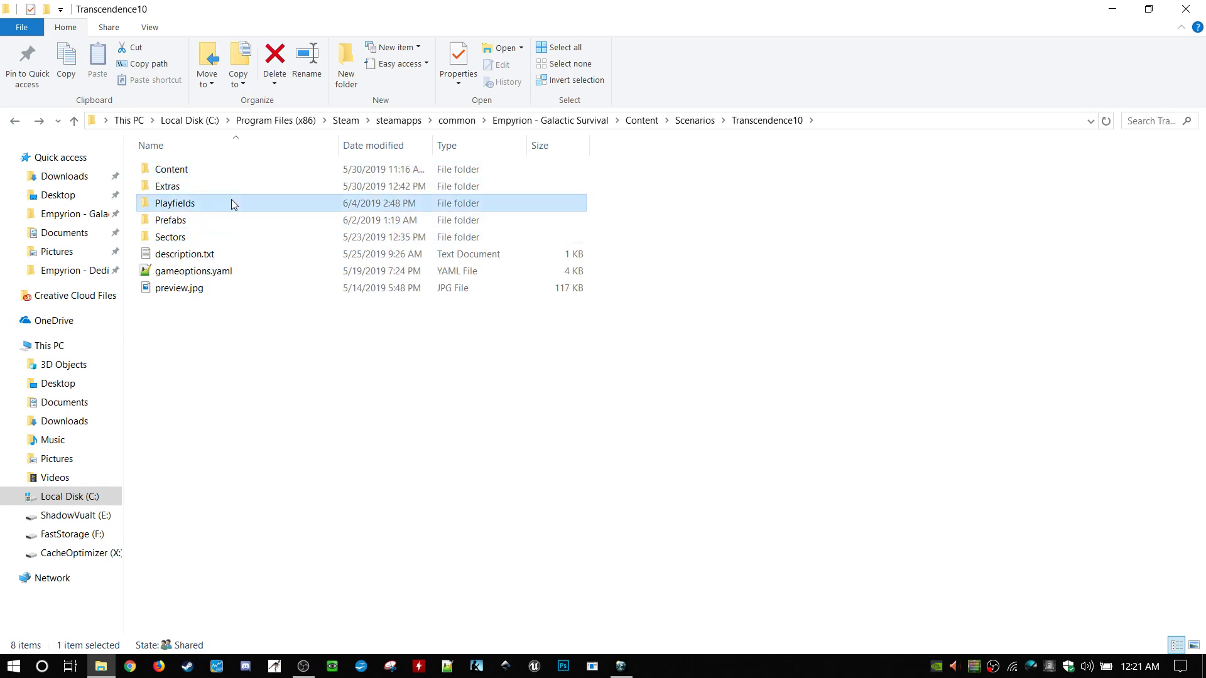
{"action": "left_click", "coordinate": [208, 276]}
{"action": "left_click", "coordinate": [211, 288]}
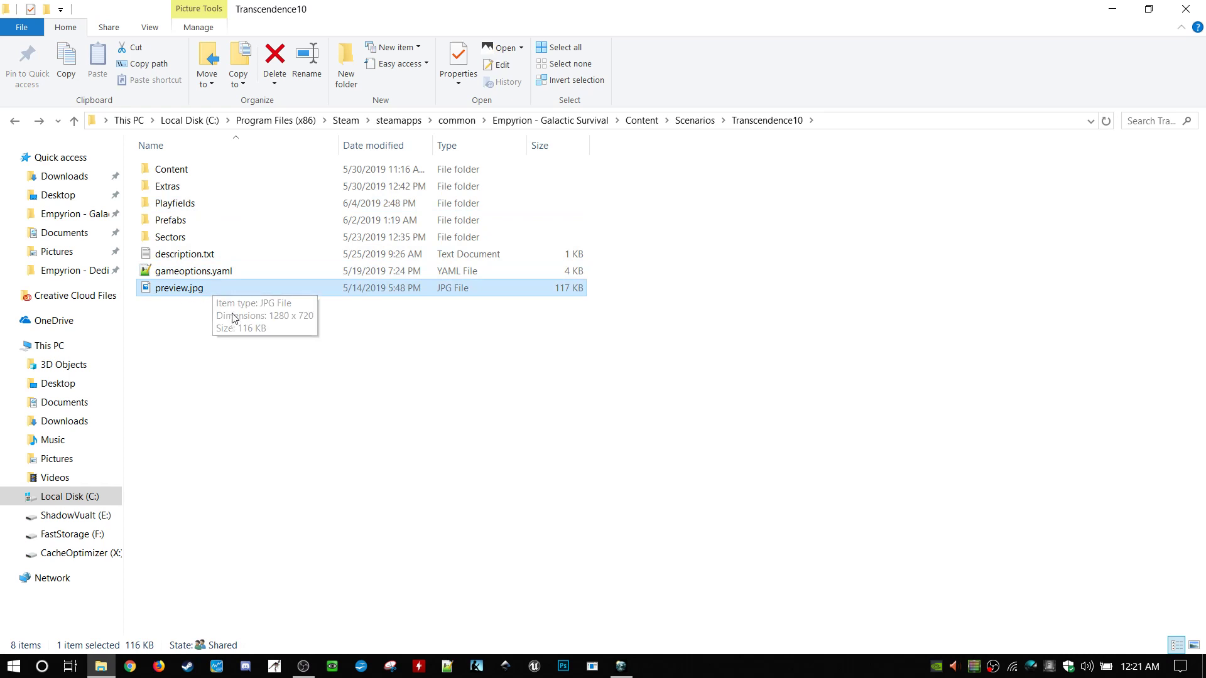
{"action": "double_click", "coordinate": [244, 258]}
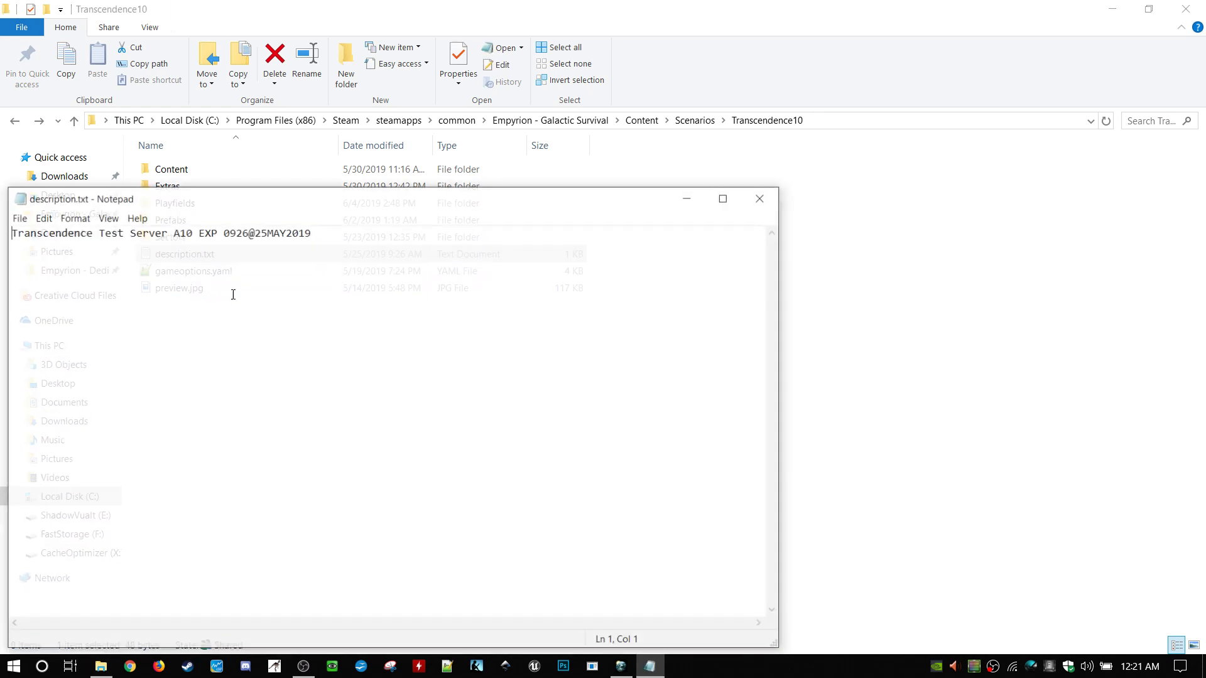
{"action": "left_click", "coordinate": [780, 194]}
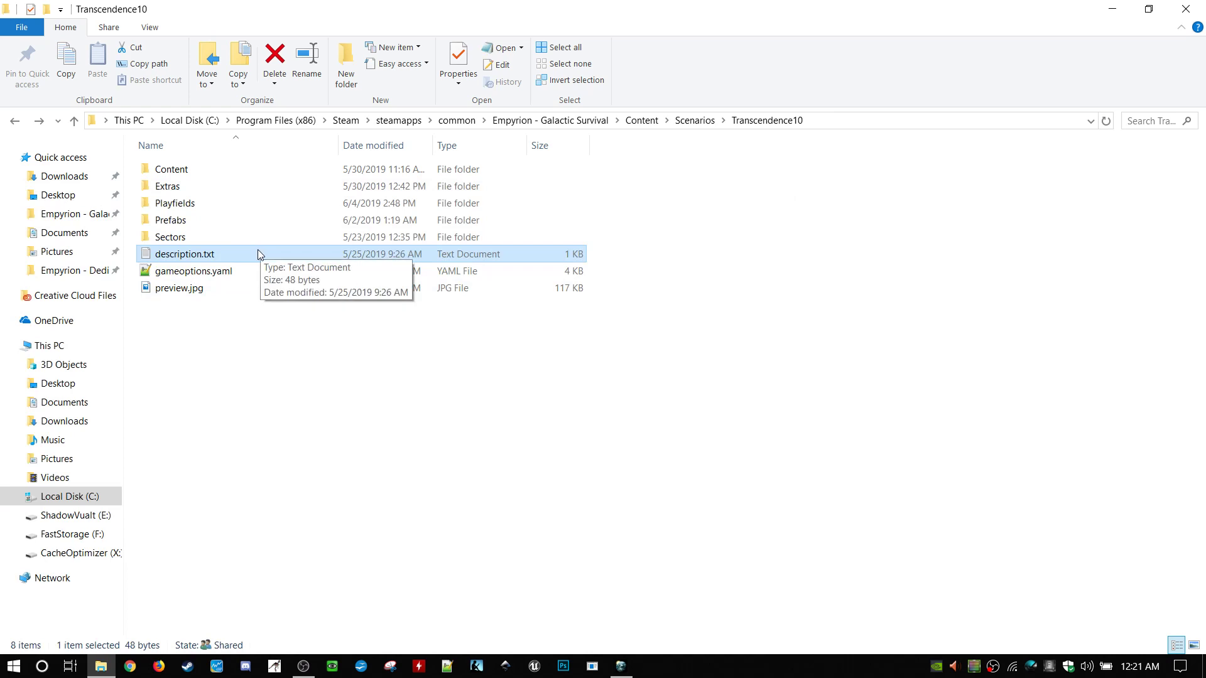
{"action": "left_click", "coordinate": [254, 269]}
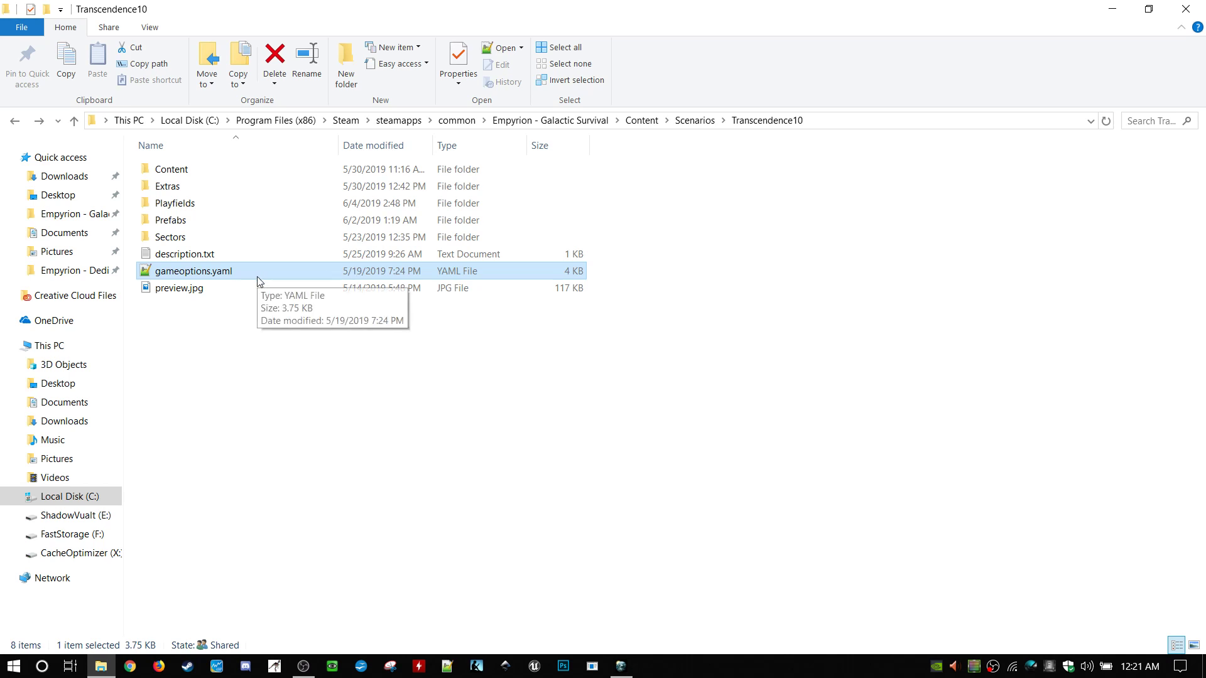
- Review the playfield entries of Sectors.yaml from the Sectors folder in Notepad++ and return to the Transcendence10 folder
{"action": "double_click", "coordinate": [237, 235]}
{"action": "left_click", "coordinate": [224, 171]}
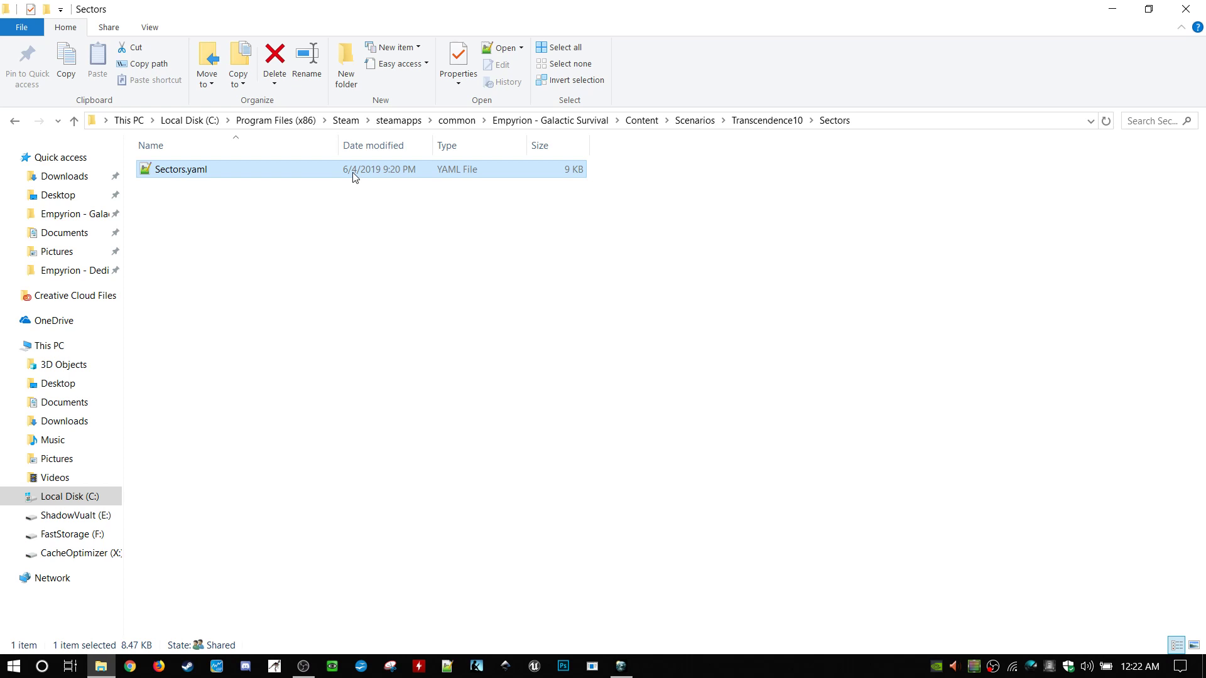
{"action": "double_click", "coordinate": [395, 169]}
{"action": "scroll", "coordinate": [471, 226], "scroll_direction": "down", "scroll_amount": 20}
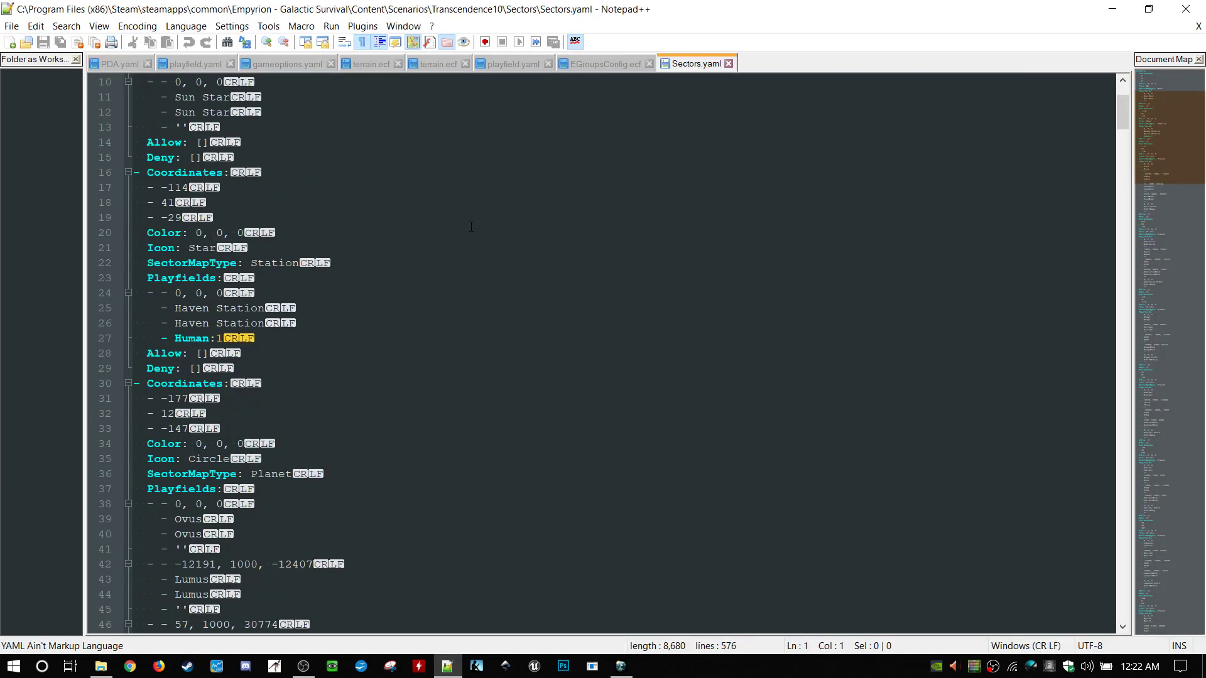
{"action": "scroll", "coordinate": [471, 226], "scroll_direction": "down", "scroll_amount": 19}
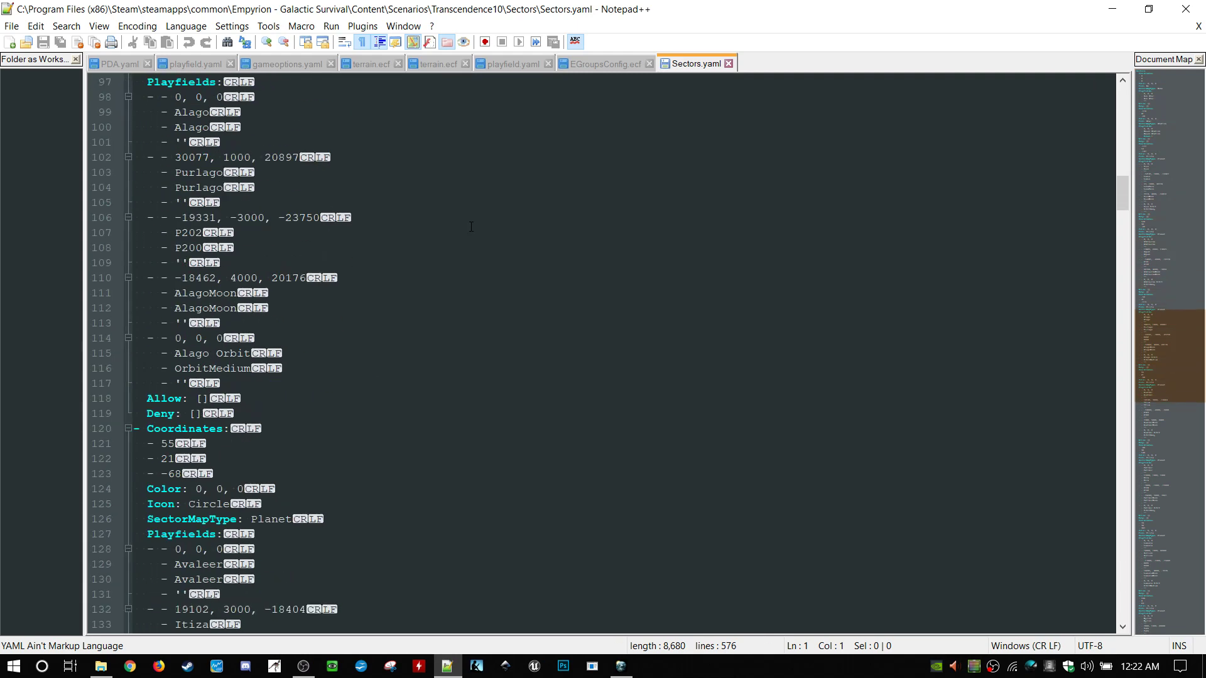
{"action": "left_click", "coordinate": [1112, 9]}
{"action": "left_click", "coordinate": [373, 350]}
{"action": "left_click", "coordinate": [774, 120]}
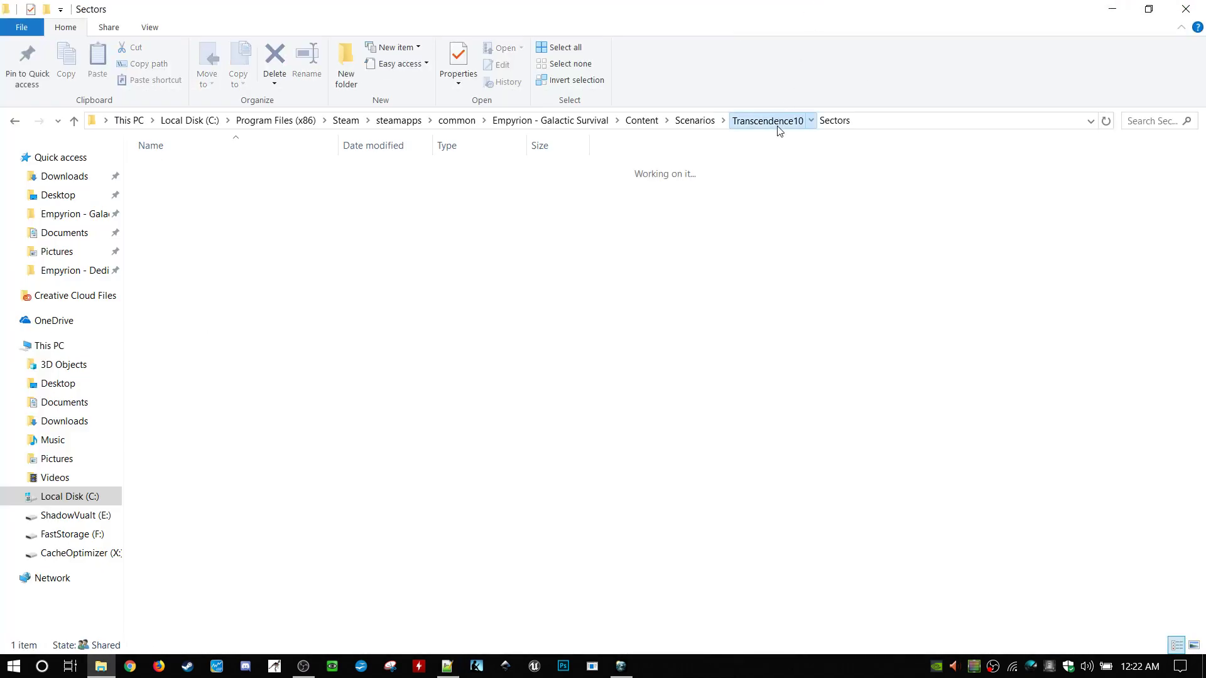
- Browse the EPB blueprint files in the scenario's Prefabs folder and go back to the Transcendence10 folder
{"action": "double_click", "coordinate": [206, 220]}
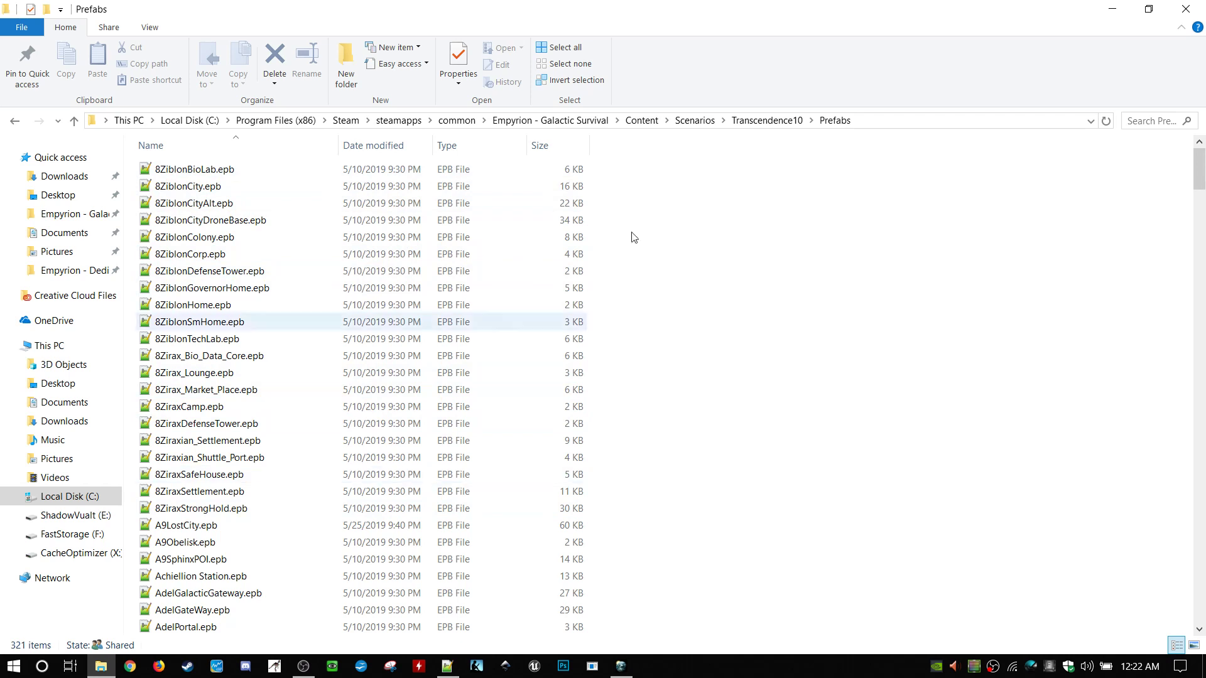
{"action": "left_click", "coordinate": [642, 121]}
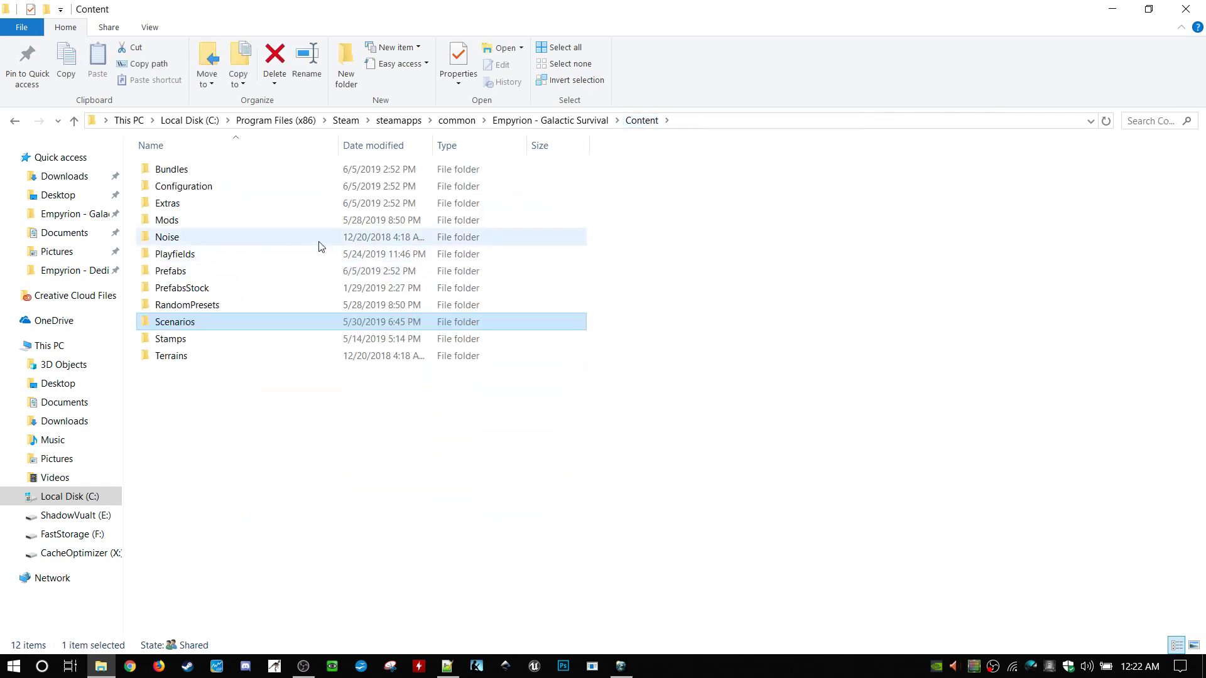
{"action": "double_click", "coordinate": [273, 321]}
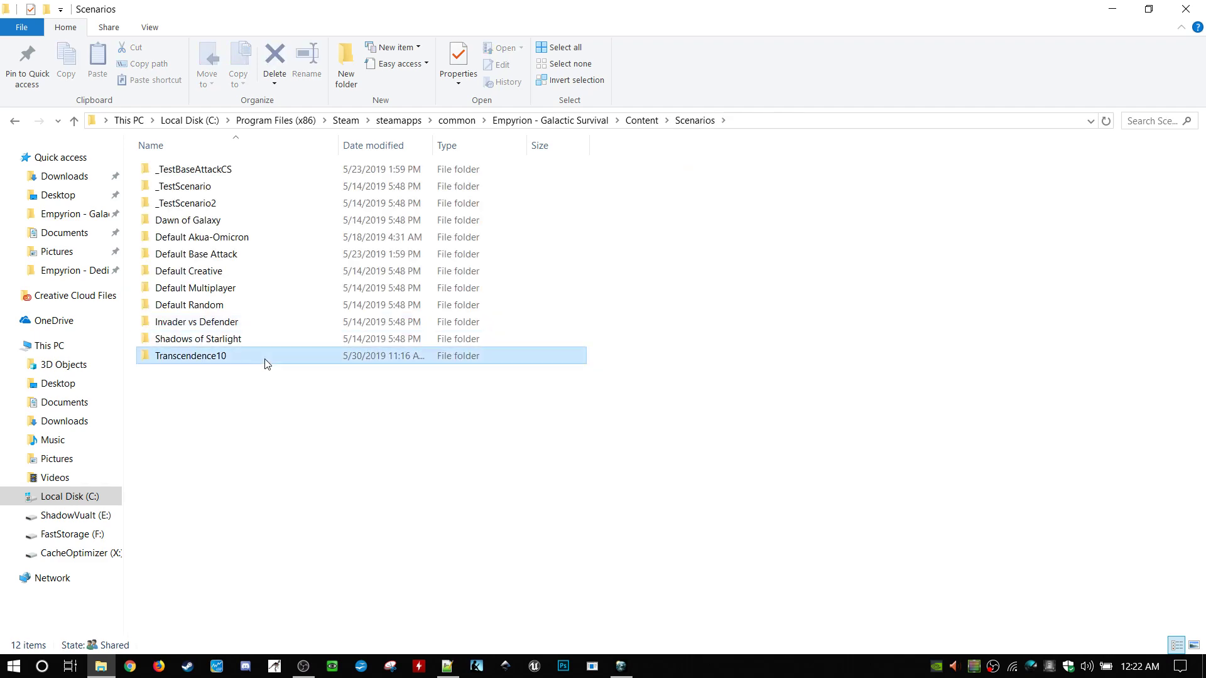
{"action": "double_click", "coordinate": [265, 363]}
{"action": "double_click", "coordinate": [238, 215]}
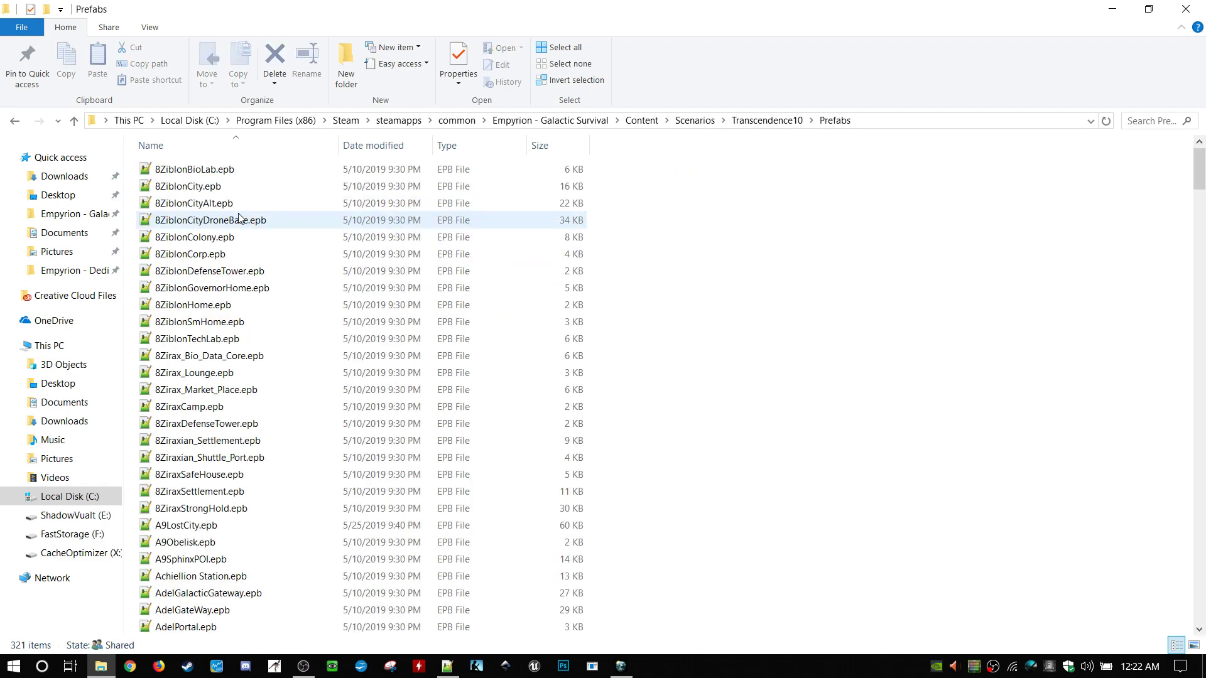
{"action": "mouse_move", "coordinate": [1200, 184]}
{"action": "left_mouse_down"}
{"action": "mouse_move", "coordinate": [1201, 479]}
{"action": "mouse_move", "coordinate": [1200, 182]}
{"action": "left_mouse_up"}
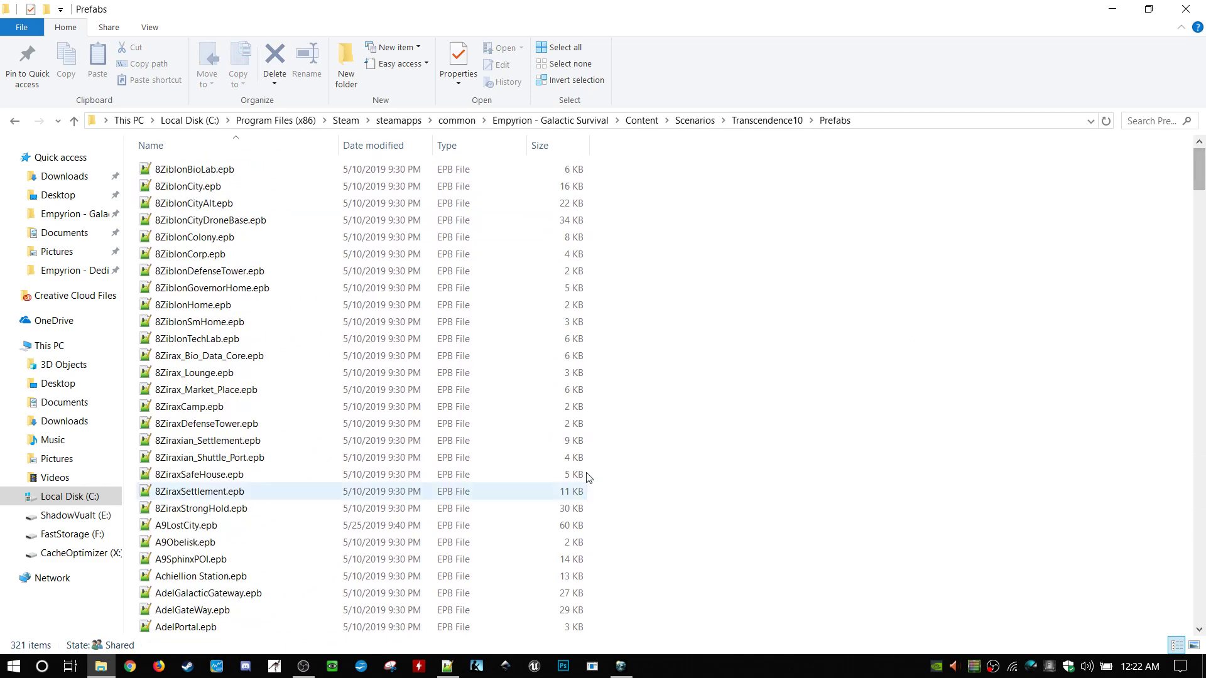
{"action": "left_click", "coordinate": [781, 121]}
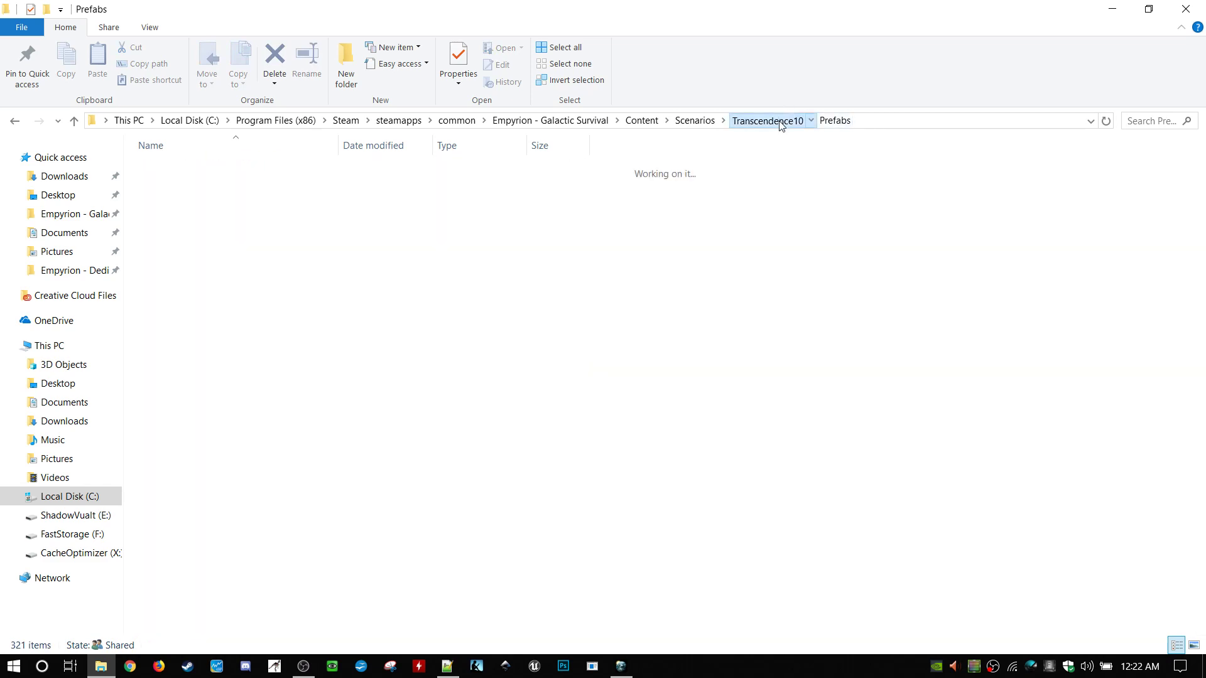
- Browse the scenario's Playfields folder and check the playfield.yaml file inside Adelevine, returning to Playfields
{"action": "double_click", "coordinate": [256, 208]}
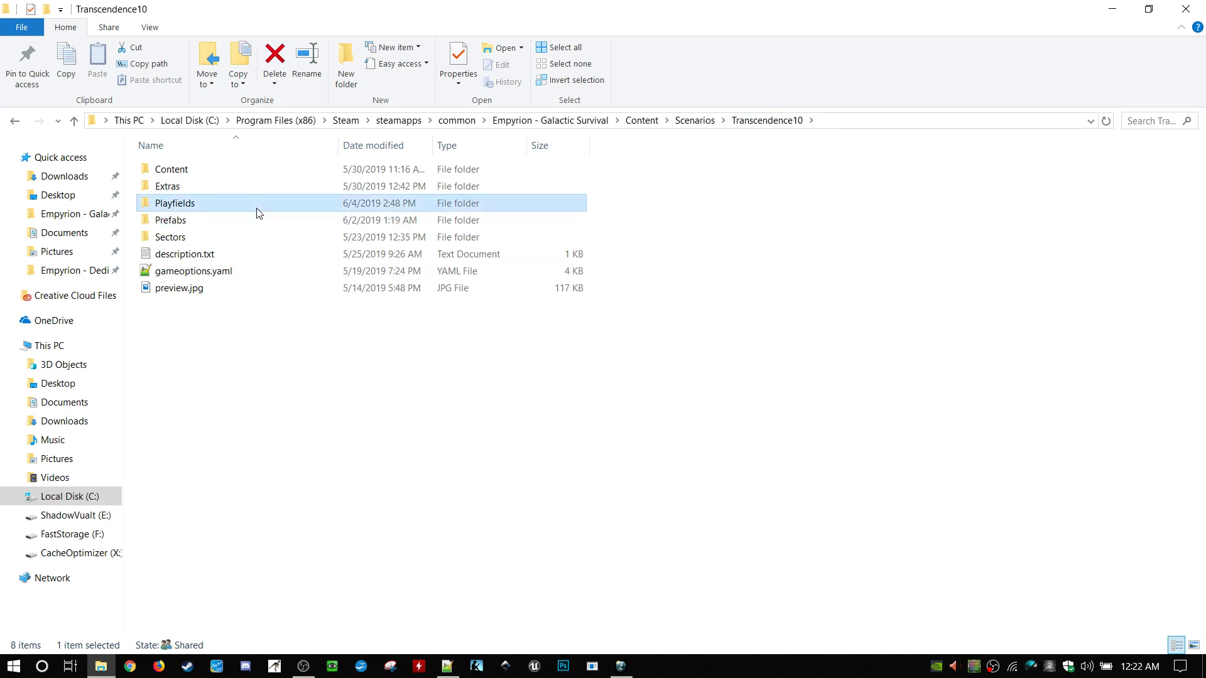
{"action": "left_click_drag", "start_coordinate": [1203, 203], "coordinate": [1201, 145]}
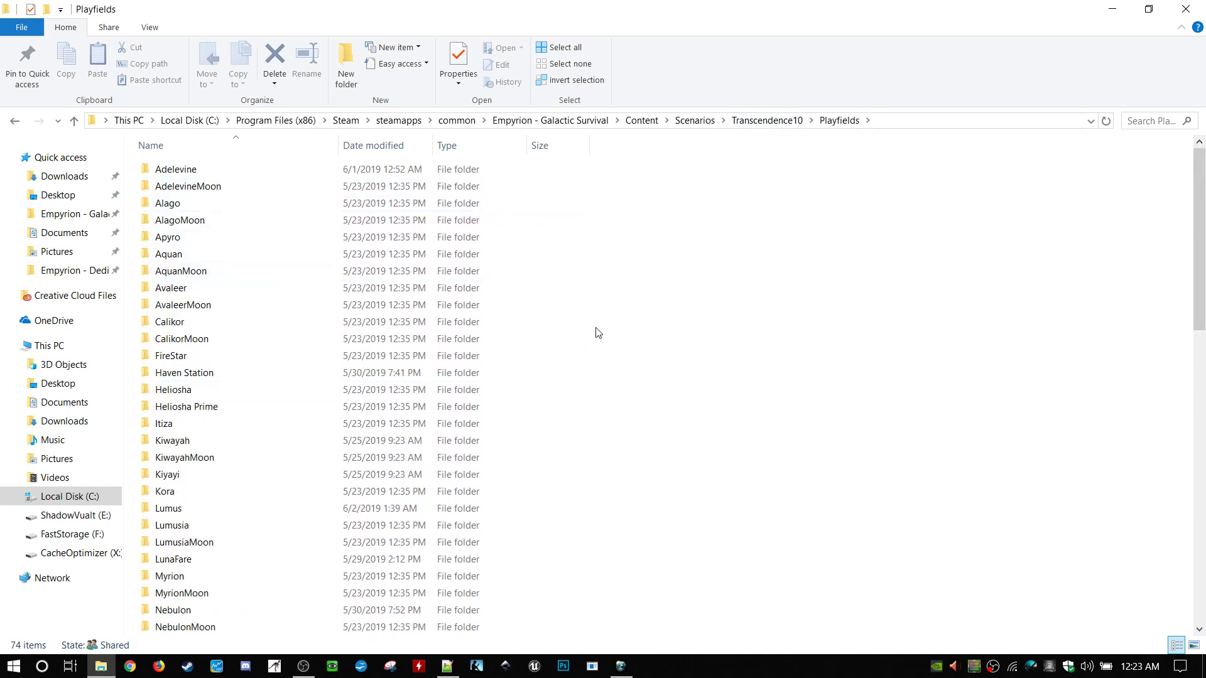
{"action": "double_click", "coordinate": [253, 172]}
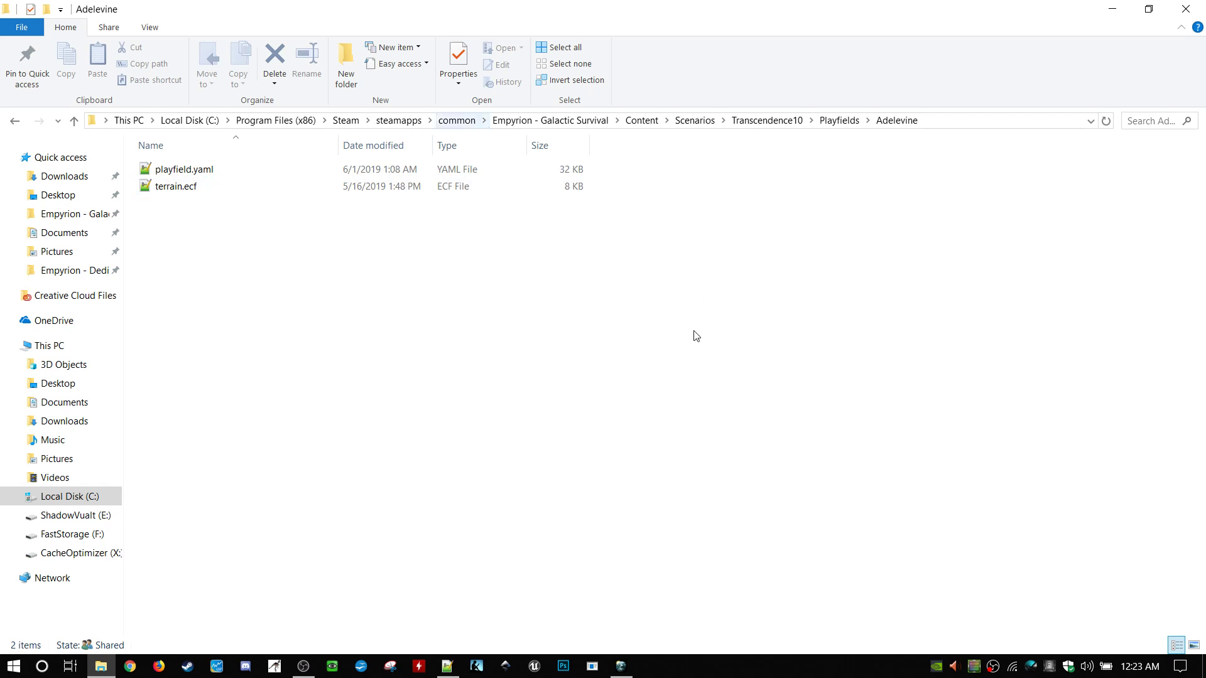
{"action": "left_click", "coordinate": [281, 176]}
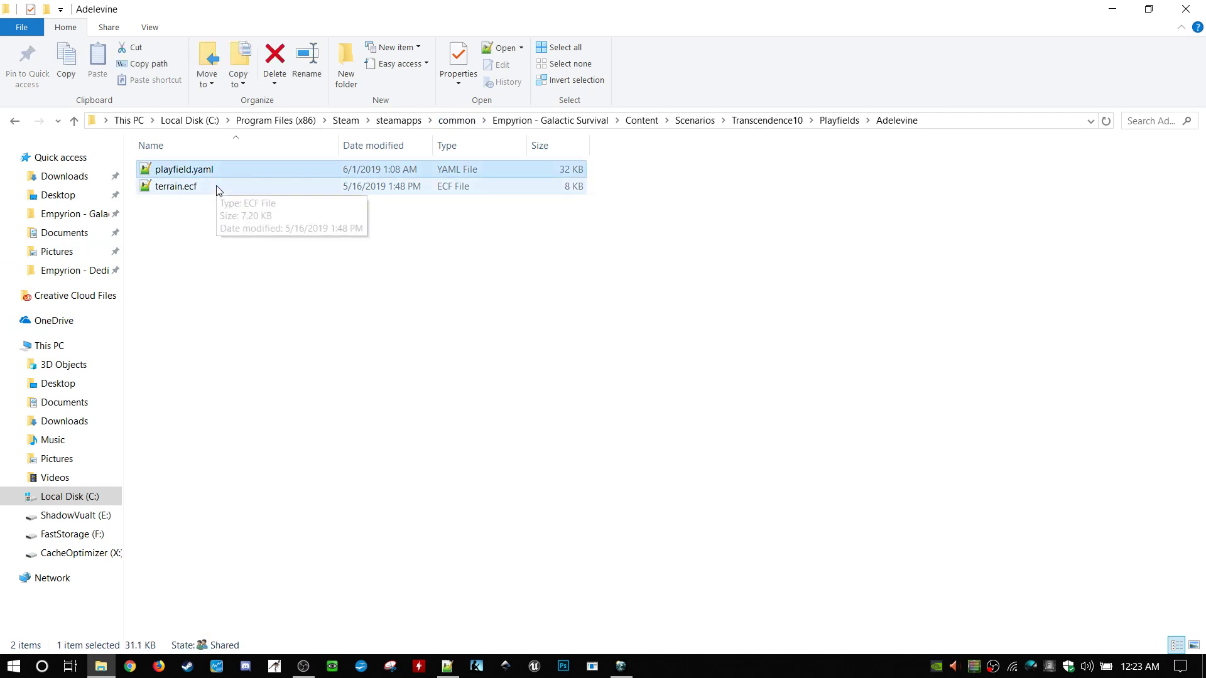
{"action": "left_click", "coordinate": [832, 120]}
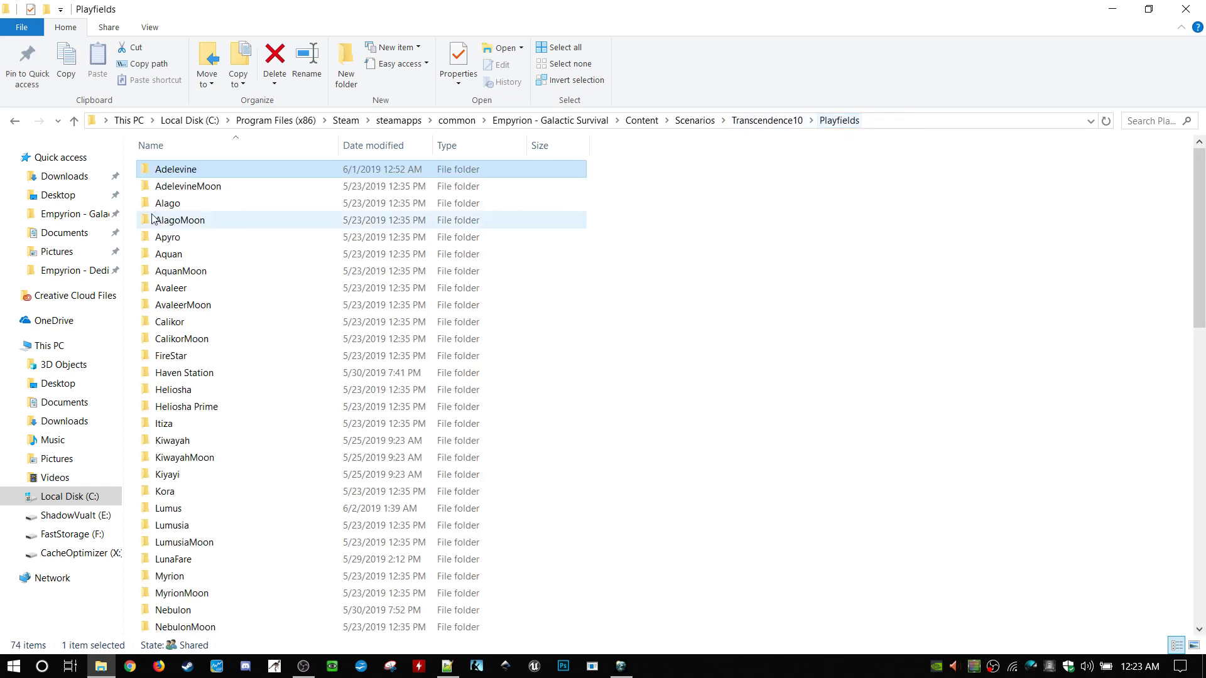
- Reopen the Adelevine playfield folder to point out playfield.yaml and terrain.ecf, and go back to the Playfields list
{"action": "double_click", "coordinate": [220, 170]}
{"action": "left_click", "coordinate": [217, 173]}
{"action": "left_click", "coordinate": [218, 183]}
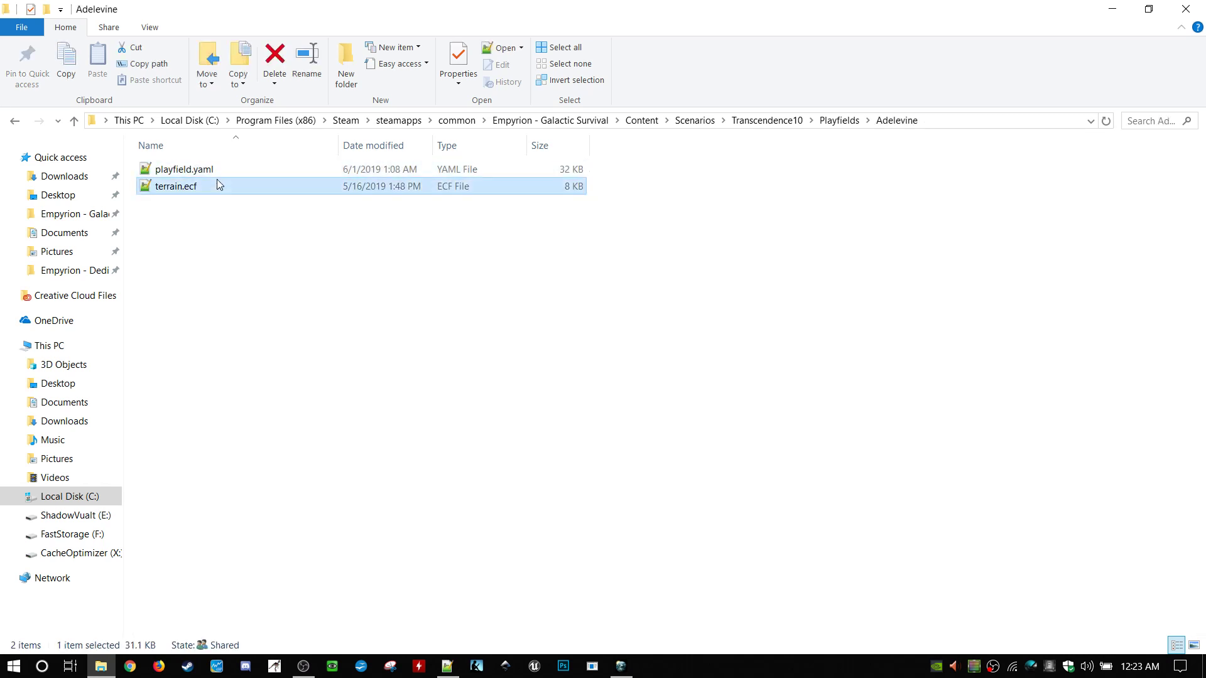
{"action": "left_click", "coordinate": [827, 121]}
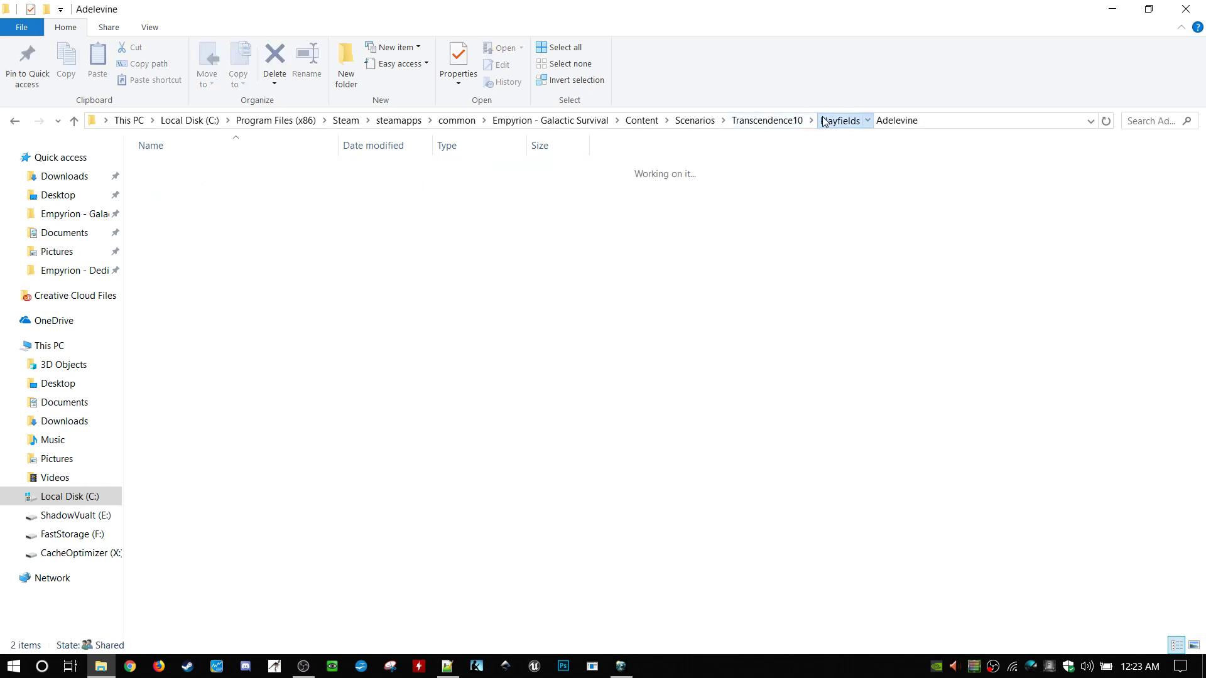
- Go up to the Empyrion - Galactic Survival folder and check SolarSystemGenerator.exe inside its SolarSystemGenerator folder
{"action": "left_click", "coordinate": [776, 121]}
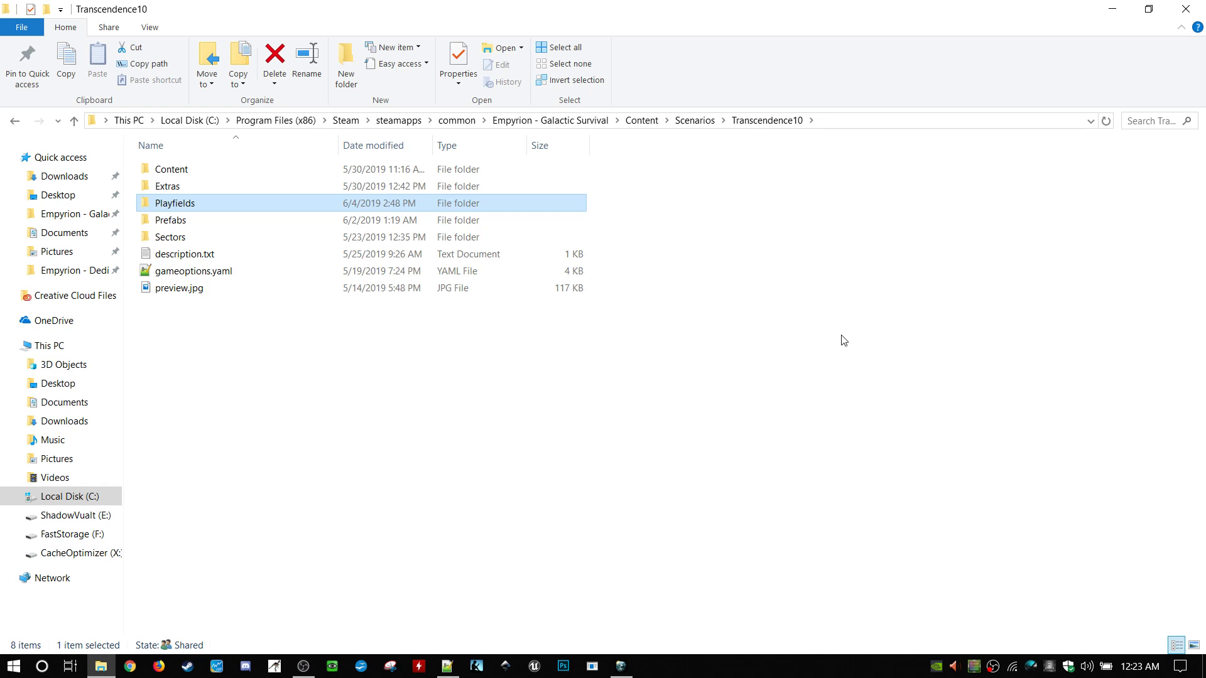
{"action": "left_click", "coordinate": [546, 120]}
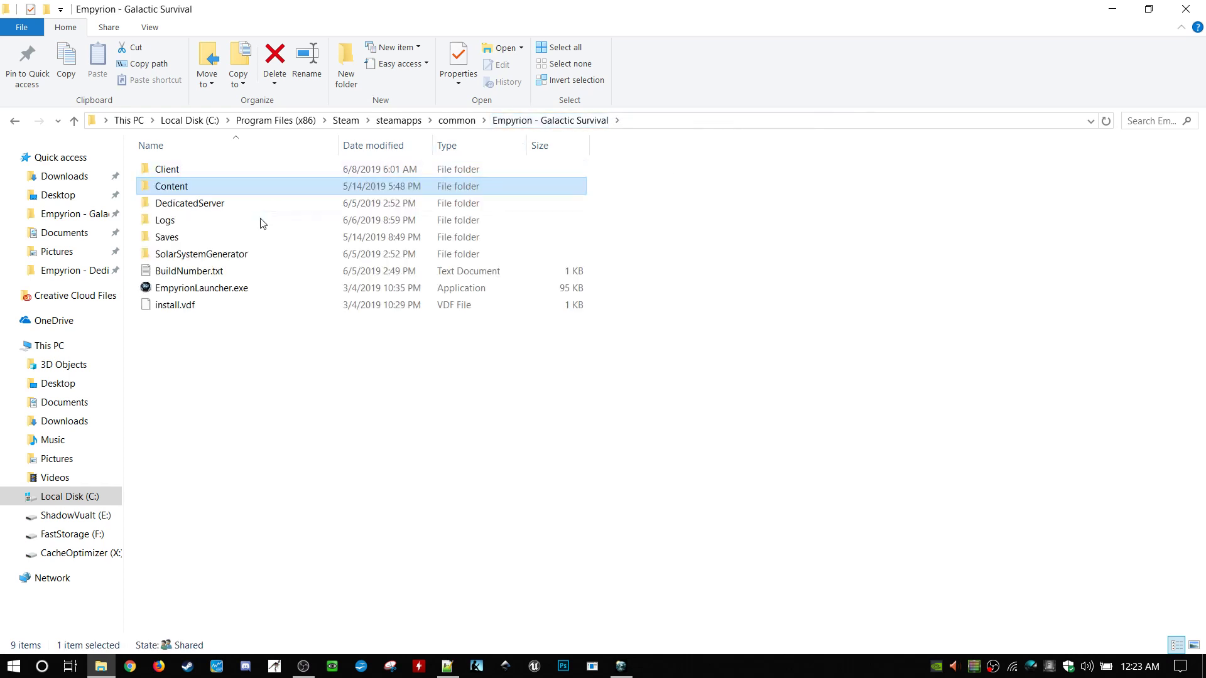
{"action": "double_click", "coordinate": [251, 253]}
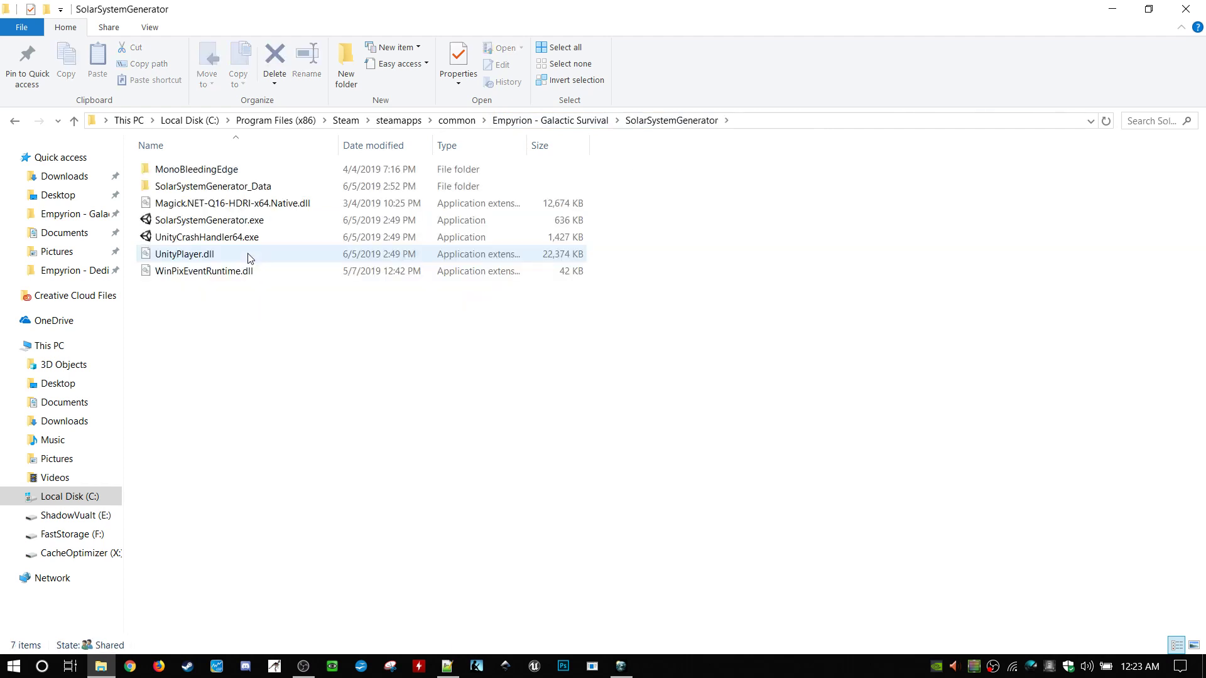
{"action": "mouse_move", "coordinate": [257, 226]}
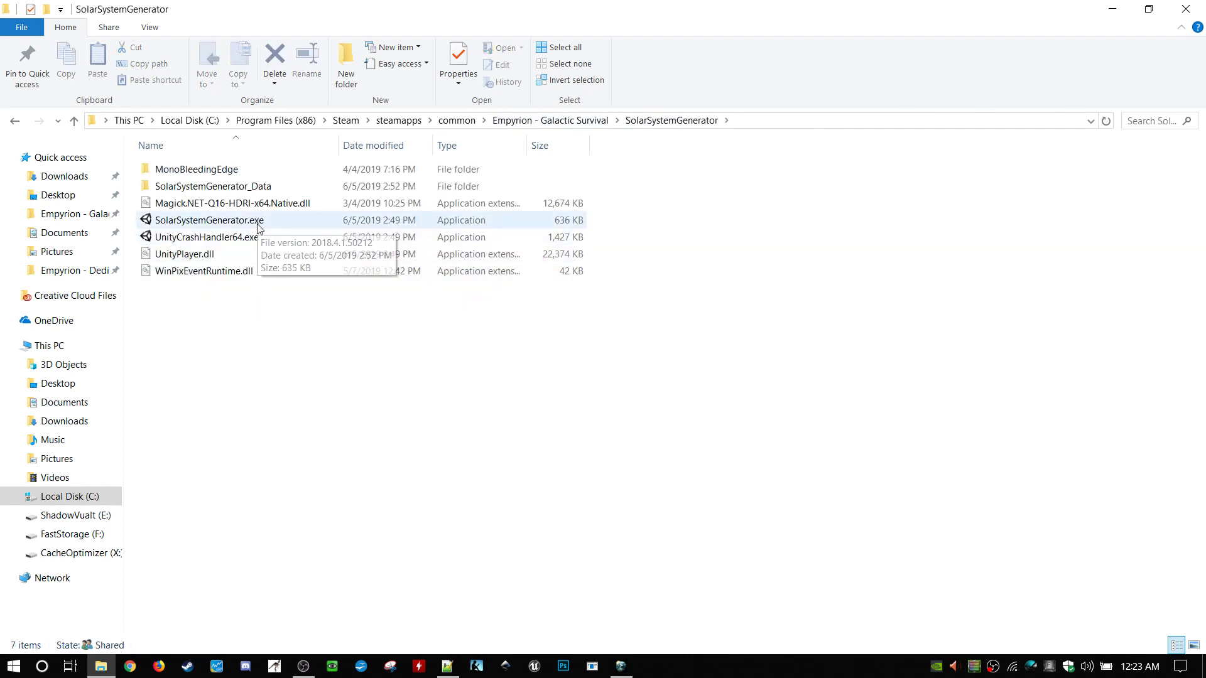
- Examine the files of the default Barren playfield in the game's Content\Playfields folder
{"action": "left_click", "coordinate": [499, 121]}
{"action": "double_click", "coordinate": [224, 188]}
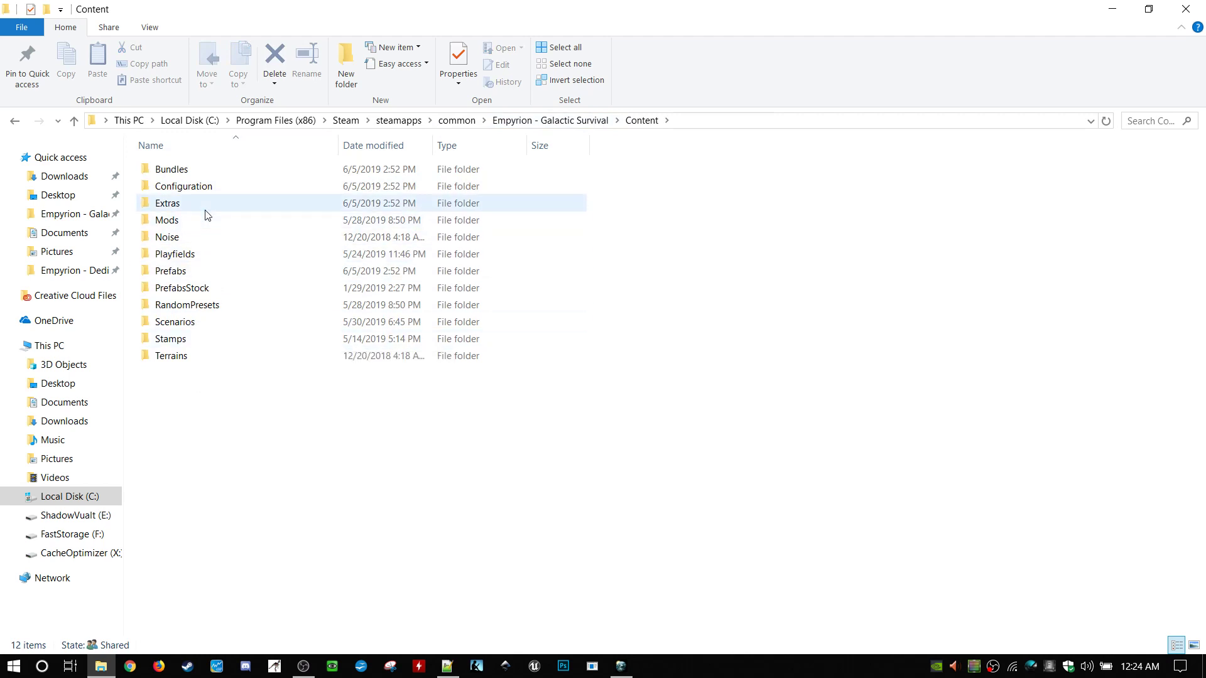
{"action": "double_click", "coordinate": [209, 254]}
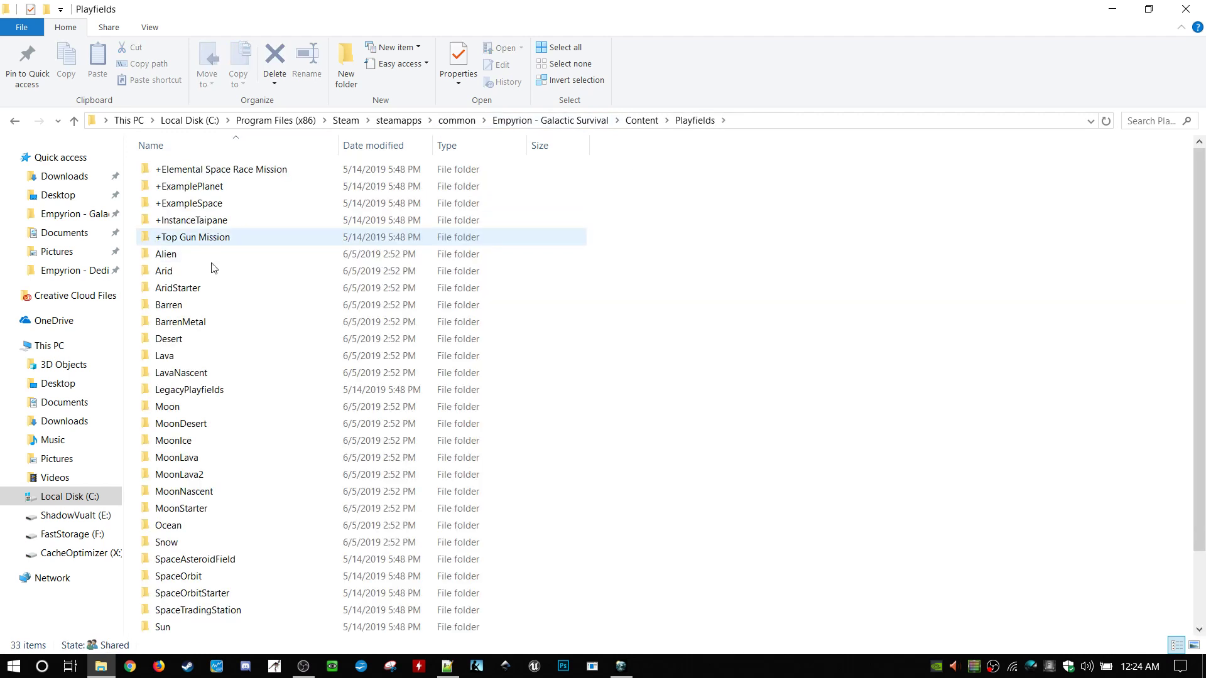
{"action": "double_click", "coordinate": [212, 312]}
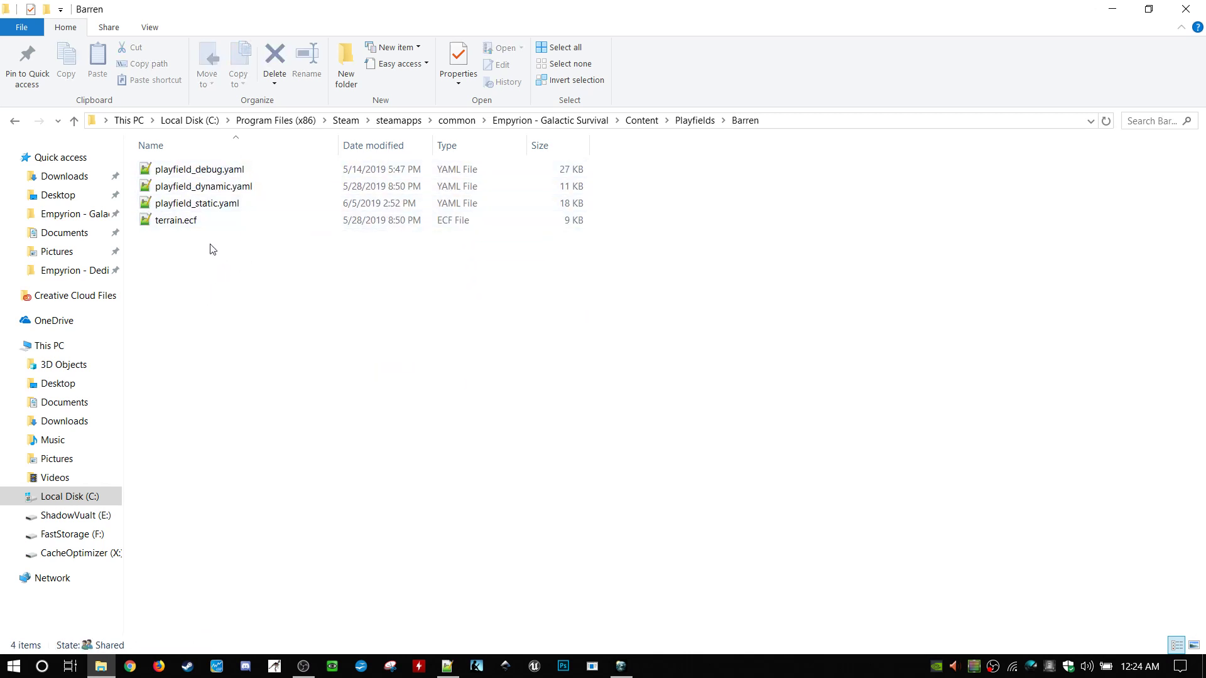
- Return to the Playfields folder of the Transcendence10 scenario under Content\Scenarios and look through its playfield folders
{"action": "left_click", "coordinate": [555, 122]}
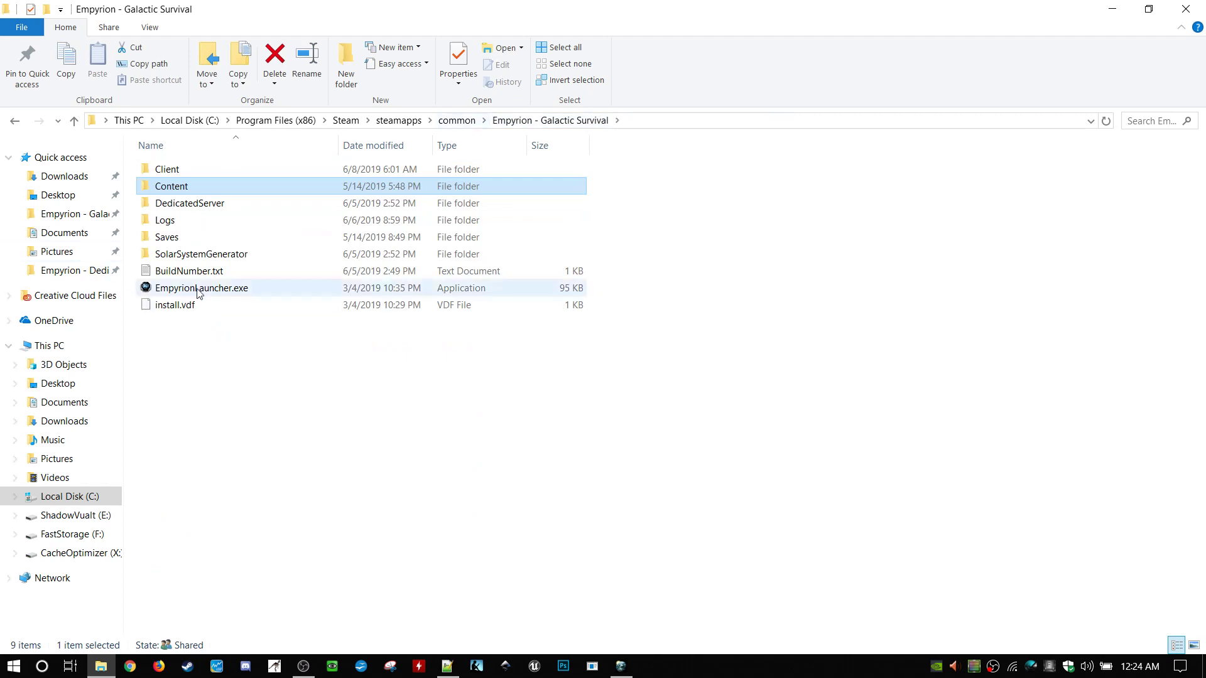
{"action": "double_click", "coordinate": [227, 187]}
{"action": "double_click", "coordinate": [196, 320]}
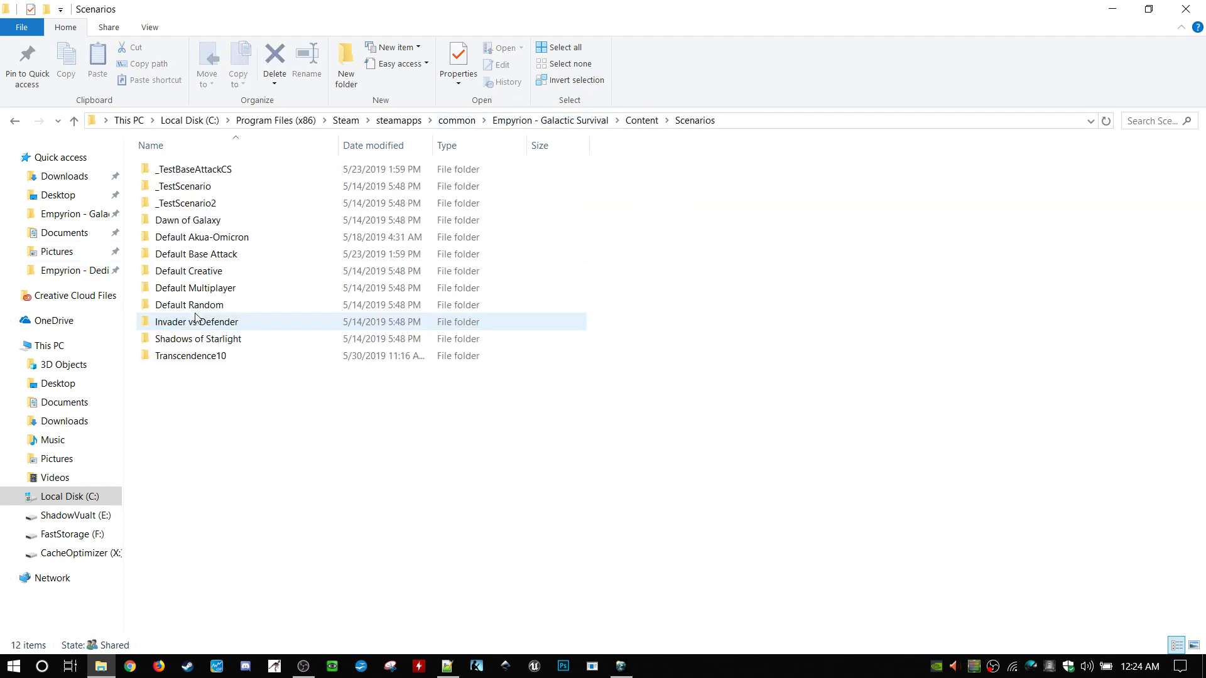
{"action": "double_click", "coordinate": [191, 355]}
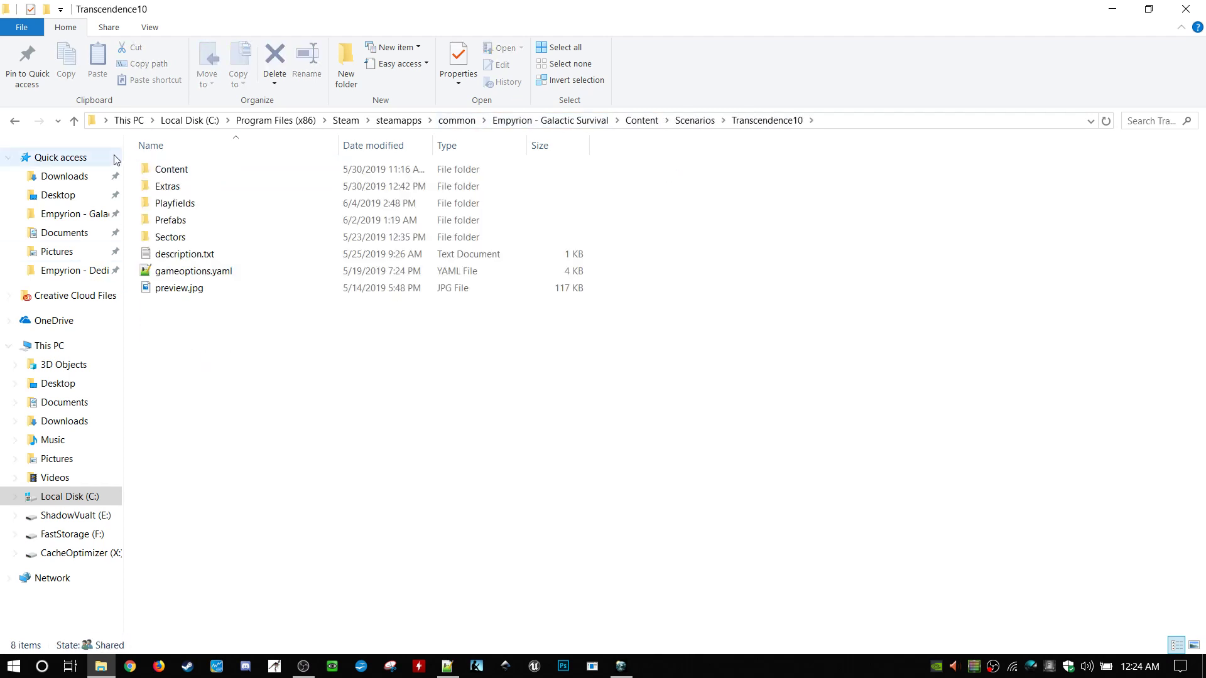
{"action": "double_click", "coordinate": [176, 205]}
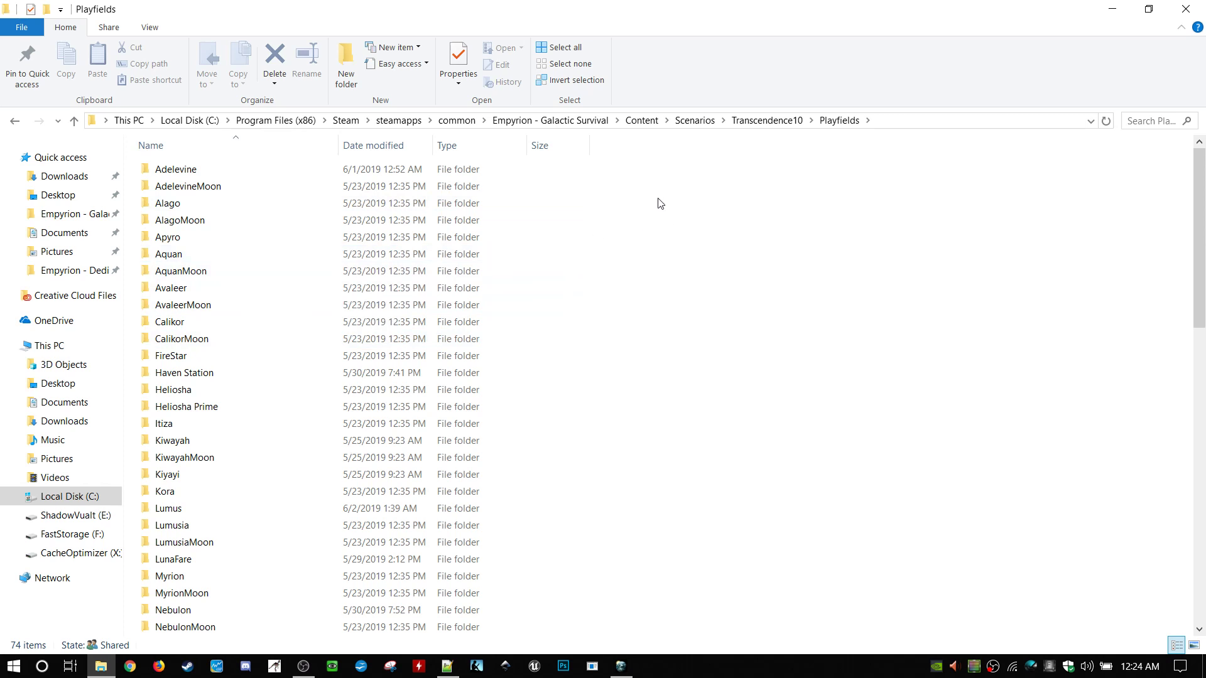
{"action": "scroll", "coordinate": [245, 512], "scroll_direction": "down", "scroll_amount": 13}
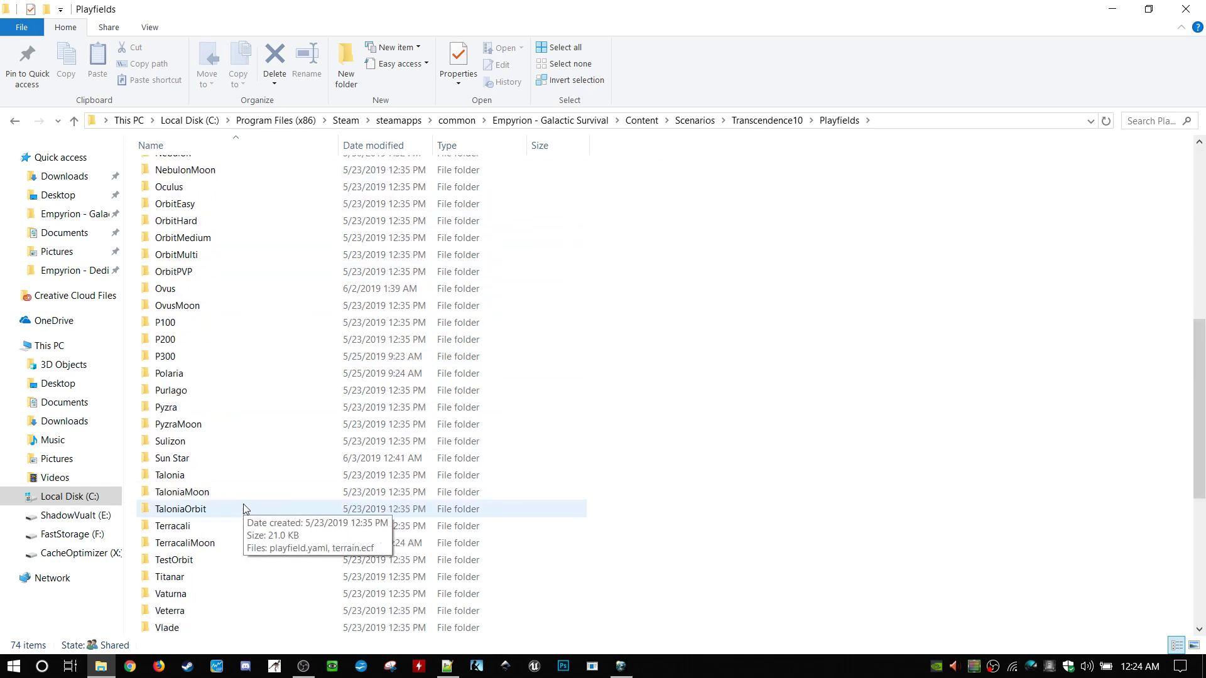
{"action": "scroll", "coordinate": [243, 507], "scroll_direction": "up", "scroll_amount": 13}
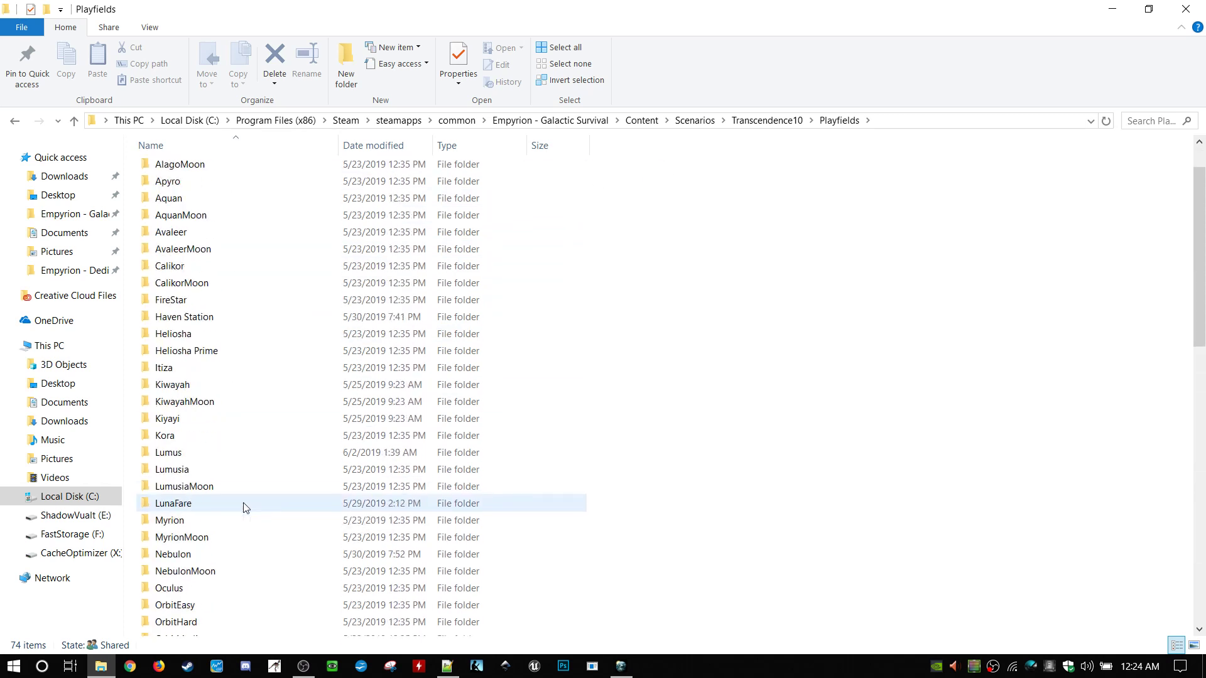
{"action": "scroll", "coordinate": [258, 301], "scroll_direction": "down", "scroll_amount": 15}
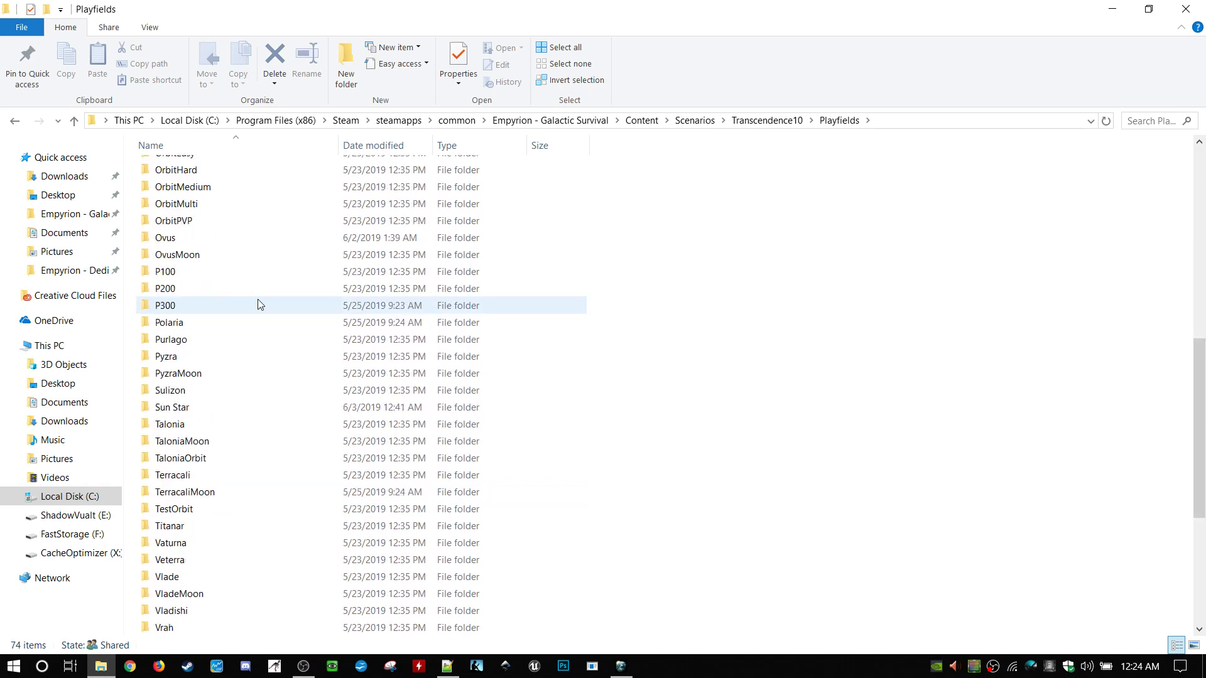
{"action": "scroll", "coordinate": [258, 305], "scroll_direction": "up", "scroll_amount": 15}
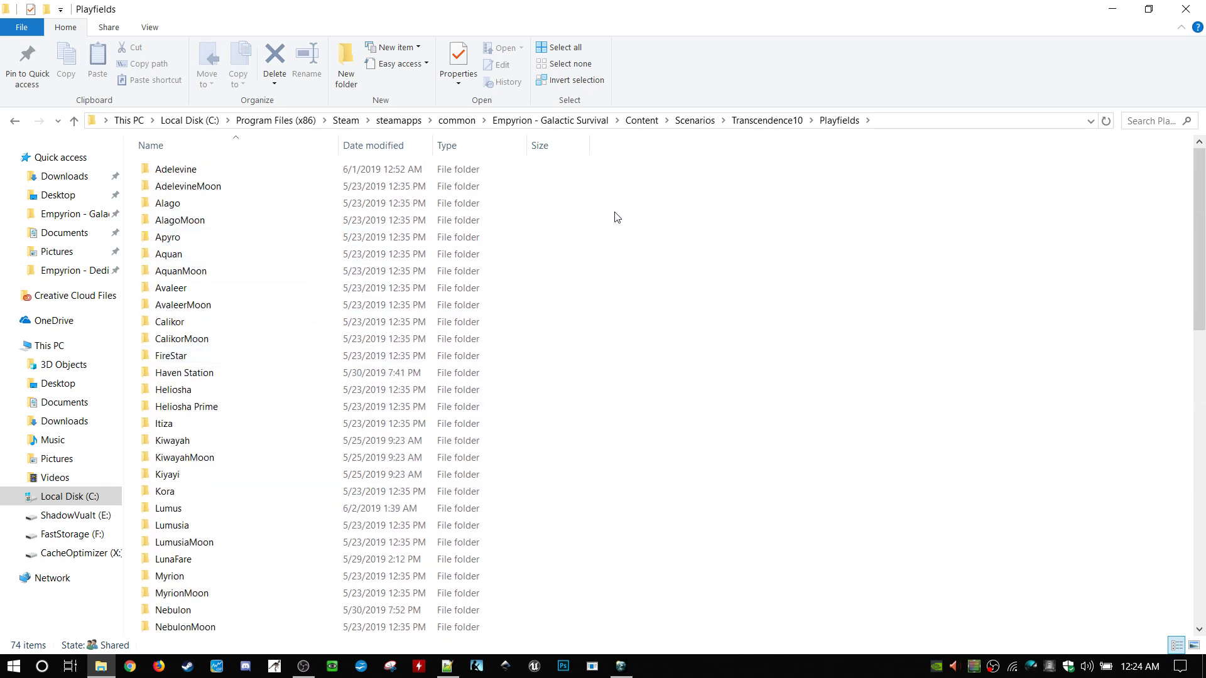
- Close the folder window and launch EPD.exe from the EPD_v1618b1908_public folder on the desktop
{"action": "left_click", "coordinate": [1185, 9]}
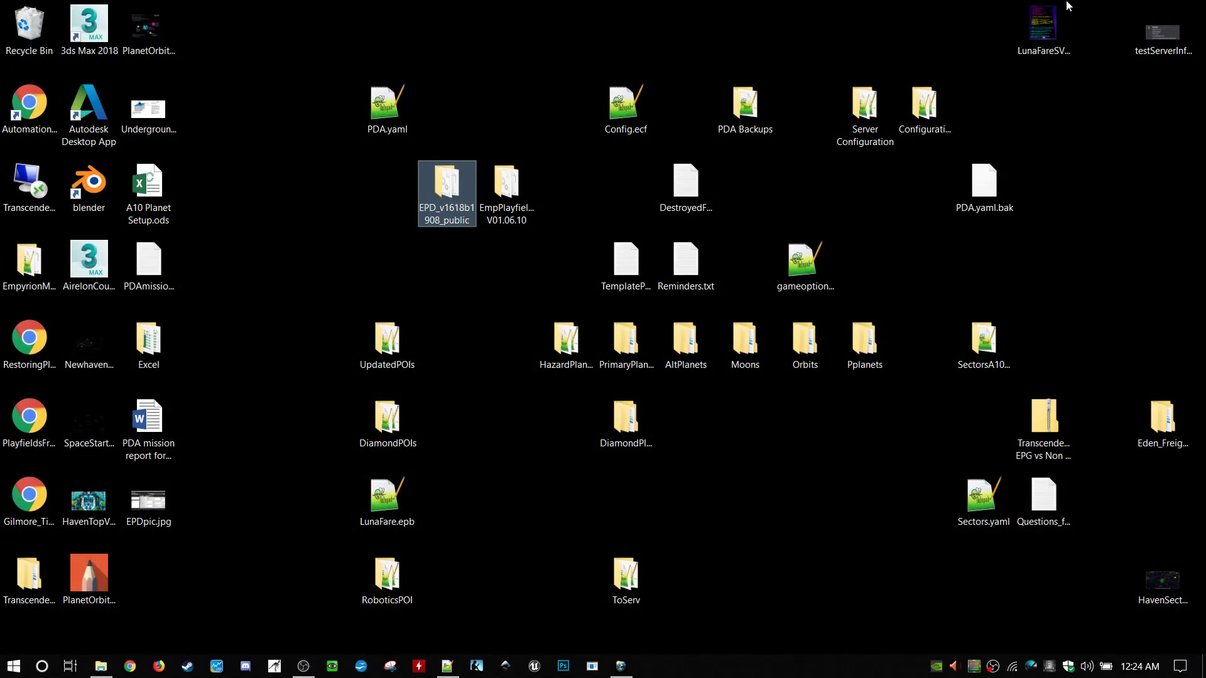
{"action": "double_click", "coordinate": [449, 185]}
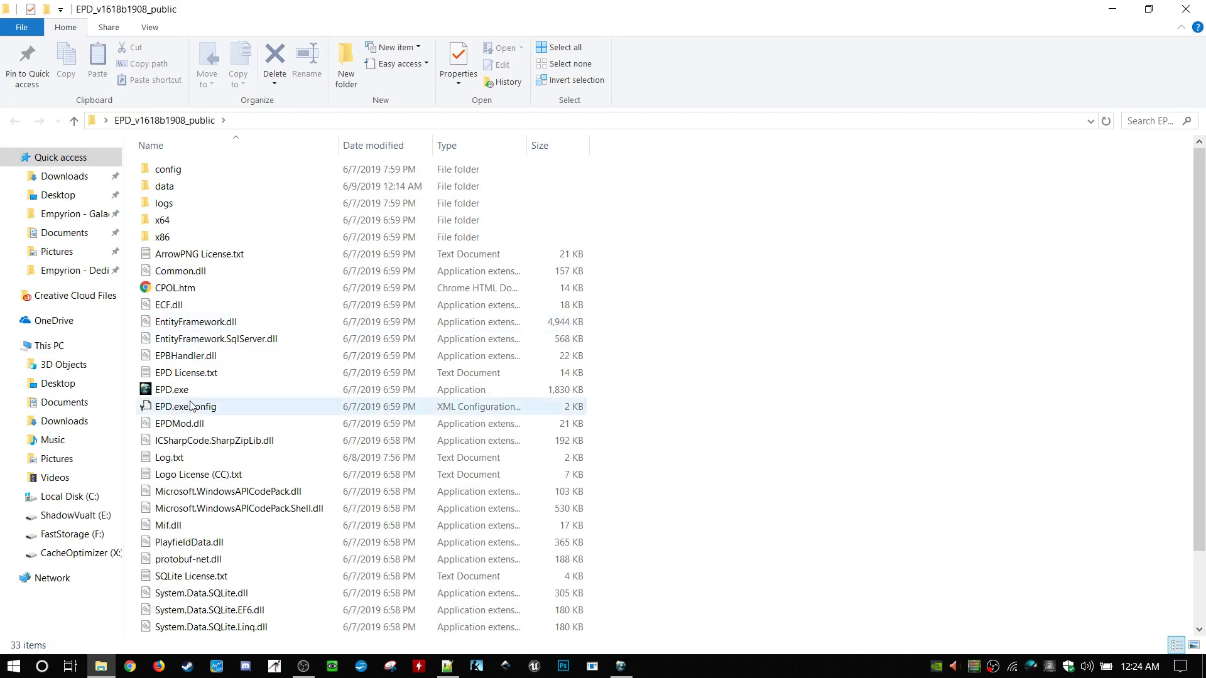
{"action": "double_click", "coordinate": [172, 390]}
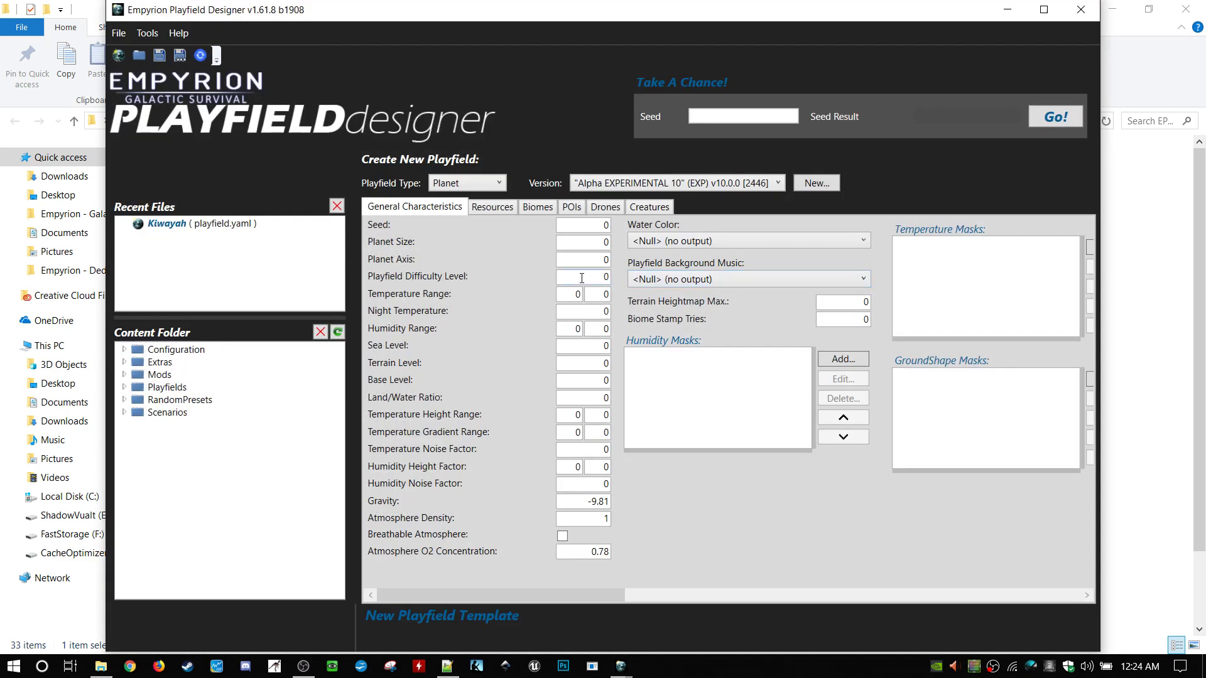
- Load the recent Kiwayah playfield, accepting the reset of the current one, and maximize the designer window
{"action": "left_click", "coordinate": [208, 227]}
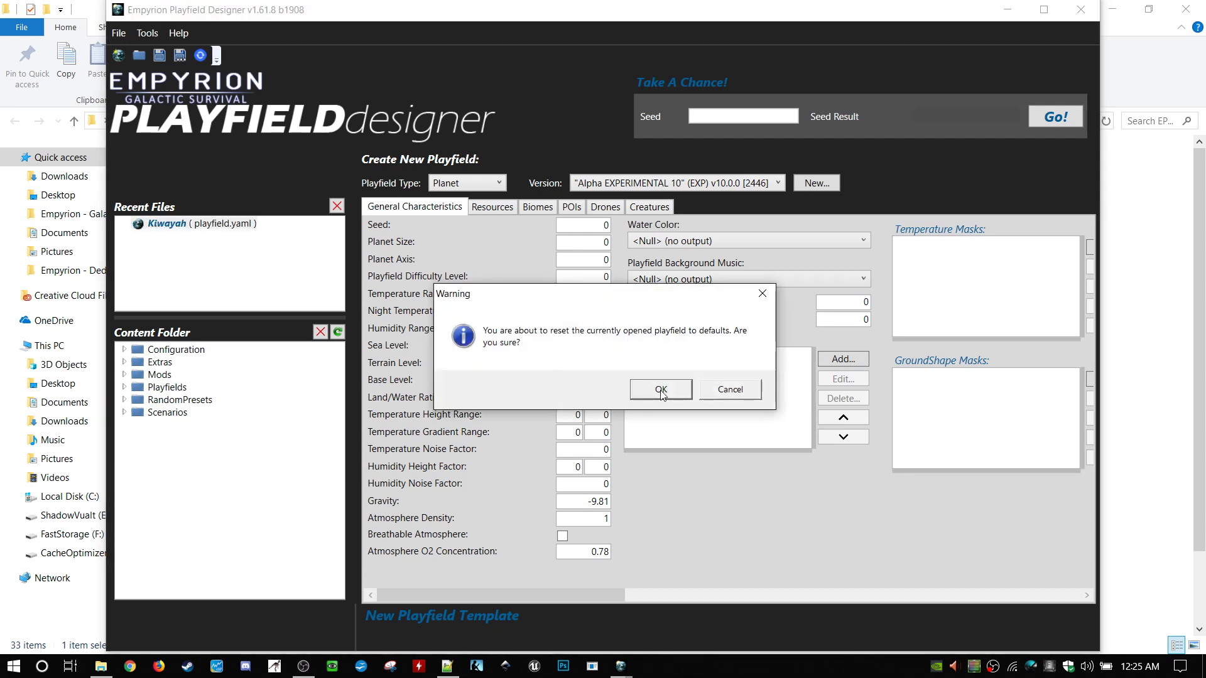
{"action": "left_click", "coordinate": [656, 389]}
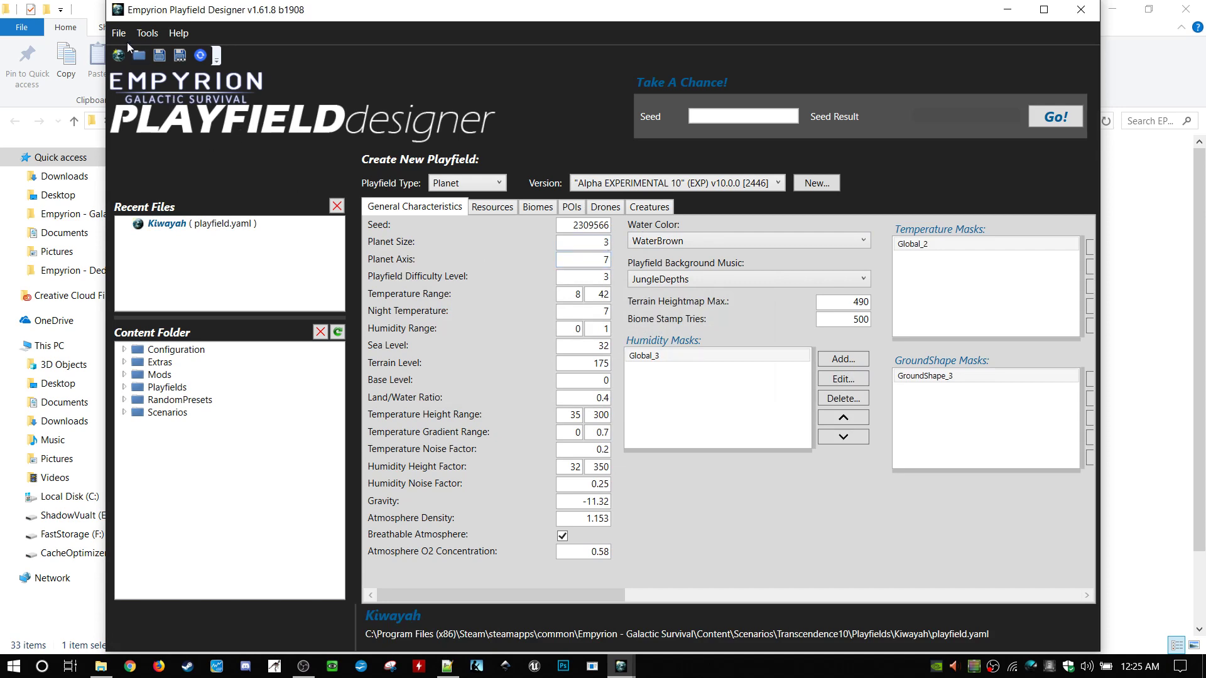
{"action": "left_click", "coordinate": [1044, 10]}
- Open the designer's options and start browsing for the Empyrion game path, going to the Program Files (x86)\Steam folder
{"action": "left_click", "coordinate": [13, 30]}
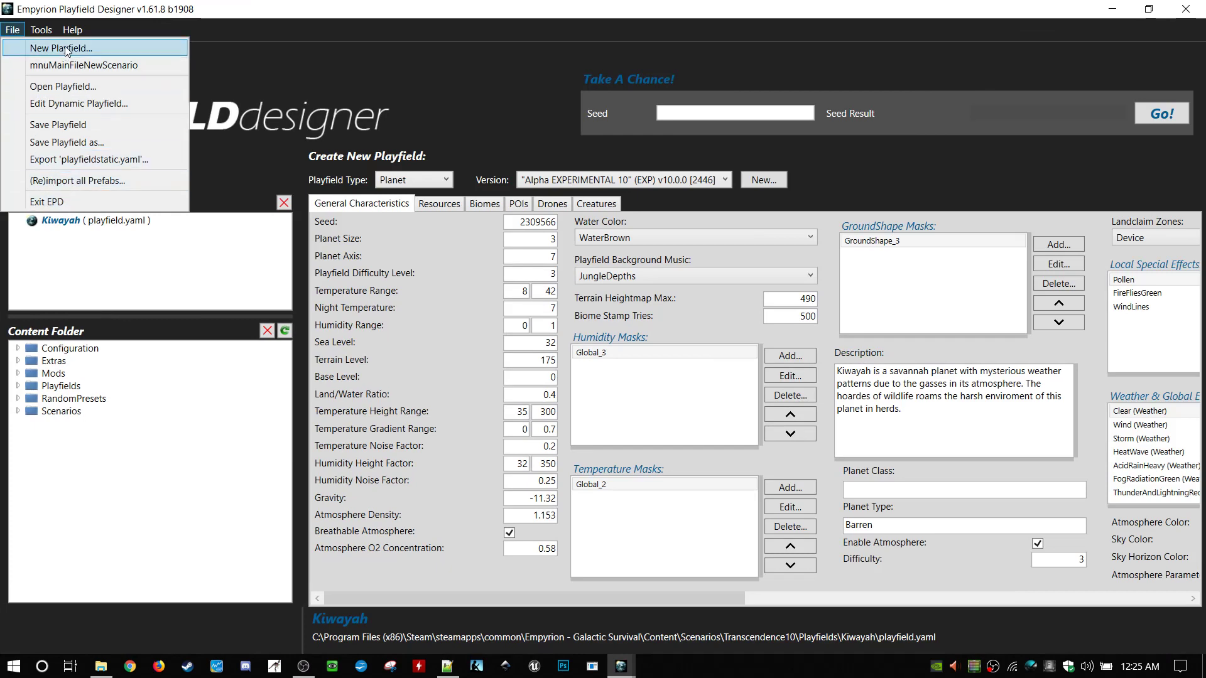
{"action": "left_click", "coordinate": [47, 105]}
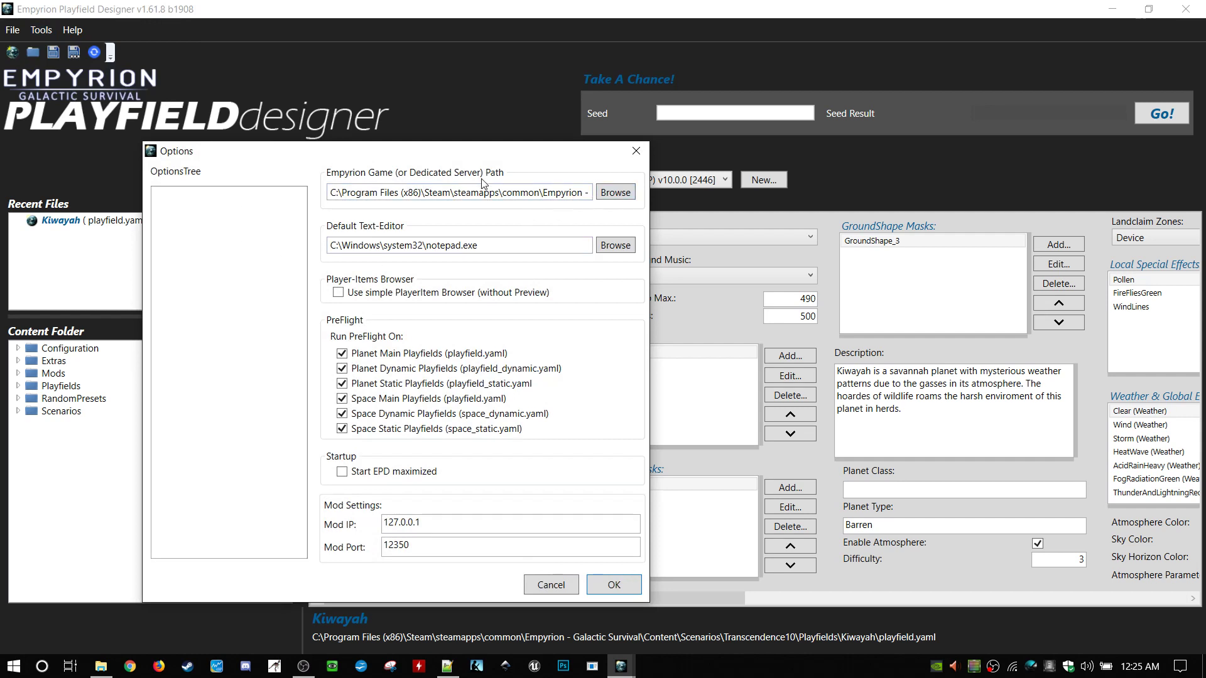
{"action": "left_click", "coordinate": [603, 196]}
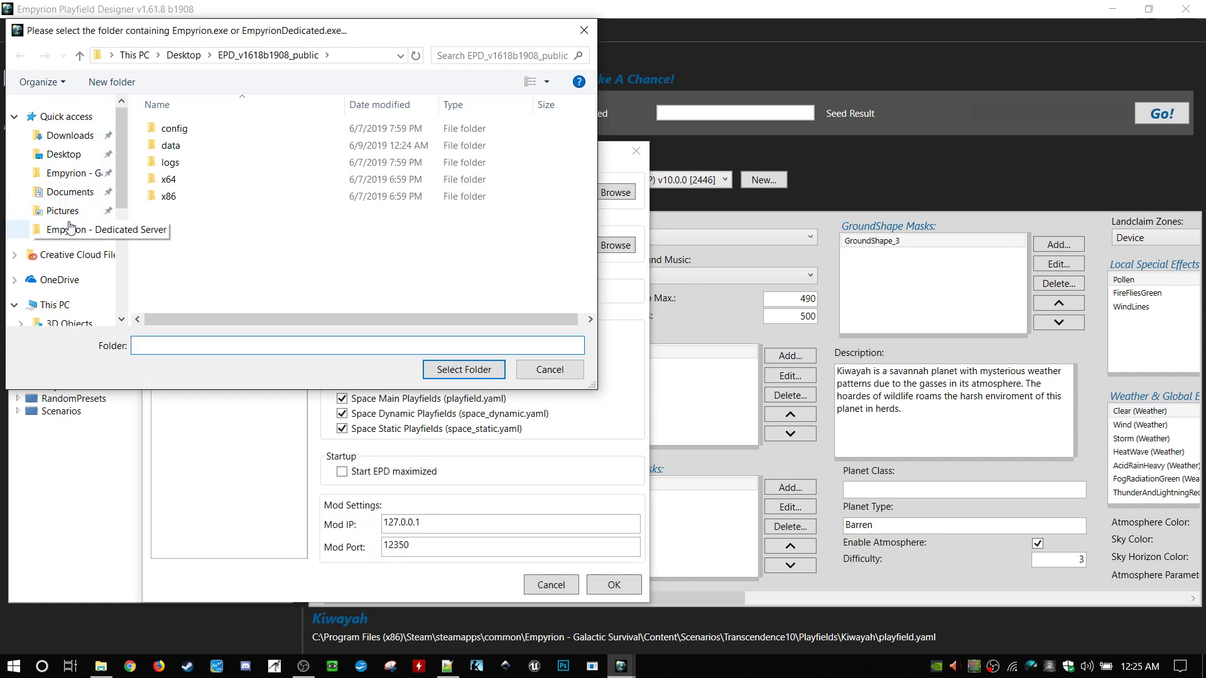
{"action": "left_click", "coordinate": [66, 172]}
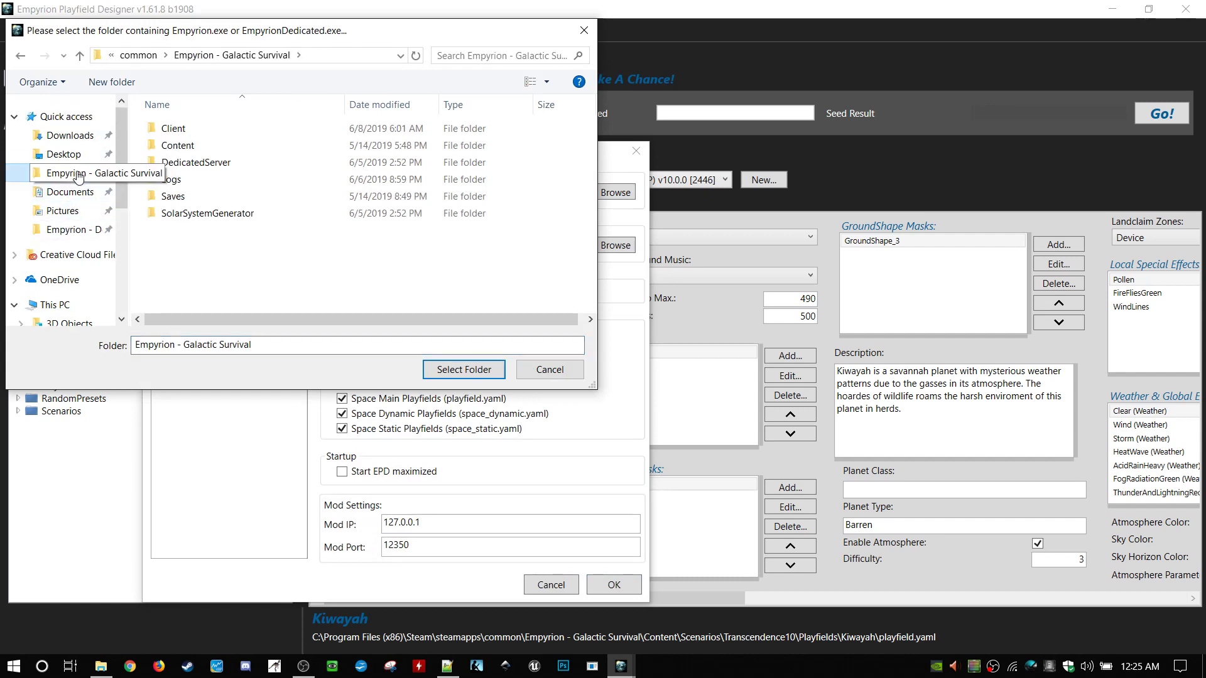
{"action": "left_click", "coordinate": [112, 56]}
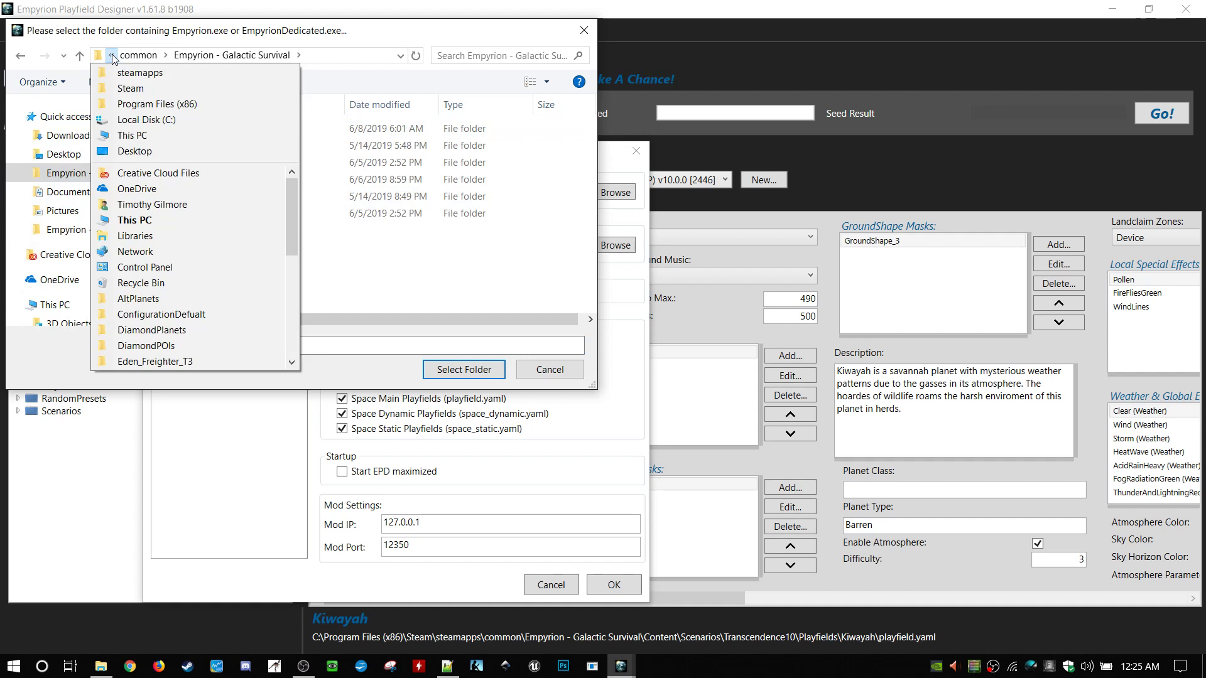
{"action": "mouse_move", "coordinate": [153, 53]}
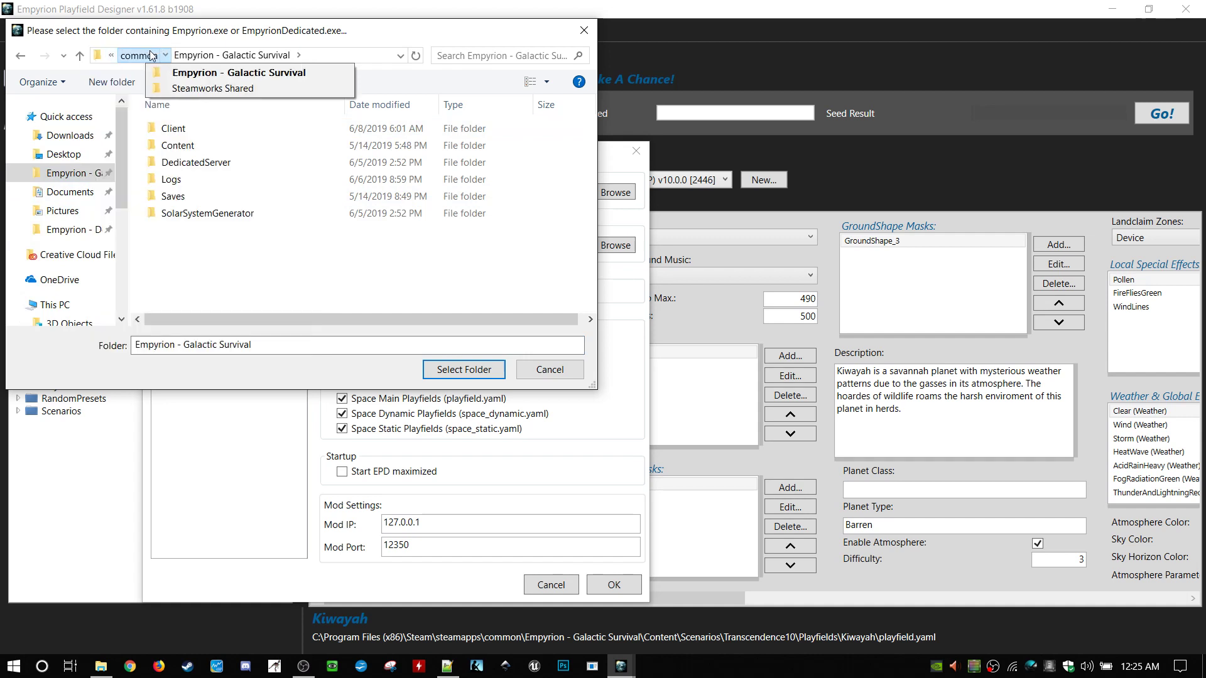
{"action": "left_click", "coordinate": [153, 56]}
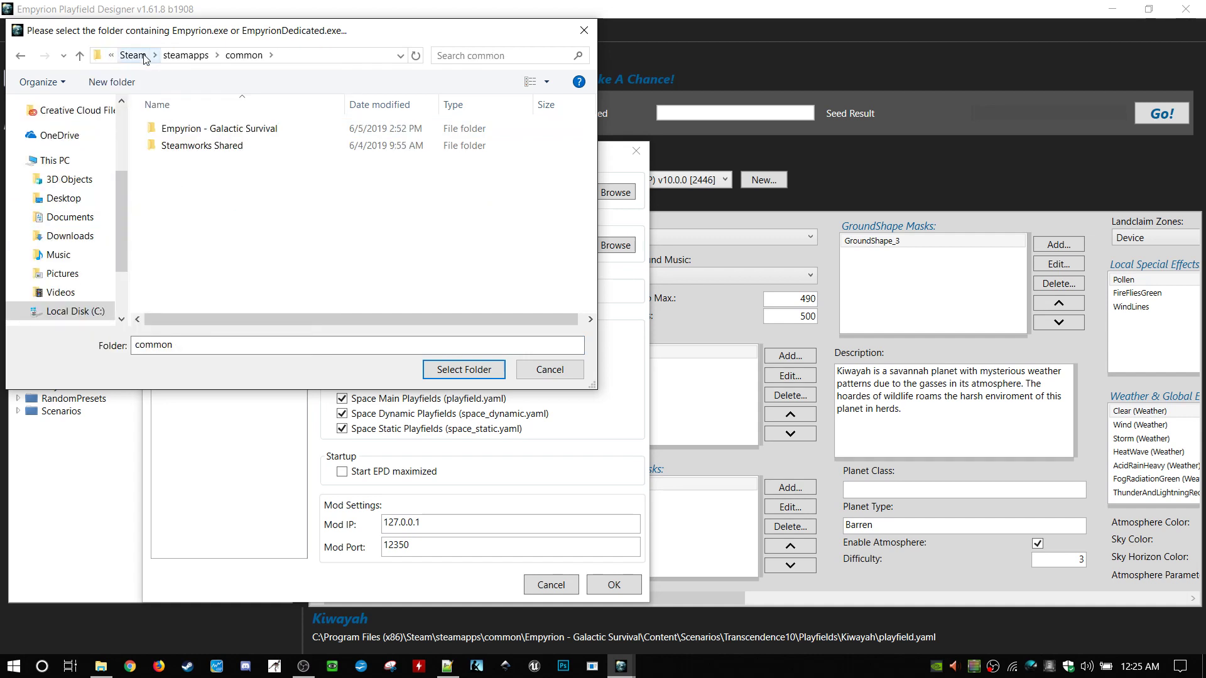
{"action": "left_click", "coordinate": [140, 55]}
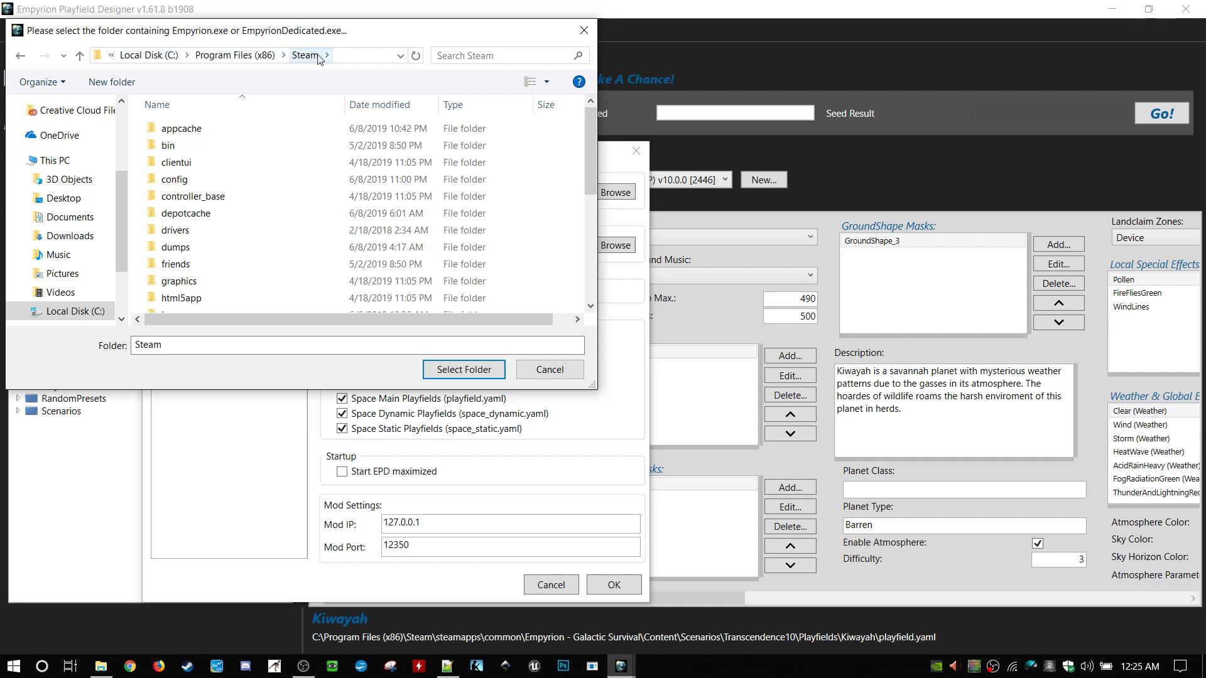
- Set the game path to steamapps\common\Empyrion - Galactic Survival within the Steam folder and accept the options
{"action": "scroll", "coordinate": [277, 199], "scroll_direction": "down", "scroll_amount": 3}
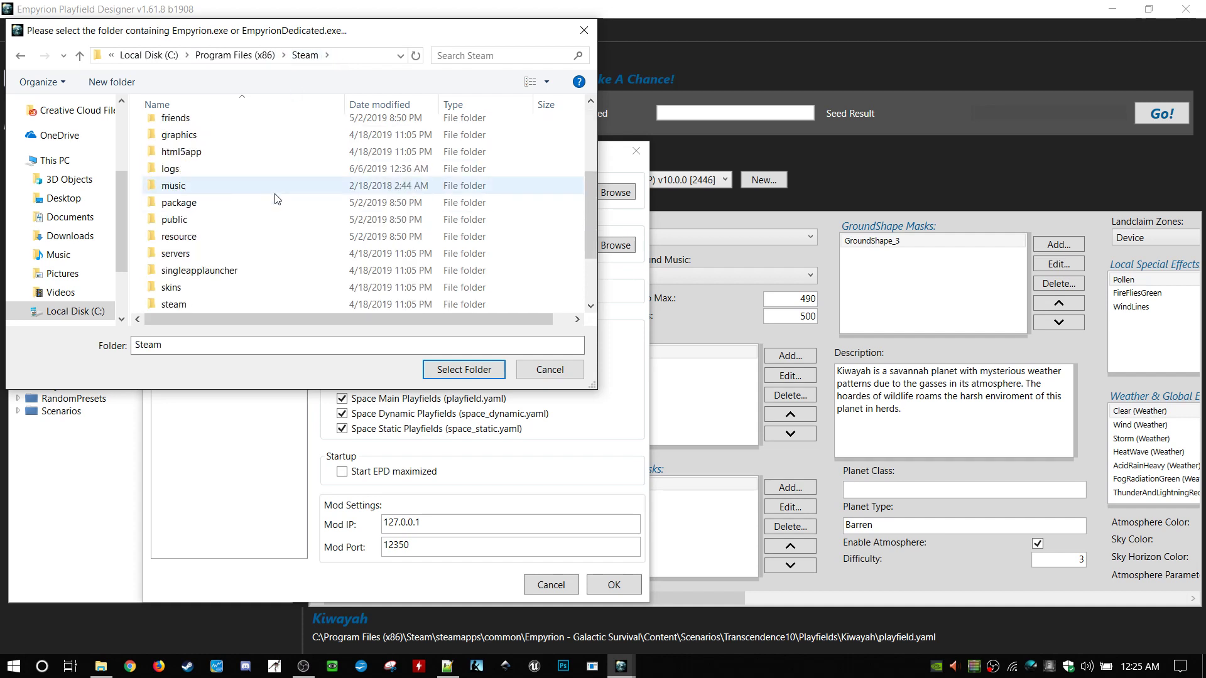
{"action": "scroll", "coordinate": [277, 199], "scroll_direction": "down", "scroll_amount": 2}
{"action": "double_click", "coordinate": [251, 236]}
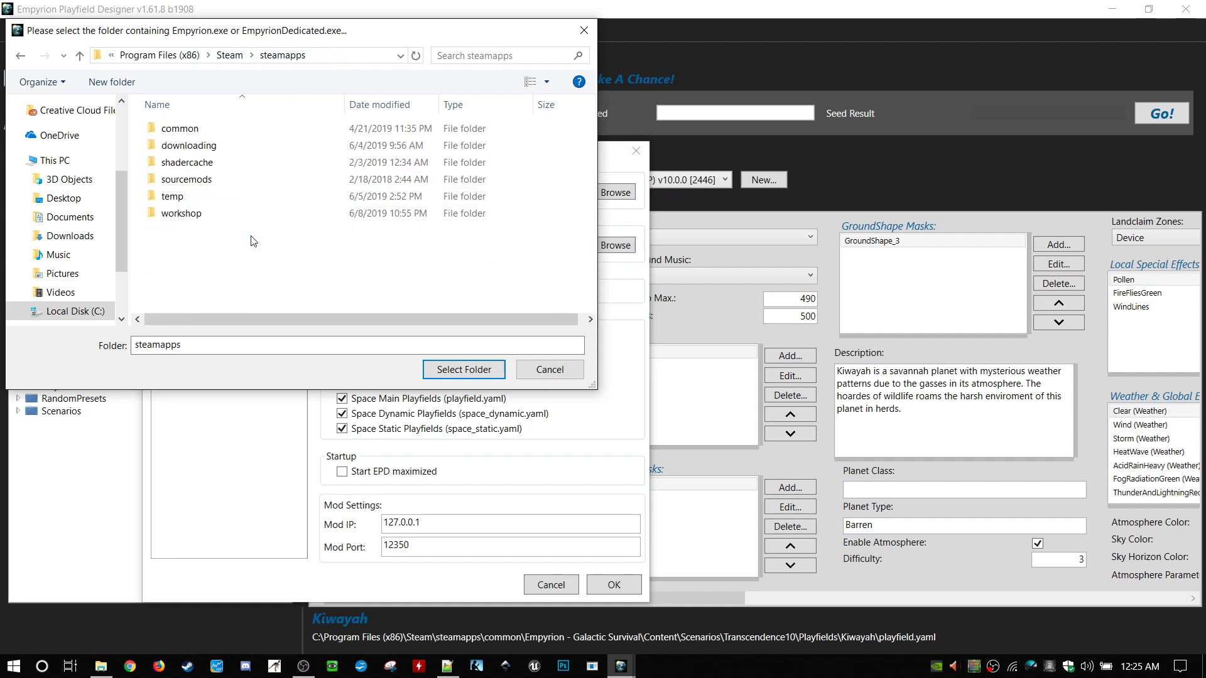
{"action": "double_click", "coordinate": [221, 131]}
{"action": "double_click", "coordinate": [220, 129]}
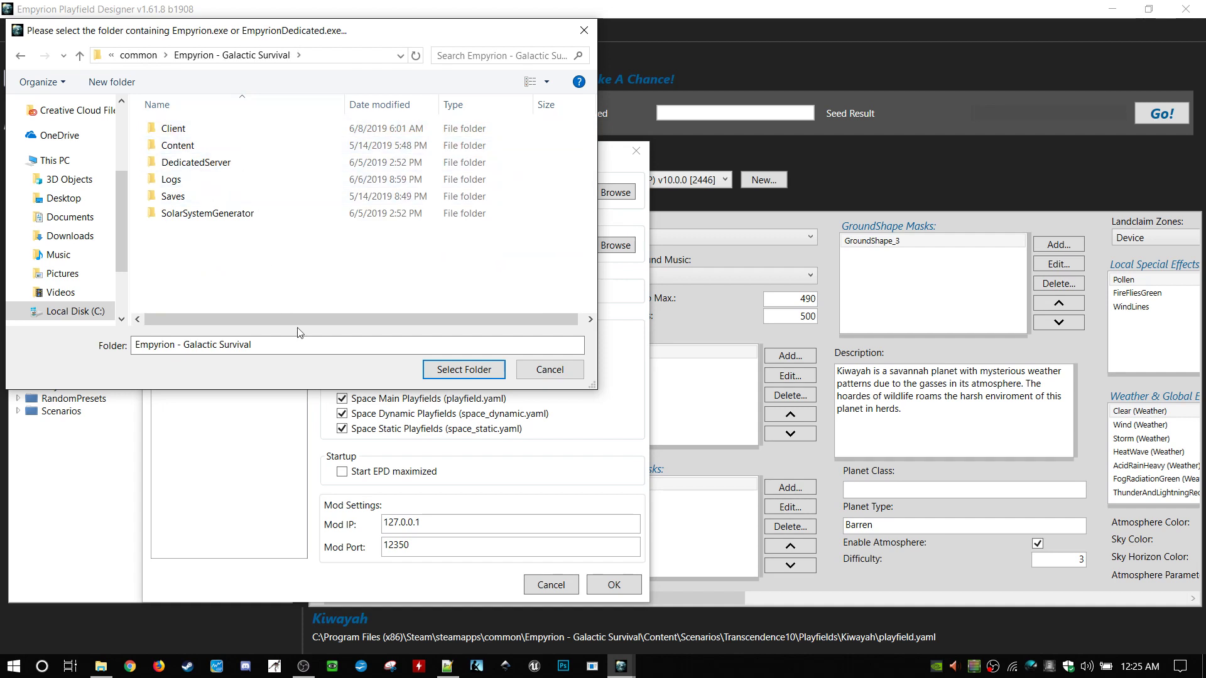
{"action": "left_click", "coordinate": [464, 369]}
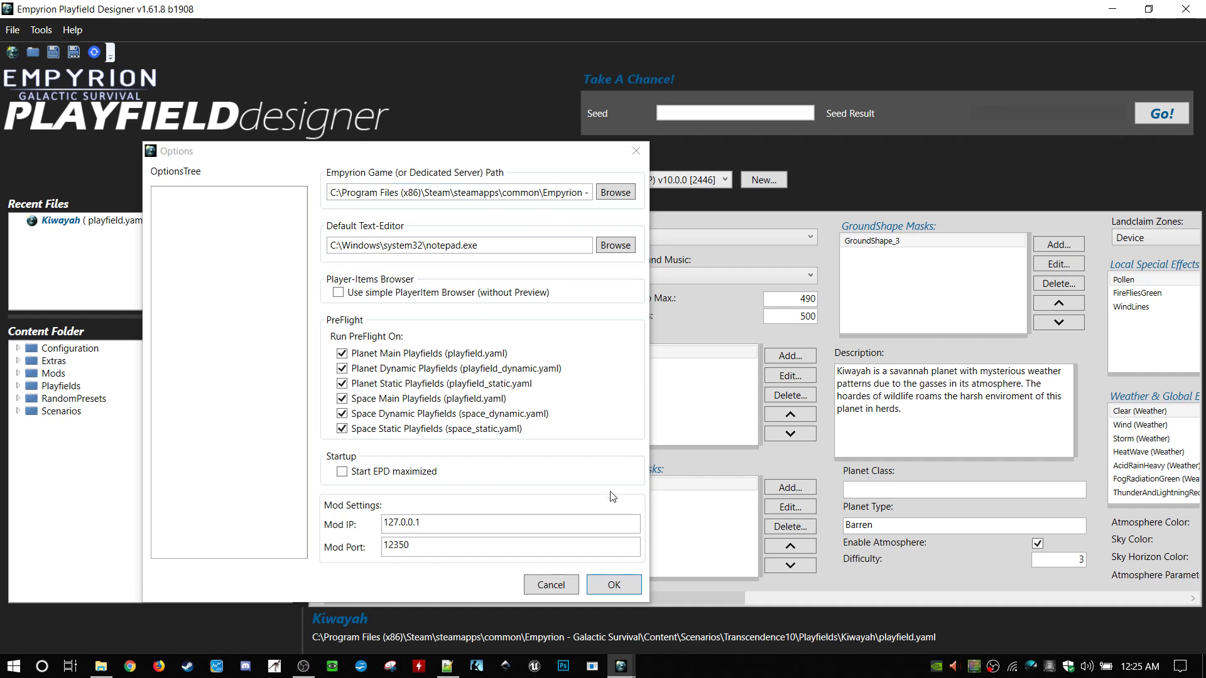
{"action": "left_click", "coordinate": [603, 587]}
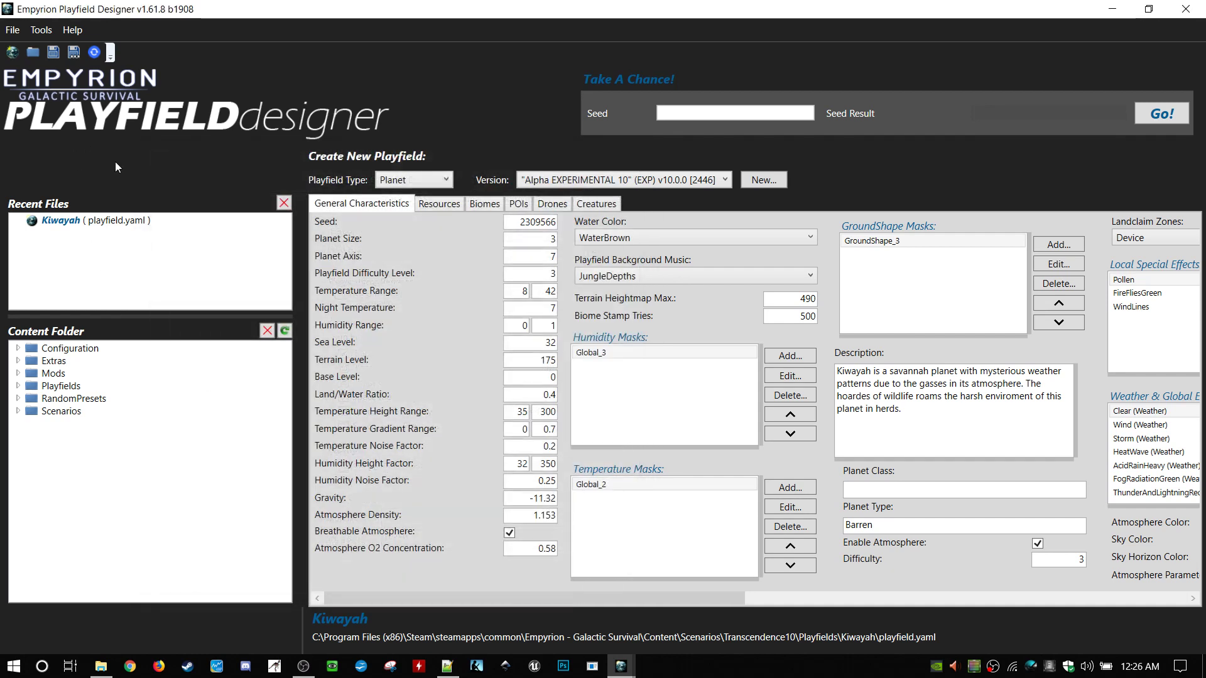
- Expand the Scenarios folder in the content tree and look inside the Transcendence10 scenario
{"action": "left_click", "coordinate": [6, 28]}
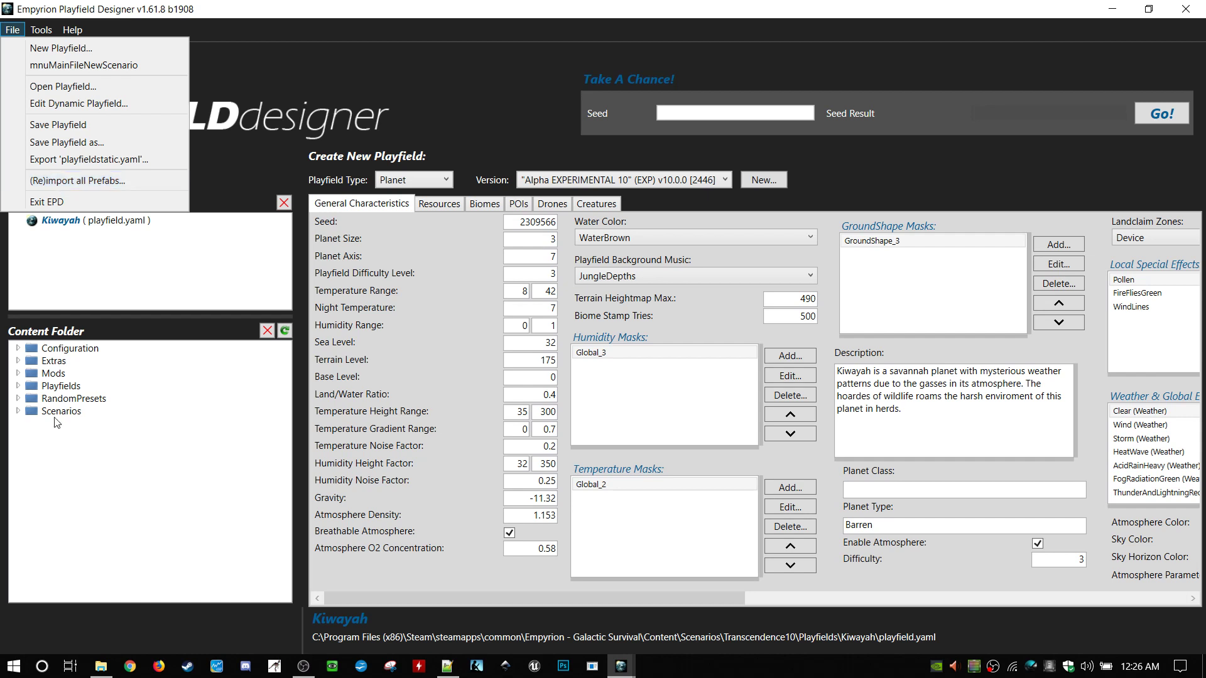
{"action": "left_click", "coordinate": [18, 412]}
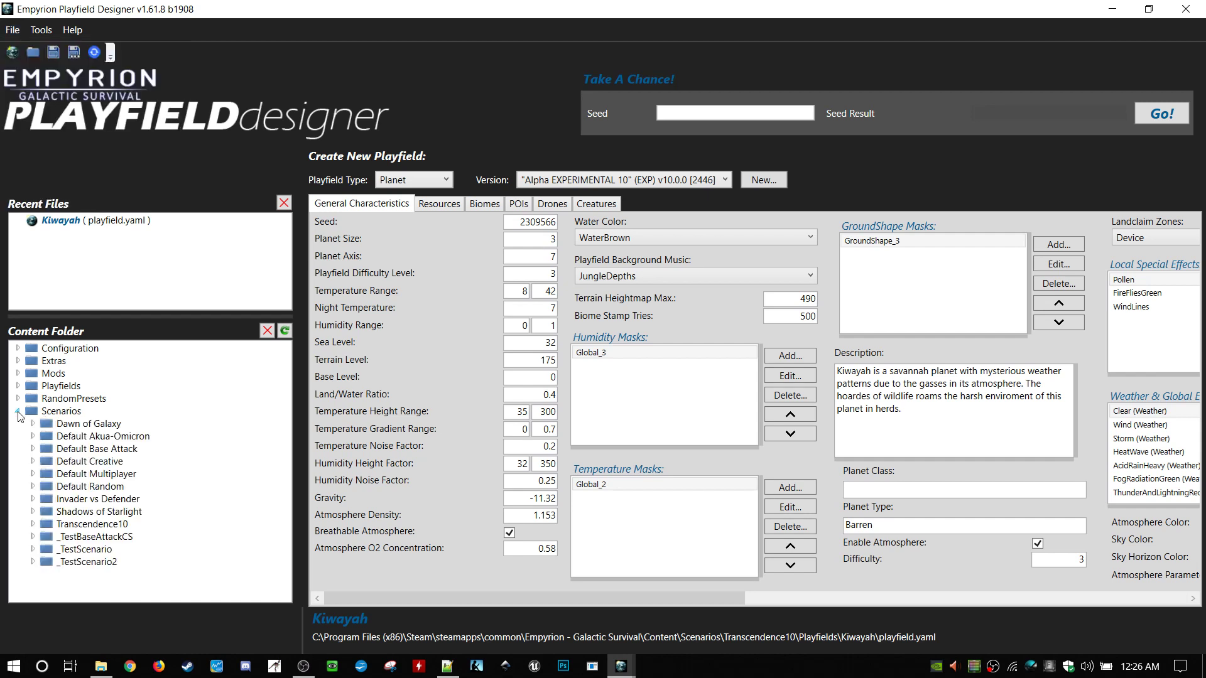
{"action": "left_click", "coordinate": [91, 525]}
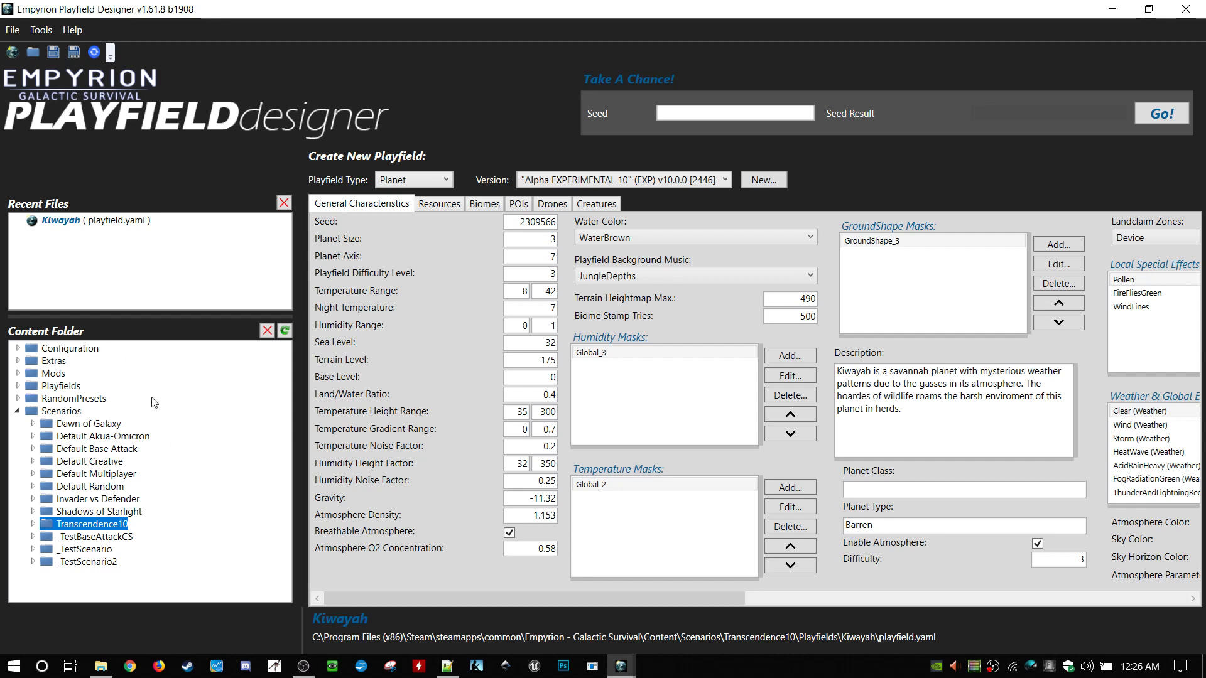
{"action": "left_click", "coordinate": [33, 525]}
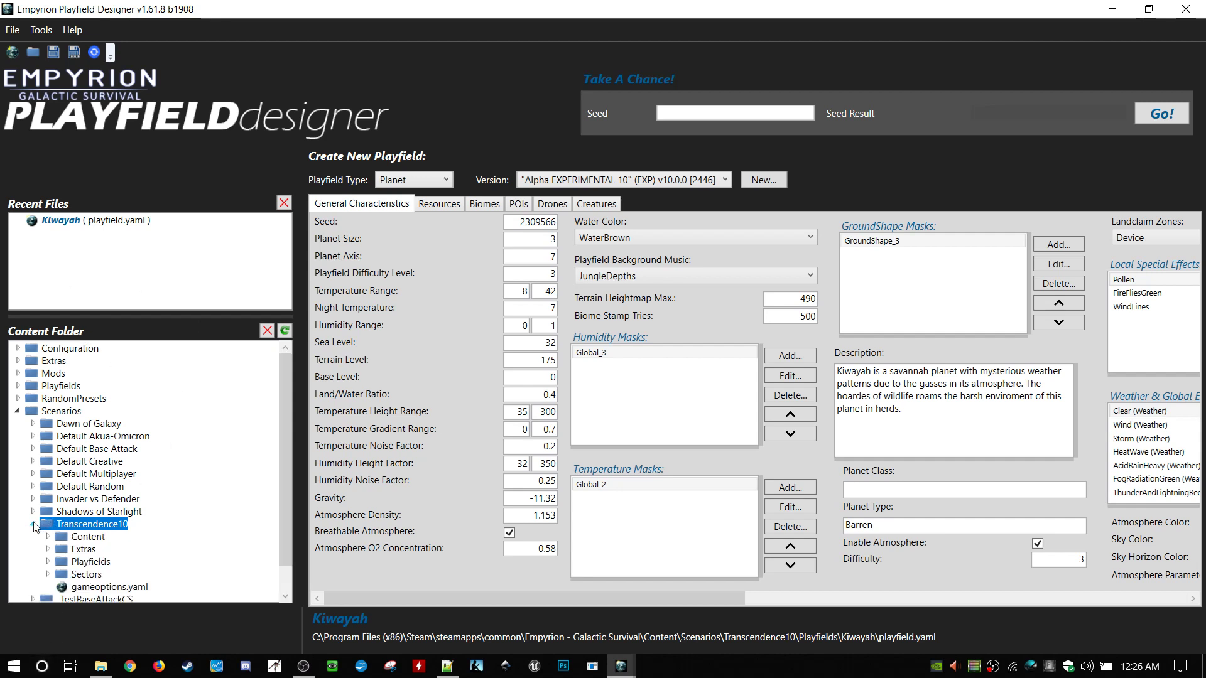
{"action": "left_click", "coordinate": [33, 525]}
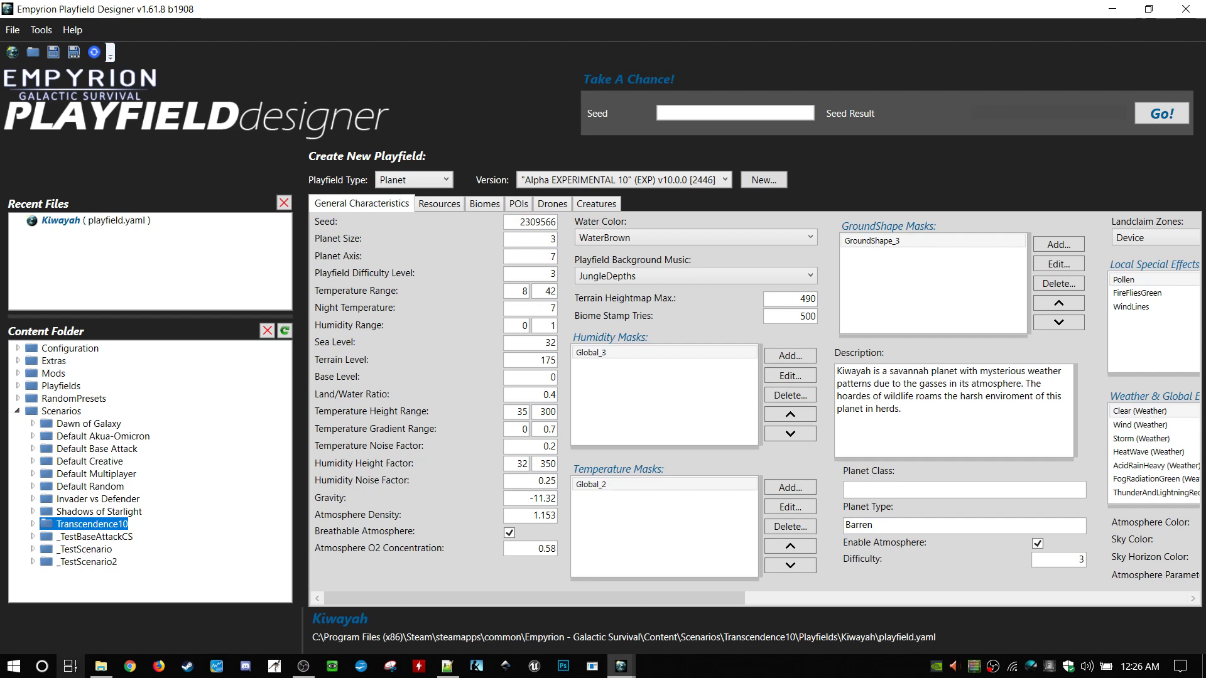
- Switch to File Explorer and open the most recently modified account folder under Empyrion - Galactic Survival\Saves\Blueprints
{"action": "mouse_move", "coordinate": [103, 665]}
{"action": "left_click", "coordinate": [122, 628]}
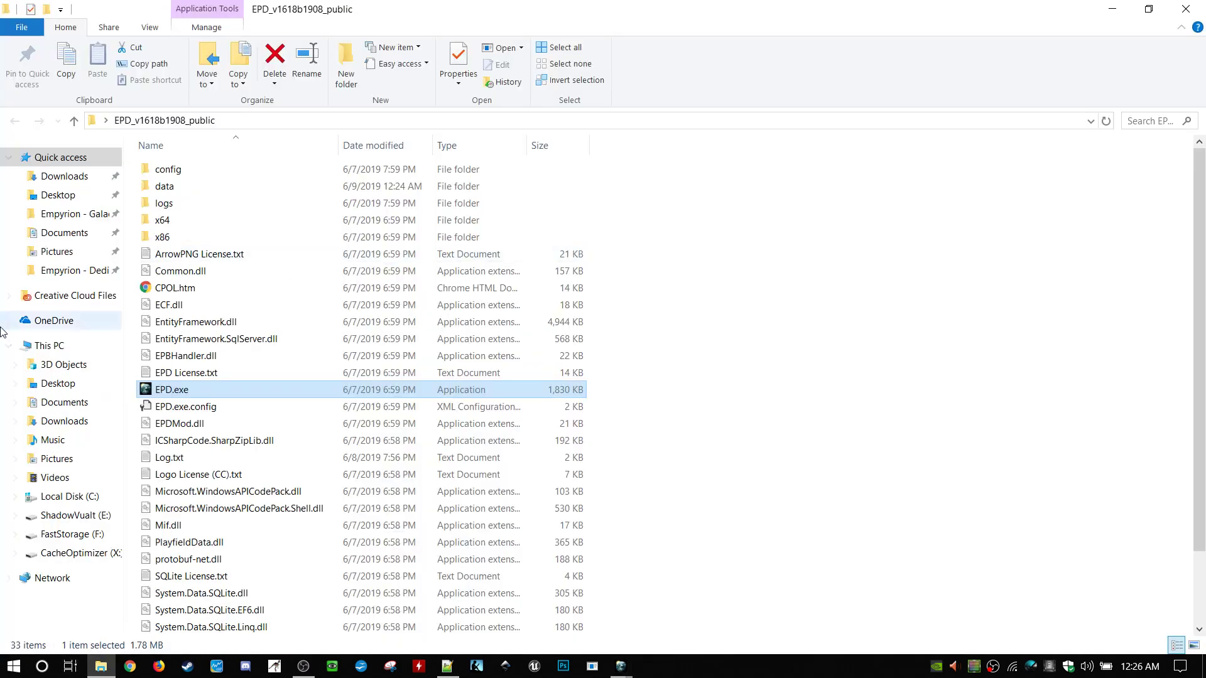
{"action": "left_click", "coordinate": [66, 213]}
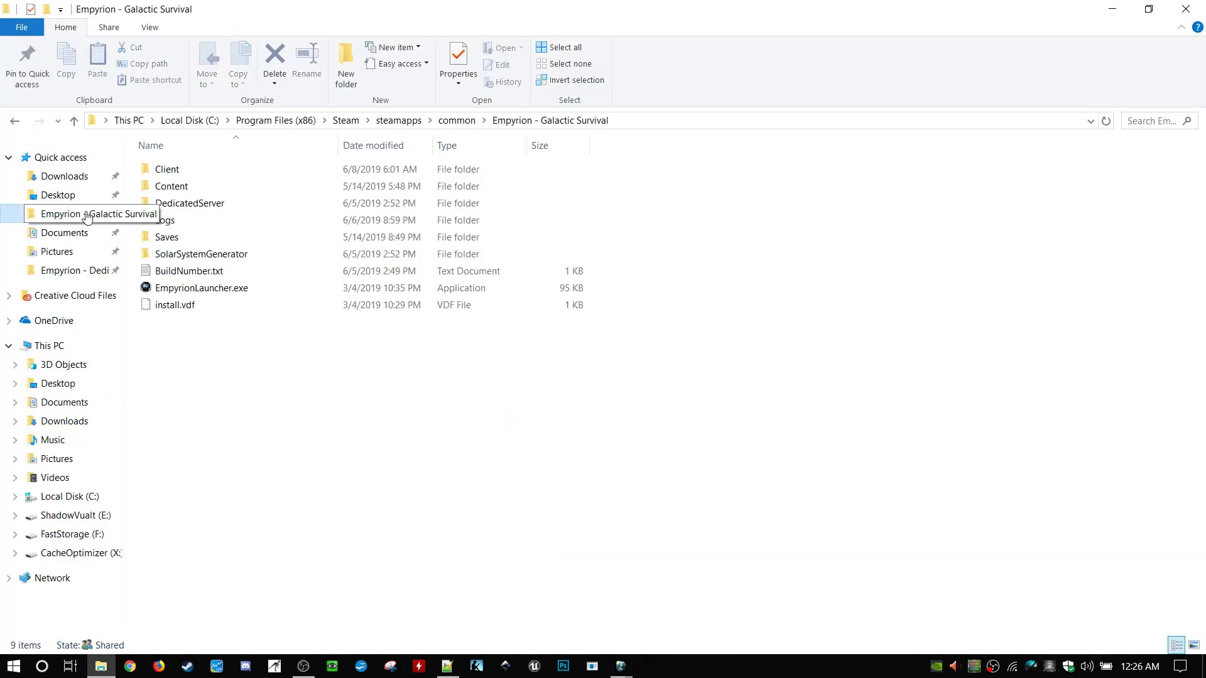
{"action": "double_click", "coordinate": [210, 231]}
{"action": "double_click", "coordinate": [221, 170]}
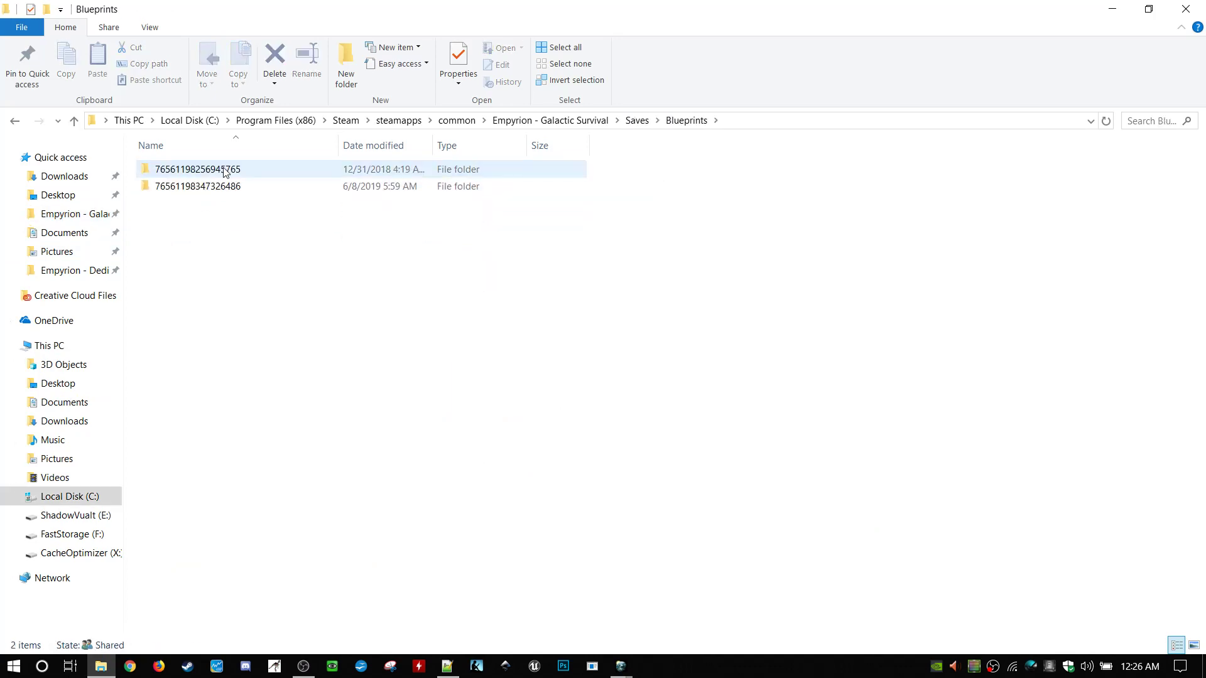
{"action": "left_click", "coordinate": [302, 187]}
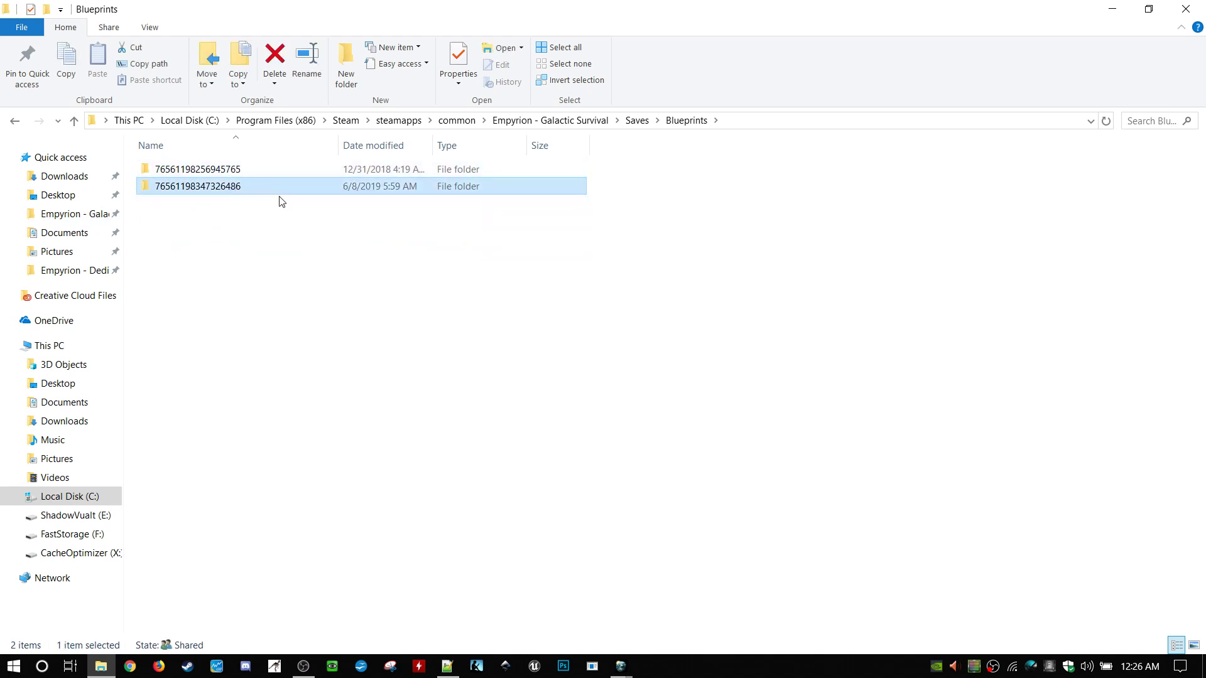
{"action": "double_click", "coordinate": [270, 192]}
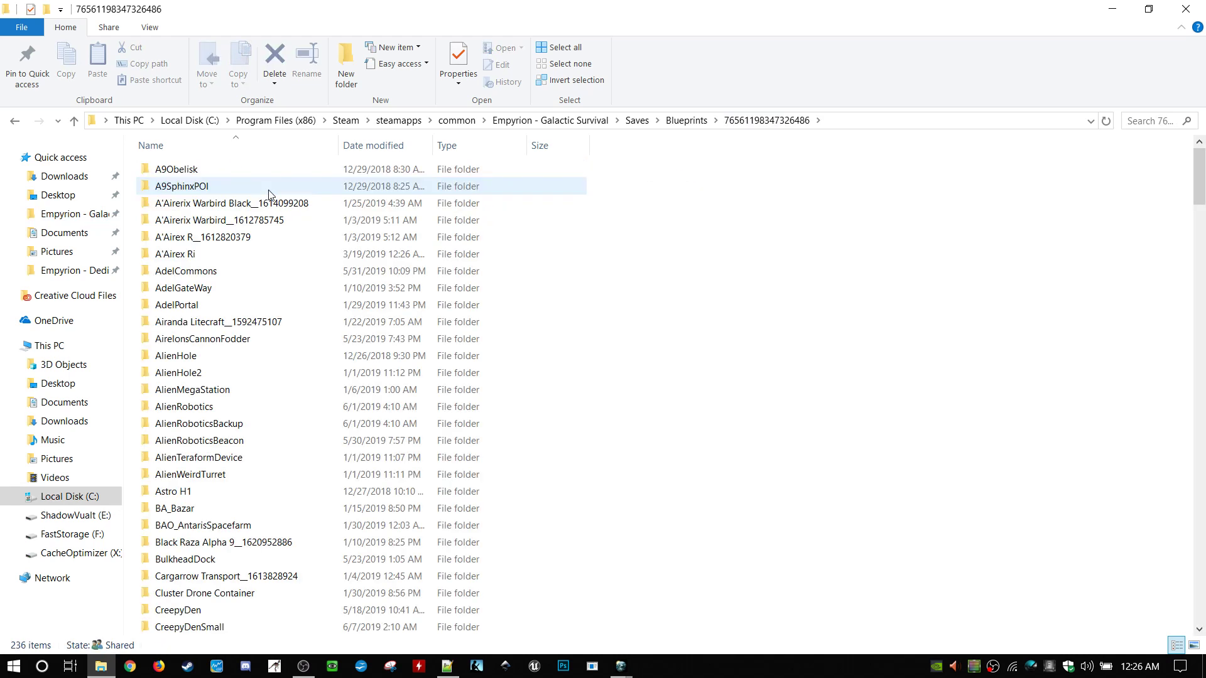
- Open the AdelCommons blueprint folder and copy its AdelCommons.epb file
{"action": "left_click", "coordinate": [259, 175]}
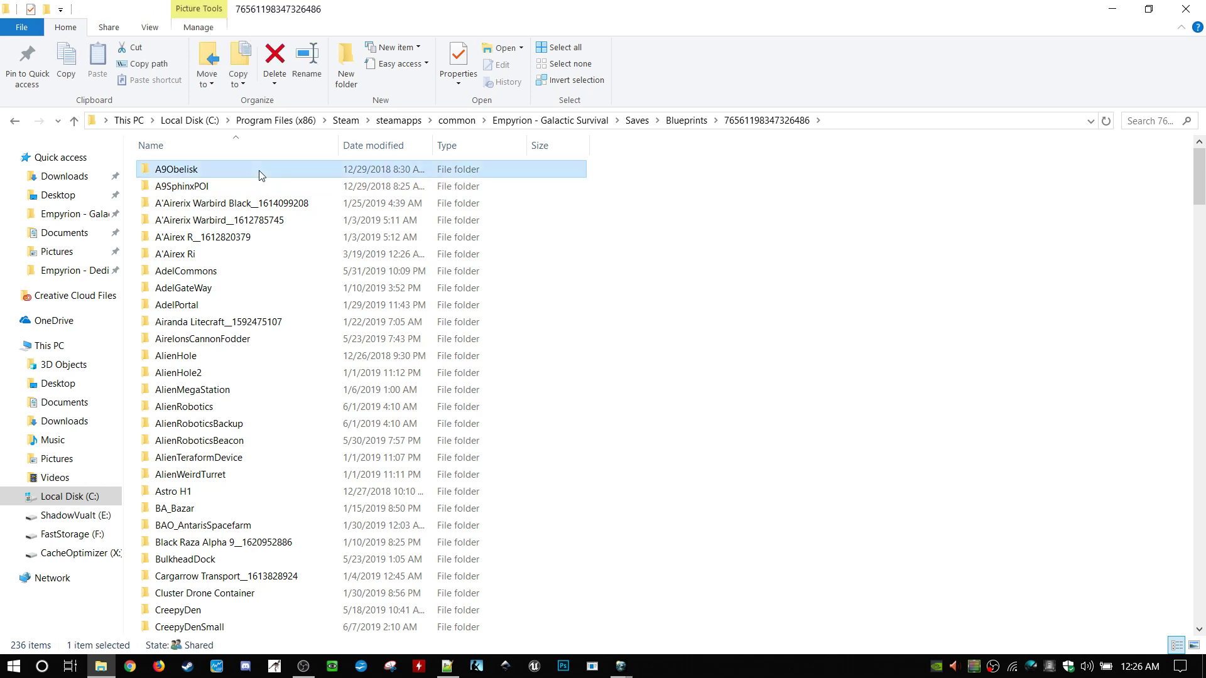
{"action": "left_click", "coordinate": [217, 275]}
{"action": "double_click", "coordinate": [237, 276]}
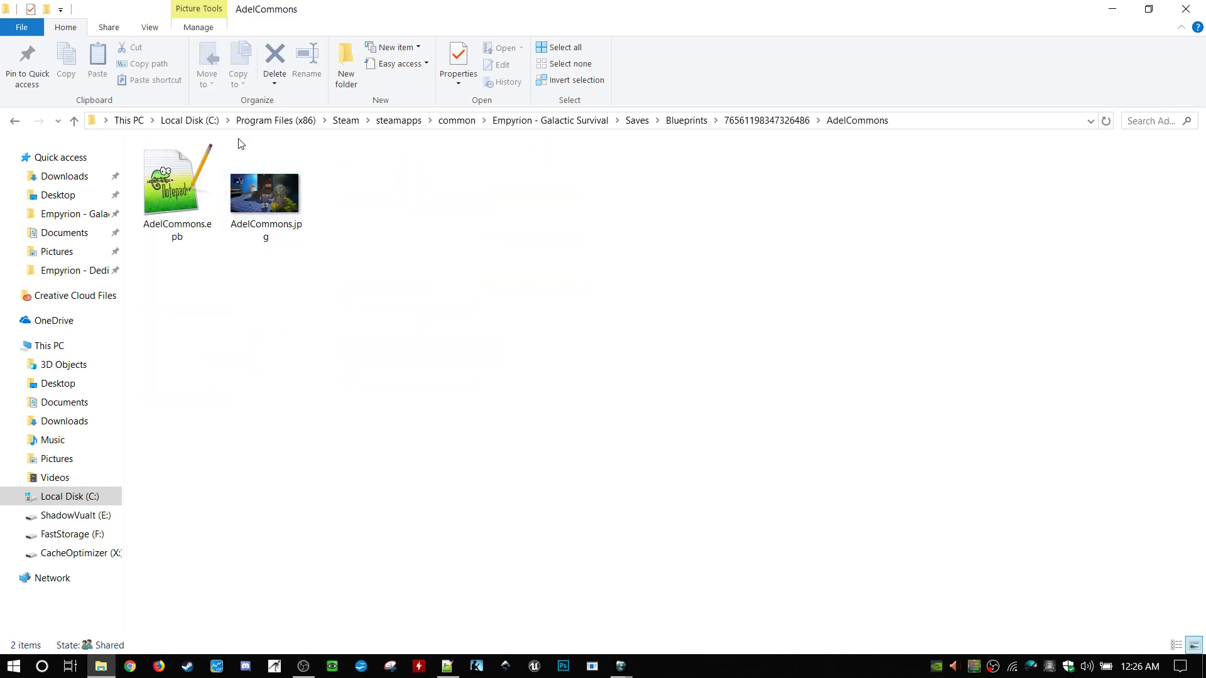
{"action": "left_click", "coordinate": [179, 179]}
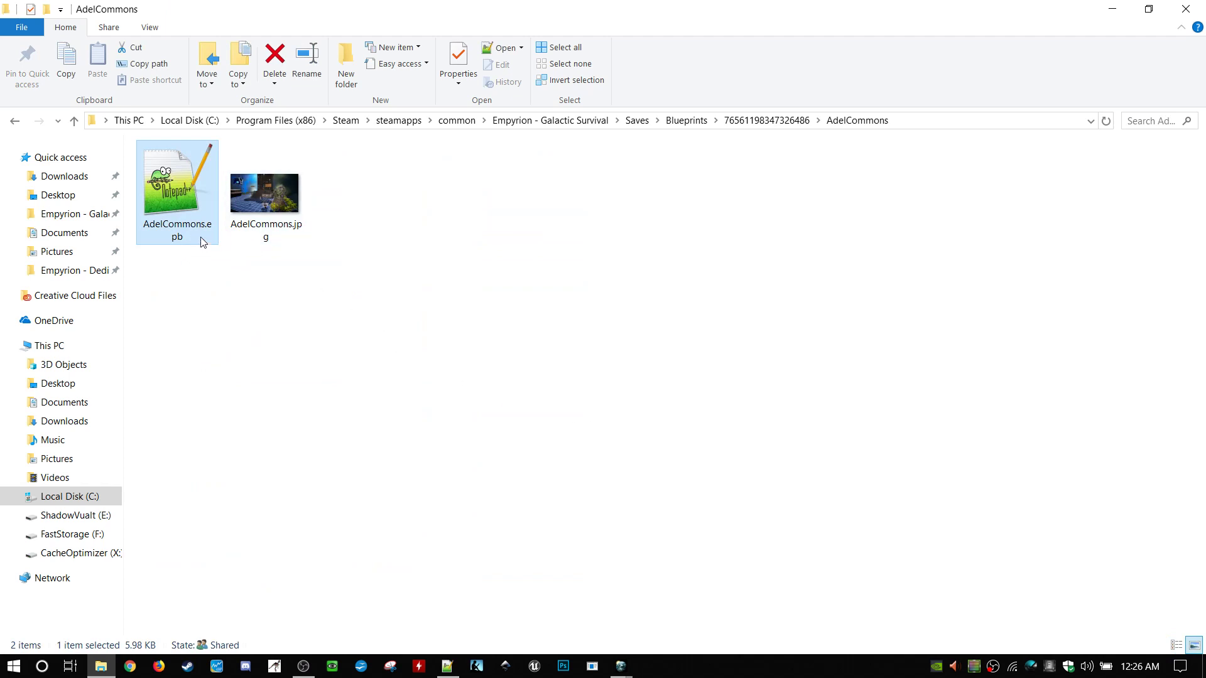
{"action": "right_click", "coordinate": [182, 189]}
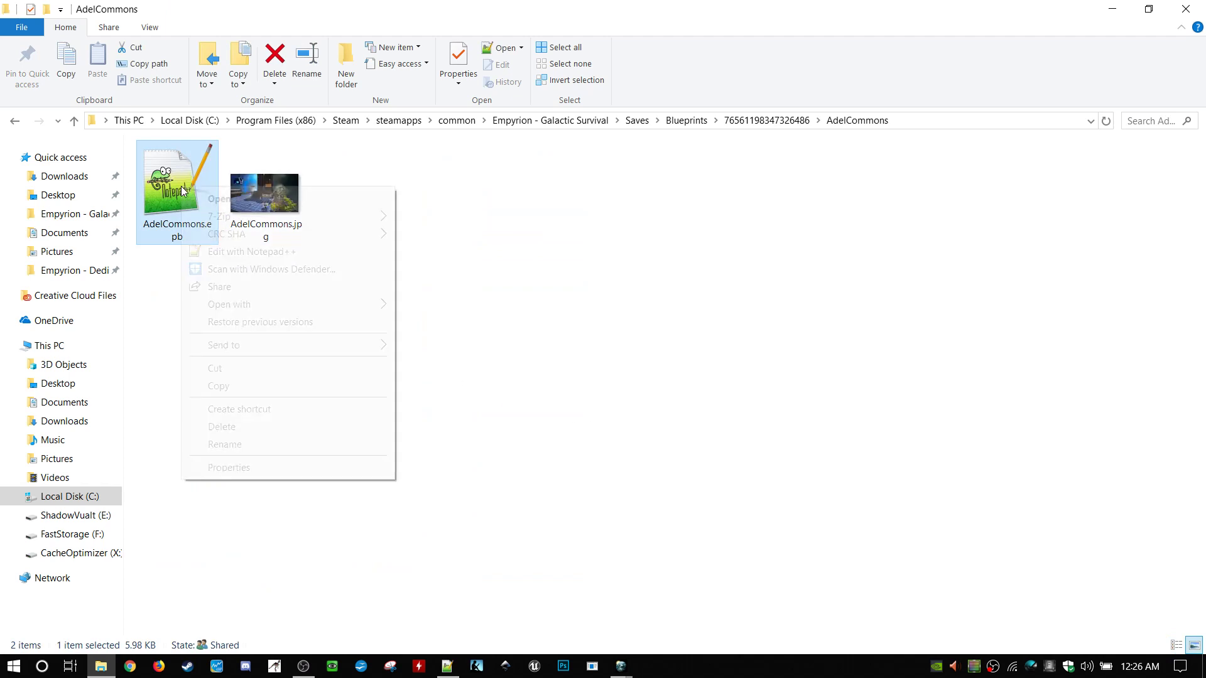
{"action": "left_click", "coordinate": [236, 388]}
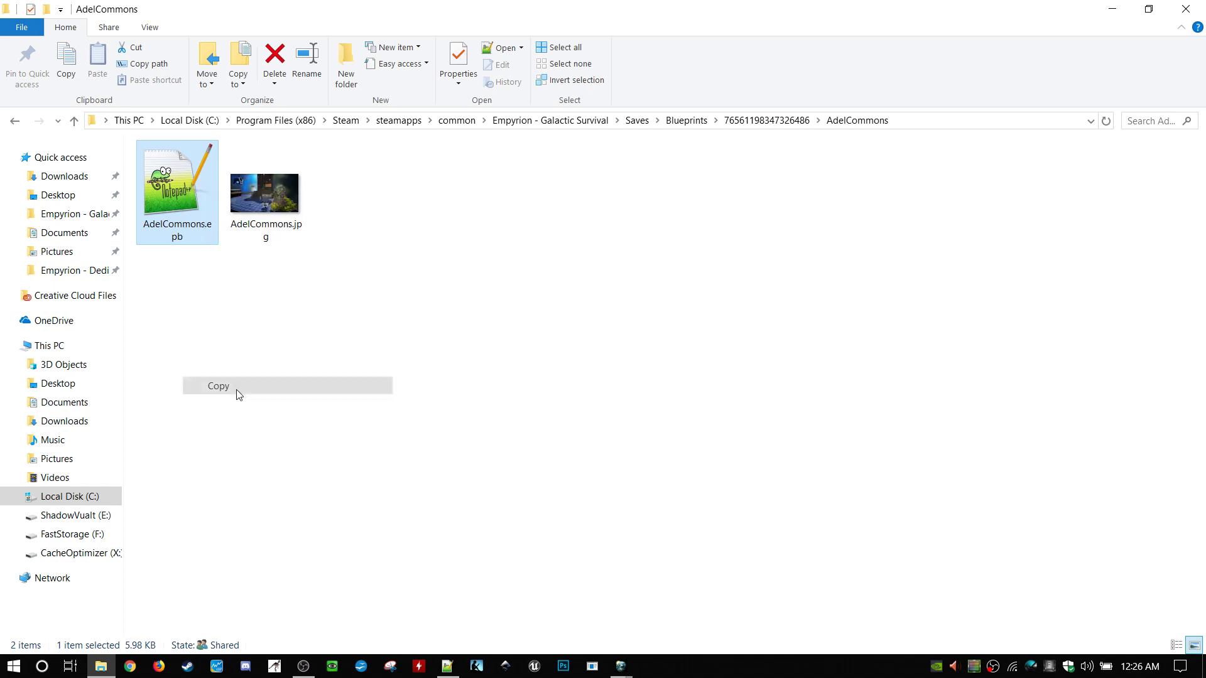
- Paste the copied blueprint into Content\Scenarios\Transcendence10\Prefabs of the Empyrion - Galactic Survival folder
{"action": "left_click", "coordinate": [559, 121]}
{"action": "double_click", "coordinate": [232, 187]}
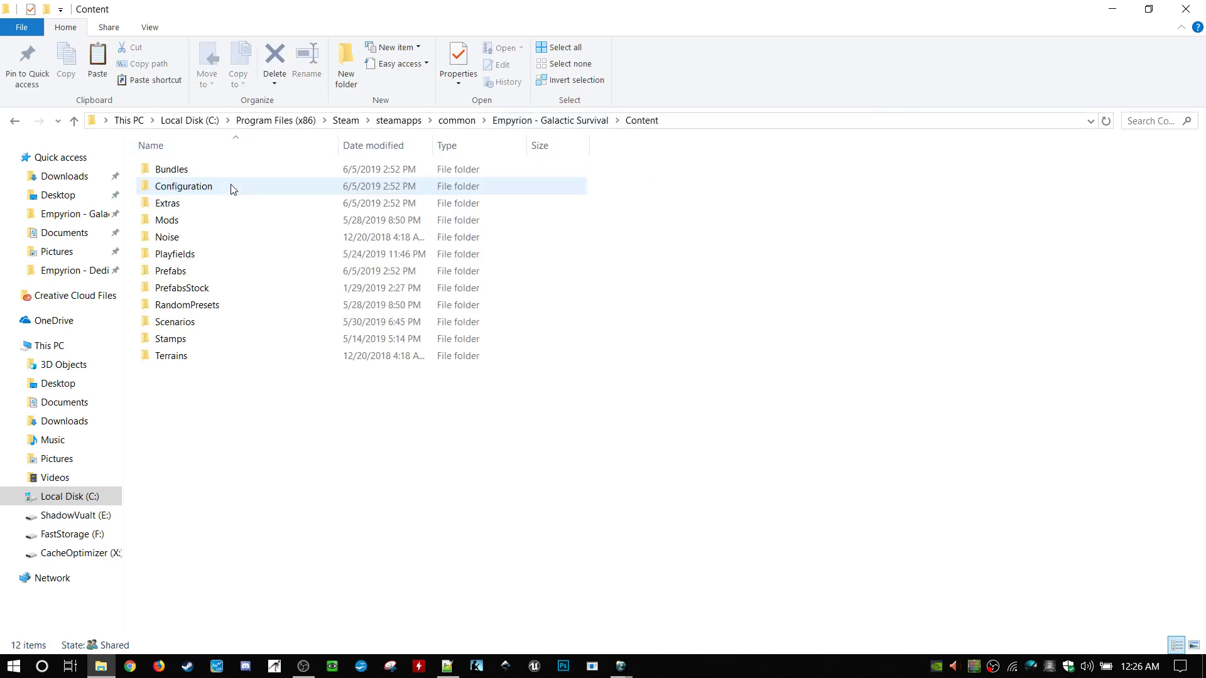
{"action": "double_click", "coordinate": [233, 323]}
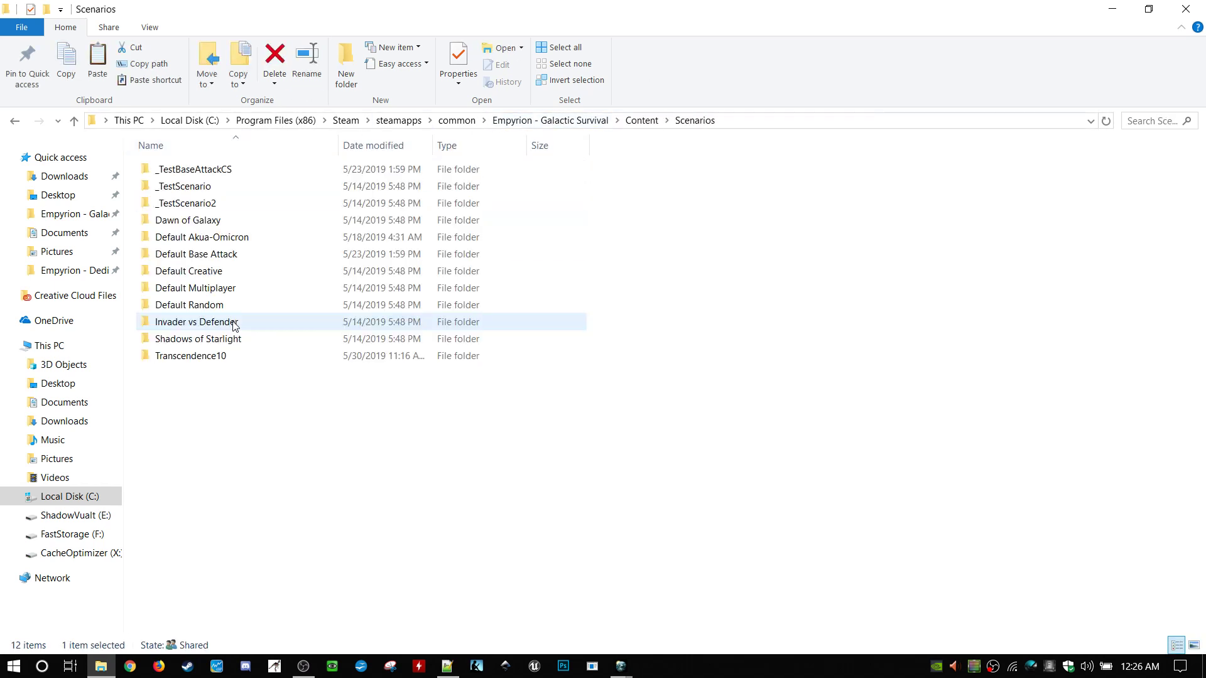
{"action": "double_click", "coordinate": [243, 356]}
{"action": "double_click", "coordinate": [182, 221]}
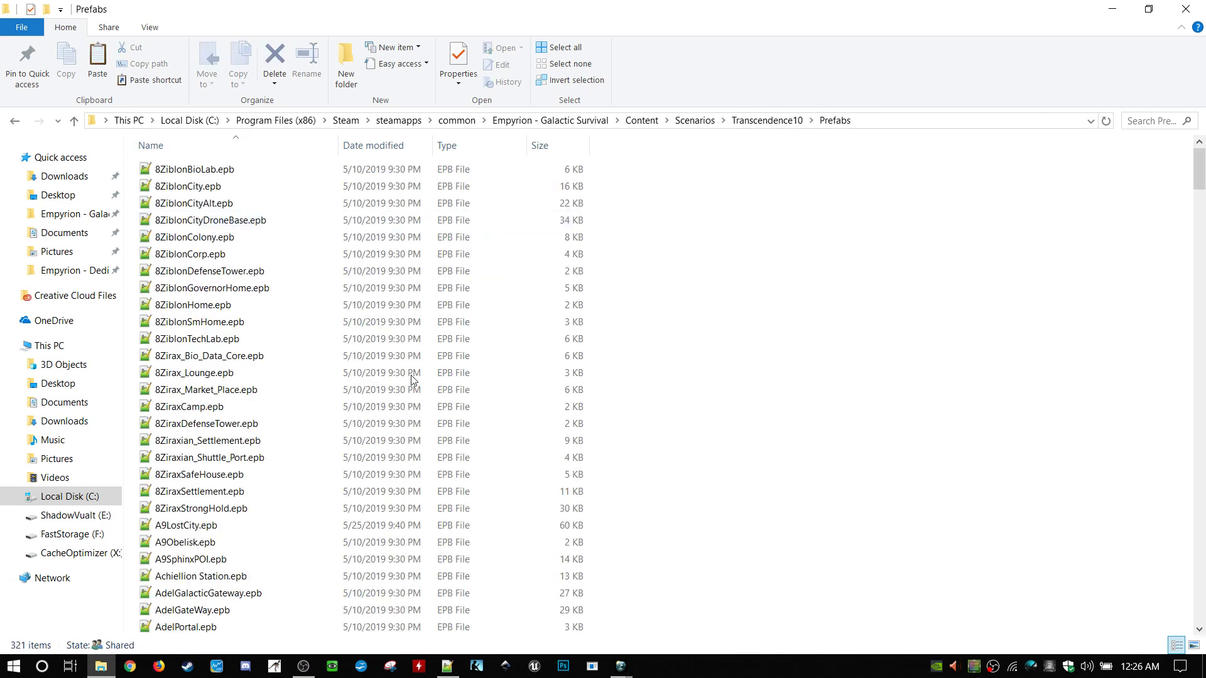
{"action": "right_click", "coordinate": [774, 325]}
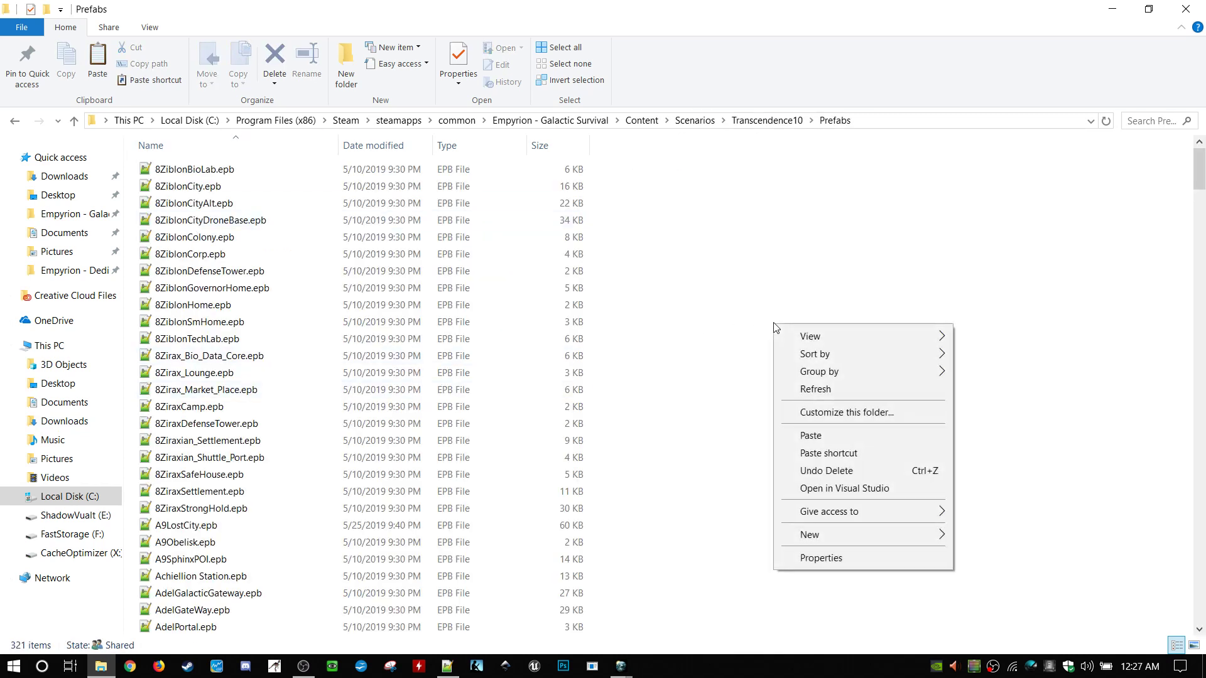
{"action": "left_click", "coordinate": [799, 434]}
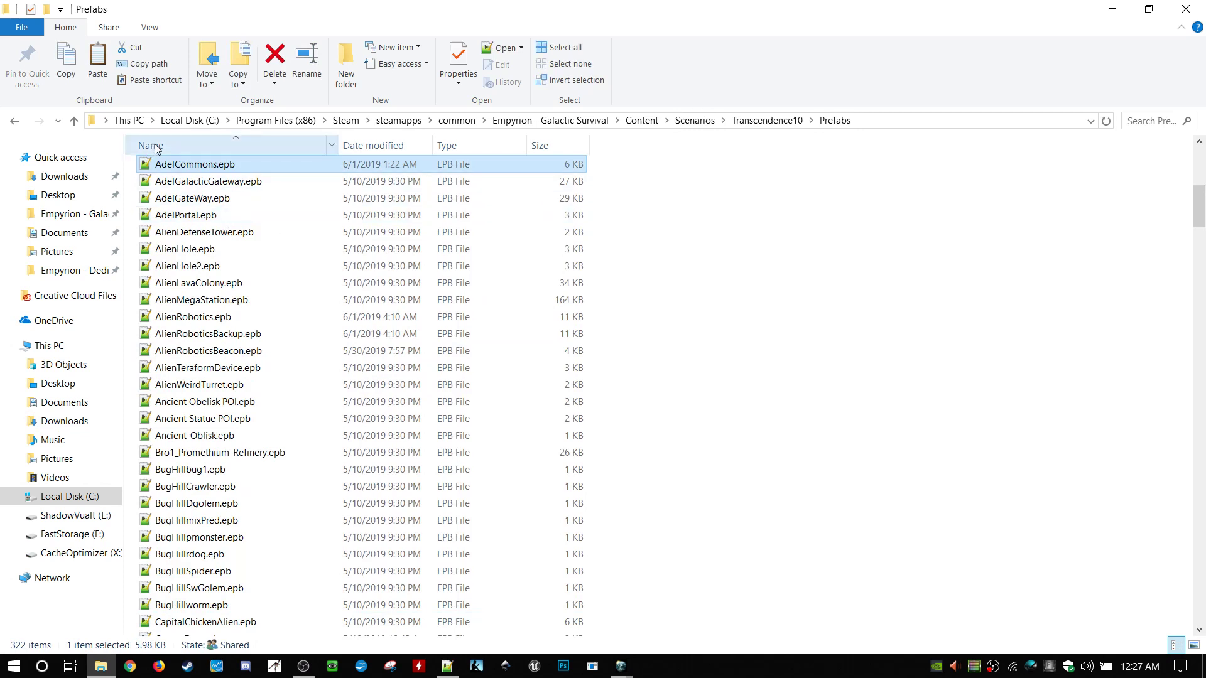
{"action": "left_click", "coordinate": [807, 279]}
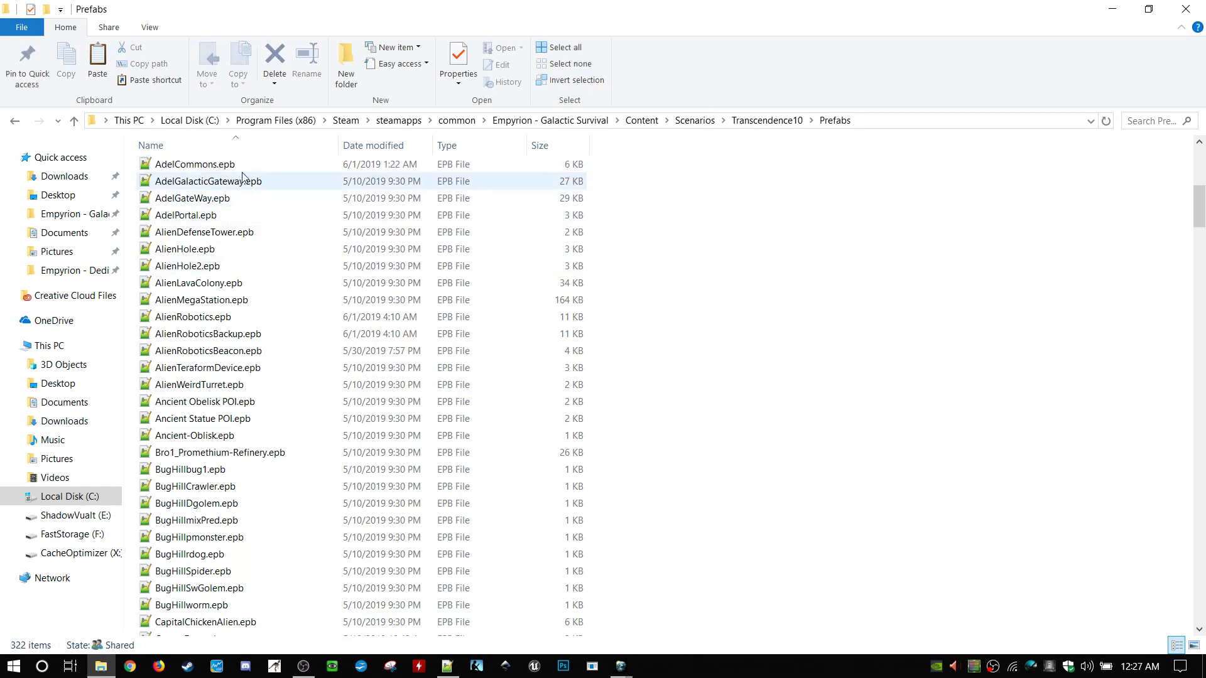
{"action": "left_click", "coordinate": [214, 165]}
{"action": "left_click", "coordinate": [804, 293]}
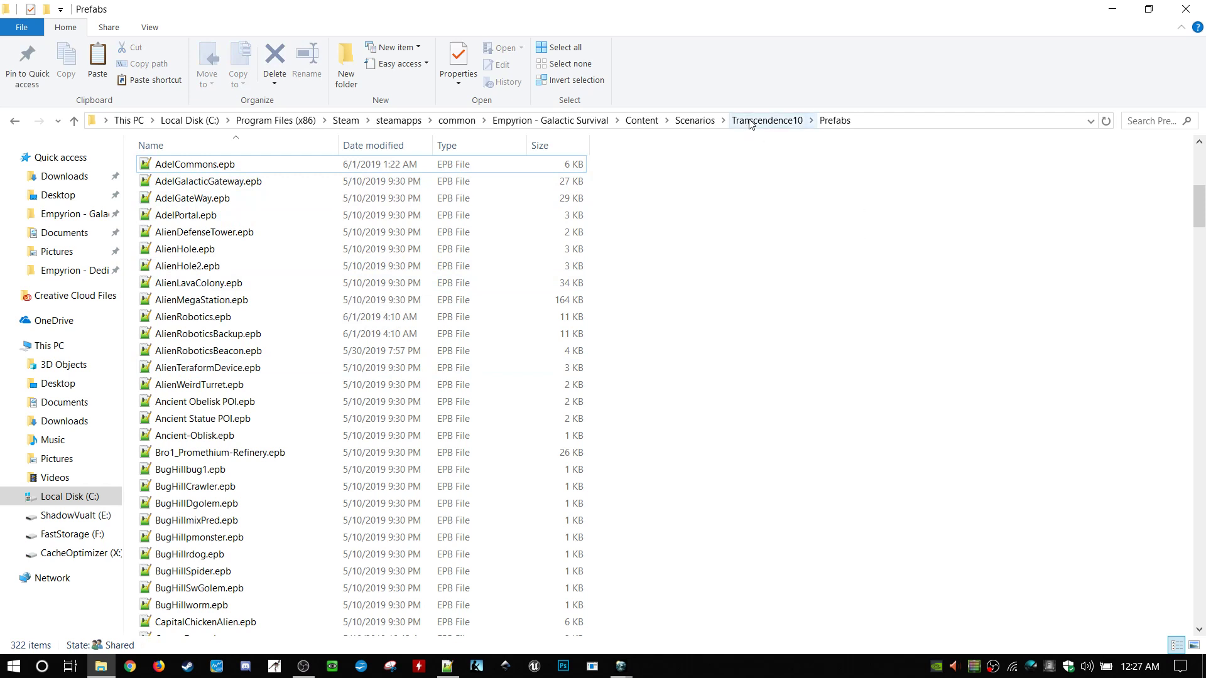
- Close the folder window and reimport all prefabs in Empyrion Playfield Designer
{"action": "left_click", "coordinate": [1201, 9]}
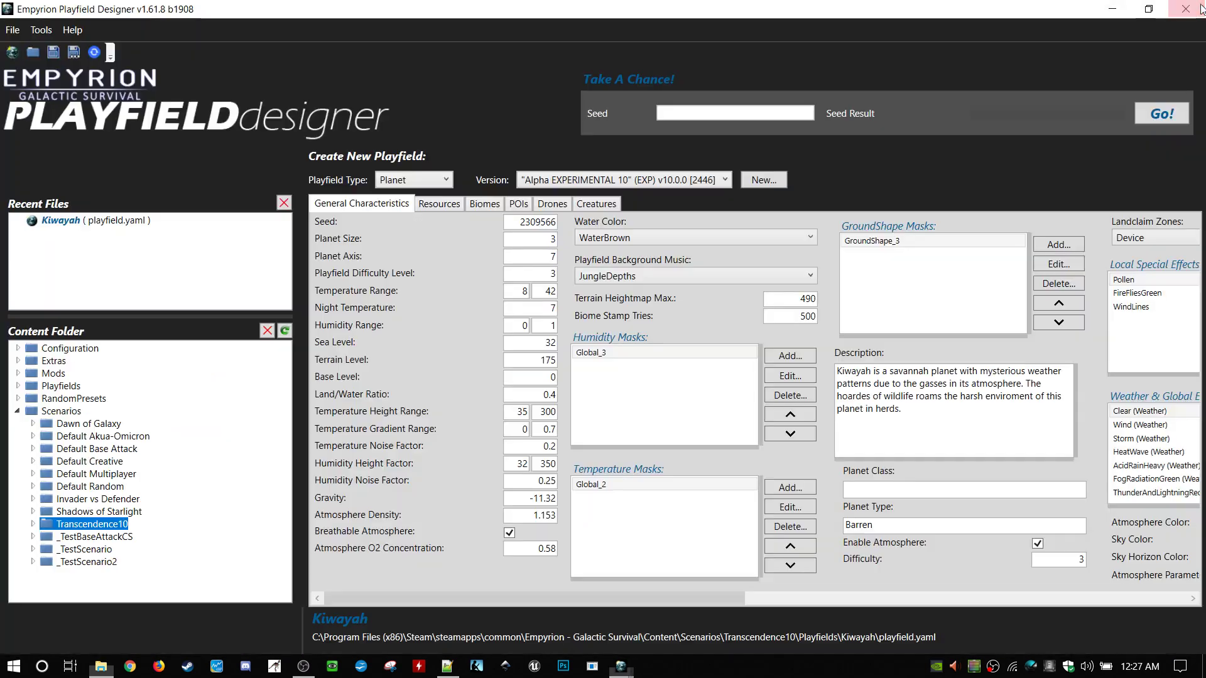
{"action": "left_click", "coordinate": [13, 30]}
{"action": "left_click", "coordinate": [43, 180]}
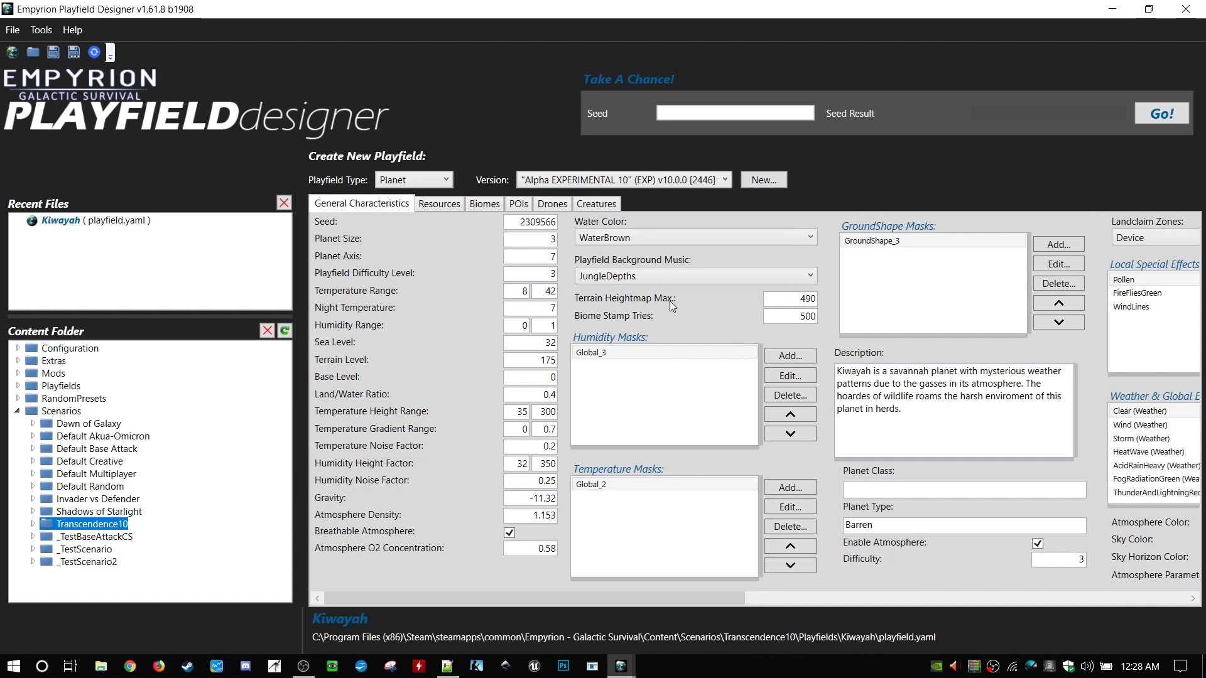
- Switch to File Explorer and open the Content\Playfields folder of Empyrion - Galactic Survival
{"action": "mouse_move", "coordinate": [653, 317]}
{"action": "mouse_move", "coordinate": [332, 228]}
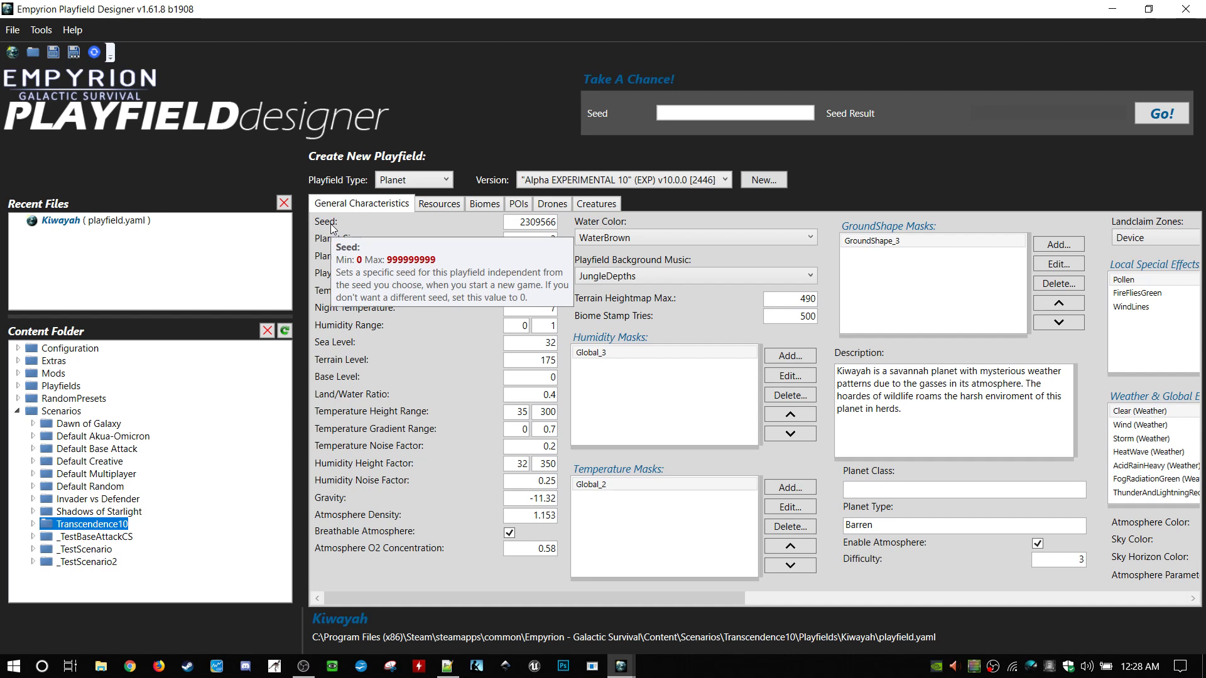
{"action": "left_click", "coordinate": [100, 666]}
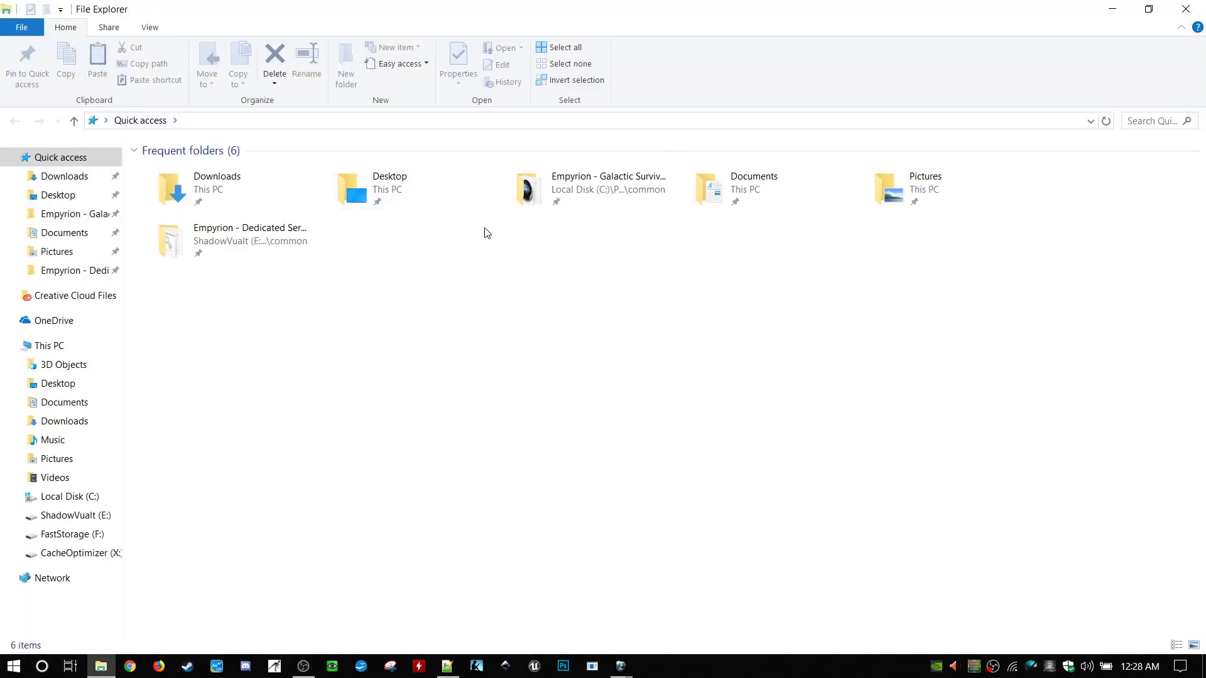
{"action": "left_click", "coordinate": [578, 209]}
{"action": "double_click", "coordinate": [578, 210]}
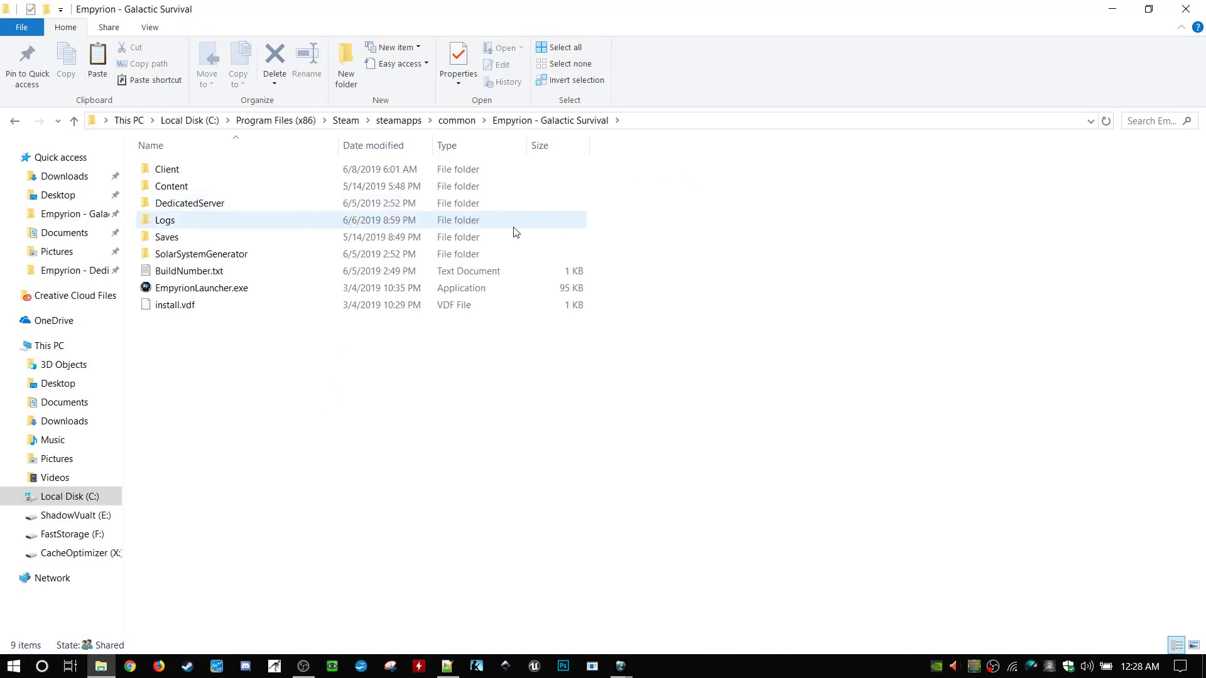
{"action": "double_click", "coordinate": [291, 191]}
{"action": "double_click", "coordinate": [228, 255]}
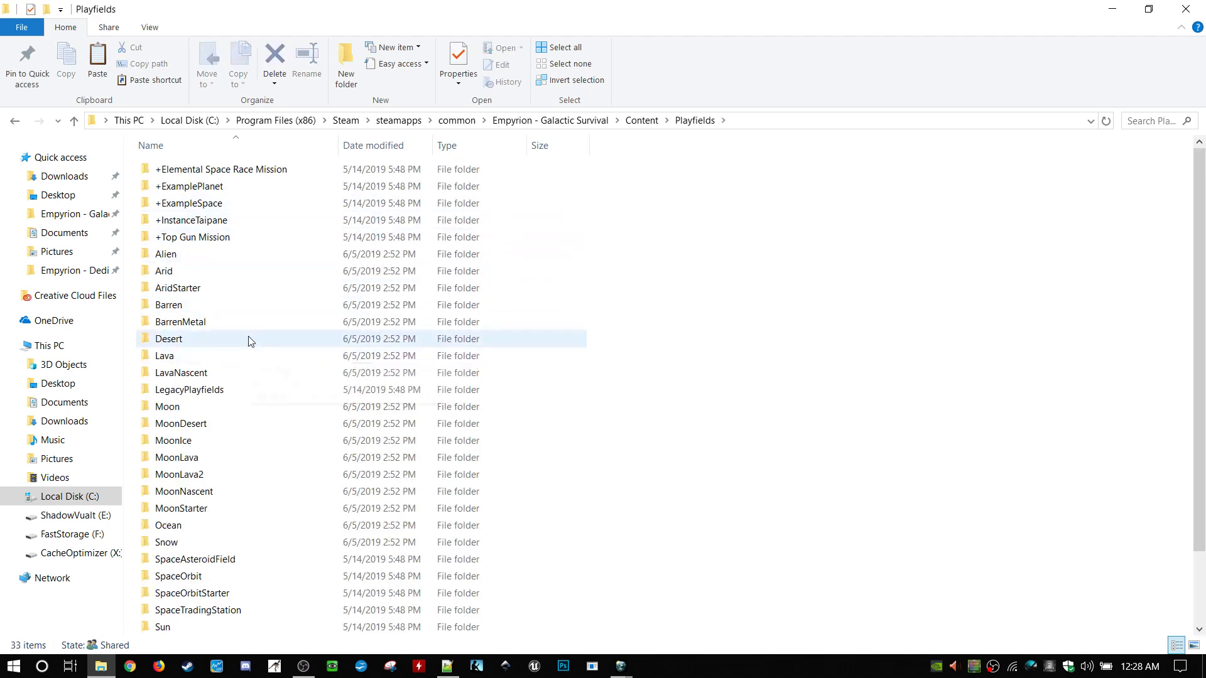
- Open playfield_dynamic.yaml from the +ExamplePlanet folder in Notepad++
{"action": "left_click", "coordinate": [225, 188]}
{"action": "double_click", "coordinate": [225, 188]}
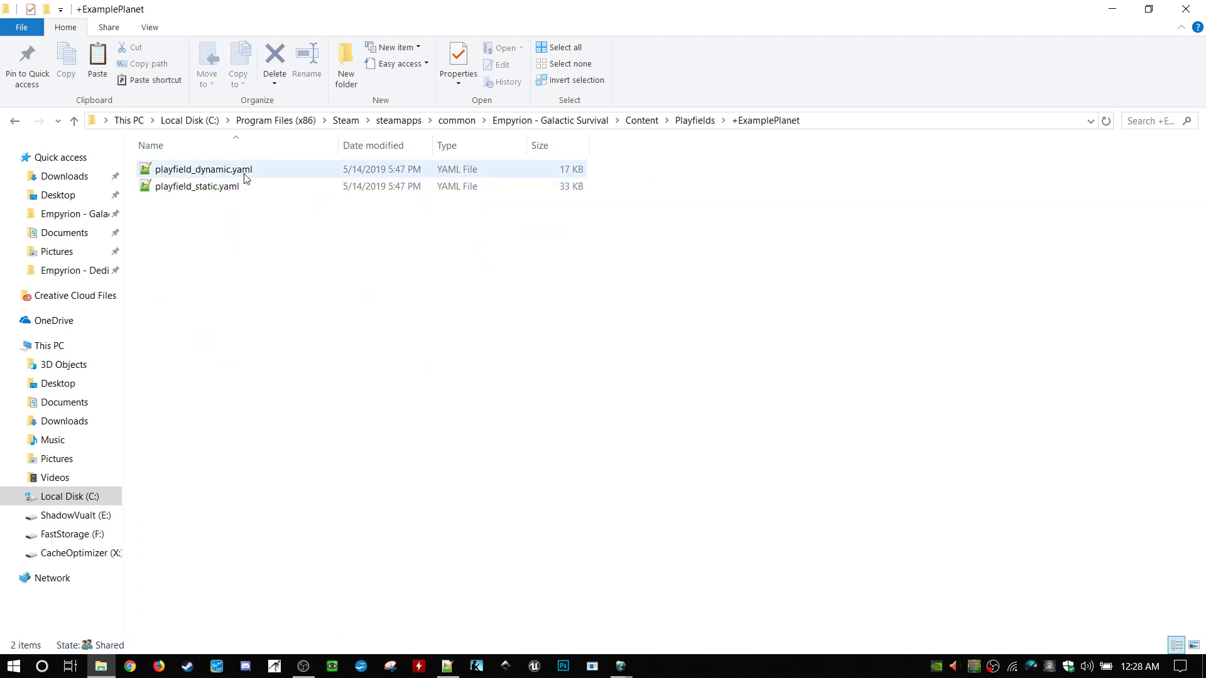
{"action": "left_click", "coordinate": [247, 176]}
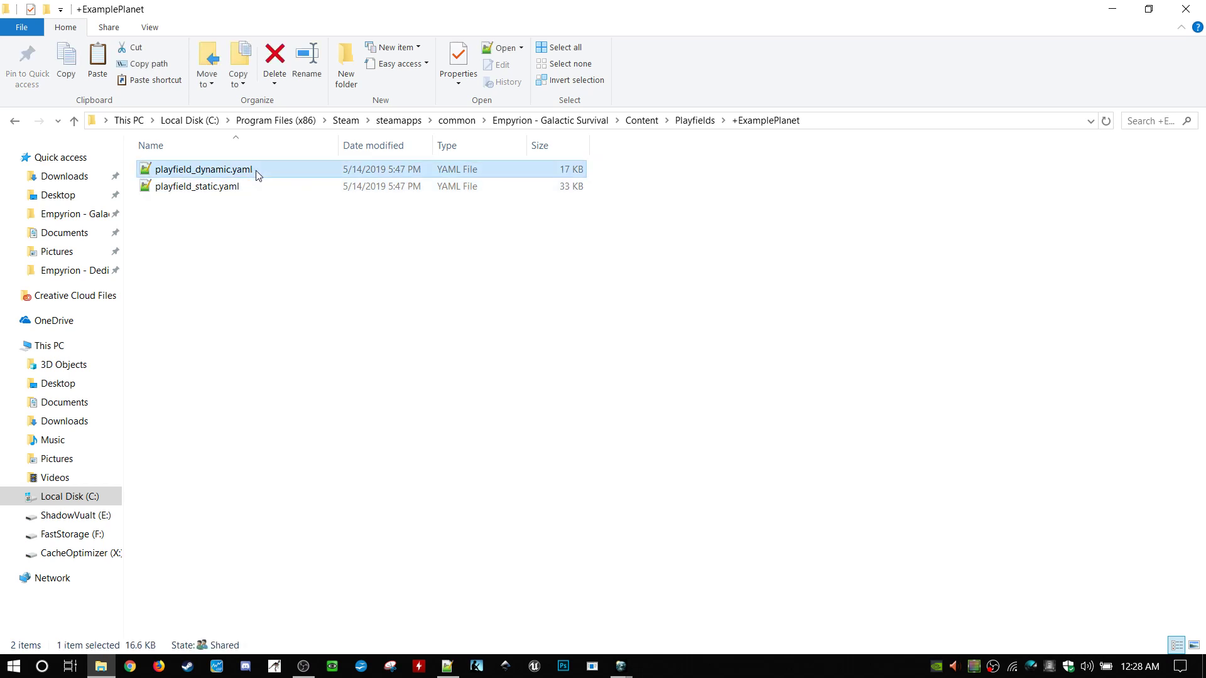
{"action": "double_click", "coordinate": [287, 174]}
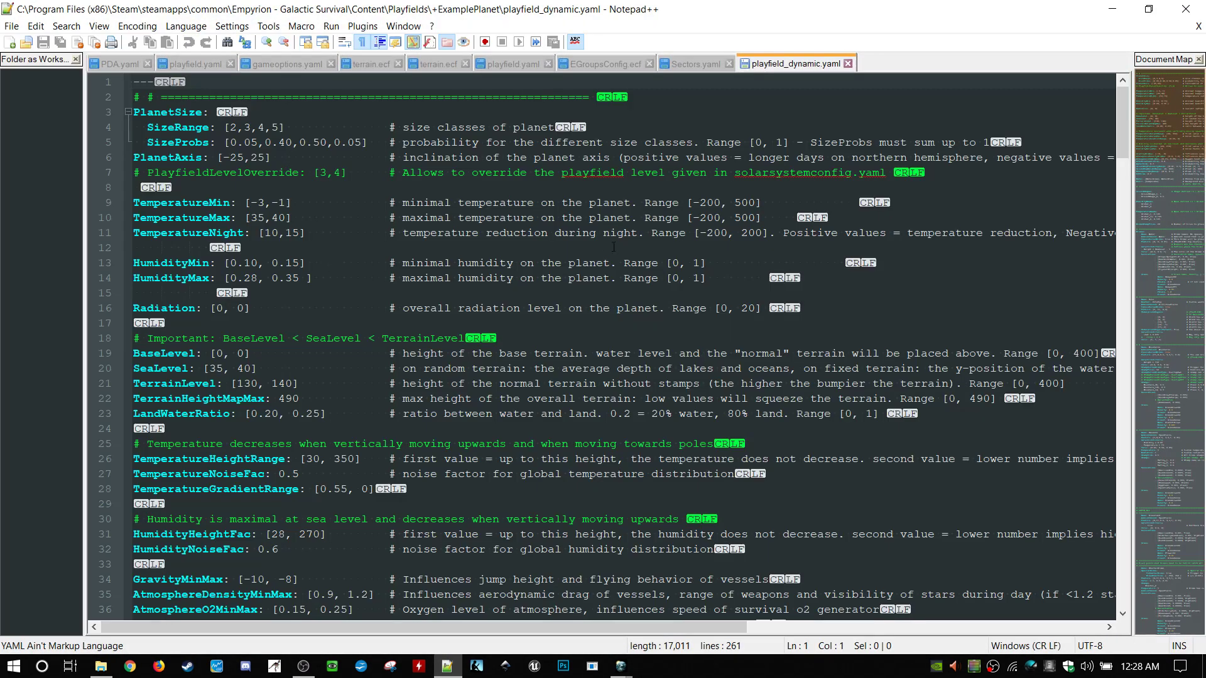
- Examine the commented planet parameters and biome definitions in playfield_dynamic.yaml, starting with the size classes comment
{"action": "left_click", "coordinate": [390, 127]}
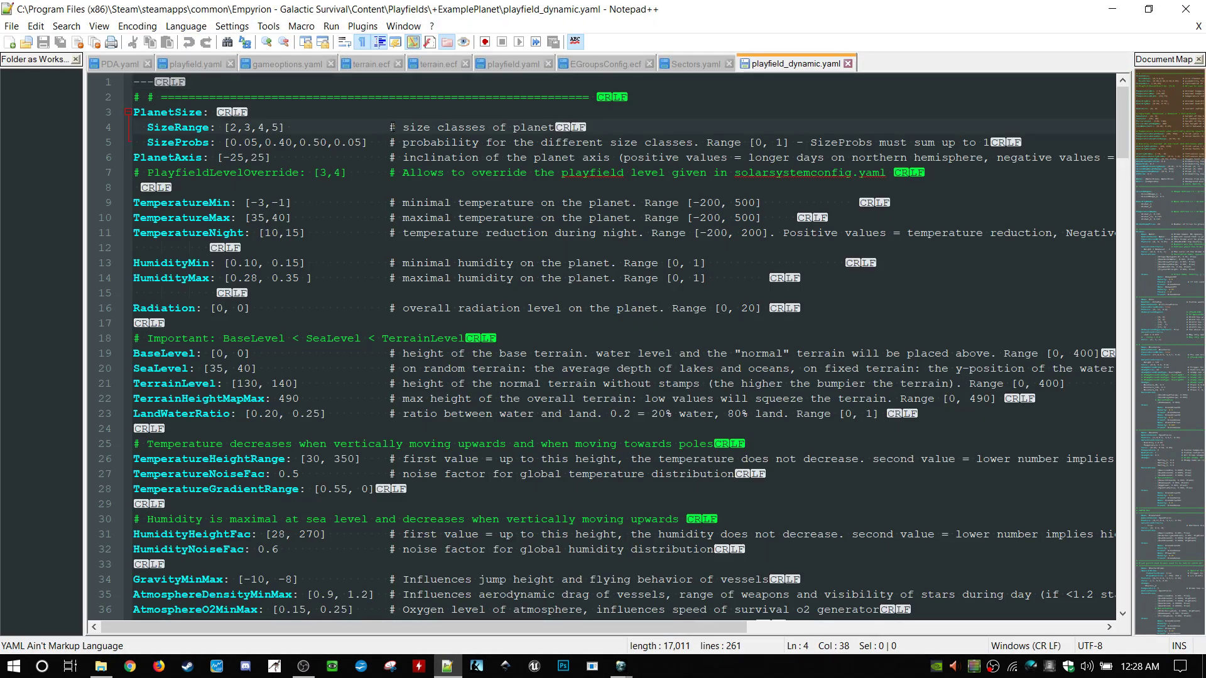
{"action": "left_click_drag", "start_coordinate": [392, 127], "coordinate": [586, 127]}
{"action": "left_click", "coordinate": [619, 122]}
{"action": "left_click_drag", "start_coordinate": [402, 127], "coordinate": [552, 129]}
{"action": "left_click", "coordinate": [598, 130]}
{"action": "scroll", "coordinate": [420, 362], "scroll_direction": "down", "scroll_amount": 14}
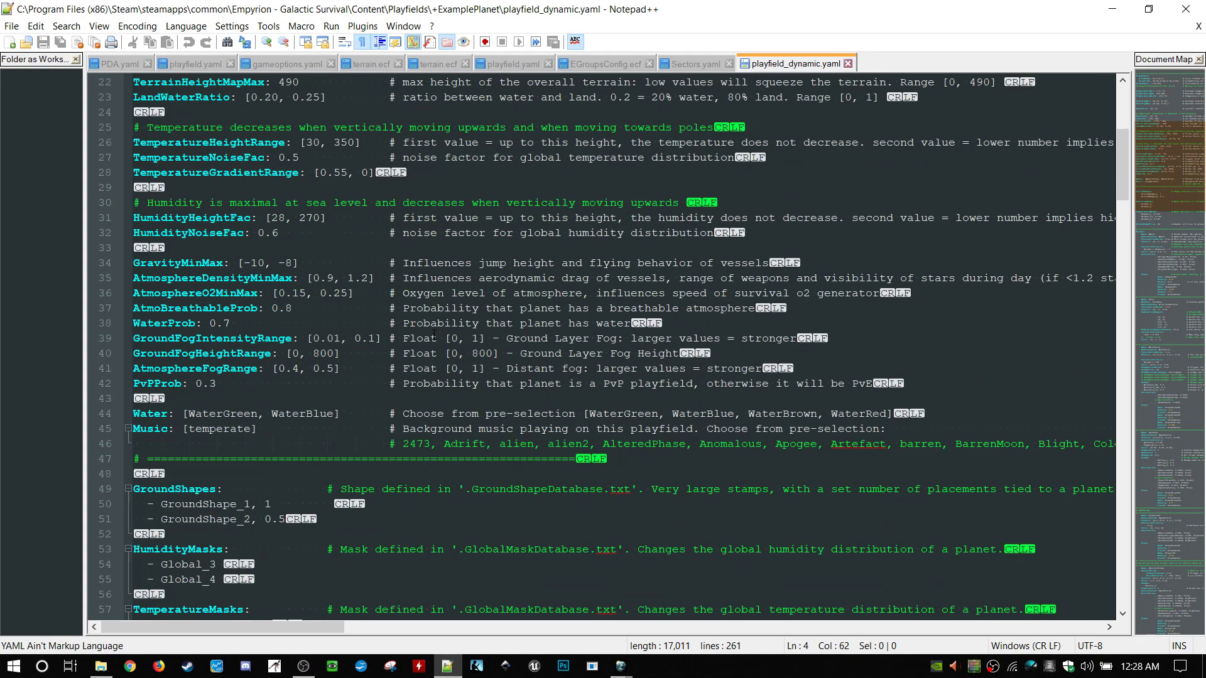
{"action": "scroll", "coordinate": [516, 335], "scroll_direction": "down", "scroll_amount": 20}
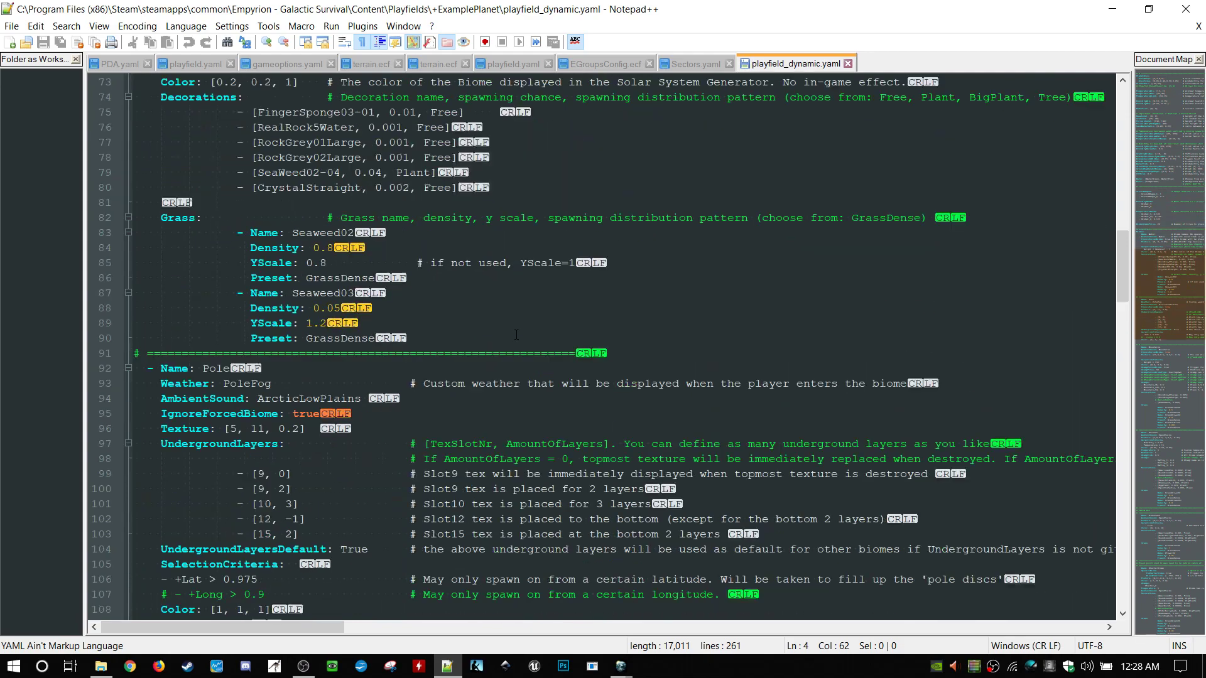
{"action": "scroll", "coordinate": [517, 335], "scroll_direction": "down", "scroll_amount": 20}
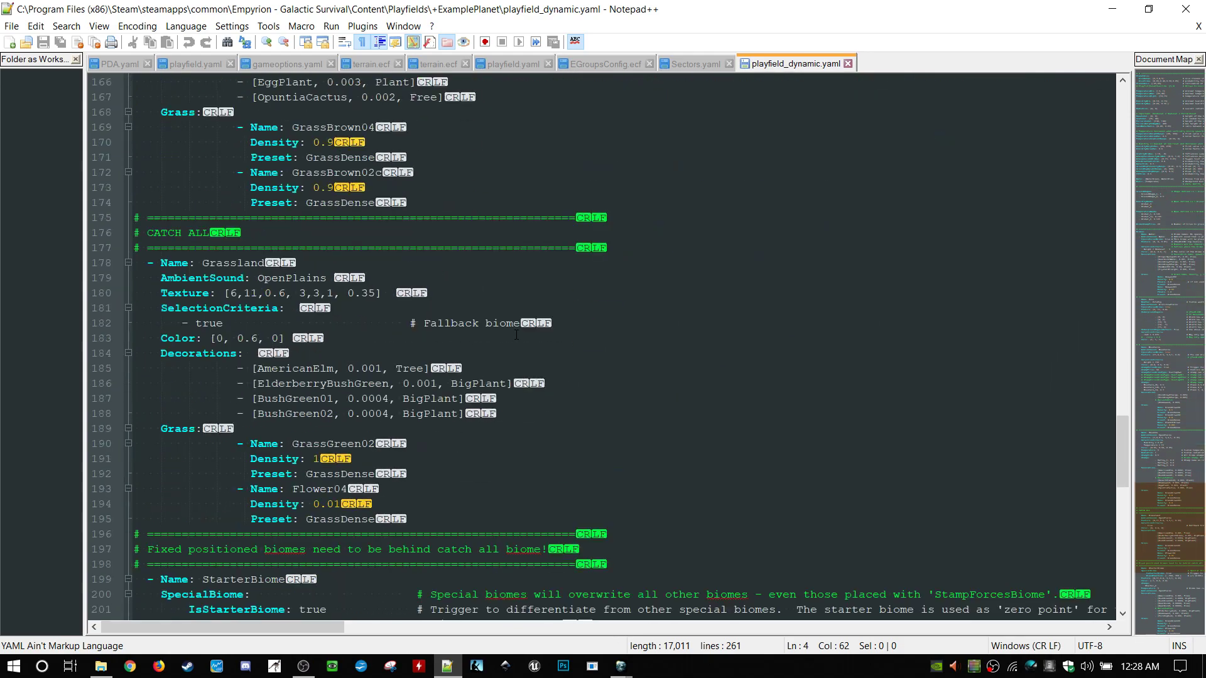
{"action": "scroll", "coordinate": [516, 335], "scroll_direction": "down", "scroll_amount": 5}
{"action": "scroll", "coordinate": [516, 335], "scroll_direction": "up", "scroll_amount": 20}
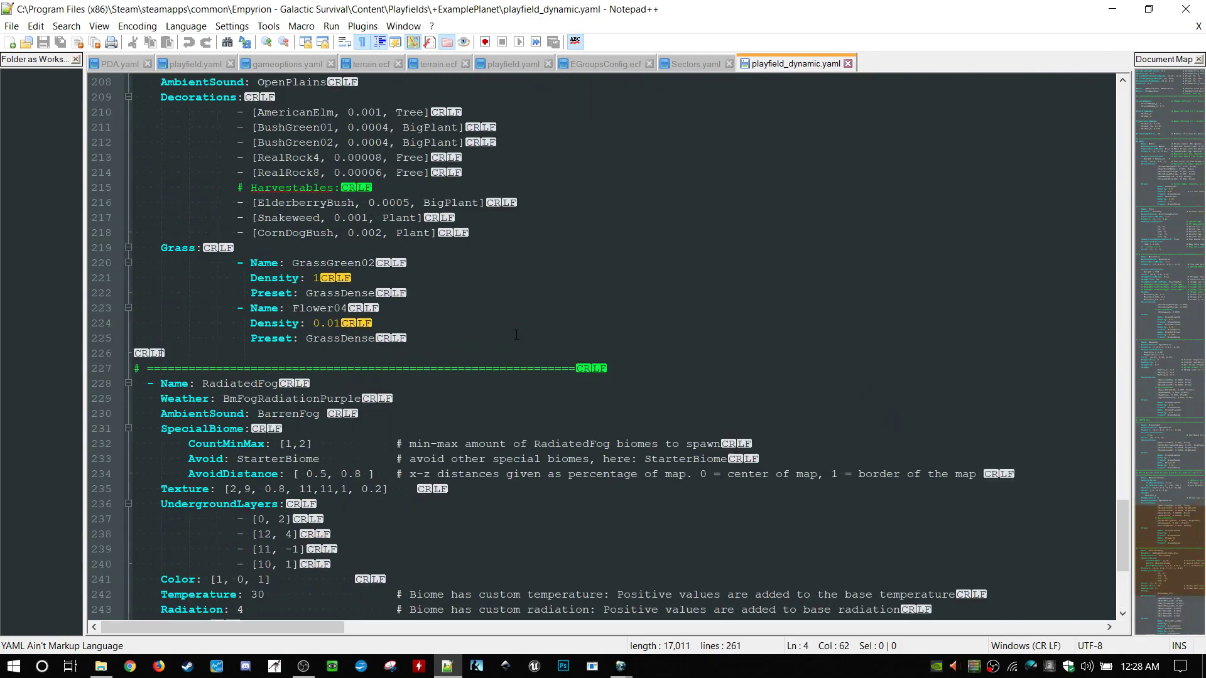
- Close playfield_dynamic.yaml and open playfield_static.yaml from the +ExamplePlanet folder in Notepad++
{"action": "left_click", "coordinate": [848, 63]}
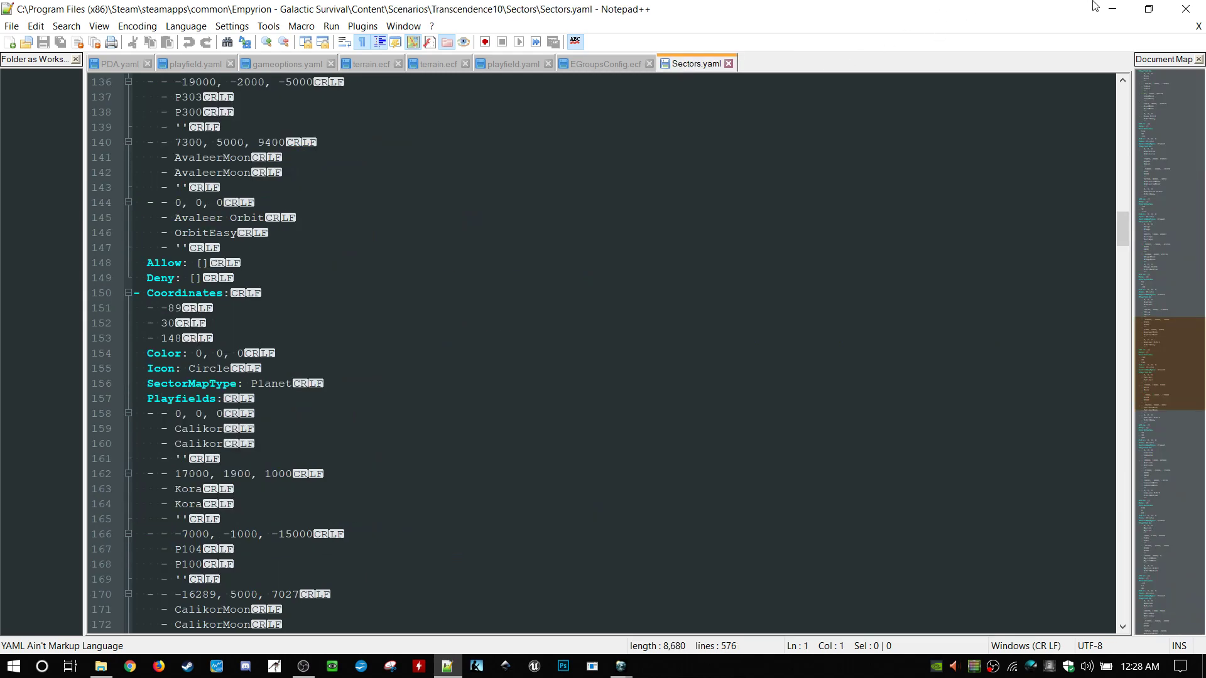
{"action": "left_click", "coordinate": [1112, 9]}
{"action": "left_click", "coordinate": [284, 183]}
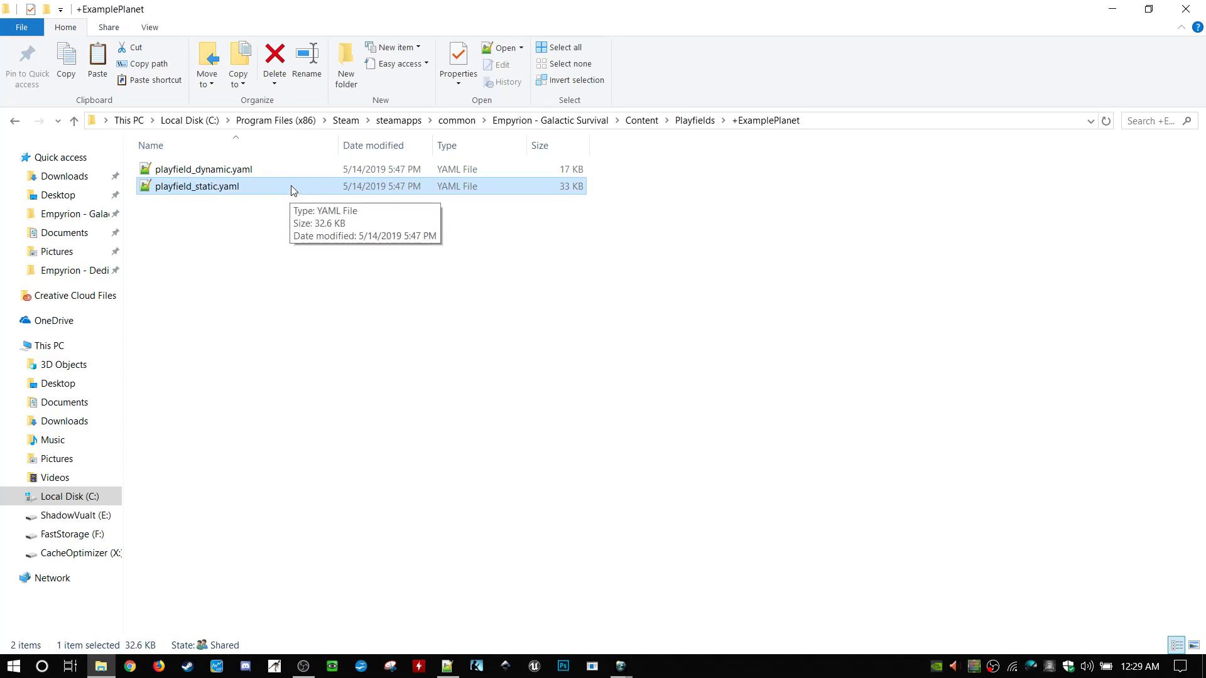
{"action": "double_click", "coordinate": [292, 187]}
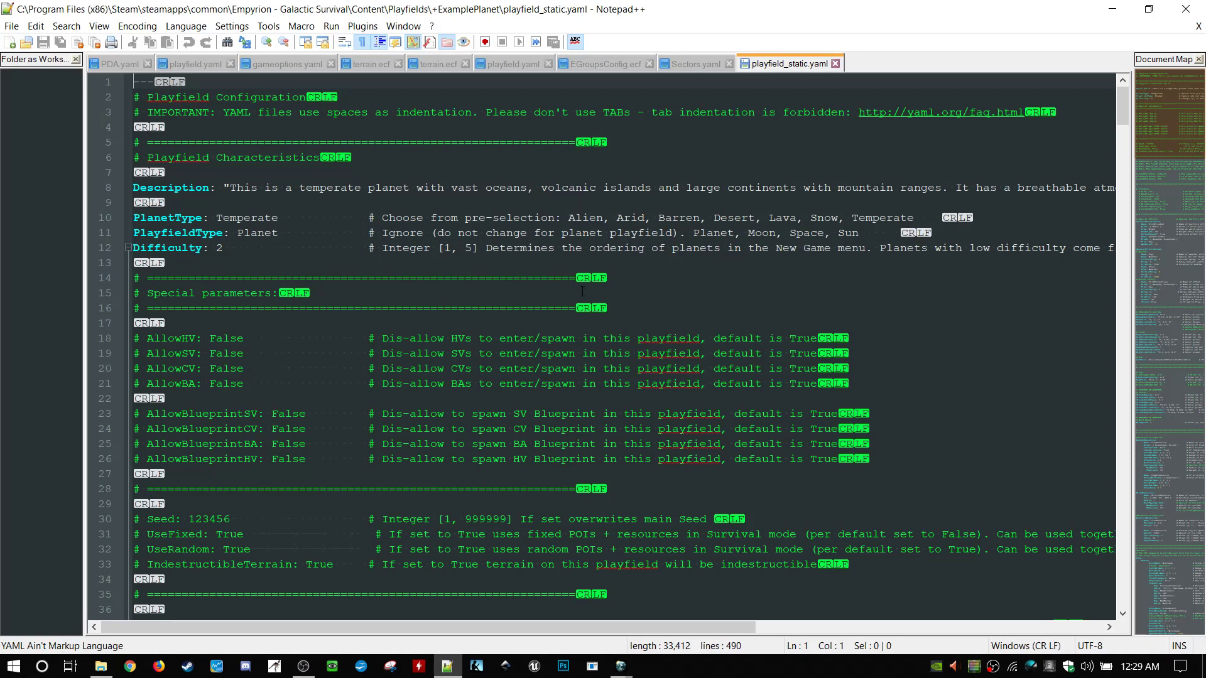
- Examine the special parameters, land claim, instance and special effects sections of playfield_static.yaml
{"action": "scroll", "coordinate": [583, 291], "scroll_direction": "down", "scroll_amount": 1}
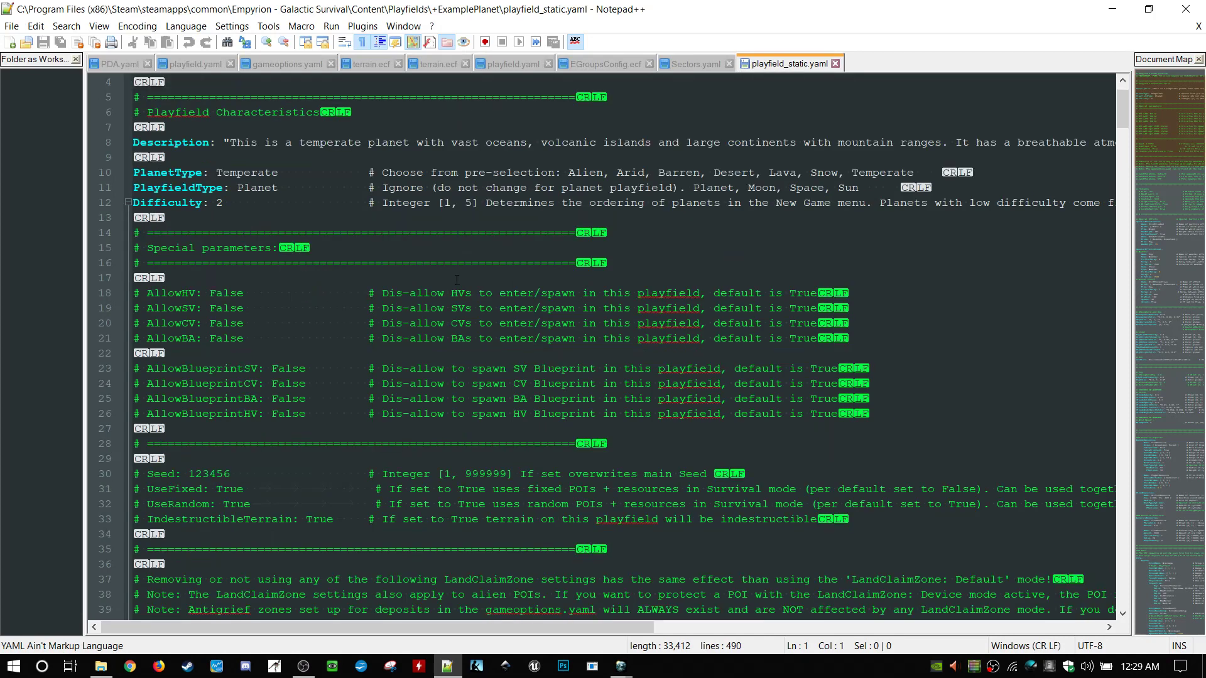
{"action": "scroll", "coordinate": [442, 167], "scroll_direction": "down", "scroll_amount": 7}
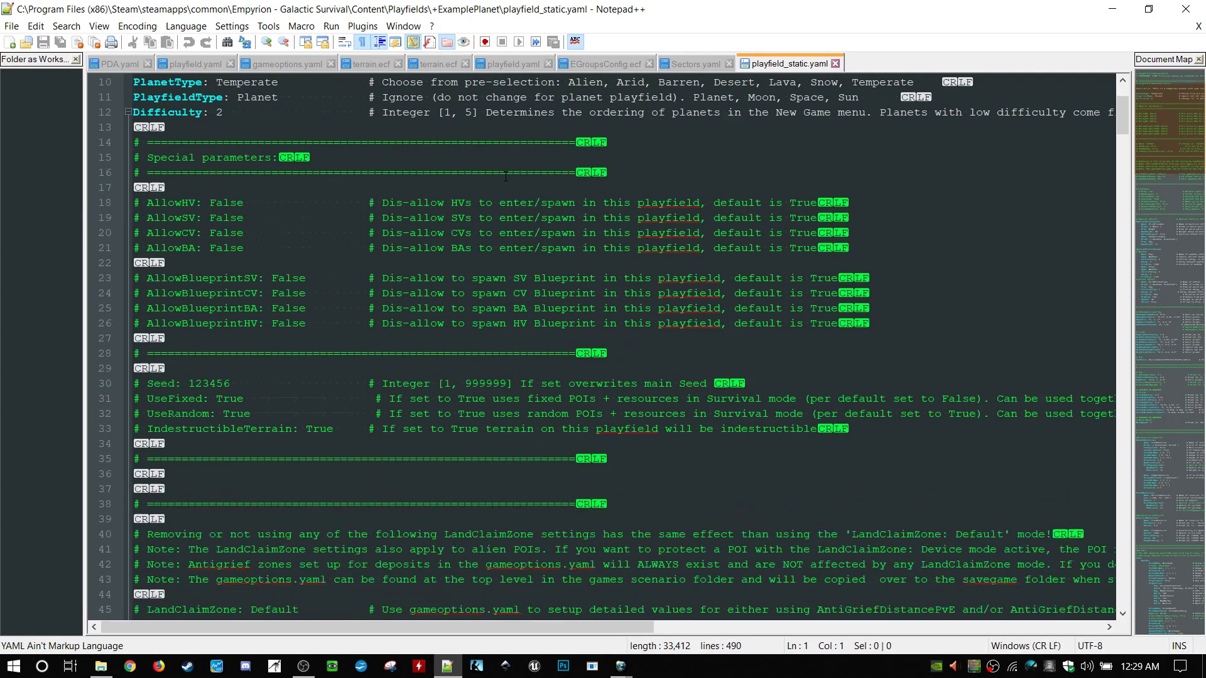
{"action": "scroll", "coordinate": [490, 255], "scroll_direction": "down", "scroll_amount": 20}
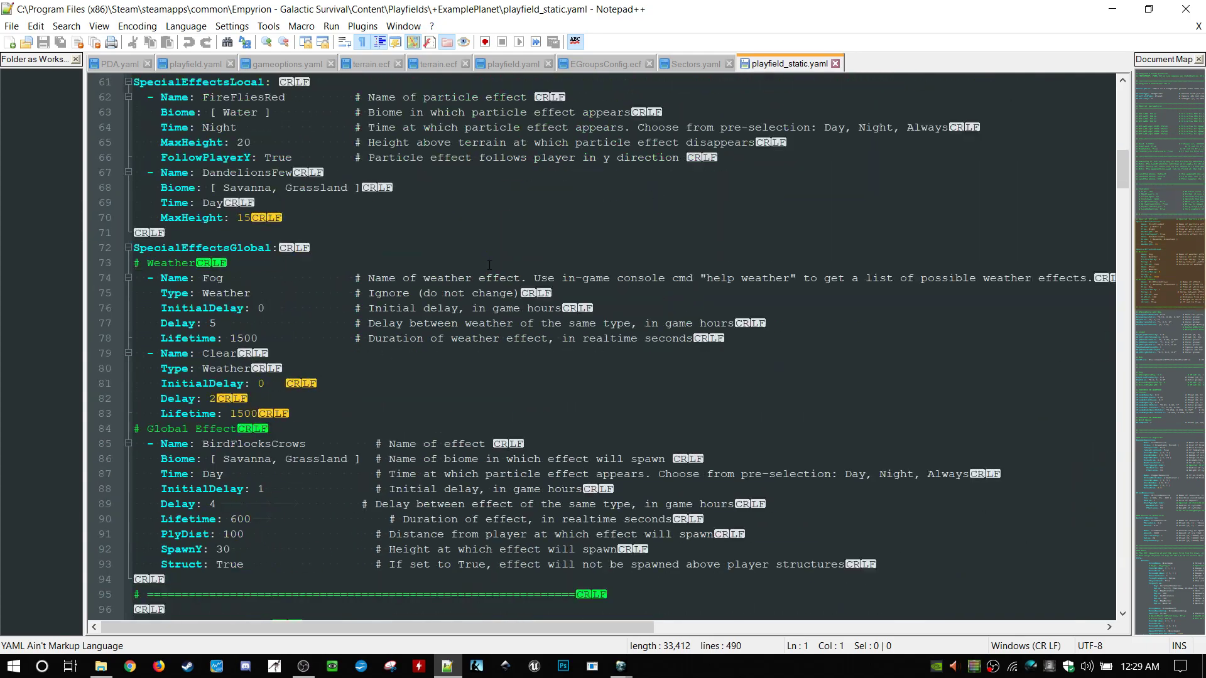
{"action": "scroll", "coordinate": [490, 264], "scroll_direction": "down", "scroll_amount": 8}
{"action": "scroll", "coordinate": [489, 264], "scroll_direction": "up", "scroll_amount": 20}
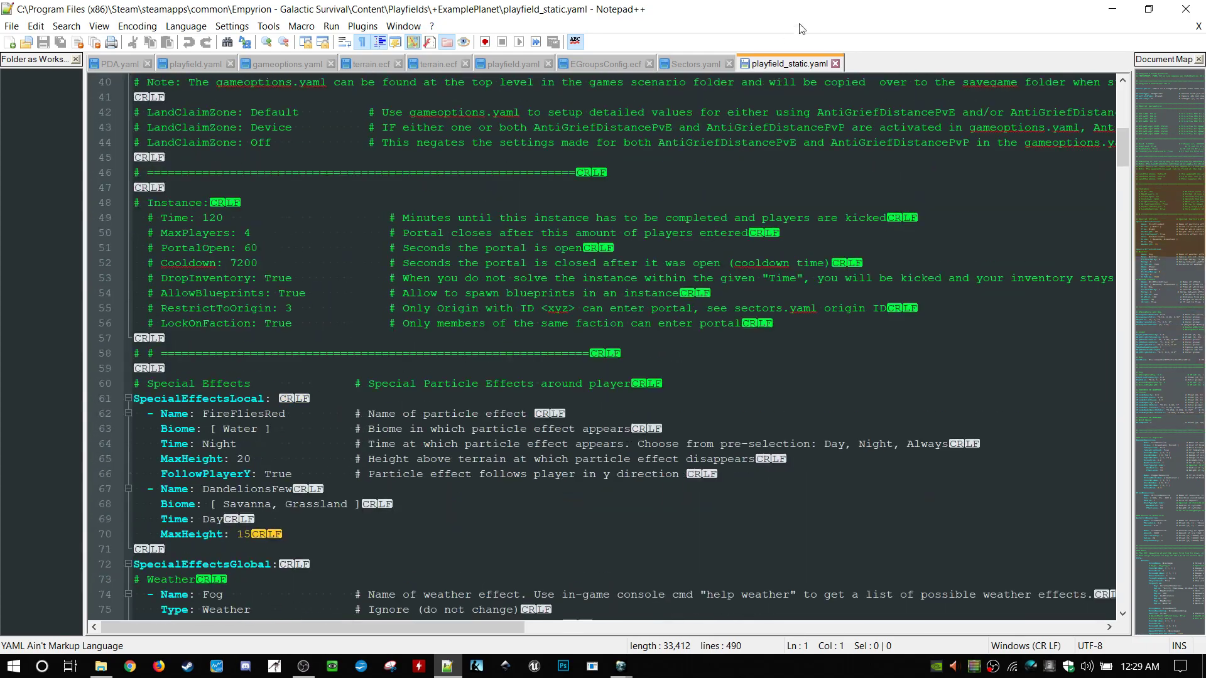
- Close playfield_static.yaml and Sectors.yaml in Notepad++
{"action": "left_click", "coordinate": [835, 64]}
{"action": "left_click", "coordinate": [1111, 11]}
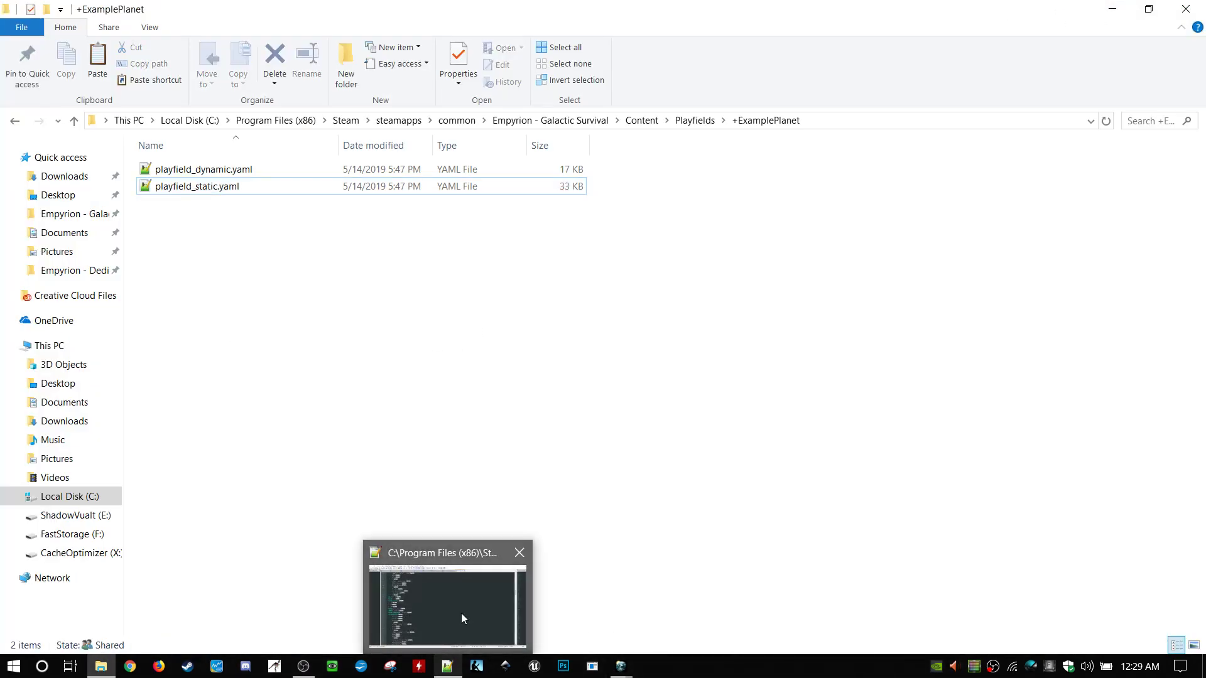
{"action": "left_click", "coordinate": [447, 666]}
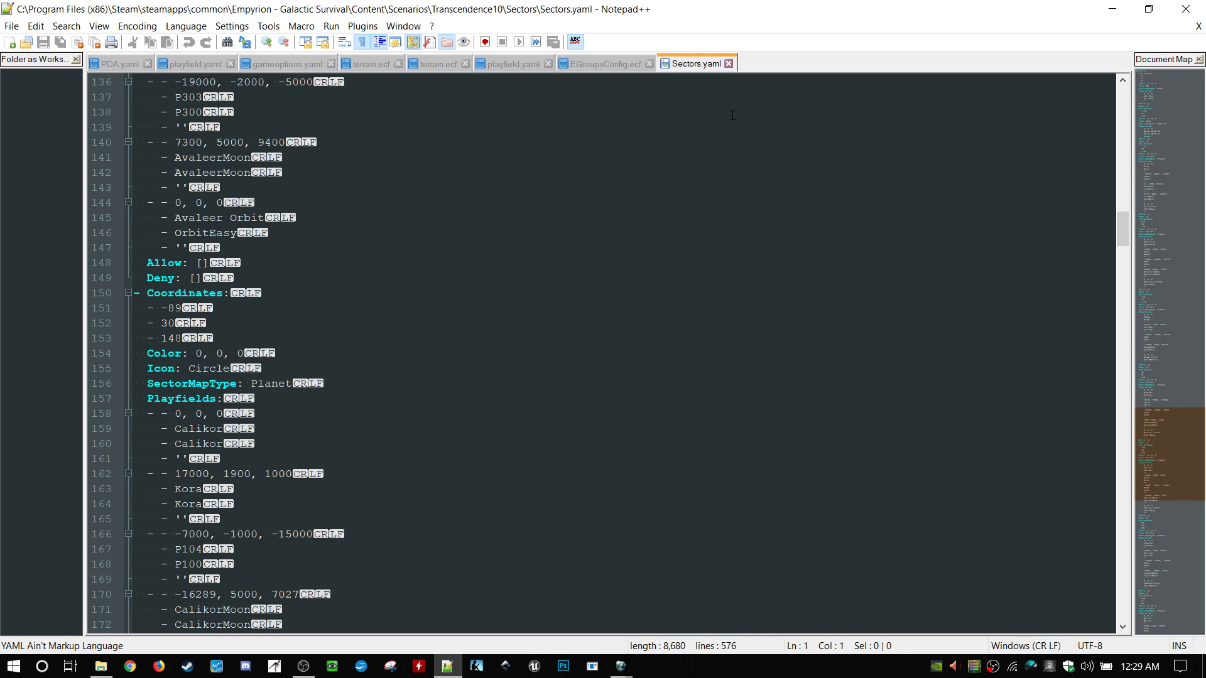
{"action": "left_click", "coordinate": [728, 64]}
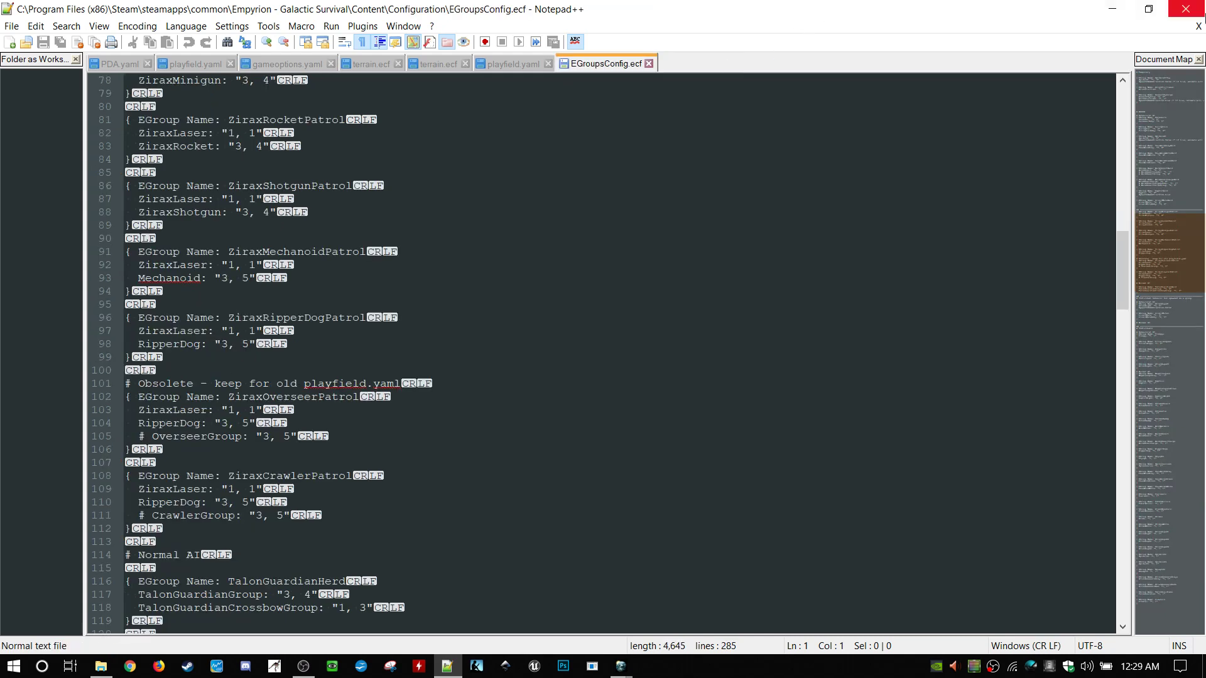
- Minimize Notepad++, go up to the Playfields folder, and close the folder window to return to Empyrion Playfield Designer
{"action": "left_click", "coordinate": [1112, 9]}
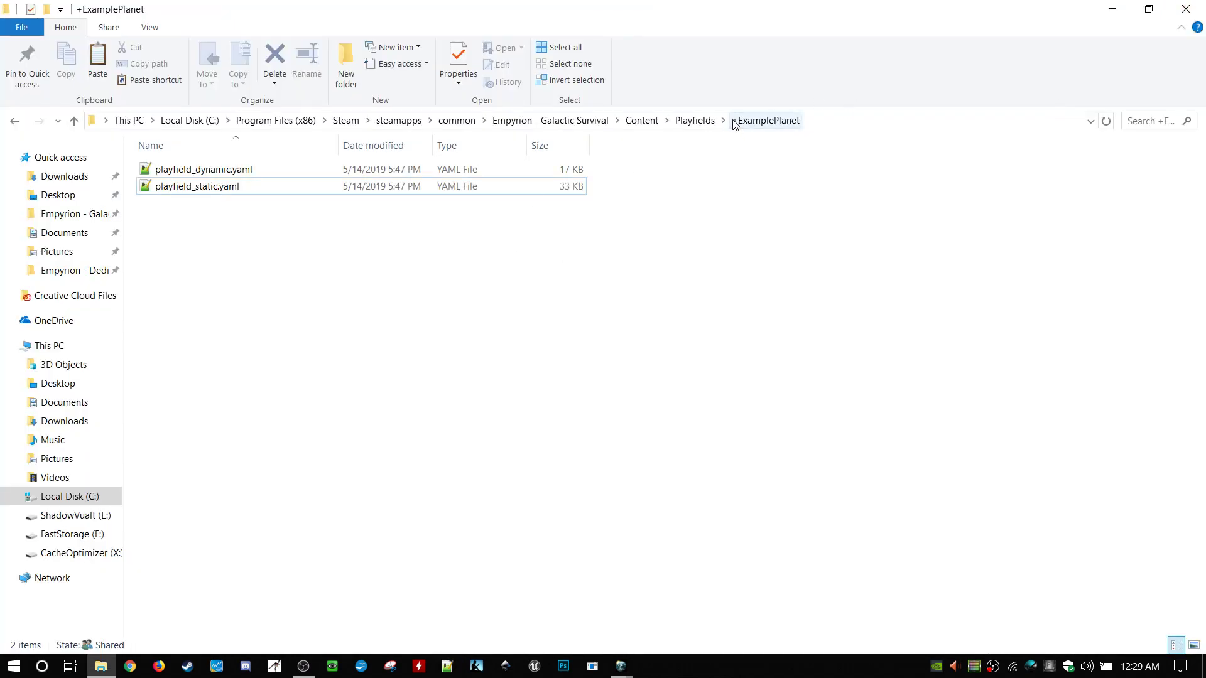
{"action": "left_click", "coordinate": [705, 125]}
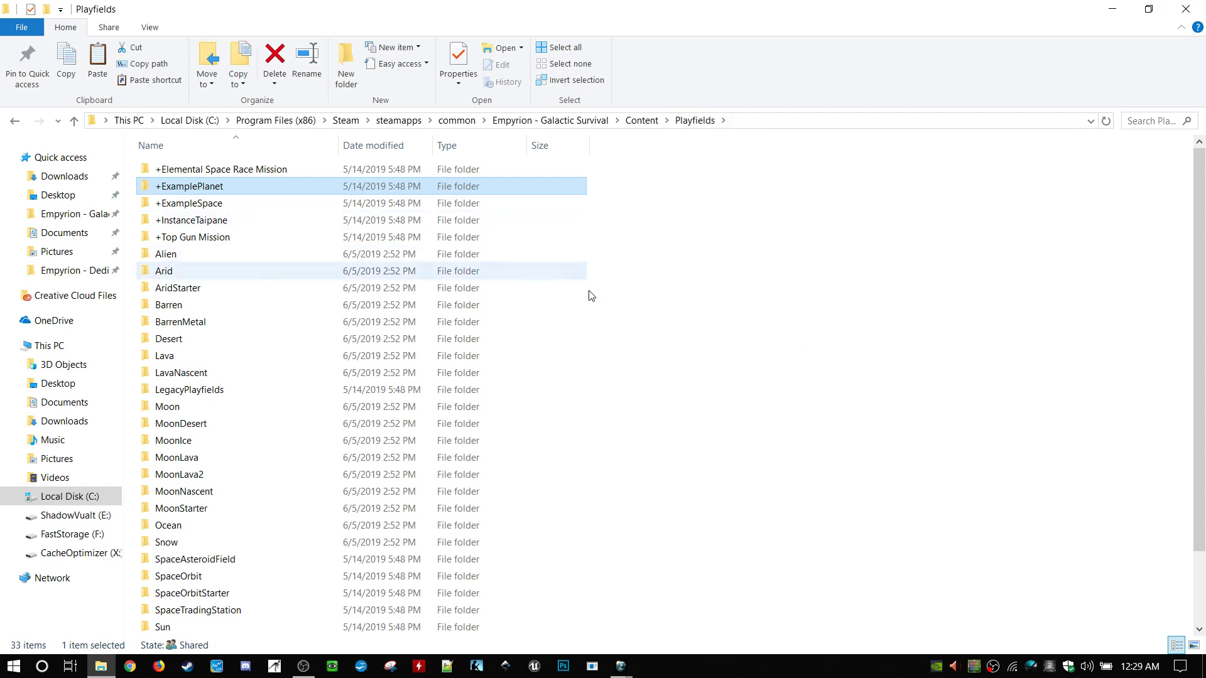
{"action": "left_click", "coordinate": [1172, 9]}
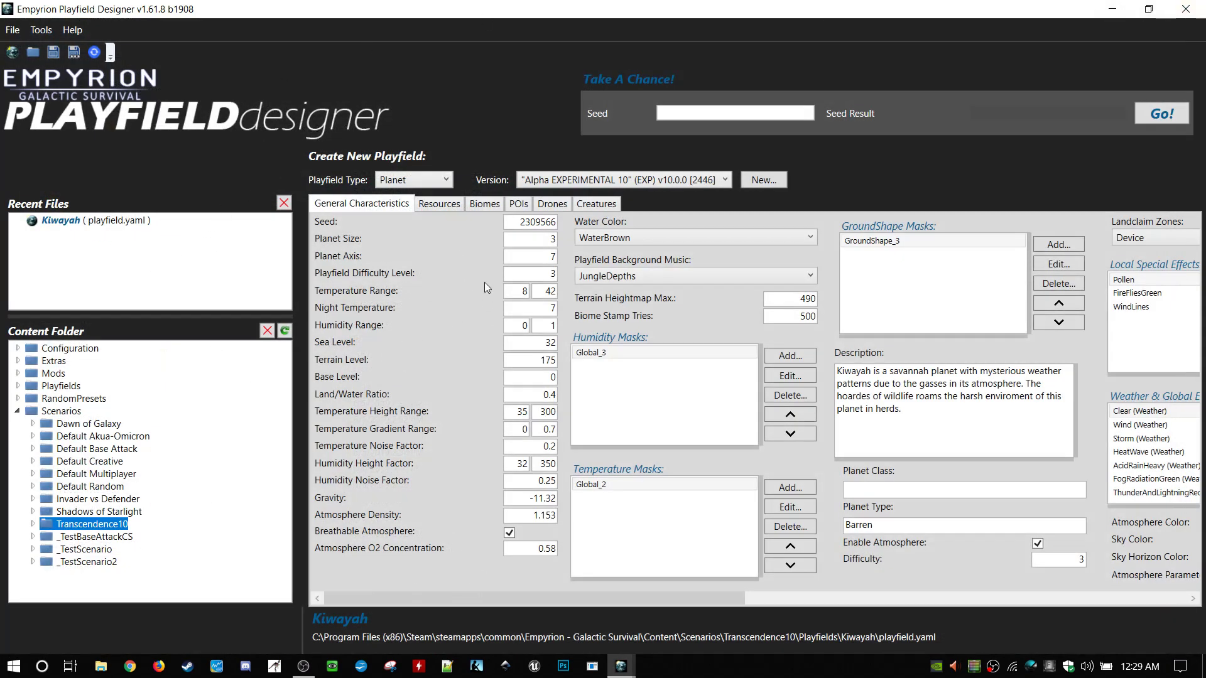
- Review the Seed and Planet Size values in the general characteristics of the Kiwayah playfield
{"action": "double_click", "coordinate": [518, 221]}
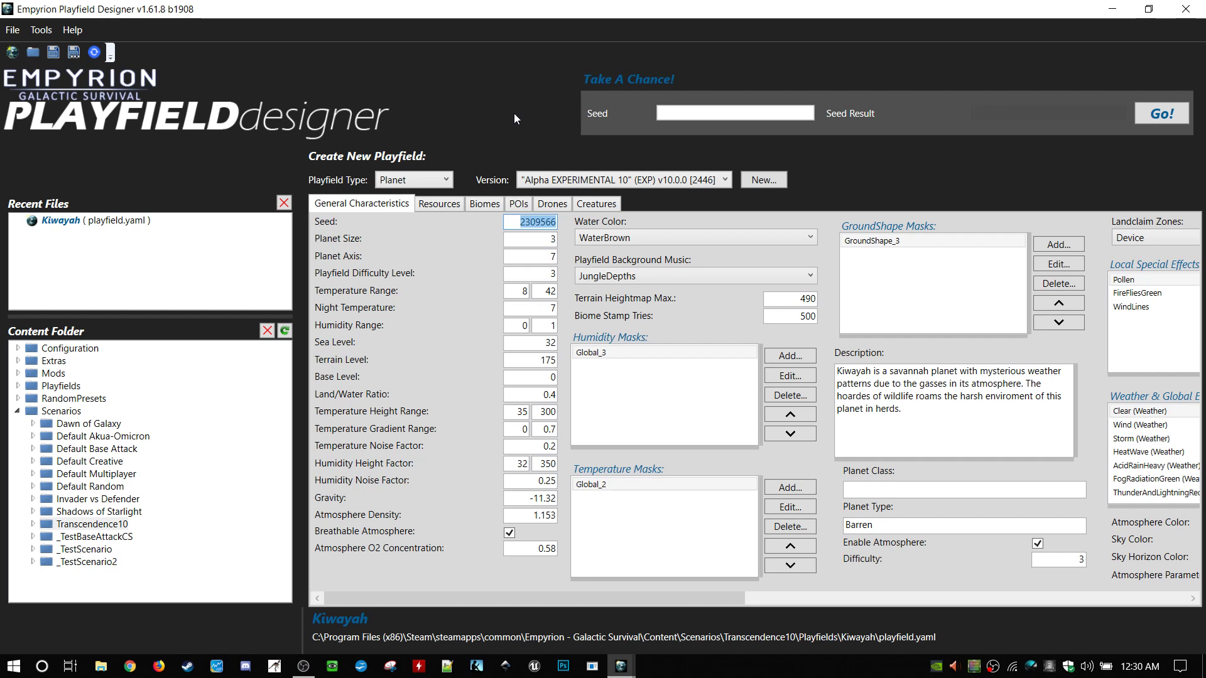
{"action": "left_click", "coordinate": [521, 222]}
{"action": "left_click_drag", "start_coordinate": [521, 222], "coordinate": [594, 220]}
{"action": "left_click", "coordinate": [520, 223]}
{"action": "key", "text": "Tab"}
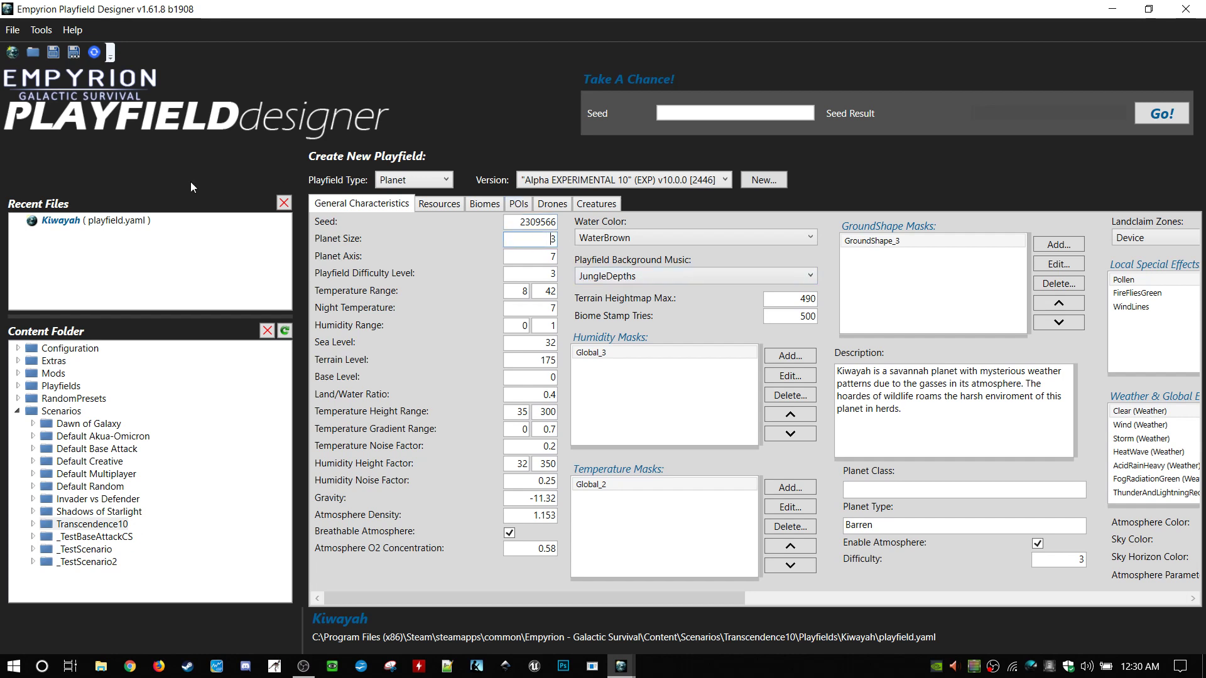
- Set the Planet Axis of the Kiwayah playfield to 7
{"action": "left_click", "coordinate": [517, 254]}
{"action": "left_click_drag", "start_coordinate": [542, 257], "coordinate": [677, 258]}
{"action": "type", "text": "7"}
- Check the Playfield Difficulty Level and Temperature Range settings and their allowed limits
{"action": "left_click", "coordinate": [512, 273]}
{"action": "left_click", "coordinate": [530, 275]}
{"action": "left_click_drag", "start_coordinate": [545, 273], "coordinate": [572, 268]}
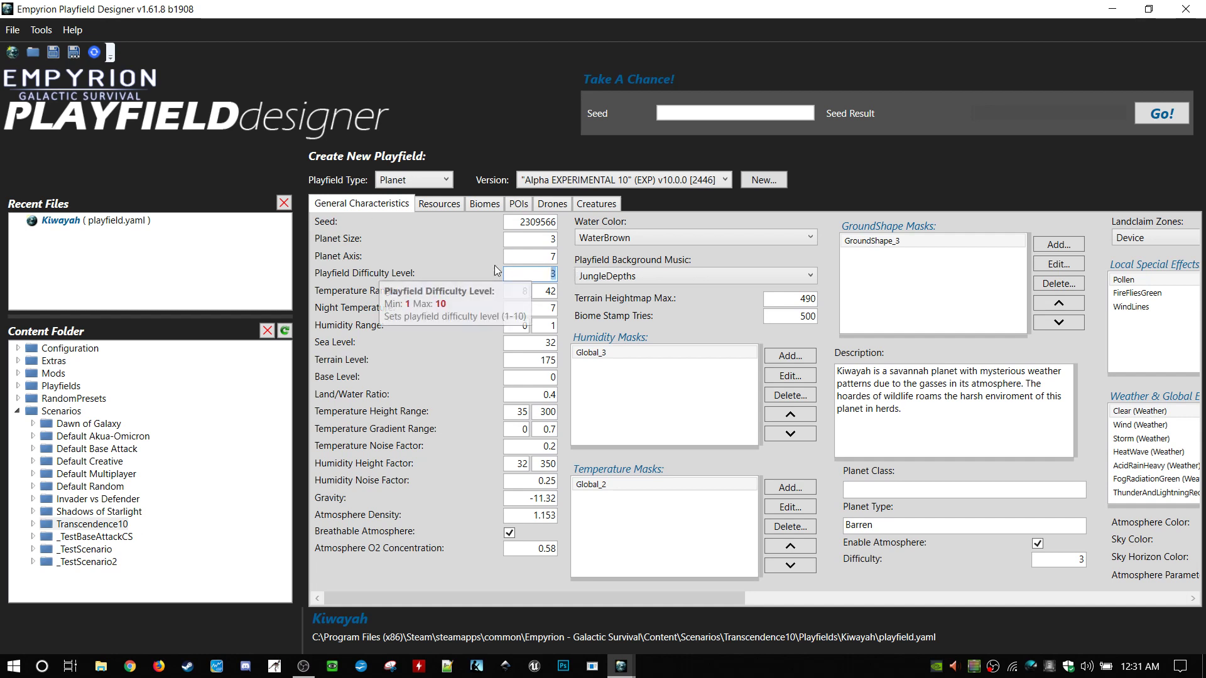
{"action": "left_click", "coordinate": [524, 269]}
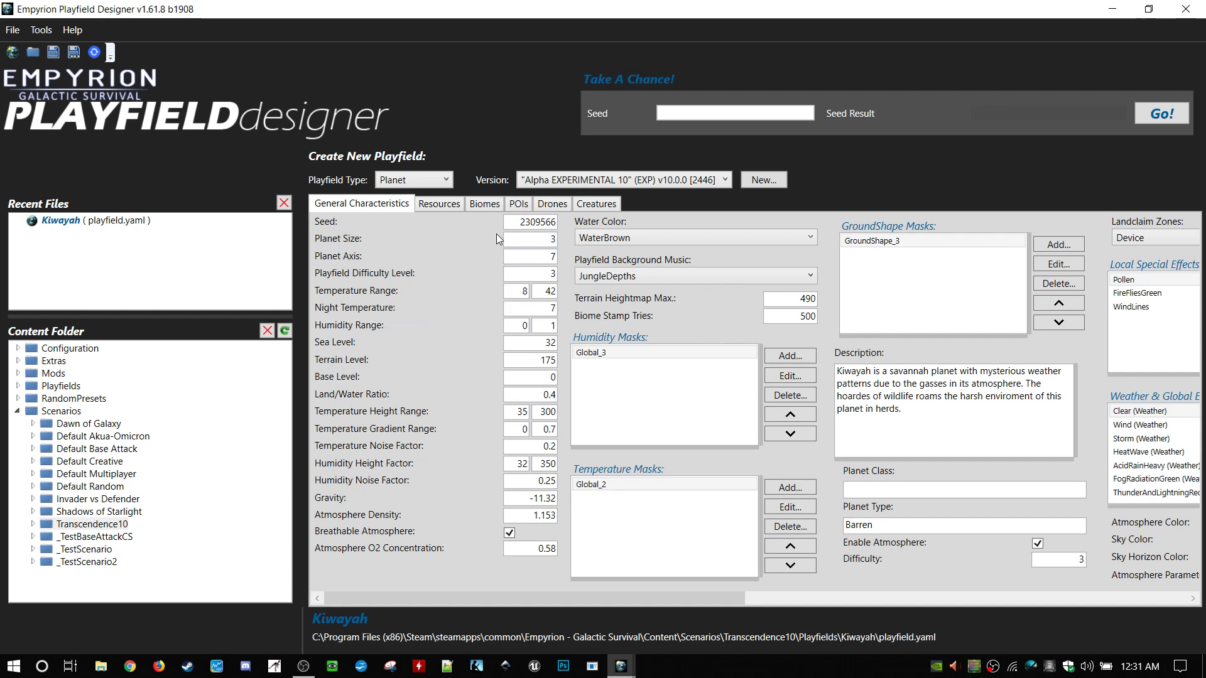
{"action": "mouse_move", "coordinate": [456, 294]}
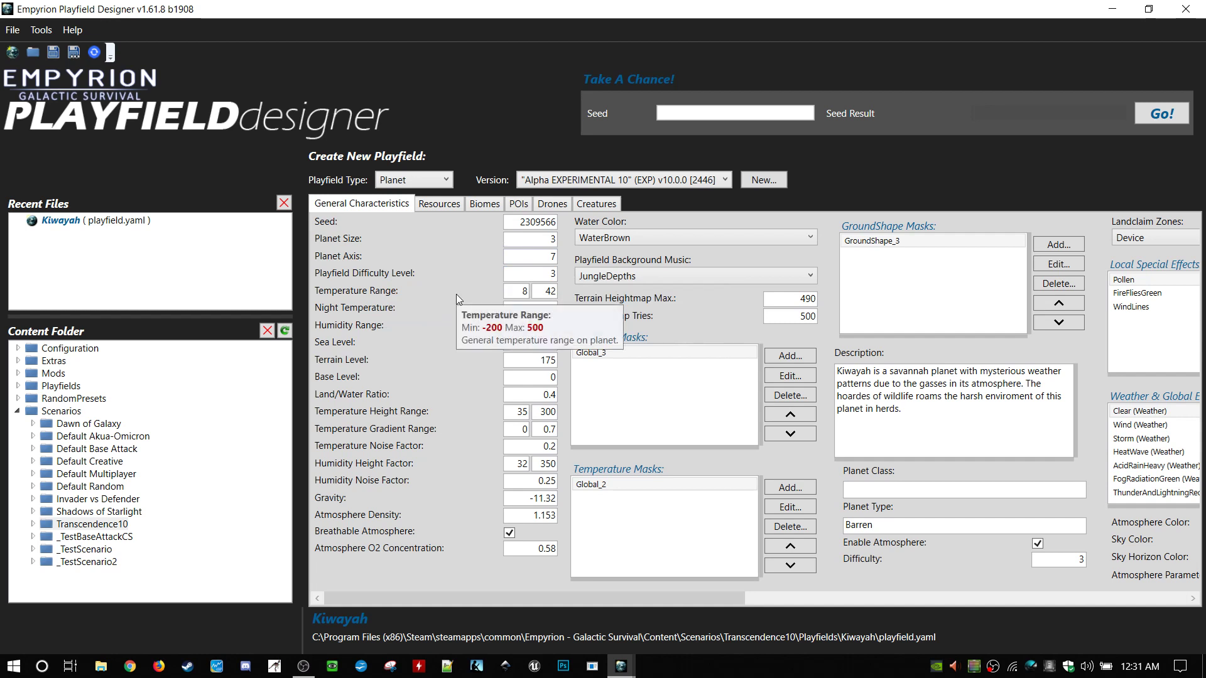
{"action": "left_click", "coordinate": [523, 291]}
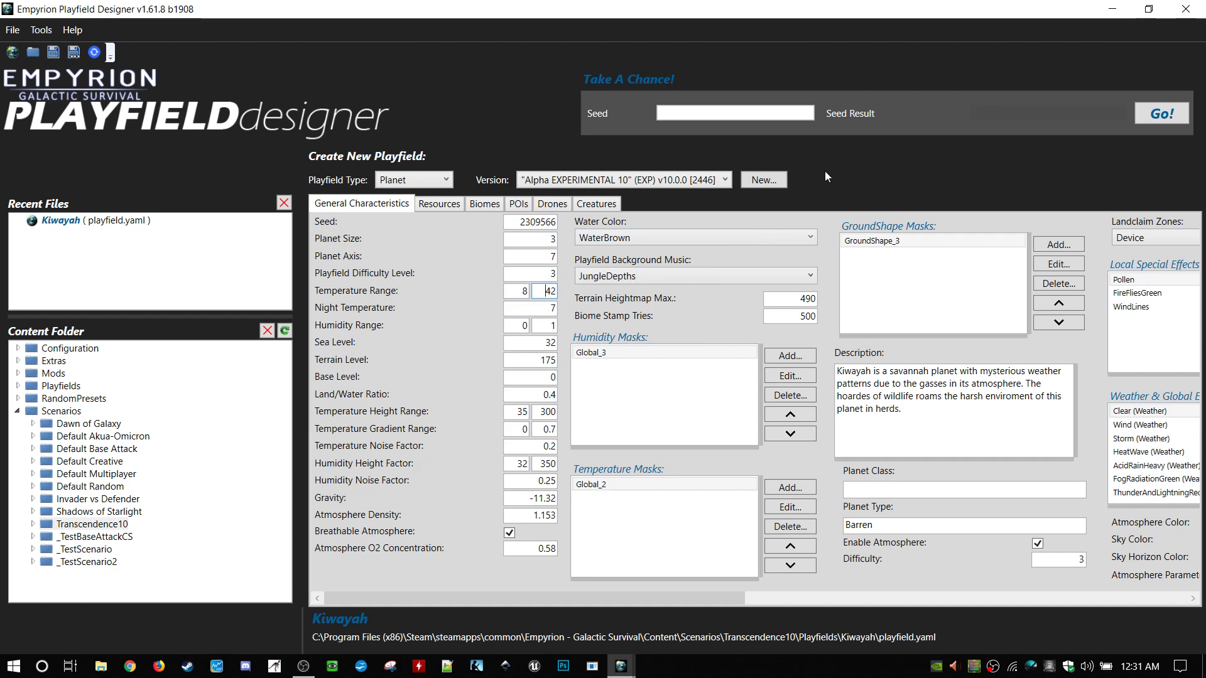
- Review the humidity mask Global_3, the temperature mask Global_2 and the ground shape mask GroundShape_3
{"action": "left_click", "coordinate": [604, 354]}
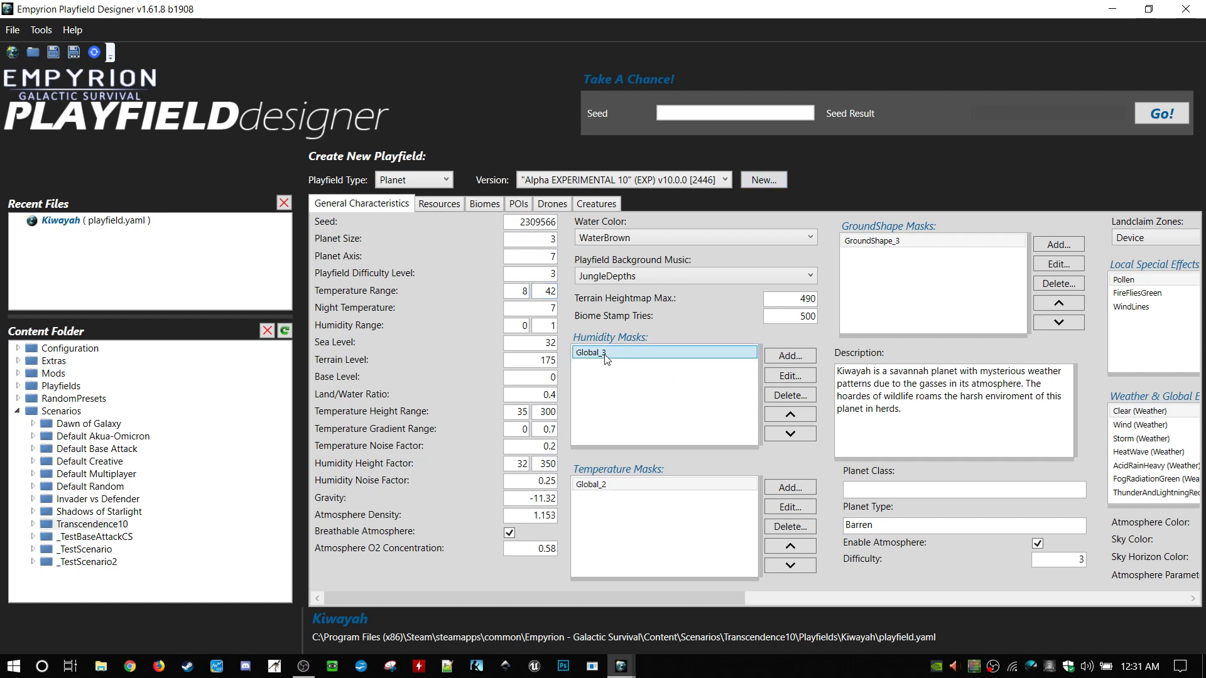
{"action": "left_click", "coordinate": [628, 487]}
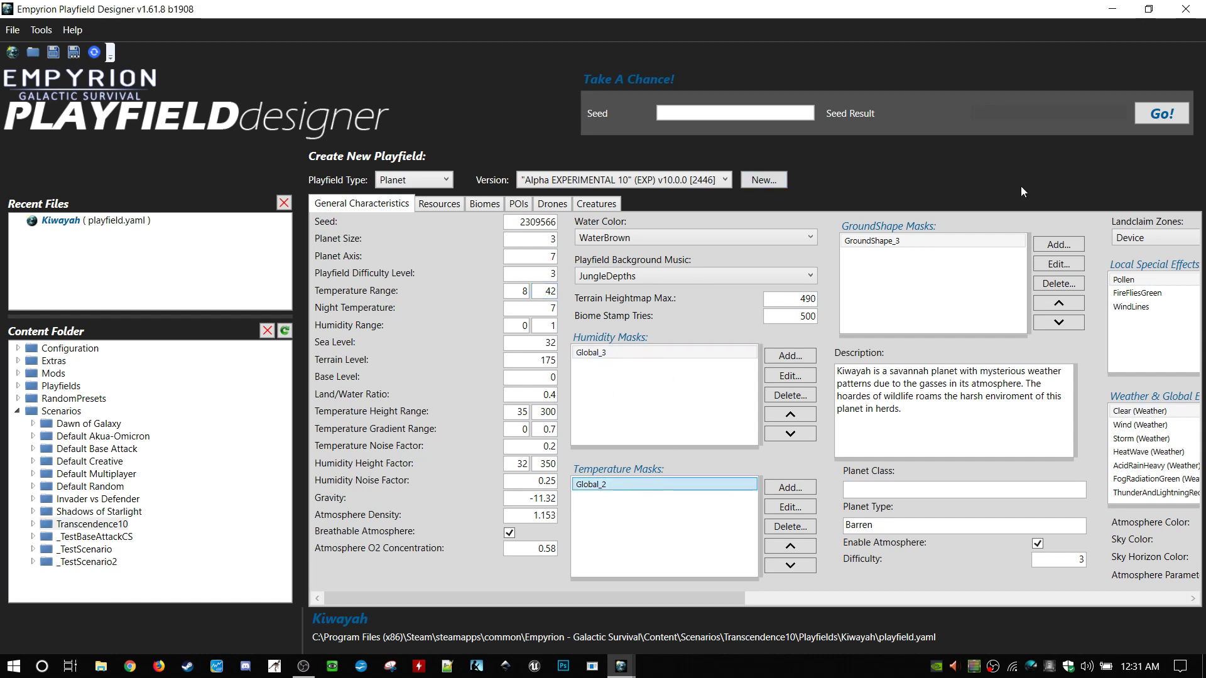
{"action": "left_click", "coordinate": [959, 246]}
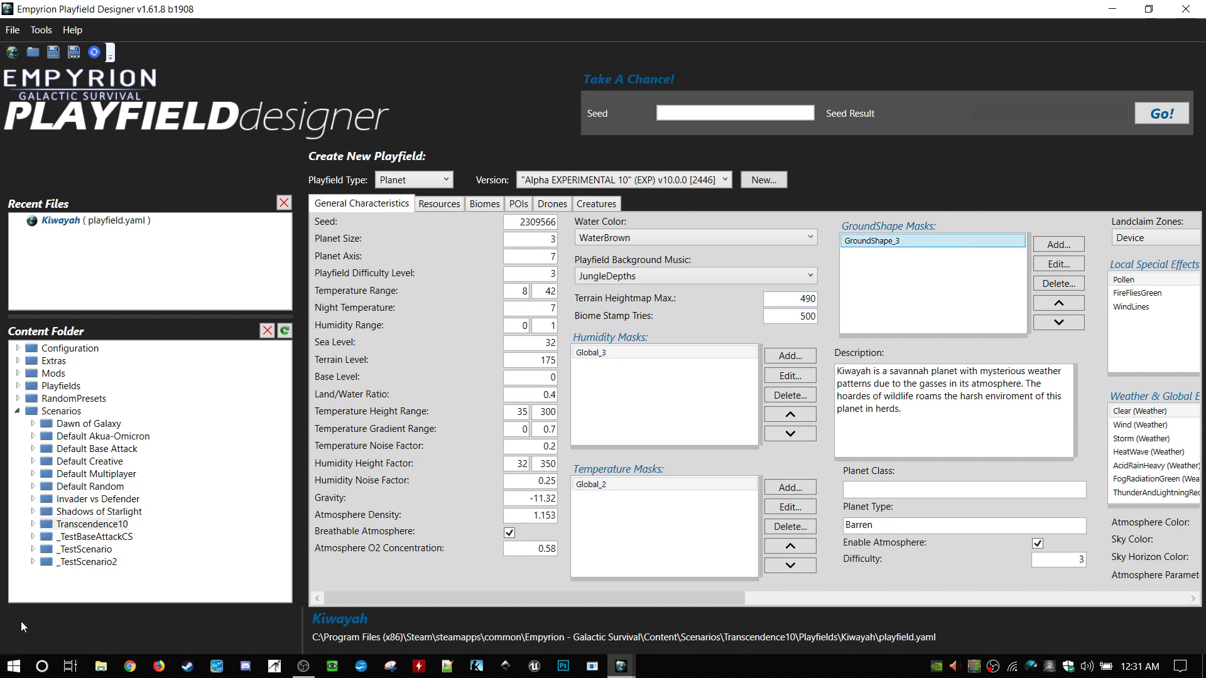
- Switch to File Explorer and open the Content\Stamps folder of Empyrion - Galactic Survival
{"action": "left_click", "coordinate": [101, 667]}
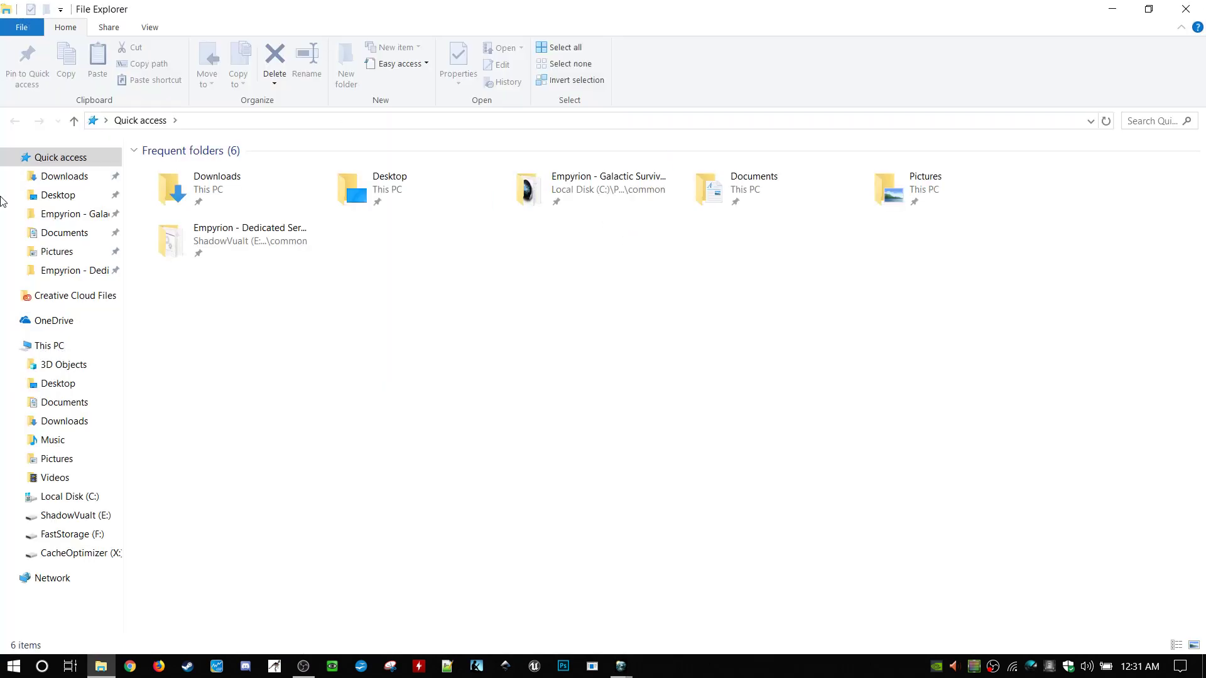
{"action": "left_click", "coordinate": [73, 214]}
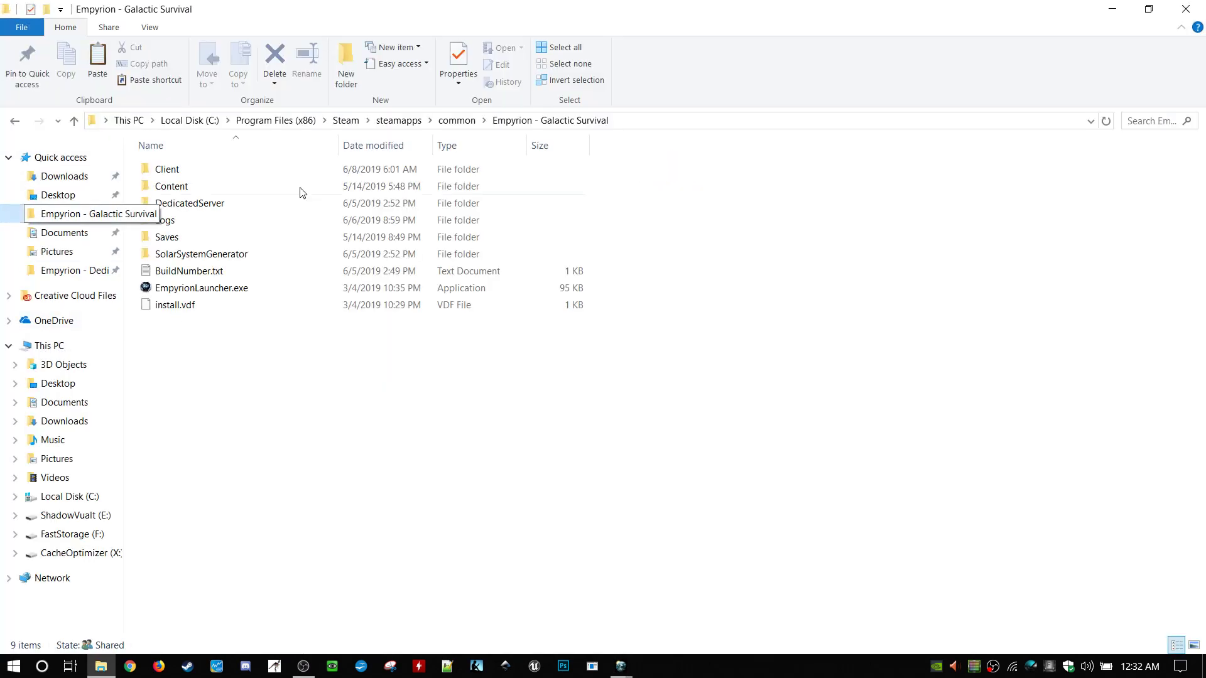
{"action": "double_click", "coordinate": [175, 186]}
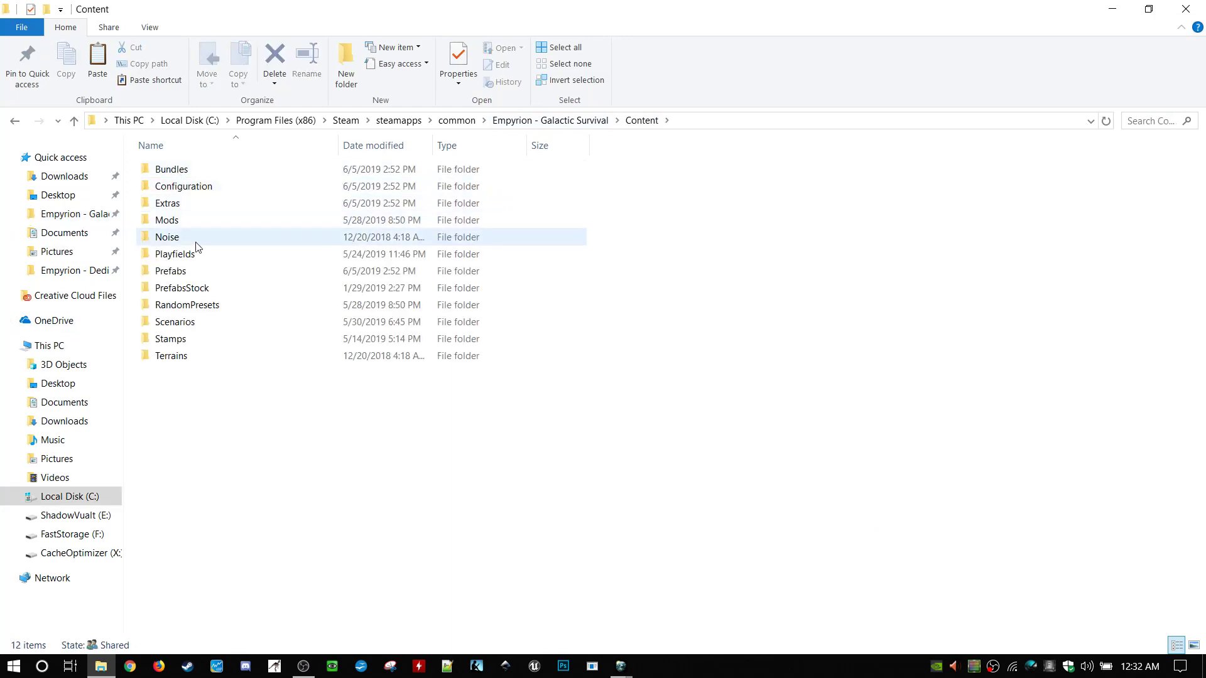
{"action": "double_click", "coordinate": [198, 341]}
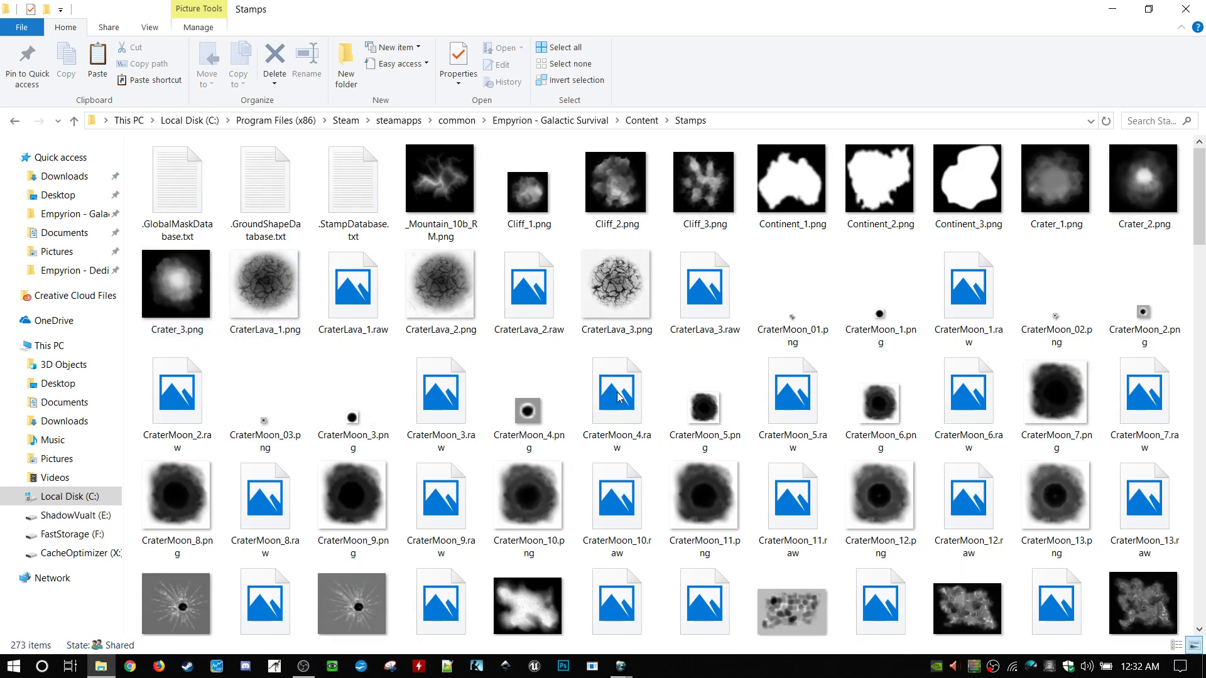
- Open .StampDatabase.txt from the Stamps folder in Notepad and look through its mountain stamp entries
{"action": "left_click", "coordinate": [165, 201]}
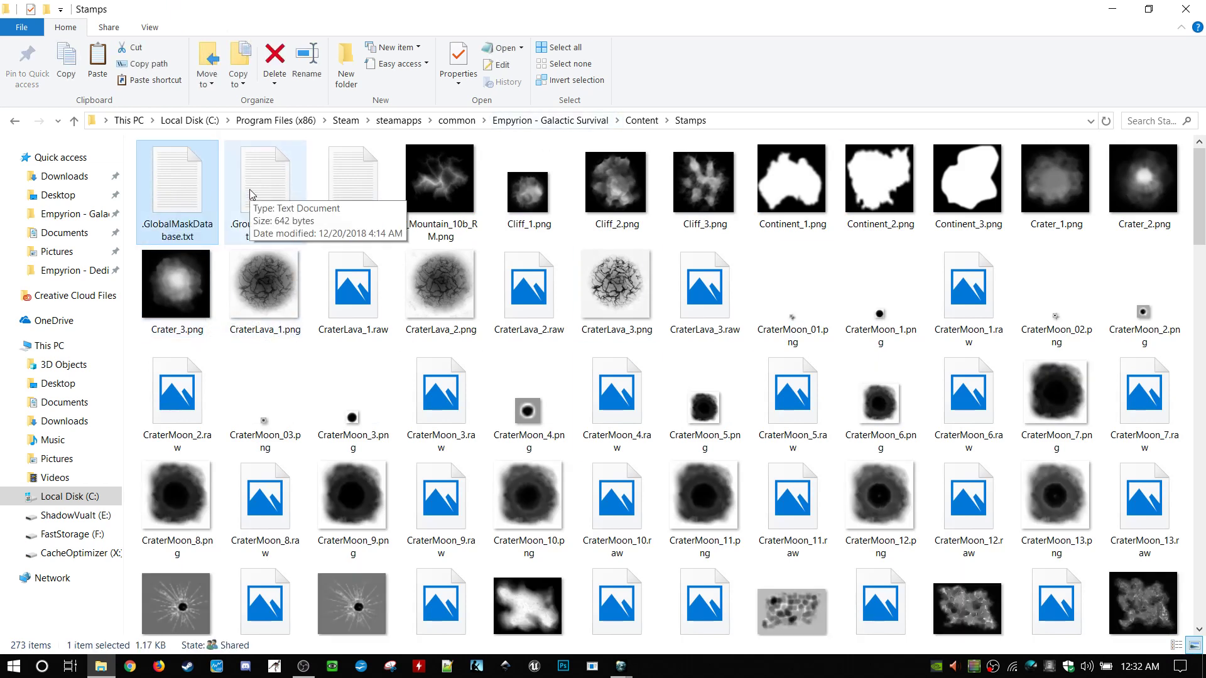
{"action": "left_click", "coordinate": [251, 194]}
{"action": "left_click", "coordinate": [344, 190]}
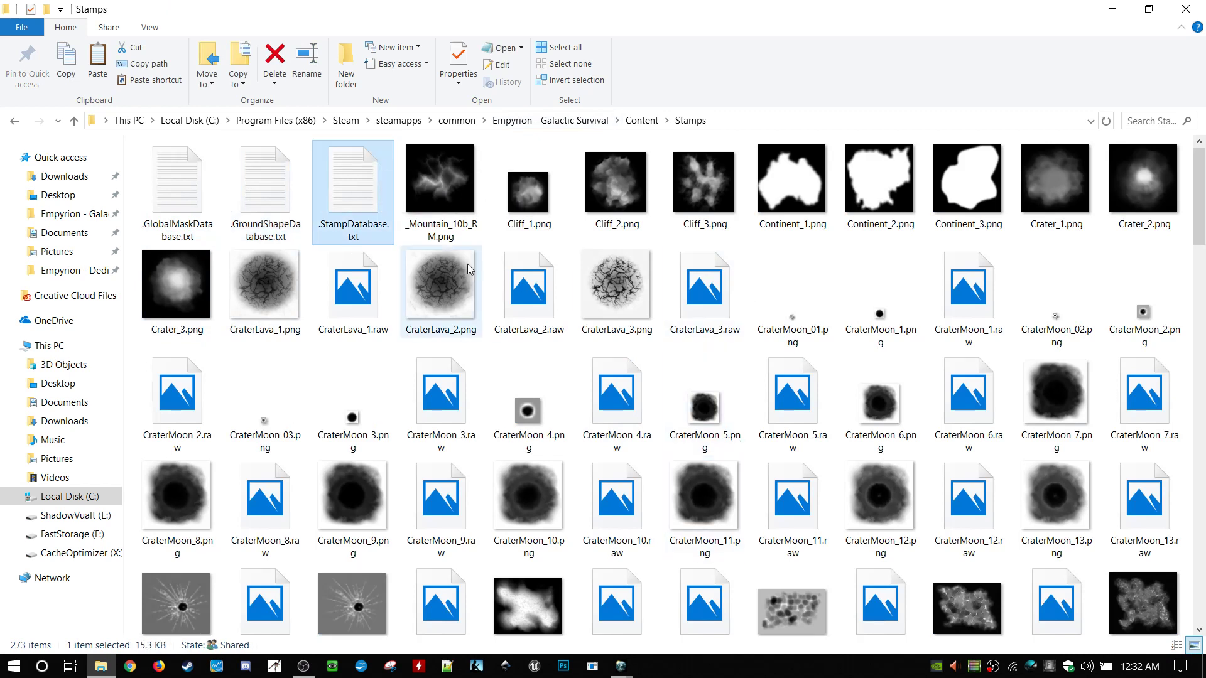
{"action": "double_click", "coordinate": [357, 187]}
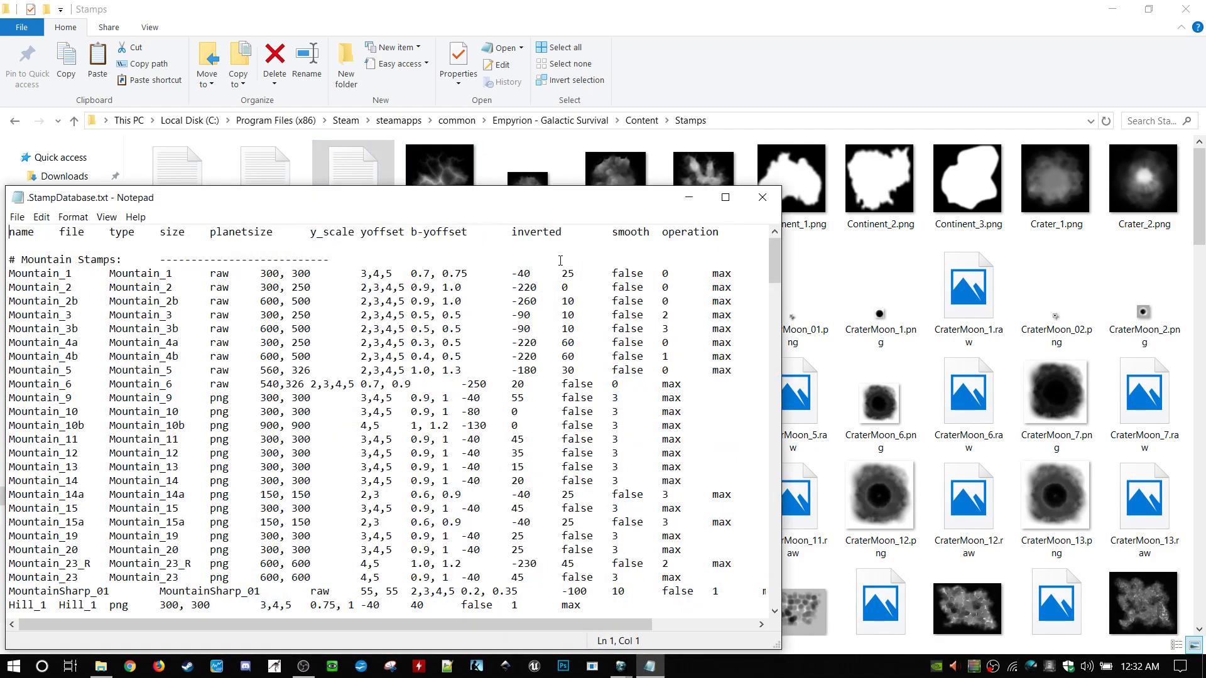
{"action": "left_click_drag", "start_coordinate": [561, 201], "coordinate": [697, 75]}
{"action": "scroll", "coordinate": [516, 312], "scroll_direction": "down", "scroll_amount": 3}
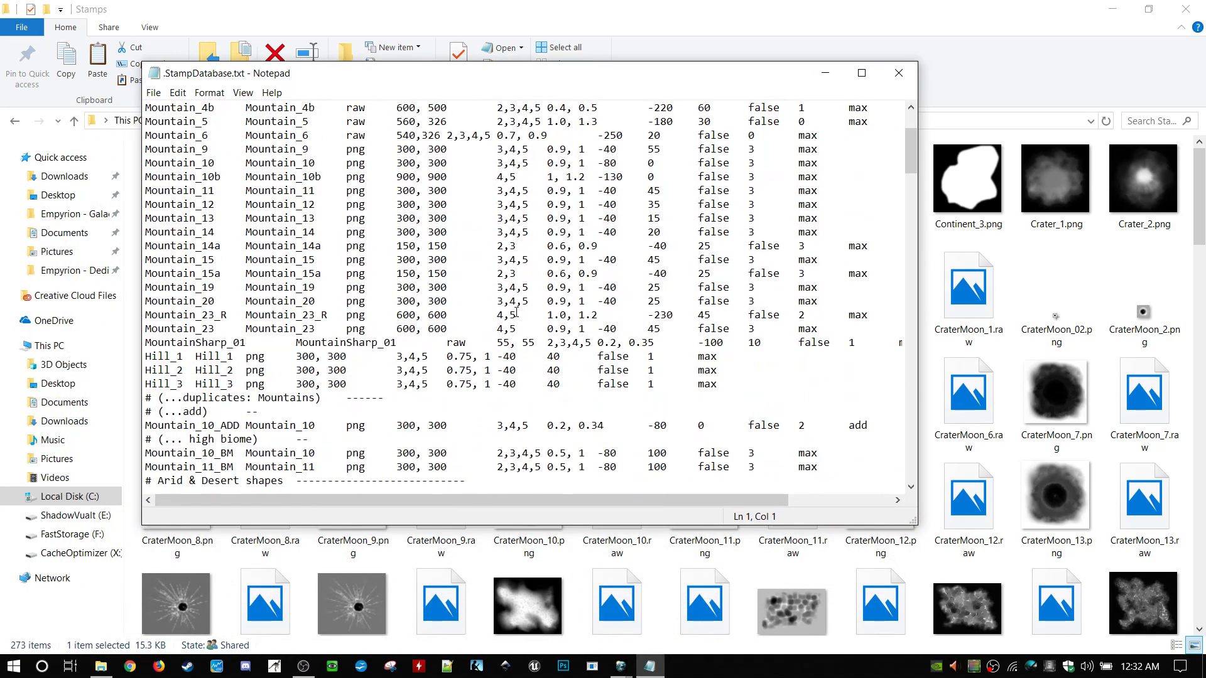
- Look through the volcanic, crater, rift and dune stamps in the enlarged Notepad window, examining the planet sizes of the lava rifts
{"action": "scroll", "coordinate": [517, 313], "scroll_direction": "down", "scroll_amount": 20}
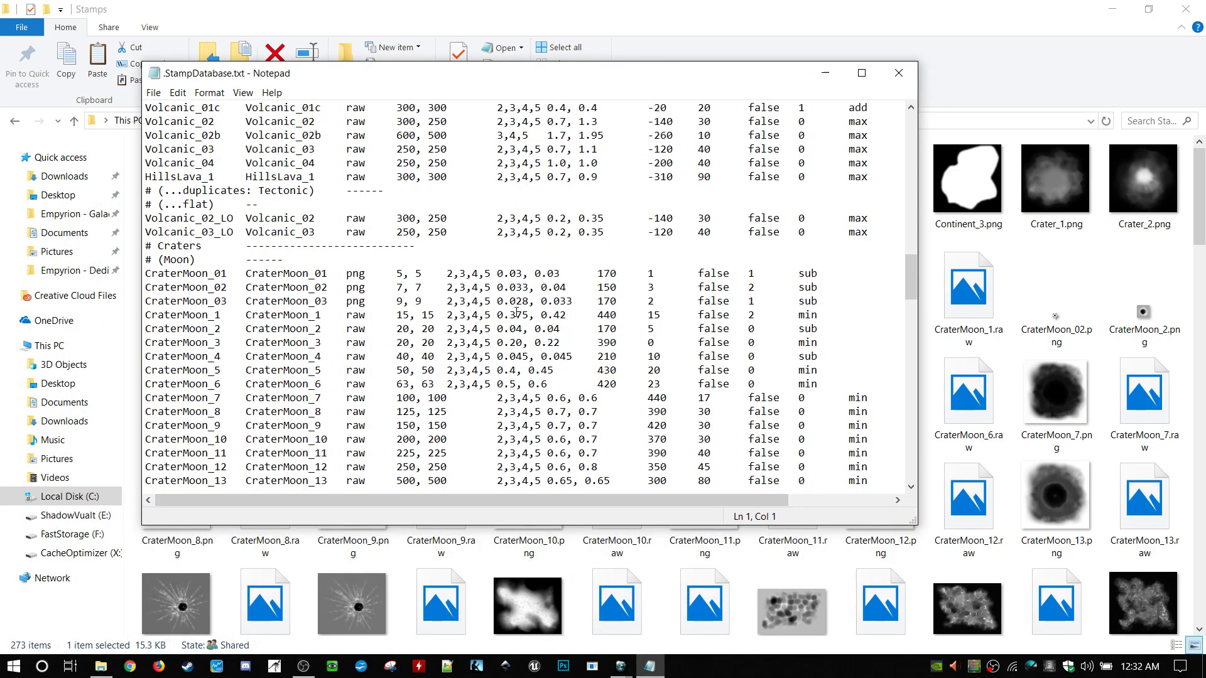
{"action": "scroll", "coordinate": [517, 312], "scroll_direction": "down", "scroll_amount": 20}
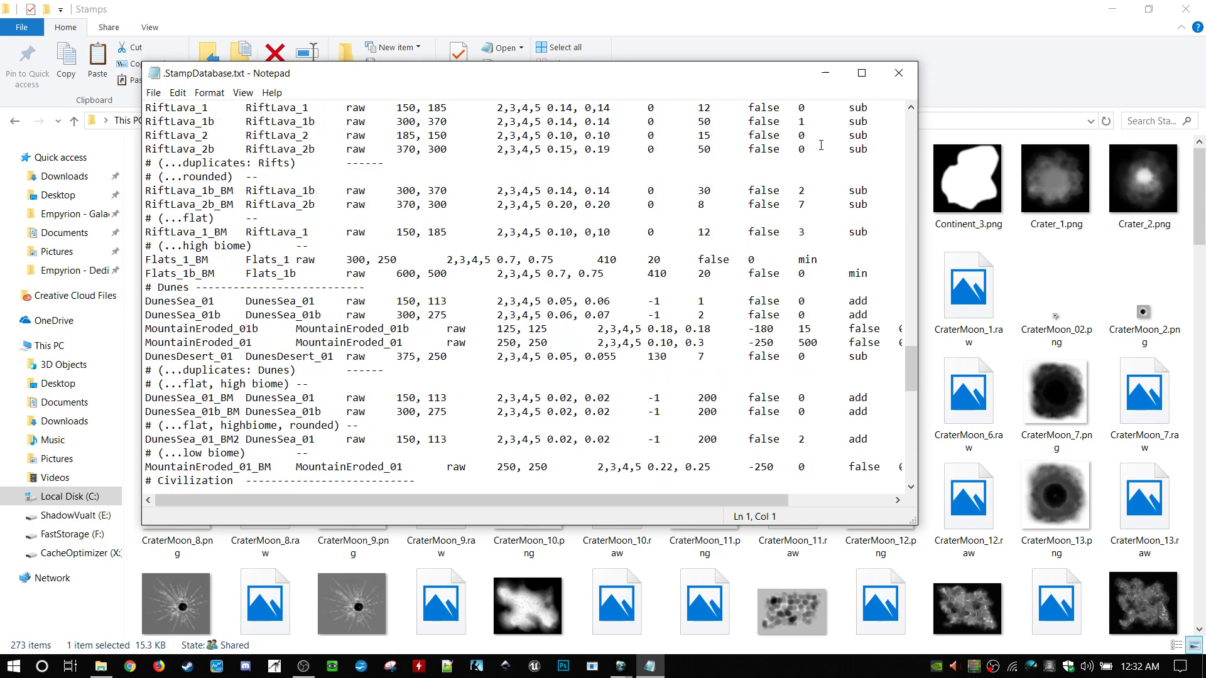
{"action": "left_click", "coordinate": [862, 74]}
{"action": "scroll", "coordinate": [322, 366], "scroll_direction": "up", "scroll_amount": 5}
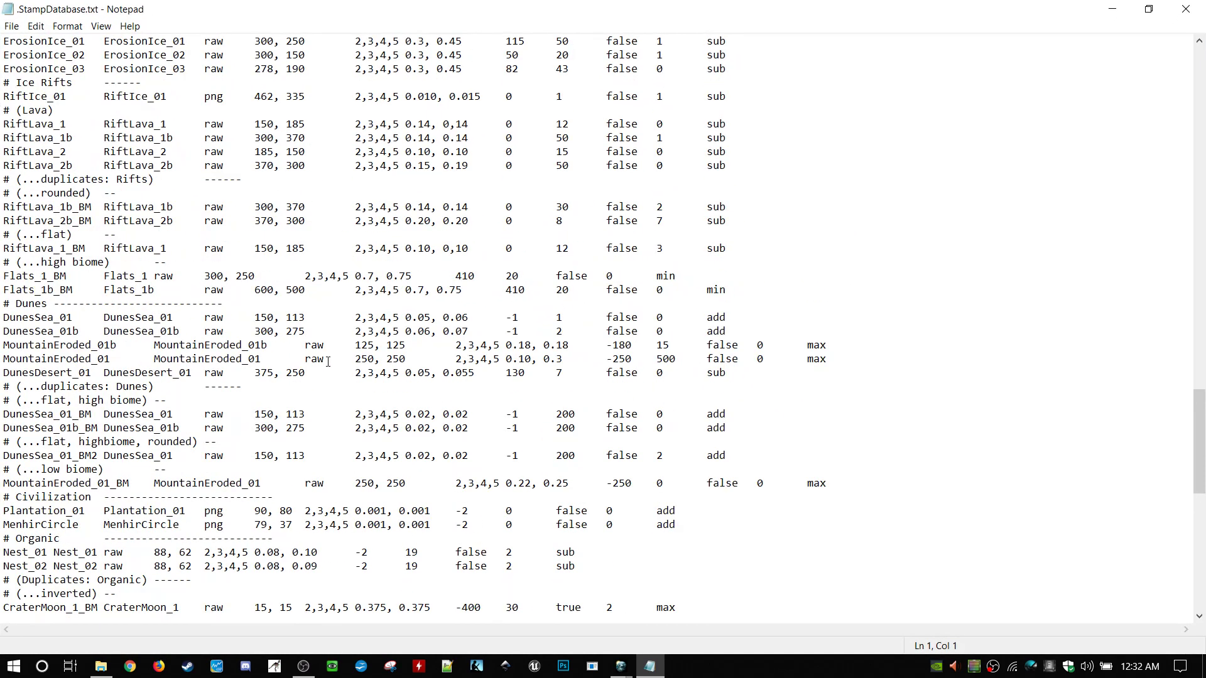
{"action": "left_click_drag", "start_coordinate": [355, 289], "coordinate": [402, 293]}
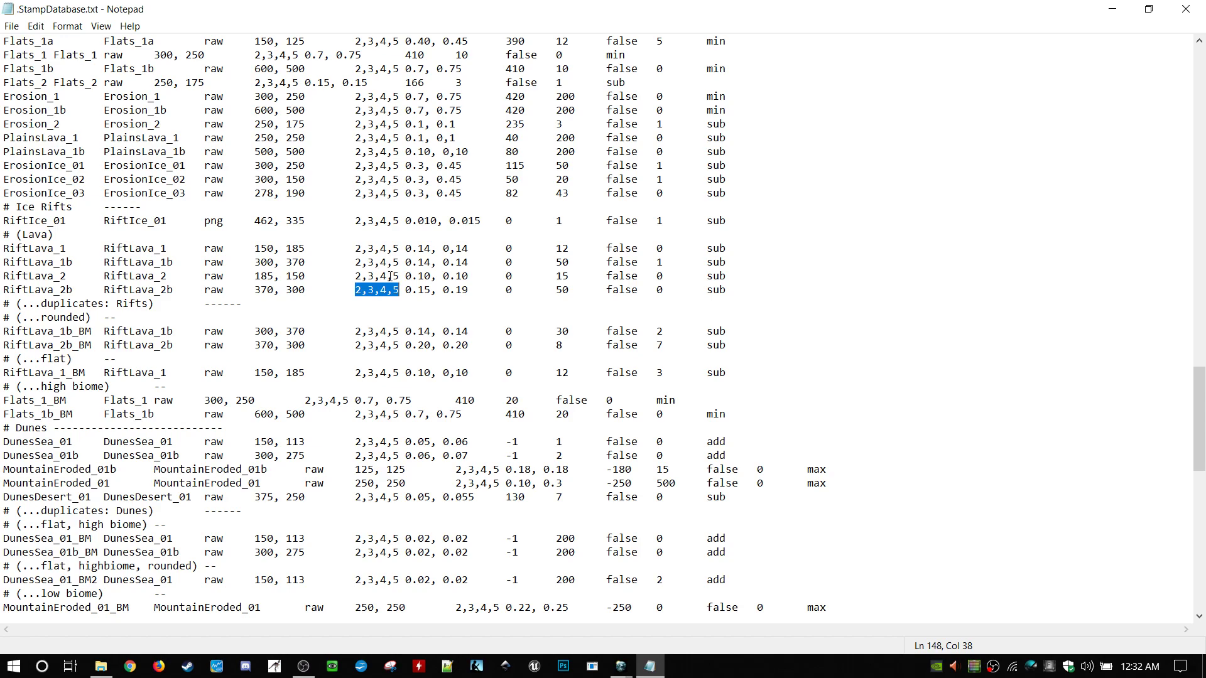
{"action": "left_click", "coordinate": [394, 220]}
{"action": "scroll", "coordinate": [391, 335], "scroll_direction": "down", "scroll_amount": 4}
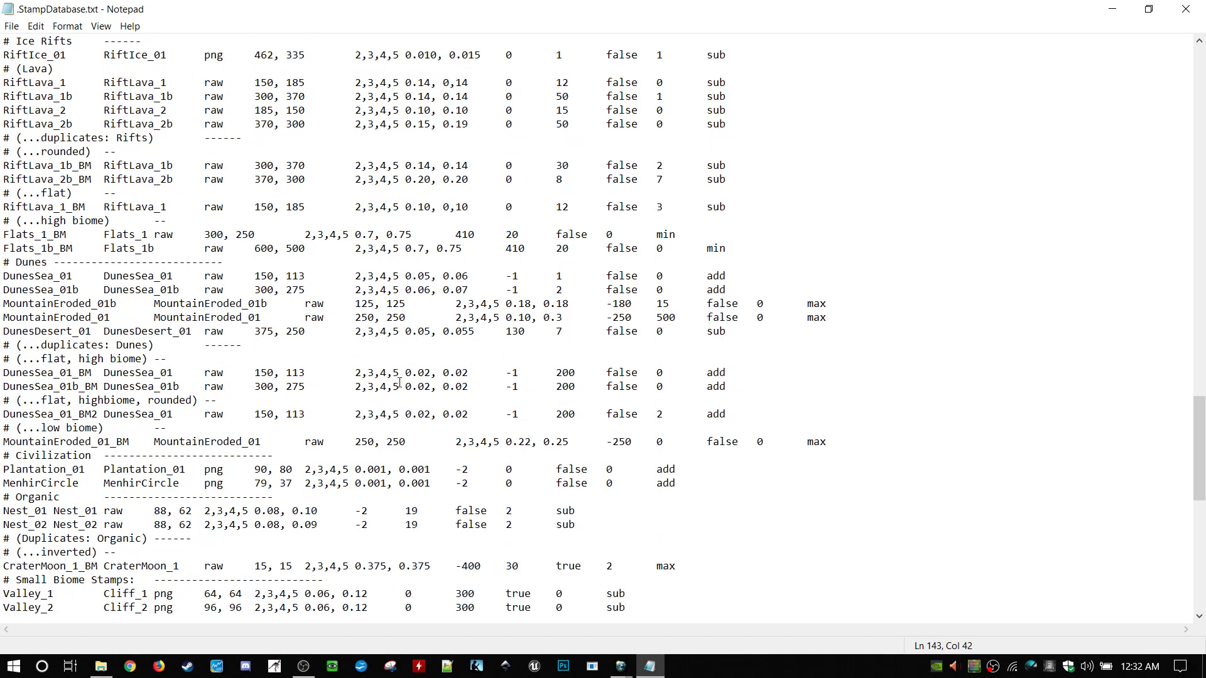
- Compare the planetsize values of the Volcano_2 and Mountain_23_R stamps with the column headings of the stamp database
{"action": "scroll", "coordinate": [394, 322], "scroll_direction": "up", "scroll_amount": 20}
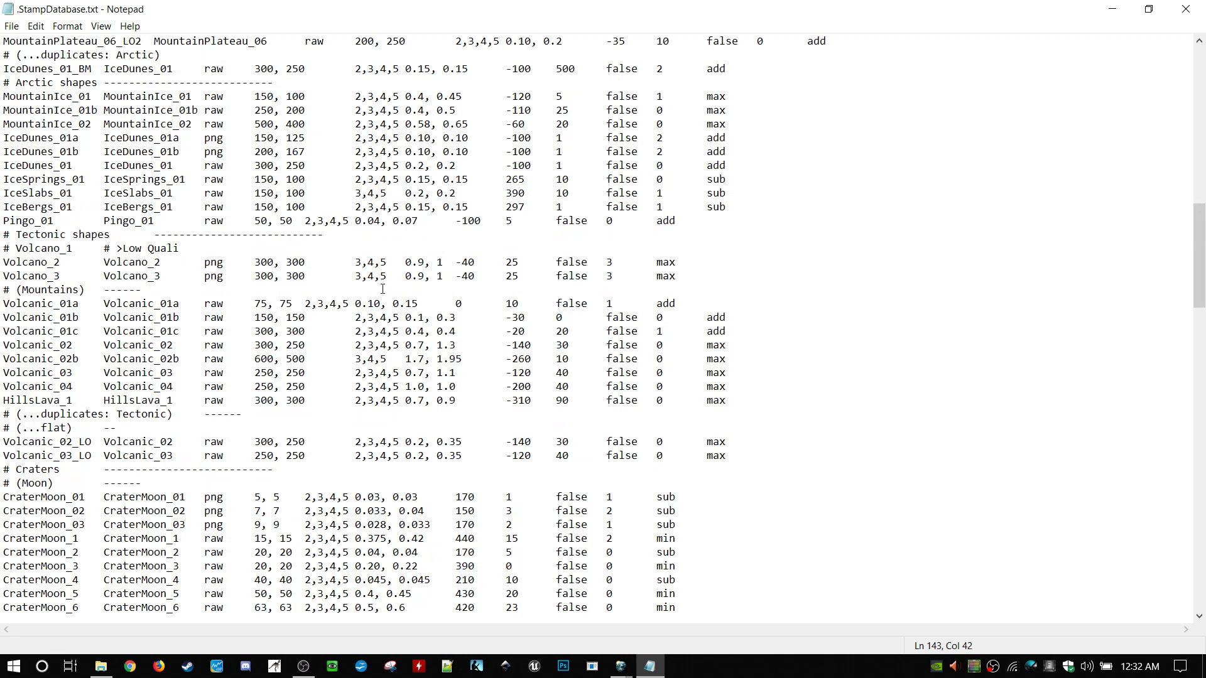
{"action": "left_click", "coordinate": [355, 262]}
{"action": "scroll", "coordinate": [376, 366], "scroll_direction": "up", "scroll_amount": 4}
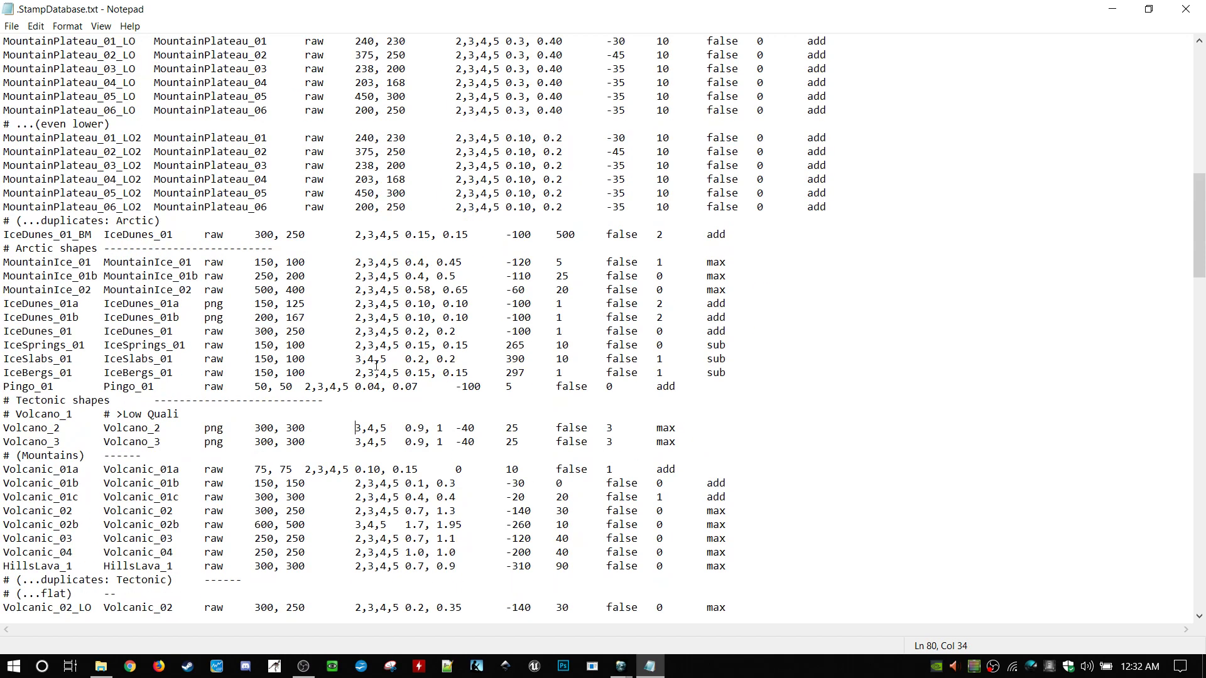
{"action": "scroll", "coordinate": [381, 361], "scroll_direction": "up", "scroll_amount": 13}
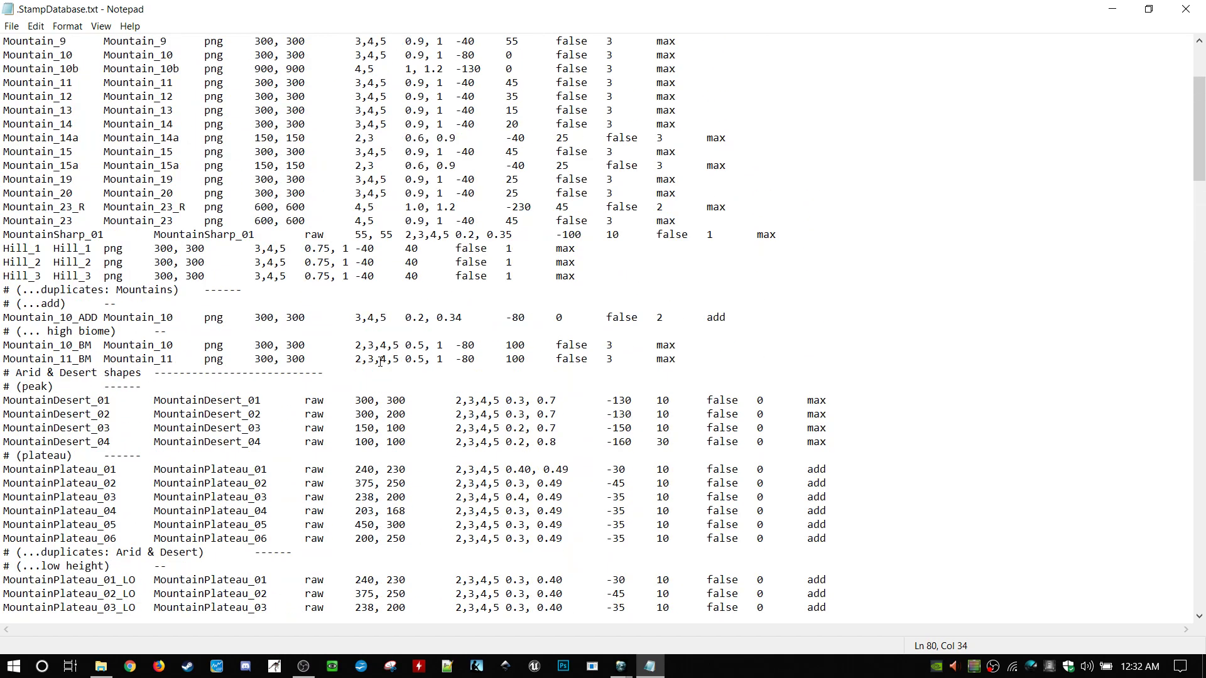
{"action": "scroll", "coordinate": [381, 224], "scroll_direction": "up", "scroll_amount": 2}
{"action": "left_click_drag", "start_coordinate": [379, 303], "coordinate": [2, 288]}
{"action": "left_click", "coordinate": [405, 289]}
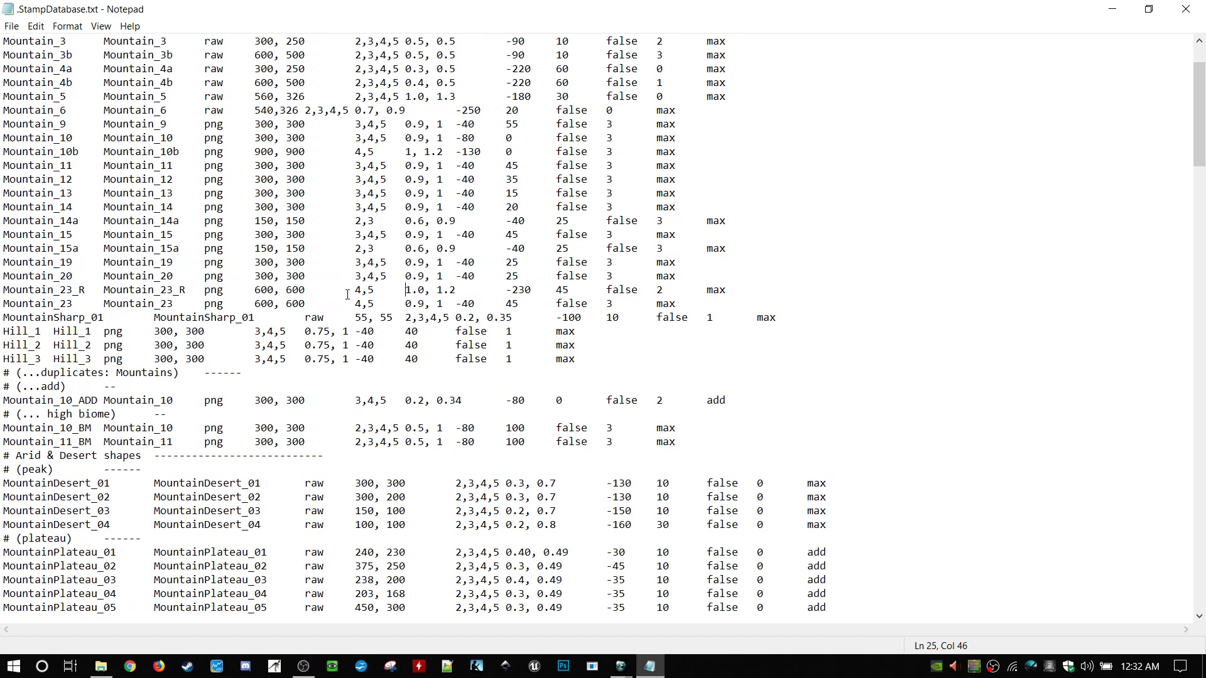
{"action": "scroll", "coordinate": [370, 290], "scroll_direction": "up", "scroll_amount": 2}
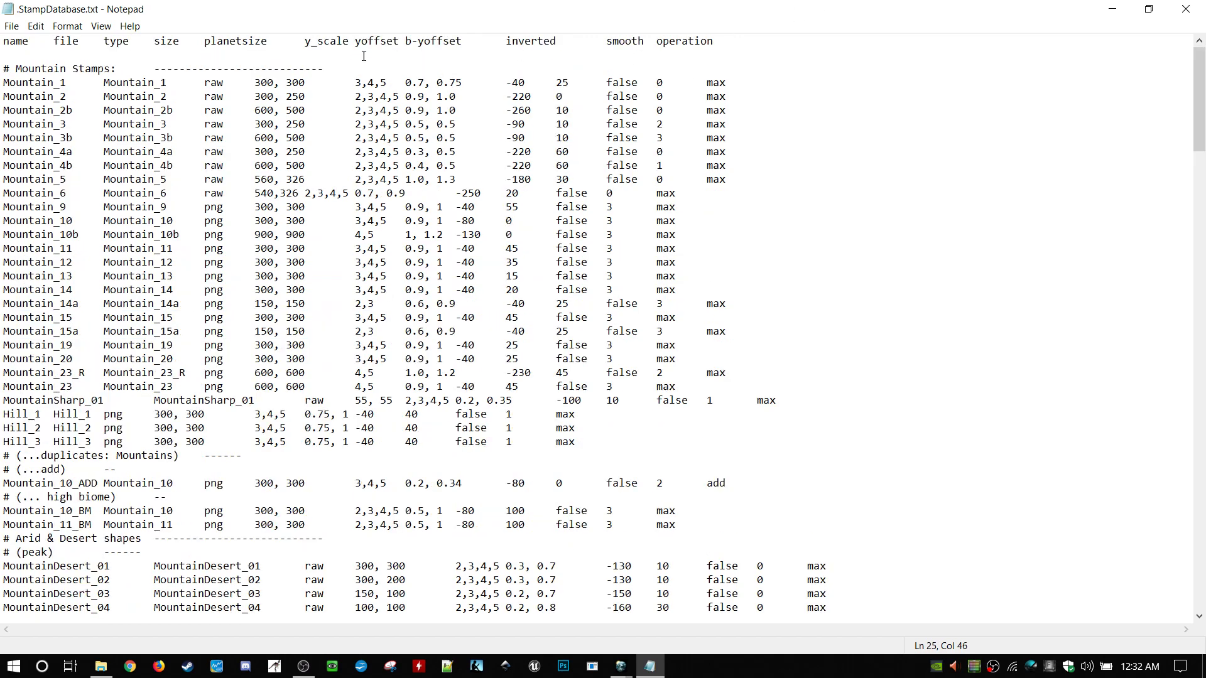
- Close the stamp database and the Stamps folder and switch back to Empyrion Playfield Designer
{"action": "left_click", "coordinate": [1201, 7]}
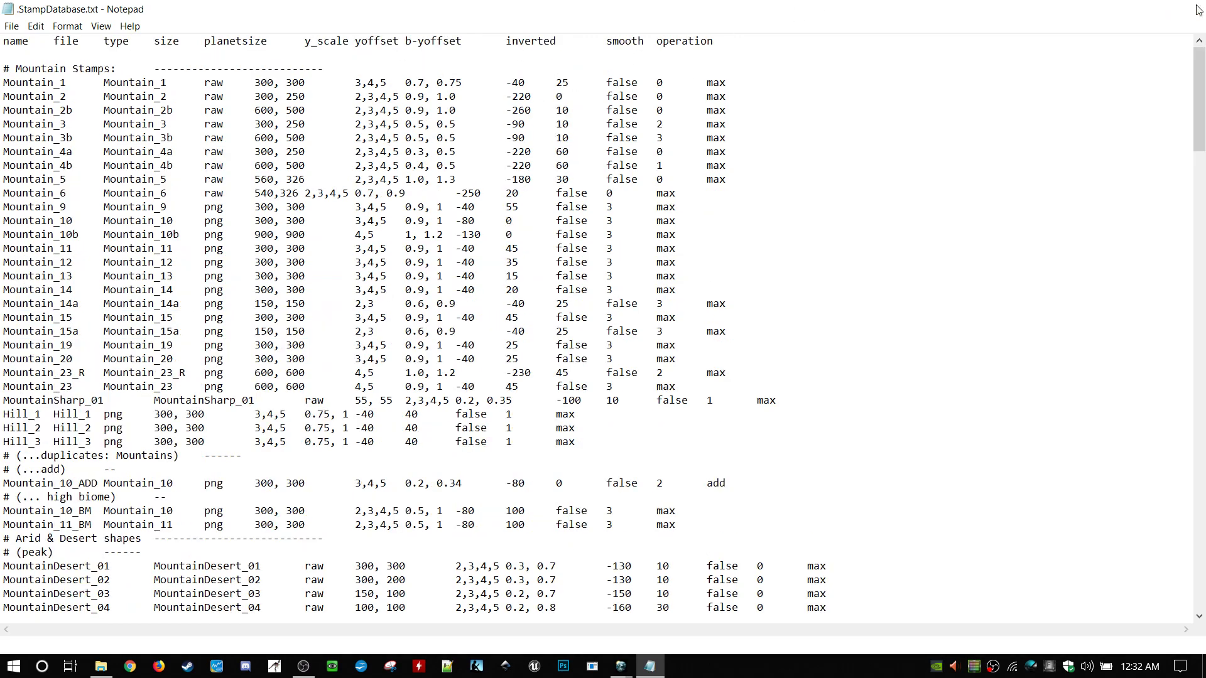
{"action": "left_click", "coordinate": [1201, 7]}
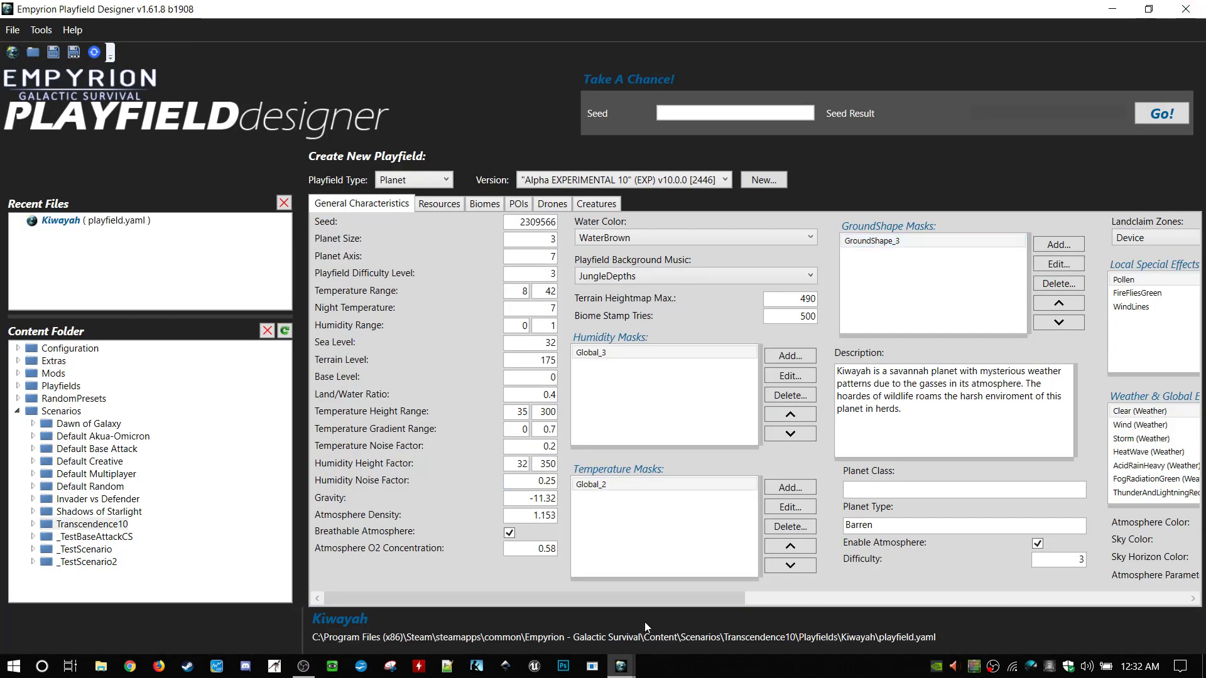
{"action": "left_click_drag", "start_coordinate": [627, 602], "coordinate": [581, 595]}
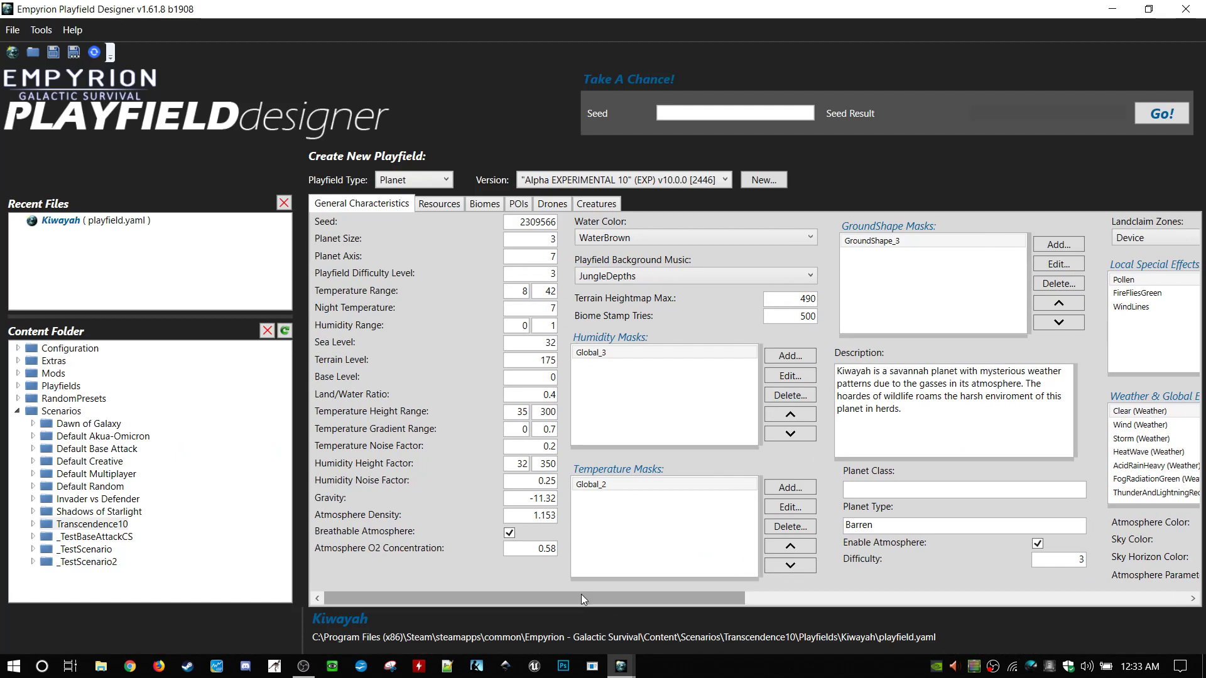
- Check the Temperature Noise Factor, Gravity and Atmosphere Density settings and their allowed limits
{"action": "left_click", "coordinate": [531, 515]}
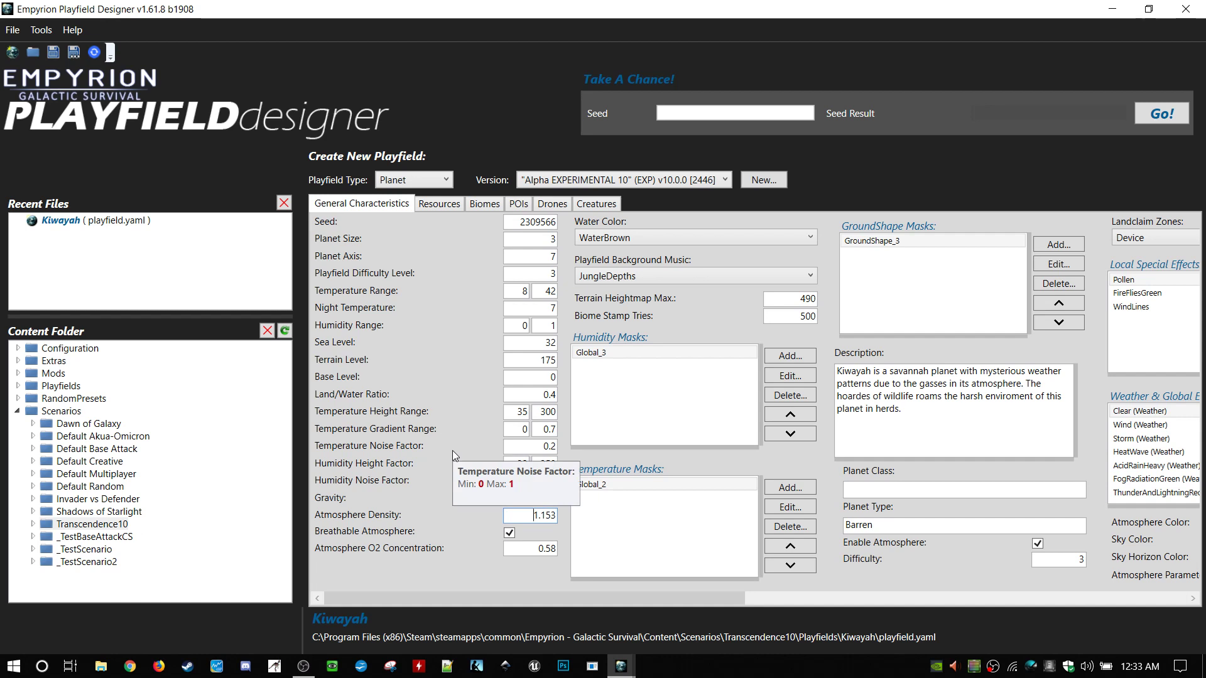
{"action": "left_click", "coordinate": [530, 498]}
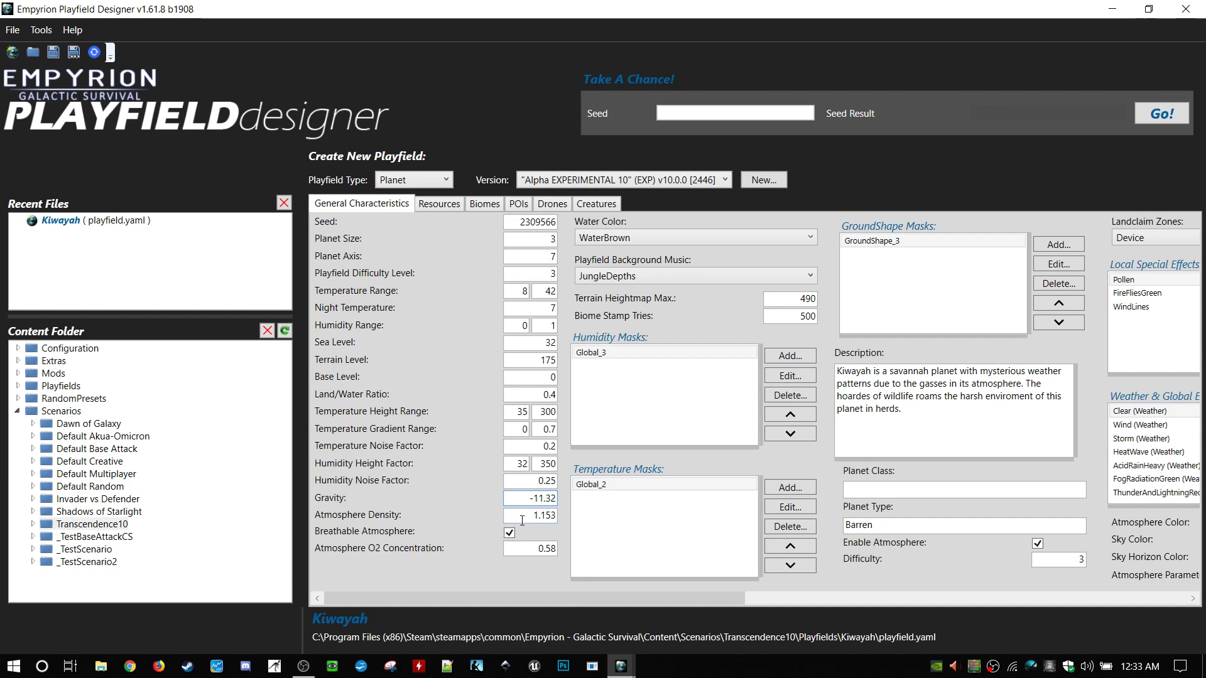
{"action": "left_click", "coordinate": [535, 515]}
{"action": "mouse_move", "coordinate": [442, 517]}
- Set the planet's Atmosphere Density to 1.132
{"action": "left_click_drag", "start_coordinate": [539, 518], "coordinate": [536, 517]}
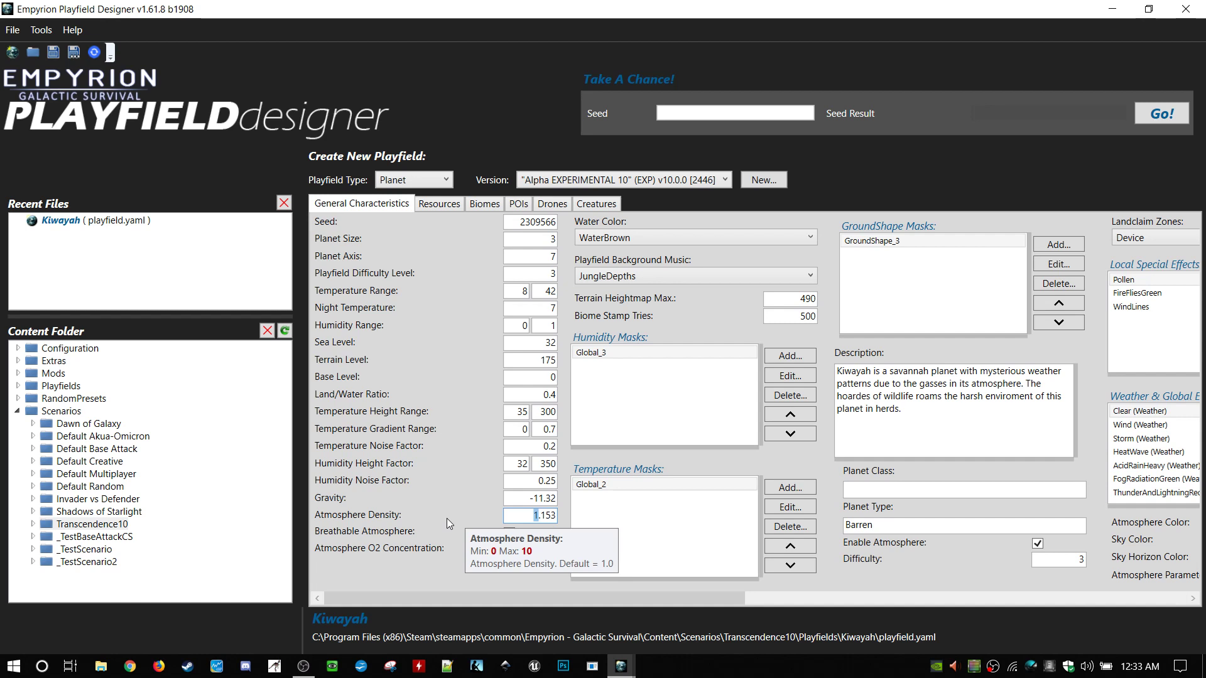
{"action": "type", "text": "0"}
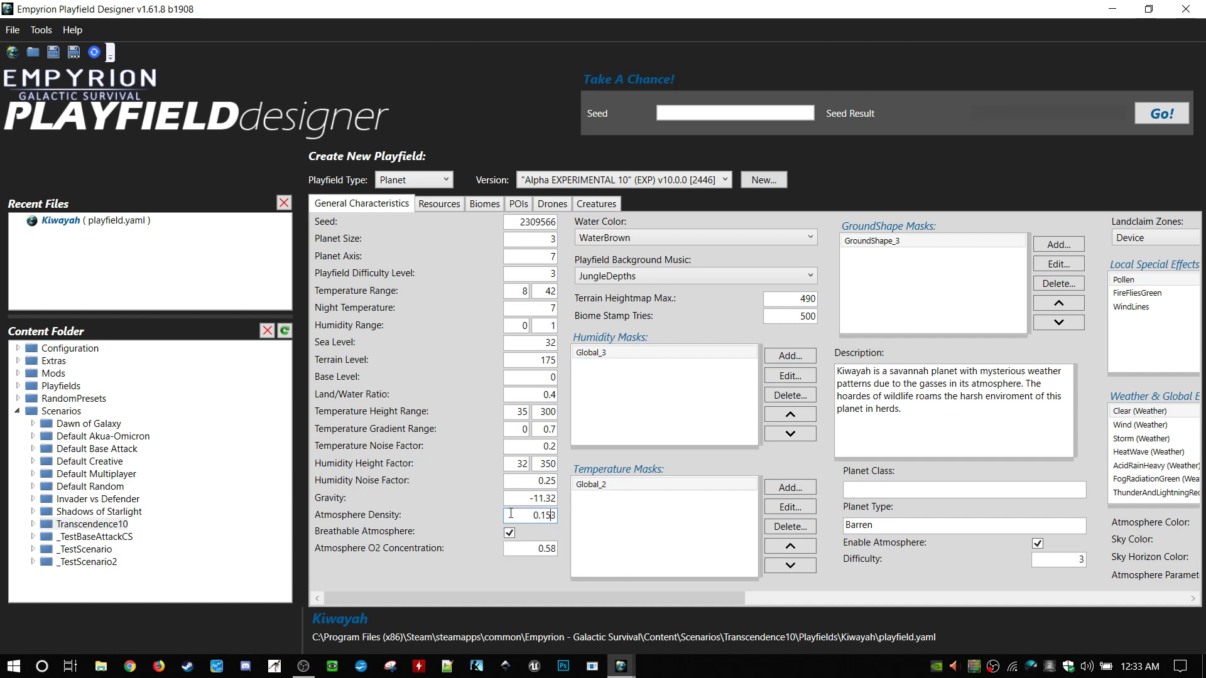
{"action": "left_click", "coordinate": [544, 515]}
{"action": "key", "text": "BackSpace"}
{"action": "type", "text": "6"}
{"action": "key", "text": "BackSpace"}
{"action": "type", "text": "1"}
{"action": "left_click_drag", "start_coordinate": [533, 516], "coordinate": [538, 516]}
{"action": "type", "text": "1"}
{"action": "mouse_move", "coordinate": [379, 473]}
{"action": "type", "text": "3"}
{"action": "key", "text": "BackSpace"}
{"action": "type", "text": "1"}
{"action": "left_click_drag", "start_coordinate": [543, 516], "coordinate": [564, 516]}
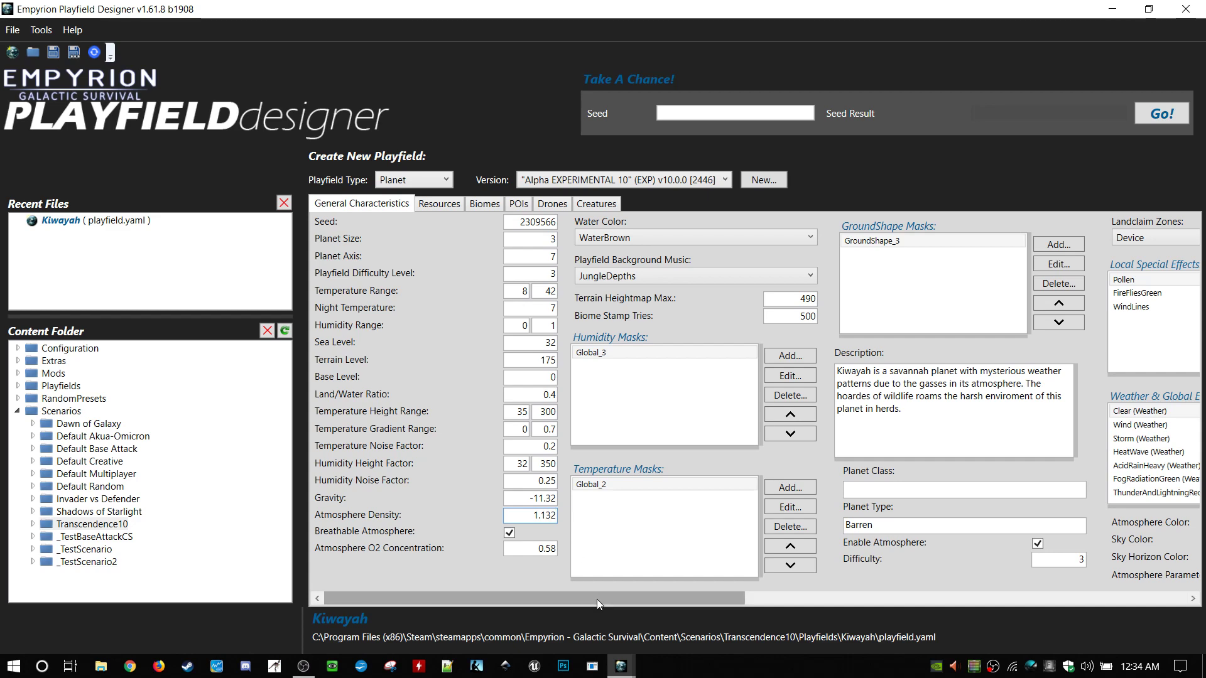
{"action": "left_click", "coordinate": [537, 498]}
- Review the planet's description, class, type and Difficulty settings and the available Landclaim Zones options
{"action": "left_click_drag", "start_coordinate": [657, 601], "coordinate": [902, 601]}
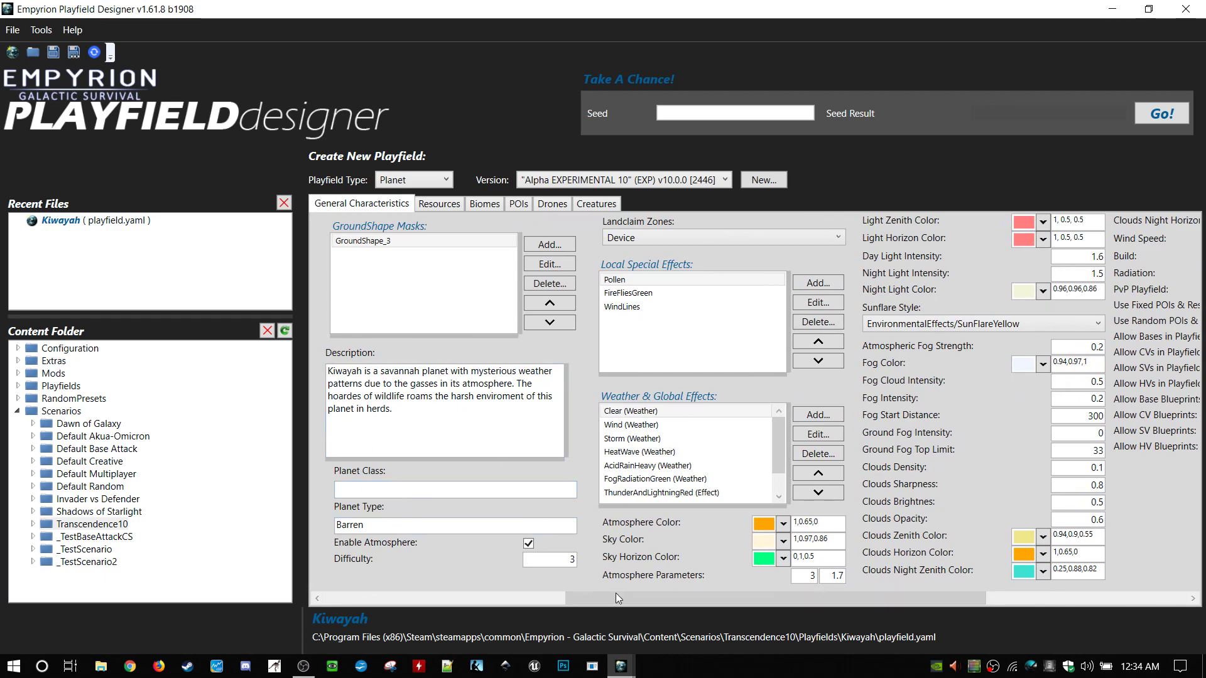
{"action": "left_click_drag", "start_coordinate": [616, 599], "coordinate": [590, 599]}
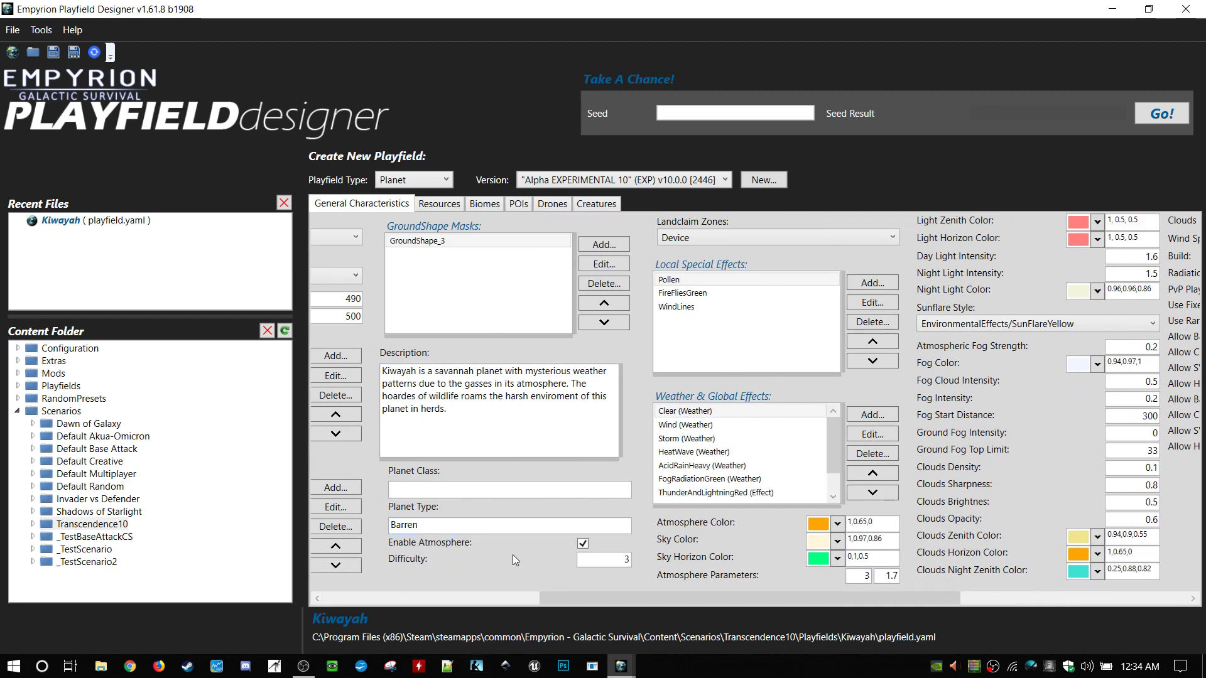
{"action": "left_click_drag", "start_coordinate": [545, 593], "coordinate": [550, 593]}
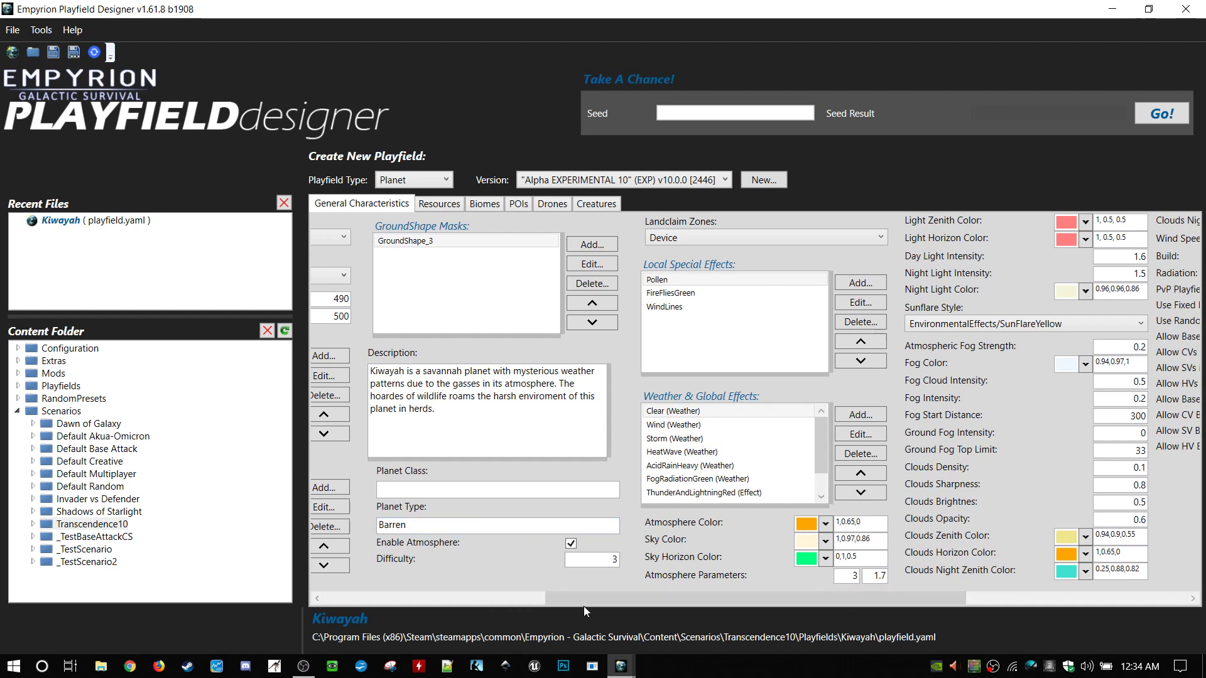
{"action": "left_click_drag", "start_coordinate": [611, 601], "coordinate": [625, 594]}
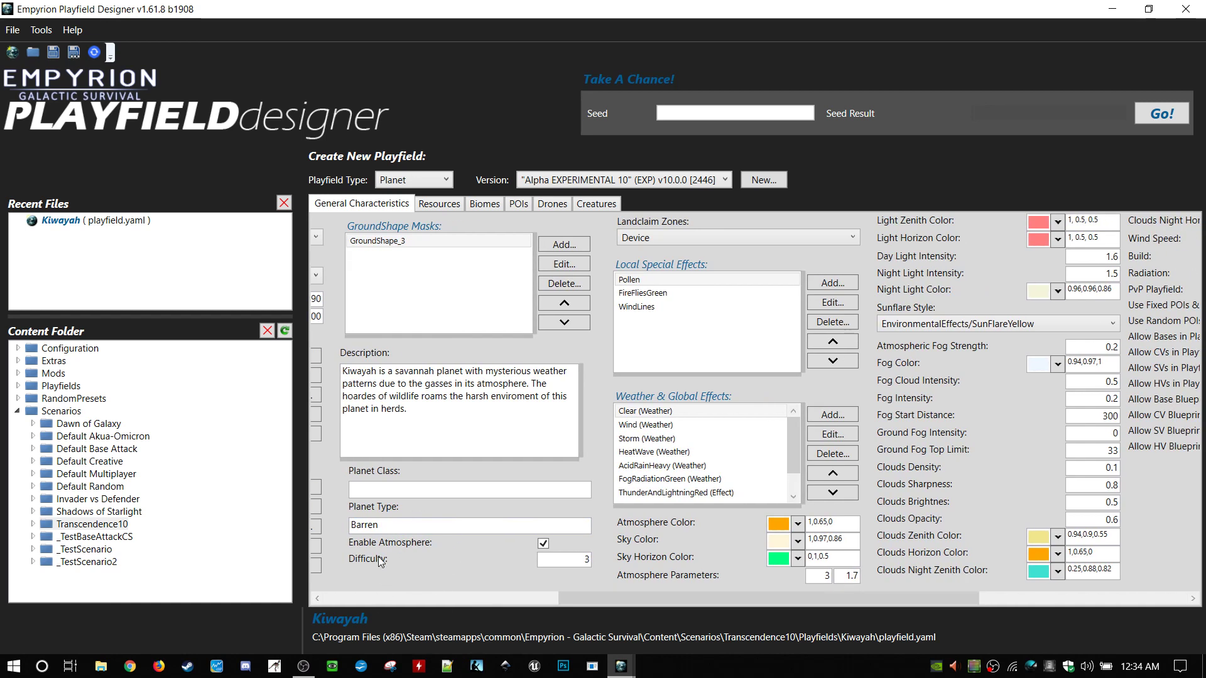
{"action": "mouse_move", "coordinate": [378, 557]}
{"action": "left_click", "coordinate": [756, 238]}
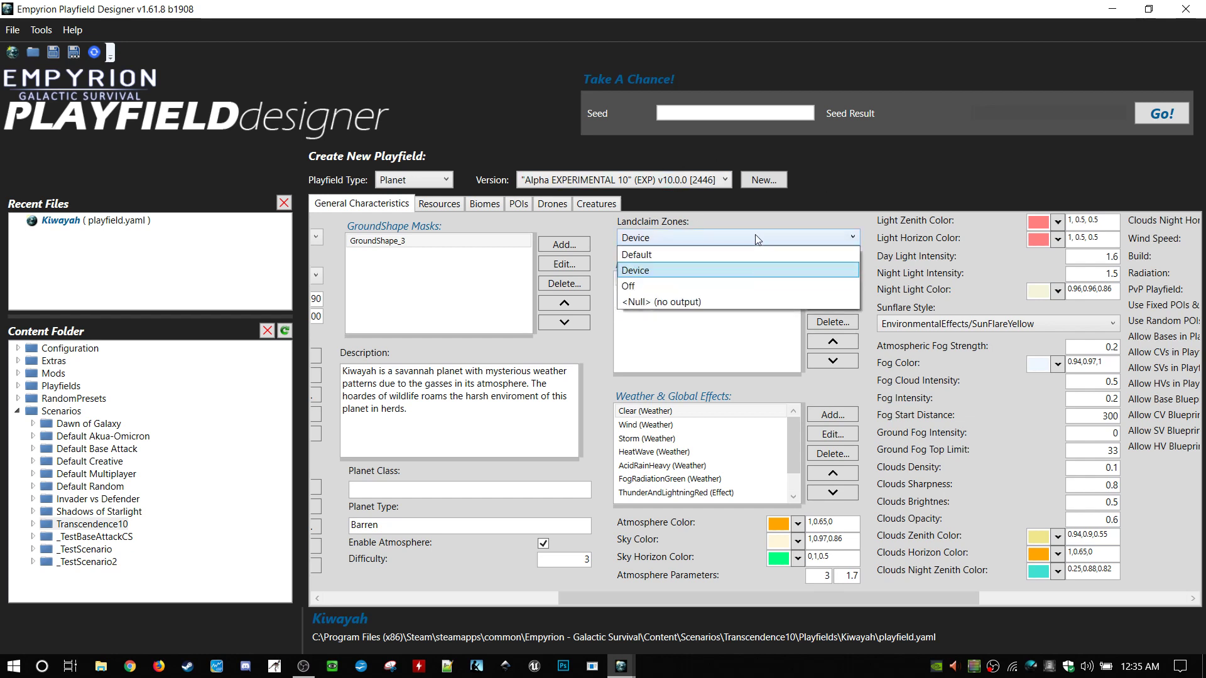
{"action": "left_click", "coordinate": [749, 279]}
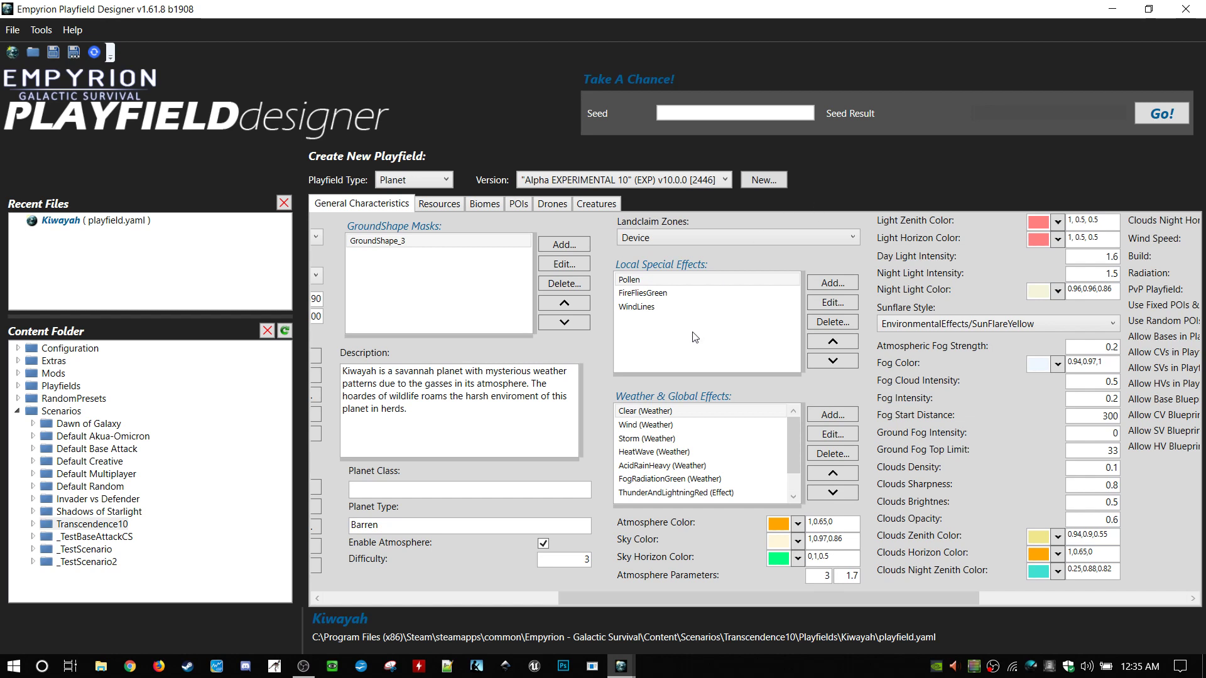
- Open the Pollen local special effect, review its effect name, biome occurrence and time period choices, and close it without changes
{"action": "double_click", "coordinate": [684, 279]}
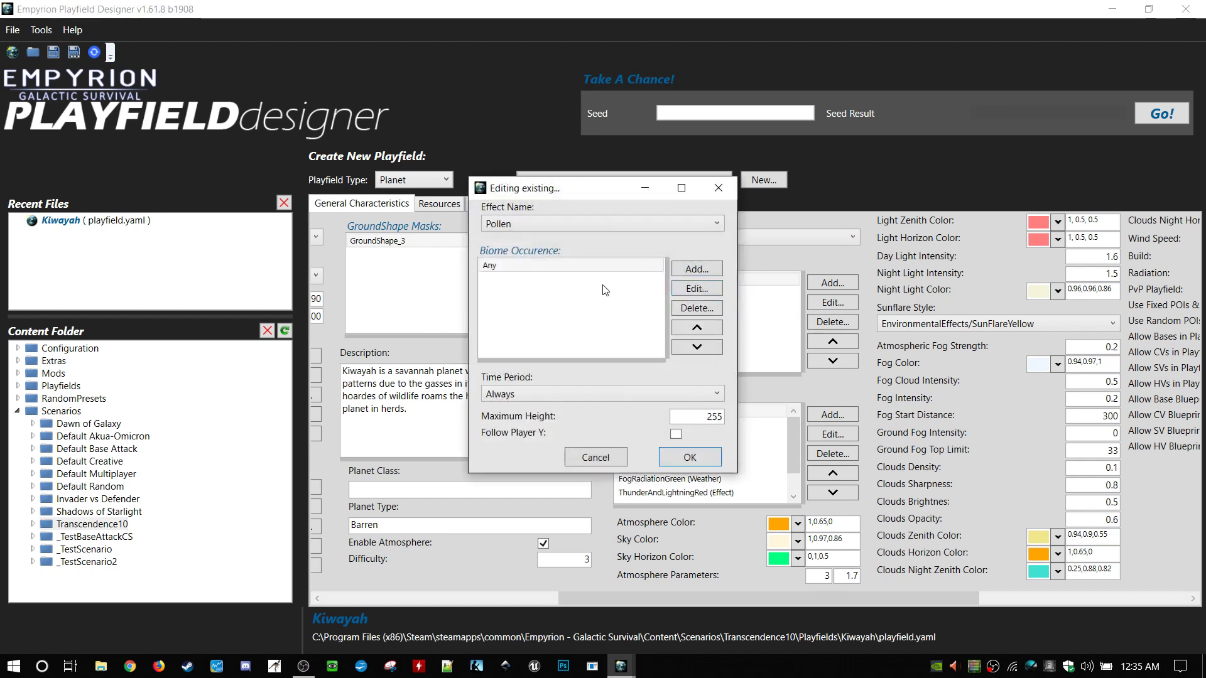
{"action": "left_click", "coordinate": [601, 267]}
{"action": "left_click", "coordinate": [609, 225]}
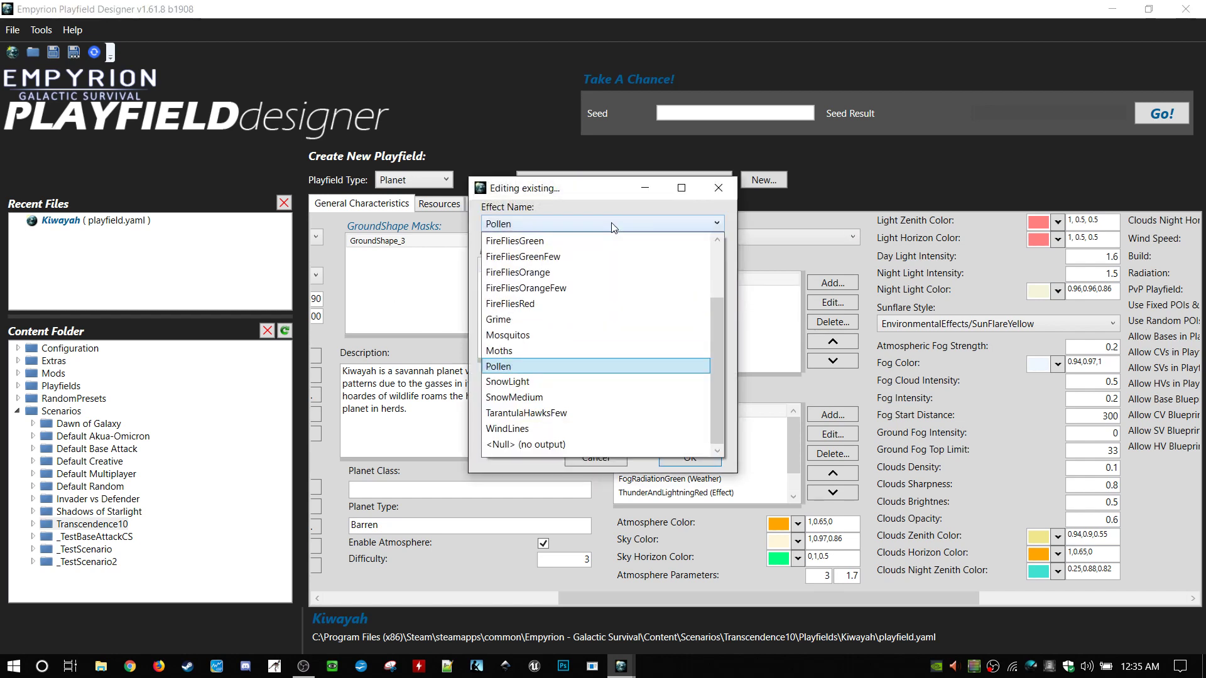
{"action": "left_click", "coordinate": [612, 223]}
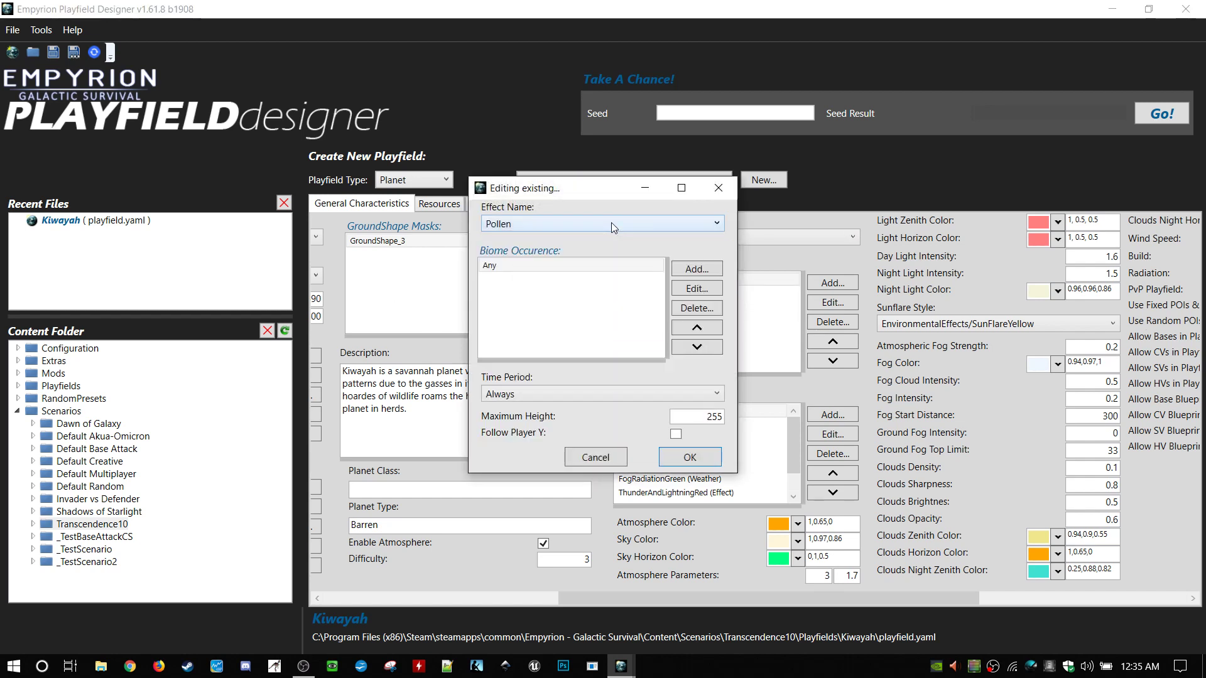
{"action": "double_click", "coordinate": [605, 267]}
{"action": "left_click", "coordinate": [606, 336]}
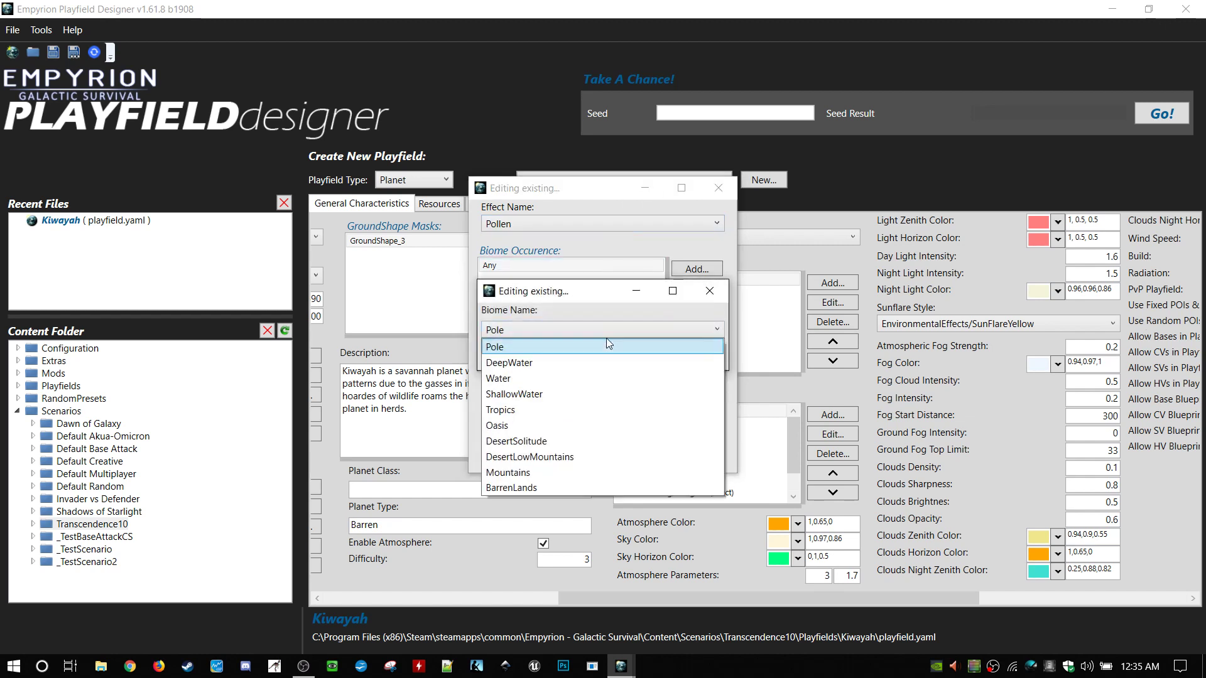
{"action": "left_click", "coordinate": [616, 346]}
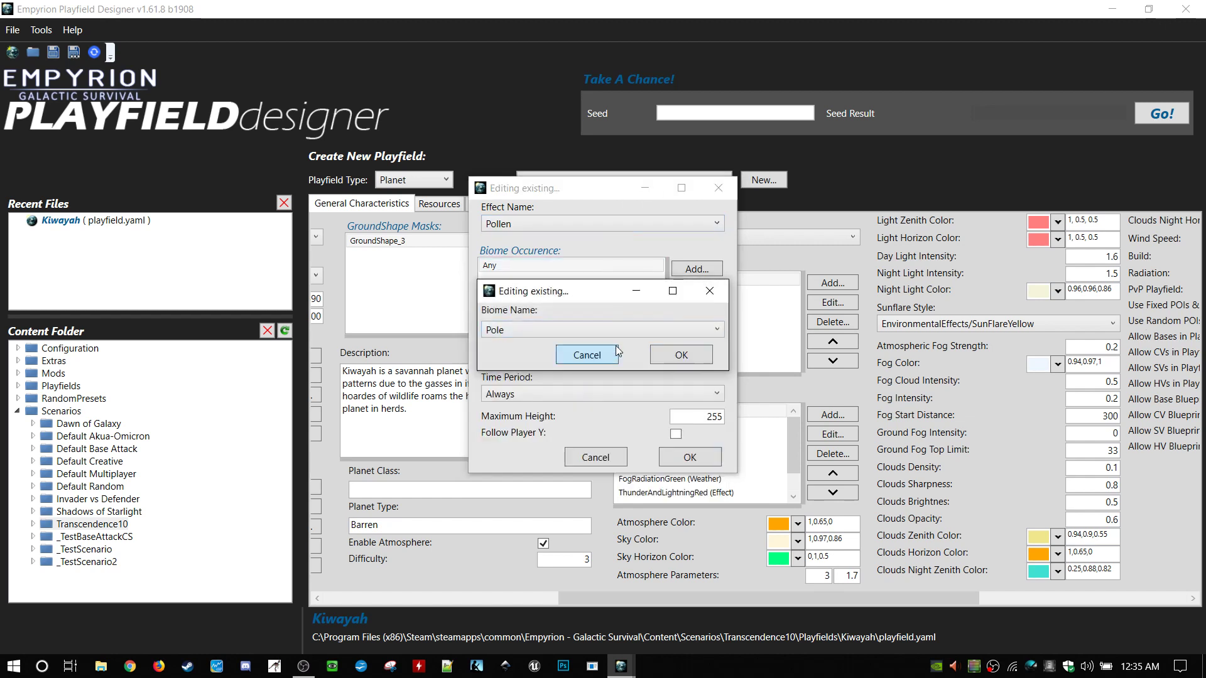
{"action": "left_click", "coordinate": [616, 348]}
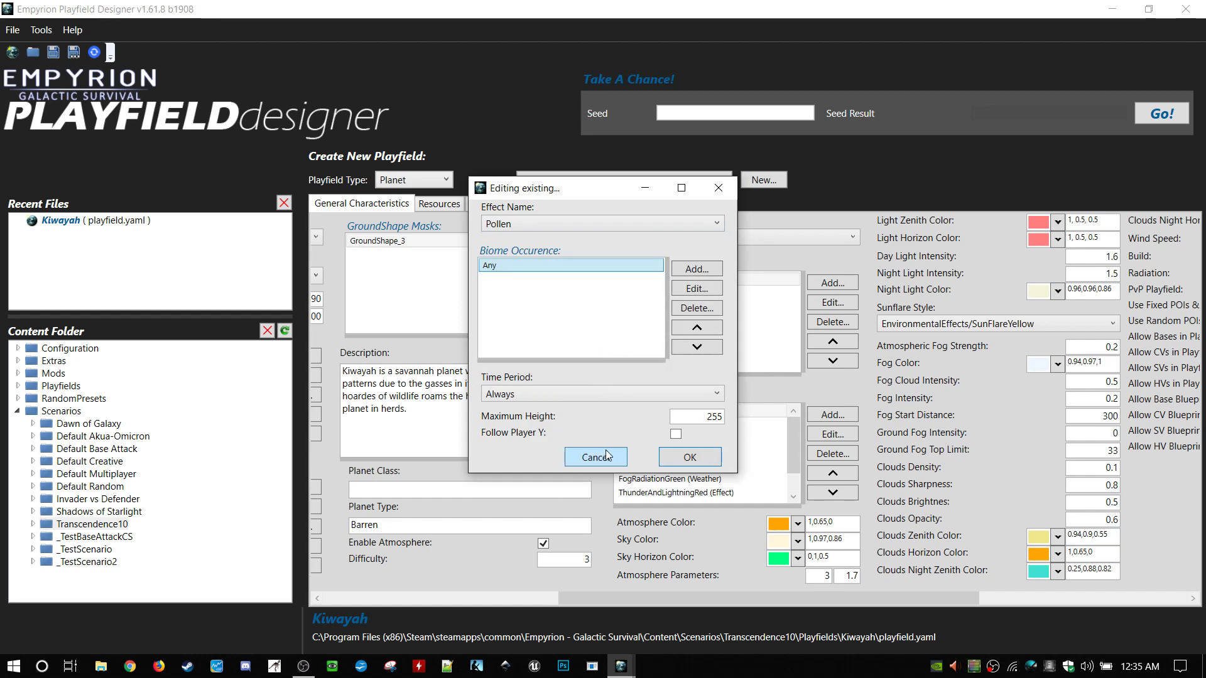
{"action": "left_click", "coordinate": [627, 391]}
{"action": "left_click", "coordinate": [629, 396]}
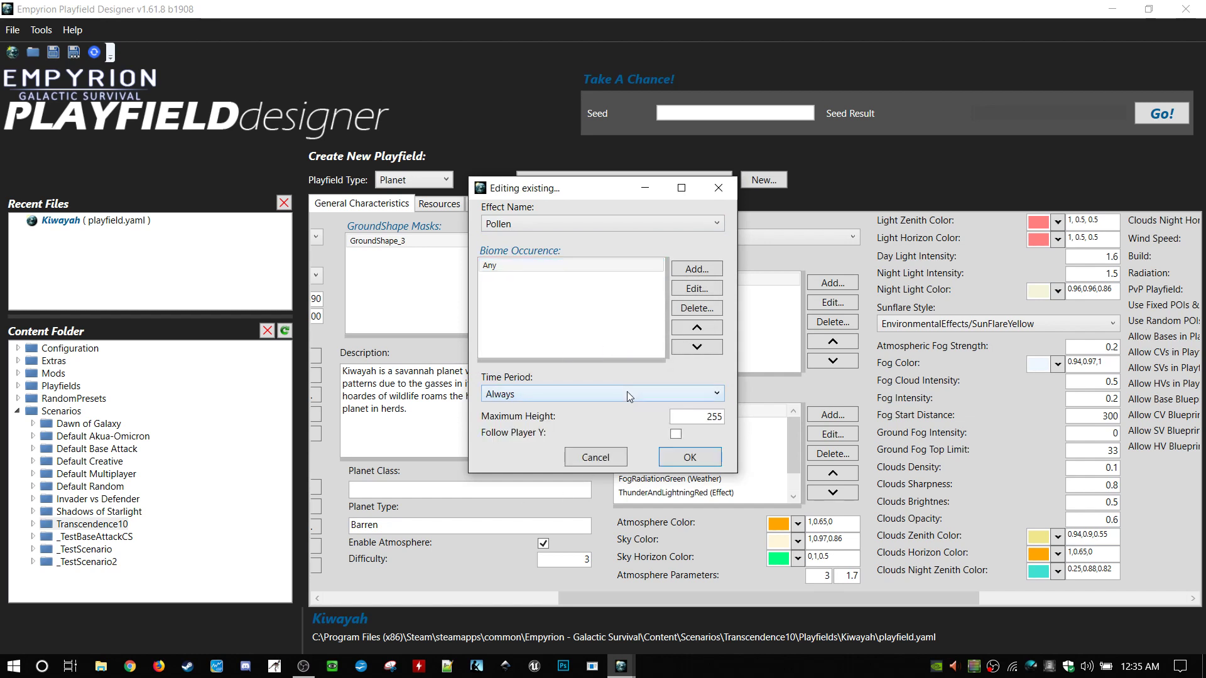
{"action": "left_click", "coordinate": [613, 459]}
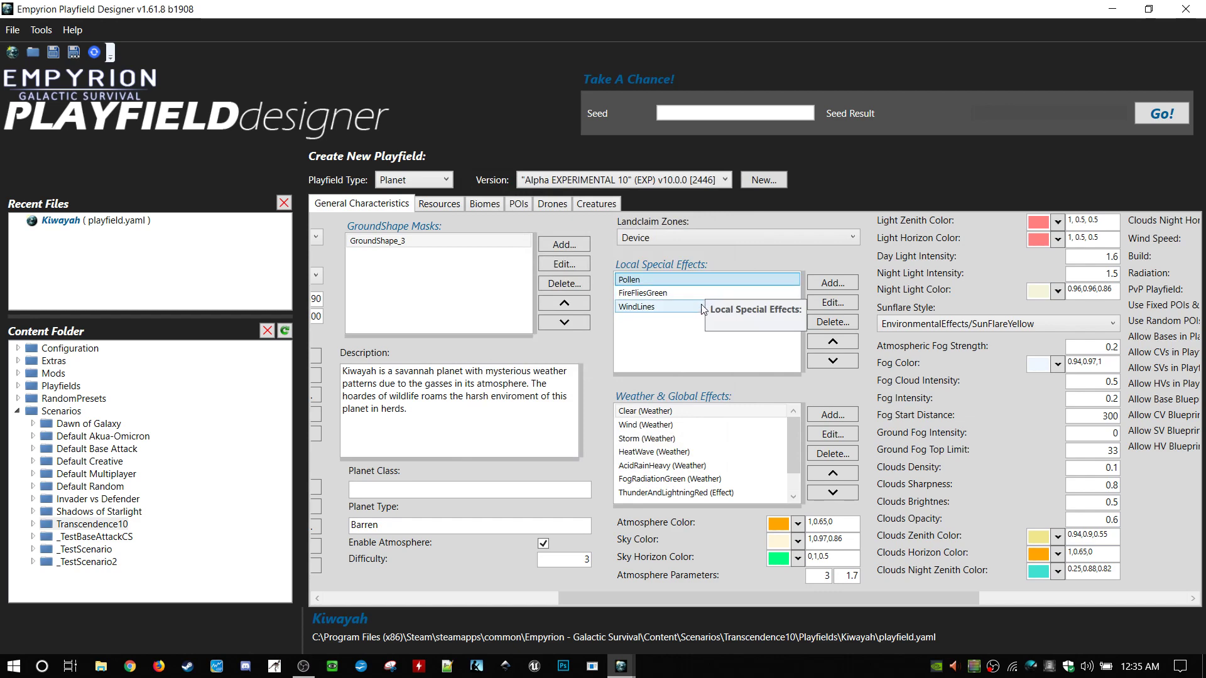
- Review the settings of the WindLines and FireFliesGreen local special effects without changing them
{"action": "double_click", "coordinate": [697, 307]}
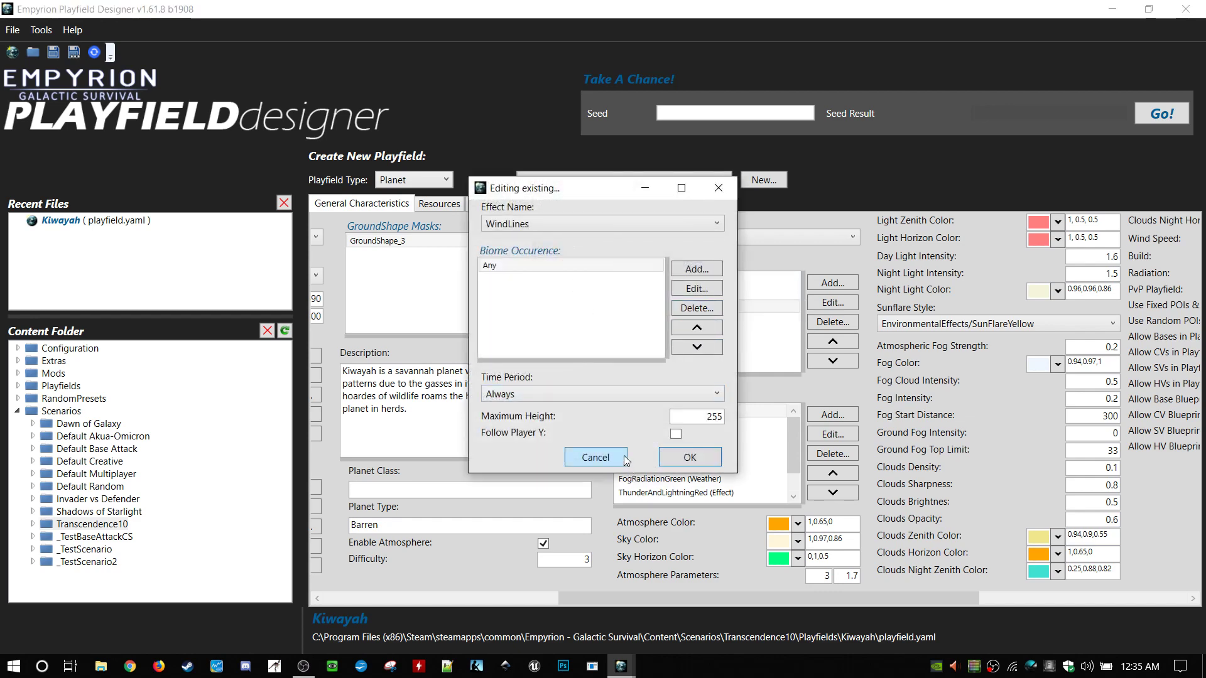
{"action": "left_click", "coordinate": [624, 458]}
{"action": "double_click", "coordinate": [677, 293]}
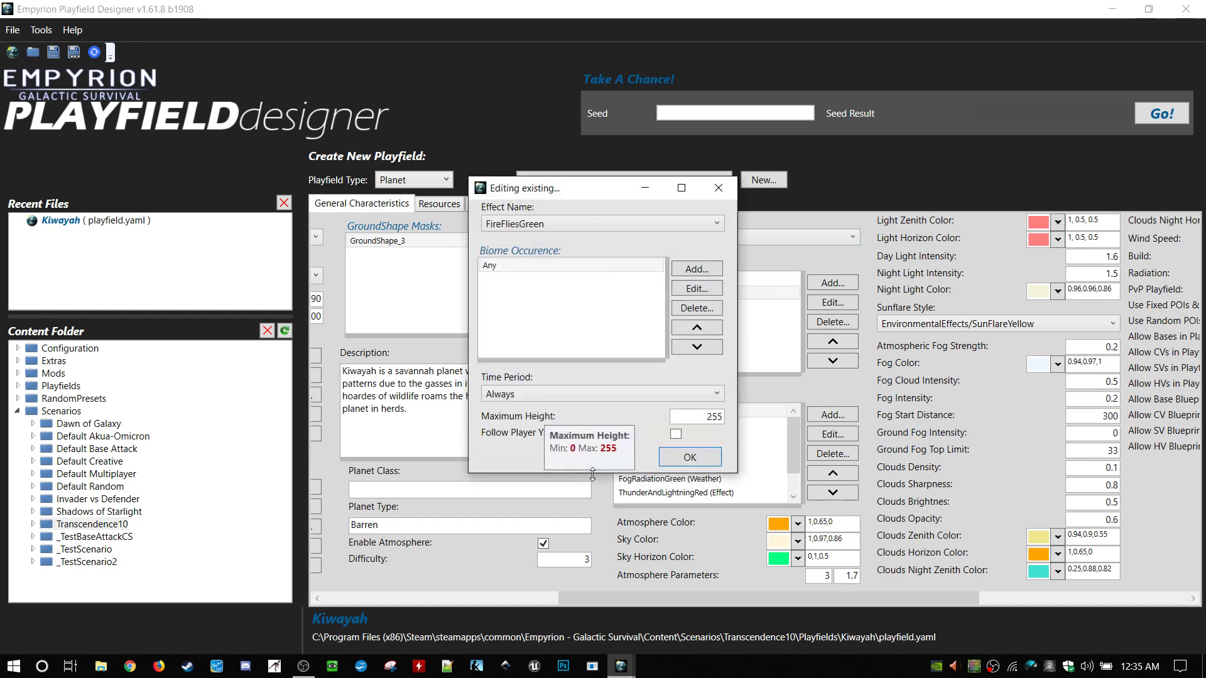
{"action": "left_click", "coordinate": [593, 457]}
{"action": "left_click", "coordinate": [649, 308]}
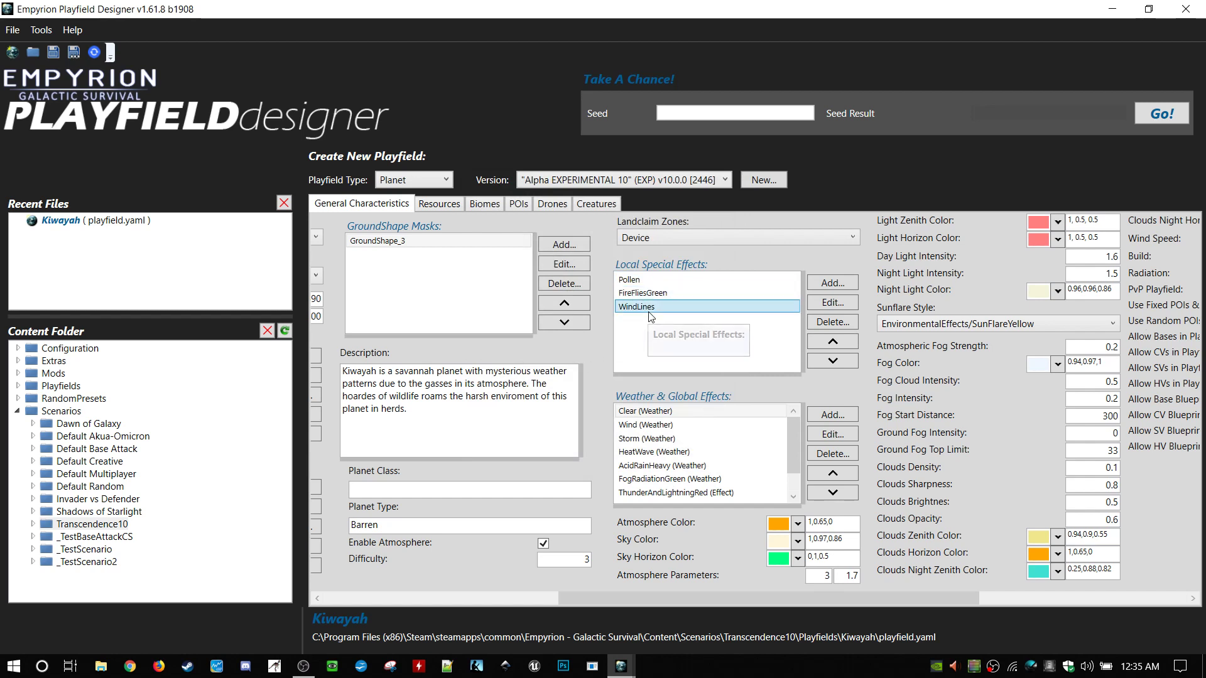
- Recheck the WindLines local special effect's biome, time period and height settings, and close it without changes
{"action": "double_click", "coordinate": [660, 306]}
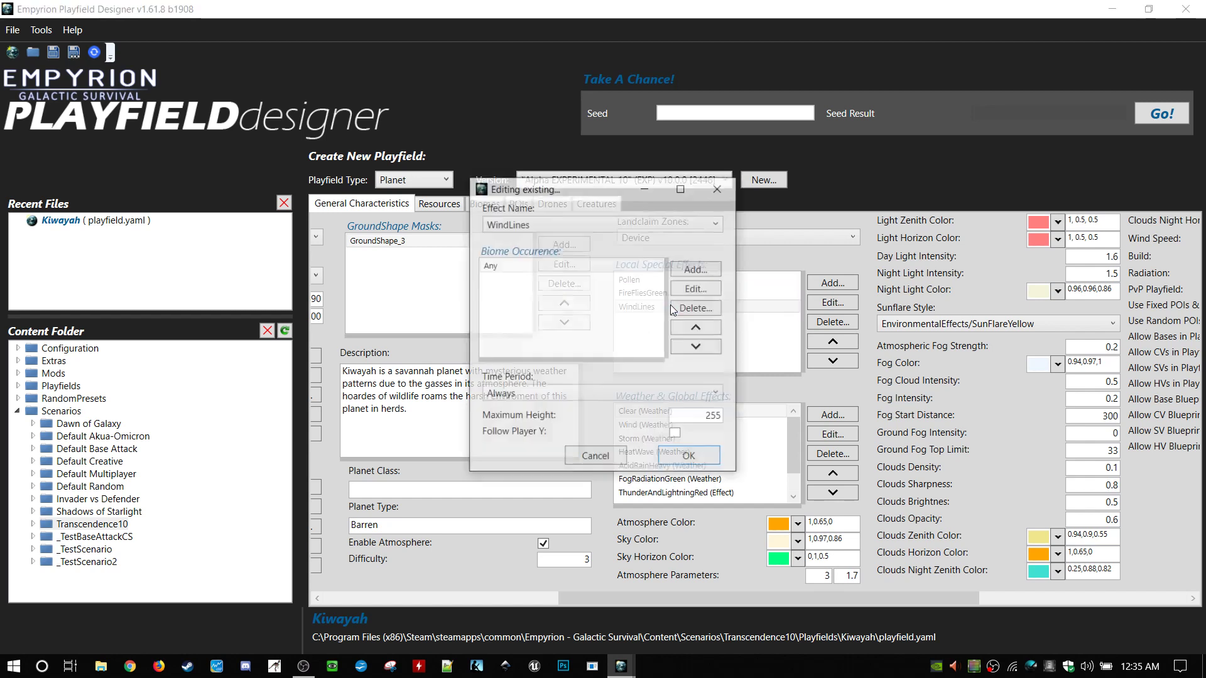
{"action": "left_click", "coordinate": [600, 463]}
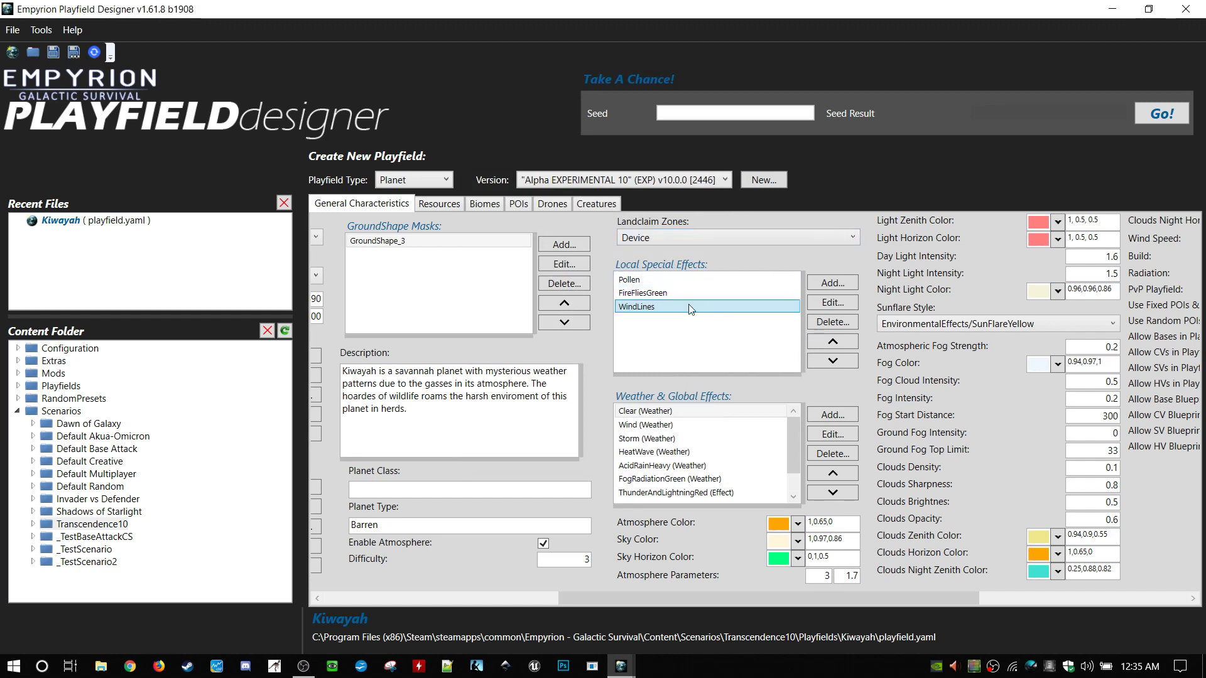
- Review the Initial Delay, Delay and Lifetime settings of the Clear weather entry
{"action": "left_click_drag", "start_coordinate": [790, 440], "coordinate": [741, 388]}
{"action": "left_click", "coordinate": [677, 412]}
{"action": "double_click", "coordinate": [678, 416]}
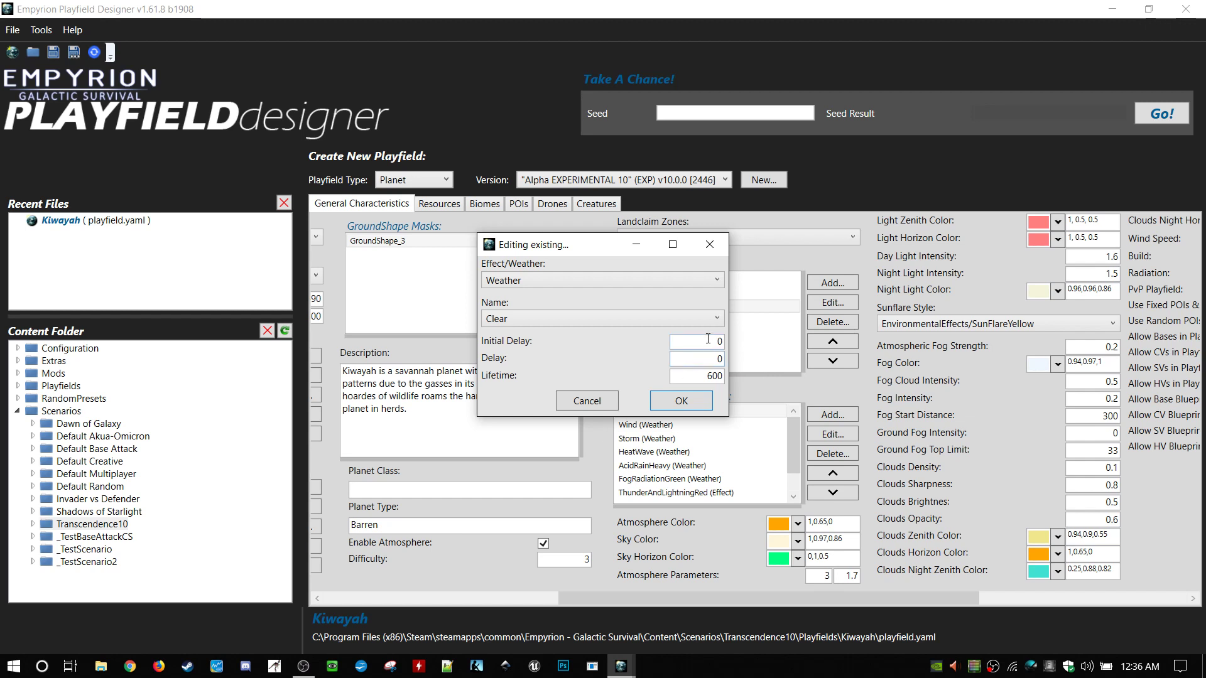
{"action": "left_click", "coordinate": [709, 356]}
{"action": "left_click", "coordinate": [690, 375]}
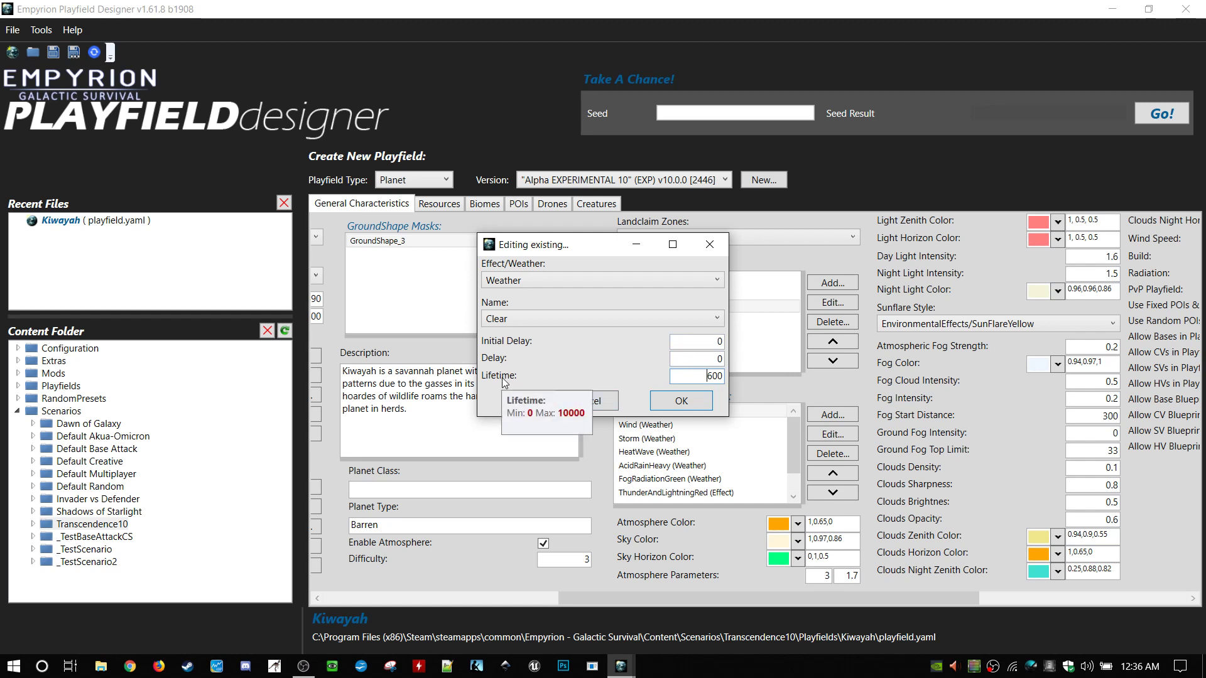
{"action": "double_click", "coordinate": [709, 376]}
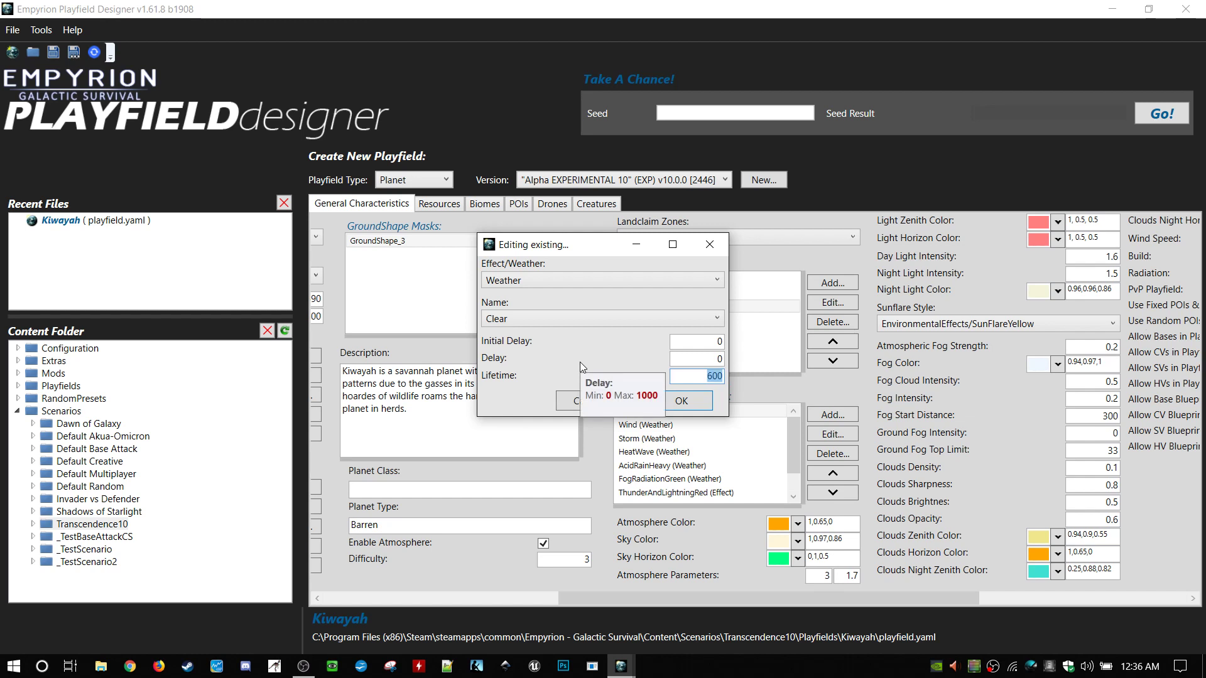
{"action": "left_click", "coordinate": [699, 406]}
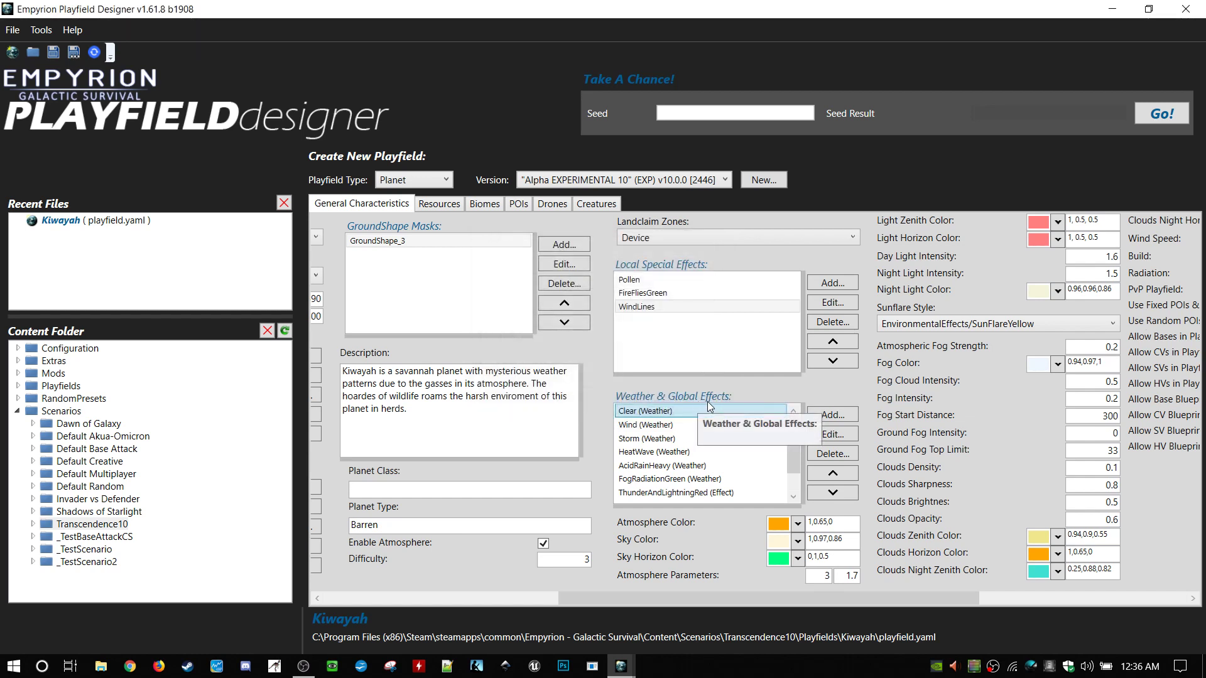
- Set the Lifetime of the Clear weather entry to 600
{"action": "double_click", "coordinate": [694, 412]}
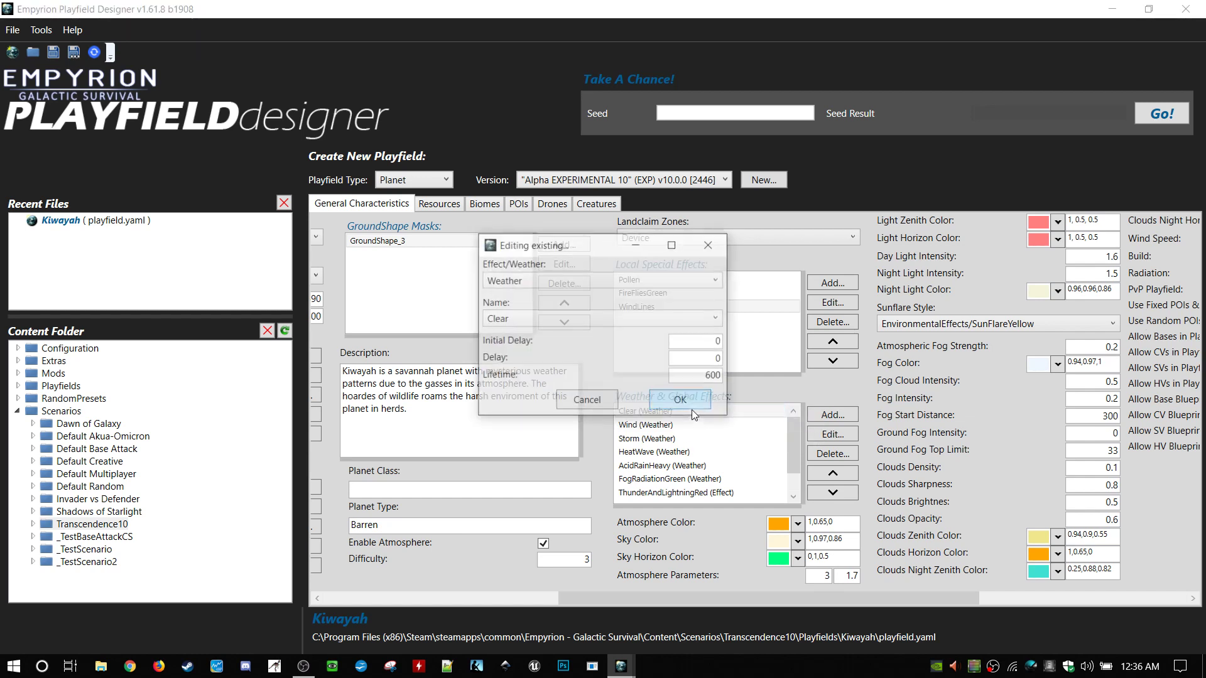
{"action": "double_click", "coordinate": [697, 376]}
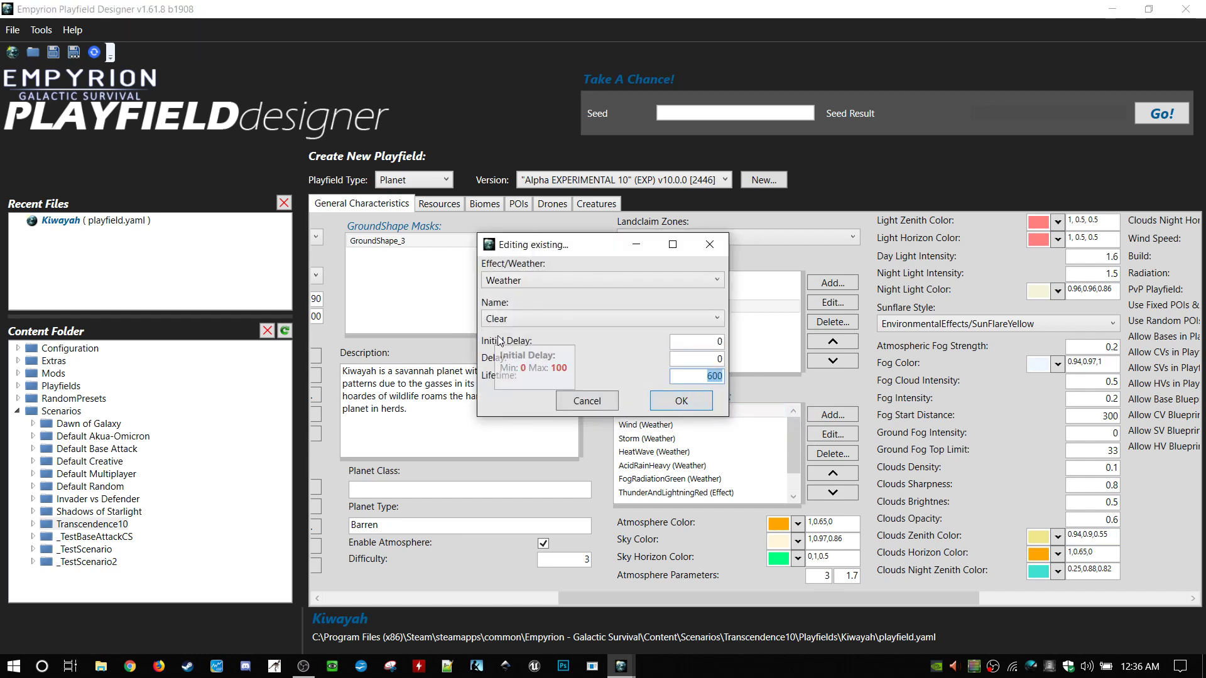
{"action": "type", "text": "600"}
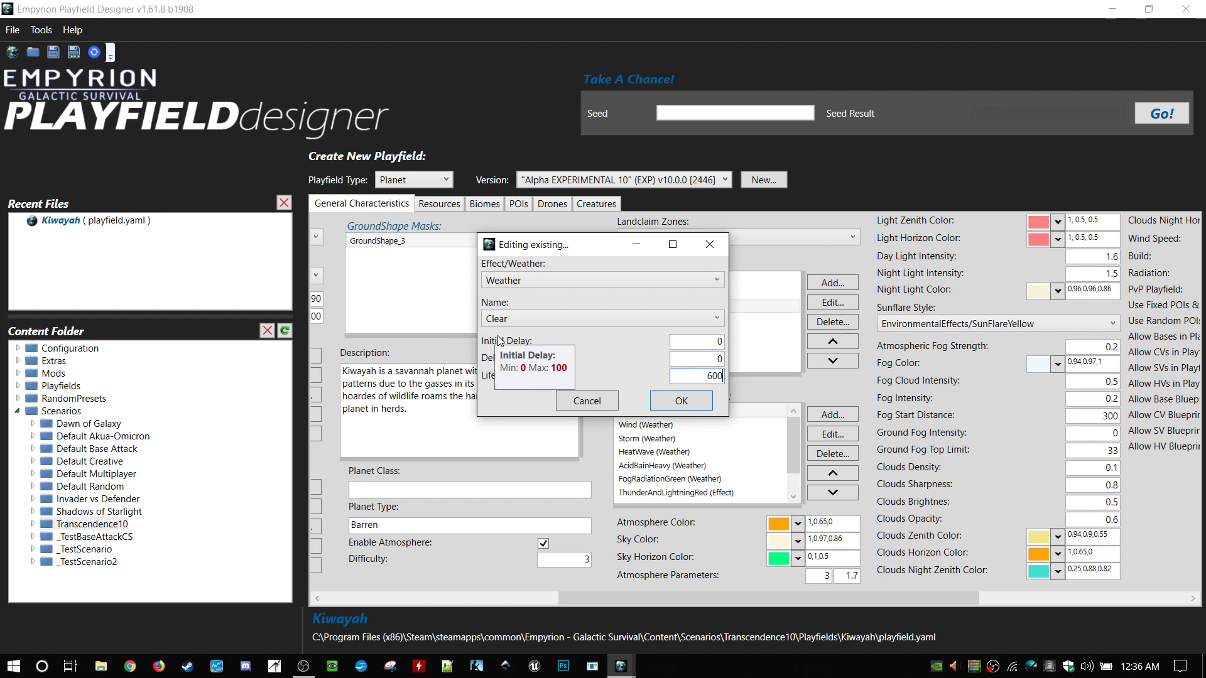
{"action": "left_click", "coordinate": [655, 396]}
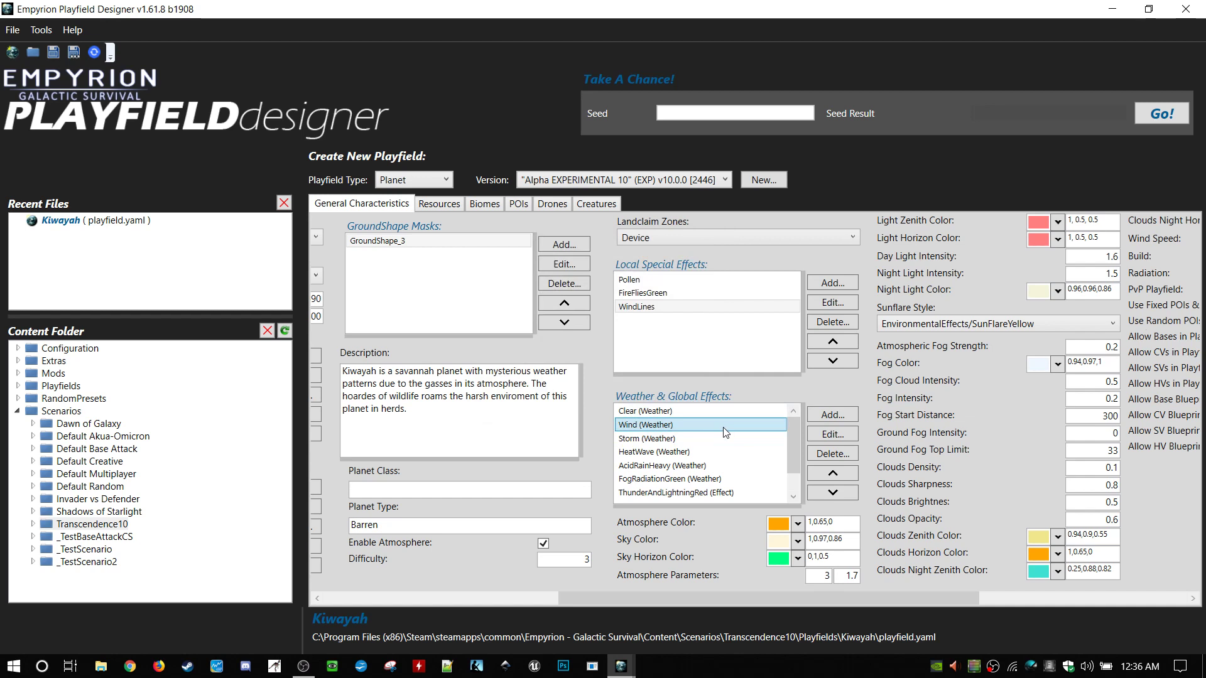
- Review the AcidRainHeavy weather entry's delay and lifetime settings and close it without changes
{"action": "left_click", "coordinate": [690, 468]}
{"action": "double_click", "coordinate": [690, 468]}
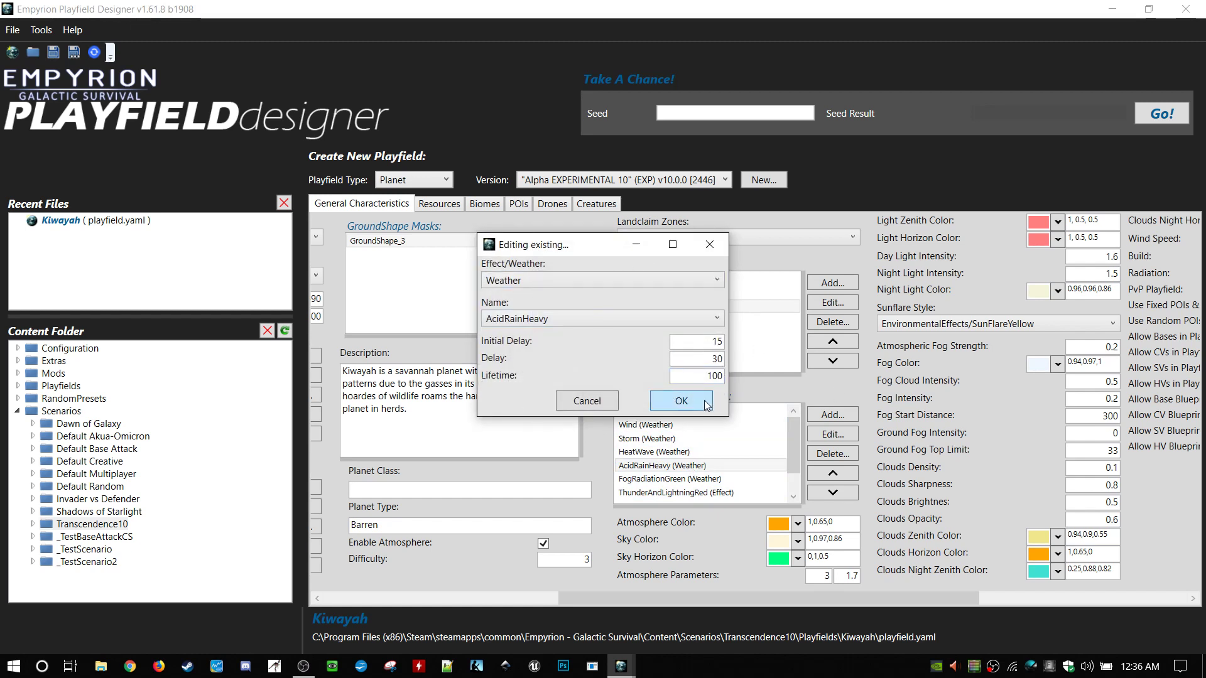
{"action": "left_click", "coordinate": [704, 377]}
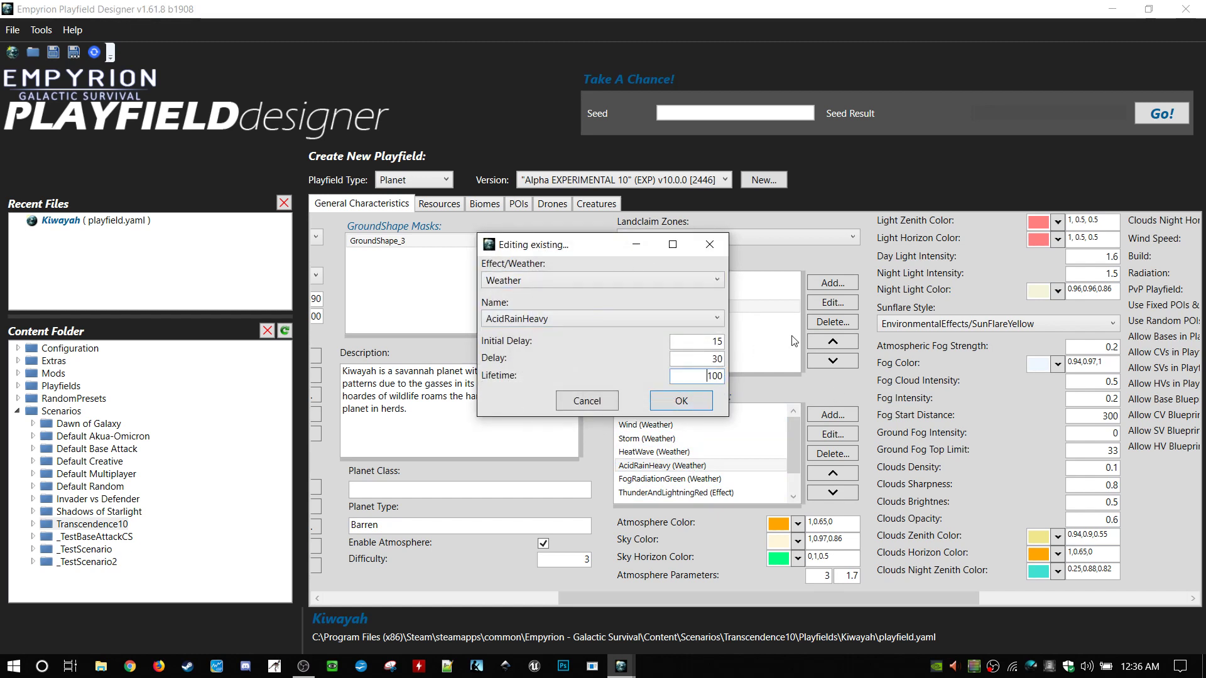
{"action": "left_click", "coordinate": [608, 401]}
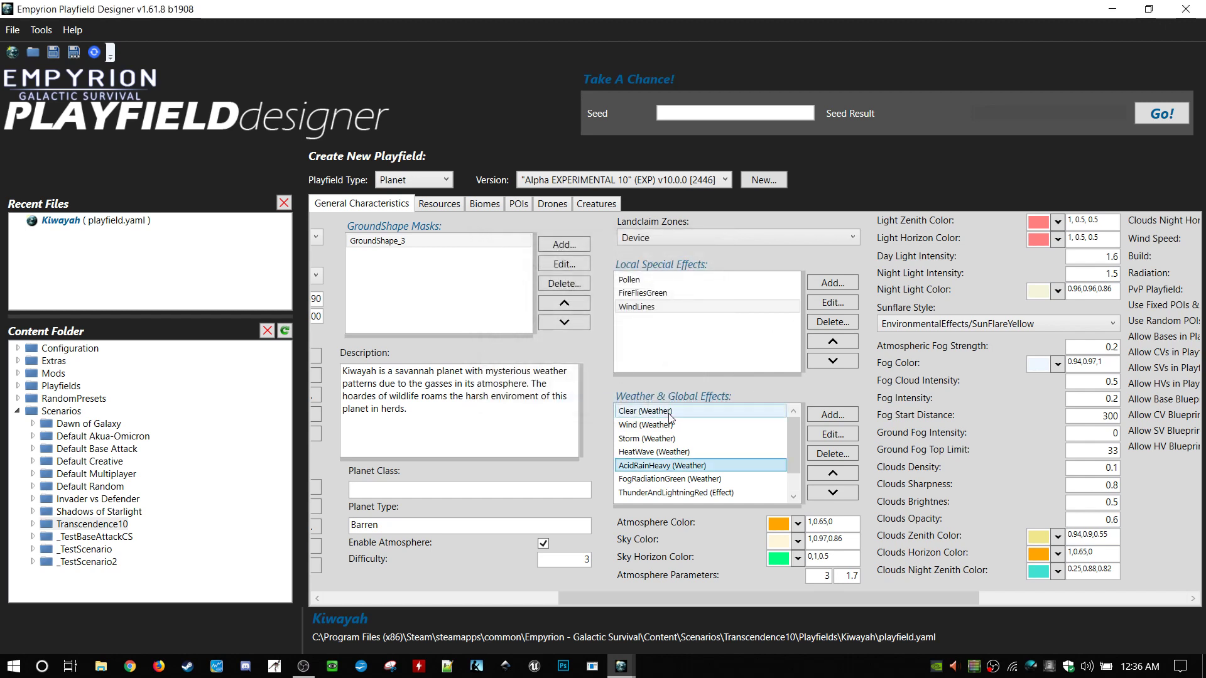
- Review the delay and lifetime settings of the Wind, Storm and HeatWave weather entries
{"action": "double_click", "coordinate": [671, 424]}
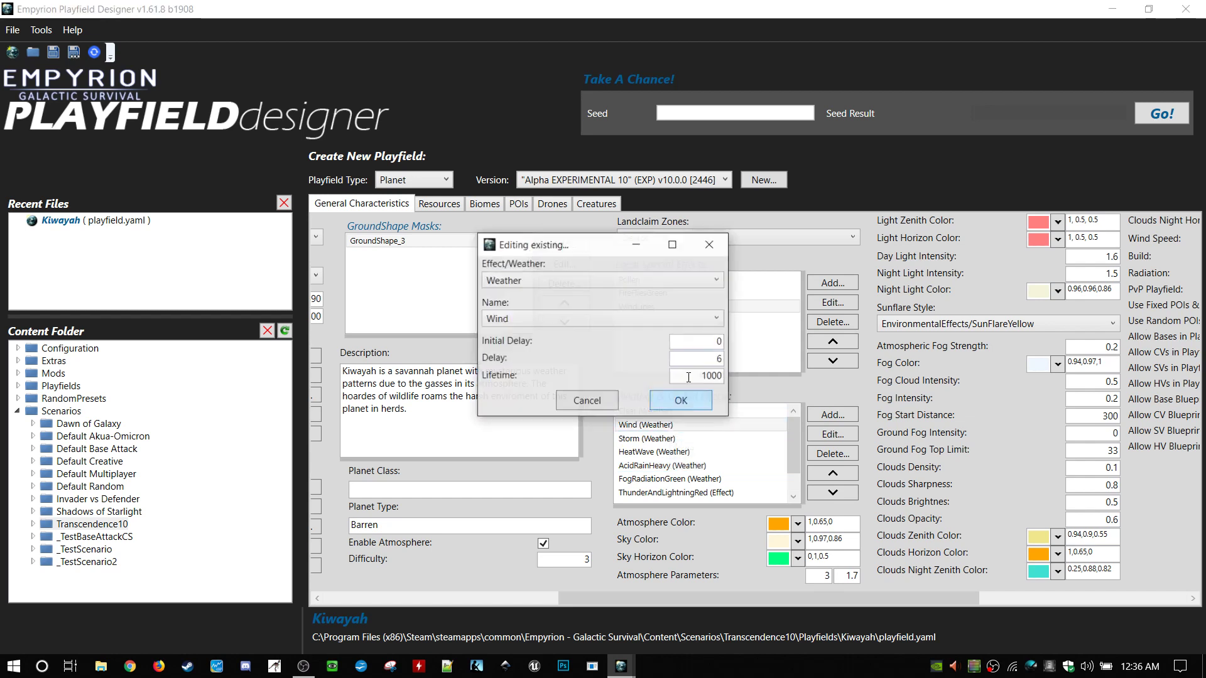
{"action": "left_click", "coordinate": [678, 407]}
{"action": "double_click", "coordinate": [685, 439]}
{"action": "left_click", "coordinate": [710, 343]}
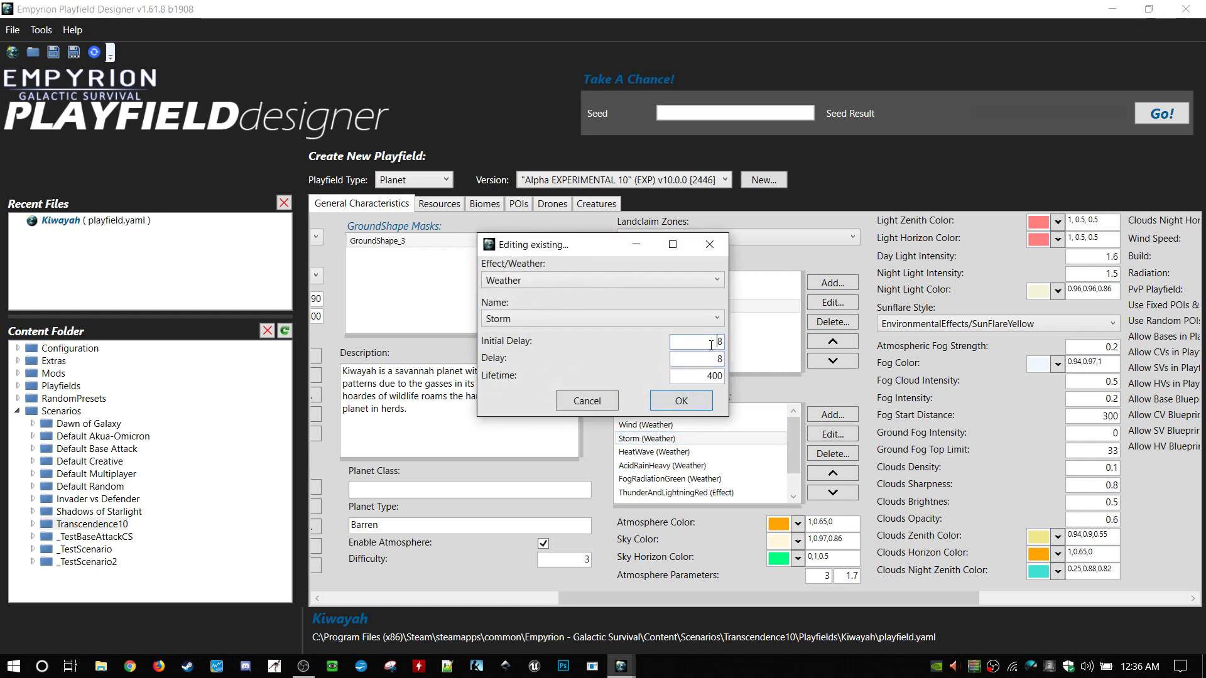
{"action": "left_click", "coordinate": [709, 358]}
{"action": "left_click", "coordinate": [697, 402]}
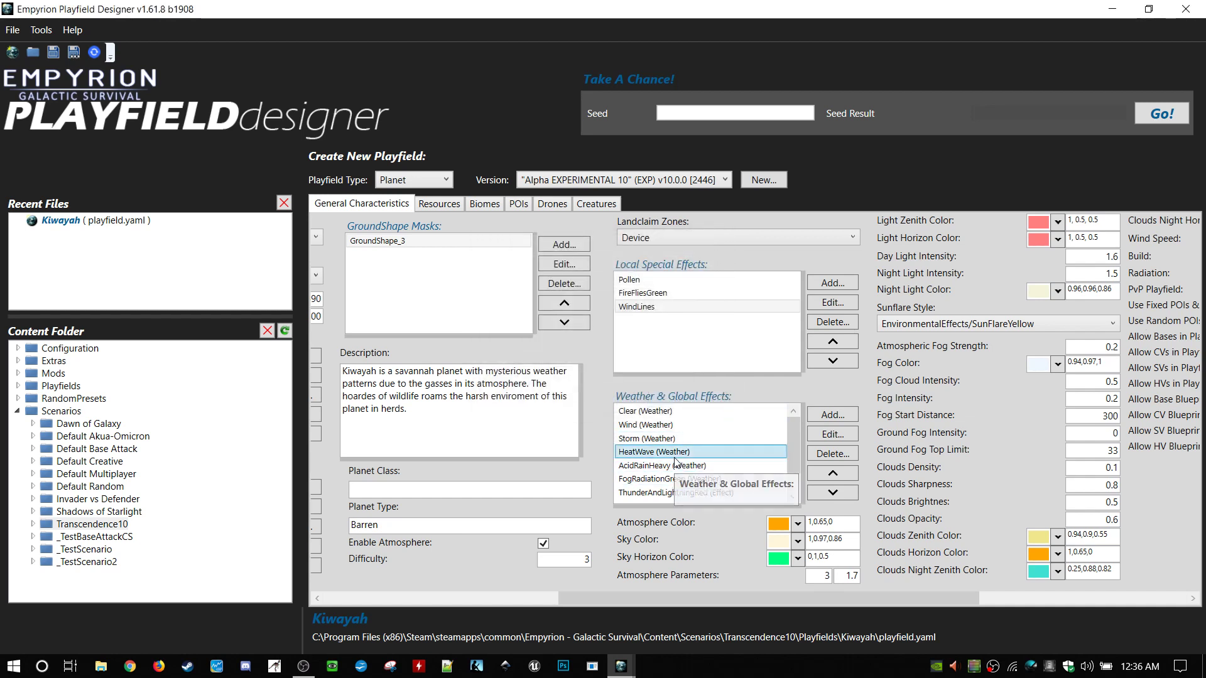
{"action": "double_click", "coordinate": [665, 452]}
{"action": "left_click", "coordinate": [681, 402]}
{"action": "left_click", "coordinate": [686, 466]}
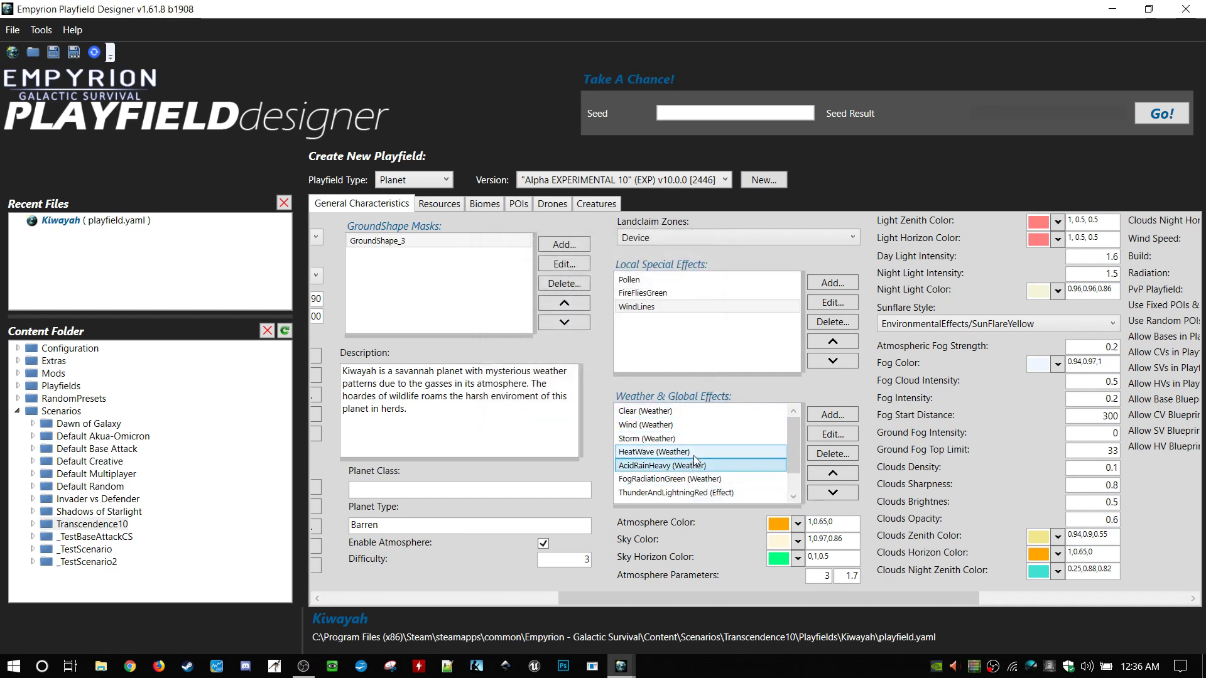
- Examine the first ThunderAndLightningRed global effect, including its biome choice, time, distance and spawn height, without changing it
{"action": "scroll", "coordinate": [701, 455], "scroll_direction": "down", "scroll_amount": 1}
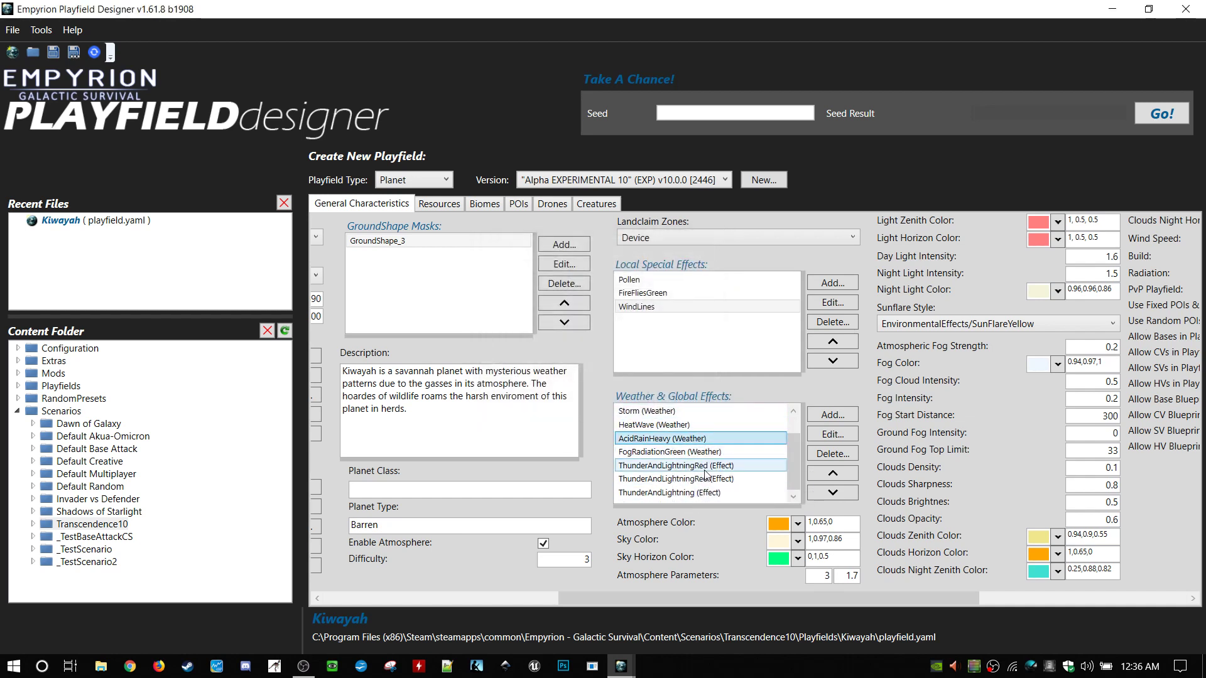
{"action": "double_click", "coordinate": [705, 467]}
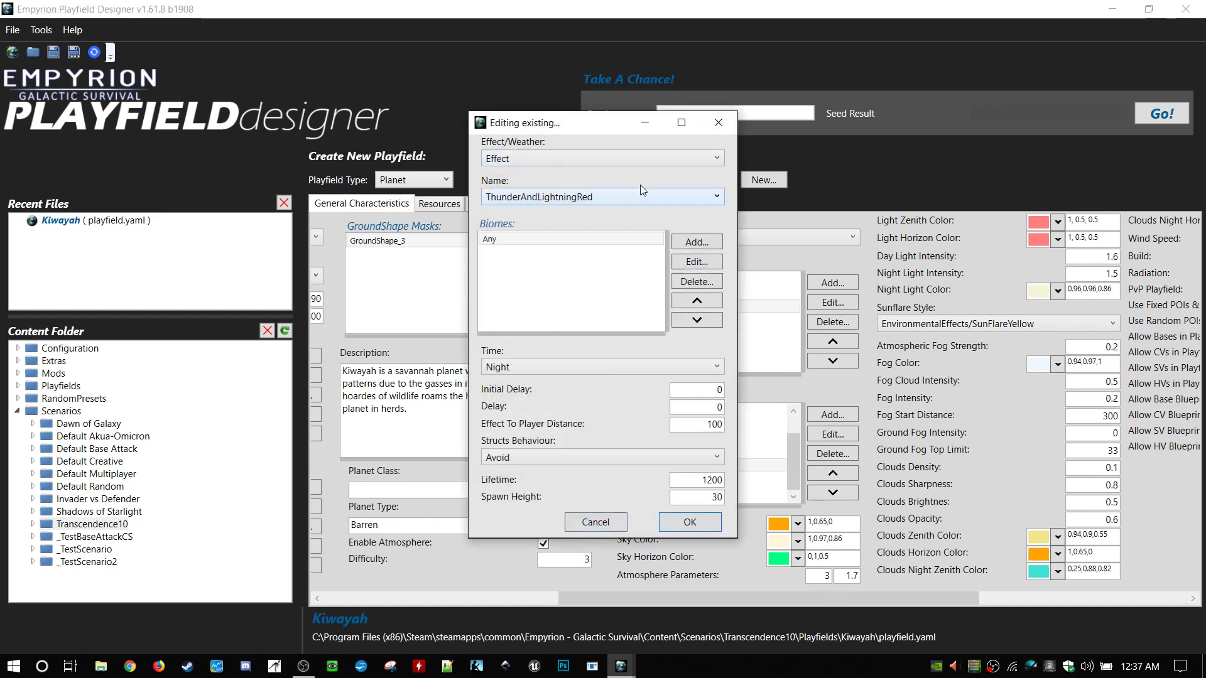
{"action": "left_click", "coordinate": [595, 522]}
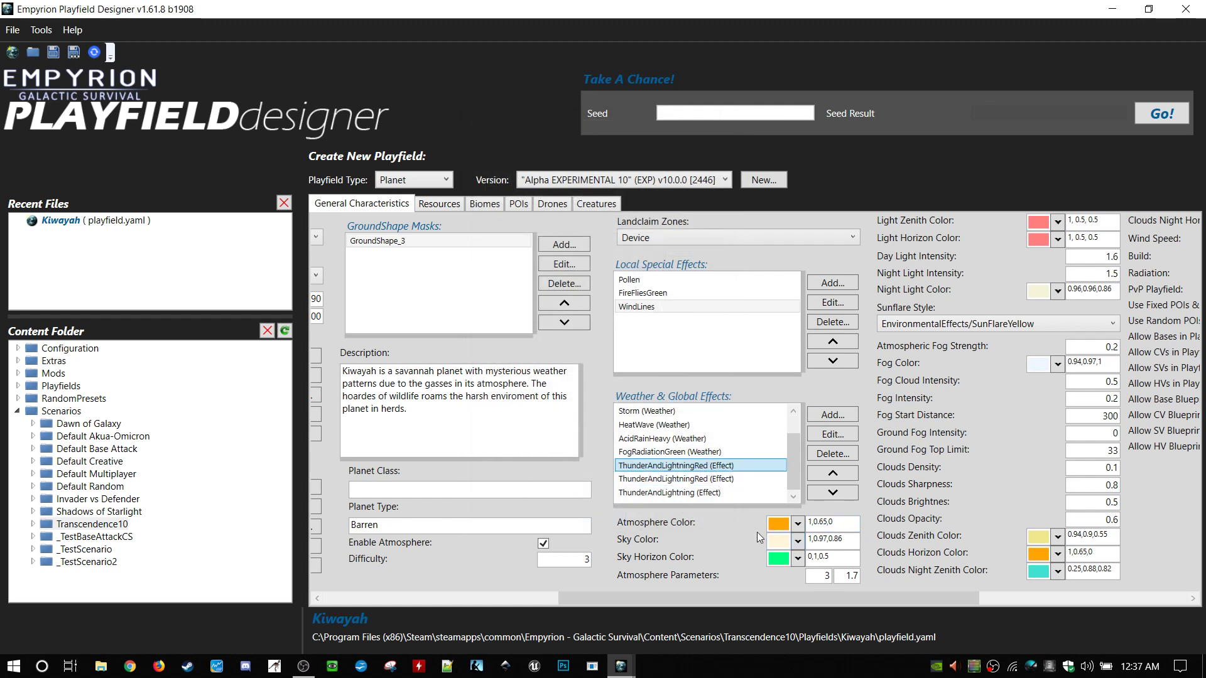
{"action": "left_click", "coordinate": [682, 481]}
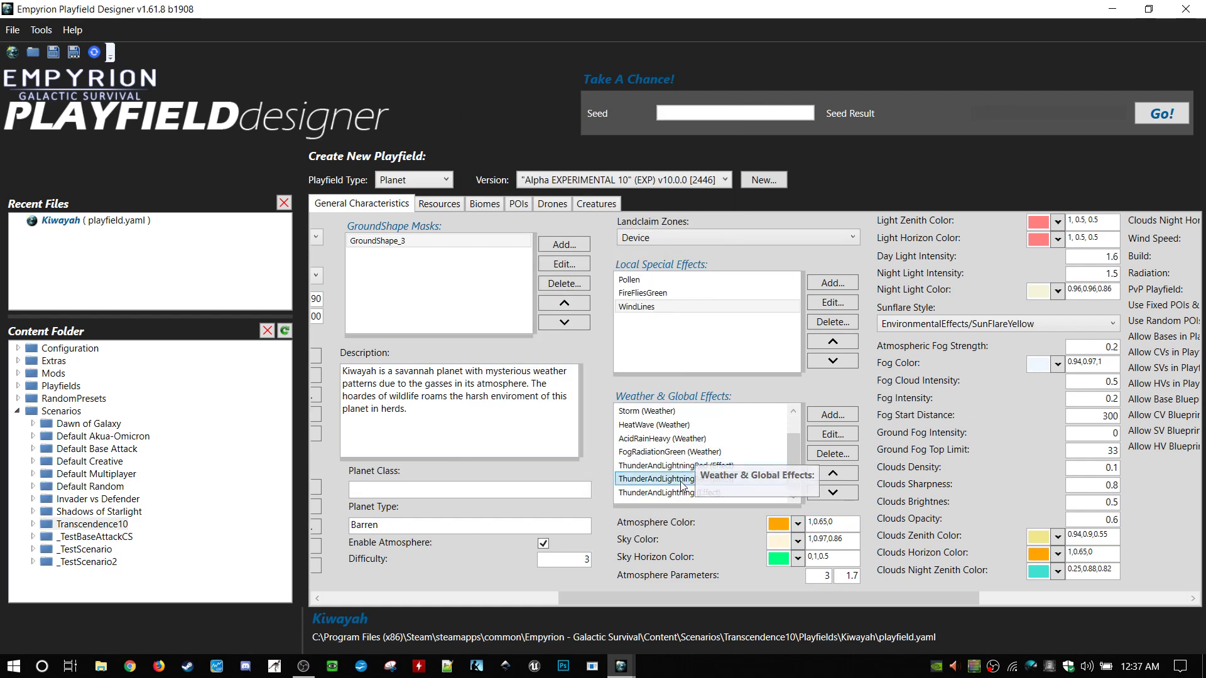
{"action": "double_click", "coordinate": [678, 466]}
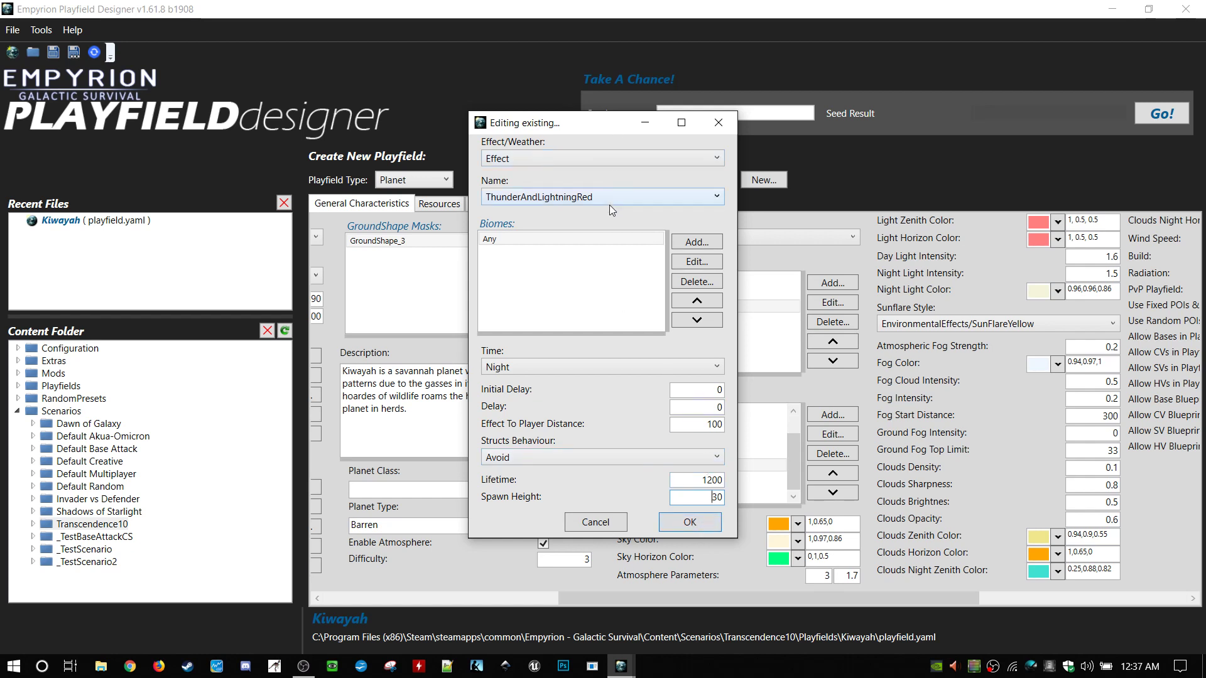
{"action": "double_click", "coordinate": [610, 239]}
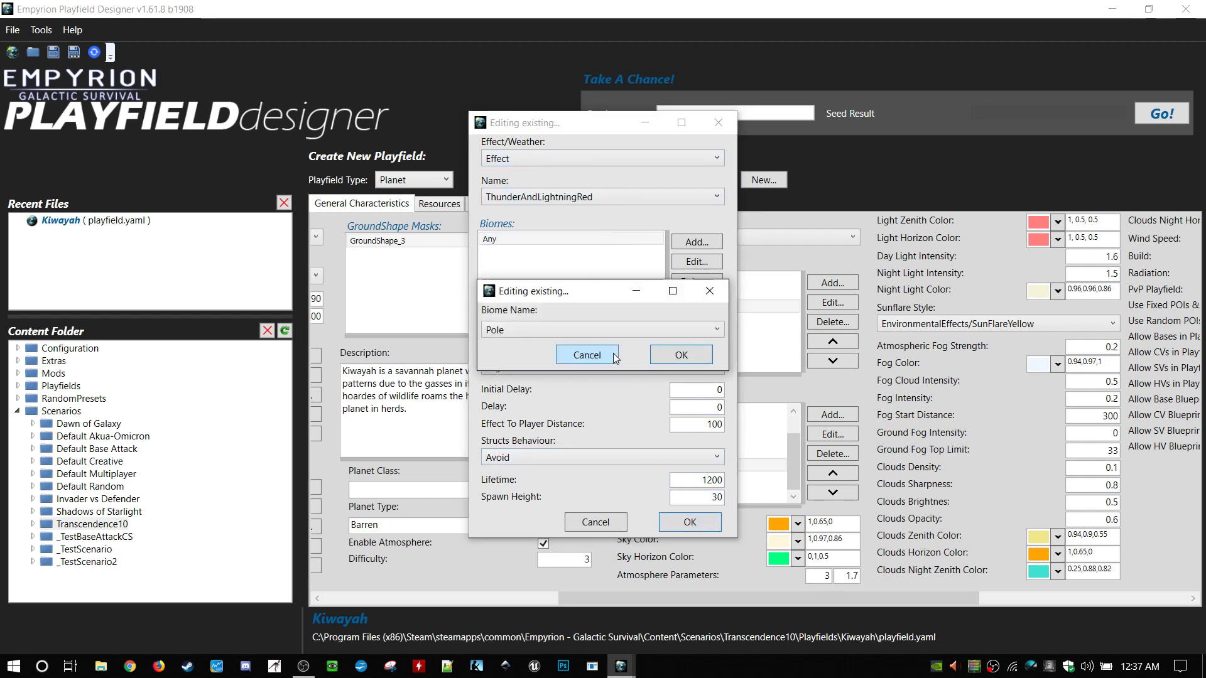
{"action": "left_click", "coordinate": [587, 503]}
{"action": "left_click", "coordinate": [595, 522]}
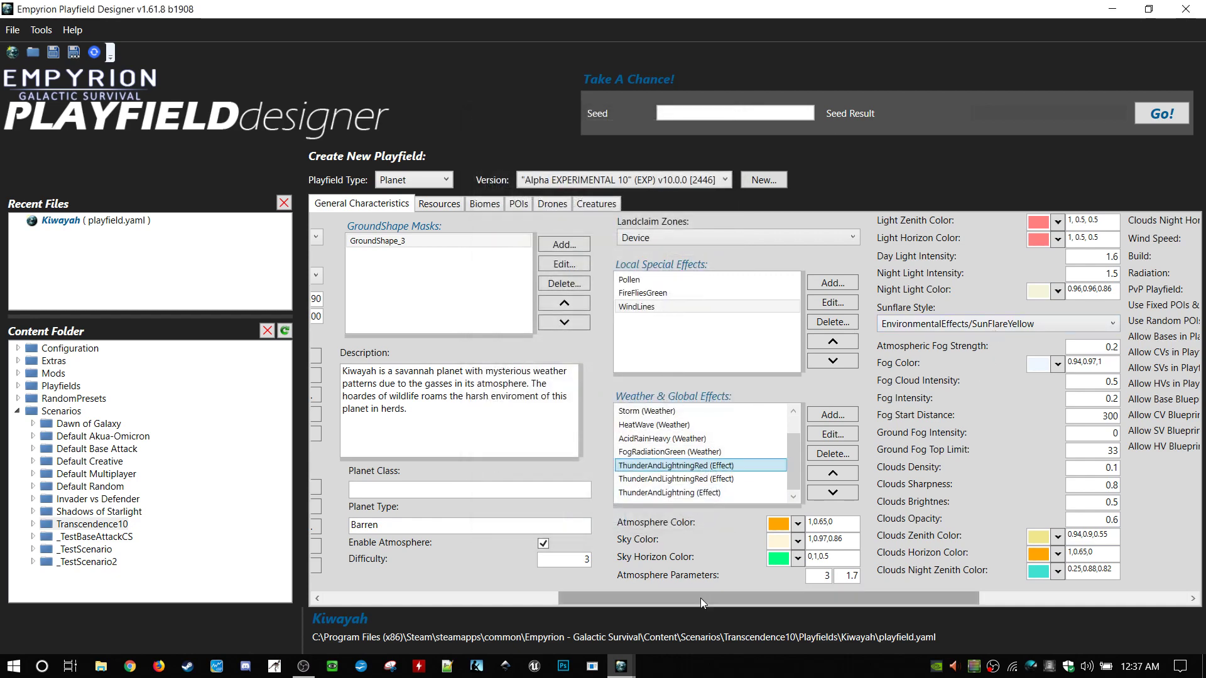
- Review the planet's atmosphere, light, fog and cloud settings, the playfield permissions and the Instance Data options
{"action": "left_click_drag", "start_coordinate": [712, 597], "coordinate": [797, 597]}
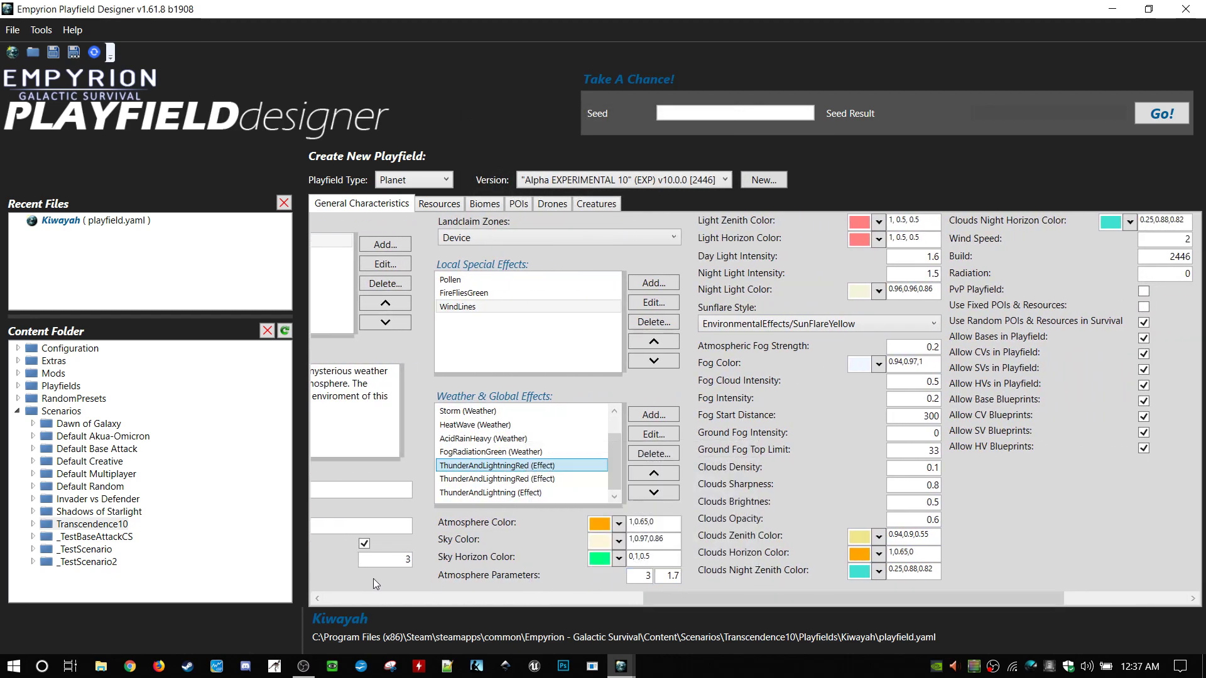
{"action": "mouse_move", "coordinate": [478, 577]}
{"action": "left_click_drag", "start_coordinate": [702, 599], "coordinate": [812, 599]}
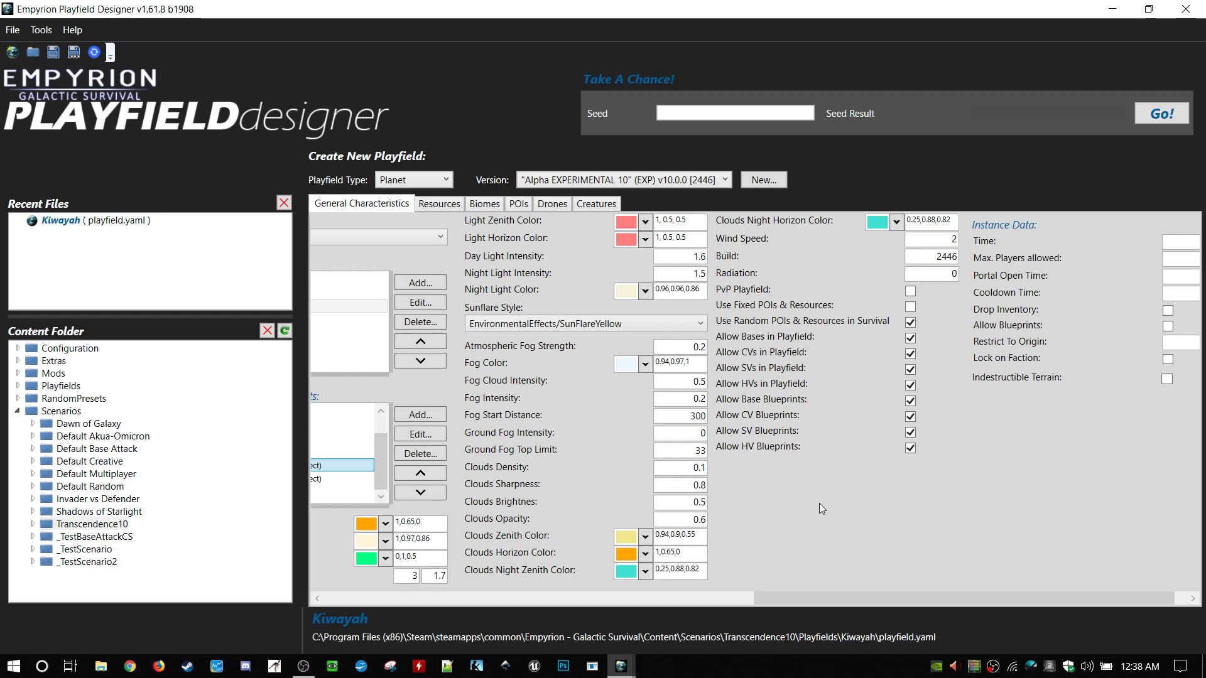
{"action": "left_click_drag", "start_coordinate": [821, 601], "coordinate": [842, 601]}
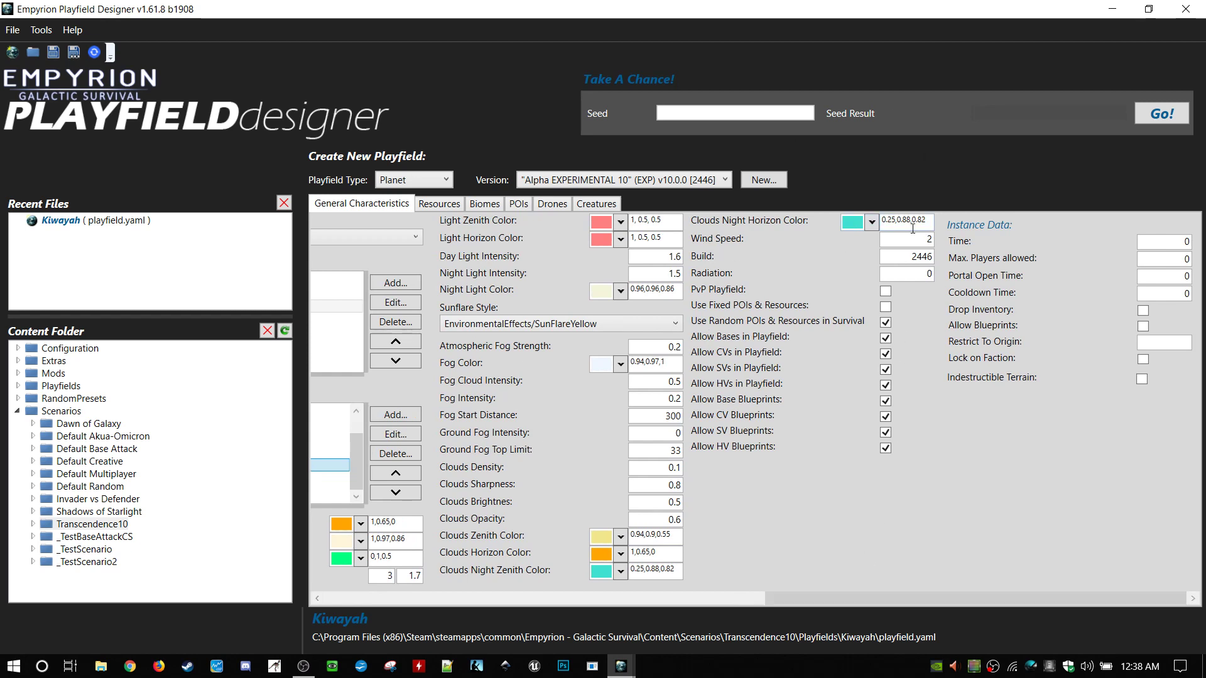
- Examine the planet's Wind Speed, Build and Radiation values without changing them
{"action": "left_click", "coordinate": [900, 251]}
{"action": "left_click_drag", "start_coordinate": [912, 259], "coordinate": [944, 259]}
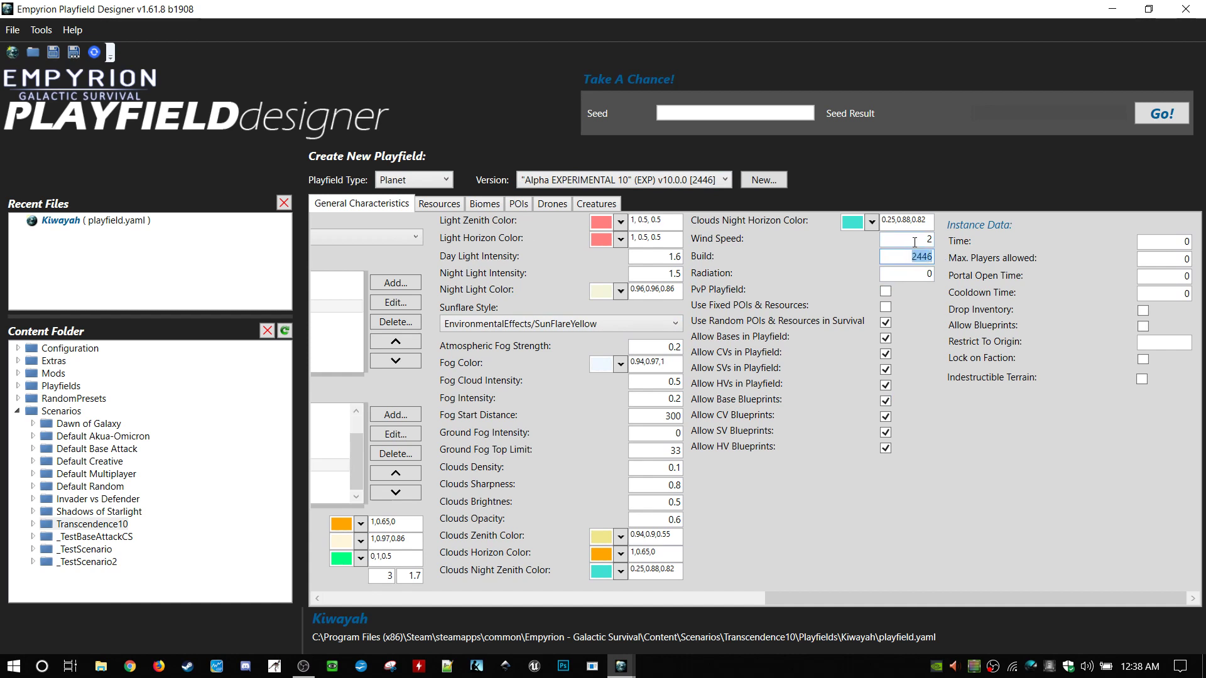
{"action": "left_click", "coordinate": [915, 241]}
{"action": "left_click", "coordinate": [909, 253]}
{"action": "key", "text": "shift+Tab"}
{"action": "left_click", "coordinate": [906, 275]}
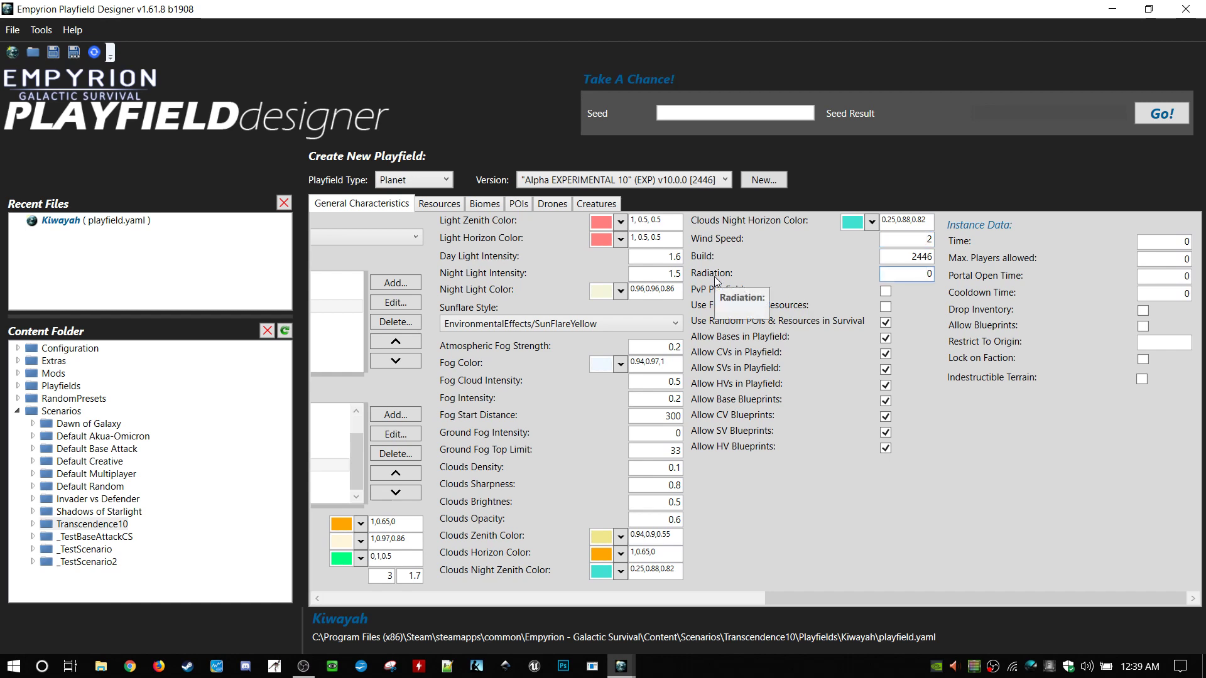
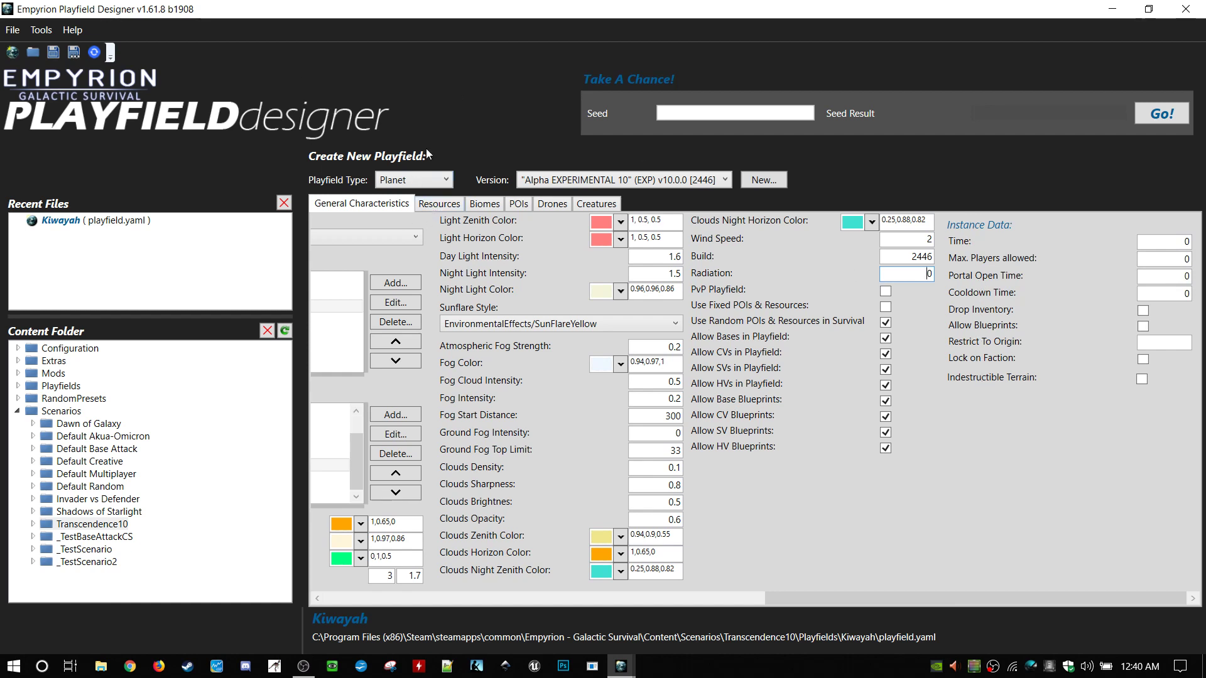
- Review the planet's resource lists and the Iron meteor resource's drop behaviour, threshold and amount
{"action": "left_click", "coordinate": [443, 208]}
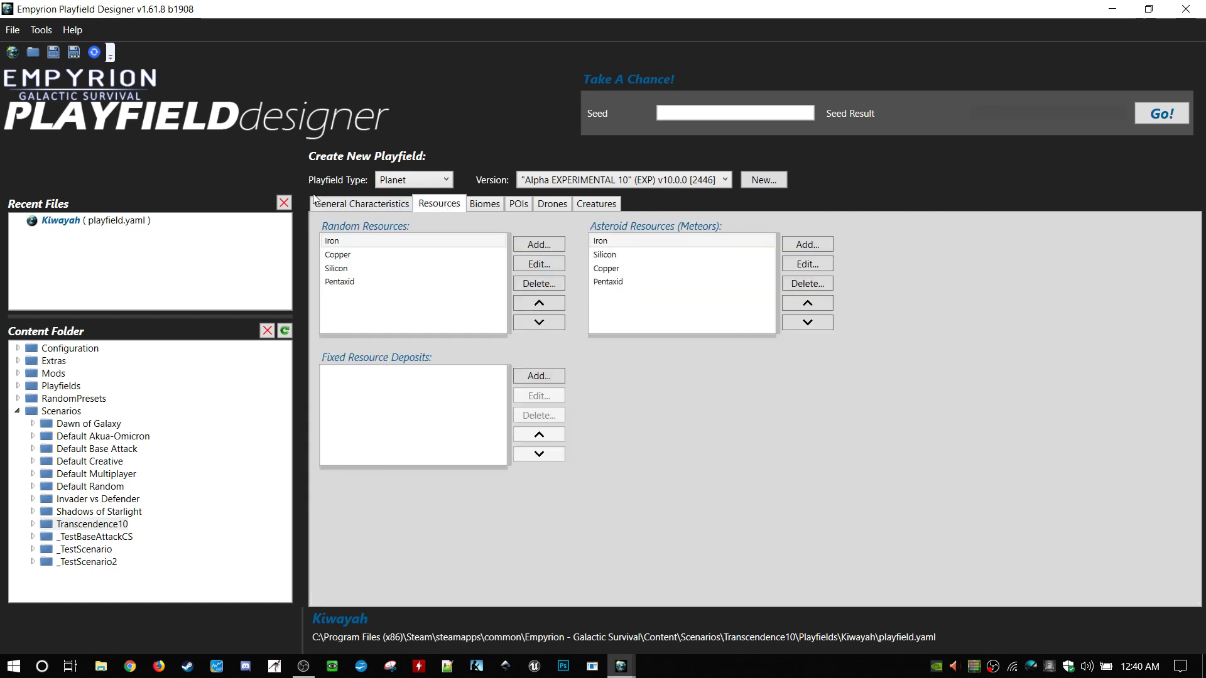
{"action": "mouse_move", "coordinate": [349, 250]}
{"action": "mouse_move", "coordinate": [382, 279]}
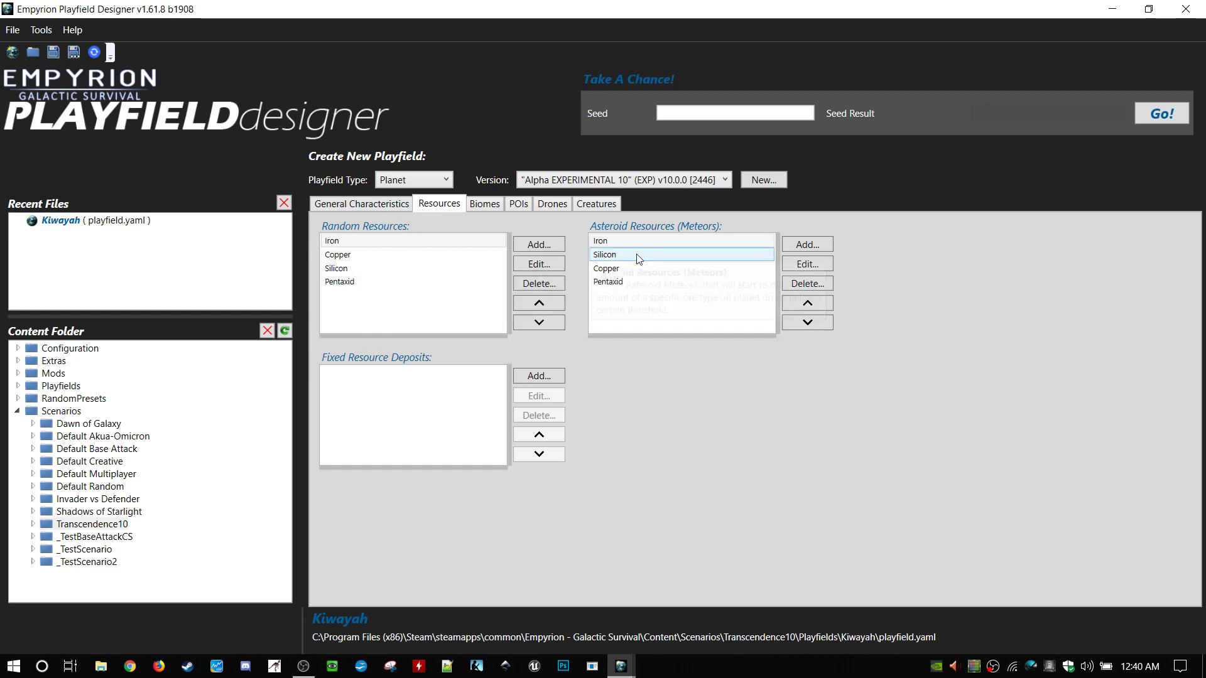
{"action": "mouse_move", "coordinate": [667, 241]}
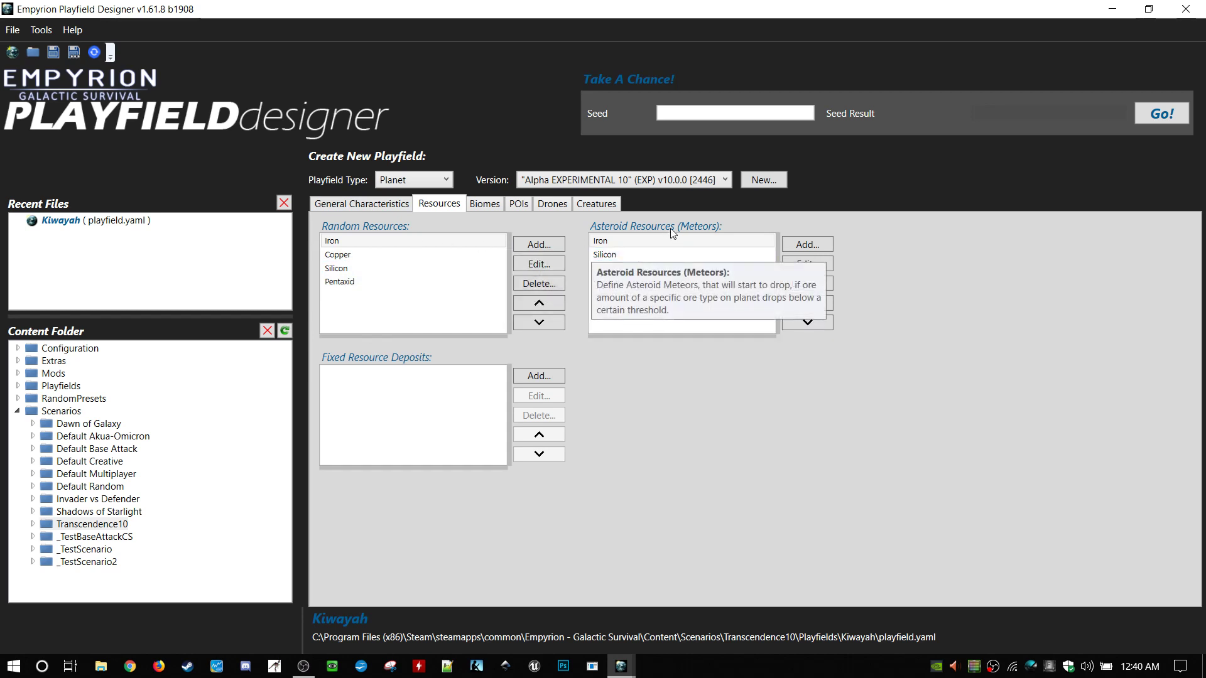
{"action": "double_click", "coordinate": [636, 241]}
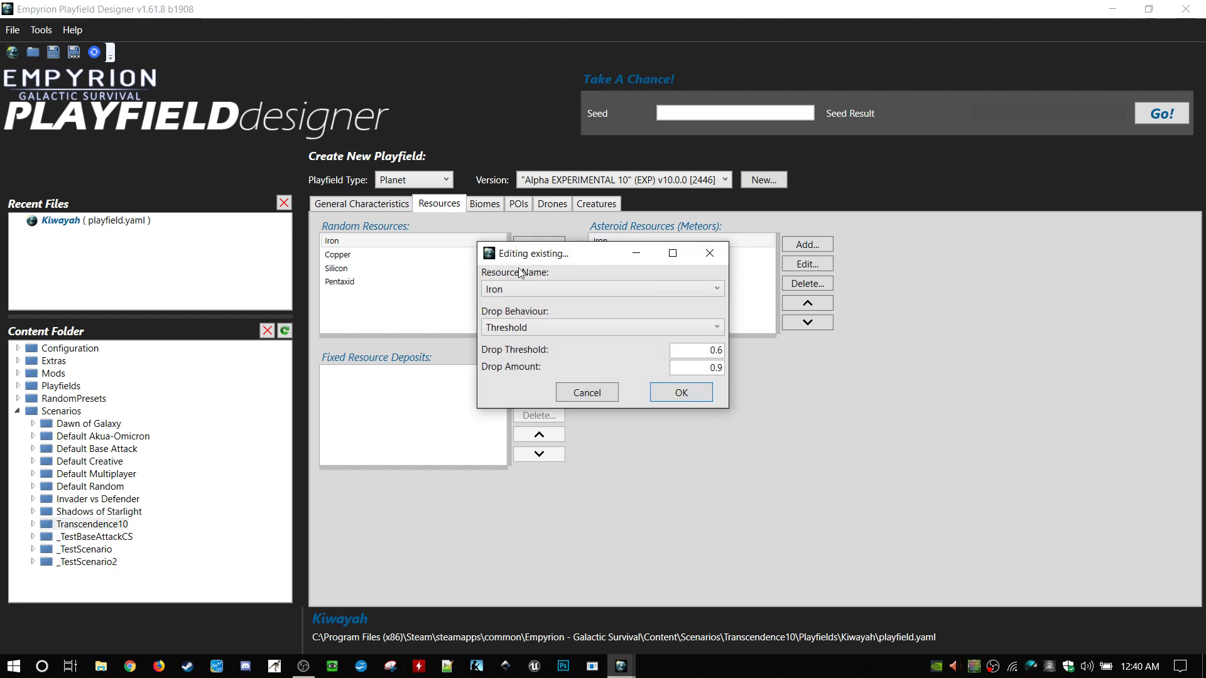
{"action": "left_click", "coordinate": [667, 389]}
- Open the Iron random resource's settings and examine its minimum and maximum count
{"action": "double_click", "coordinate": [375, 238]}
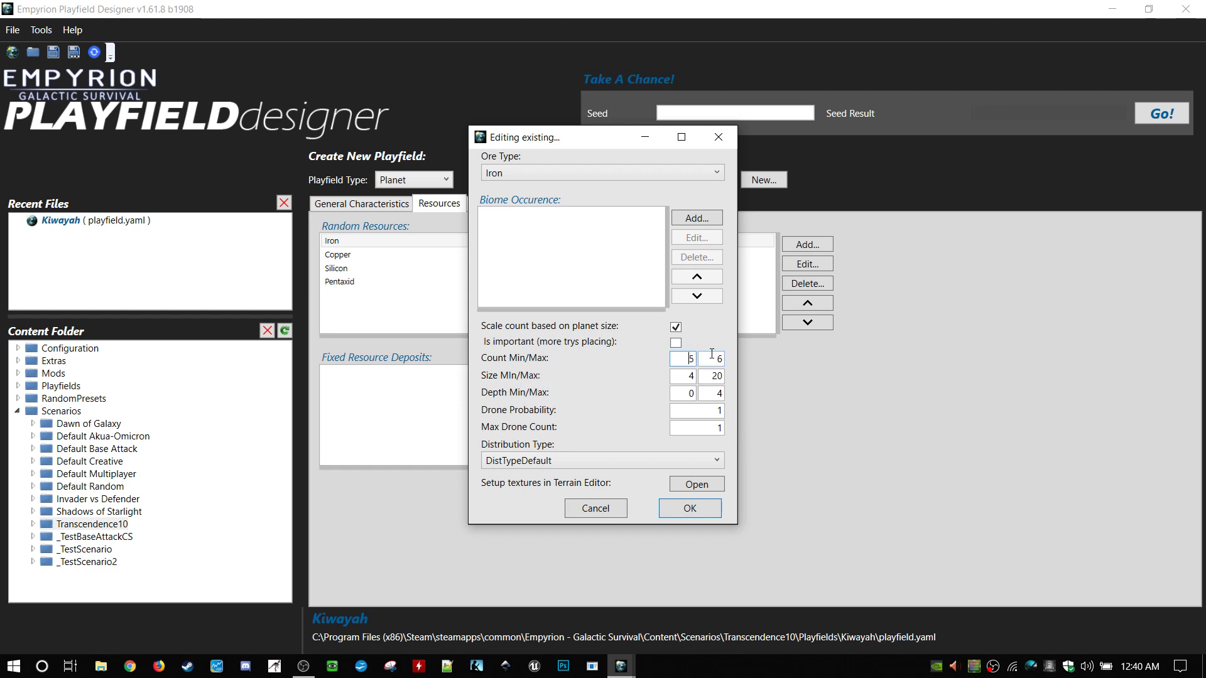
{"action": "left_click_drag", "start_coordinate": [678, 358], "coordinate": [720, 357]}
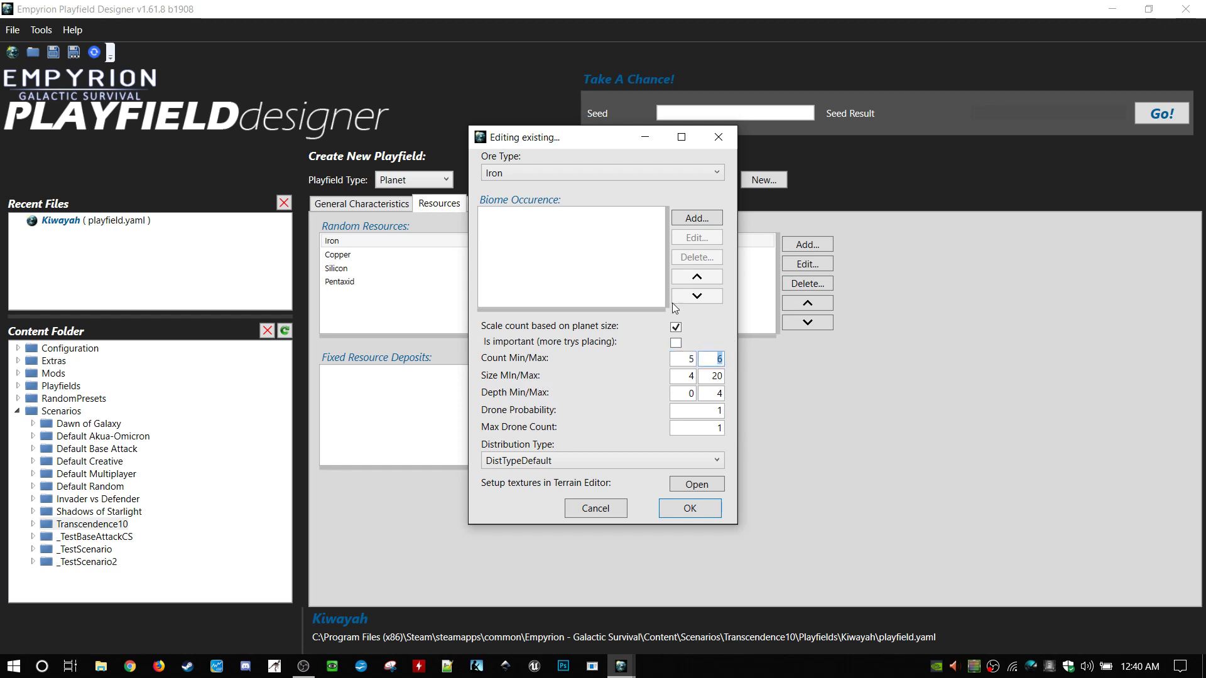
{"action": "left_click", "coordinate": [687, 358]}
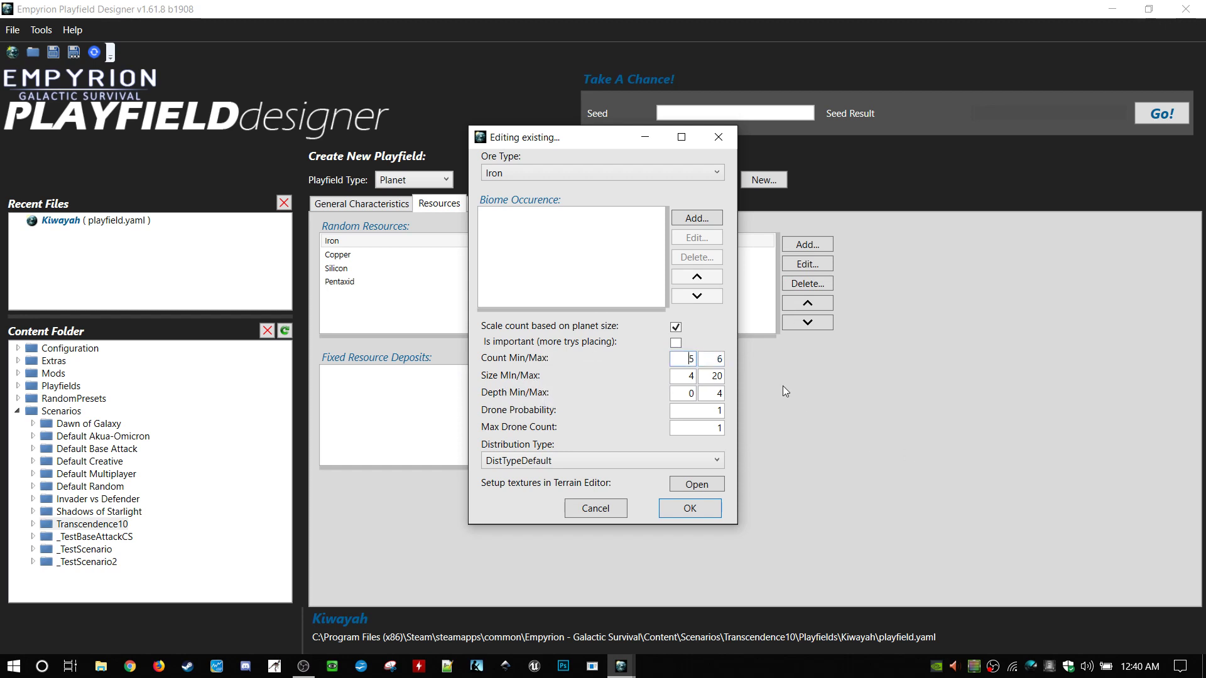
{"action": "mouse_move", "coordinate": [587, 365]}
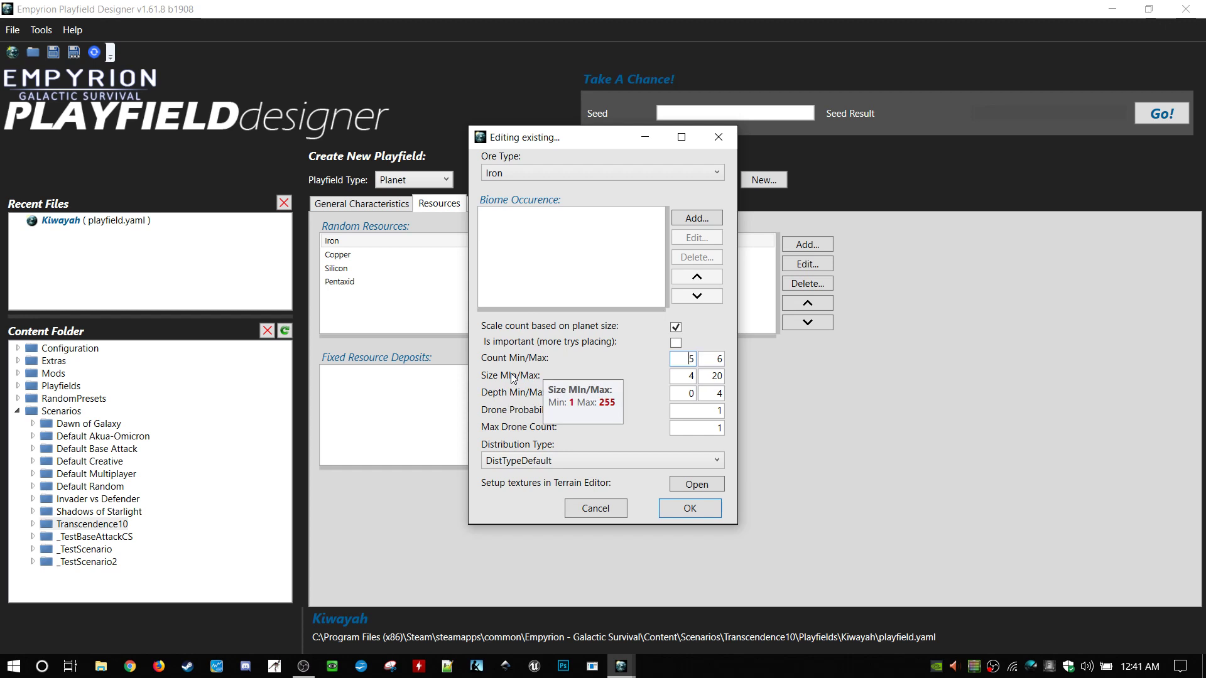
- Examine the Iron random resource's Size and Depth ranges and its Drone Probability, keeping their values
{"action": "left_click", "coordinate": [711, 377]}
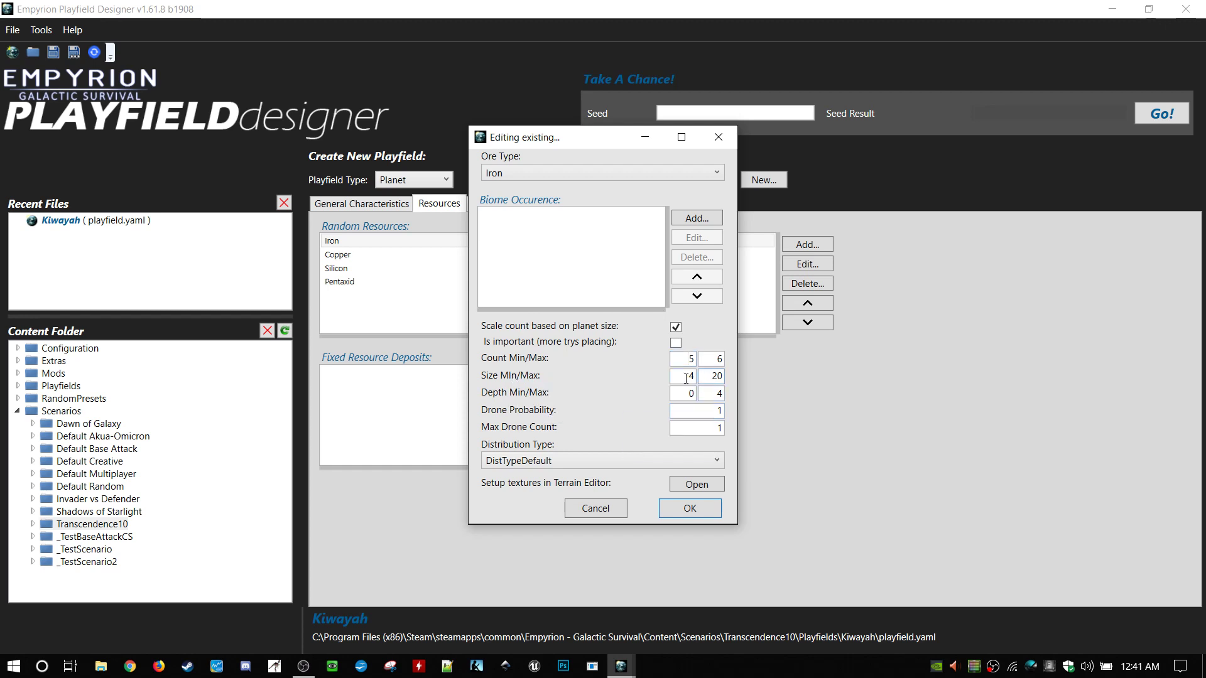
{"action": "left_click", "coordinate": [687, 377]}
{"action": "key", "text": "Tab"}
{"action": "key", "text": "shift+Tab"}
{"action": "left_click", "coordinate": [690, 376]}
{"action": "double_click", "coordinate": [714, 371]}
{"action": "left_click", "coordinate": [710, 379]}
{"action": "key", "text": "BackSpace"}
{"action": "type", "text": "0"}
{"action": "left_click", "coordinate": [680, 392]}
{"action": "left_click", "coordinate": [714, 411]}
- Try the DistTypeCylinder distribution for the Iron random resource with Max Radius 10 and Vertical Variance 15
{"action": "left_click", "coordinate": [572, 465]}
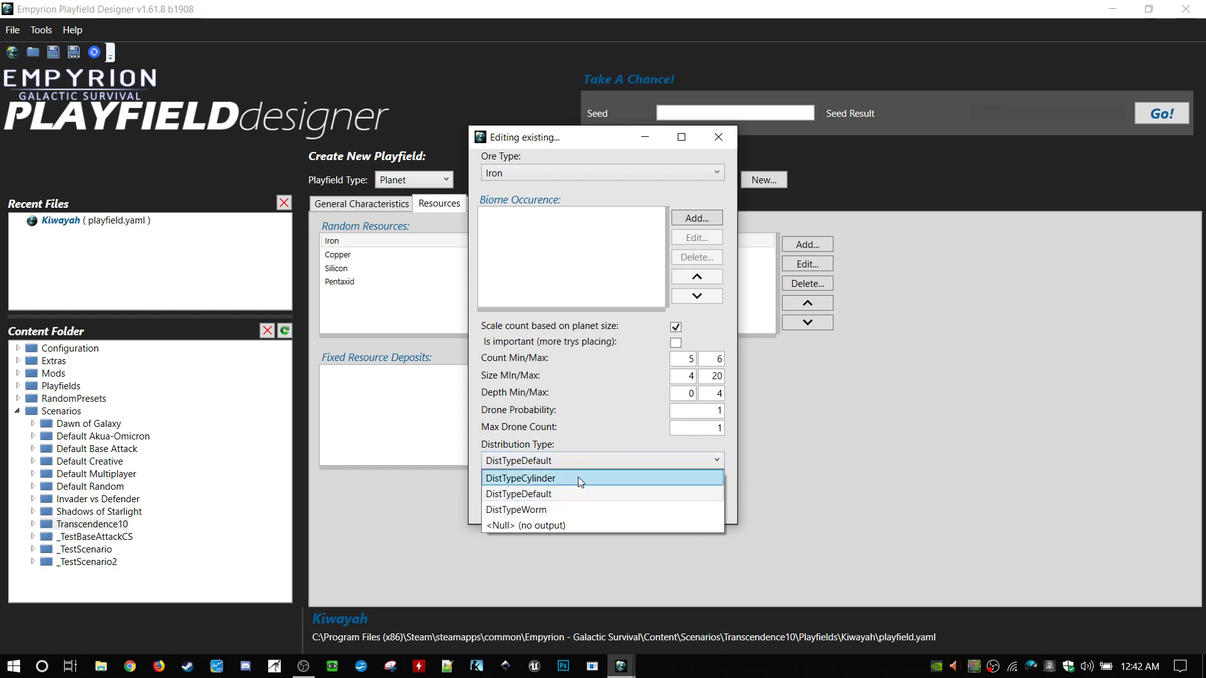
{"action": "left_click", "coordinate": [578, 479]}
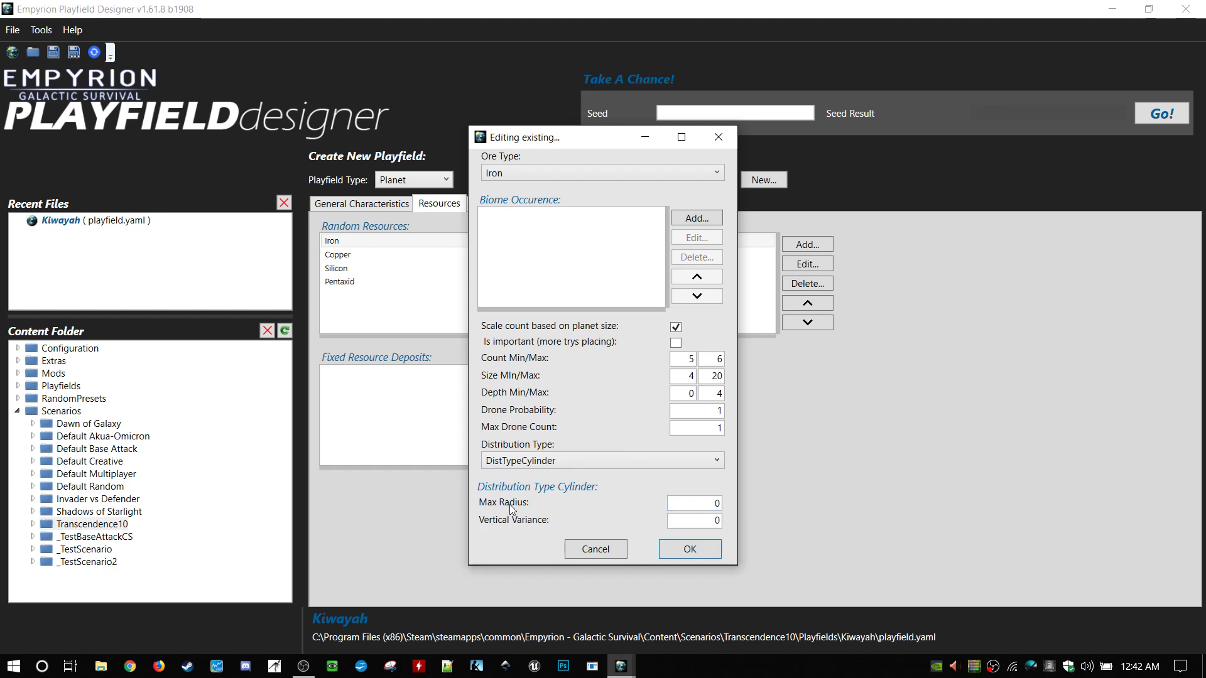
{"action": "left_click", "coordinate": [684, 509]}
{"action": "type", "text": "10"}
{"action": "key", "text": "Tab"}
{"action": "type", "text": "15"}
- Return the Iron random resource to the DistTypeDefault distribution and accept its settings
{"action": "left_click", "coordinate": [670, 462]}
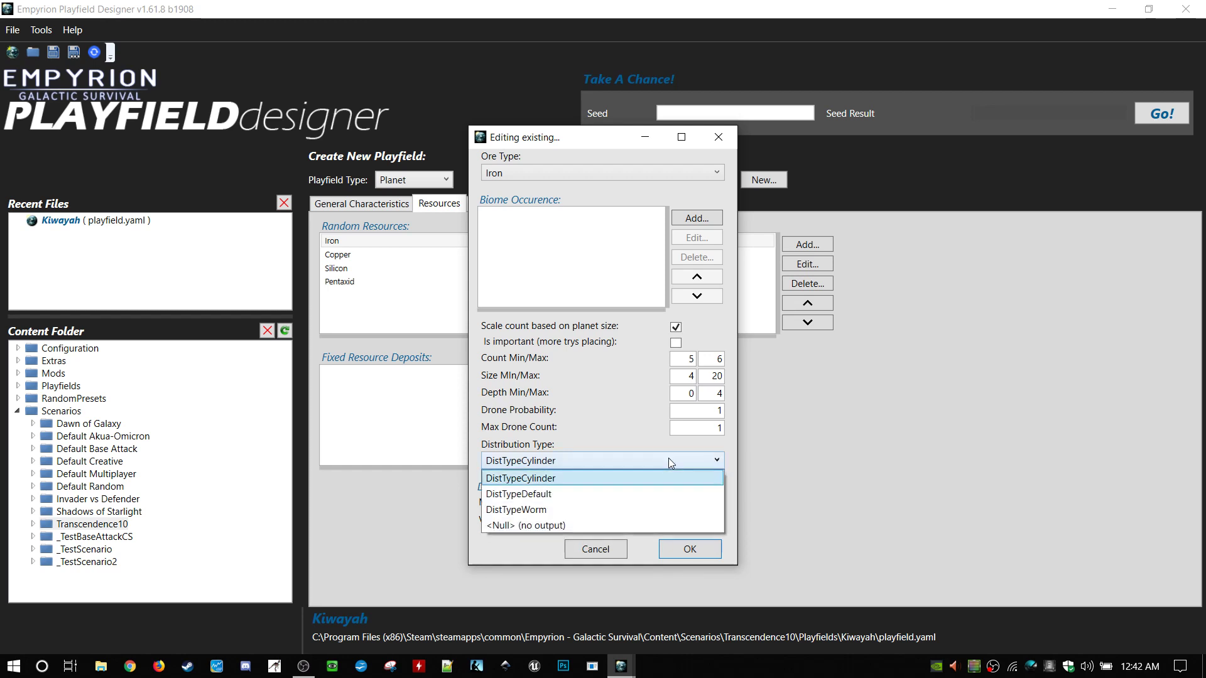
{"action": "left_click", "coordinate": [638, 493]}
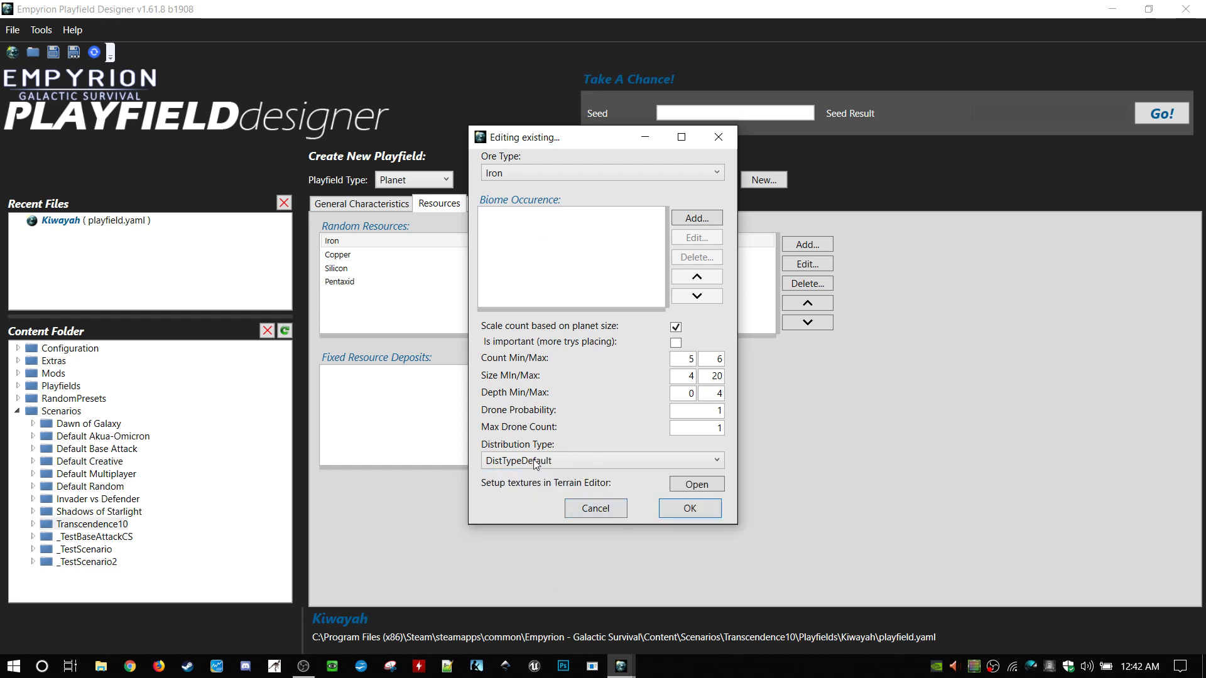
{"action": "mouse_move", "coordinate": [654, 418]}
{"action": "left_click", "coordinate": [669, 512]}
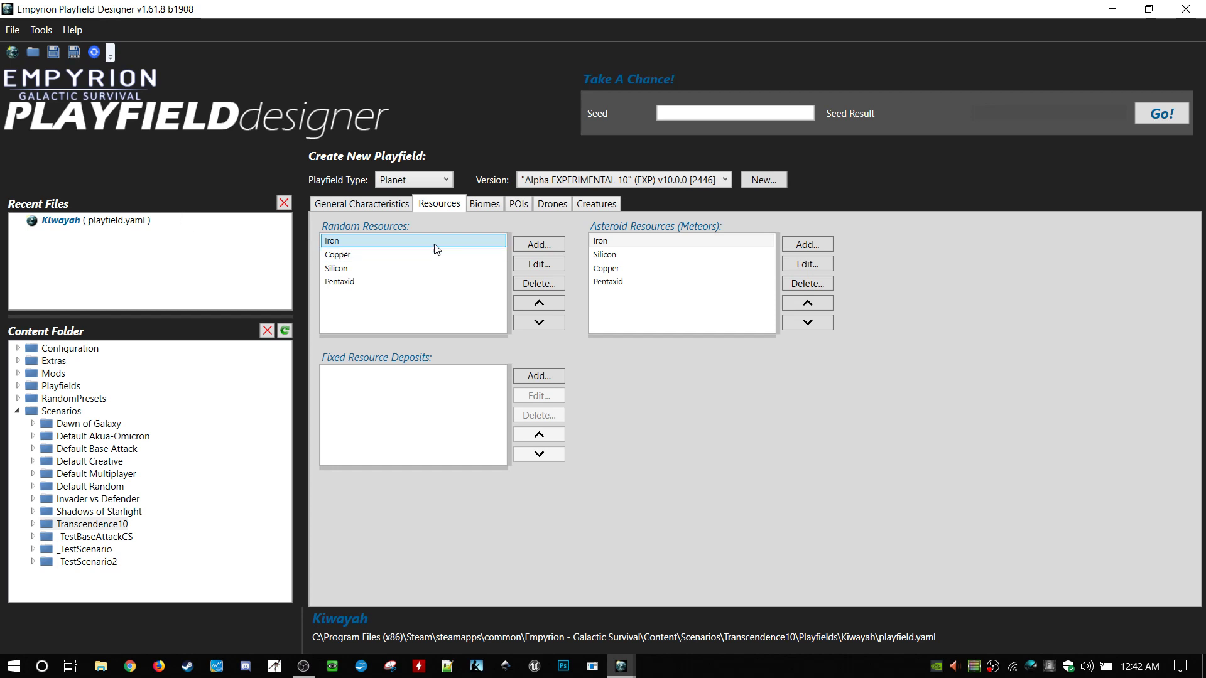
- Switch to File Explorer and open terrain.ecf from the Transcendence10 scenario's Kiwayah playfield folder in the Empyrion - Galactic Survival content
{"action": "left_click", "coordinate": [101, 665]}
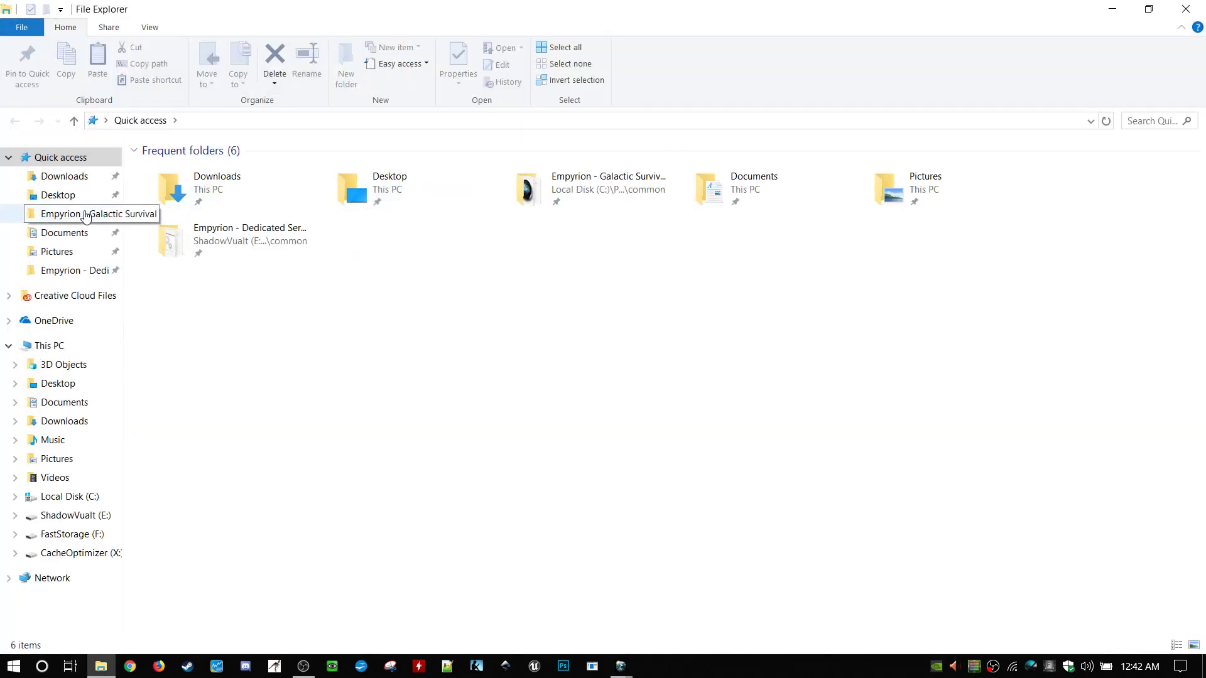
{"action": "left_click", "coordinate": [73, 214]}
{"action": "left_click", "coordinate": [176, 189]}
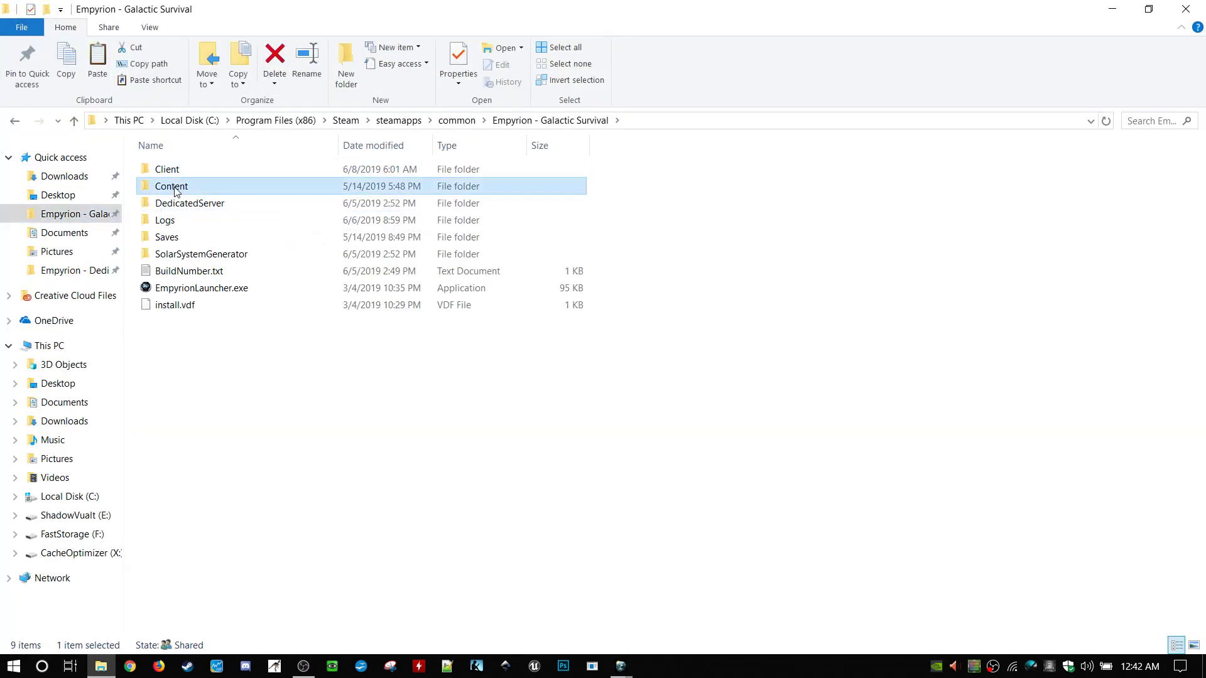
{"action": "double_click", "coordinate": [177, 189]}
{"action": "double_click", "coordinate": [205, 321]}
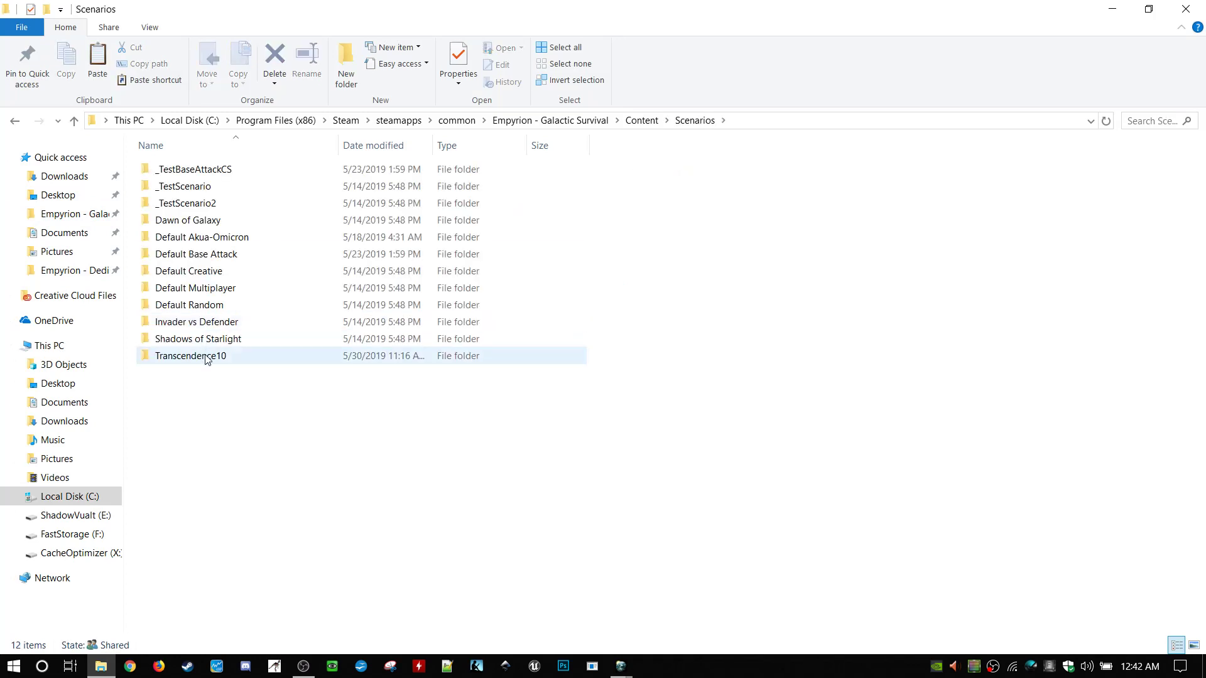
{"action": "double_click", "coordinate": [206, 357]}
{"action": "double_click", "coordinate": [209, 206]}
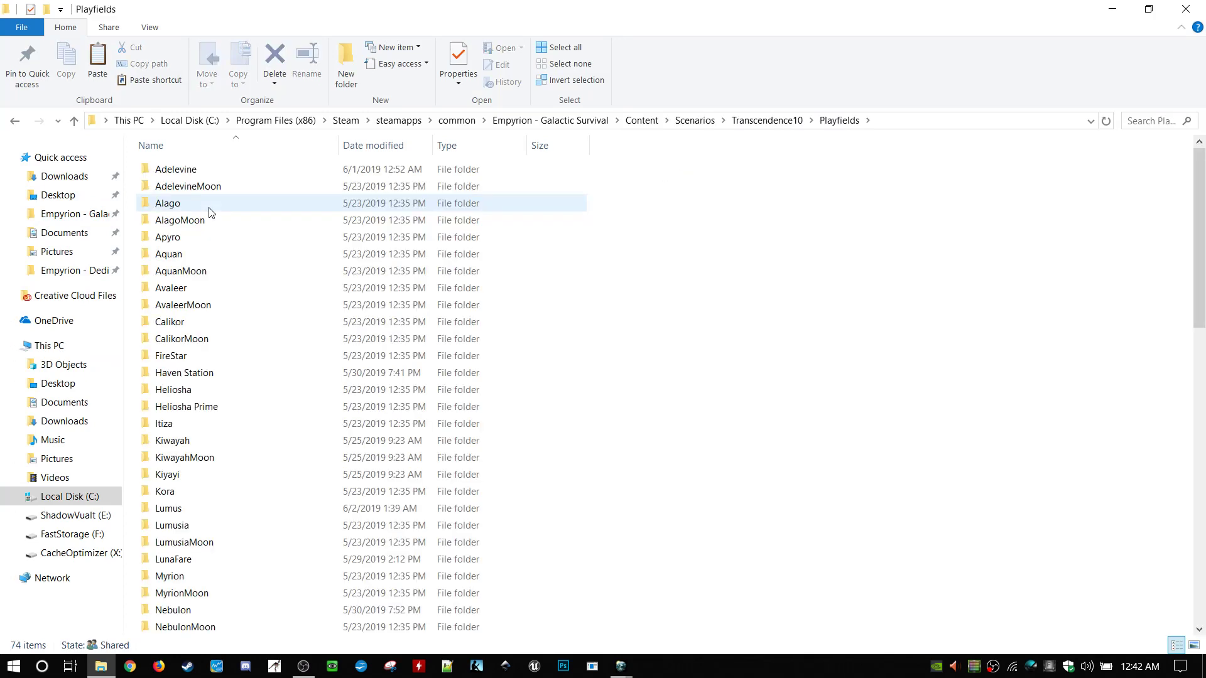
{"action": "double_click", "coordinate": [188, 441]}
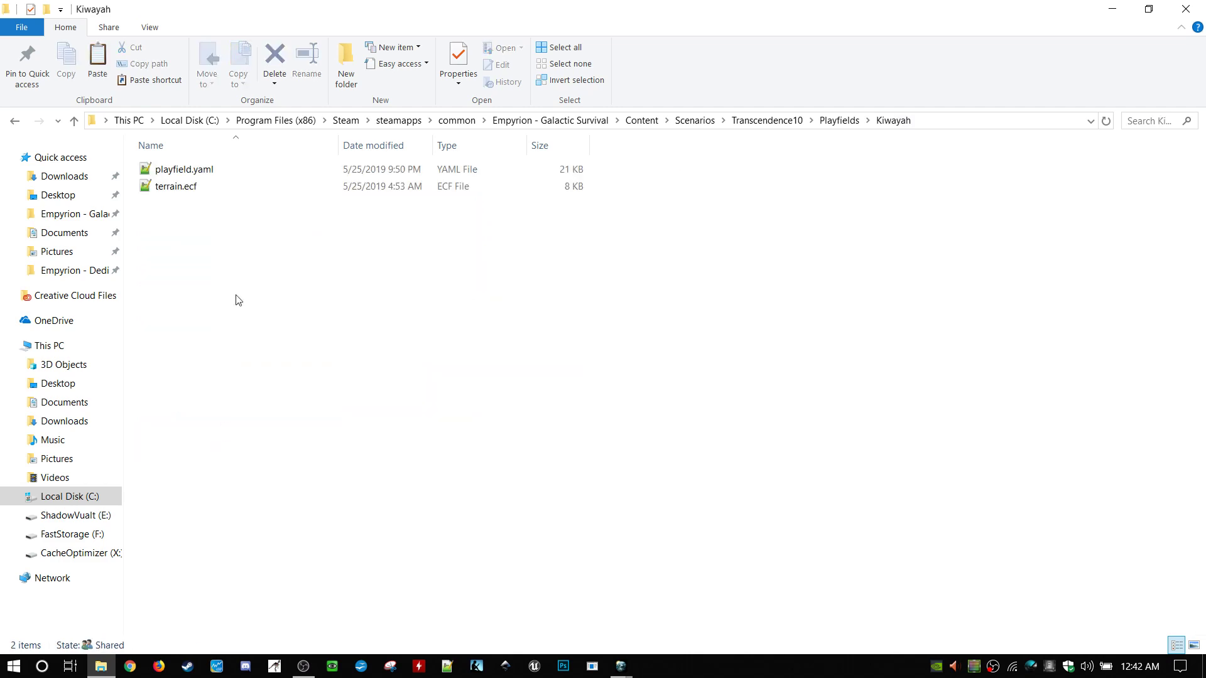
{"action": "double_click", "coordinate": [241, 189]}
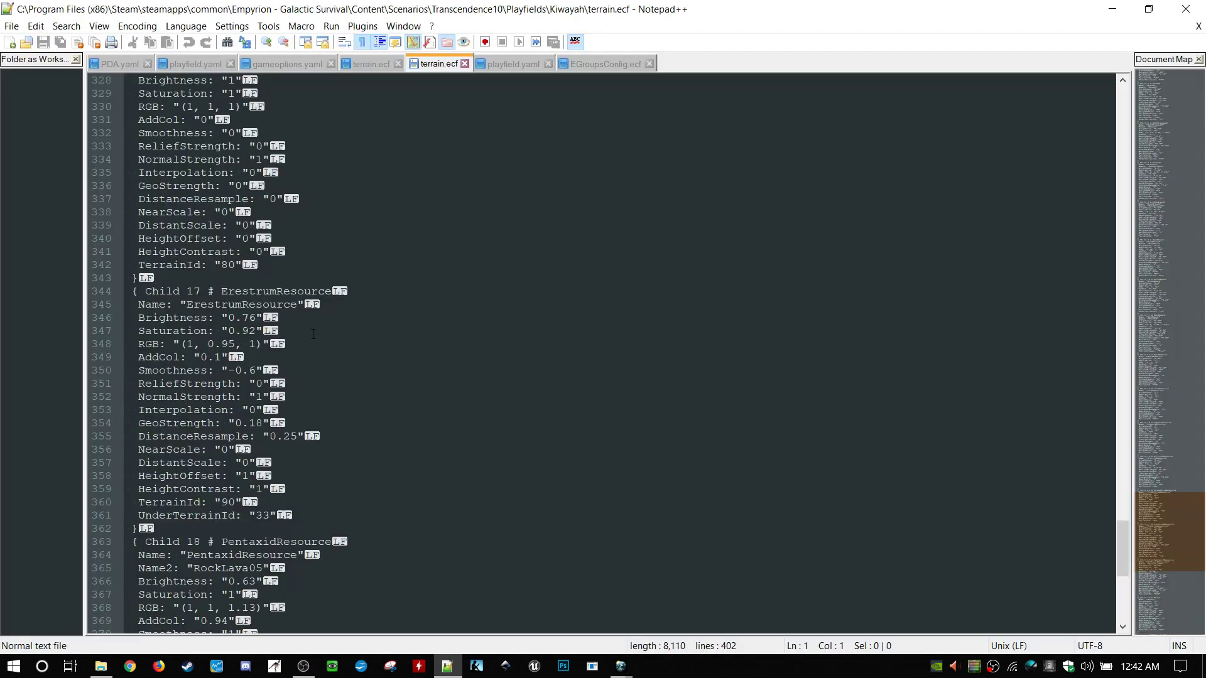
- Examine the resource entries in terrain.ecf, especially the IronResource block, and close the file and its folder
{"action": "left_click_drag", "start_coordinate": [1127, 552], "coordinate": [1126, 603]}
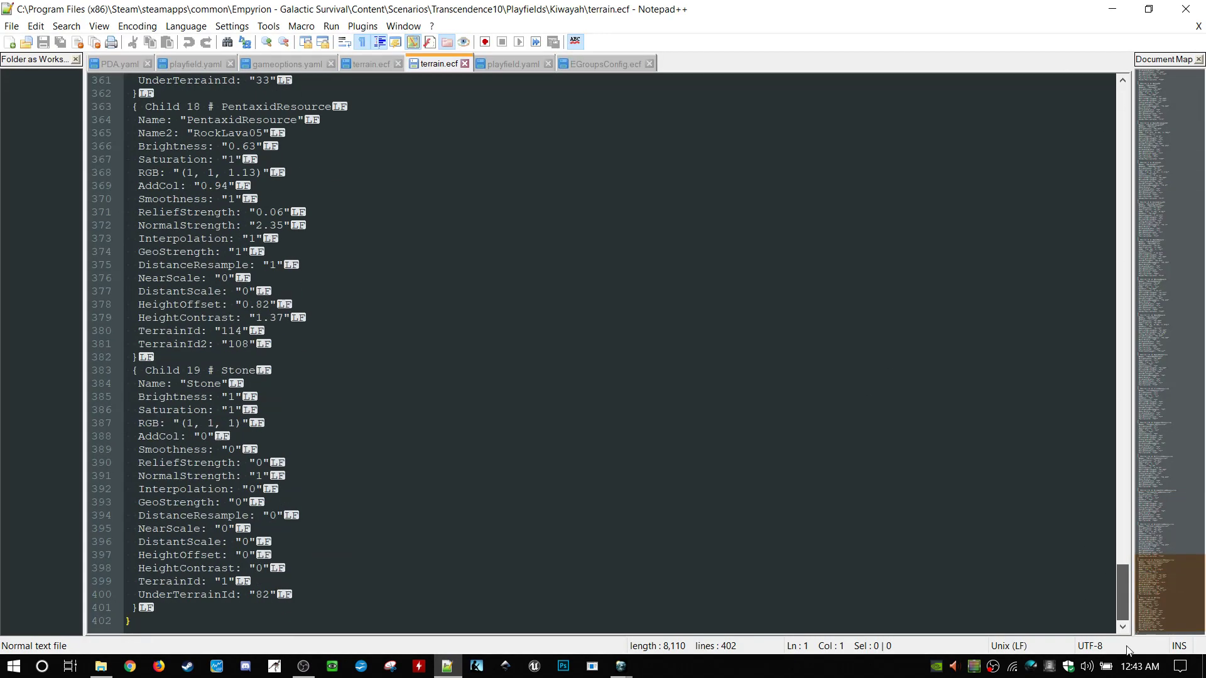
{"action": "scroll", "coordinate": [276, 361], "scroll_direction": "up", "scroll_amount": 12}
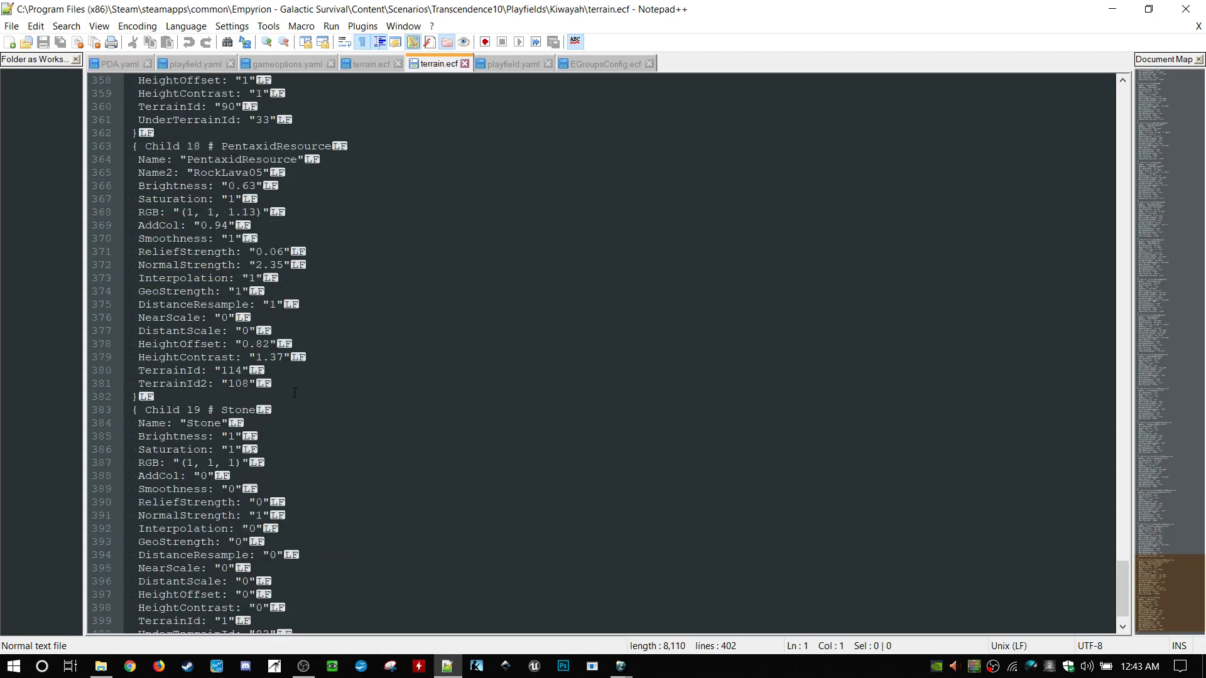
{"action": "scroll", "coordinate": [301, 423], "scroll_direction": "up", "scroll_amount": 8}
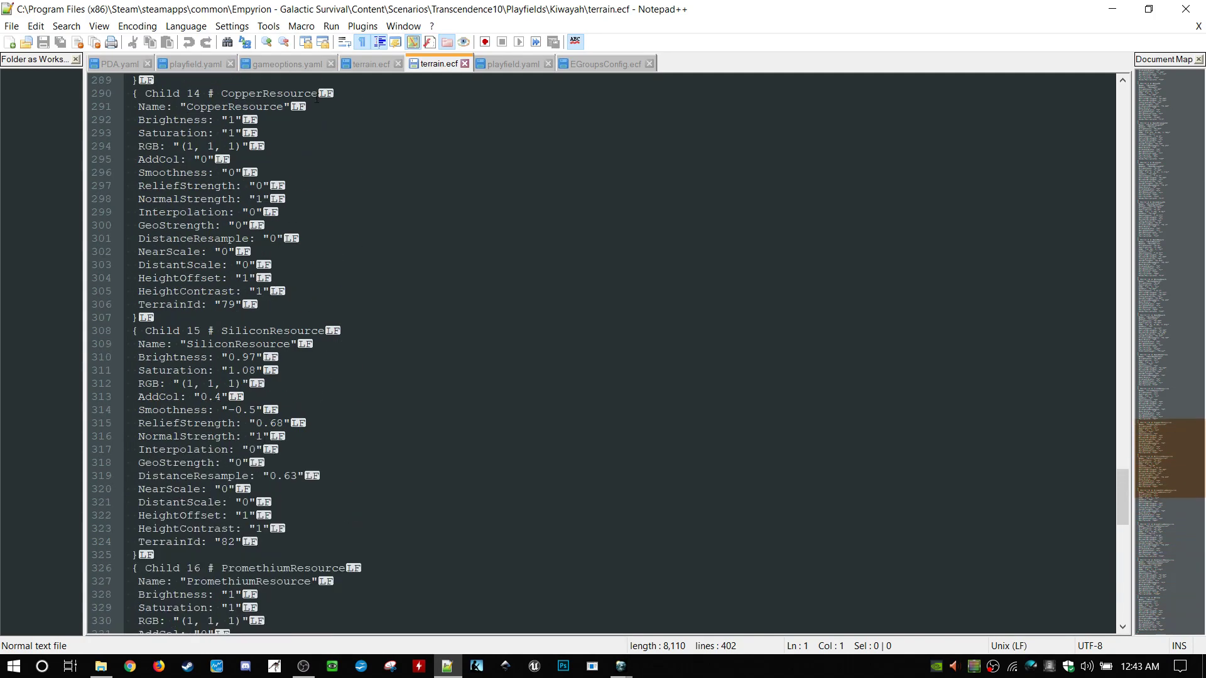
{"action": "scroll", "coordinate": [459, 376], "scroll_direction": "up", "scroll_amount": 13}
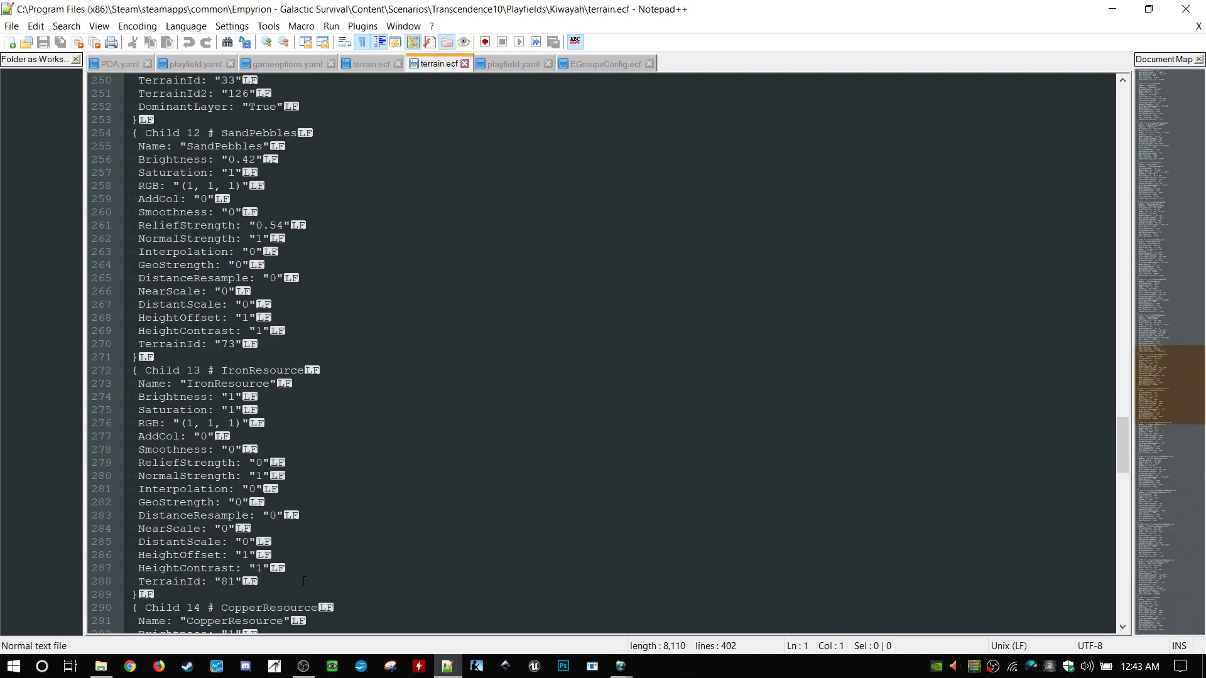
{"action": "left_click_drag", "start_coordinate": [129, 594], "coordinate": [89, 373]}
{"action": "left_click", "coordinate": [447, 269]}
{"action": "left_click", "coordinate": [324, 372]}
{"action": "left_click", "coordinate": [1186, 9]}
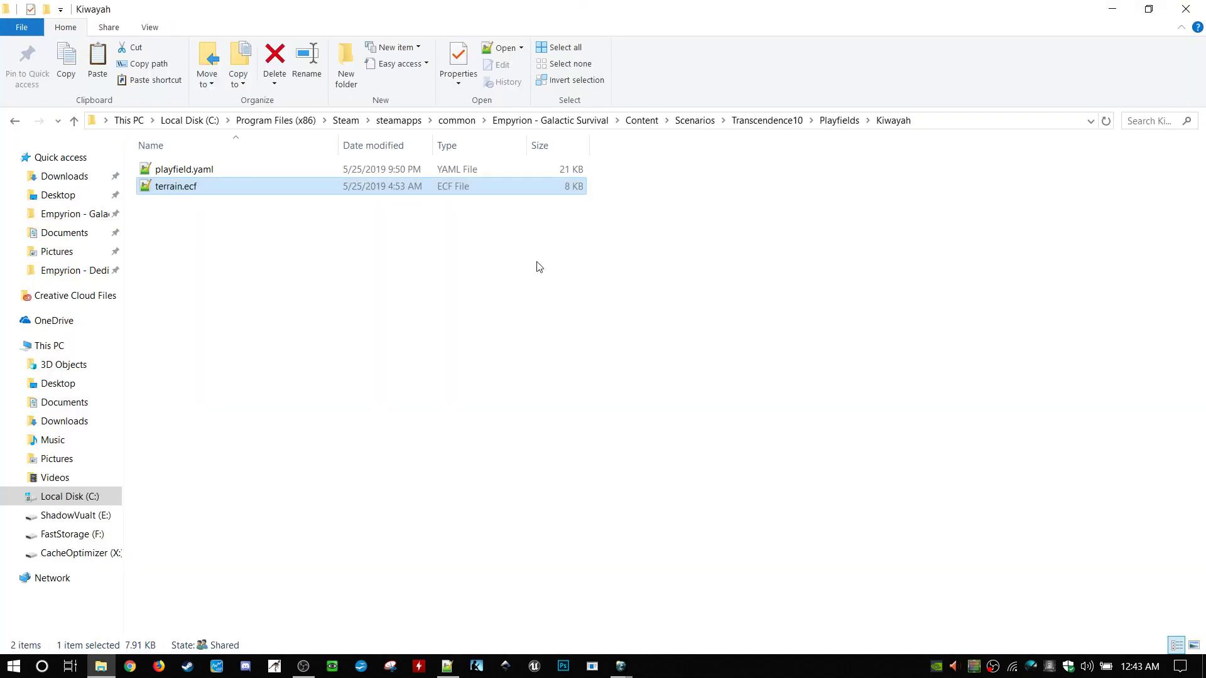
{"action": "left_click", "coordinate": [708, 223]}
{"action": "left_click", "coordinate": [1186, 9]}
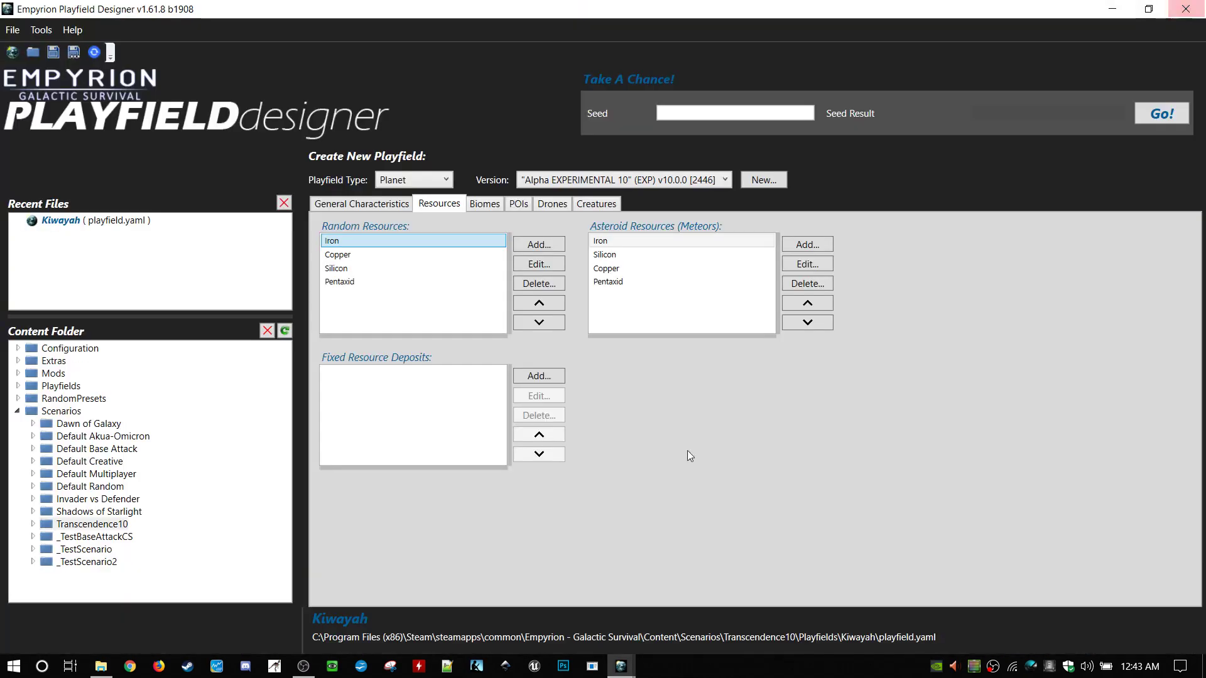
- Try to open the Terrain Editor from the Iron random resource's texture setup, and cancel the resource dialog
{"action": "double_click", "coordinate": [355, 241]}
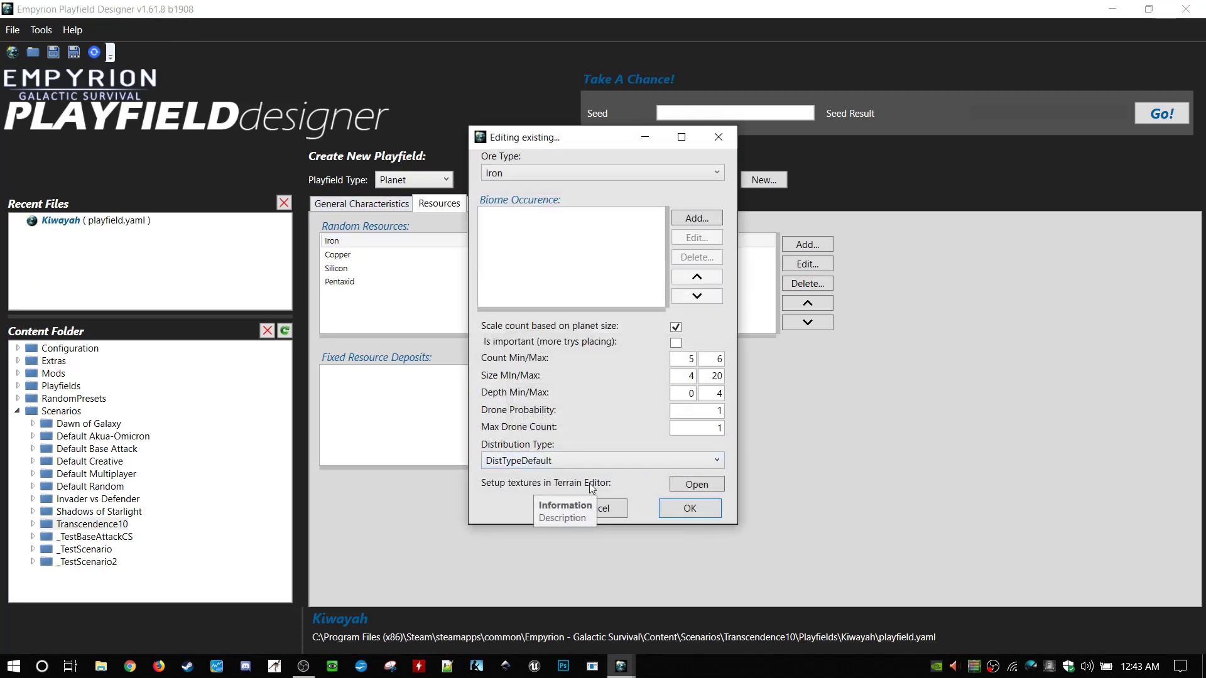
{"action": "left_click", "coordinate": [696, 484]}
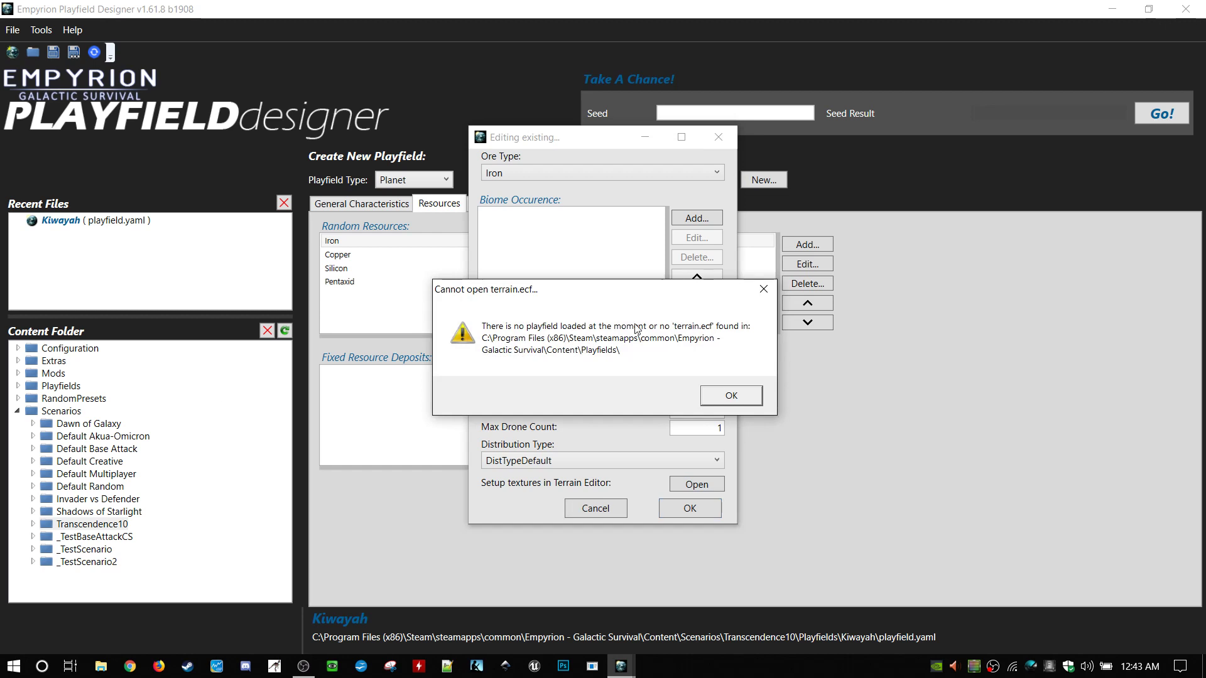
{"action": "left_click", "coordinate": [733, 399]}
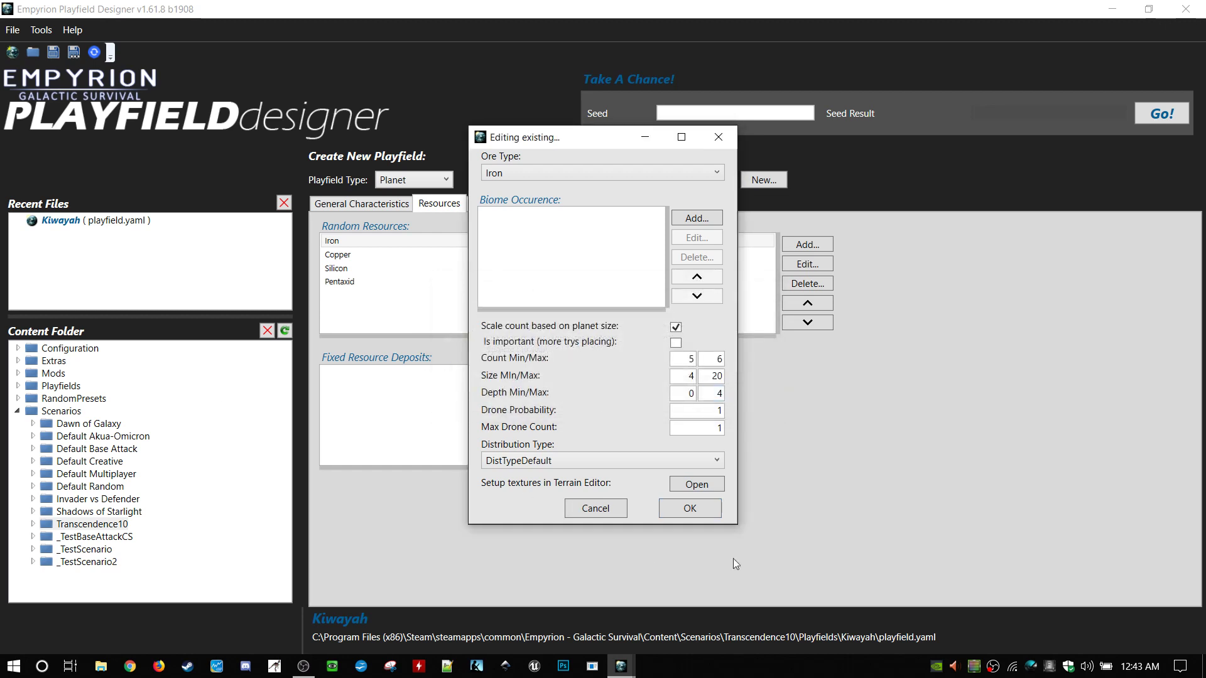
{"action": "left_click", "coordinate": [618, 511]}
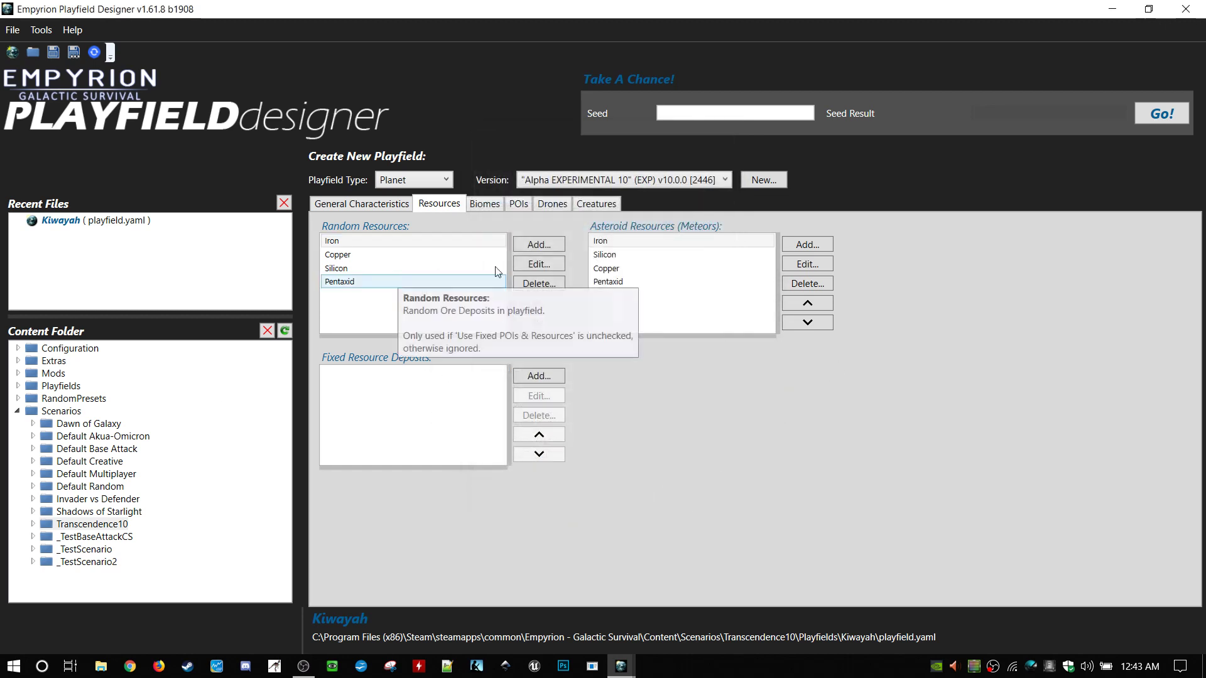
- Examine the Iron meteor resource's drop threshold and drop amount, and close its settings
{"action": "left_click", "coordinate": [675, 239]}
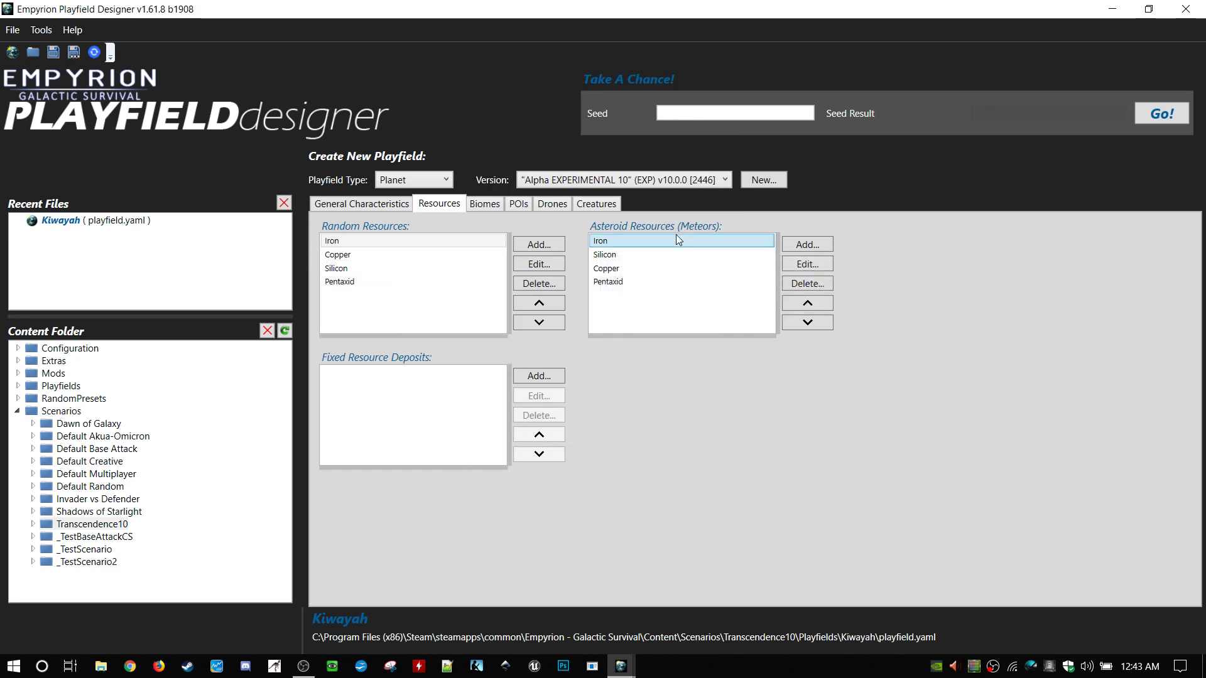
{"action": "double_click", "coordinate": [679, 238]}
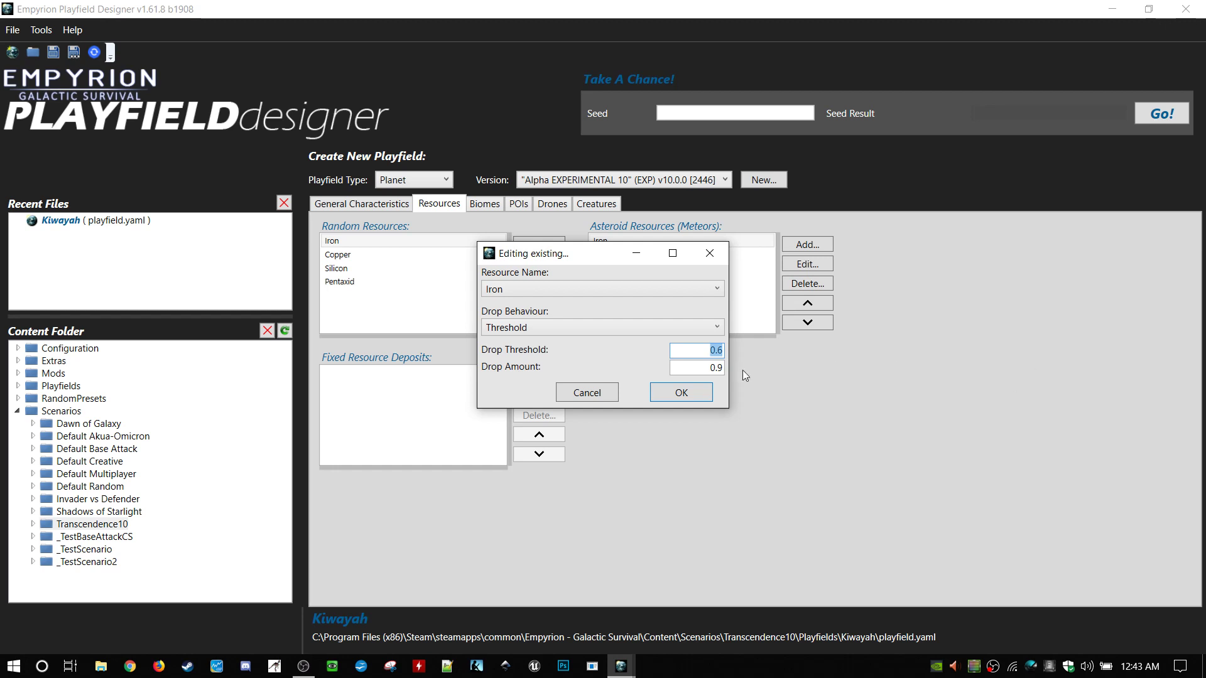
{"action": "key", "text": "Tab"}
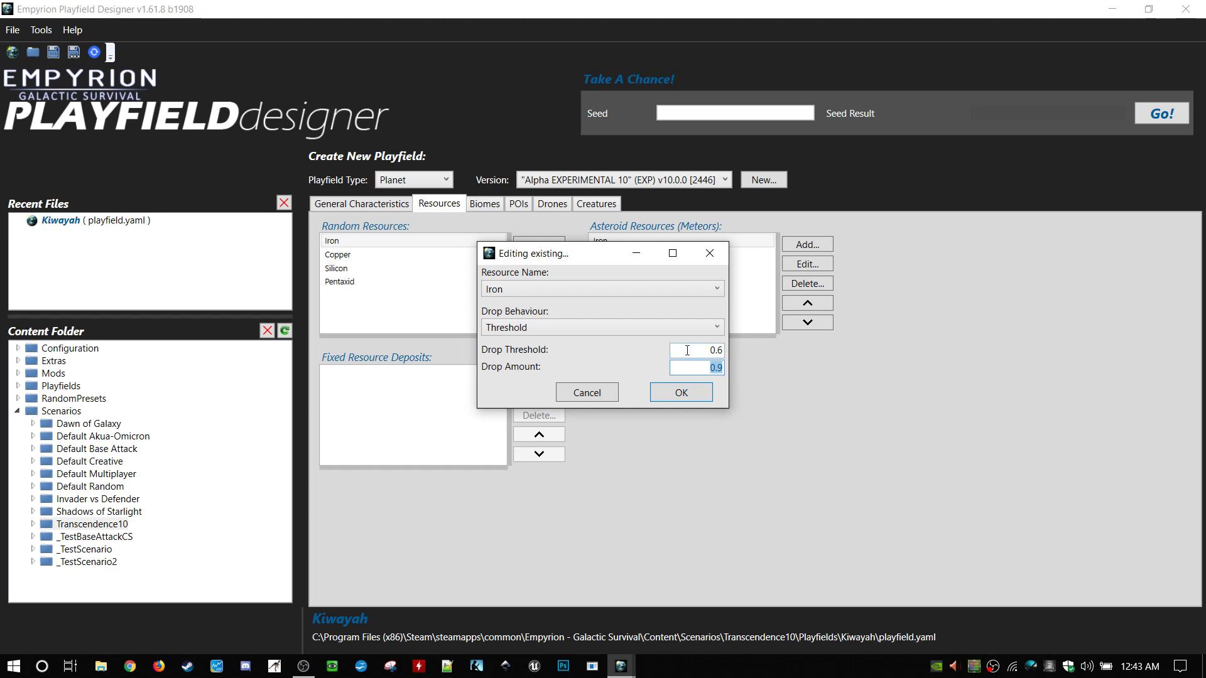
{"action": "left_click", "coordinate": [672, 395]}
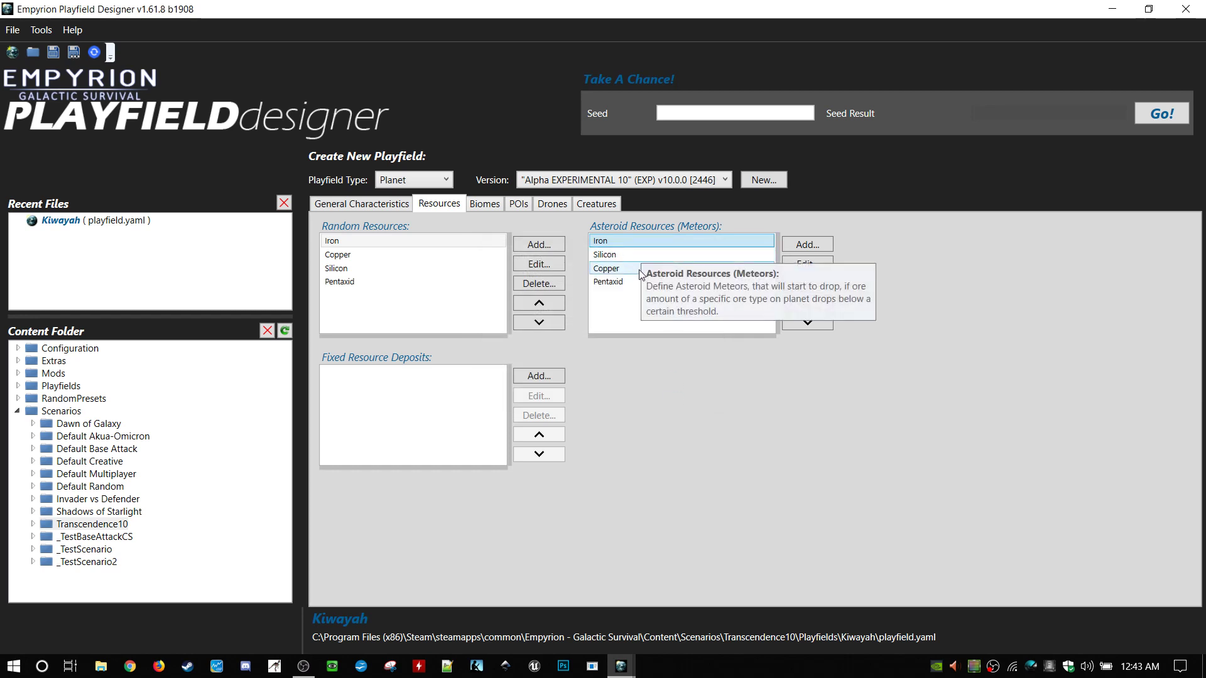
- Set the Iron meteor resource's Drop Behaviour to Always
{"action": "double_click", "coordinate": [642, 243]}
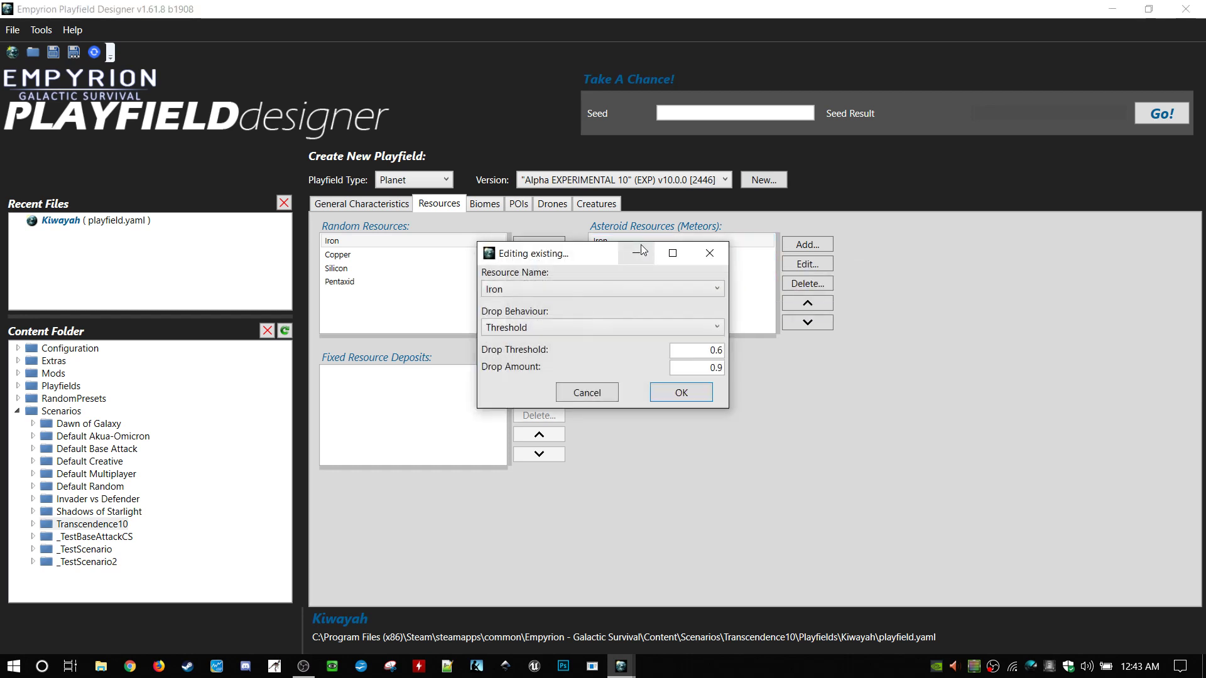
{"action": "left_click", "coordinate": [631, 290]}
{"action": "left_click", "coordinate": [631, 292]}
{"action": "left_click", "coordinate": [626, 326]}
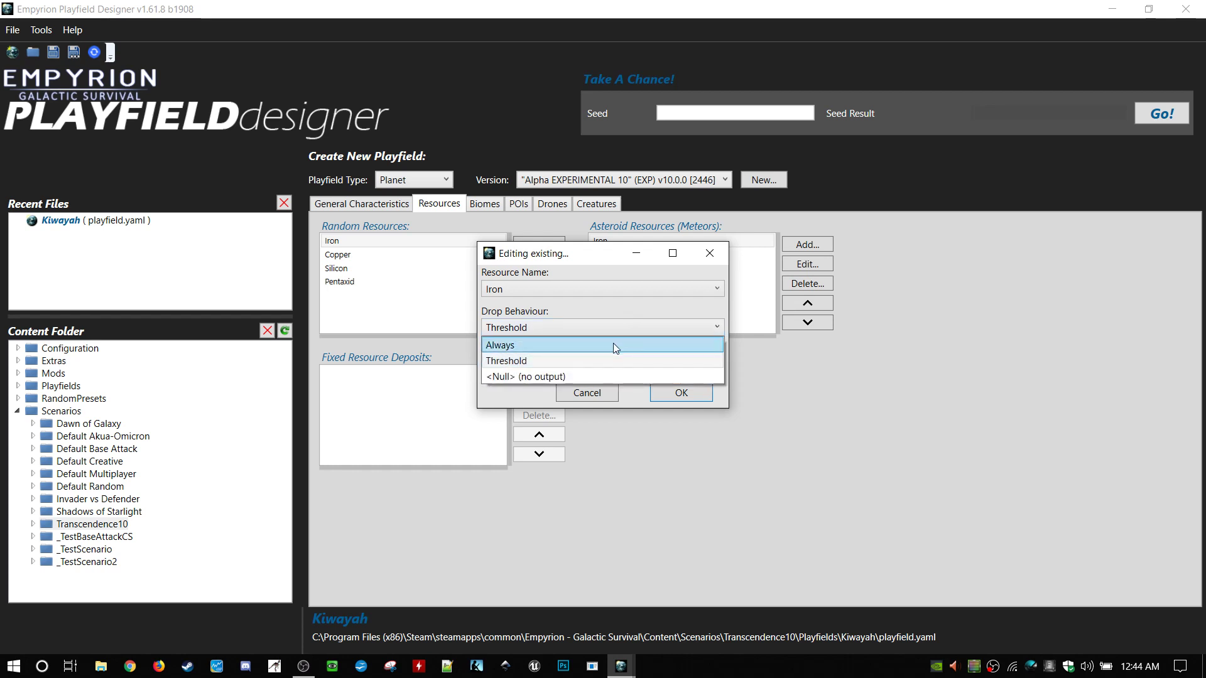
{"action": "left_click", "coordinate": [613, 344]}
- Try a drop amount of 2000, initial delay 1, subsequent delays 12 and despawn delay 12 for the Iron meteor resource, and cancel the dialog
{"action": "double_click", "coordinate": [699, 352]}
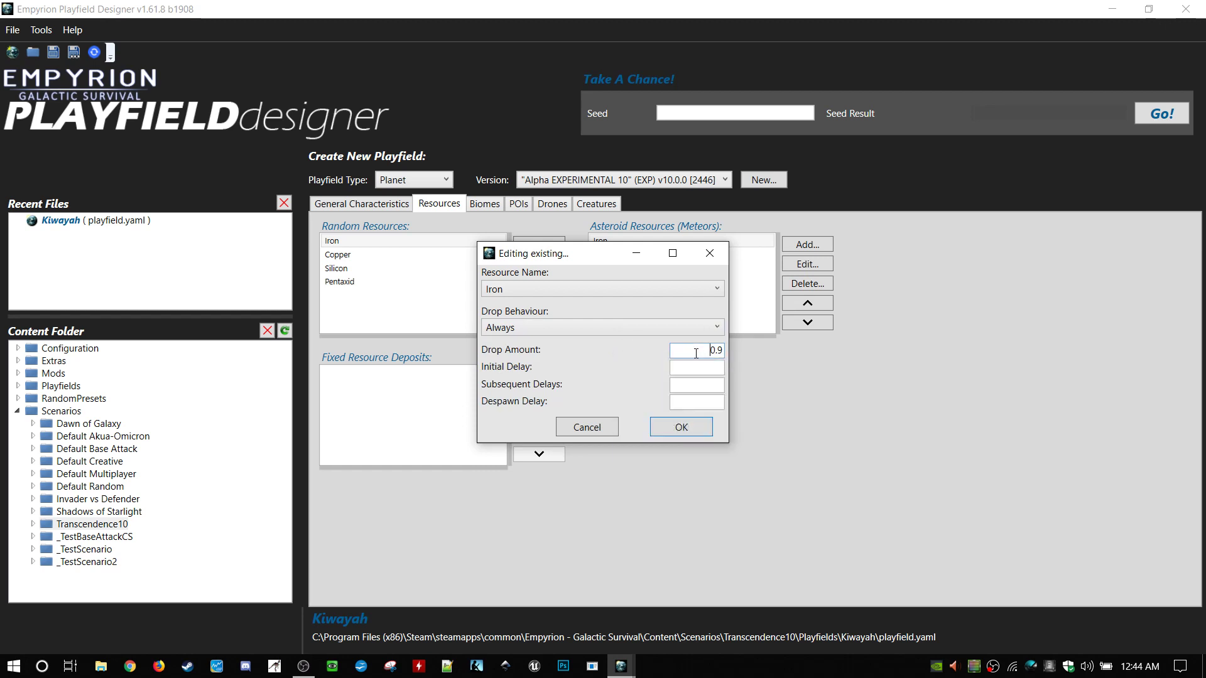
{"action": "type", "text": "2000"}
{"action": "key", "text": "Tab"}
{"action": "type", "text": "0"}
{"action": "left_click", "coordinate": [690, 381]}
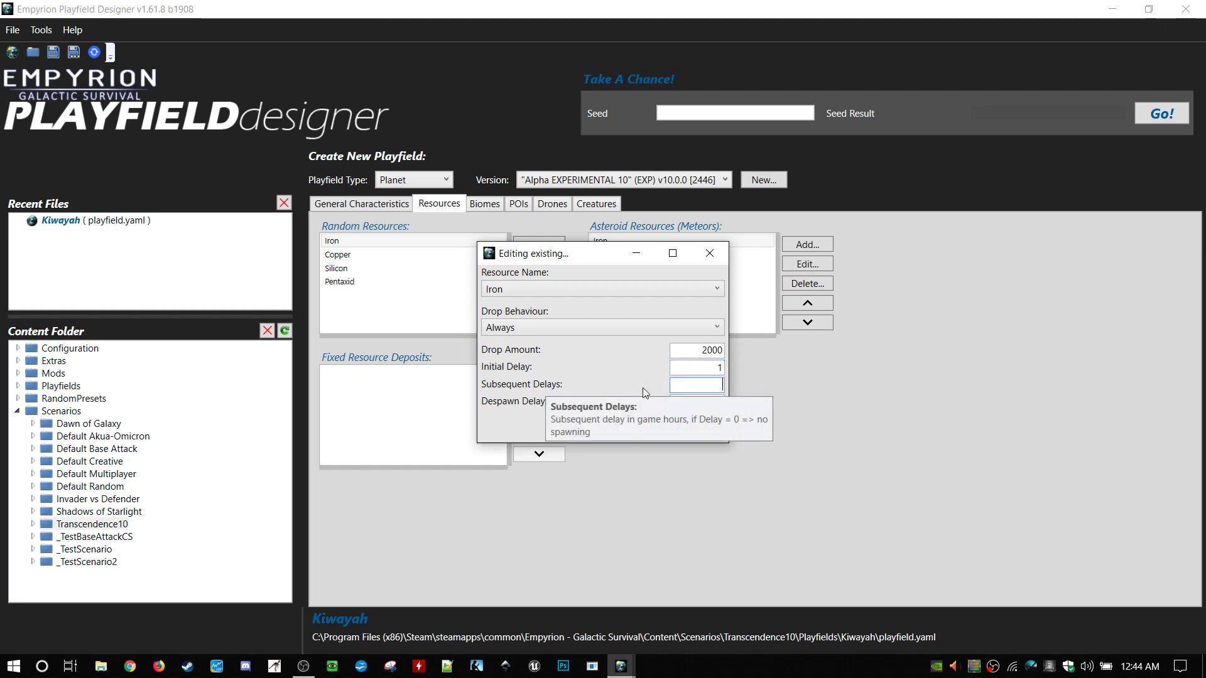
{"action": "type", "text": "12"}
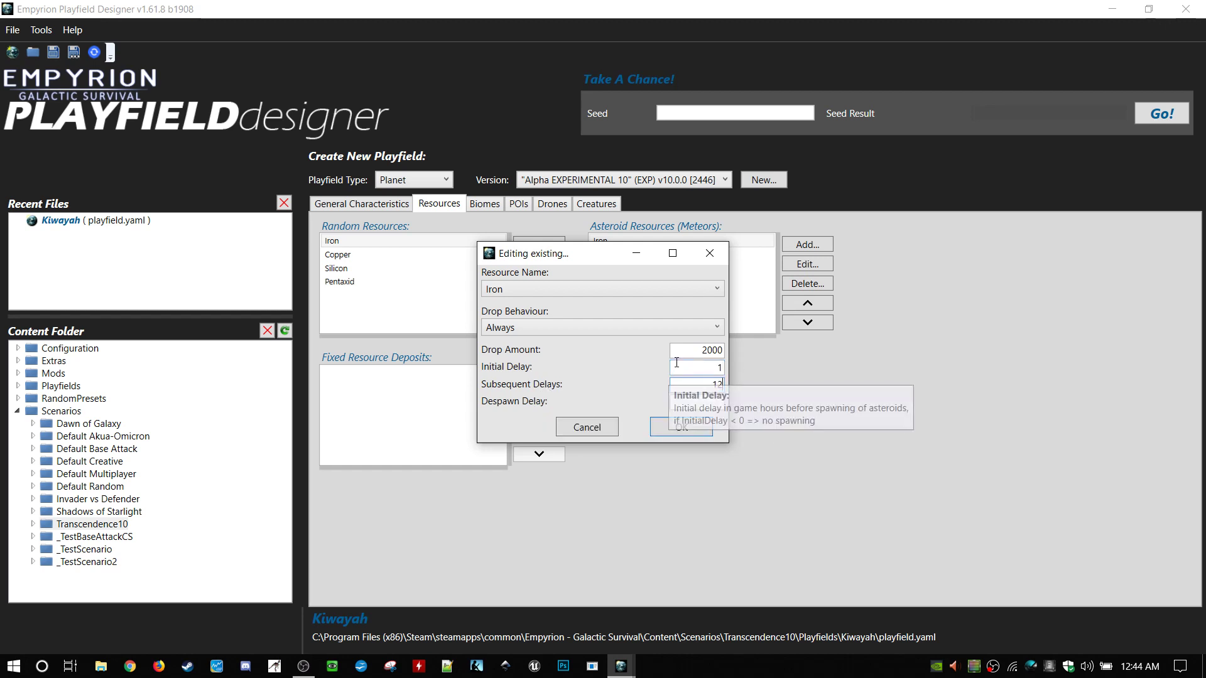
{"action": "left_click", "coordinate": [684, 402]}
{"action": "type", "text": "12"}
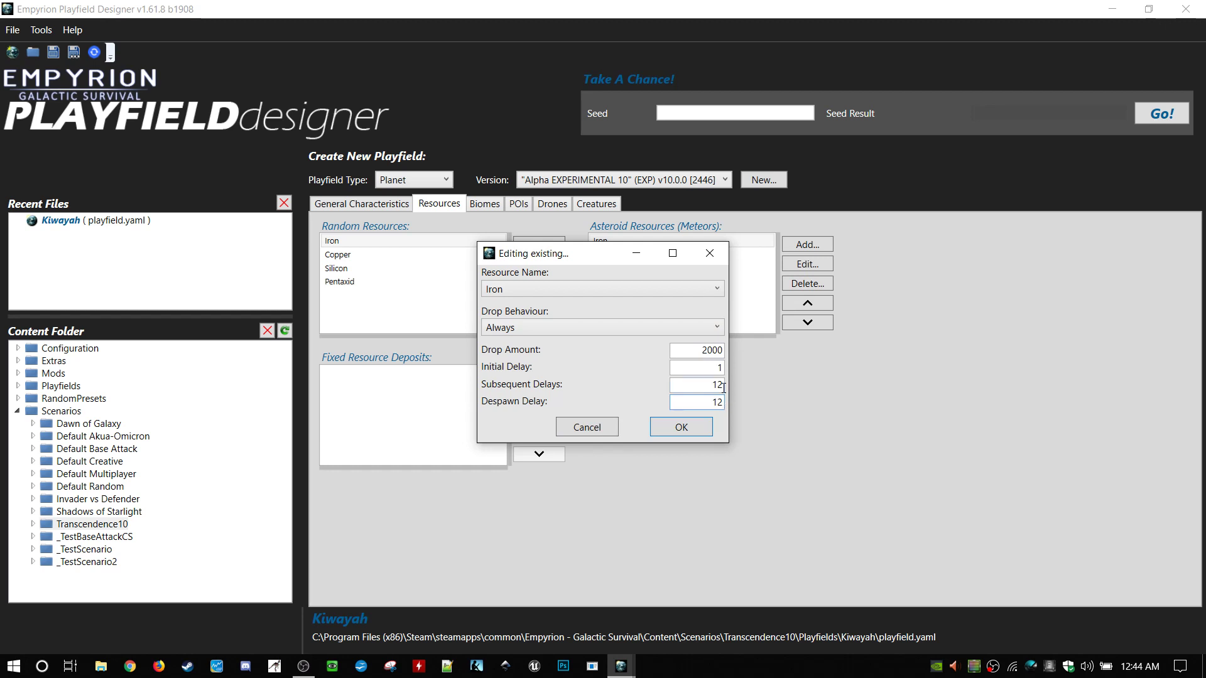
{"action": "left_click", "coordinate": [607, 428]}
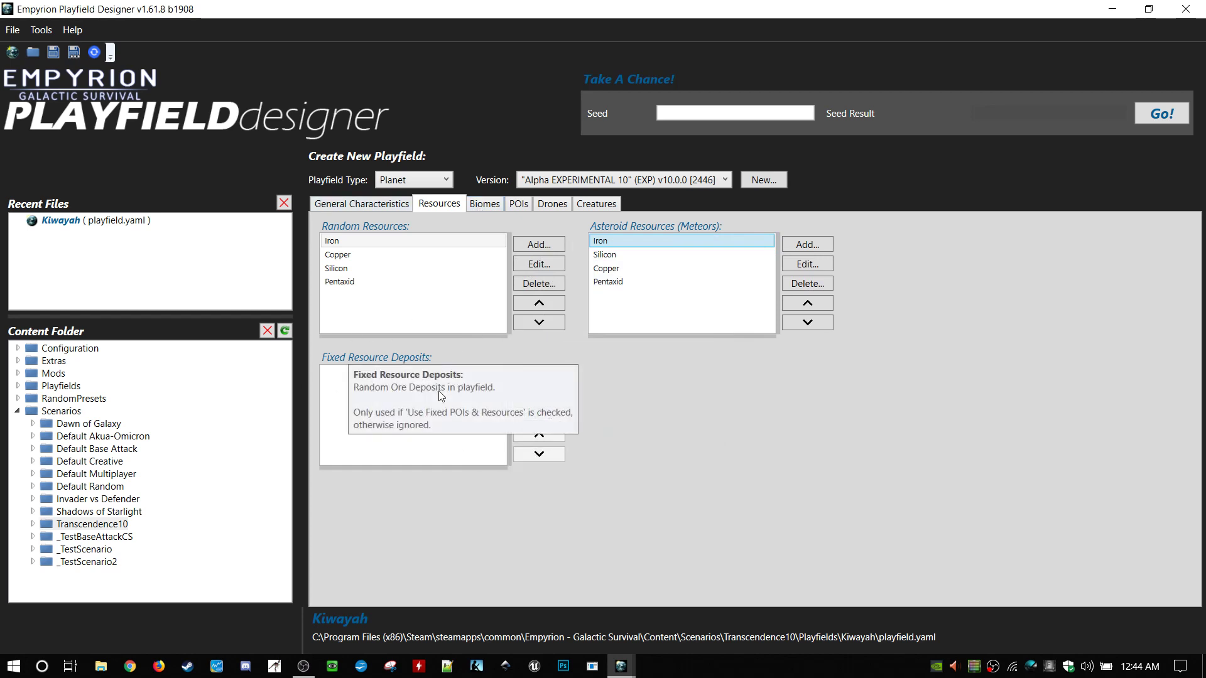
- Open the BiomeClusterData biome, enlarge its dialog and cluster list to fit all clusters, and open the Pole cluster for editing
{"action": "left_click", "coordinate": [482, 206]}
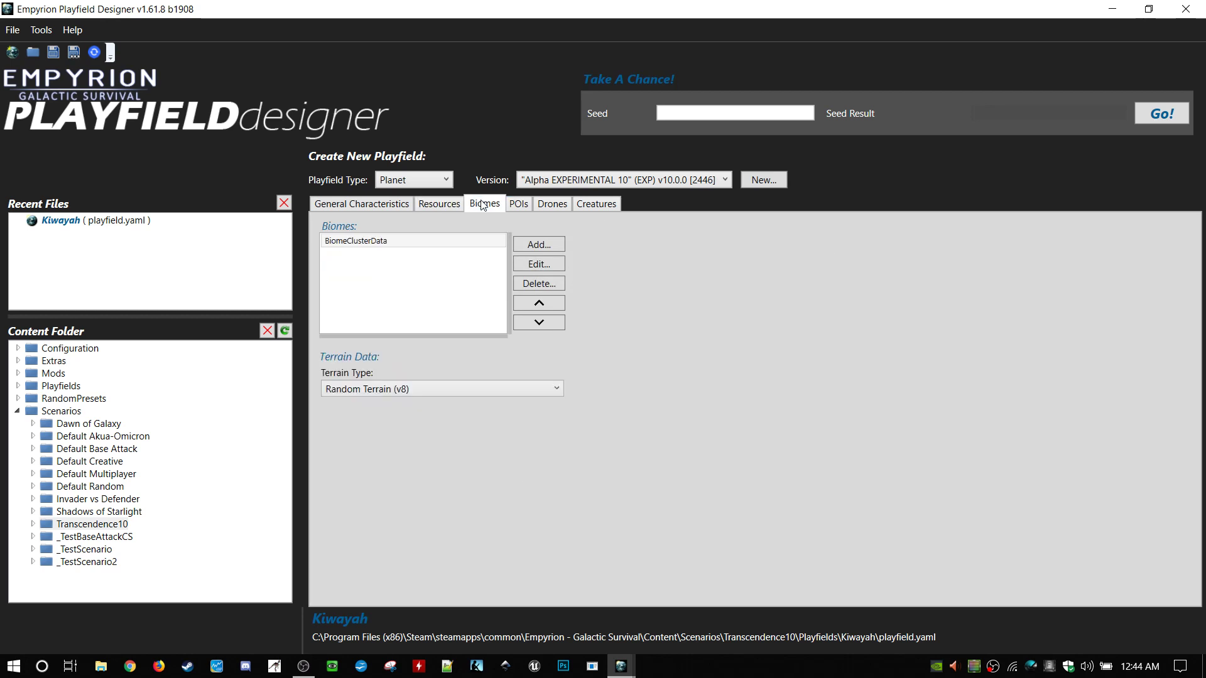
{"action": "double_click", "coordinate": [415, 242]}
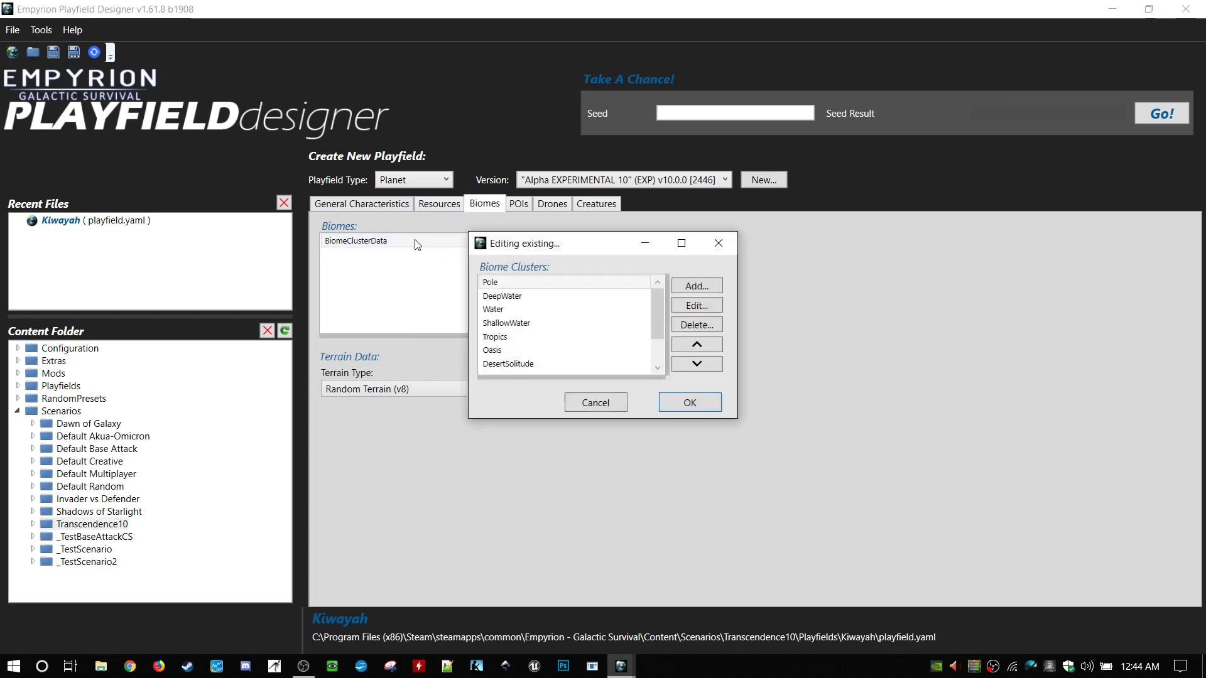
{"action": "left_click_drag", "start_coordinate": [619, 253], "coordinate": [425, 97]}
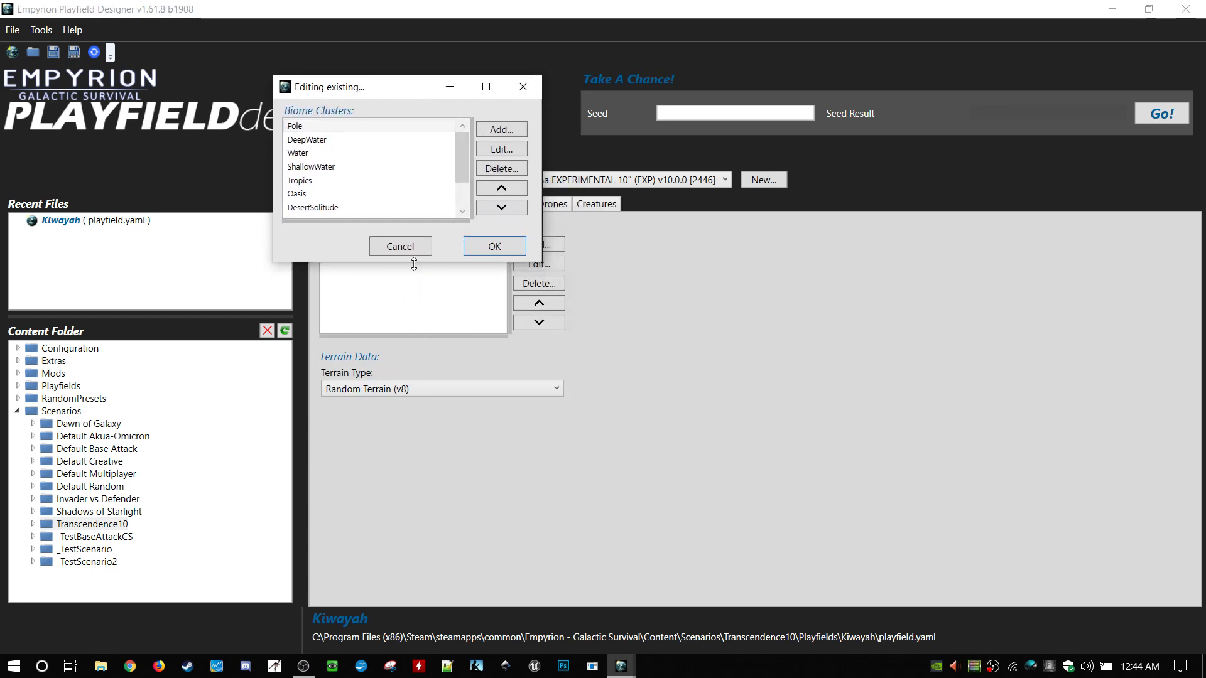
{"action": "left_click_drag", "start_coordinate": [415, 263], "coordinate": [498, 573]}
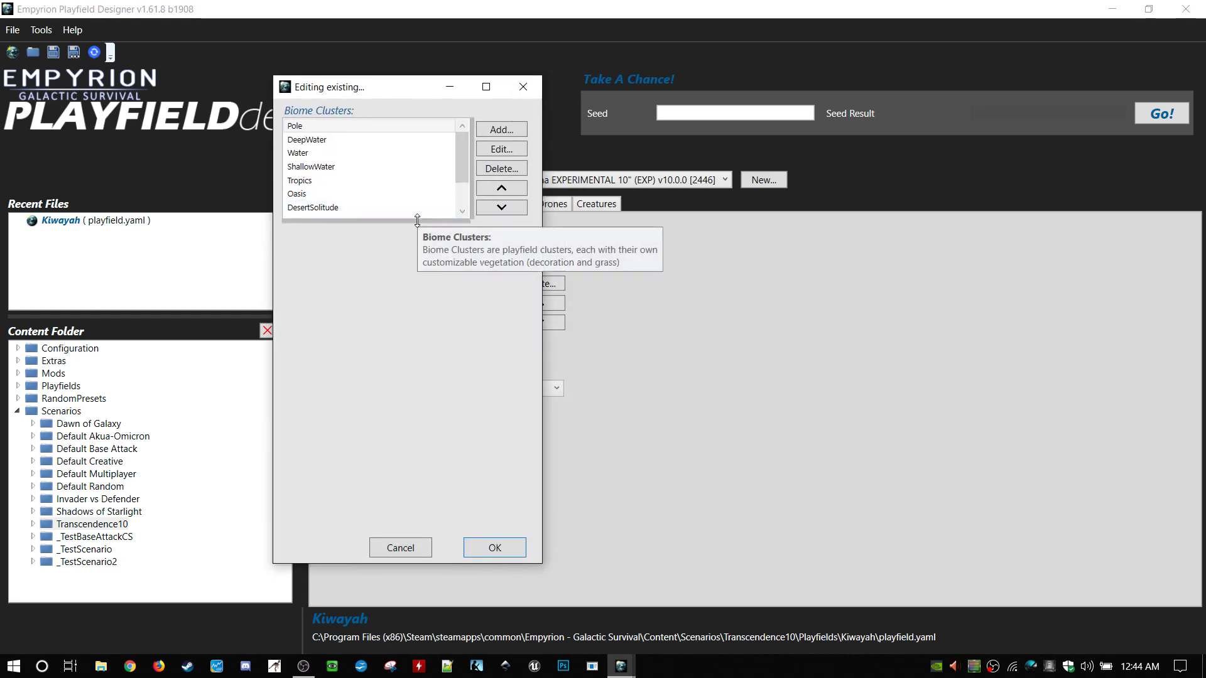
{"action": "left_click_drag", "start_coordinate": [417, 217], "coordinate": [442, 466]}
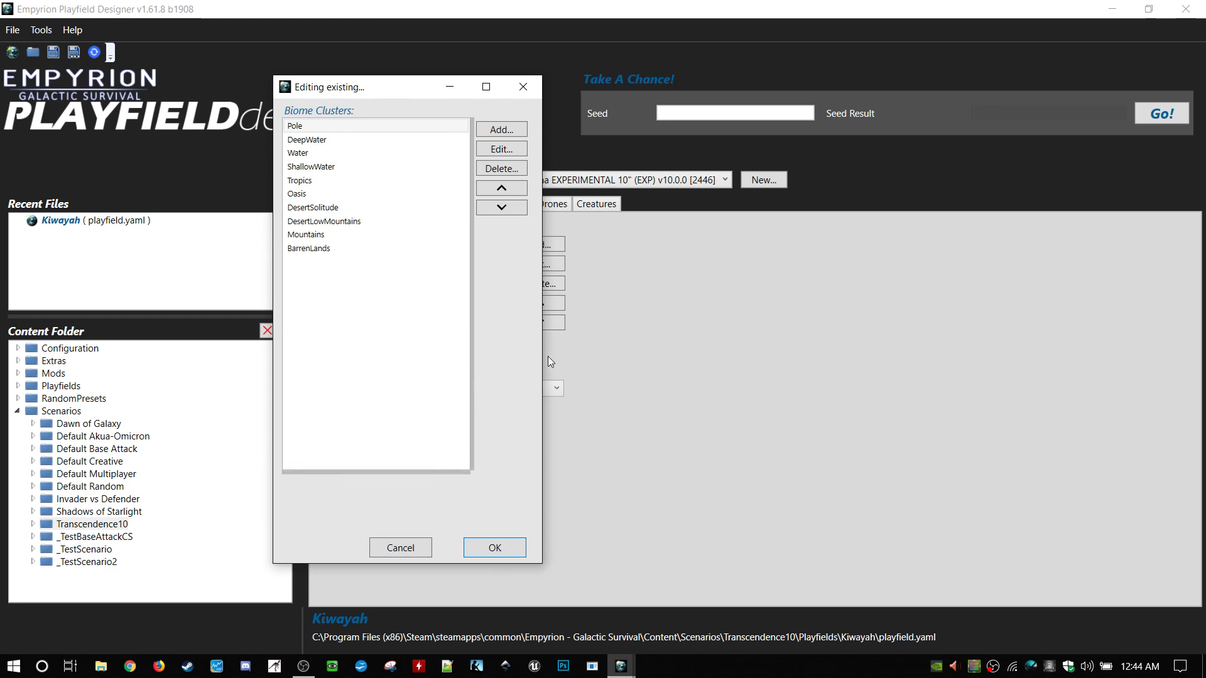
{"action": "left_click_drag", "start_coordinate": [548, 356], "coordinate": [819, 353]}
{"action": "left_click_drag", "start_coordinate": [470, 350], "coordinate": [656, 353]}
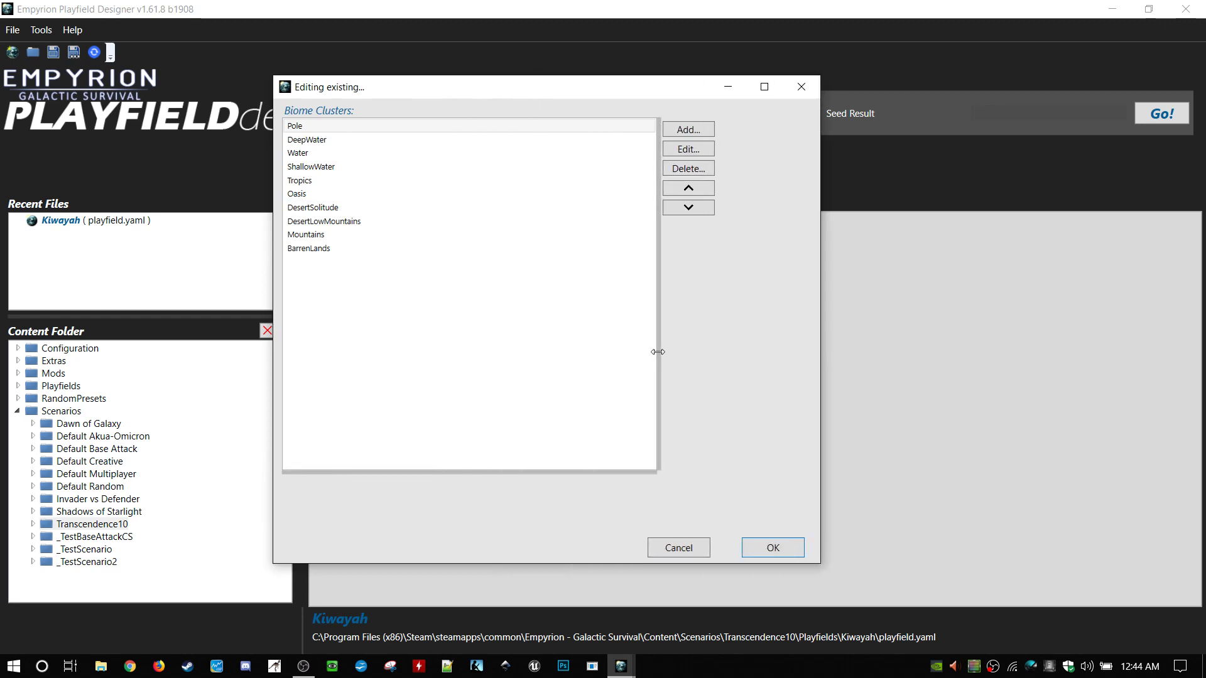
{"action": "double_click", "coordinate": [351, 125]}
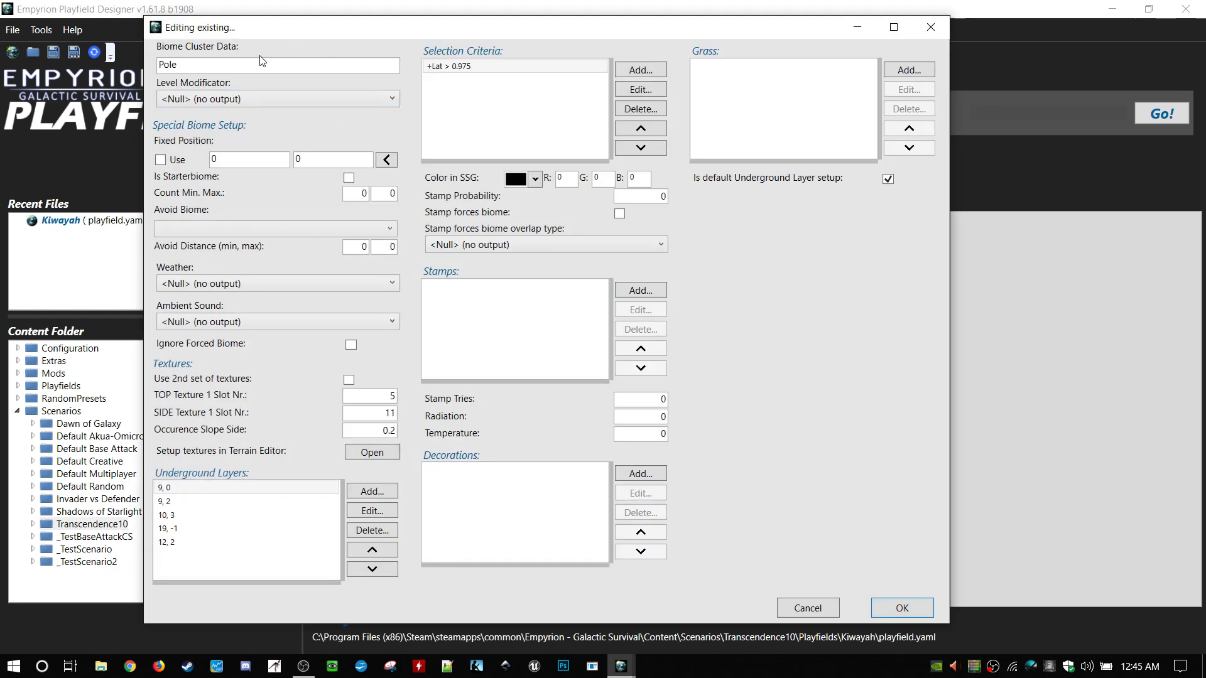
- Try changing Lat to Long in the Pole cluster's selection criterion, restore it to "+Lat > 0.975", and close the criterion
{"action": "double_click", "coordinate": [461, 66]}
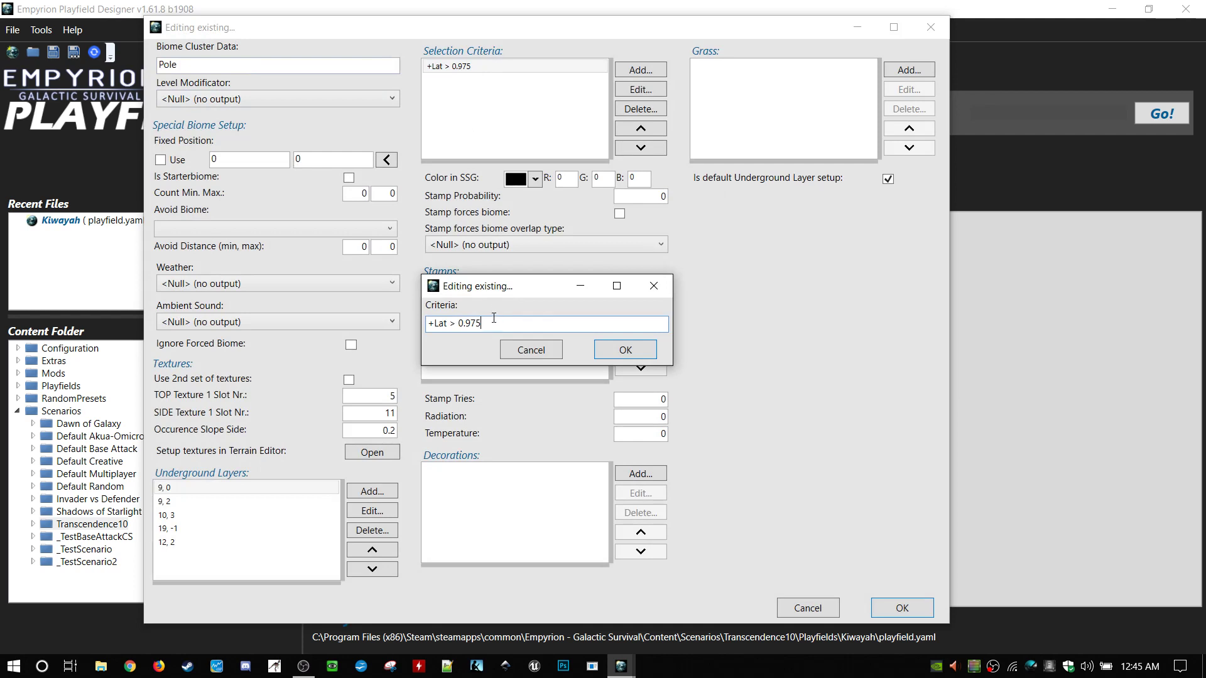
{"action": "left_click_drag", "start_coordinate": [495, 323], "coordinate": [426, 327]}
{"action": "key", "text": "BackSpace"}
{"action": "key", "text": "BackSpace"}
{"action": "type", "text": "ong"}
{"action": "key", "text": "BackSpace"}
{"action": "key", "text": "BackSpace"}
{"action": "key", "text": "BackSpace"}
{"action": "type", "text": "at"}
{"action": "left_click", "coordinate": [625, 350]}
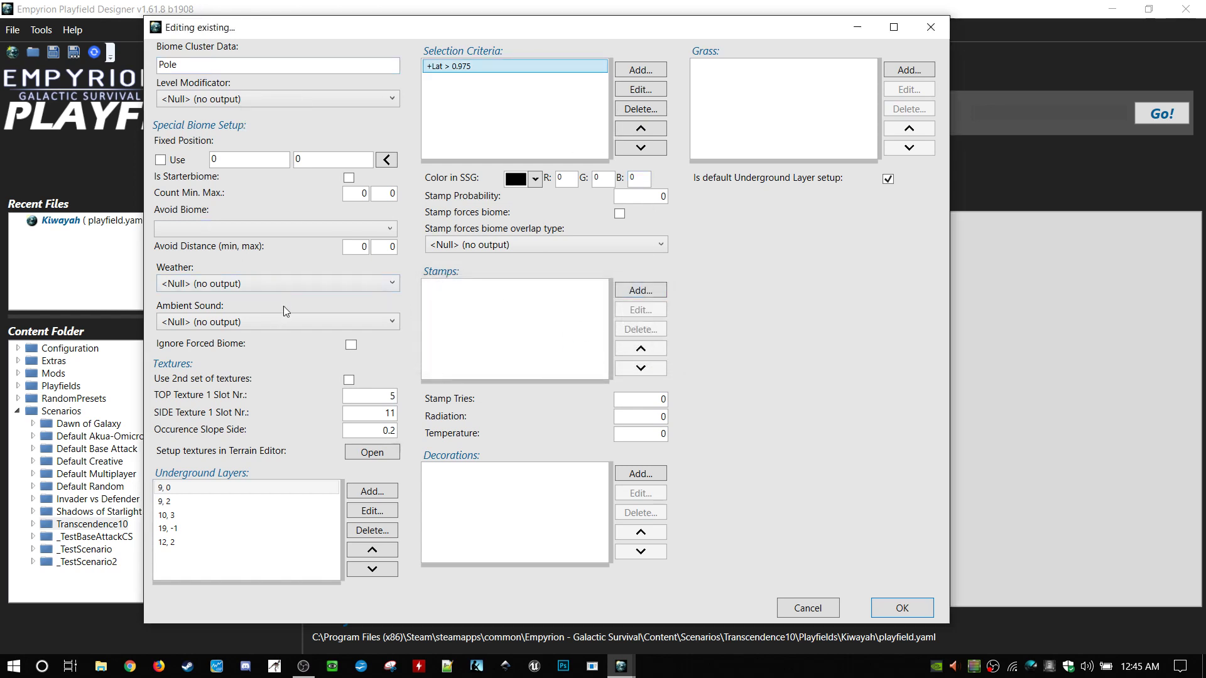
- Set the Pole cluster's weather to PoleFog
{"action": "left_click", "coordinate": [286, 279]}
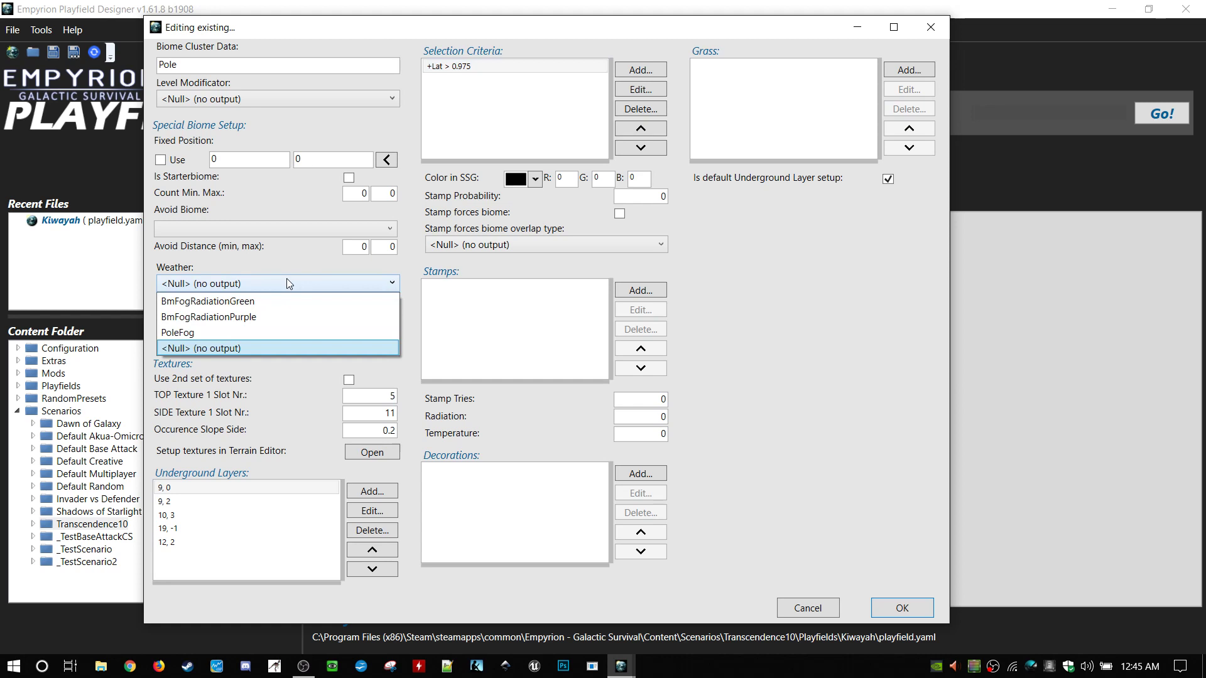
{"action": "left_click", "coordinate": [273, 332]}
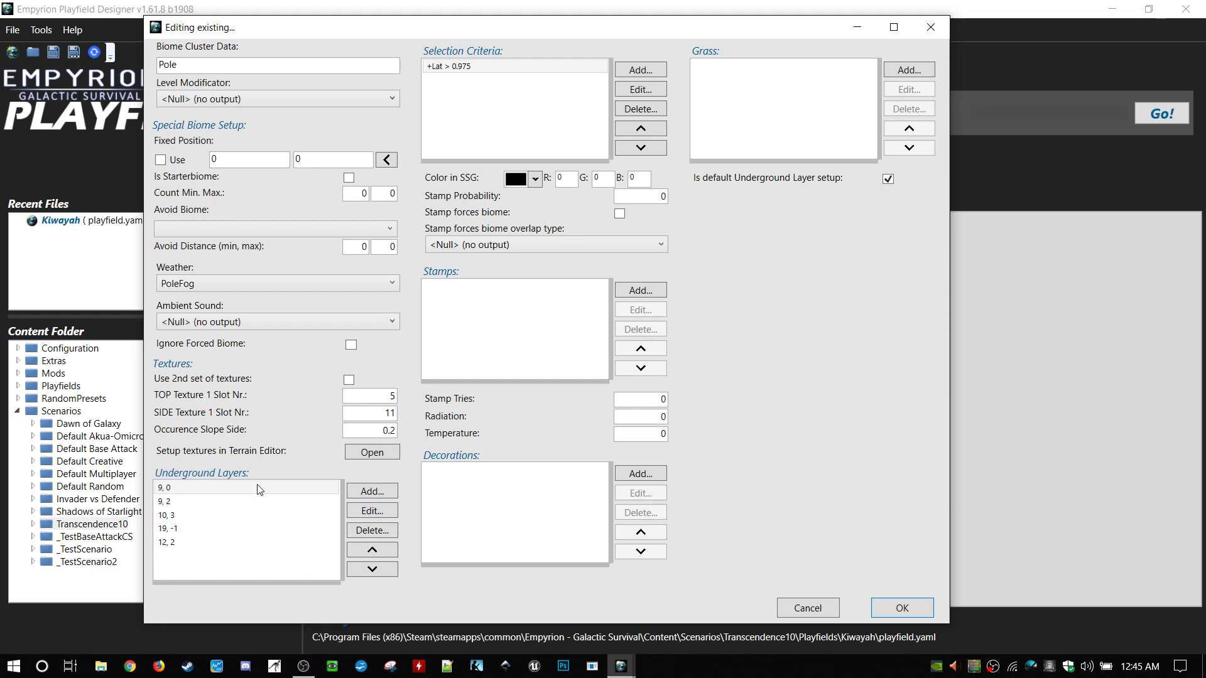
- Examine the Pole cluster's underground layers, including the texture ID and layer thickness of the "19, -1" and "9, 0" entries
{"action": "left_click", "coordinate": [256, 540]}
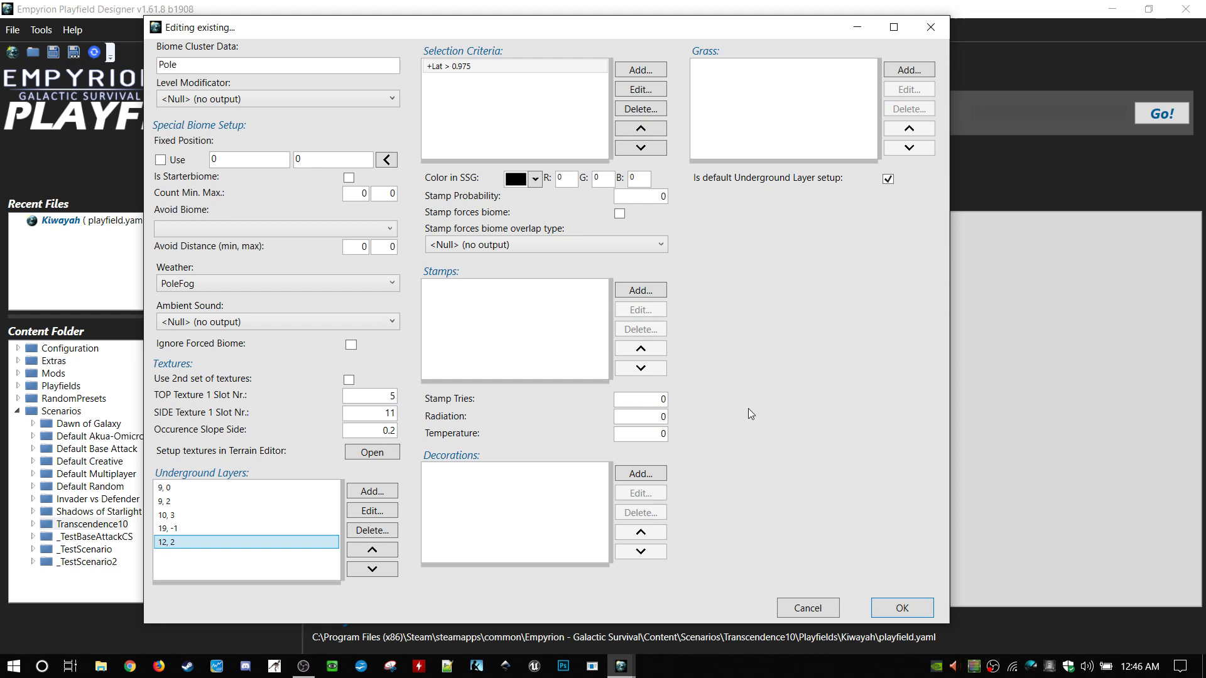
{"action": "left_click", "coordinate": [183, 489]}
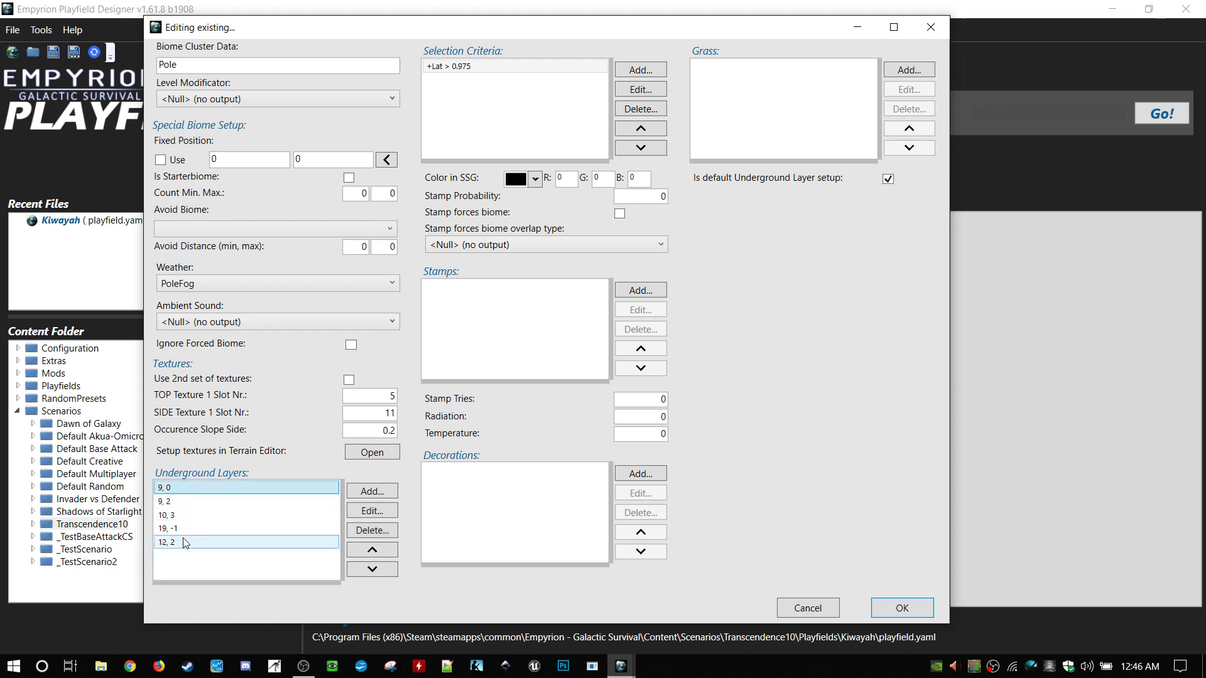
{"action": "left_click", "coordinate": [168, 529]}
{"action": "double_click", "coordinate": [168, 529]}
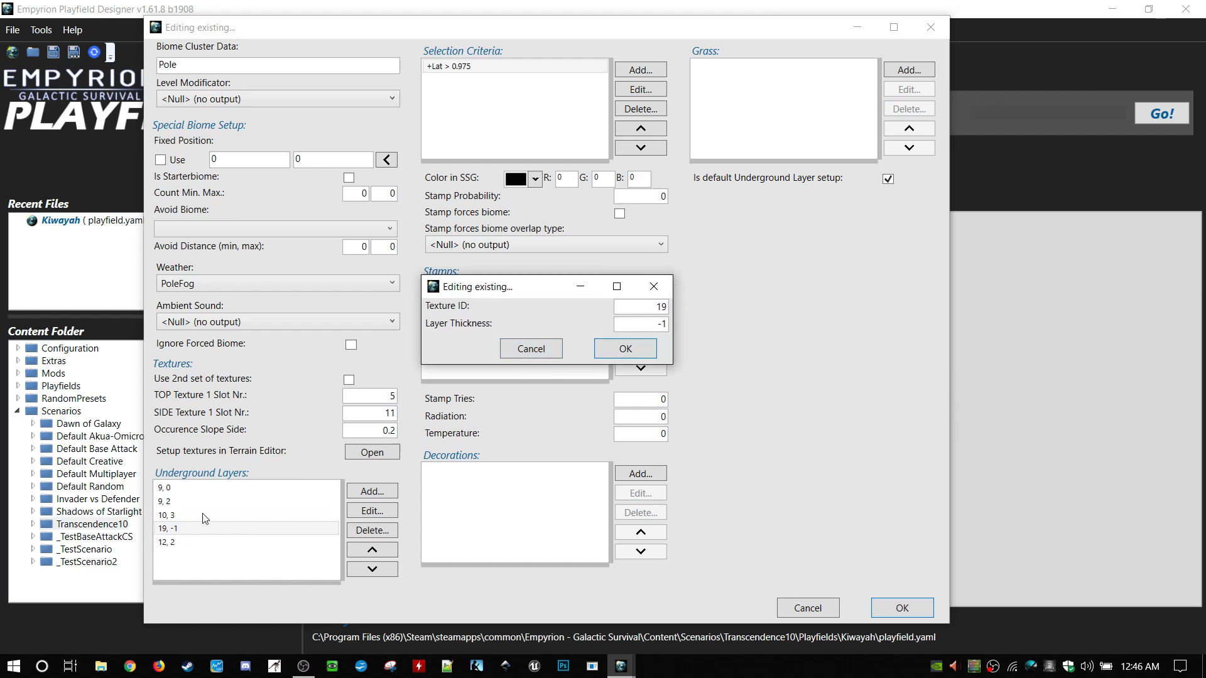
{"action": "left_click", "coordinate": [541, 351]}
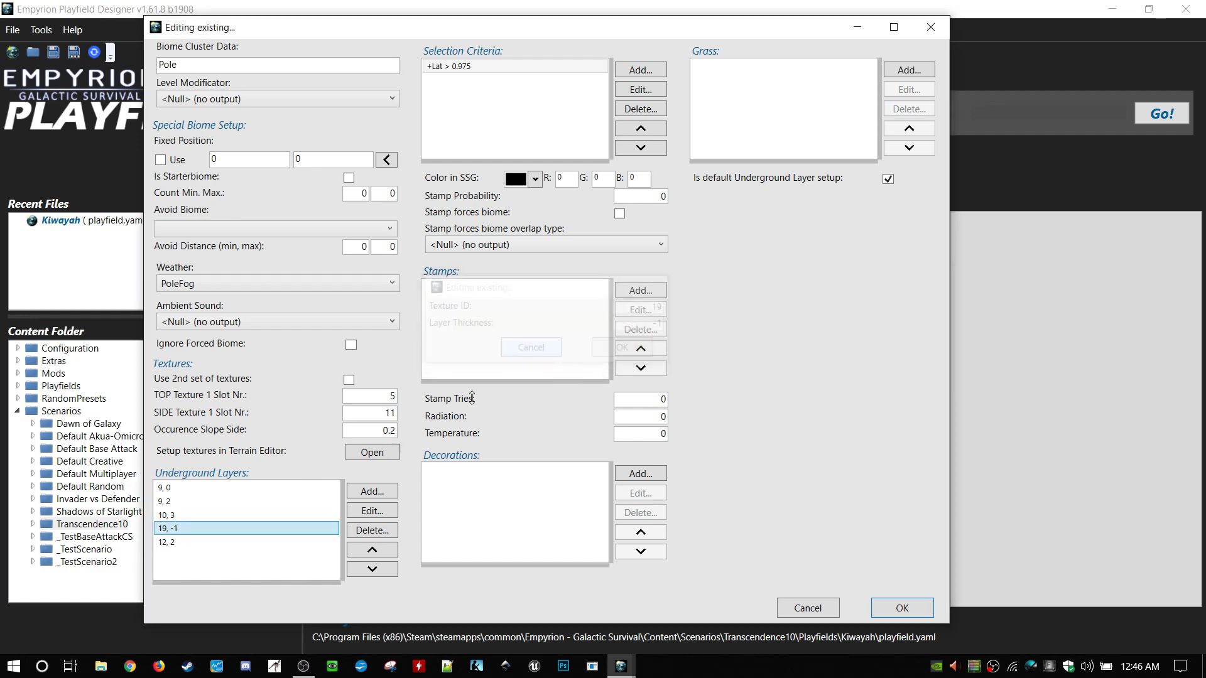
{"action": "left_click", "coordinate": [197, 517]}
{"action": "left_click", "coordinate": [195, 542]}
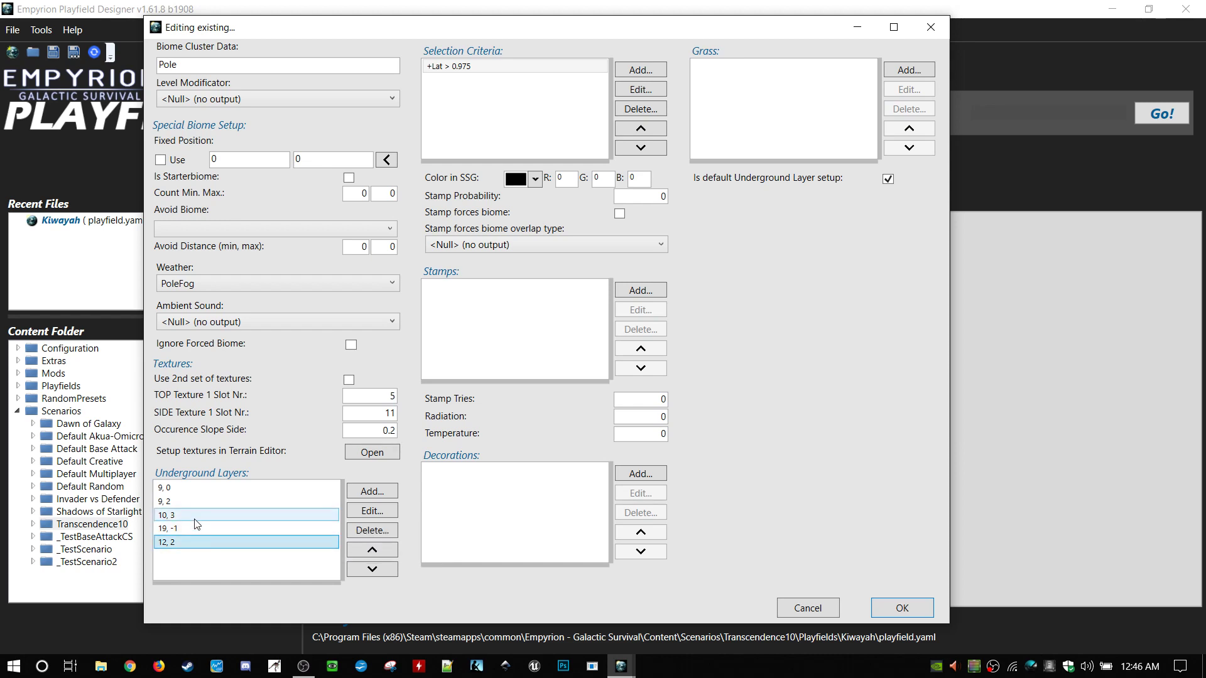
{"action": "left_click", "coordinate": [195, 518]}
{"action": "left_click", "coordinate": [194, 531]}
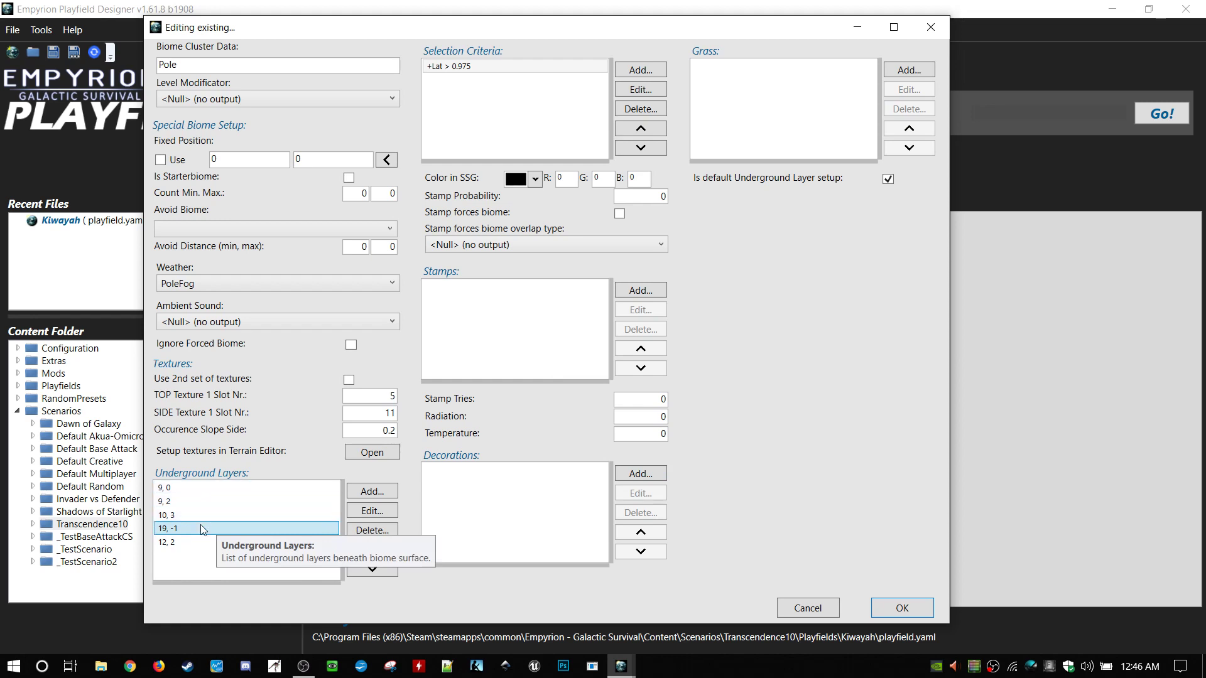
{"action": "left_click", "coordinate": [168, 490]}
{"action": "double_click", "coordinate": [168, 489]}
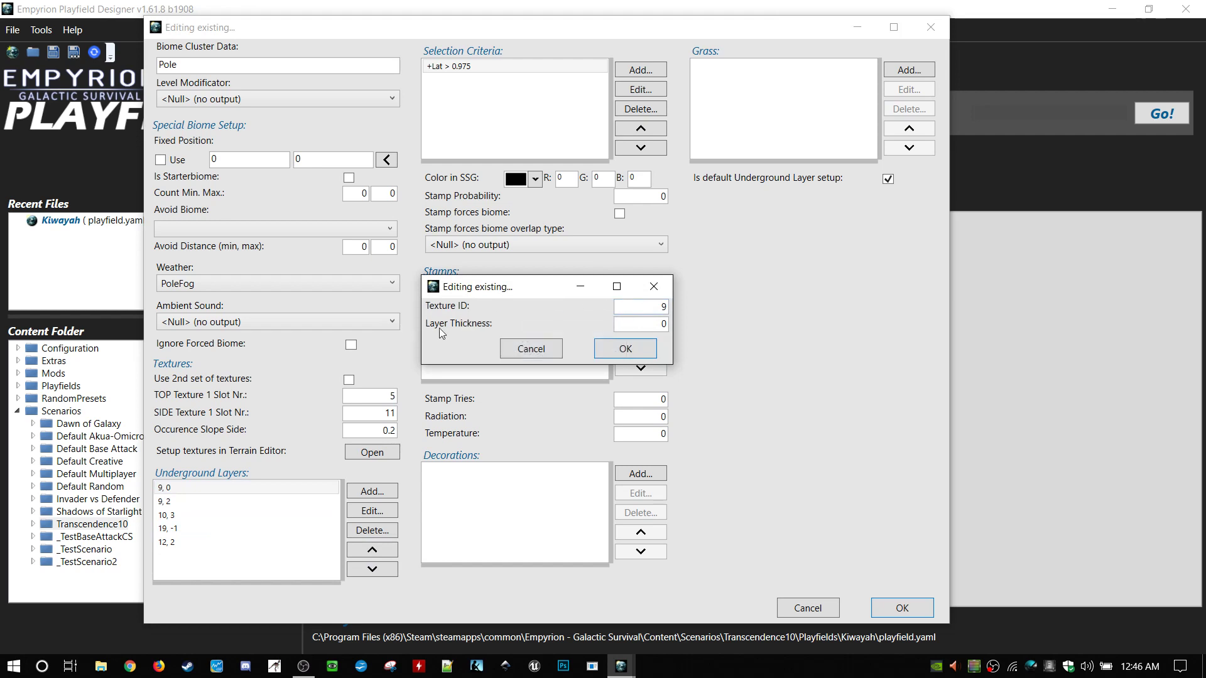
{"action": "left_click", "coordinate": [628, 350]}
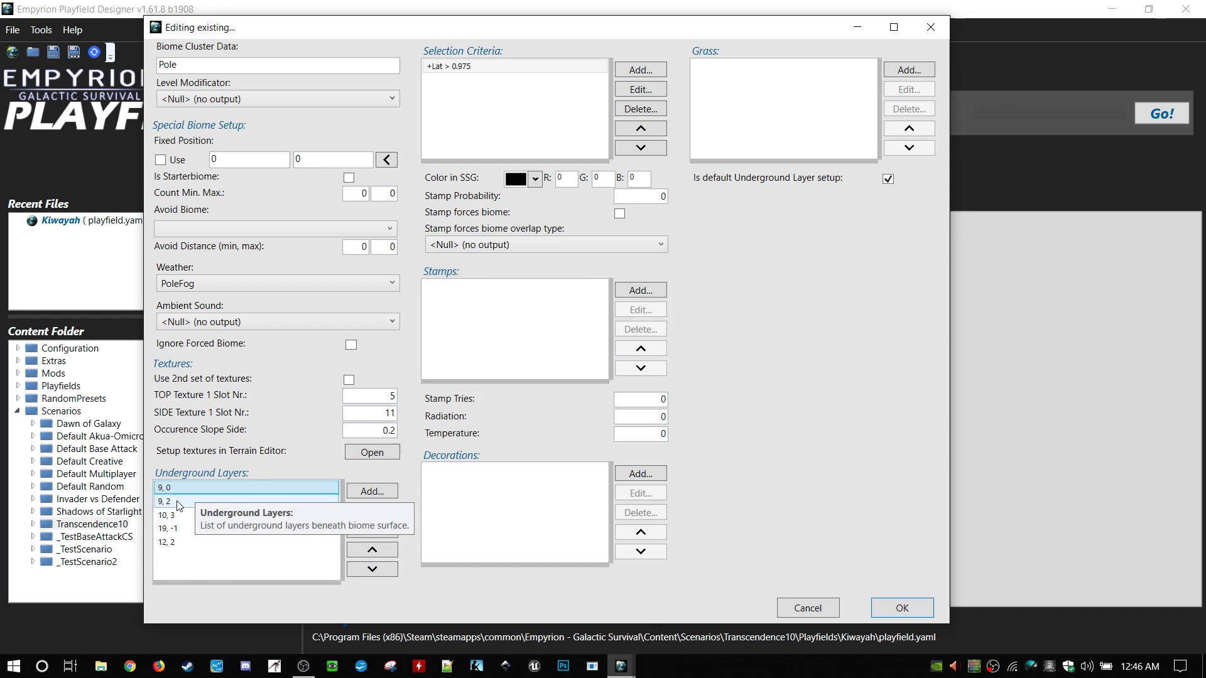
{"action": "left_click", "coordinate": [191, 541]}
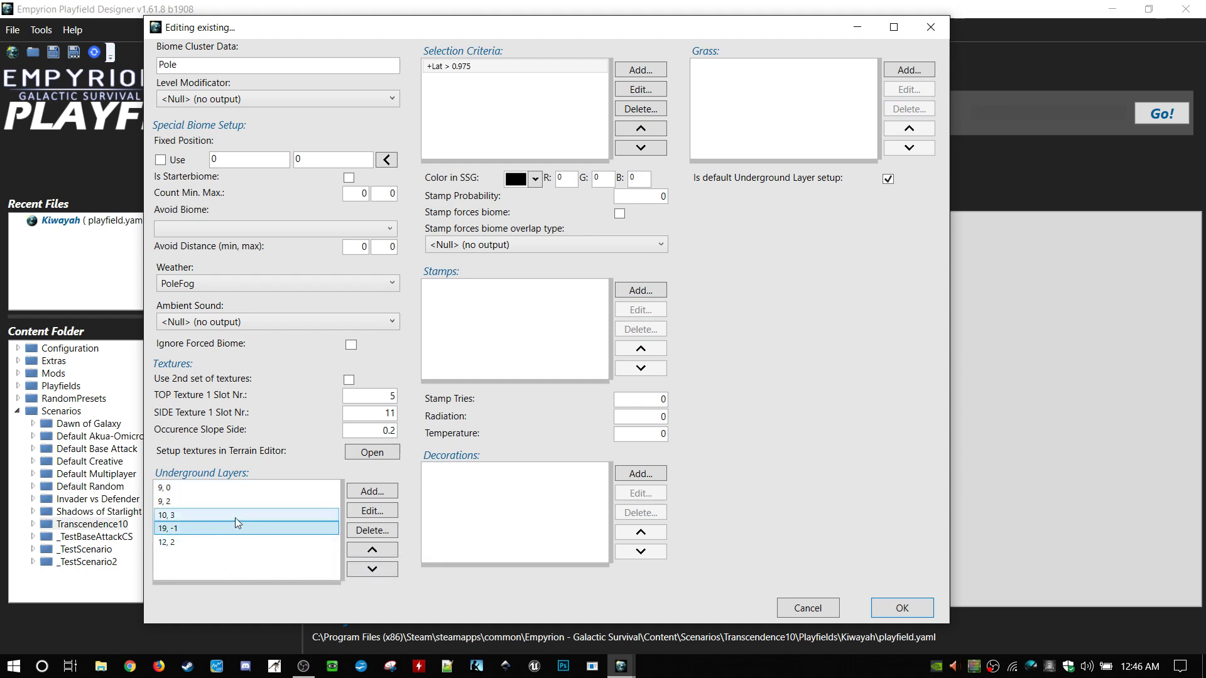
{"action": "left_click", "coordinate": [249, 488]}
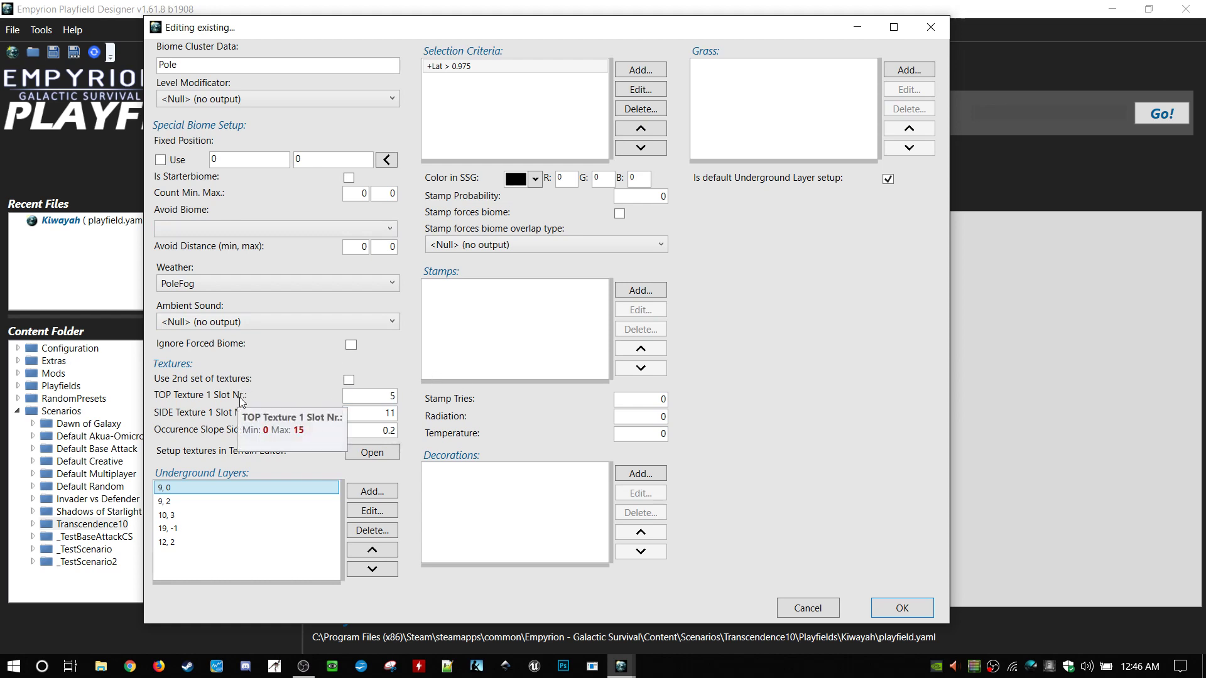
- Examine the Pole cluster's top and side texture slot numbers and its occurrence slope setting
{"action": "left_click", "coordinate": [369, 396]}
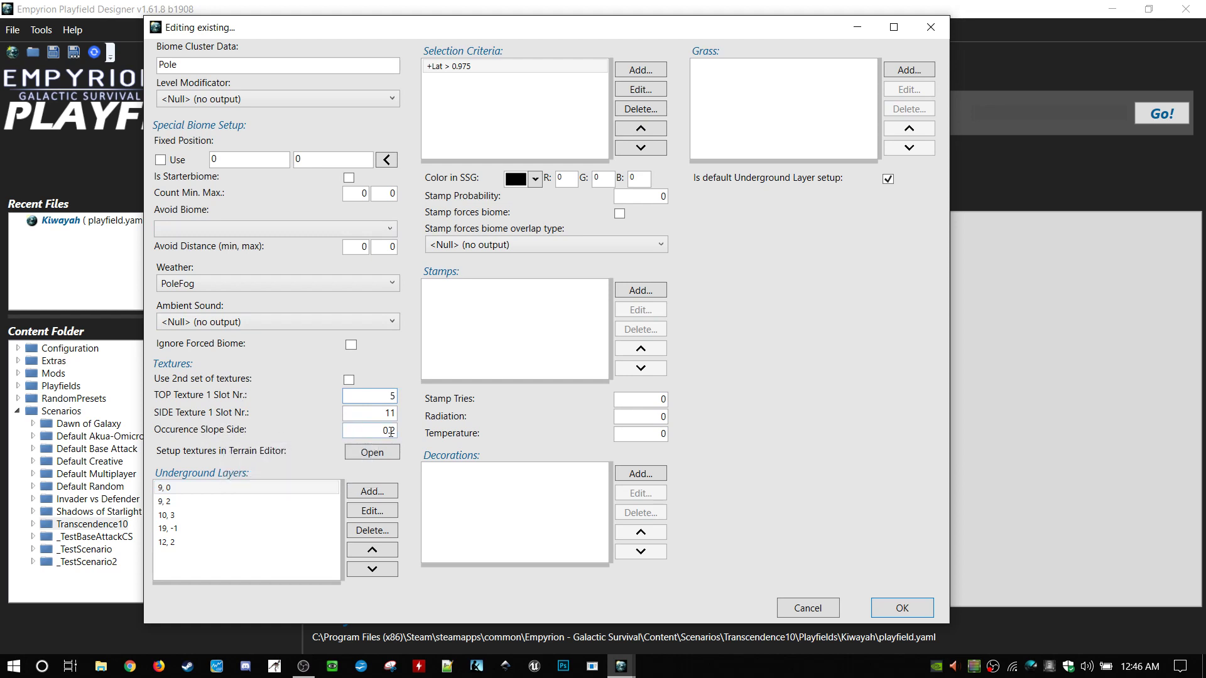
{"action": "left_click", "coordinate": [346, 430]}
{"action": "key", "text": "shift+Tab"}
{"action": "left_click", "coordinate": [391, 395]}
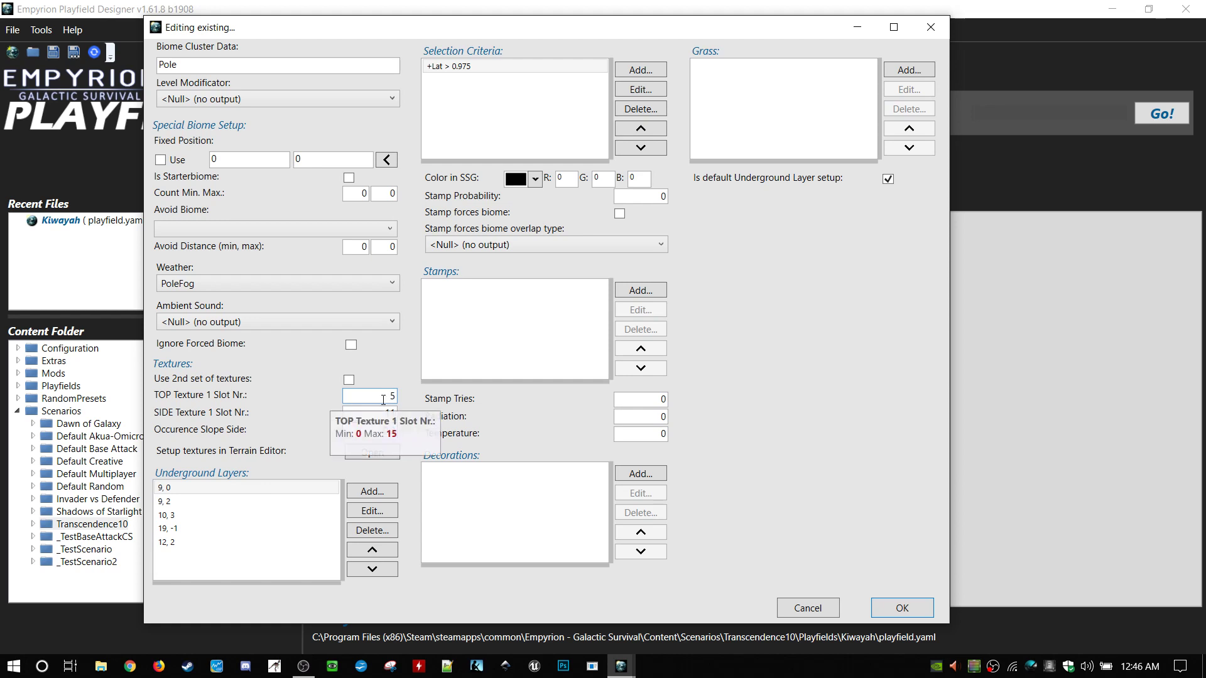
{"action": "double_click", "coordinate": [392, 397]}
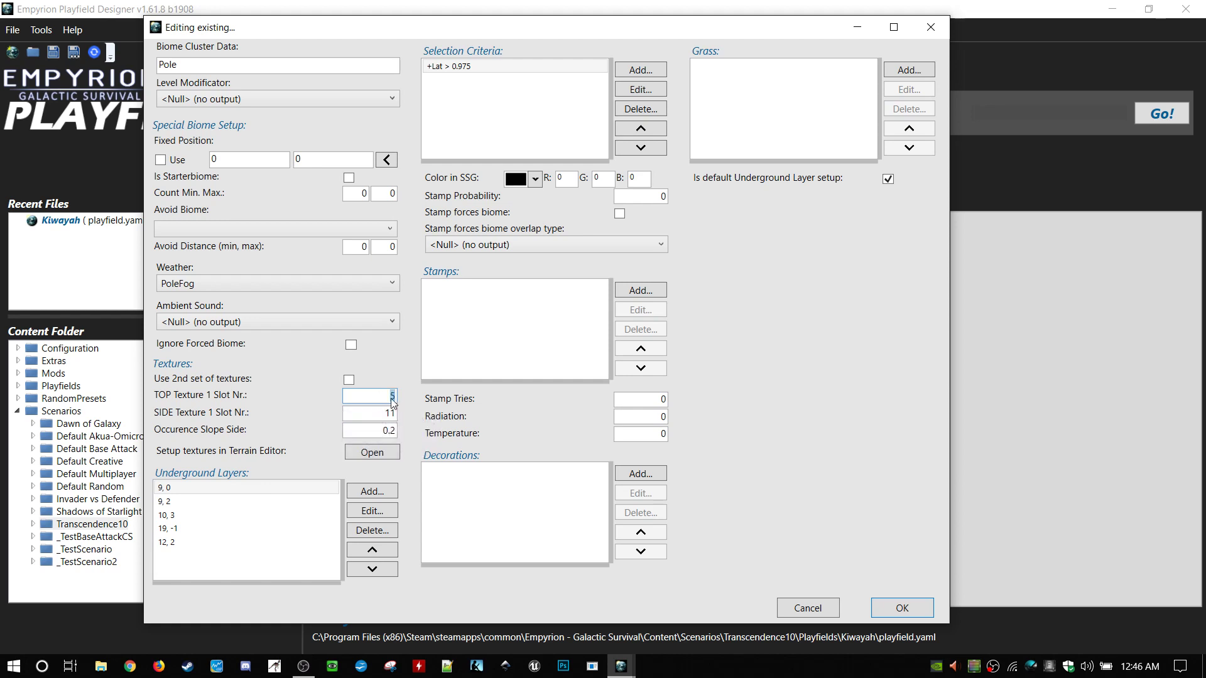
{"action": "left_click", "coordinate": [384, 396]}
- Keep the Pole cluster's ambient sound on <Null> (no output) and apply the cluster settings
{"action": "left_click", "coordinate": [311, 319]}
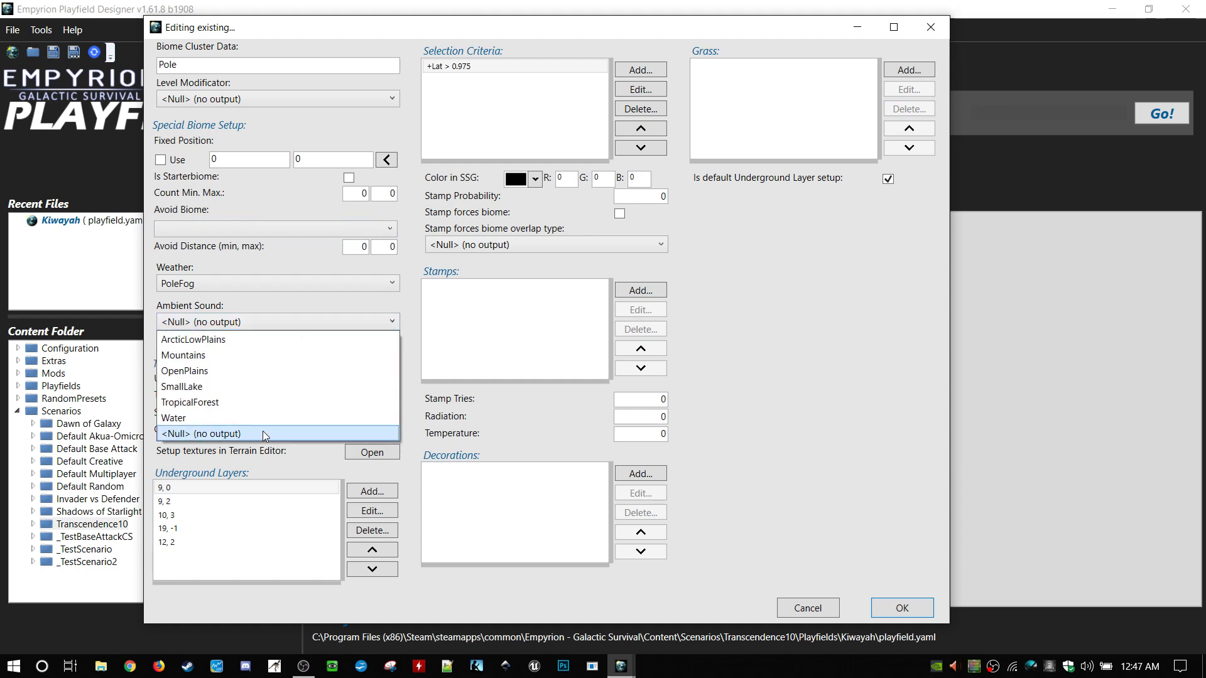
{"action": "left_click", "coordinate": [221, 434]}
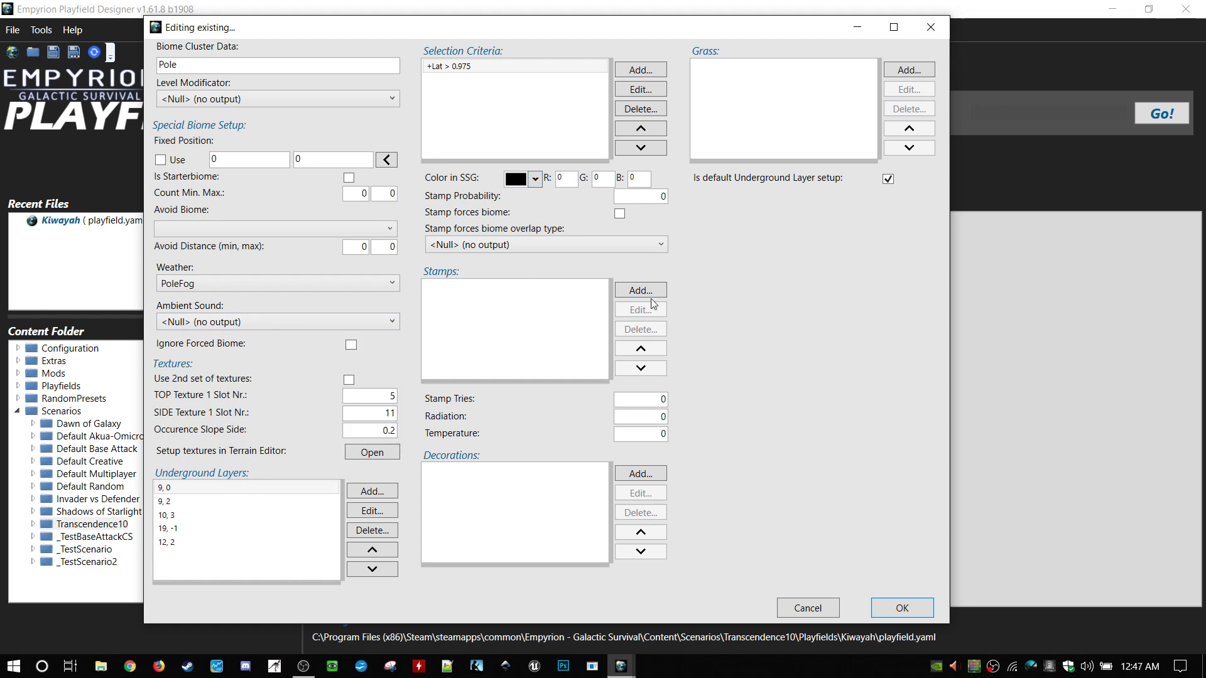
{"action": "left_click", "coordinate": [916, 602]}
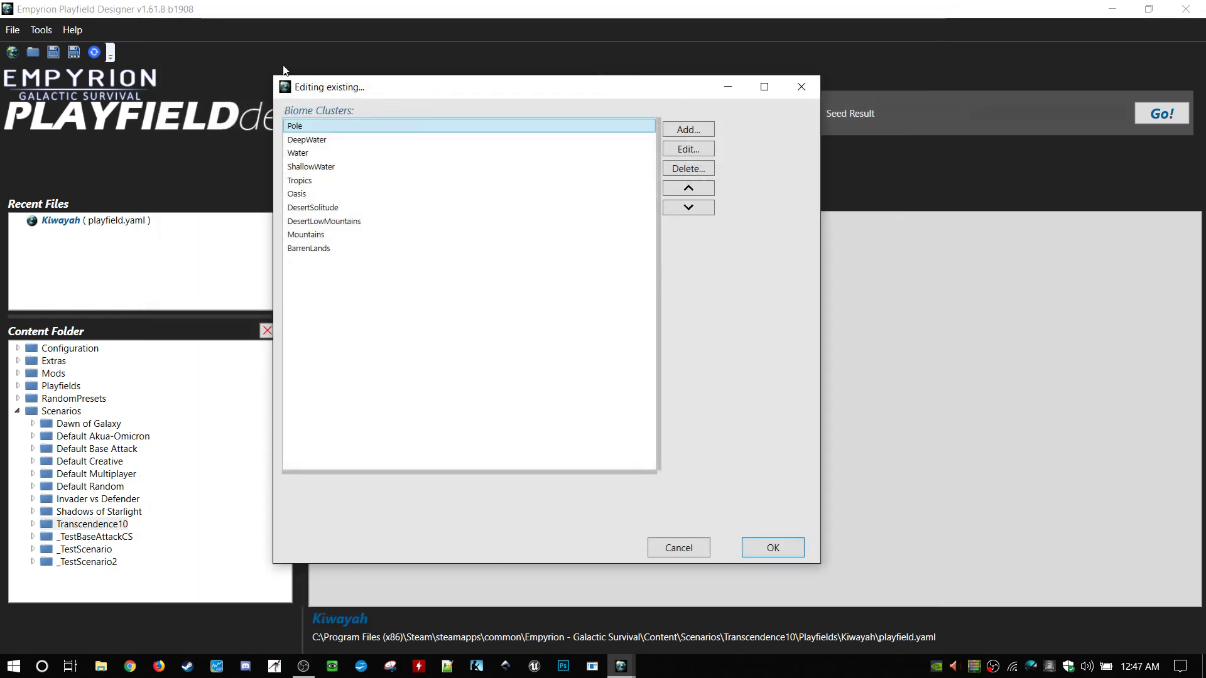
- Look over the DeepWater and ShallowWater entries in the biome cluster list, and select DeepWater
{"action": "left_click", "coordinate": [338, 141]}
{"action": "left_click", "coordinate": [337, 163]}
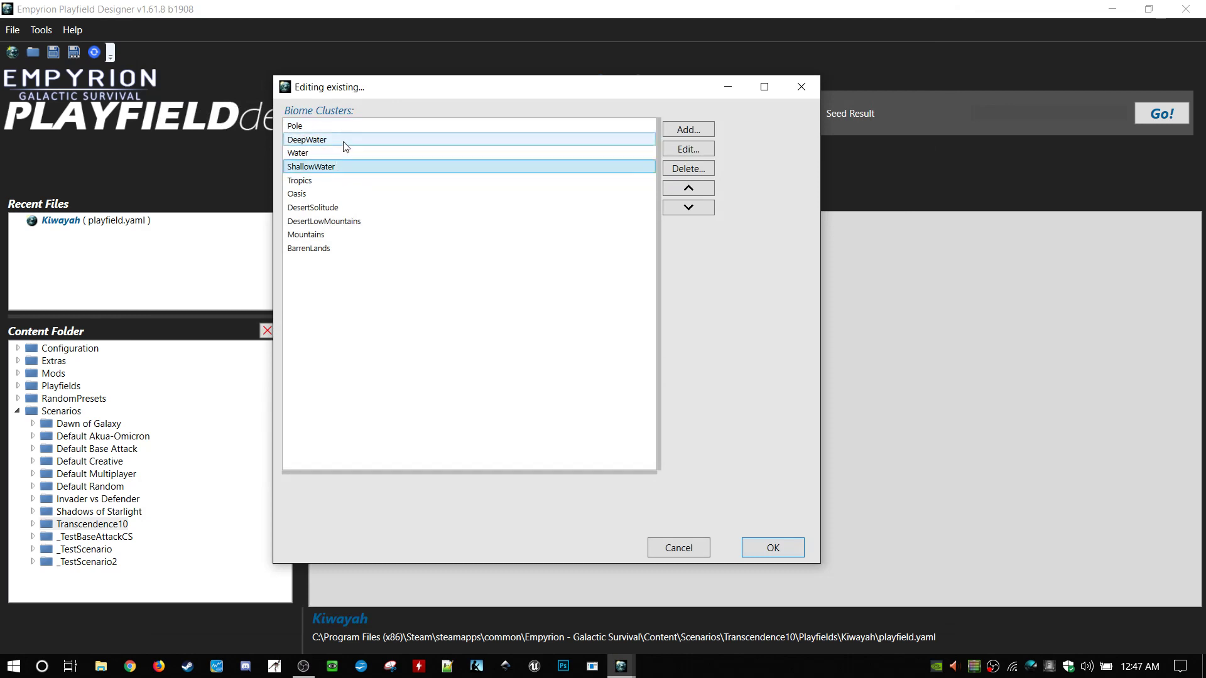
{"action": "left_click", "coordinate": [344, 142]}
{"action": "left_click", "coordinate": [342, 165]}
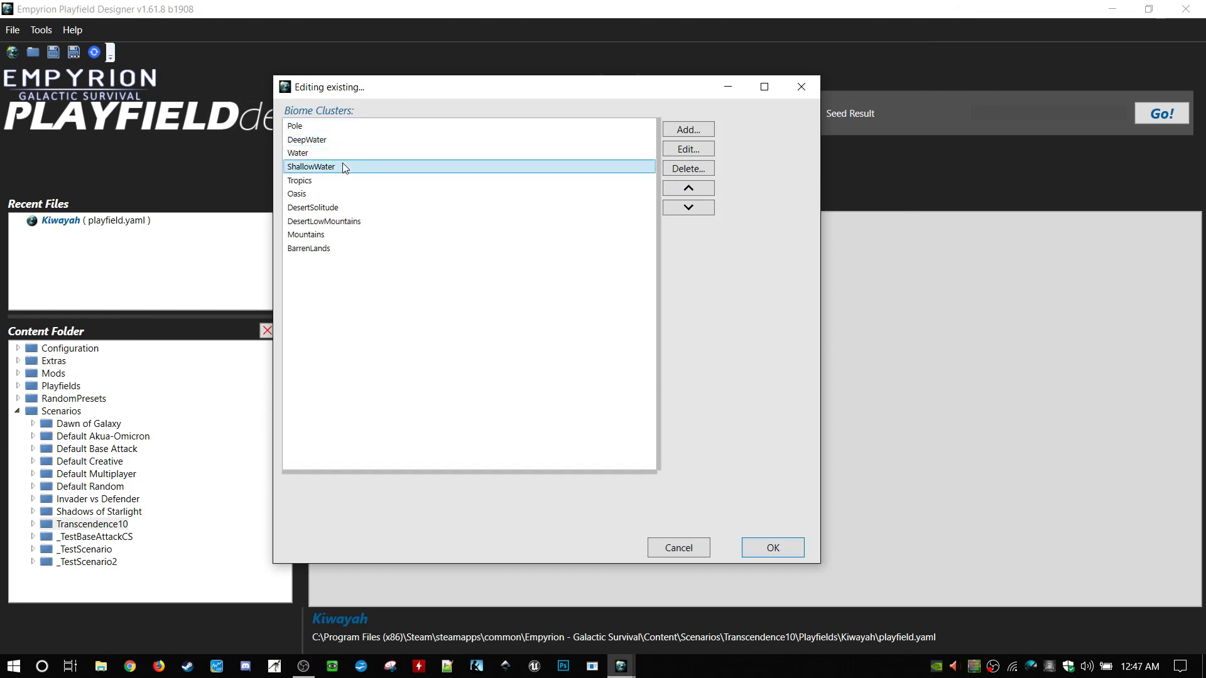
{"action": "left_click", "coordinate": [349, 144]}
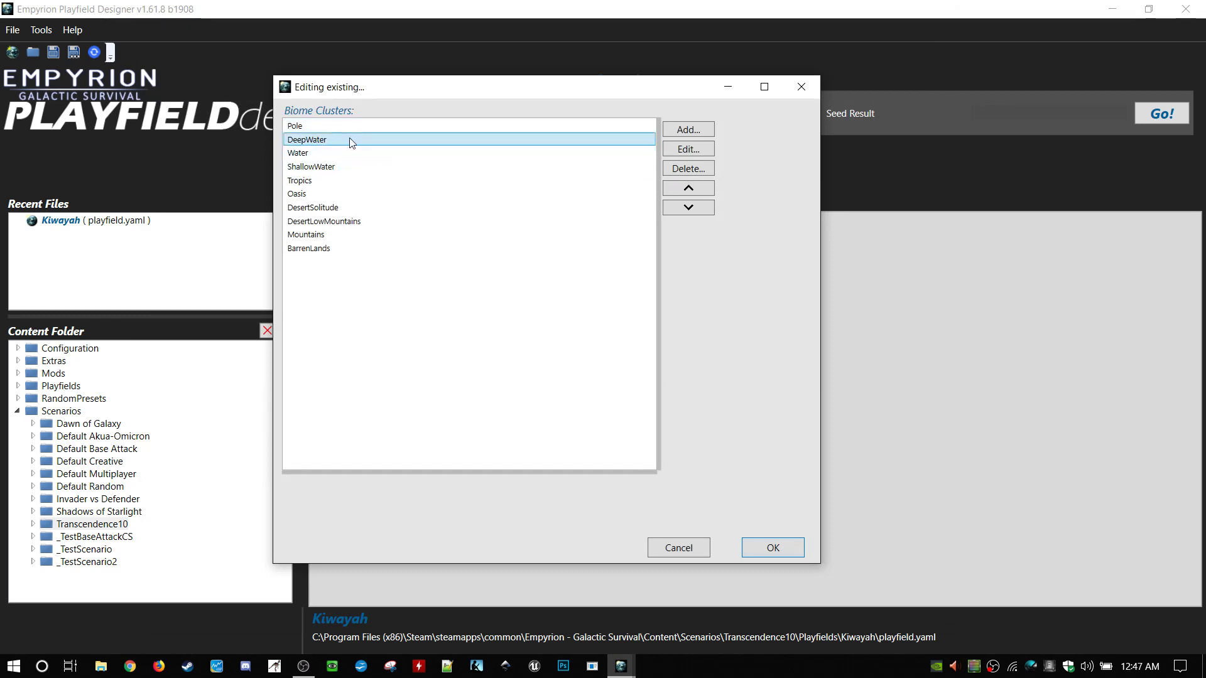
- Open the DeepWater cluster and examine its height selection criterion relative to sea level
{"action": "double_click", "coordinate": [350, 142]}
{"action": "left_click", "coordinate": [495, 67]}
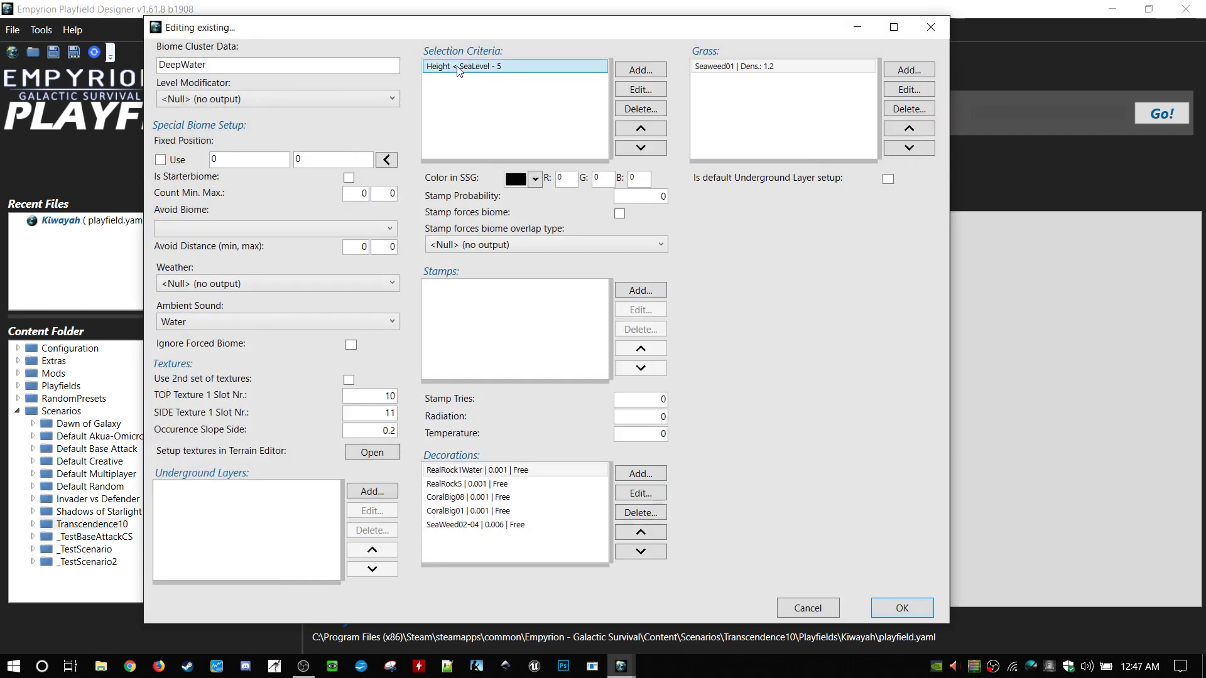
{"action": "double_click", "coordinate": [499, 68]}
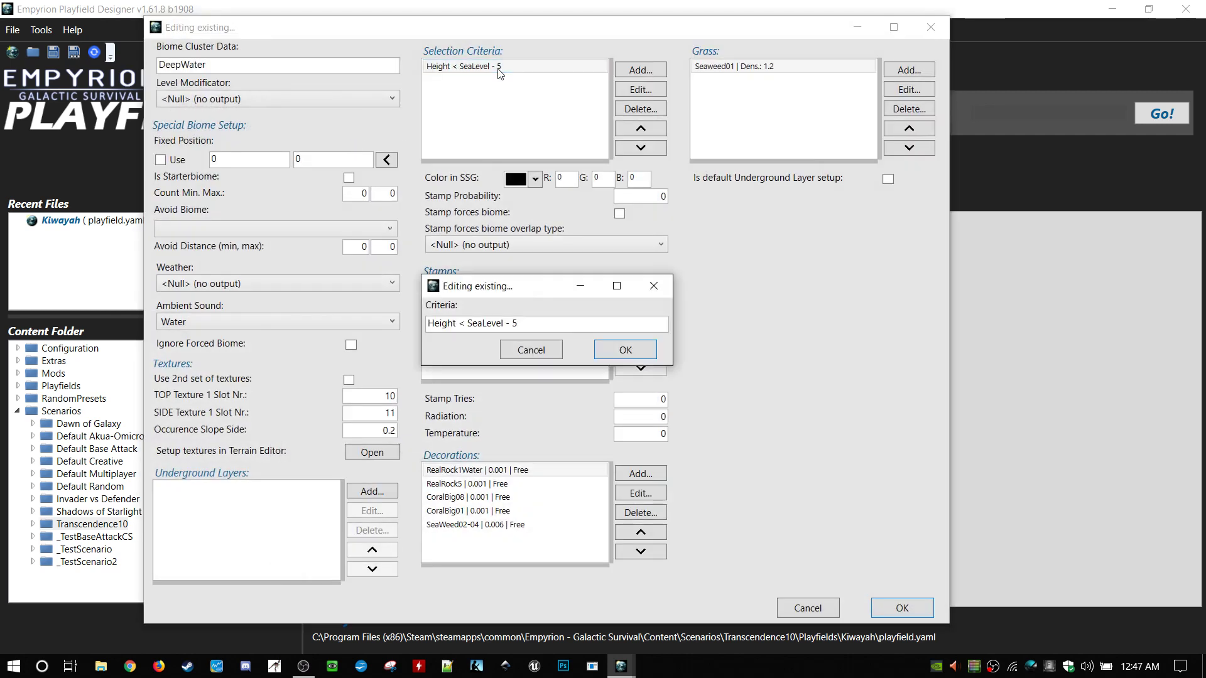
{"action": "left_click", "coordinate": [643, 358]}
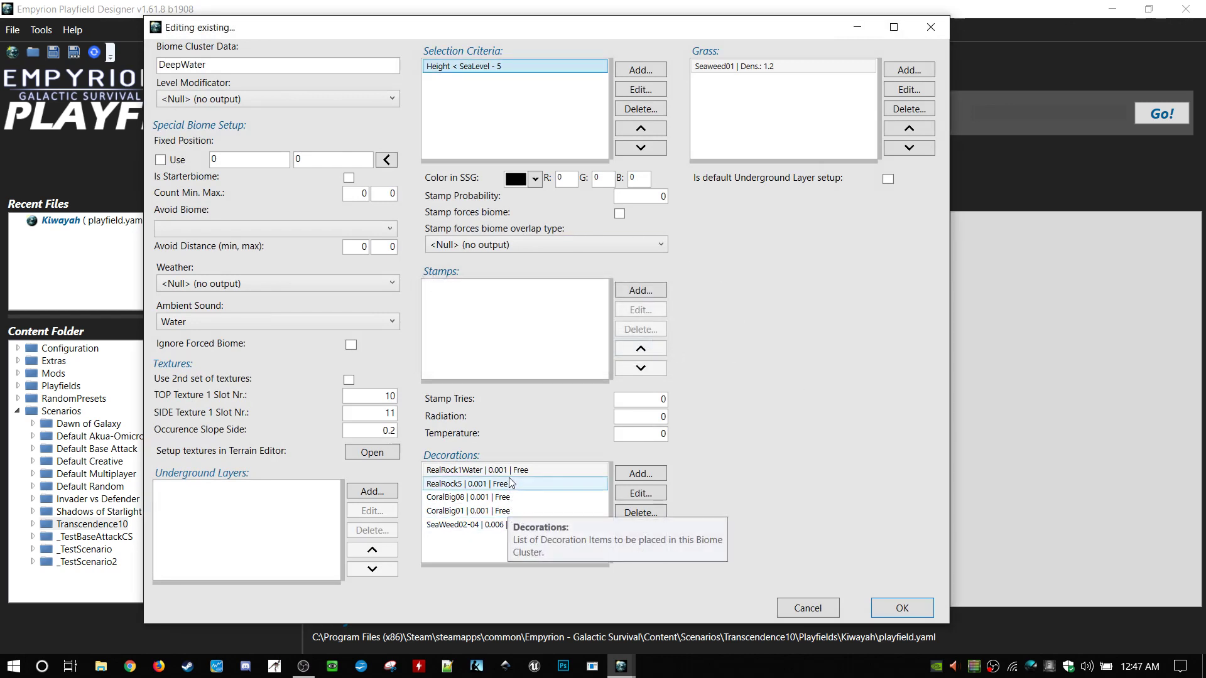
- Replace the RealRock5 decoration in the DeepWater cluster with RealRock5Water
{"action": "left_click", "coordinate": [508, 525]}
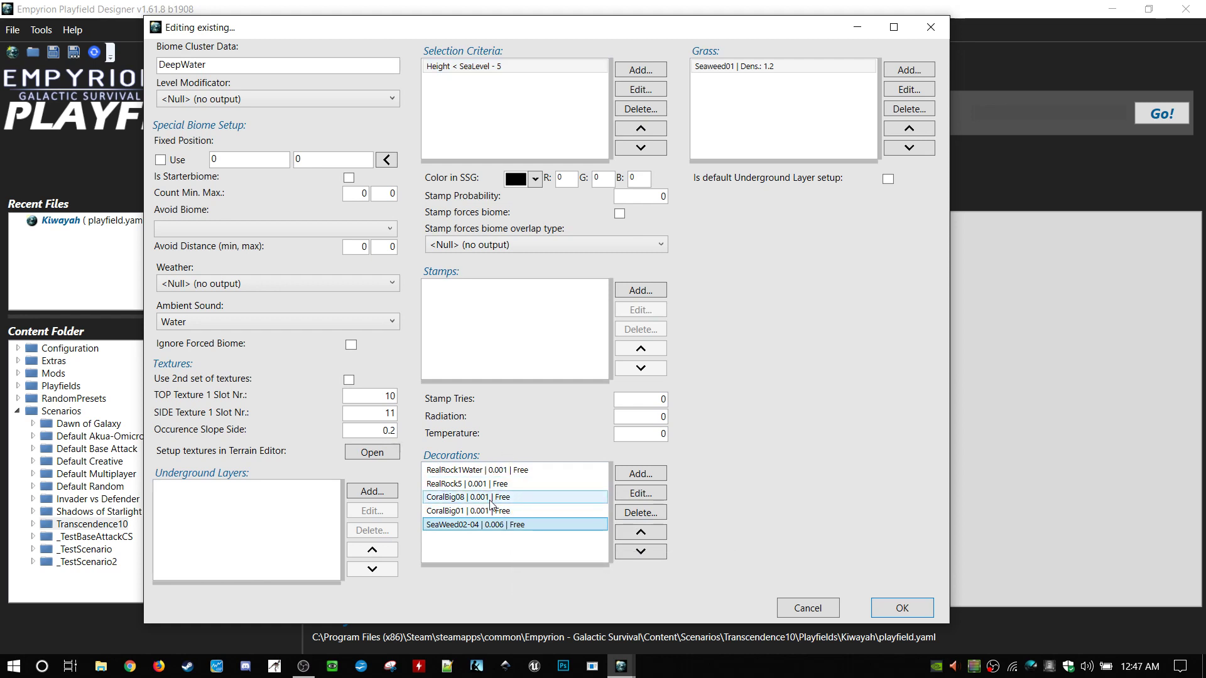
{"action": "left_click", "coordinate": [503, 510]}
{"action": "left_click", "coordinate": [494, 470]}
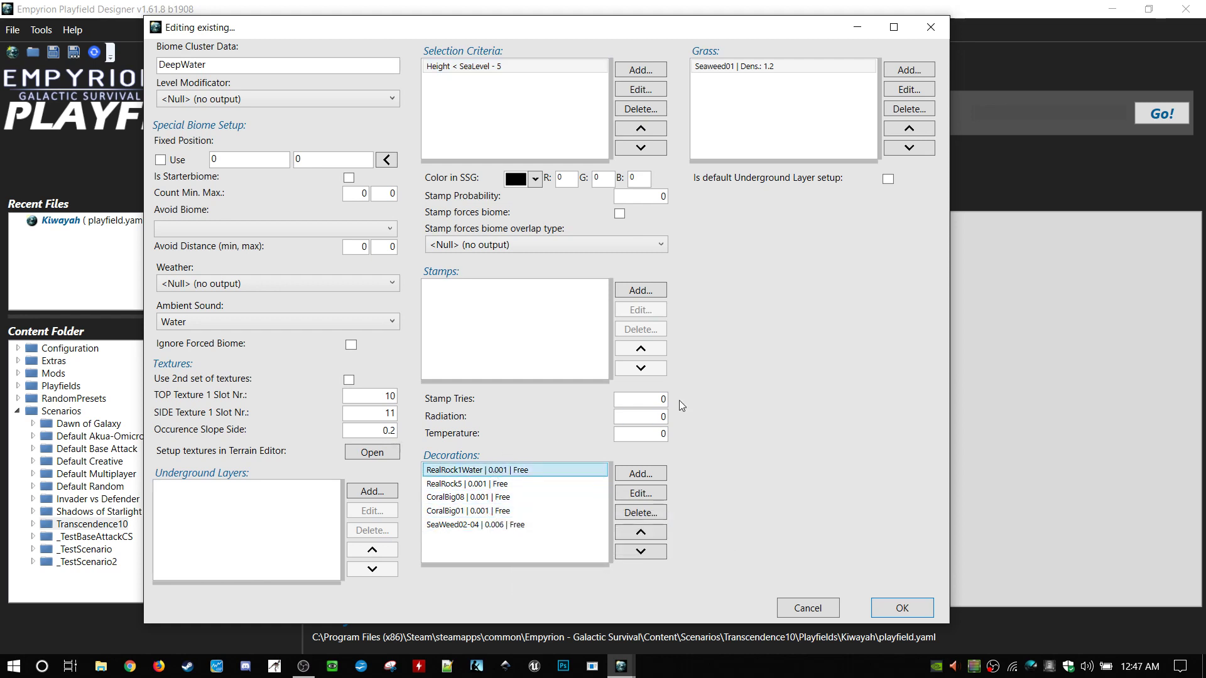
{"action": "left_click", "coordinate": [482, 484]}
{"action": "double_click", "coordinate": [480, 486]}
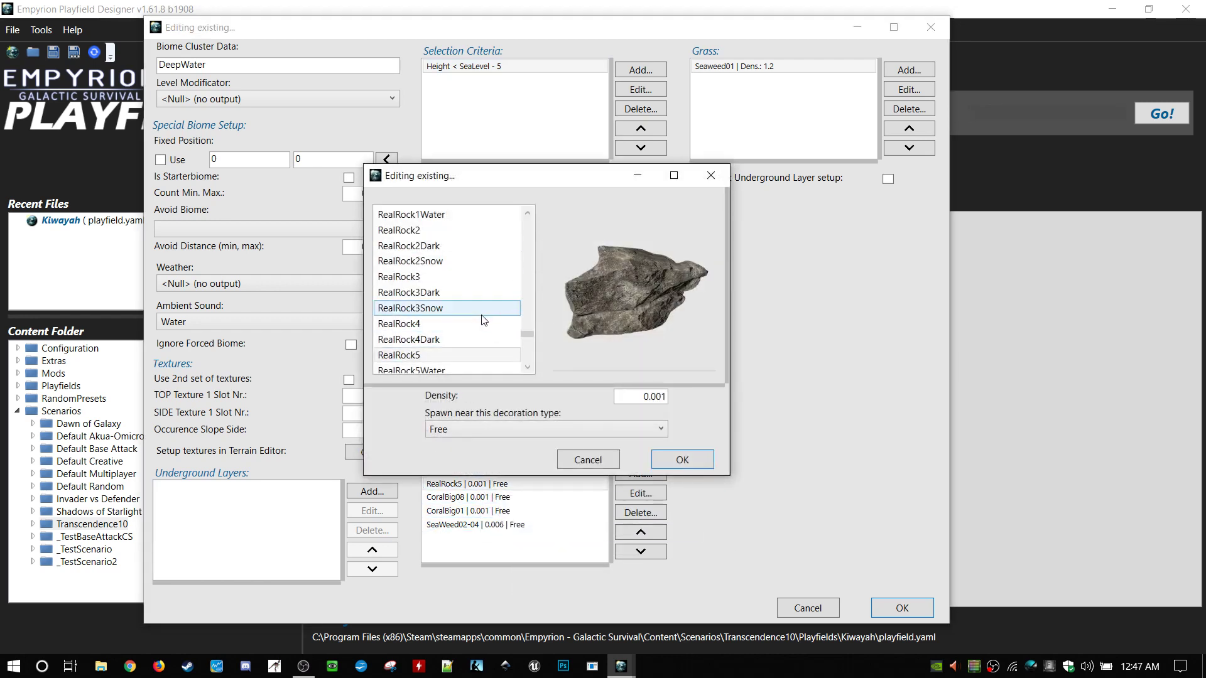
{"action": "left_click", "coordinate": [436, 372]}
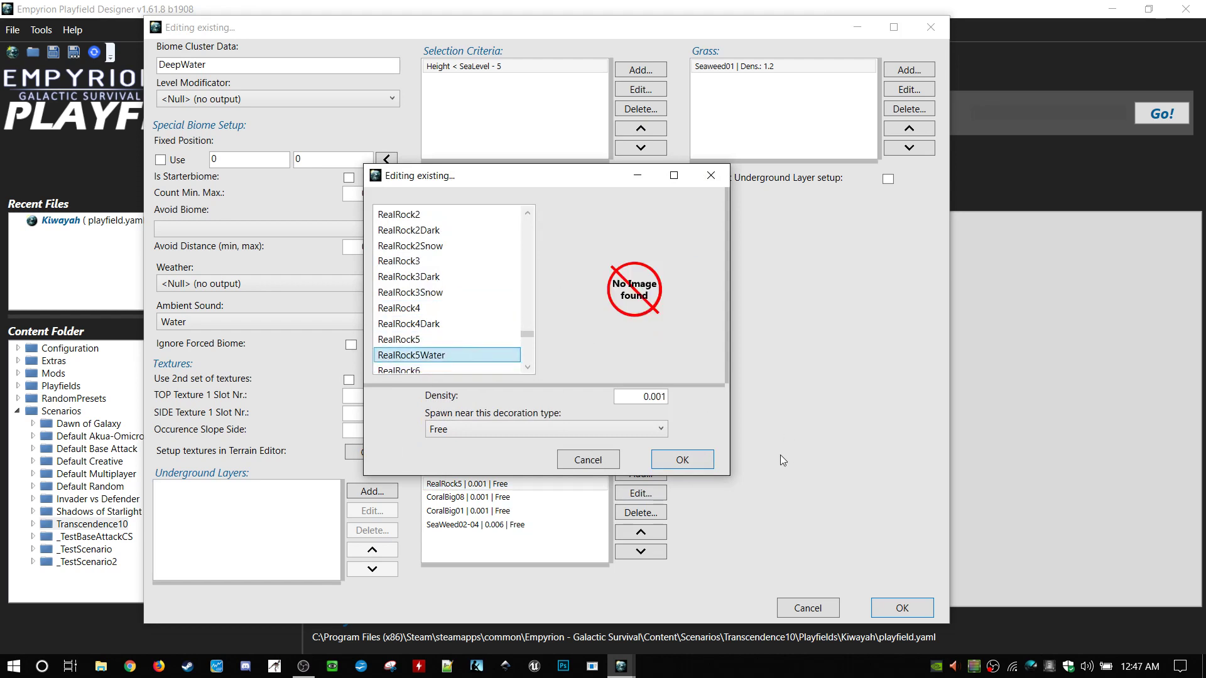
{"action": "left_click", "coordinate": [707, 462]}
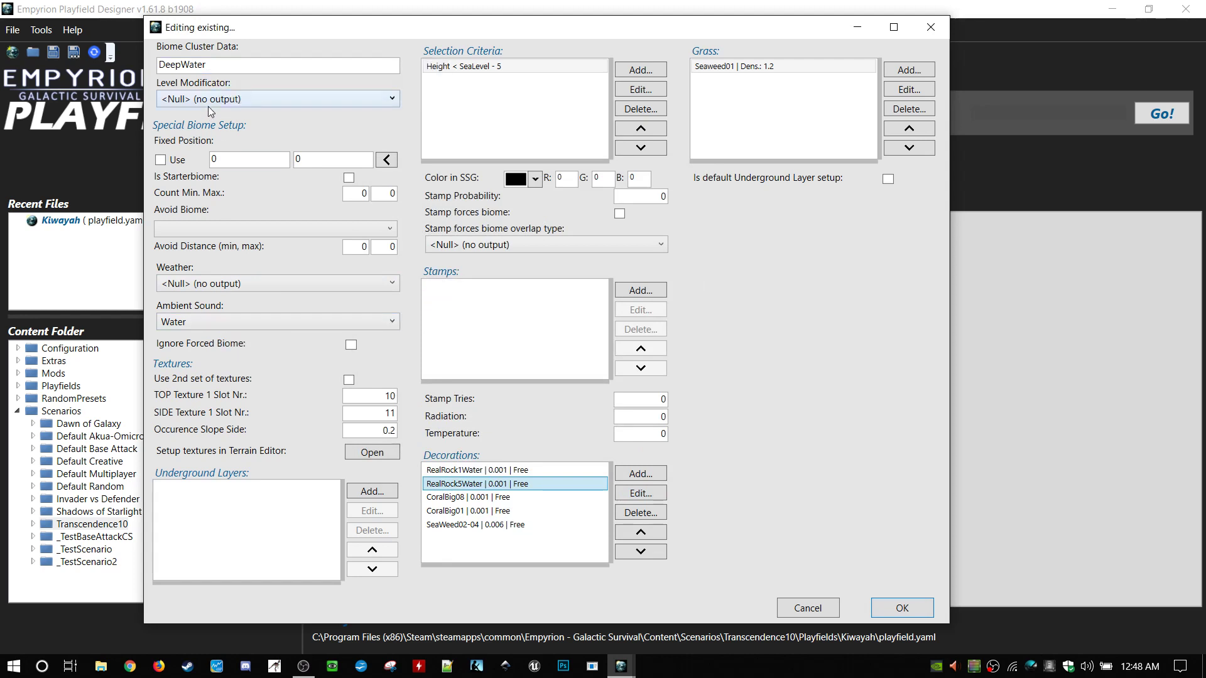
- Examine the density and height scale of DeepWater's Seaweed01 grass entry, and apply the cluster settings
{"action": "double_click", "coordinate": [785, 67]}
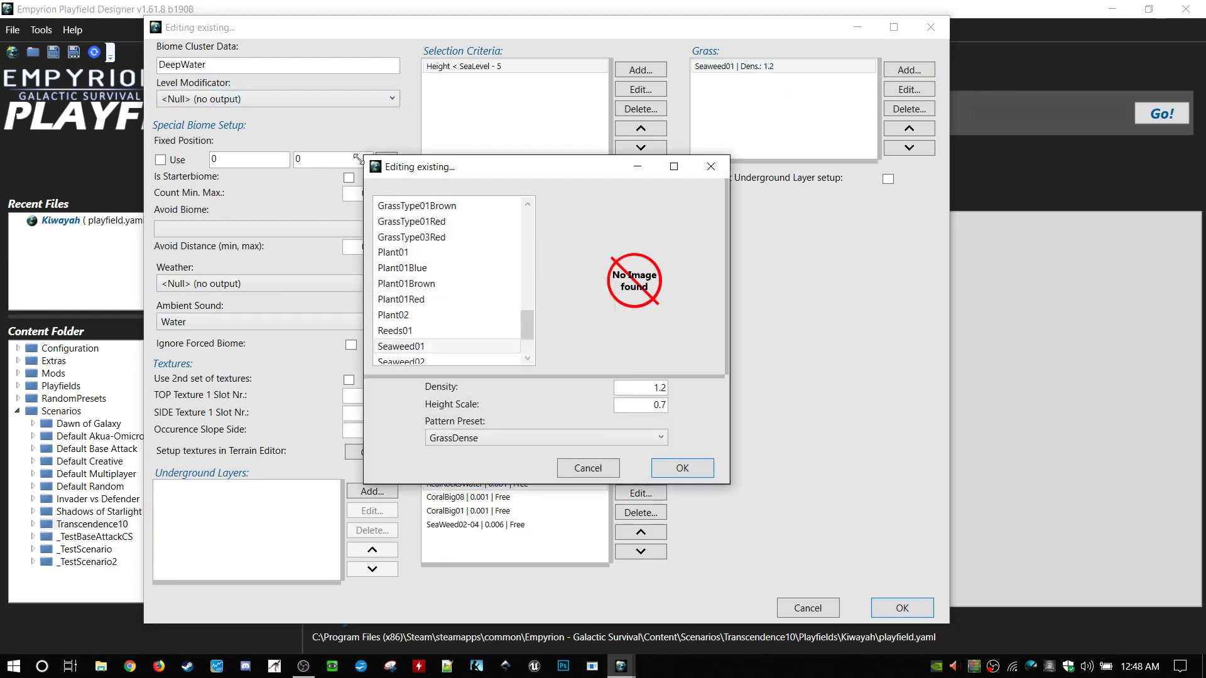
{"action": "left_click_drag", "start_coordinate": [624, 386], "coordinate": [729, 394]}
{"action": "left_click_drag", "start_coordinate": [650, 405], "coordinate": [706, 394]}
{"action": "left_click", "coordinate": [679, 466]}
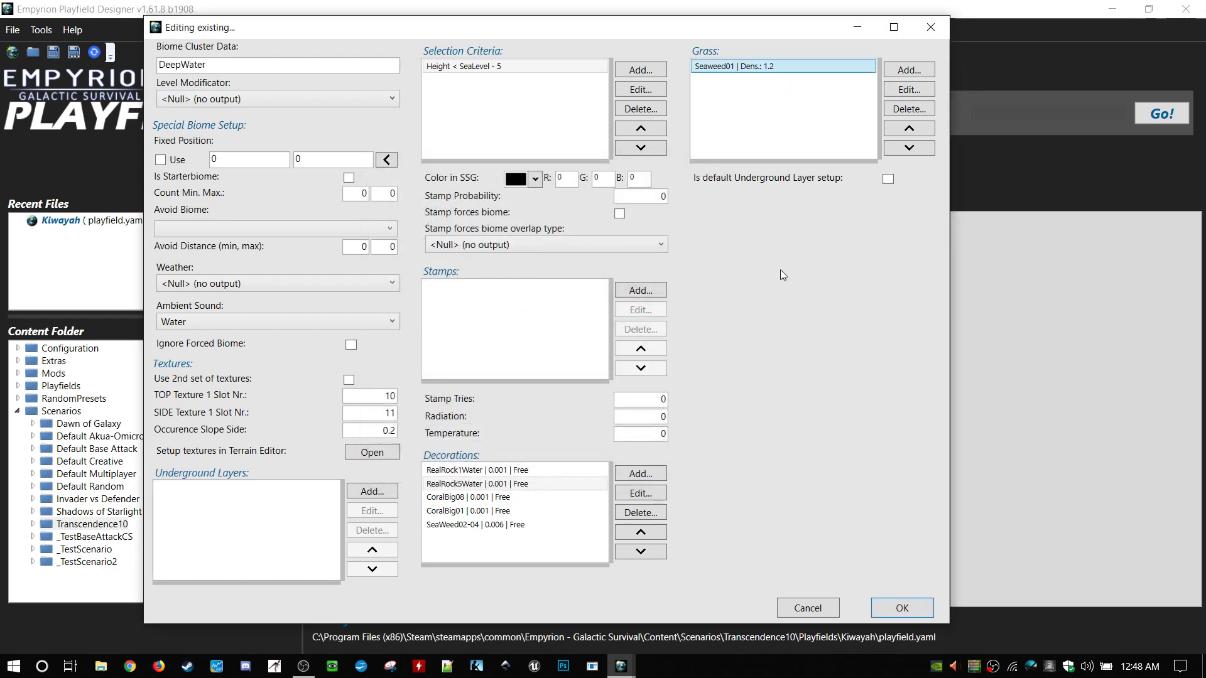
{"action": "double_click", "coordinate": [809, 73]}
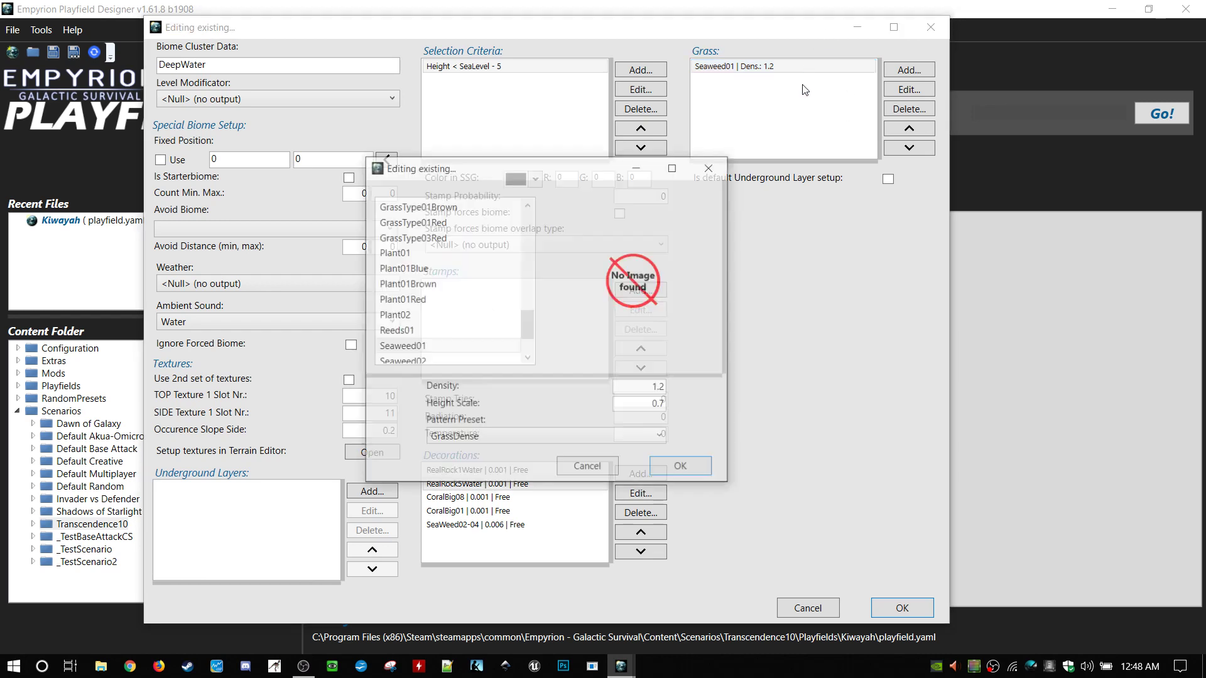
{"action": "left_click", "coordinate": [645, 402]}
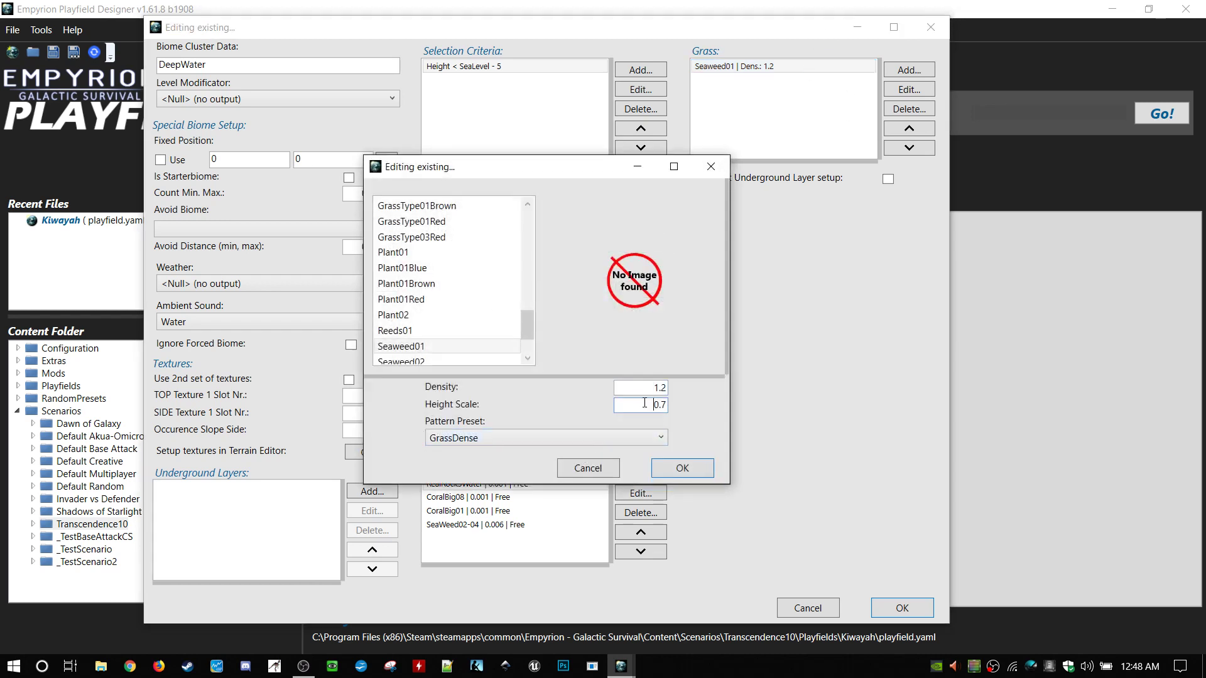
{"action": "left_click", "coordinate": [698, 468]}
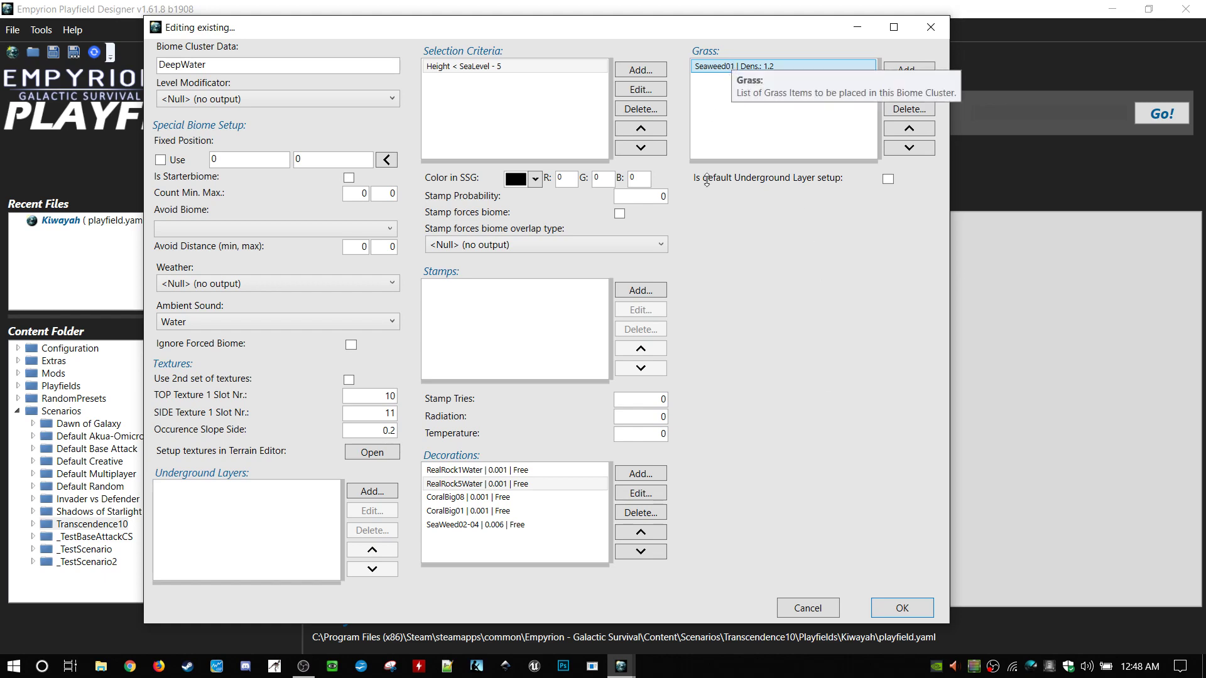
{"action": "left_click", "coordinate": [902, 608]}
- Examine the Water cluster's decorations and its two height selection criteria, leaving the cluster without changes
{"action": "double_click", "coordinate": [312, 156]}
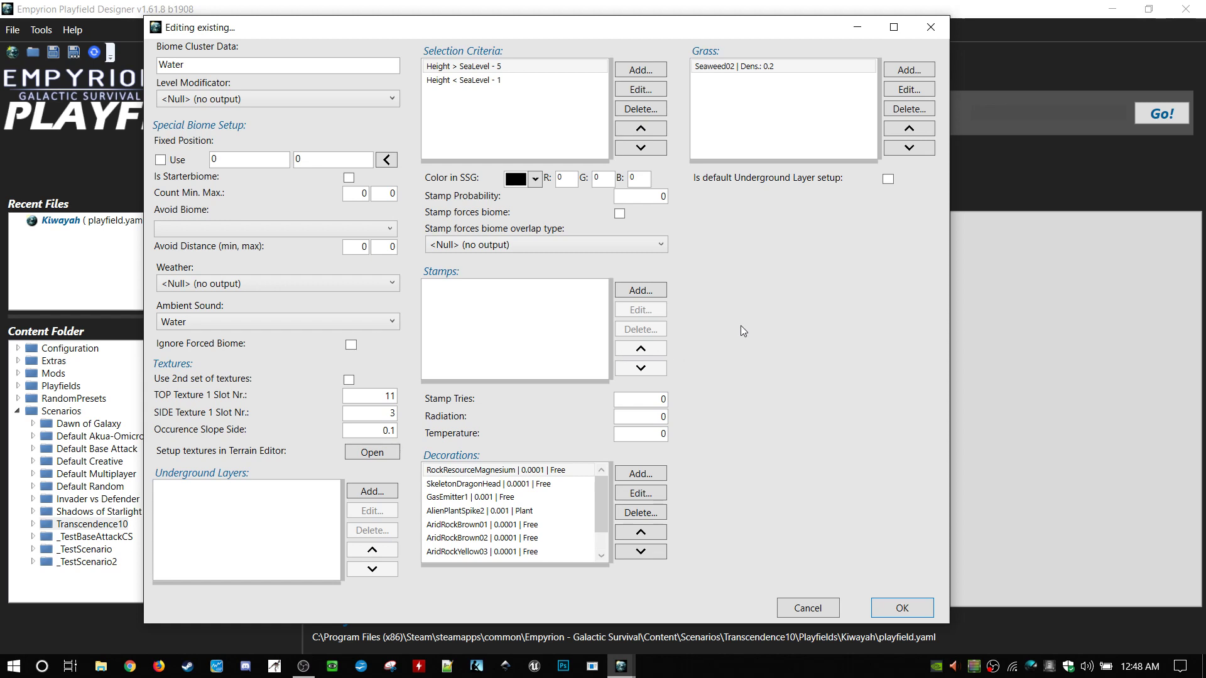
{"action": "scroll", "coordinate": [544, 523], "scroll_direction": "down", "scroll_amount": 1}
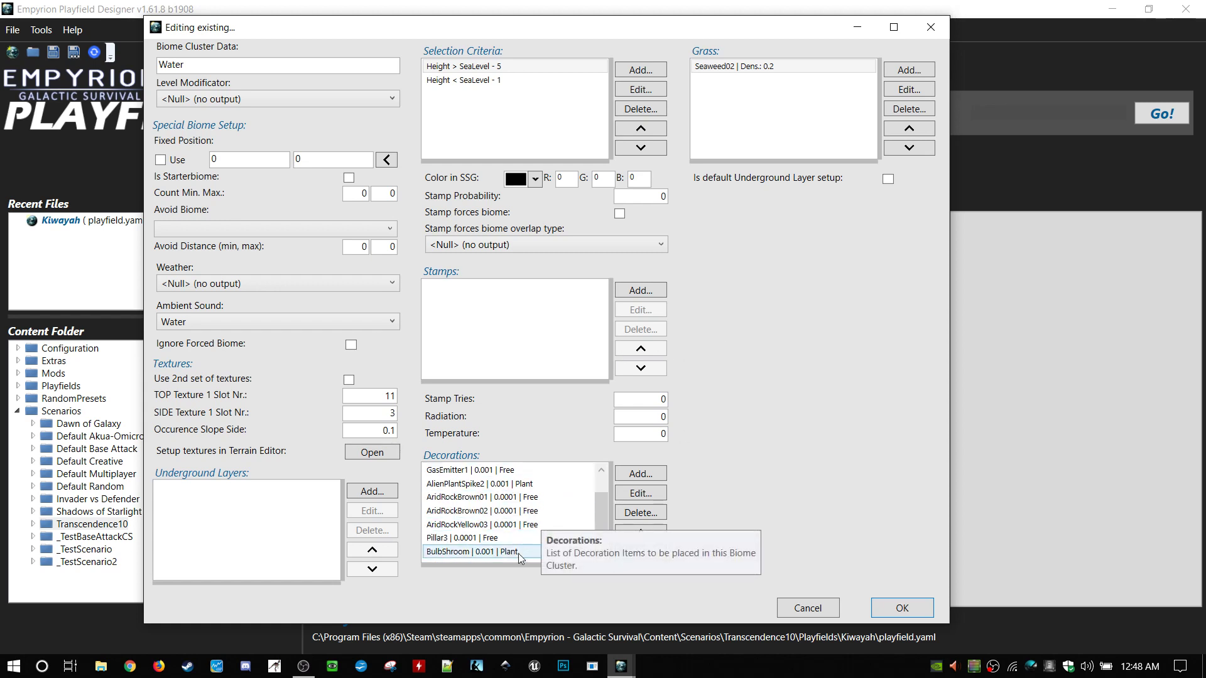
{"action": "scroll", "coordinate": [515, 554], "scroll_direction": "up", "scroll_amount": 1}
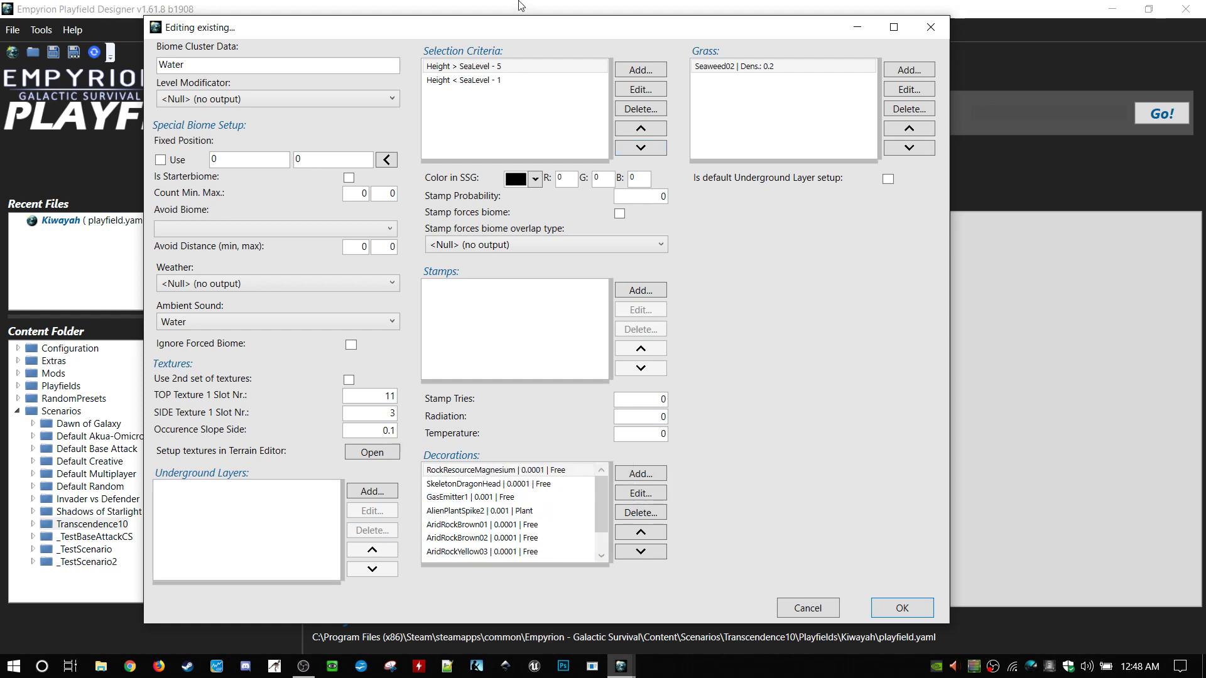
{"action": "double_click", "coordinate": [496, 80]}
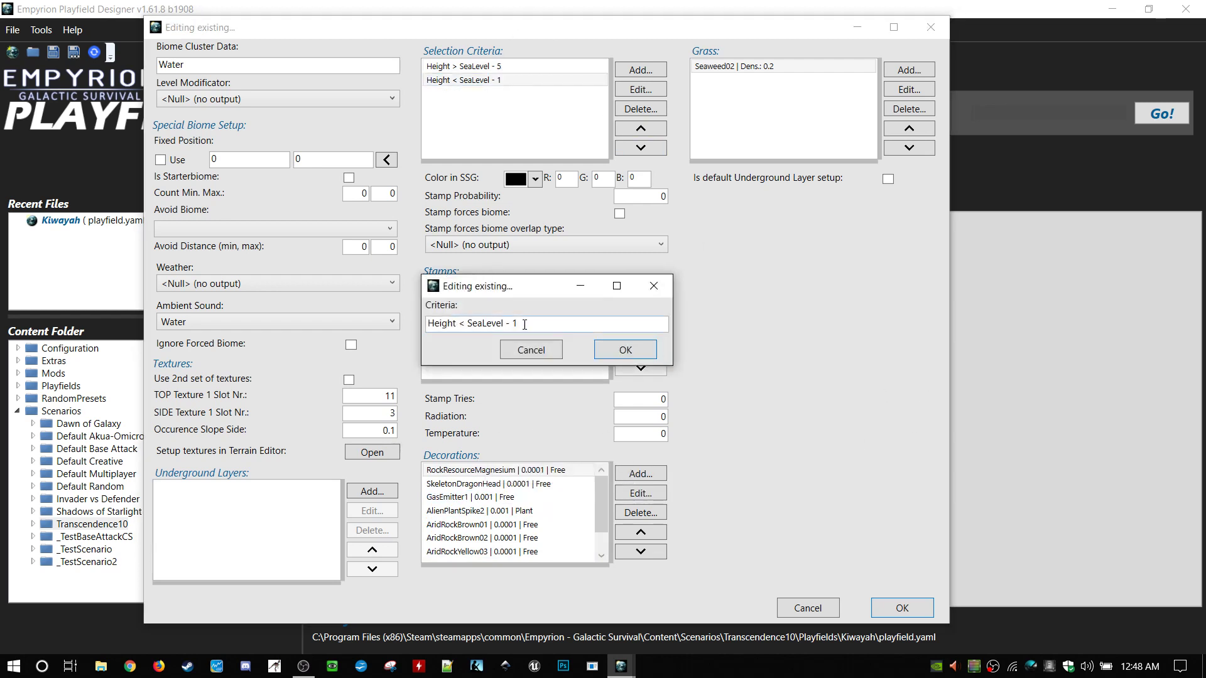
{"action": "left_click", "coordinate": [555, 352]}
{"action": "double_click", "coordinate": [510, 66]}
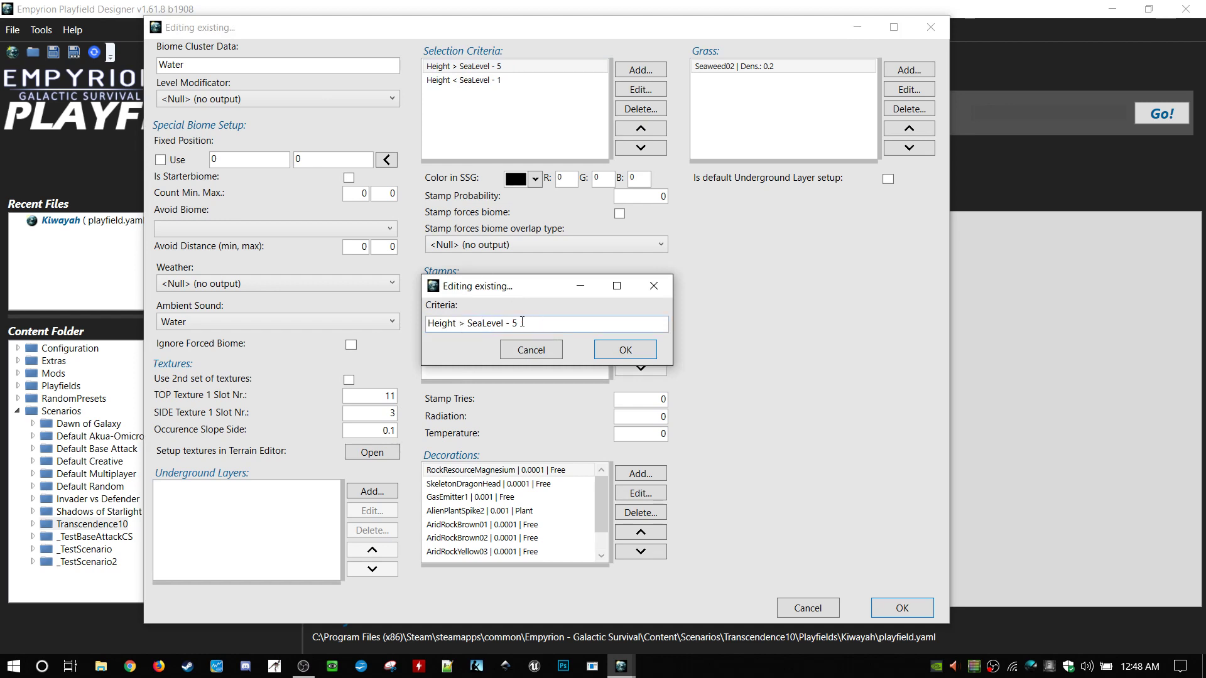
{"action": "left_click", "coordinate": [531, 350]}
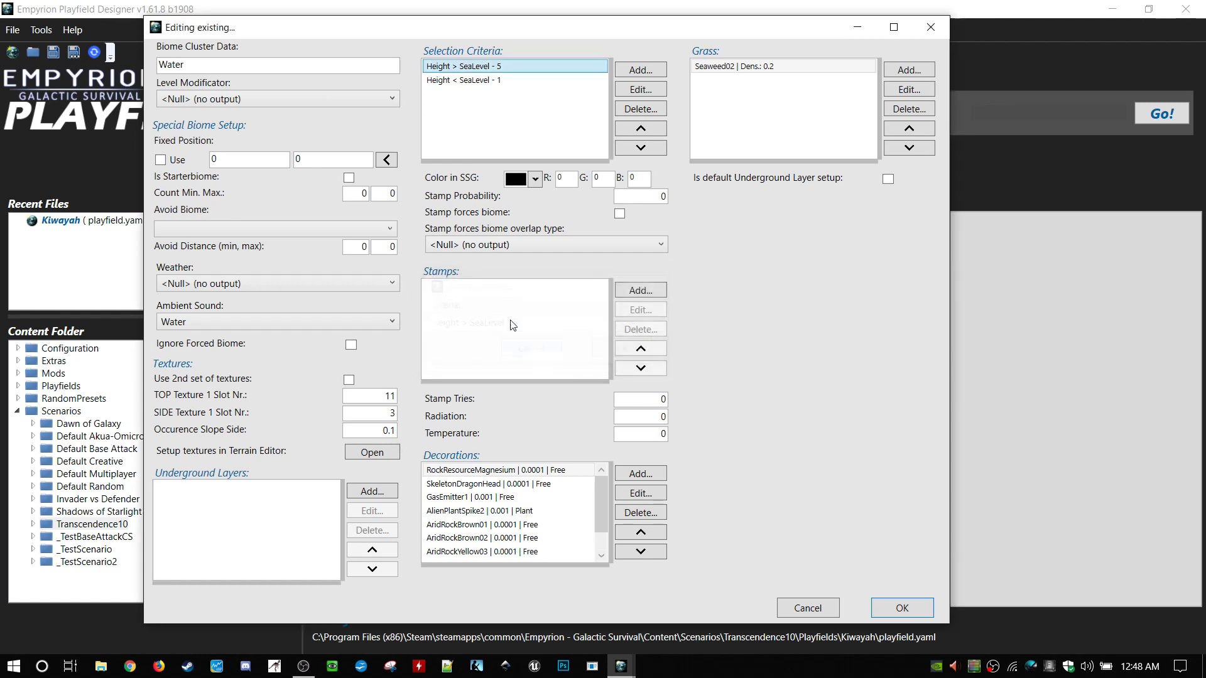
{"action": "left_click", "coordinate": [830, 604]}
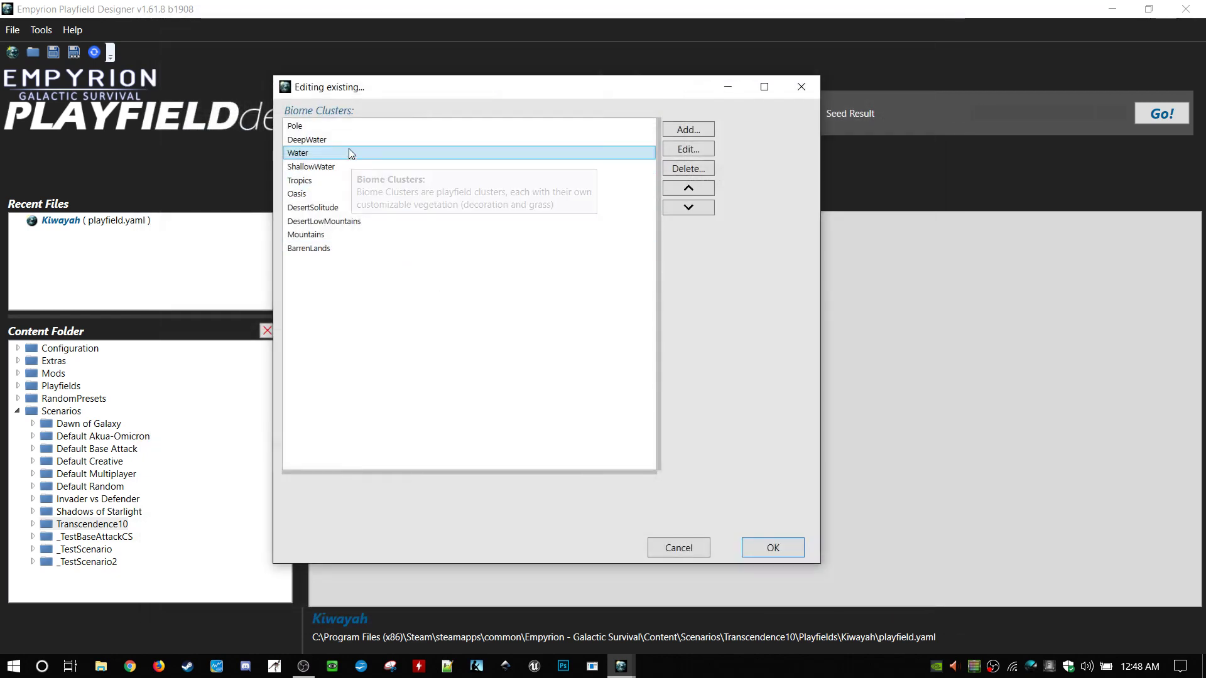
- Recheck the DeepWater cluster's height criterion for comparison with the Water cluster
{"action": "double_click", "coordinate": [351, 141]}
{"action": "double_click", "coordinate": [487, 68]}
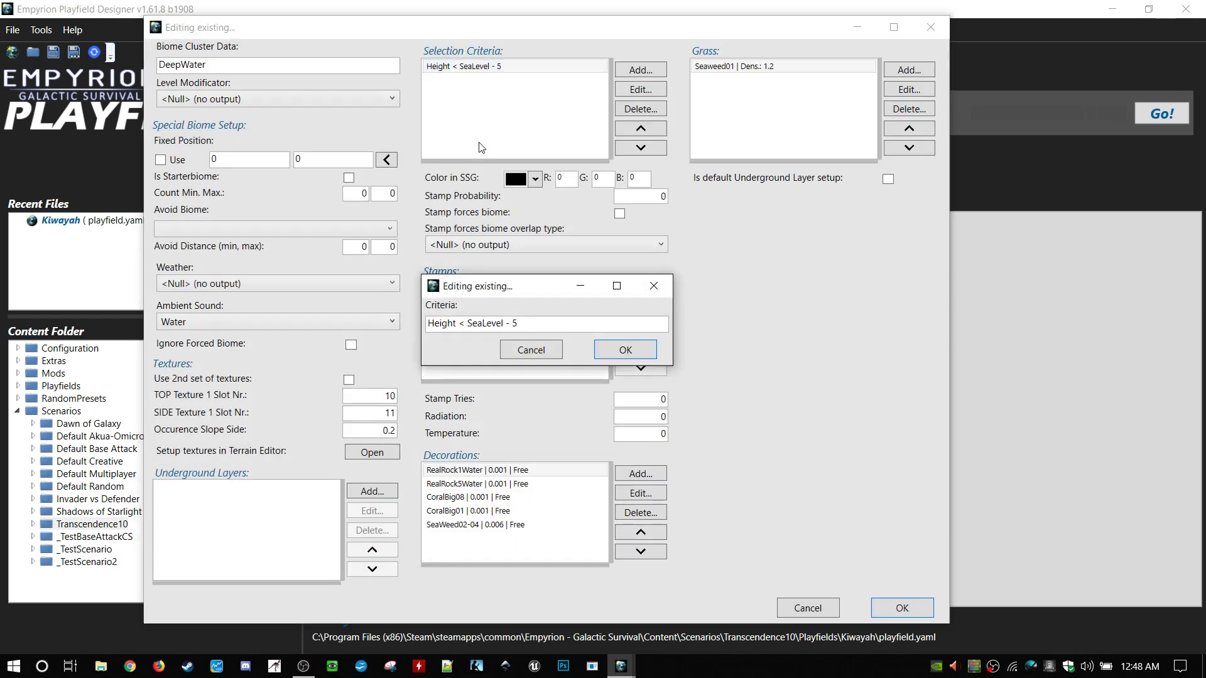
{"action": "left_click", "coordinate": [649, 356]}
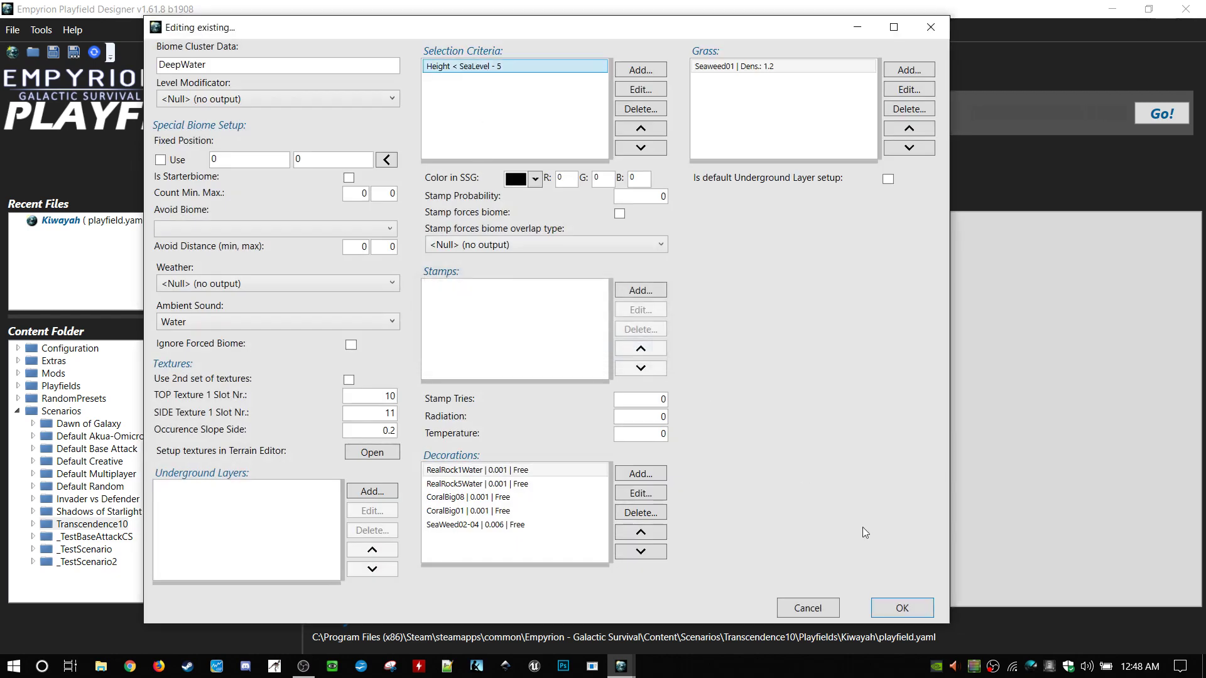
{"action": "left_click", "coordinate": [899, 606]}
- Examine the ShallowWater cluster's lower and upper height selection criteria
{"action": "left_click", "coordinate": [352, 153]}
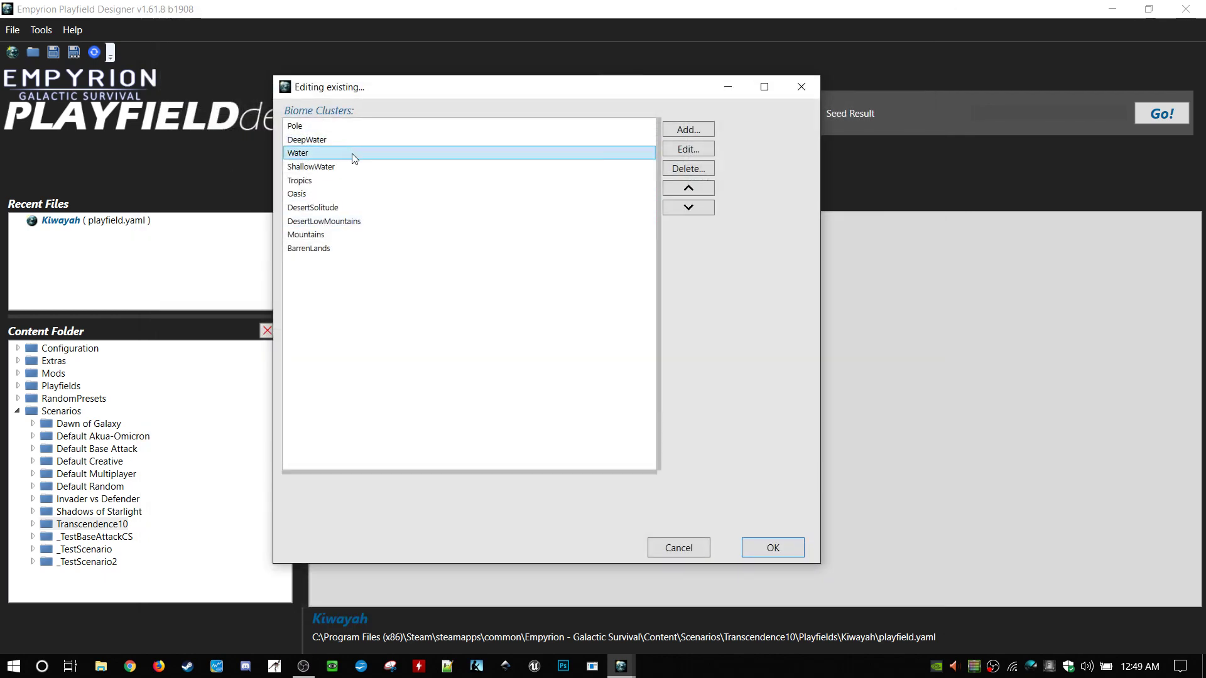
{"action": "double_click", "coordinate": [356, 166]}
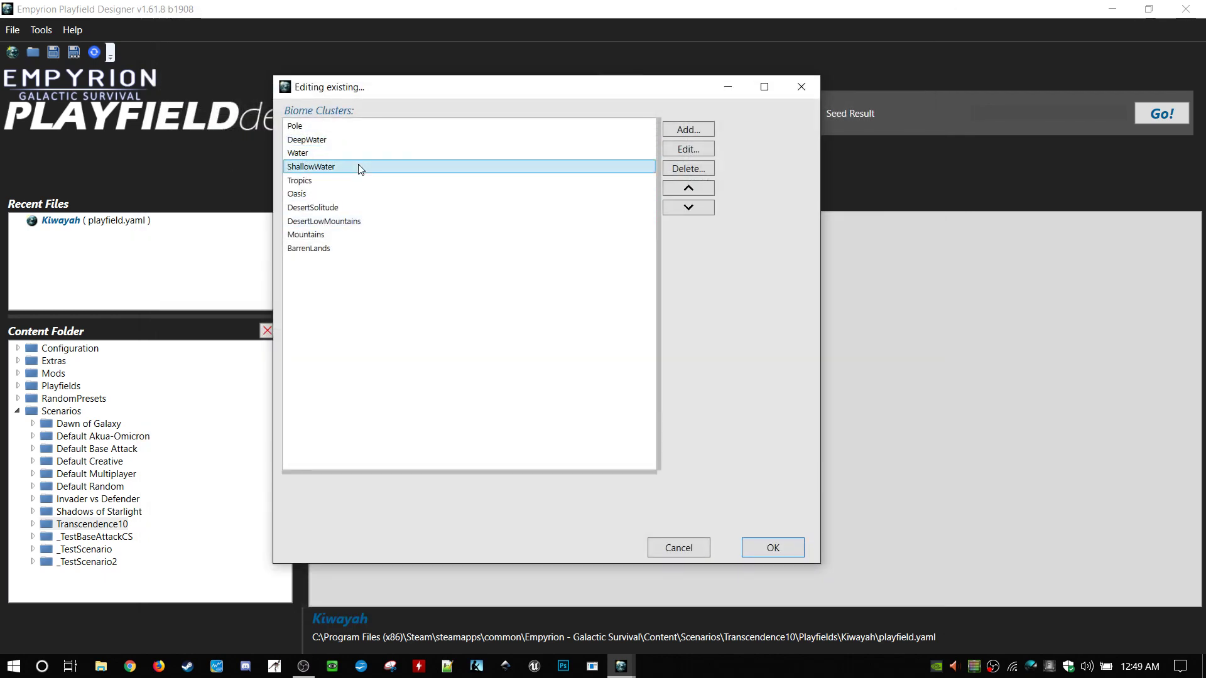
{"action": "double_click", "coordinate": [474, 67]}
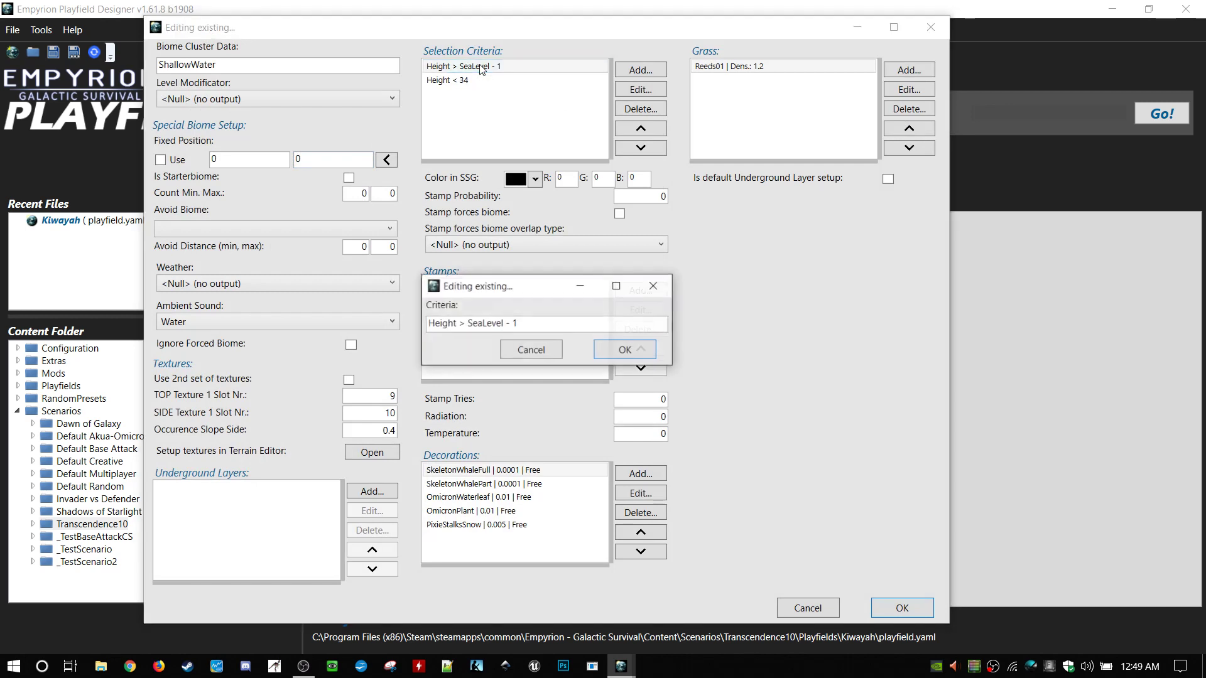
{"action": "left_click", "coordinate": [642, 350]}
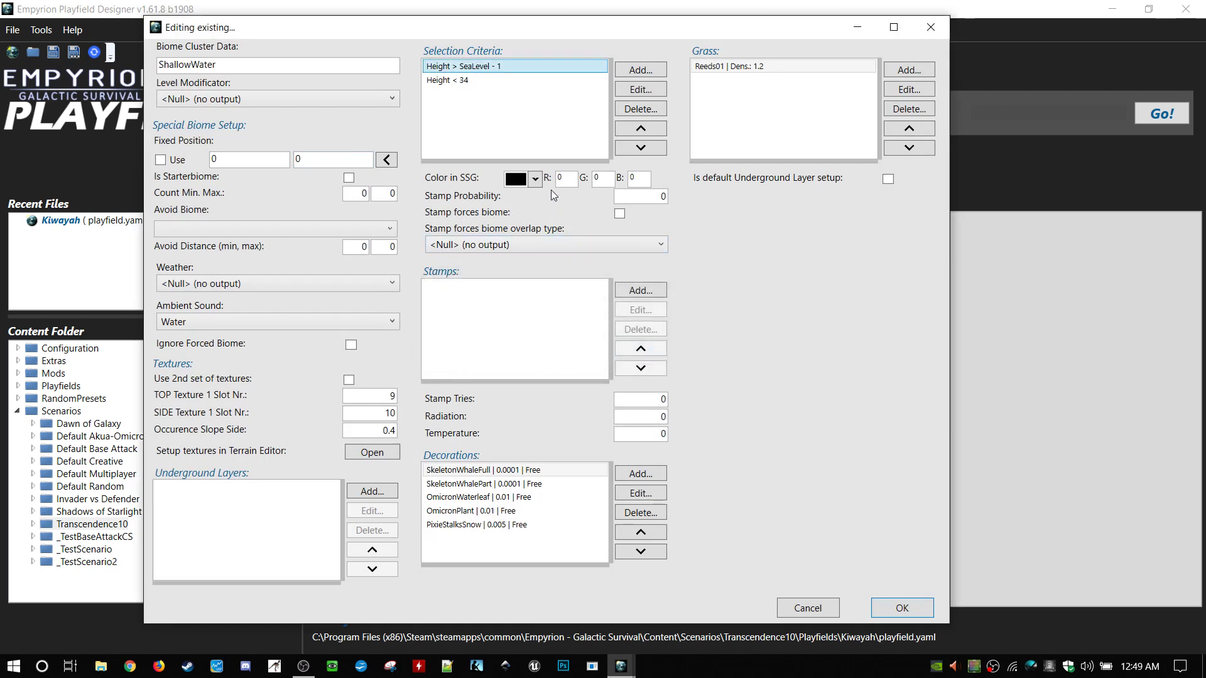
{"action": "double_click", "coordinate": [531, 81]}
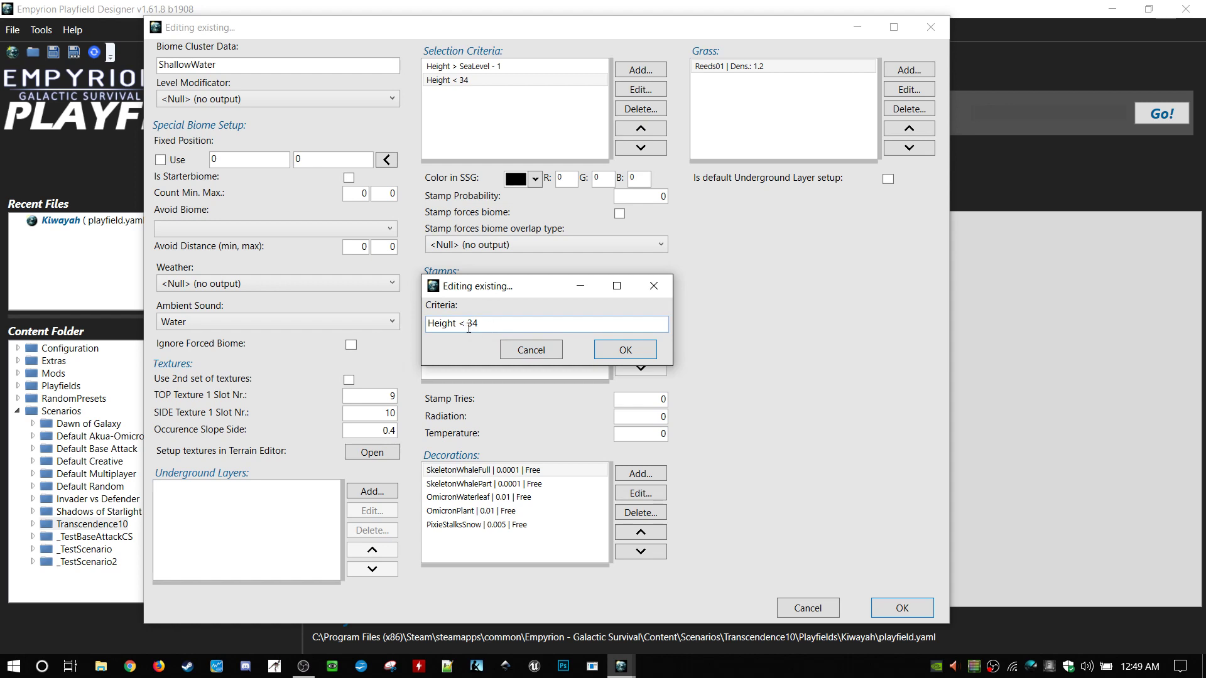
{"action": "left_click", "coordinate": [519, 350]}
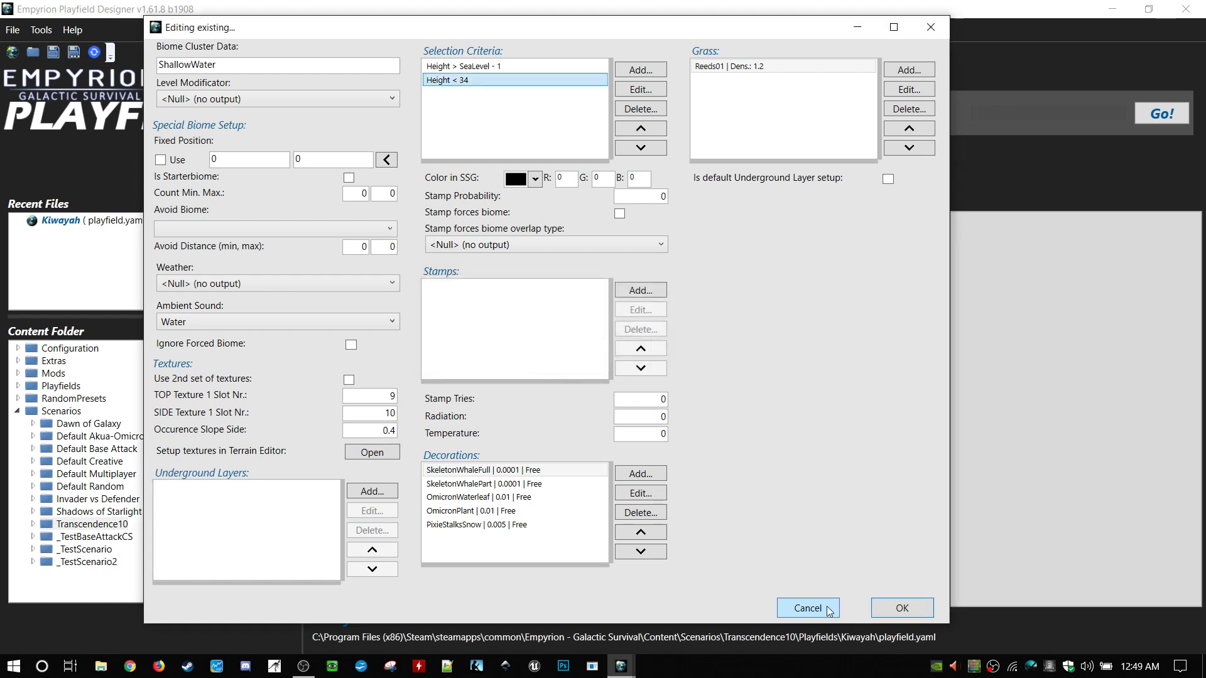
{"action": "left_click", "coordinate": [878, 609]}
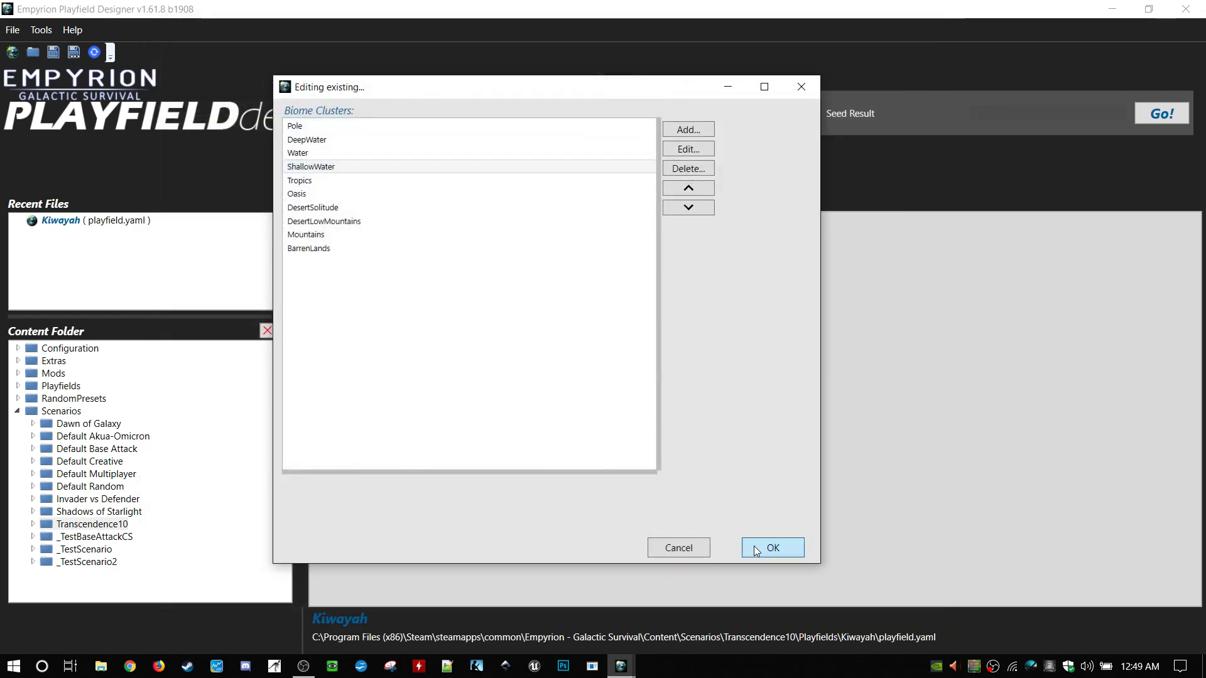
- Apply the biome cluster edits and check the sea level among the planet's general characteristics
{"action": "left_click", "coordinate": [768, 547]}
{"action": "left_click", "coordinate": [349, 207]}
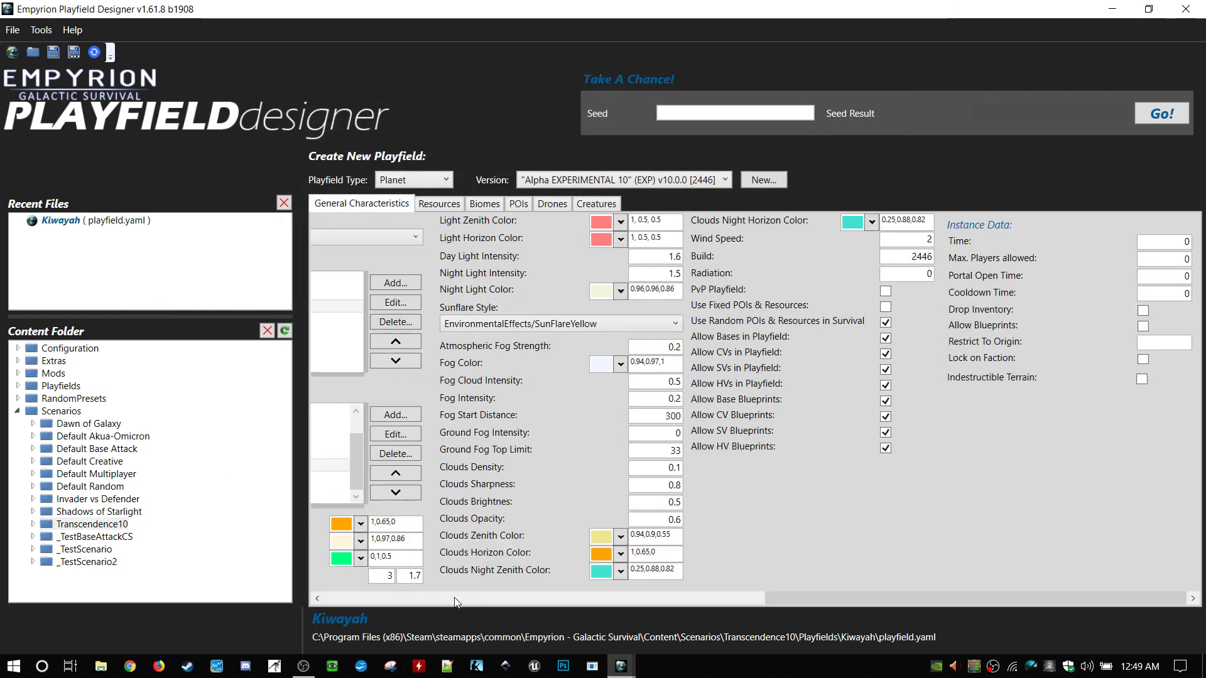
{"action": "left_click", "coordinate": [458, 601]}
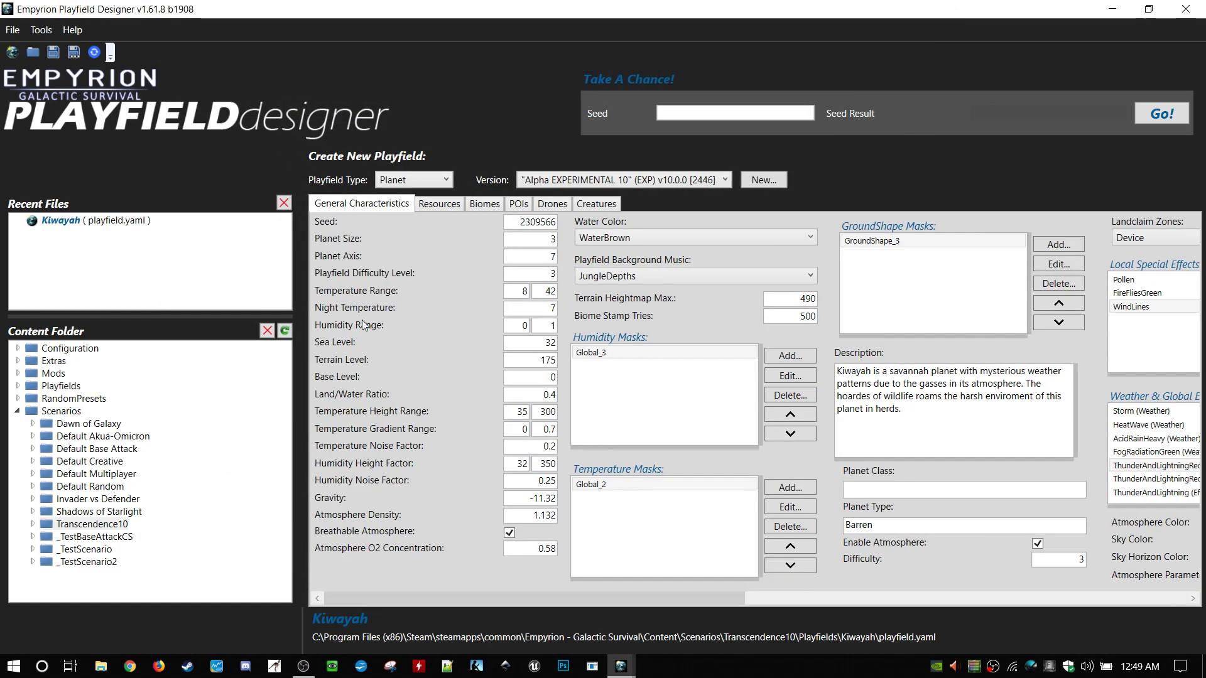
{"action": "double_click", "coordinate": [564, 347]}
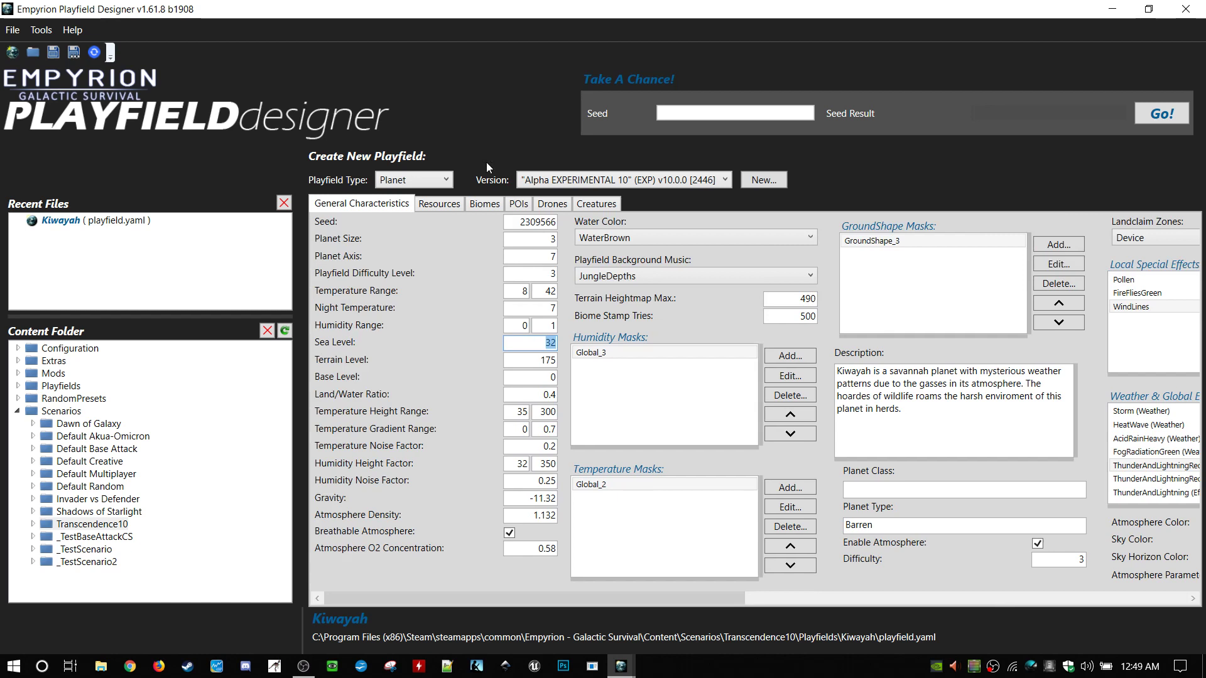
- Reopen BiomeClusterData in a maximized window and enlarge the cluster list so all entries from Pole to BarrenLands fit
{"action": "left_click", "coordinate": [495, 209]}
{"action": "double_click", "coordinate": [356, 241]}
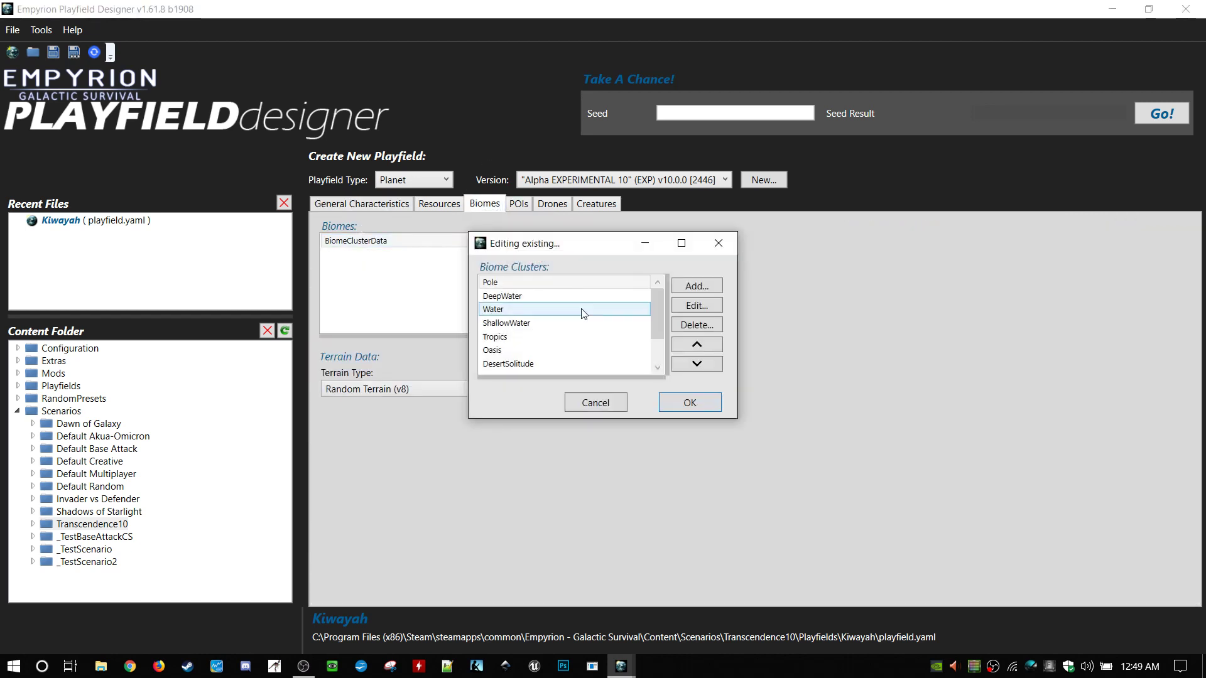
{"action": "left_click", "coordinate": [681, 242]}
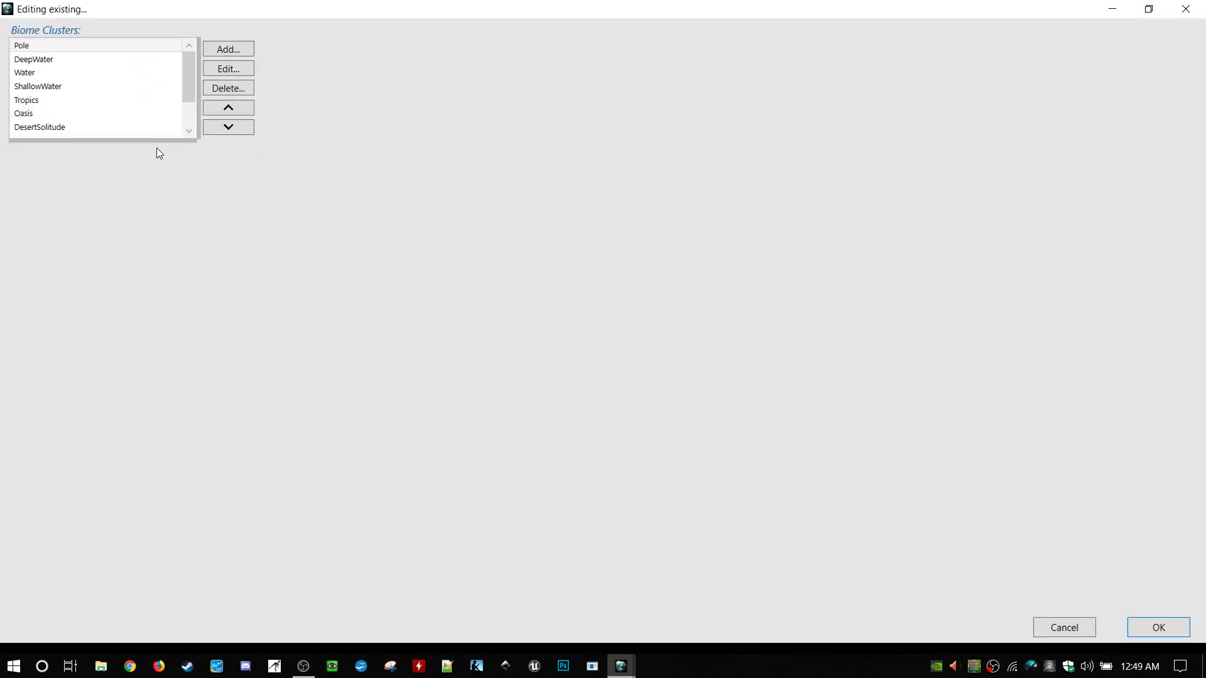
{"action": "left_click_drag", "start_coordinate": [154, 142], "coordinate": [164, 466]}
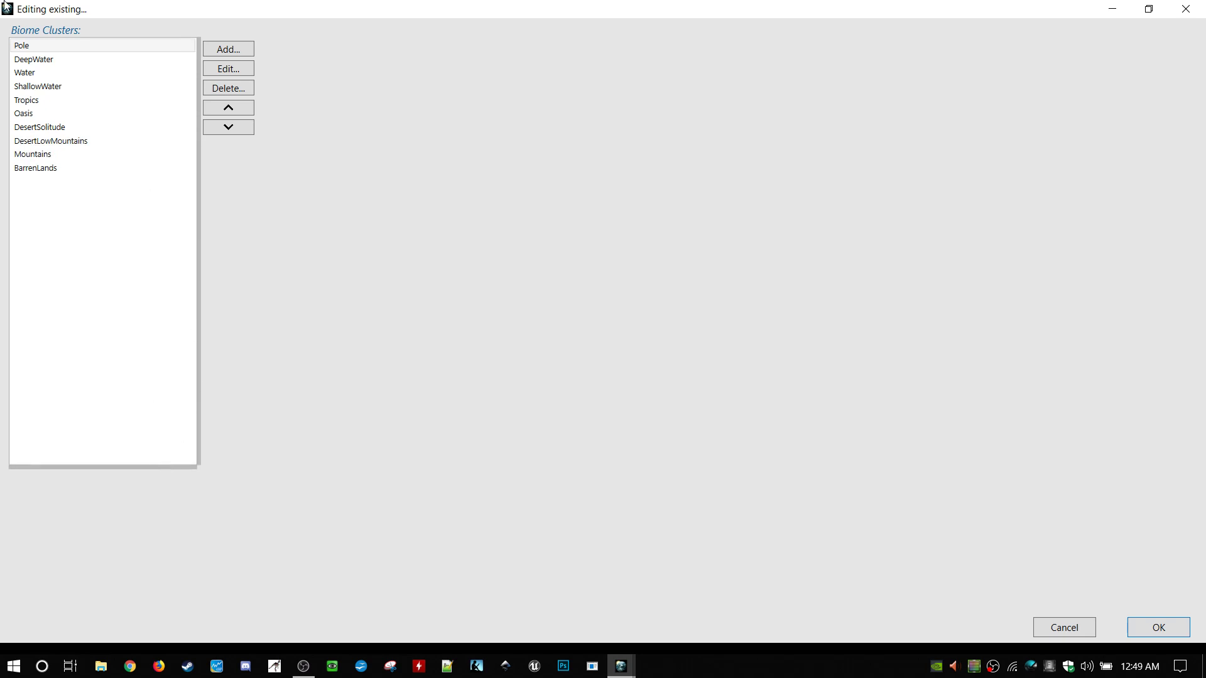
- Open the ShallowWater cluster and examine its upper height criterion and decoration entries
{"action": "double_click", "coordinate": [38, 86]}
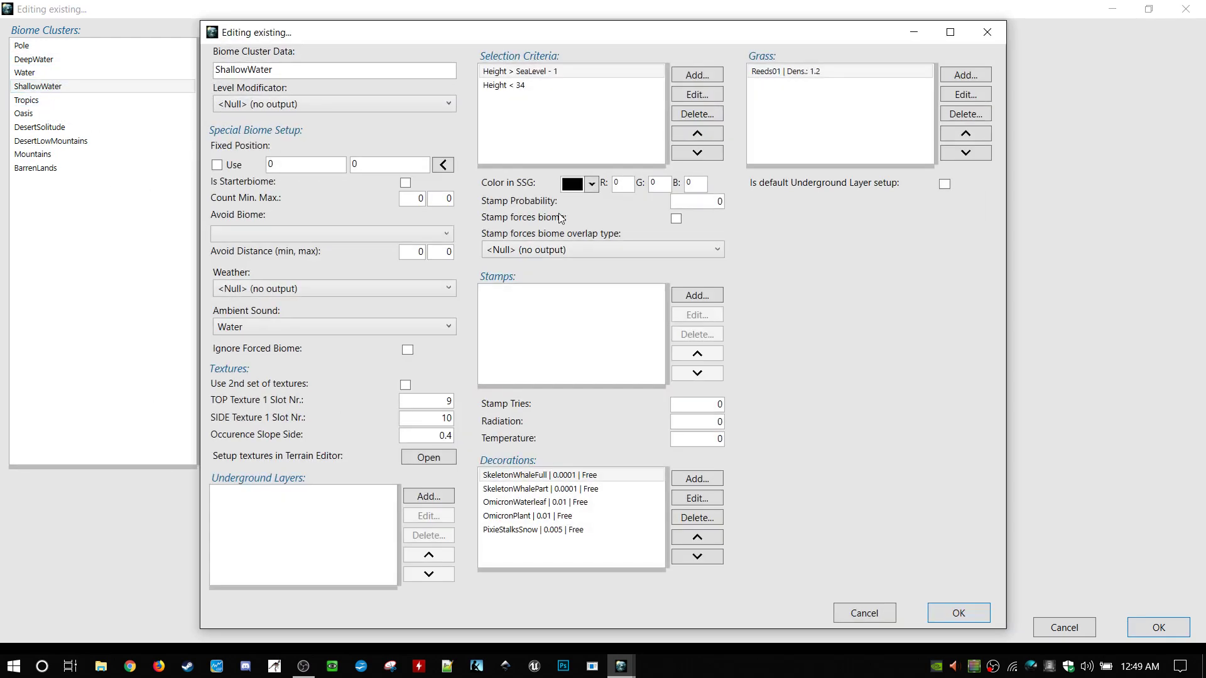
{"action": "left_click", "coordinate": [607, 87]}
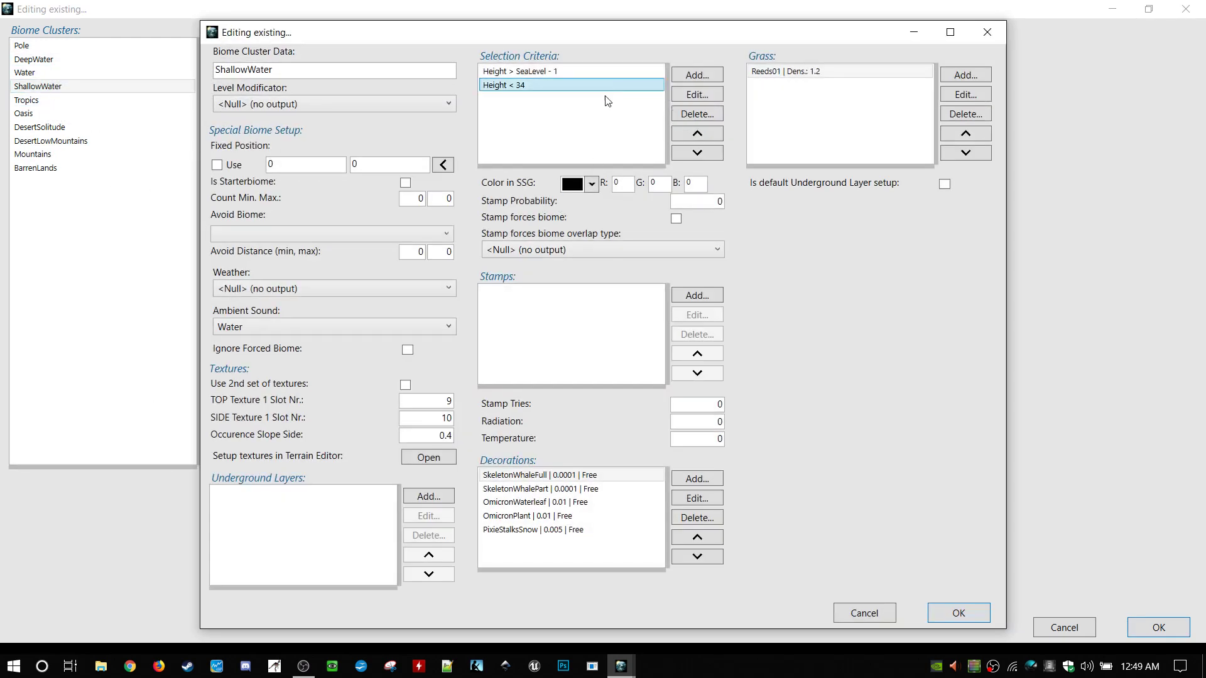
{"action": "left_click", "coordinate": [553, 502]}
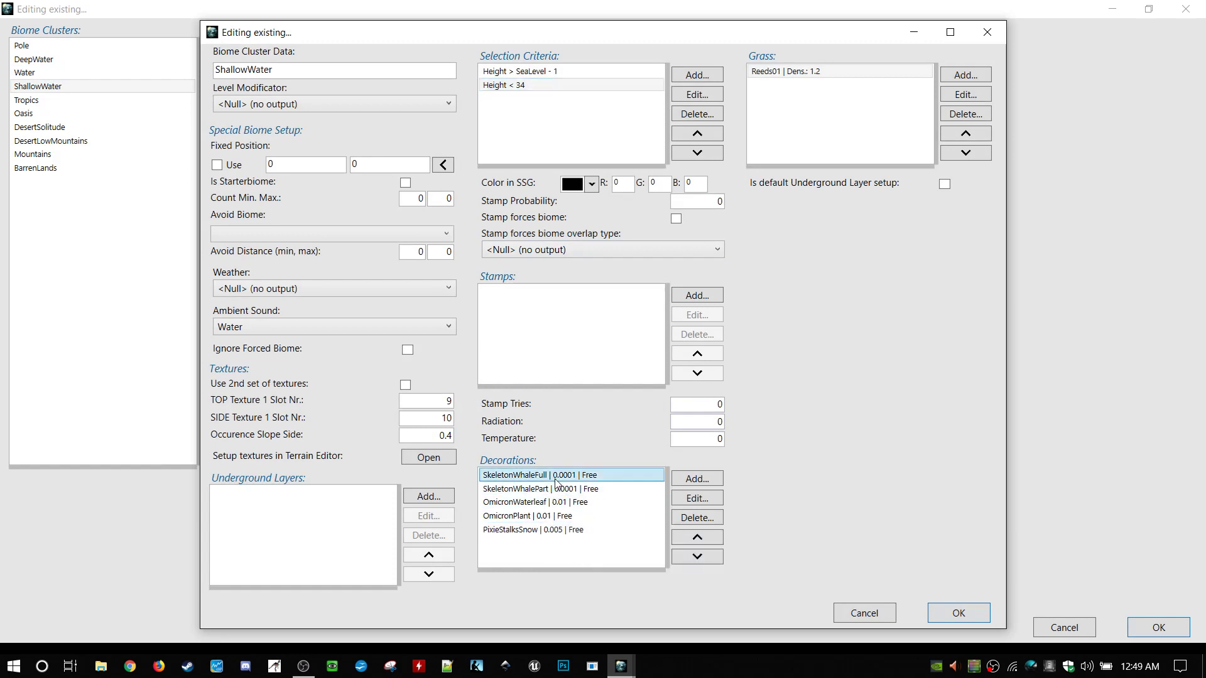
{"action": "left_click", "coordinate": [556, 530]}
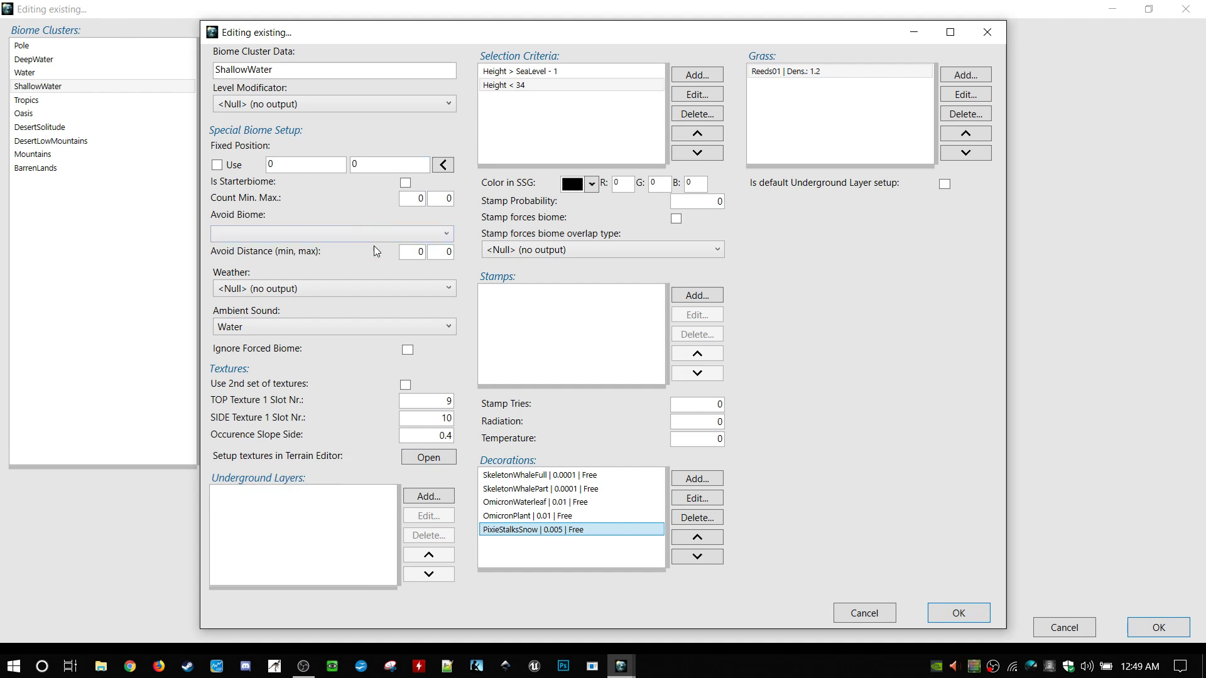
- Inspect the density and height scale of ShallowWater's Reeds01 grass, and close the cluster with its settings accepted
{"action": "double_click", "coordinate": [836, 78]}
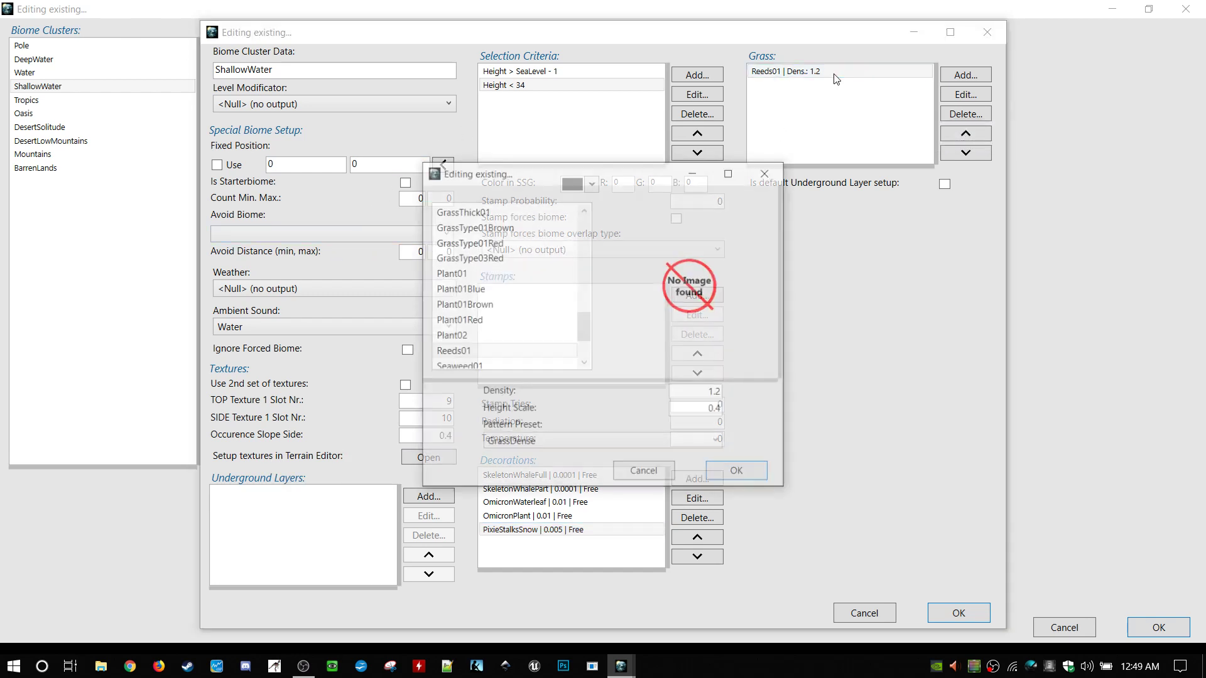
{"action": "left_click", "coordinate": [704, 393]}
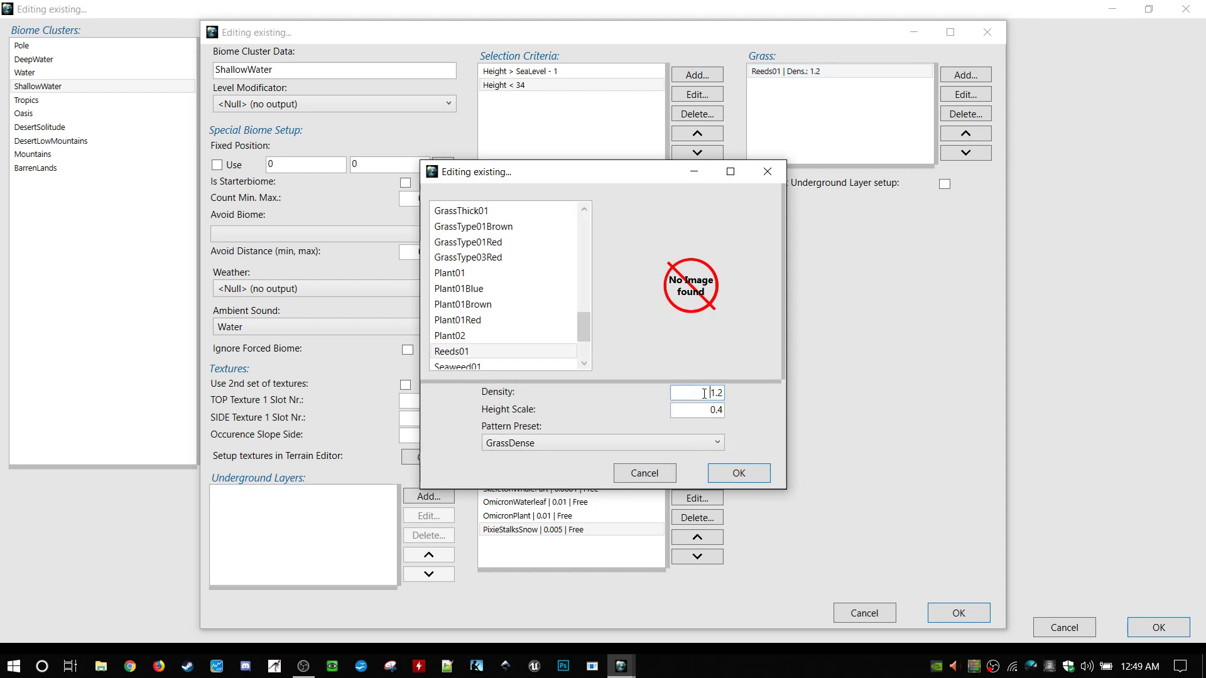
{"action": "left_click", "coordinate": [704, 410]}
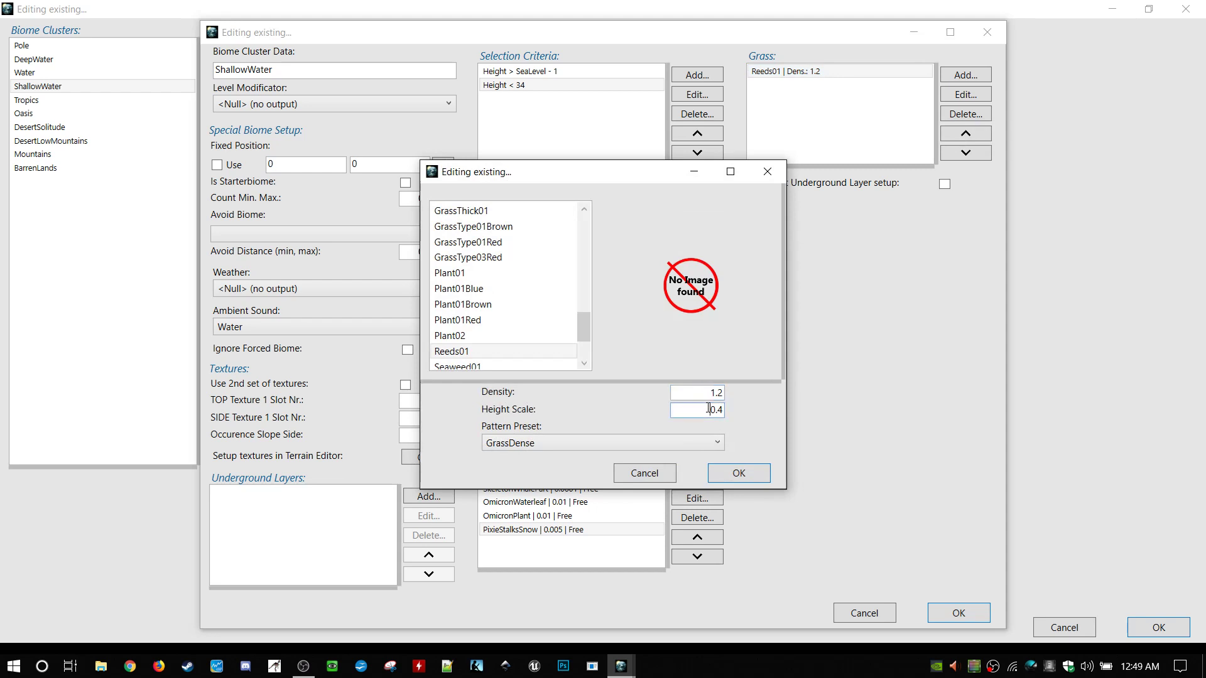
{"action": "left_click", "coordinate": [716, 473]}
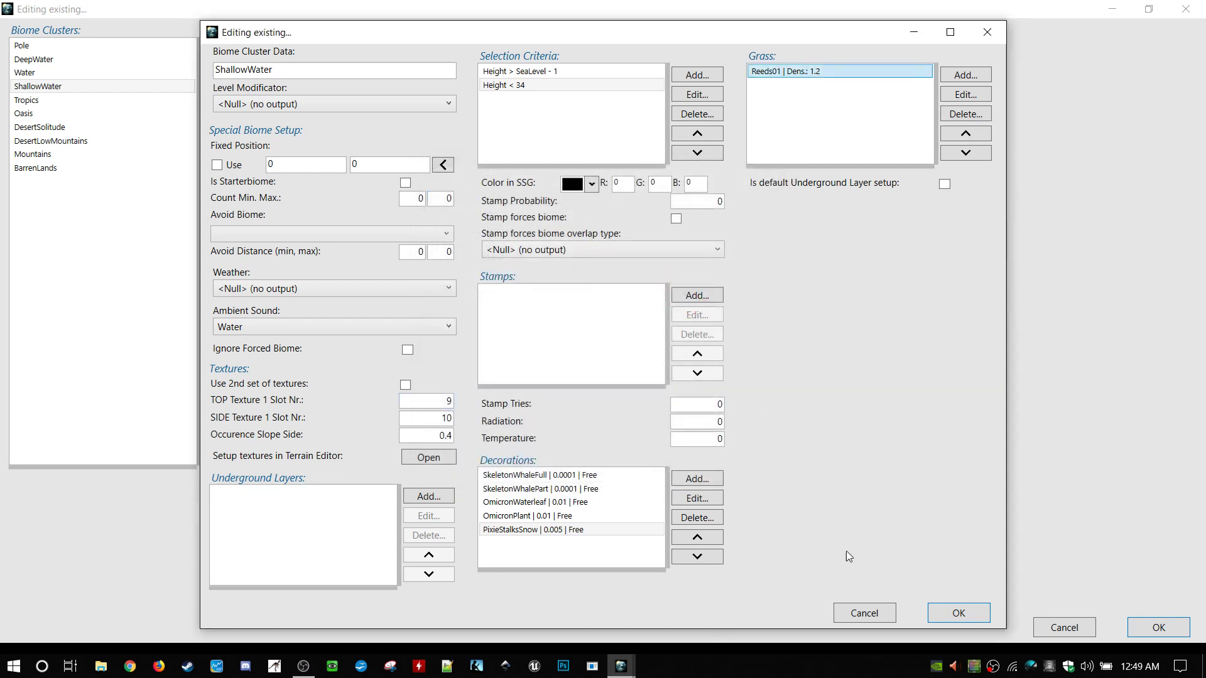
{"action": "left_click", "coordinate": [958, 619]}
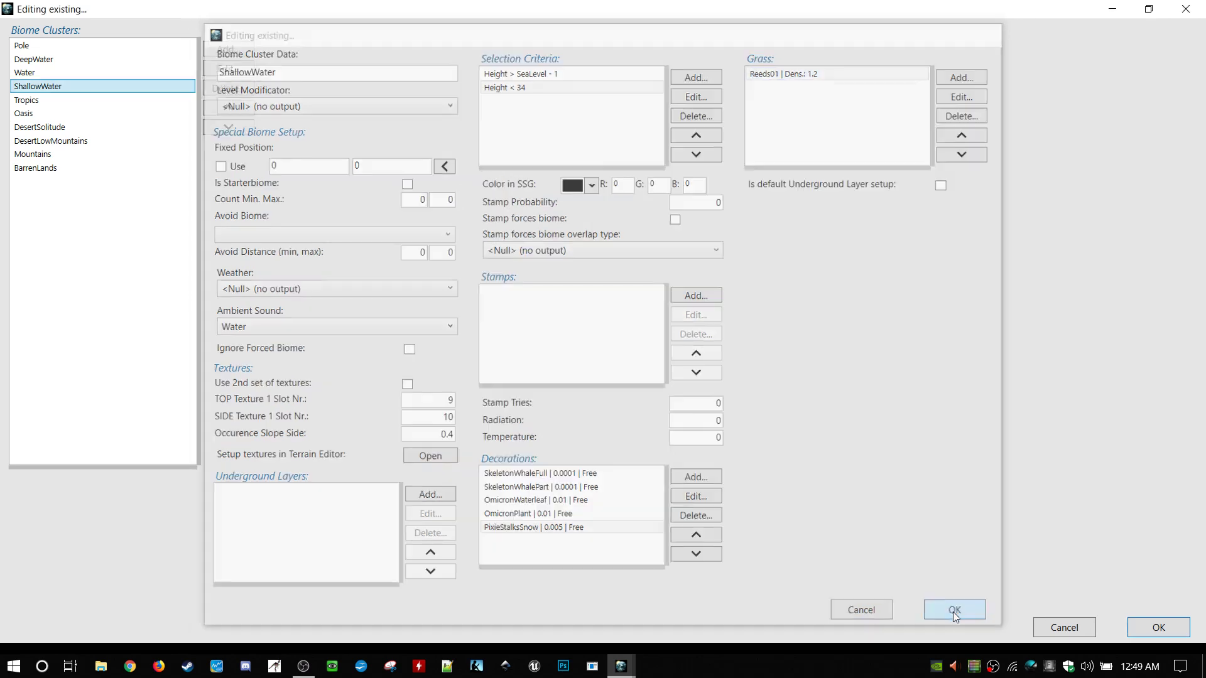
- Open the Tropics cluster and examine its height range and humidity selection criteria
{"action": "double_click", "coordinate": [154, 101]}
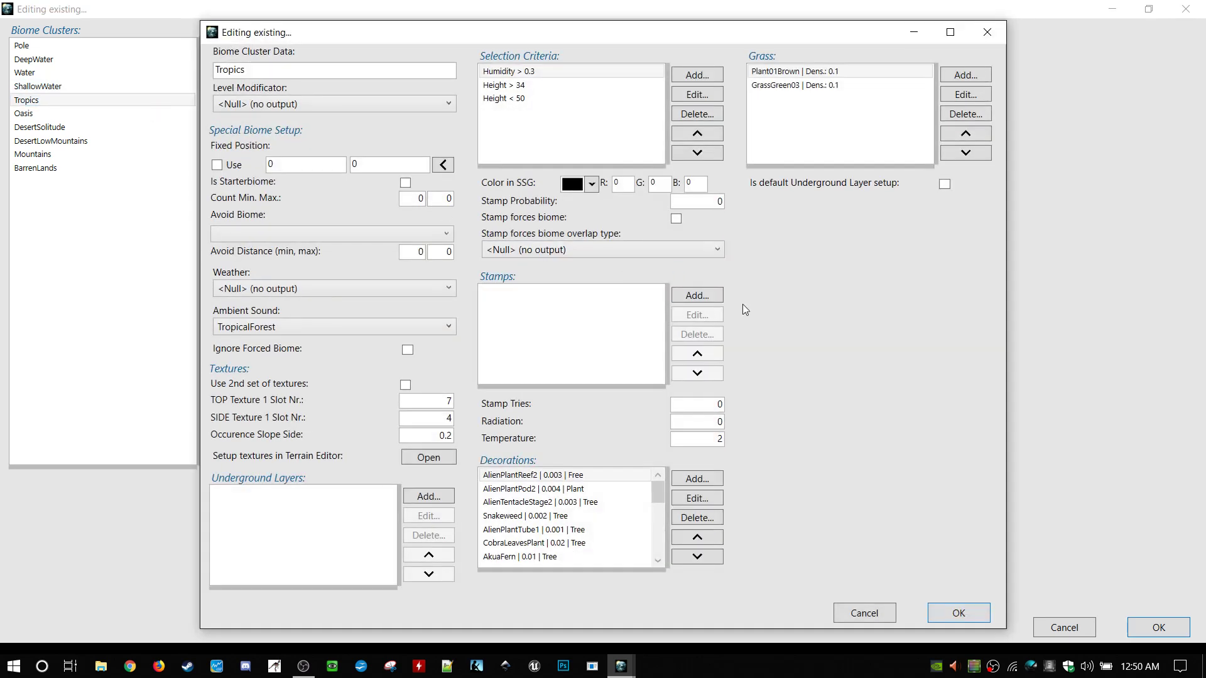
{"action": "left_click", "coordinate": [566, 86]}
{"action": "left_click", "coordinate": [566, 98]}
{"action": "left_click", "coordinate": [569, 85]}
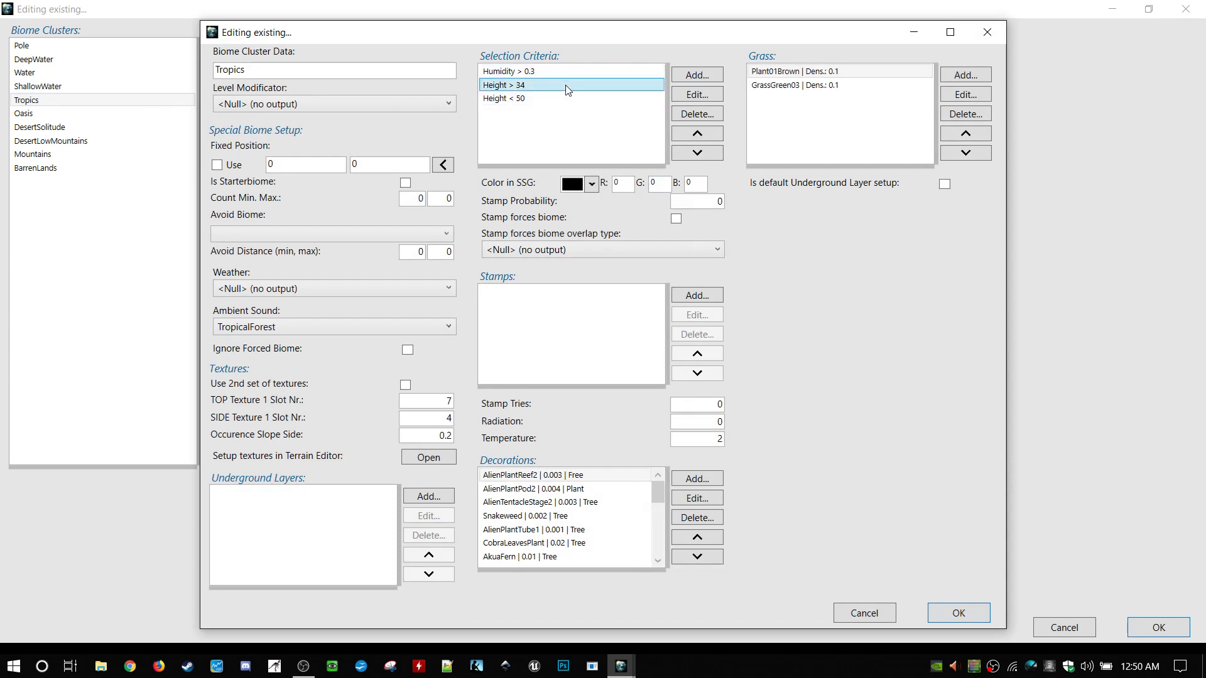
{"action": "left_click", "coordinate": [572, 98]}
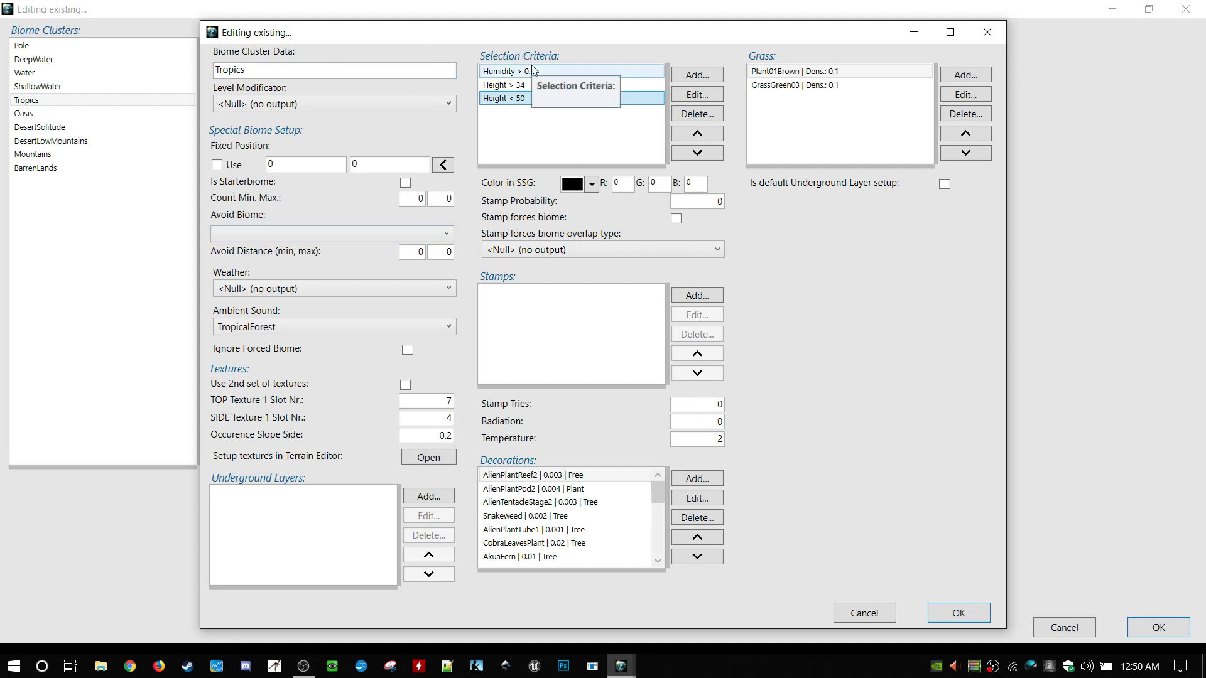
{"action": "left_click_drag", "start_coordinate": [528, 71], "coordinate": [464, 91]}
- Look through the full list of decorations placed in the Tropics cluster
{"action": "scroll", "coordinate": [556, 510], "scroll_direction": "down", "scroll_amount": 2}
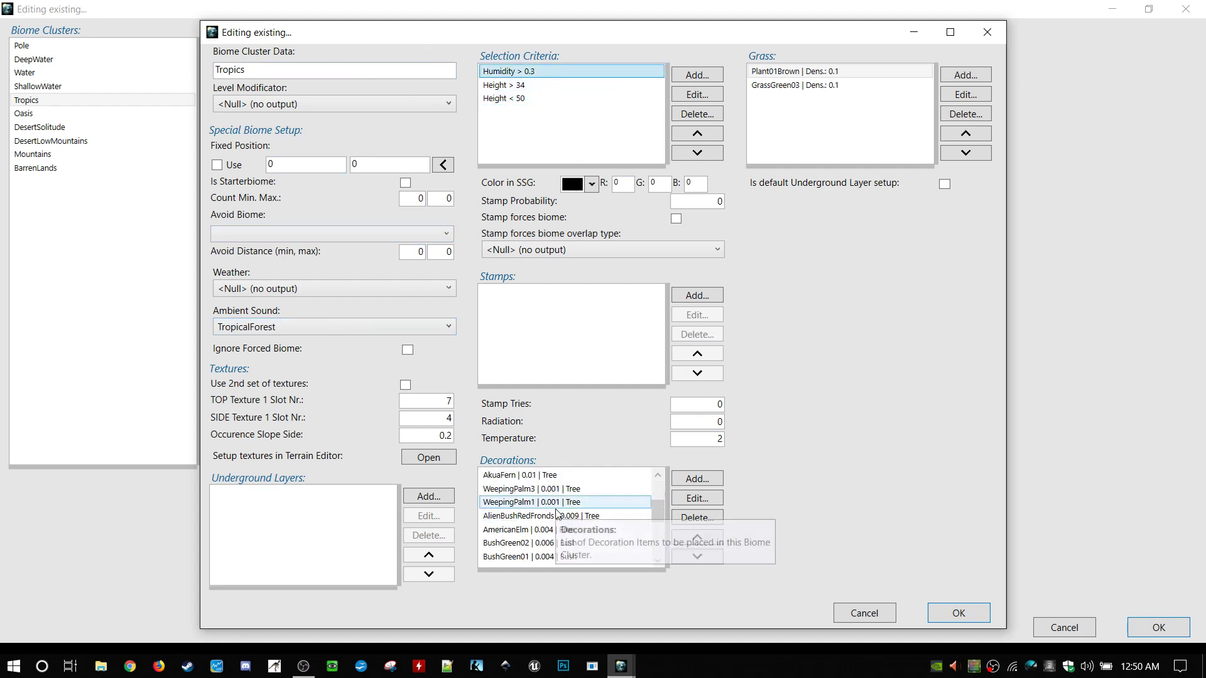
{"action": "scroll", "coordinate": [555, 505], "scroll_direction": "down", "scroll_amount": 5}
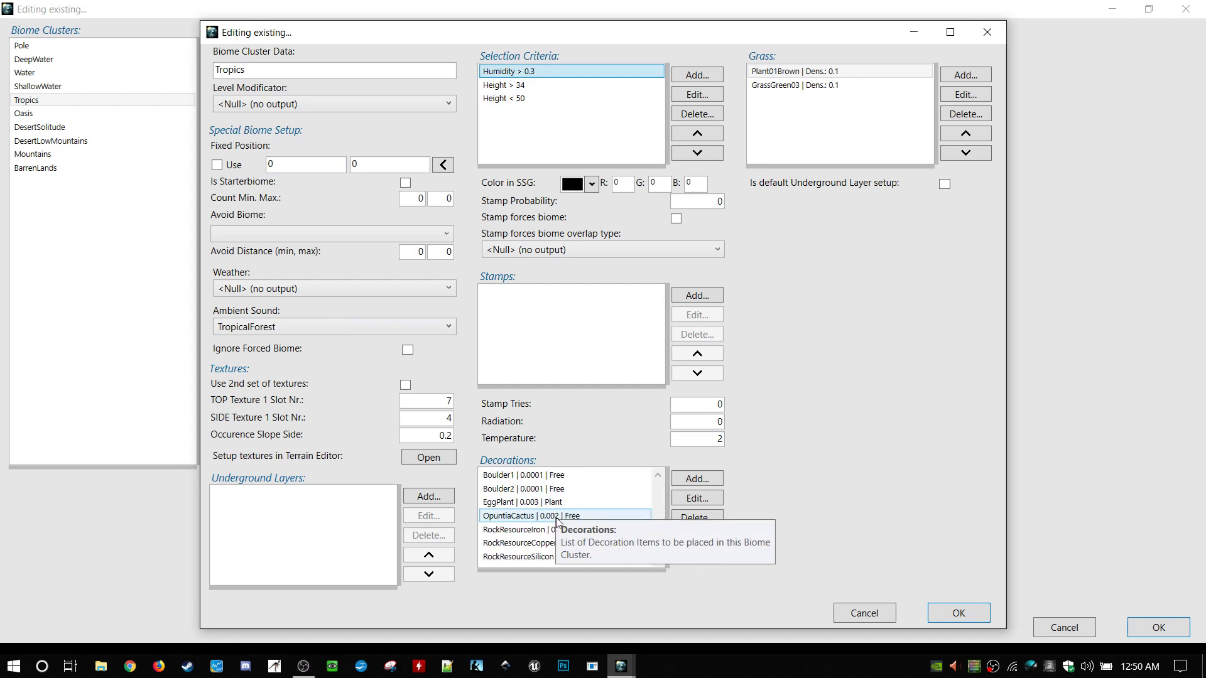
{"action": "scroll", "coordinate": [562, 533], "scroll_direction": "up", "scroll_amount": 7}
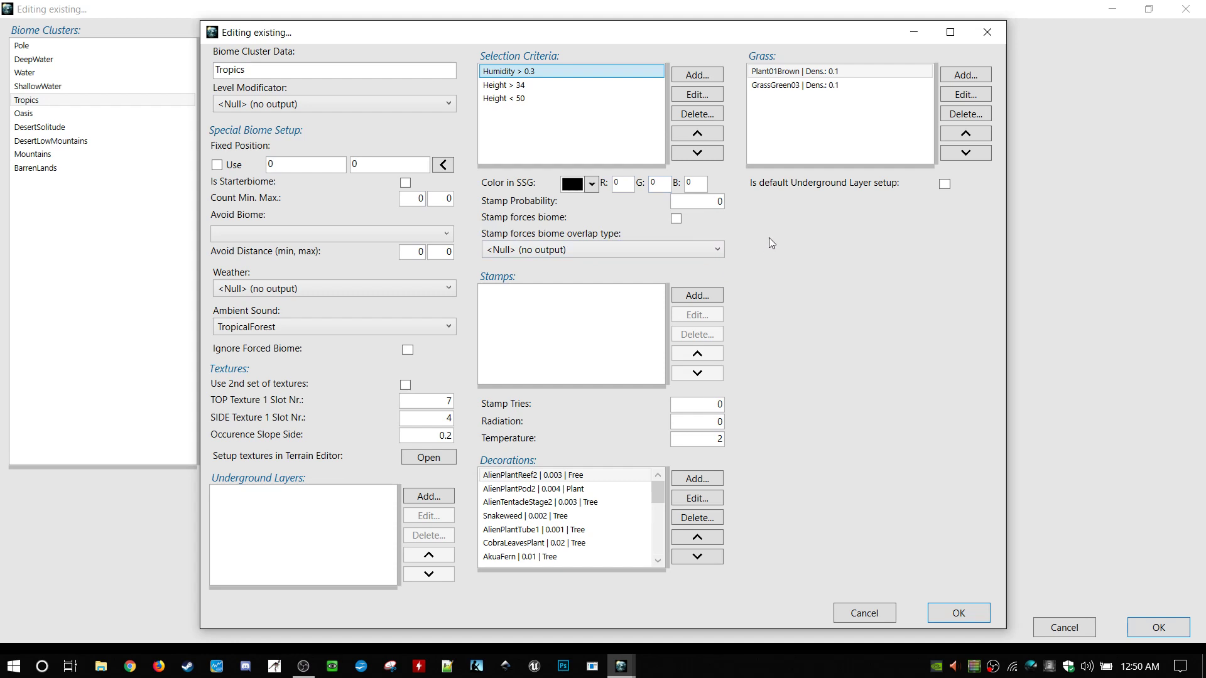
- Inspect the expression of the Tropics humidity criterion without changing it
{"action": "double_click", "coordinate": [487, 68]}
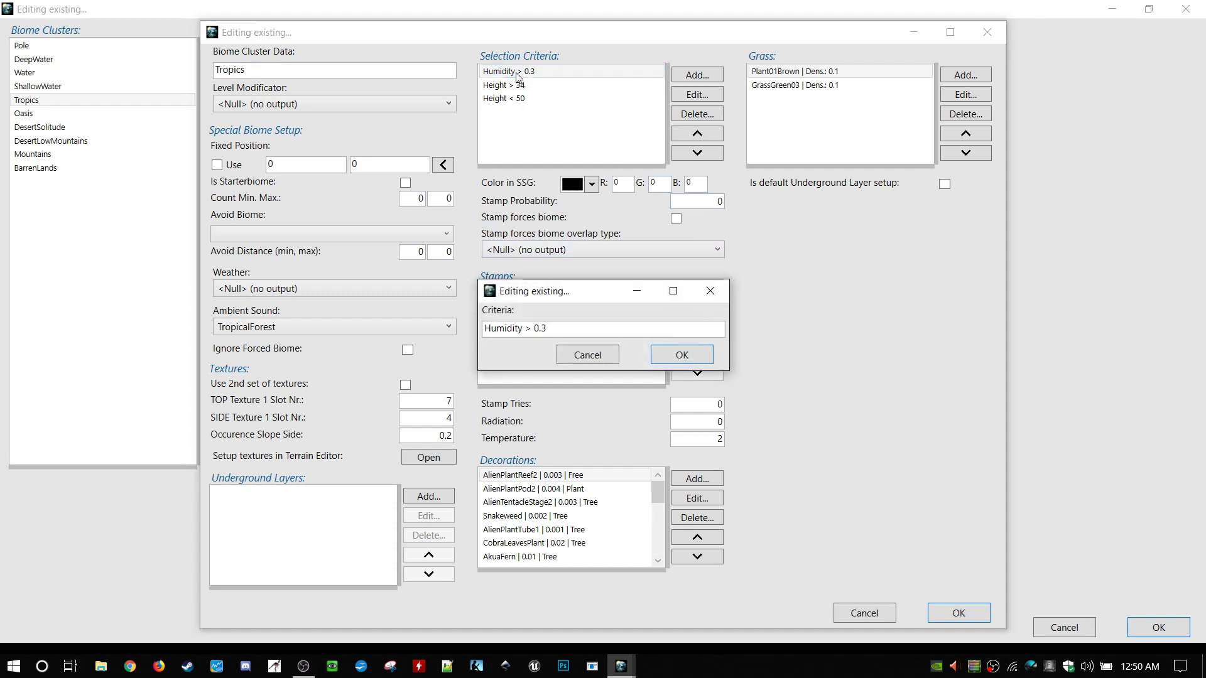
{"action": "left_click", "coordinate": [550, 328]}
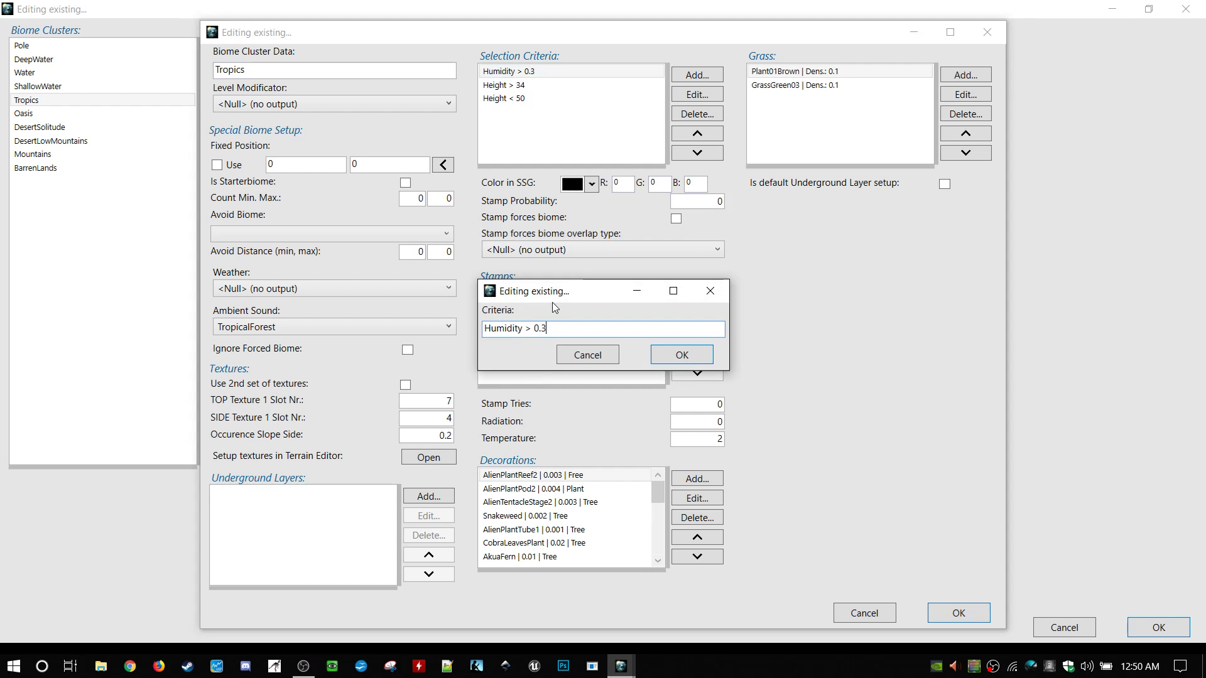
{"action": "left_click", "coordinate": [579, 357]}
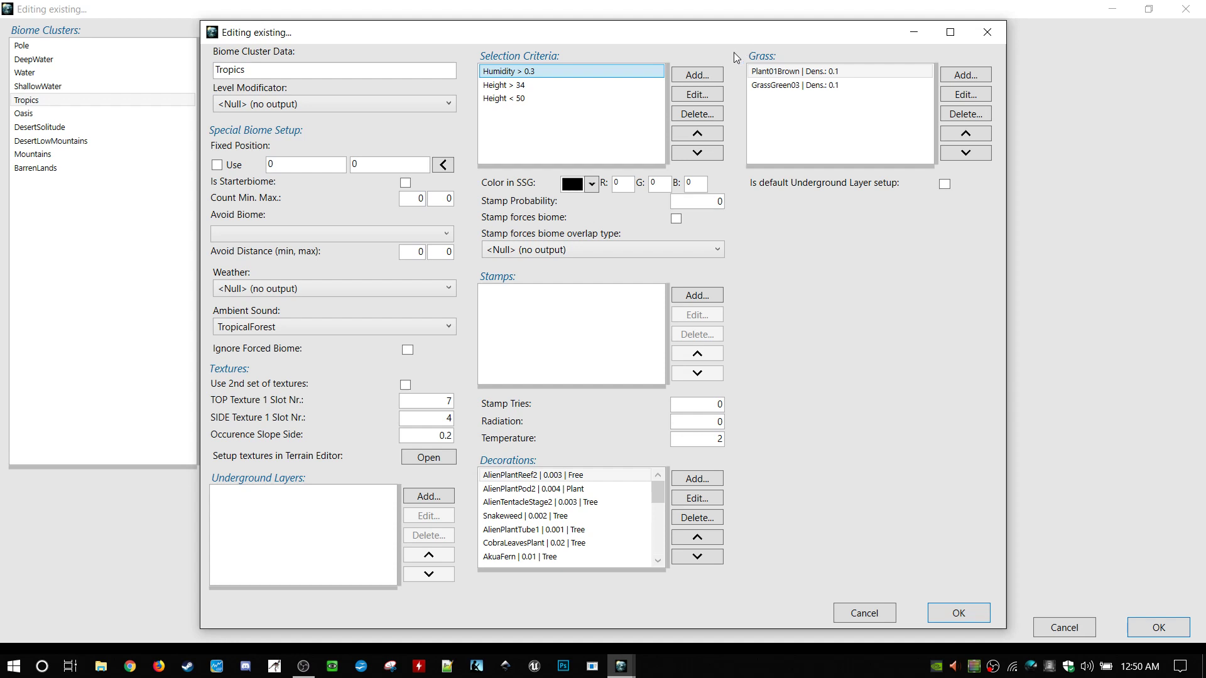
- Inspect the density, height scale and pattern settings of the Tropics grasses Plant01Brown and GrassGreen03
{"action": "double_click", "coordinate": [795, 70]}
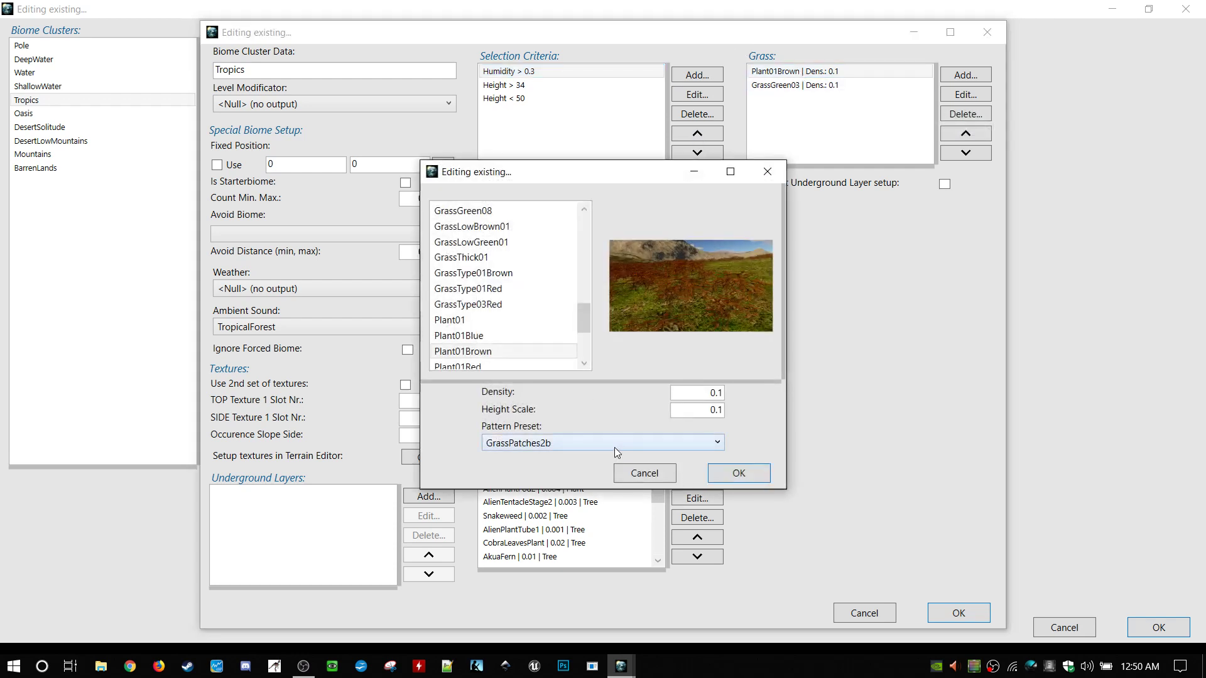
{"action": "left_click", "coordinate": [713, 393]}
{"action": "left_click", "coordinate": [710, 410]}
{"action": "left_click", "coordinate": [725, 474]}
{"action": "double_click", "coordinate": [817, 85]}
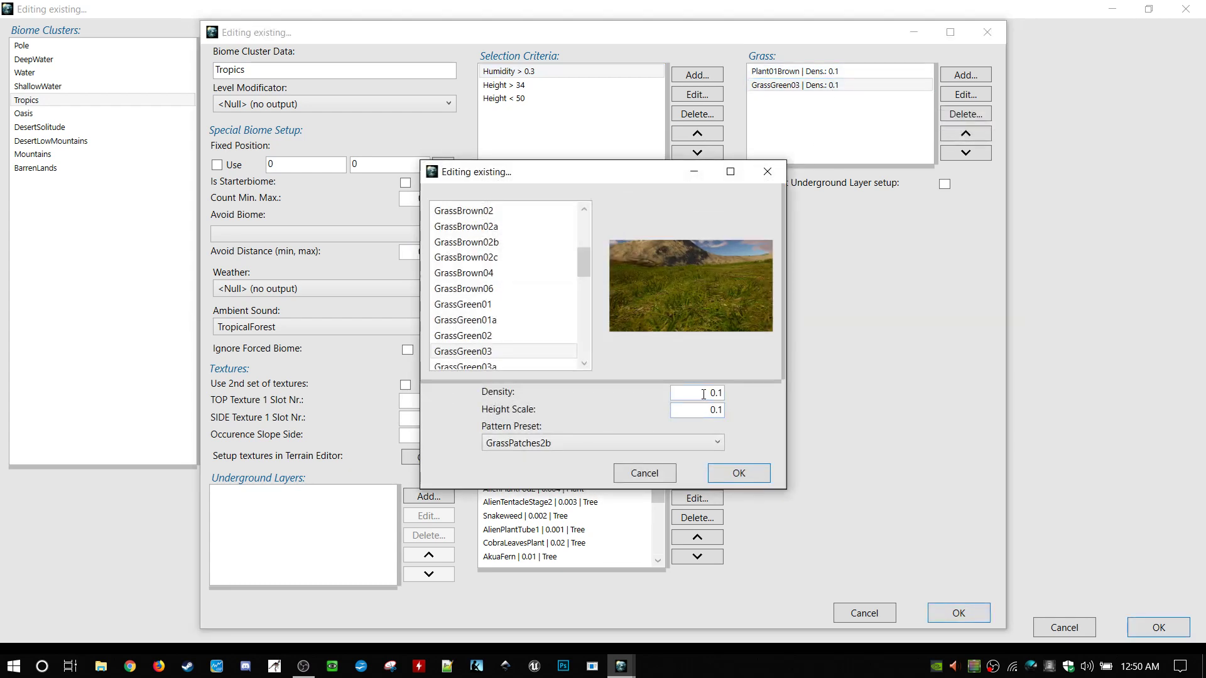
{"action": "left_click", "coordinate": [732, 471]}
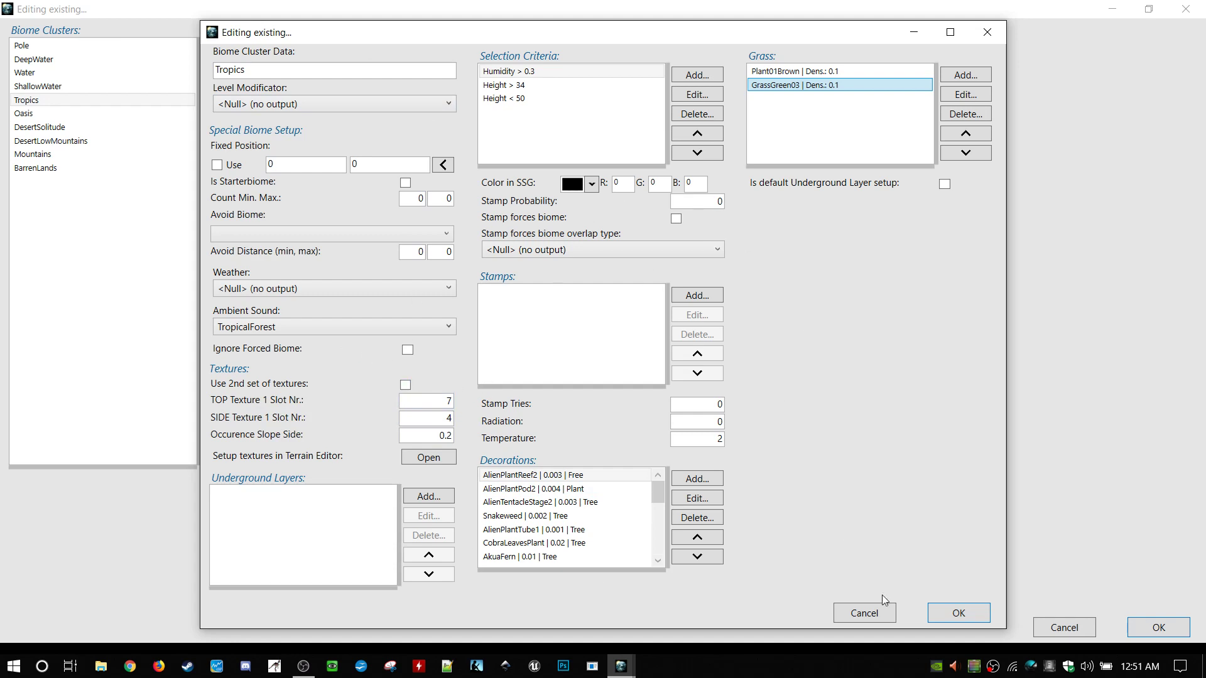
- Check the Tropics cluster's temperature and radiation modifiers, and close the cluster with its settings accepted
{"action": "left_click", "coordinate": [701, 434]}
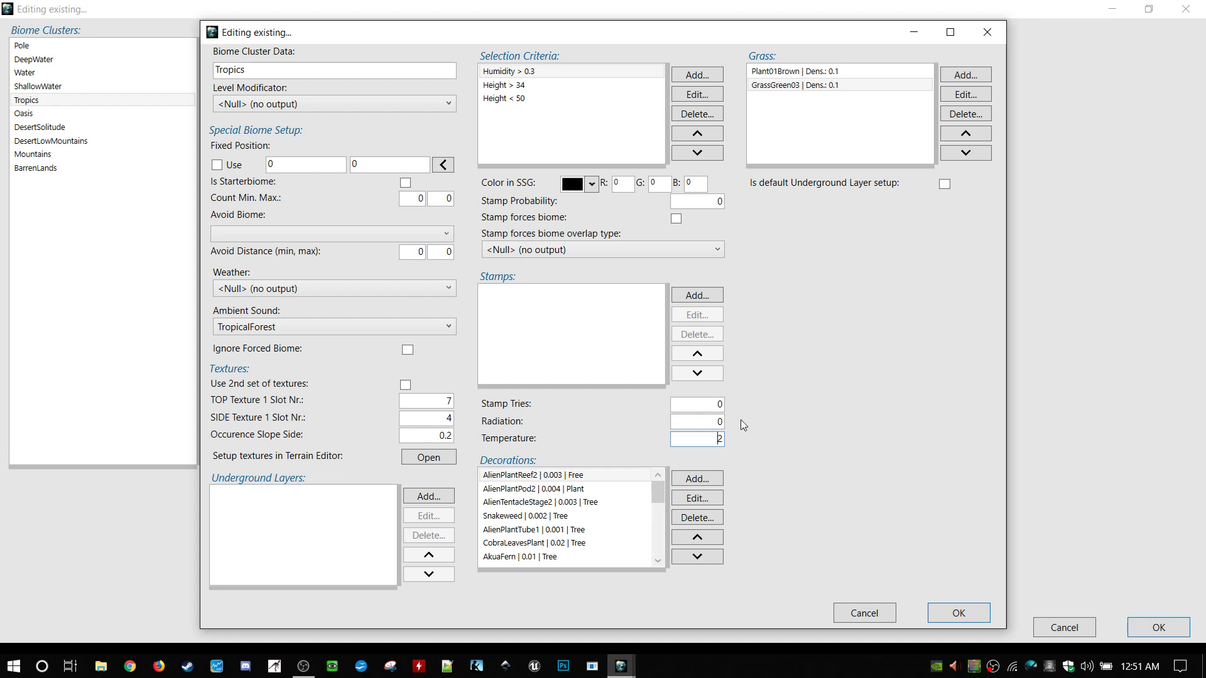
{"action": "left_click", "coordinate": [694, 422]}
{"action": "left_click", "coordinate": [981, 615]}
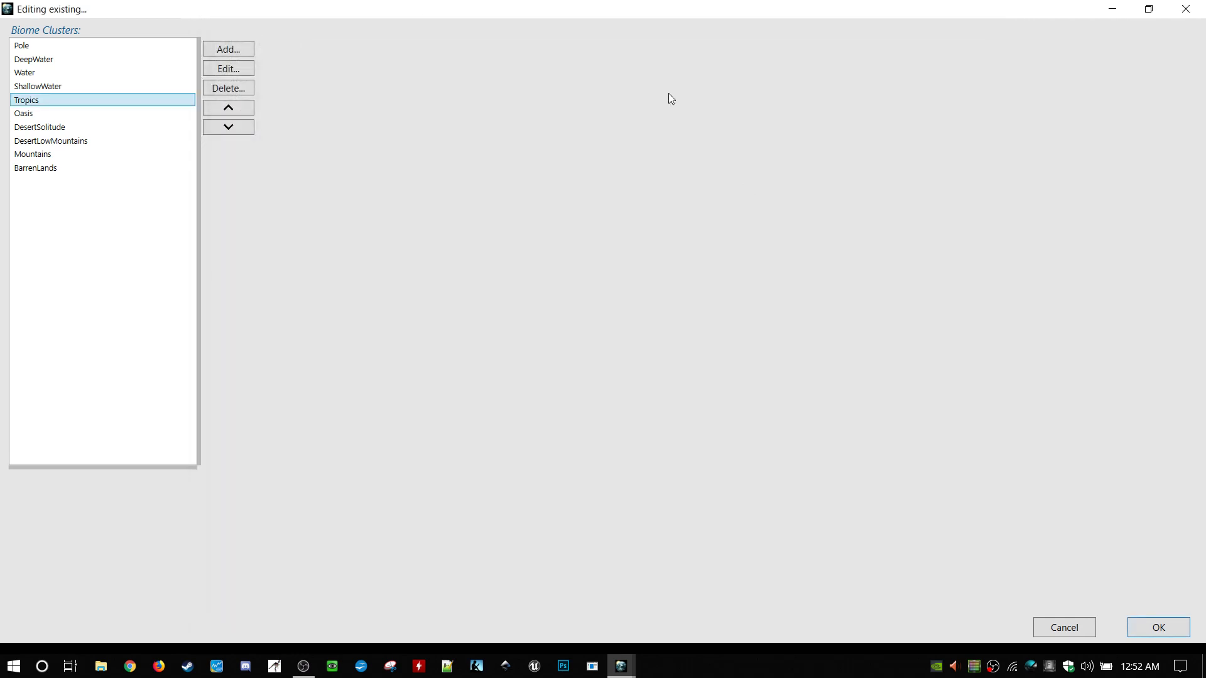
- Open the Oasis cluster and browse the stamp types available for its Hollow_01 entry, leaving the entry as it is
{"action": "double_click", "coordinate": [105, 114]}
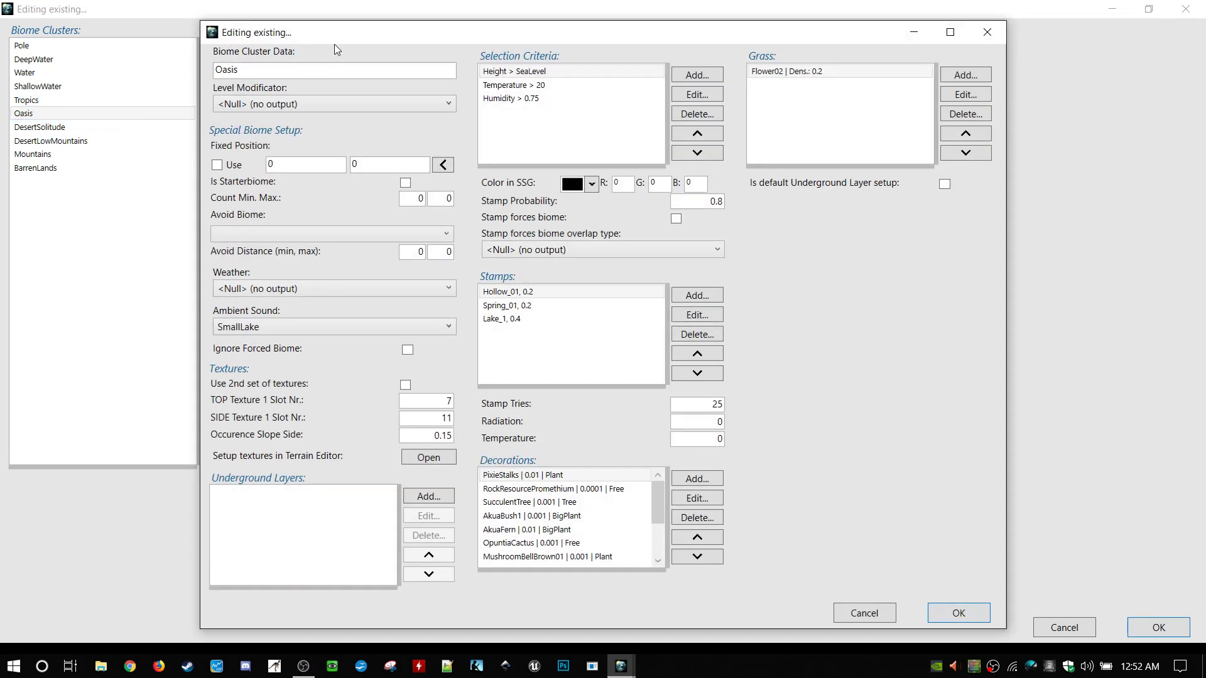
{"action": "left_click", "coordinate": [534, 292]}
{"action": "double_click", "coordinate": [595, 292]}
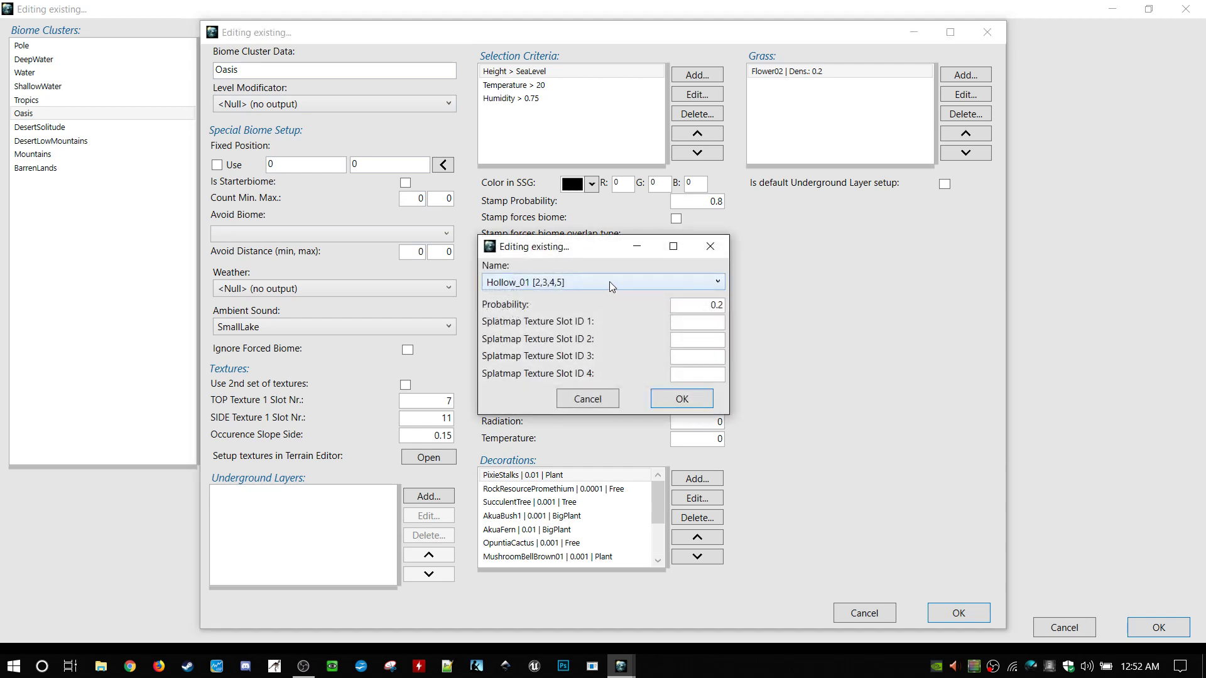
{"action": "left_click", "coordinate": [609, 281]}
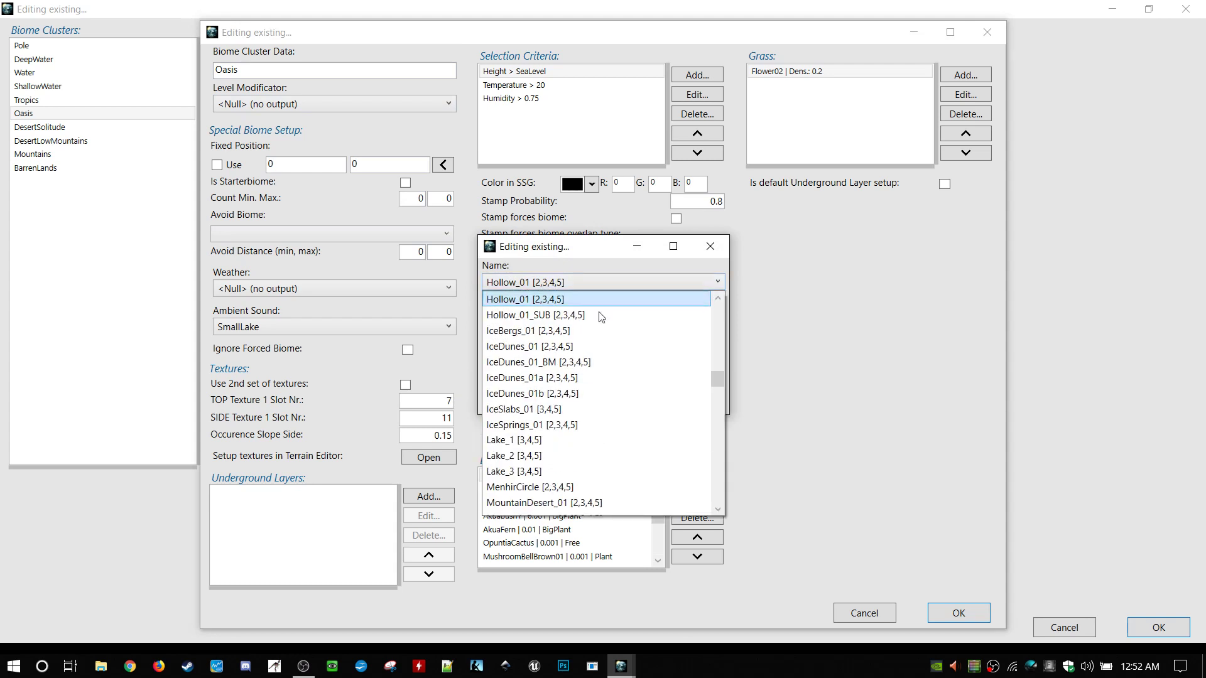
{"action": "scroll", "coordinate": [591, 386], "scroll_direction": "down", "scroll_amount": 5}
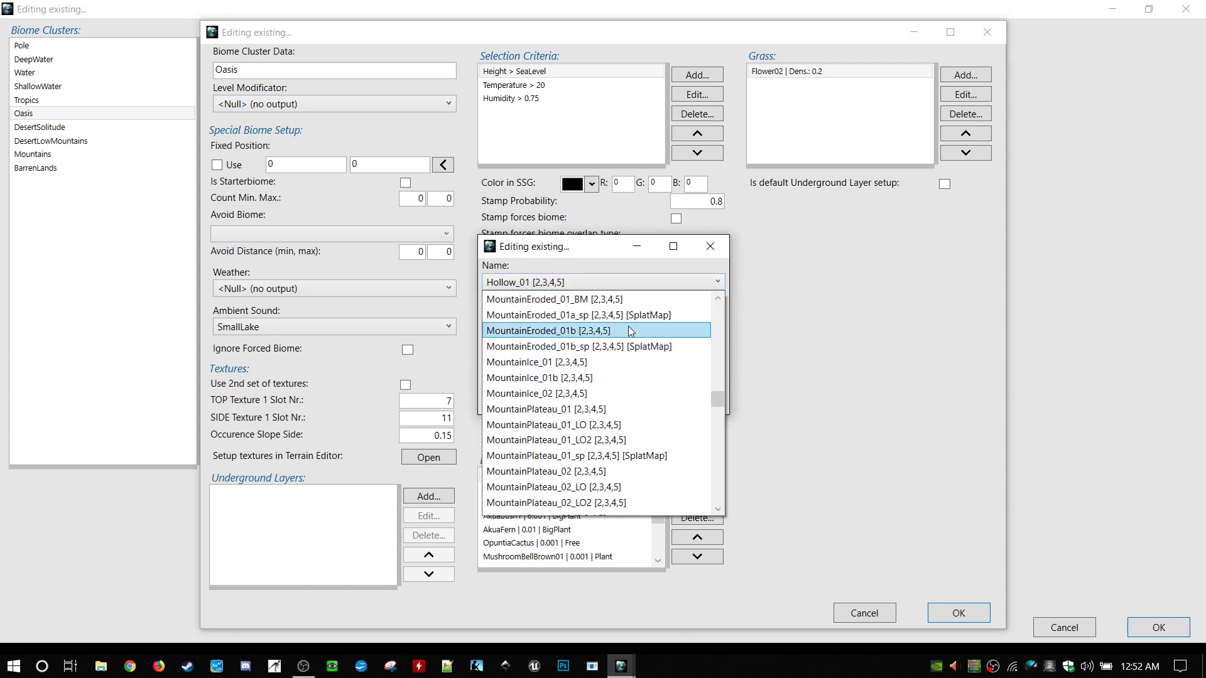
{"action": "scroll", "coordinate": [609, 372], "scroll_direction": "up", "scroll_amount": 12}
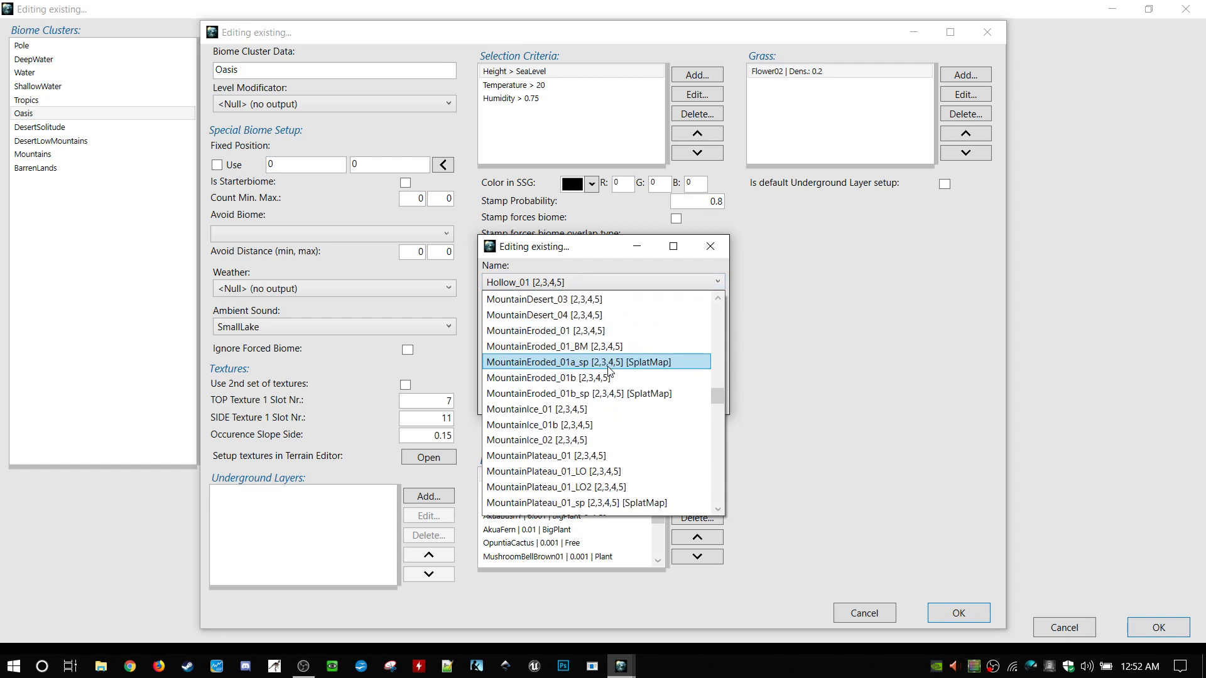
{"action": "scroll", "coordinate": [609, 371], "scroll_direction": "down", "scroll_amount": 1}
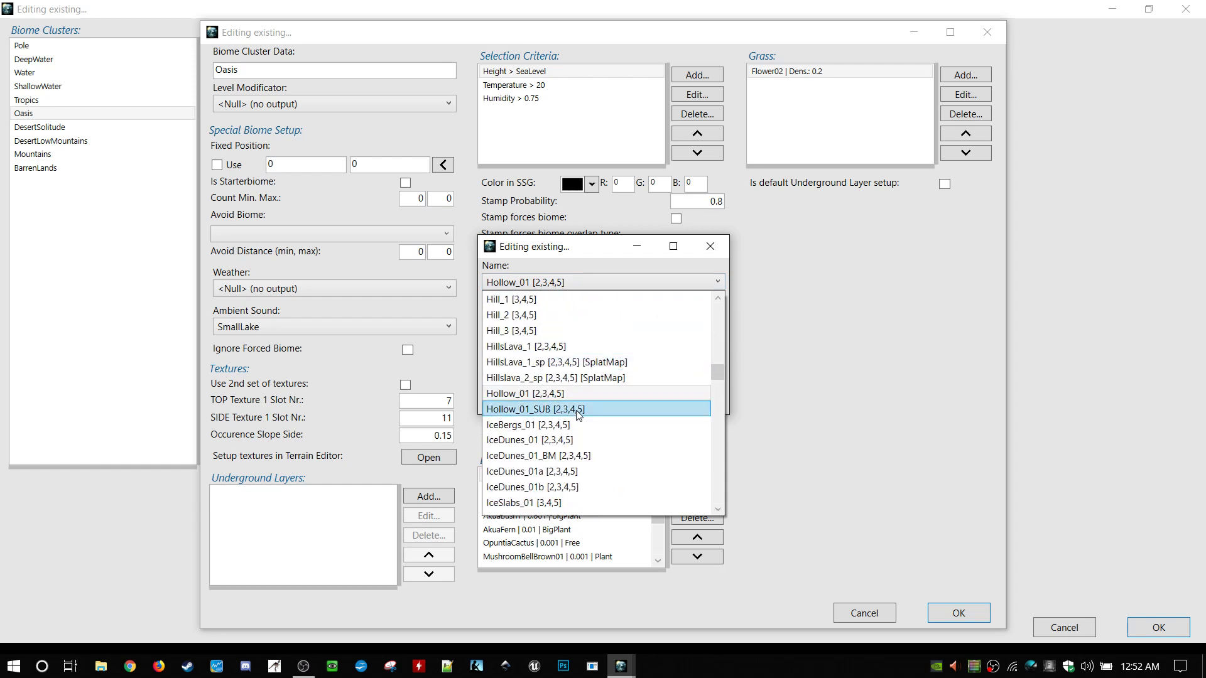
{"action": "left_click", "coordinate": [575, 396]}
{"action": "mouse_move", "coordinate": [576, 325]}
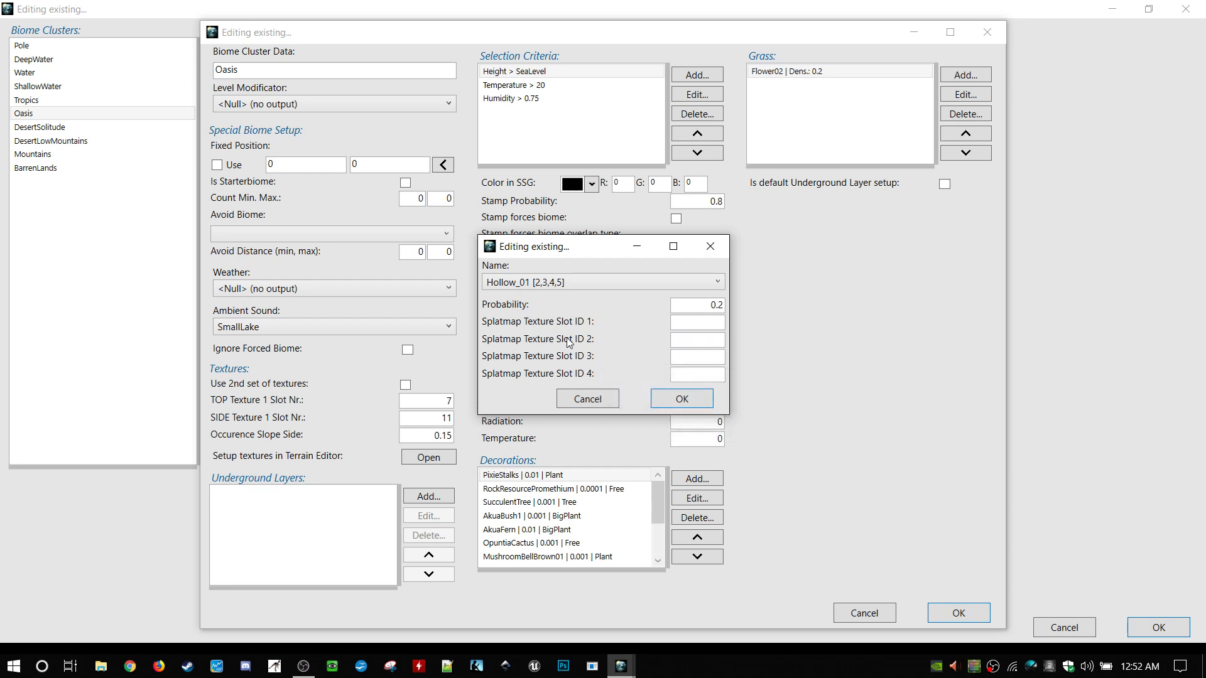
{"action": "left_click", "coordinate": [582, 402]}
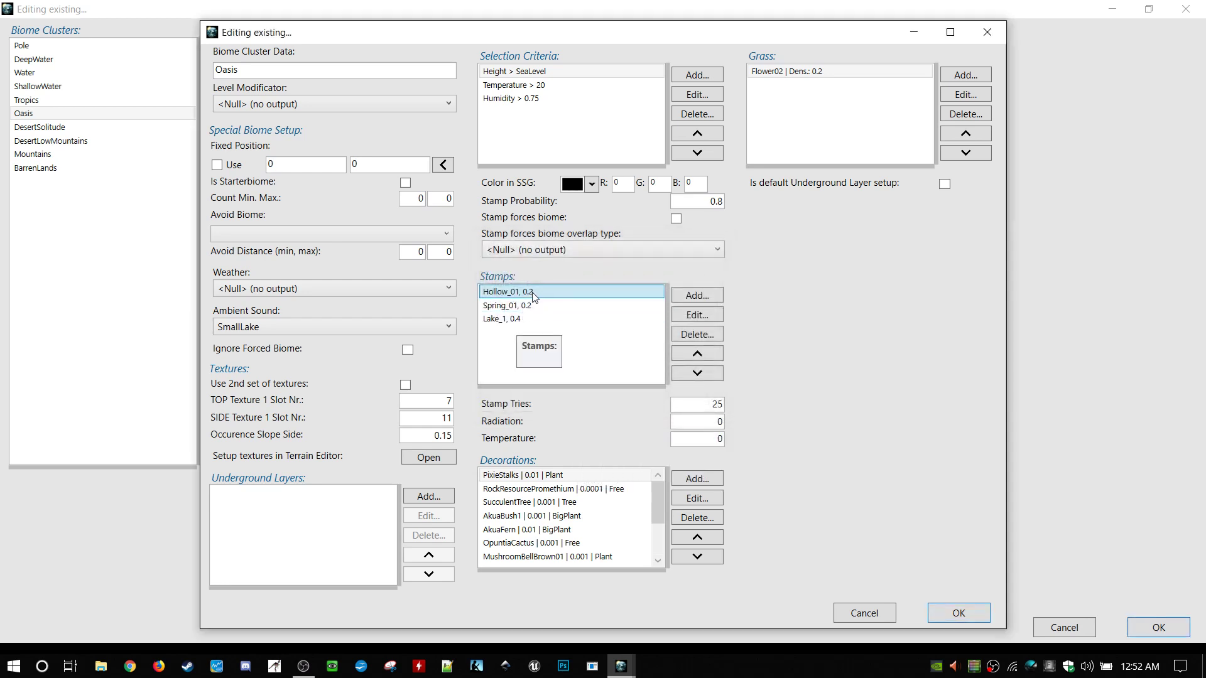
- Review the Oasis cluster's Spring_01 and Lake_1 stamps together with its temperature and humidity selection criteria
{"action": "left_click", "coordinate": [534, 305]}
{"action": "left_click", "coordinate": [537, 319]}
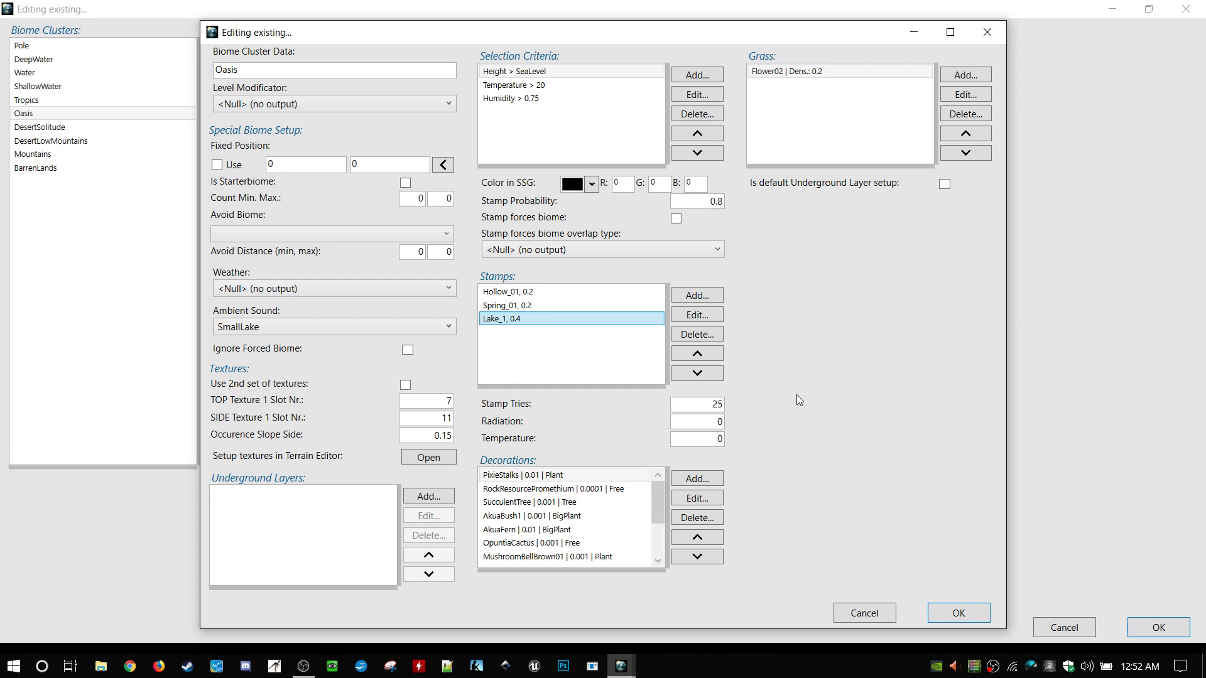
{"action": "left_click", "coordinate": [553, 97]}
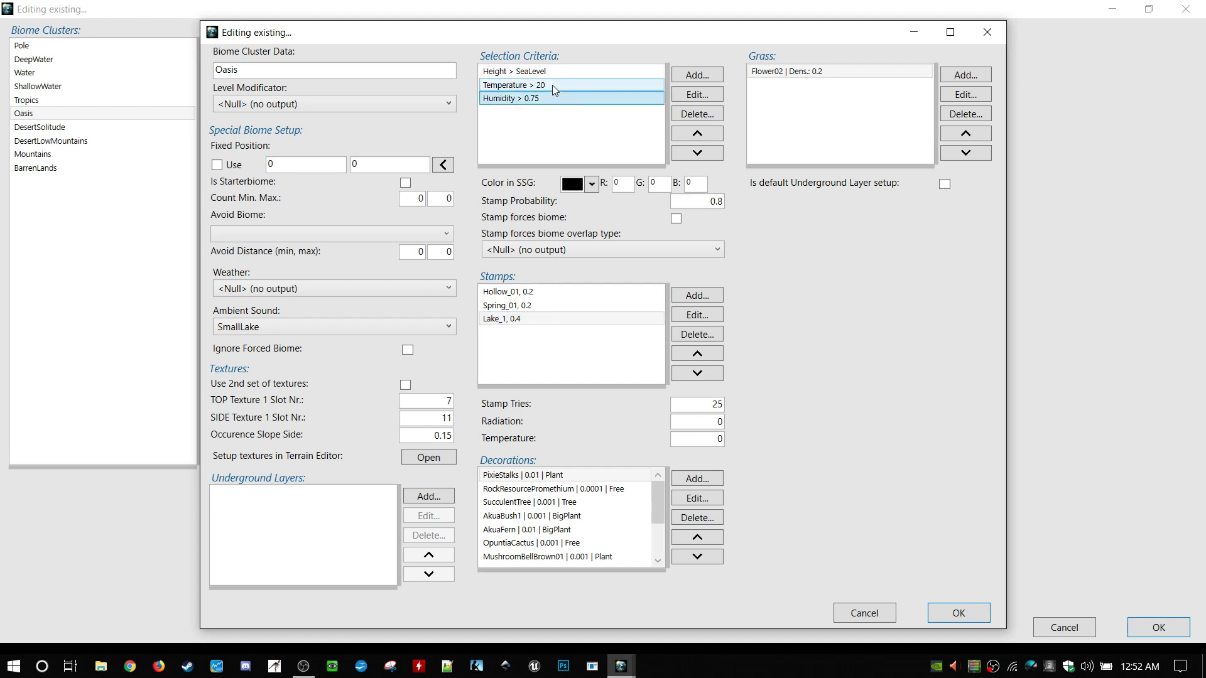
{"action": "left_click", "coordinate": [552, 84]}
{"action": "left_click", "coordinate": [560, 100]}
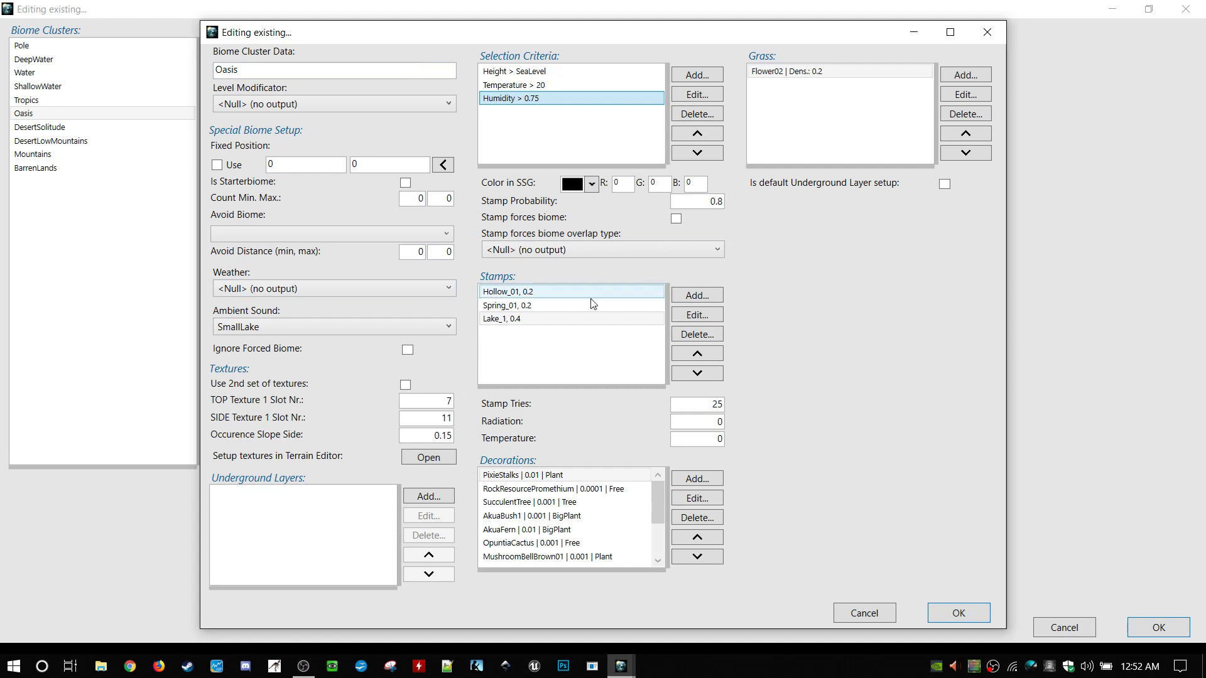
{"action": "left_click", "coordinate": [522, 305]}
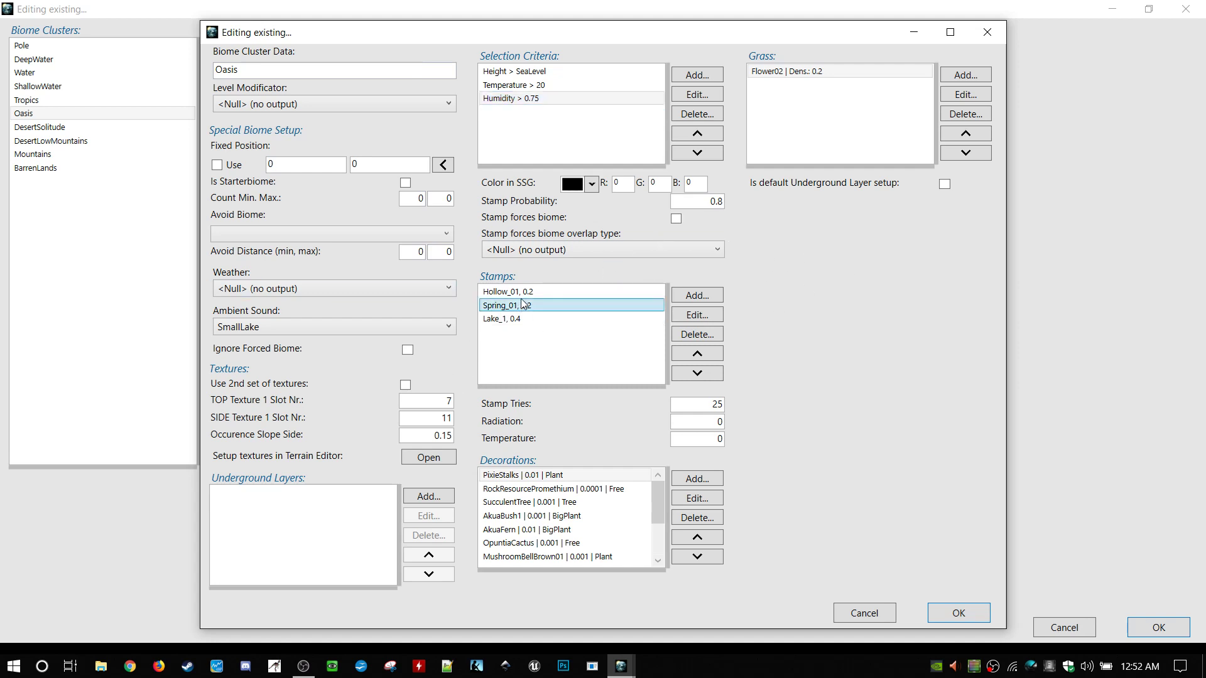
- Look through the Oasis decorations, and check the spawn type of the PixieStalks entry, closing it with its settings accepted
{"action": "left_click", "coordinate": [526, 319]}
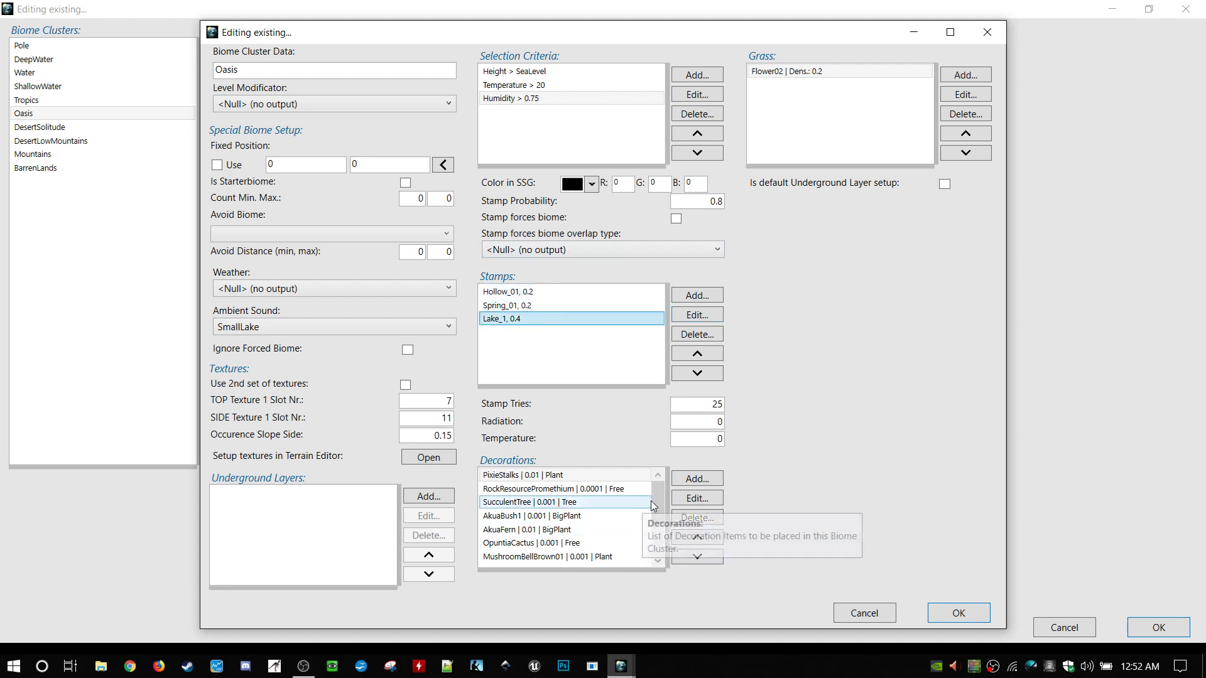
{"action": "left_click_drag", "start_coordinate": [656, 500], "coordinate": [657, 543]}
{"action": "scroll", "coordinate": [537, 531], "scroll_direction": "up", "scroll_amount": 2}
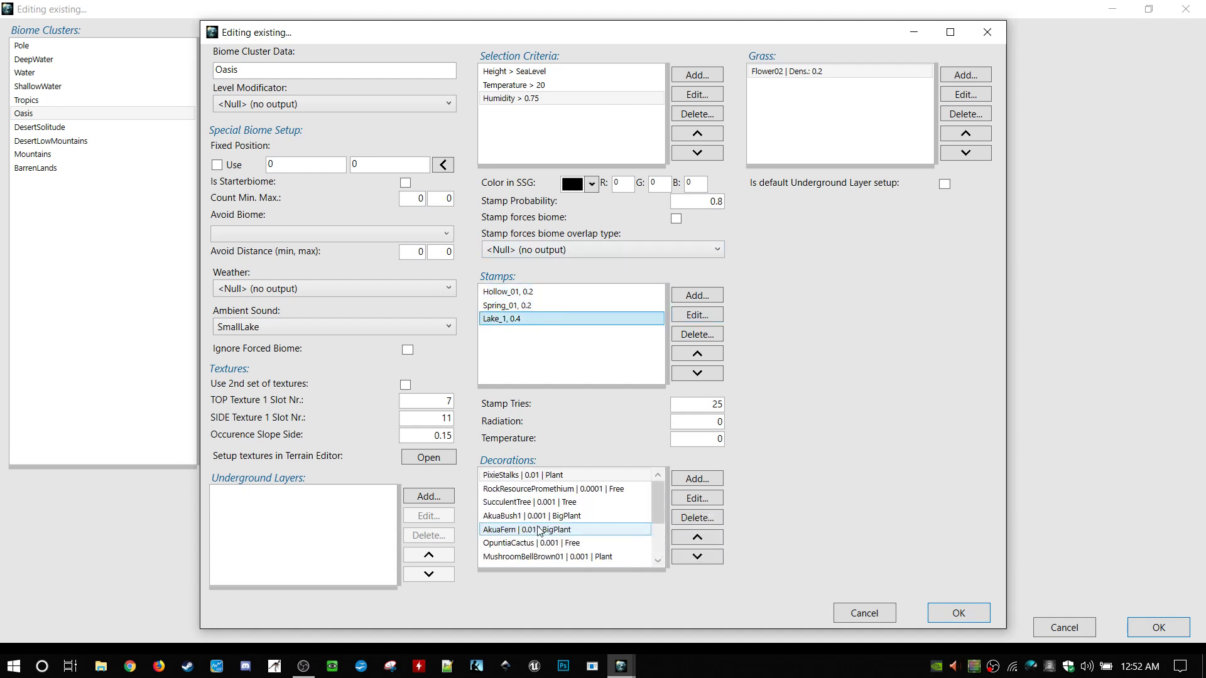
{"action": "left_click", "coordinate": [535, 481]}
{"action": "double_click", "coordinate": [535, 481]}
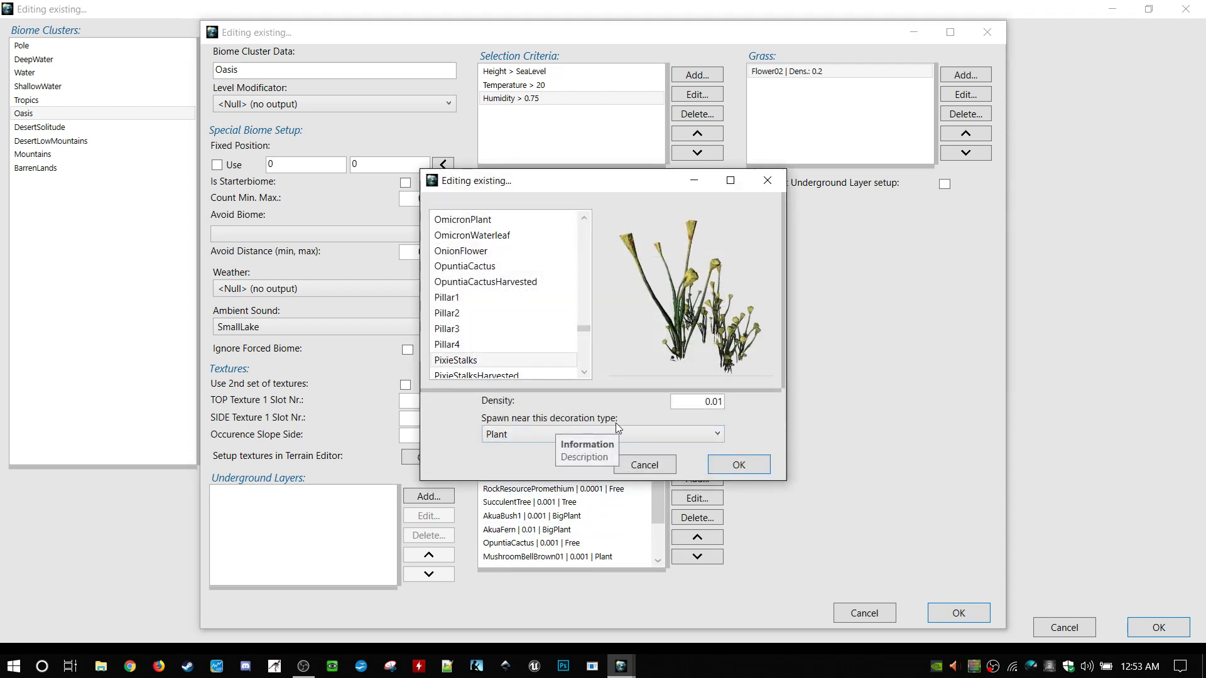
{"action": "left_click", "coordinate": [627, 435]}
{"action": "left_click", "coordinate": [630, 438]}
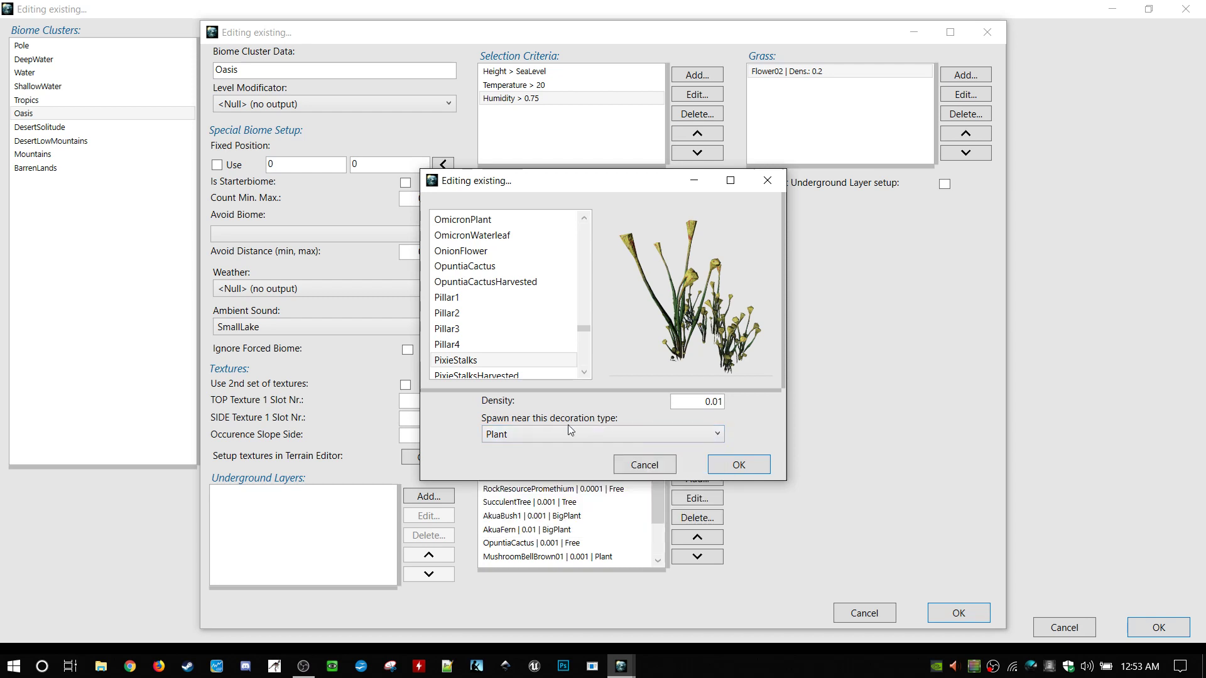
{"action": "left_click", "coordinate": [716, 468]}
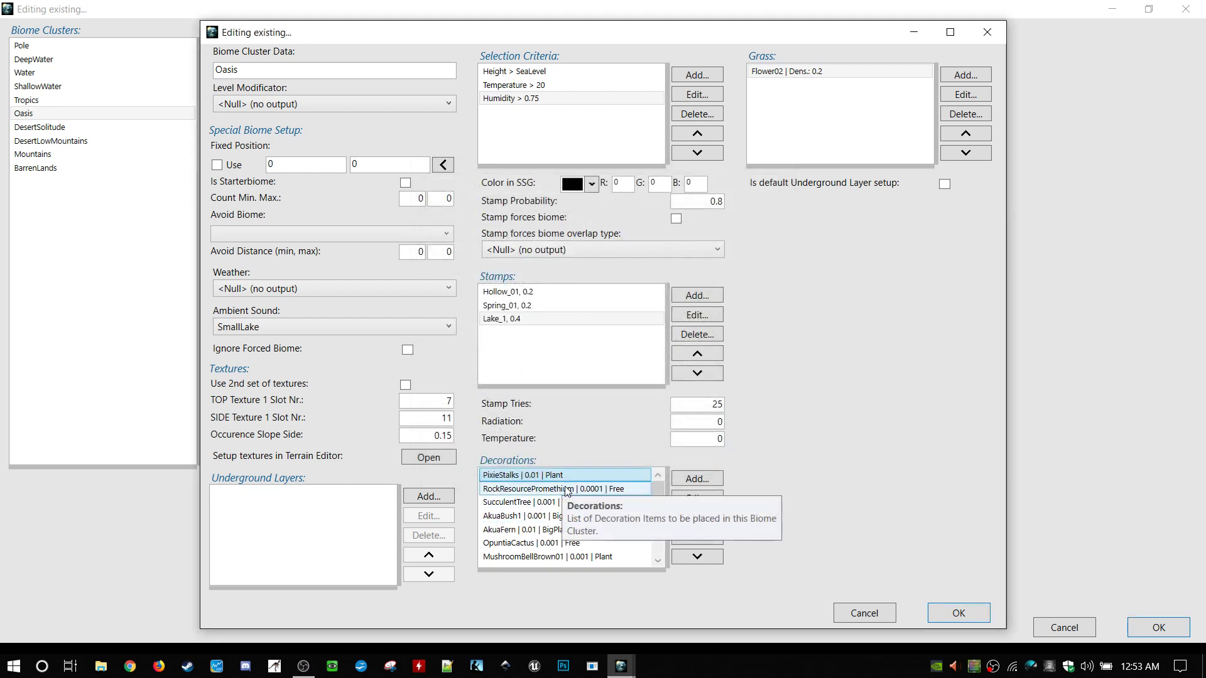
- Inspect the RockResourcePromethium decoration's settings, accept them as they are, and look over the rest of the Oasis decorations
{"action": "double_click", "coordinate": [562, 491]}
{"action": "left_click", "coordinate": [708, 465]}
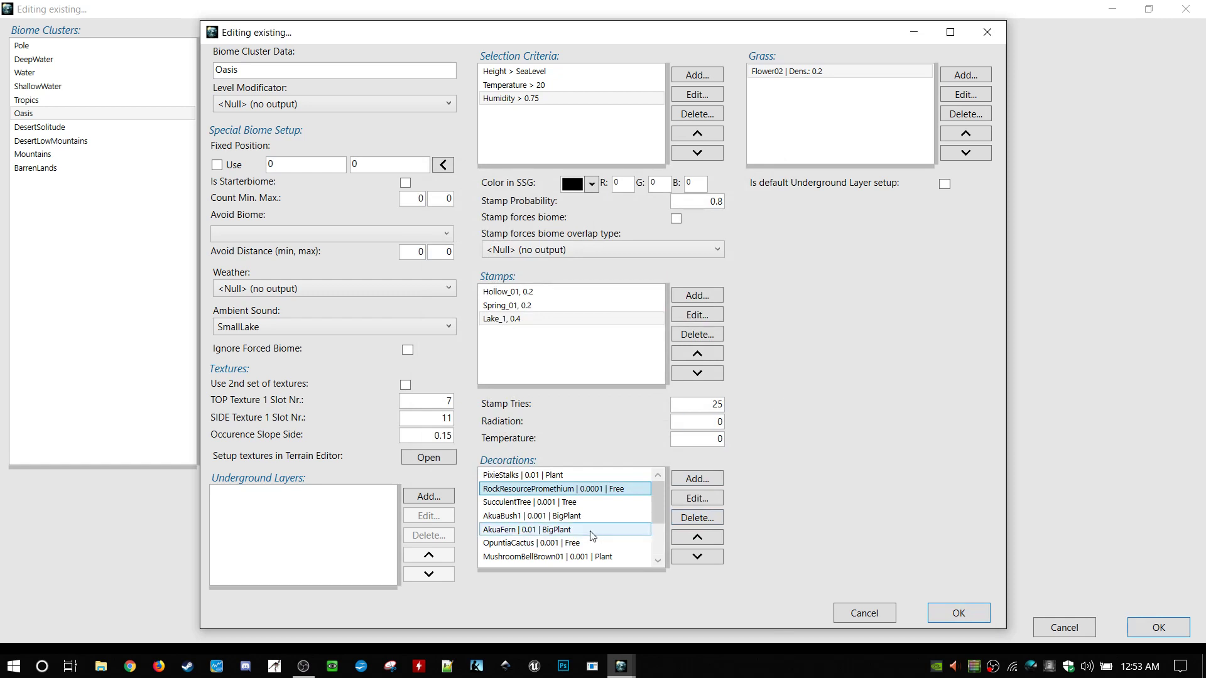
{"action": "scroll", "coordinate": [566, 540], "scroll_direction": "down", "scroll_amount": 2}
{"action": "scroll", "coordinate": [581, 543], "scroll_direction": "up", "scroll_amount": 2}
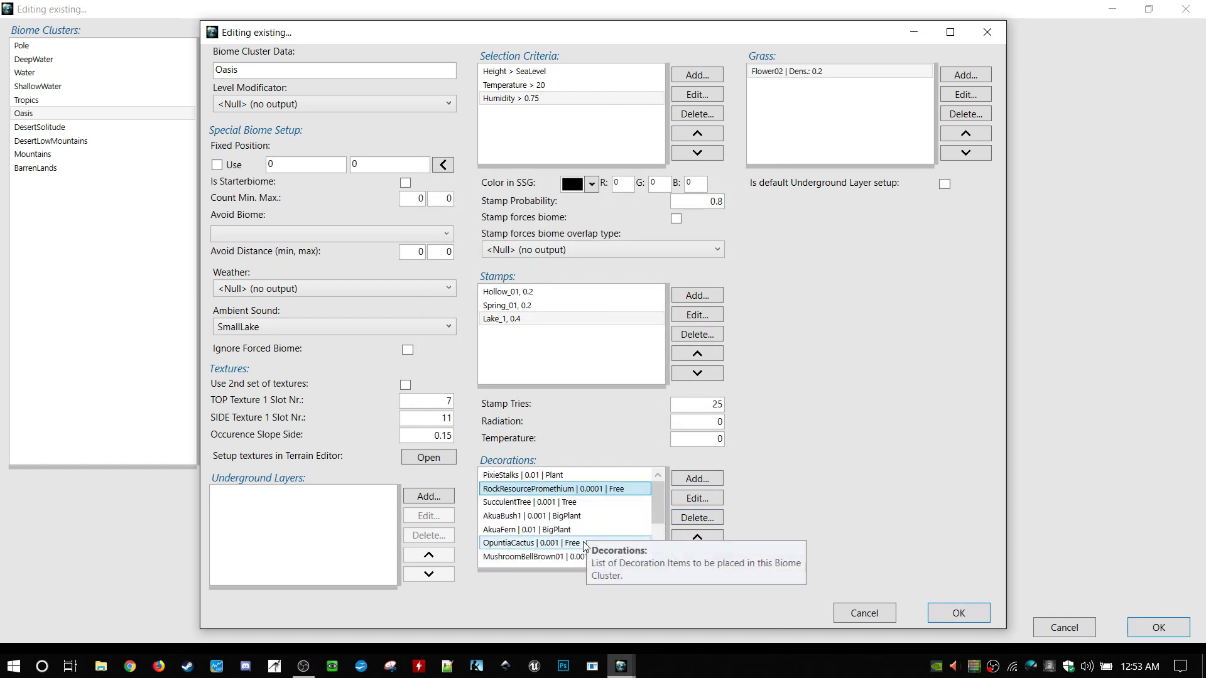
- Open the OpuntiaCactus decoration of the Oasis cluster, check its spawn-near decoration type, and leave the entry without saving
{"action": "left_click", "coordinate": [550, 543]}
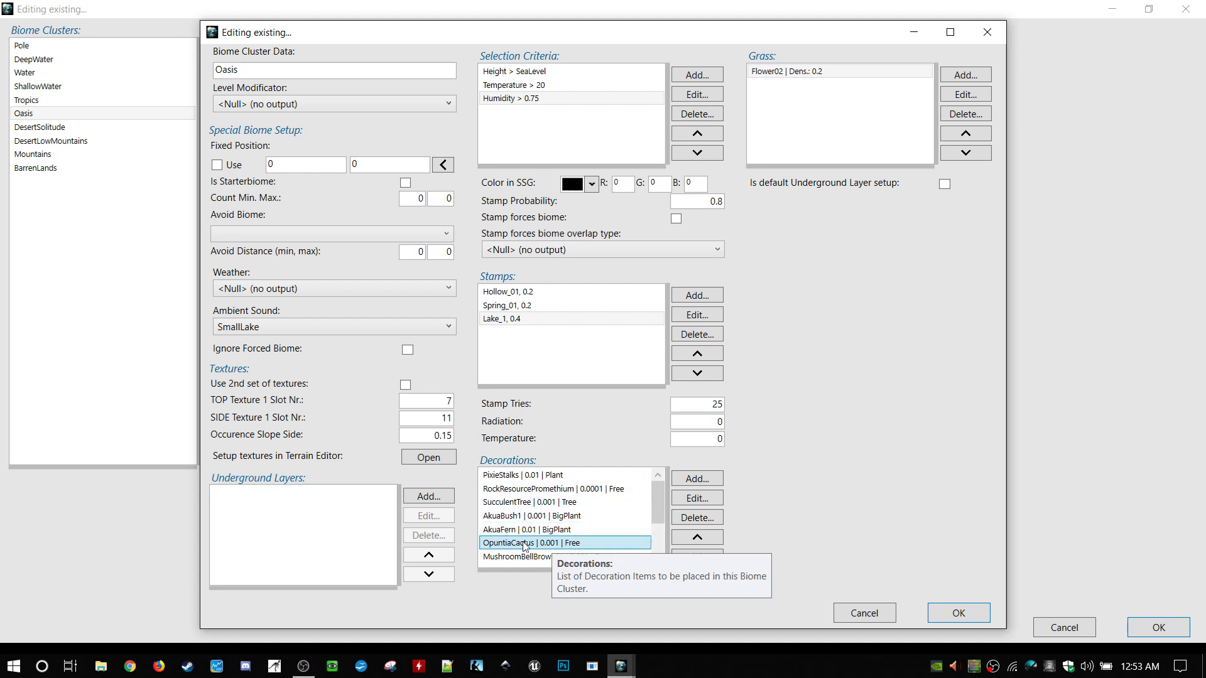
{"action": "double_click", "coordinate": [572, 544]}
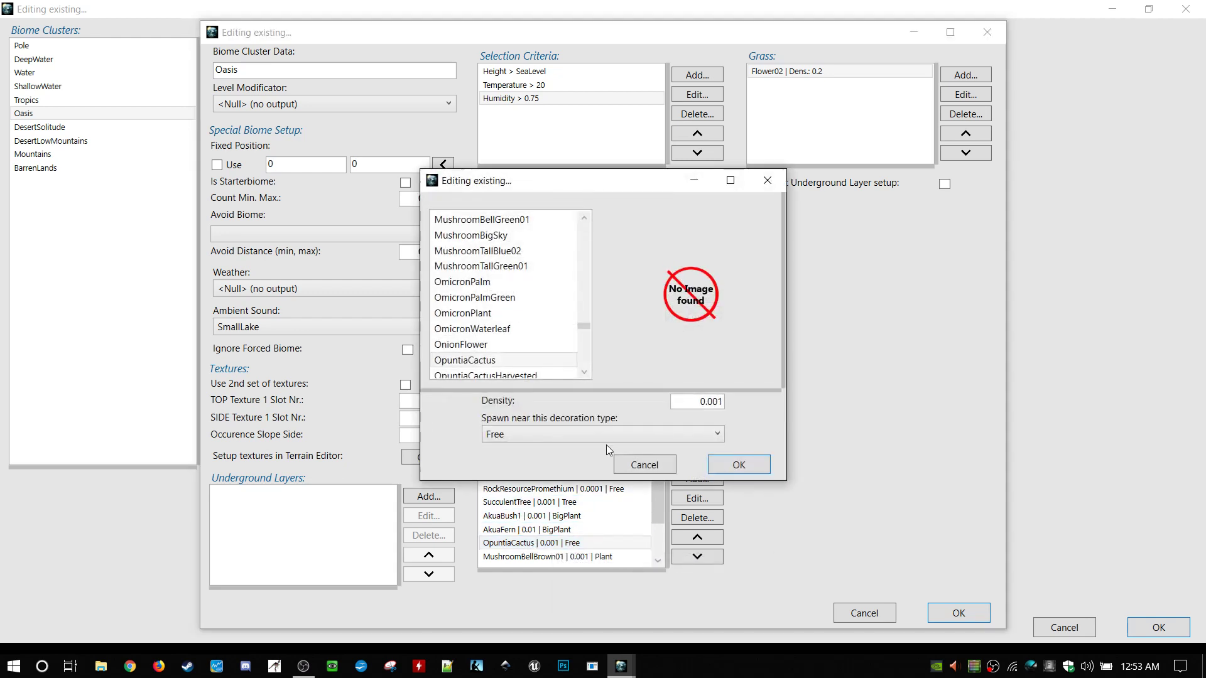
{"action": "left_click", "coordinate": [608, 440]}
{"action": "left_click", "coordinate": [618, 473]}
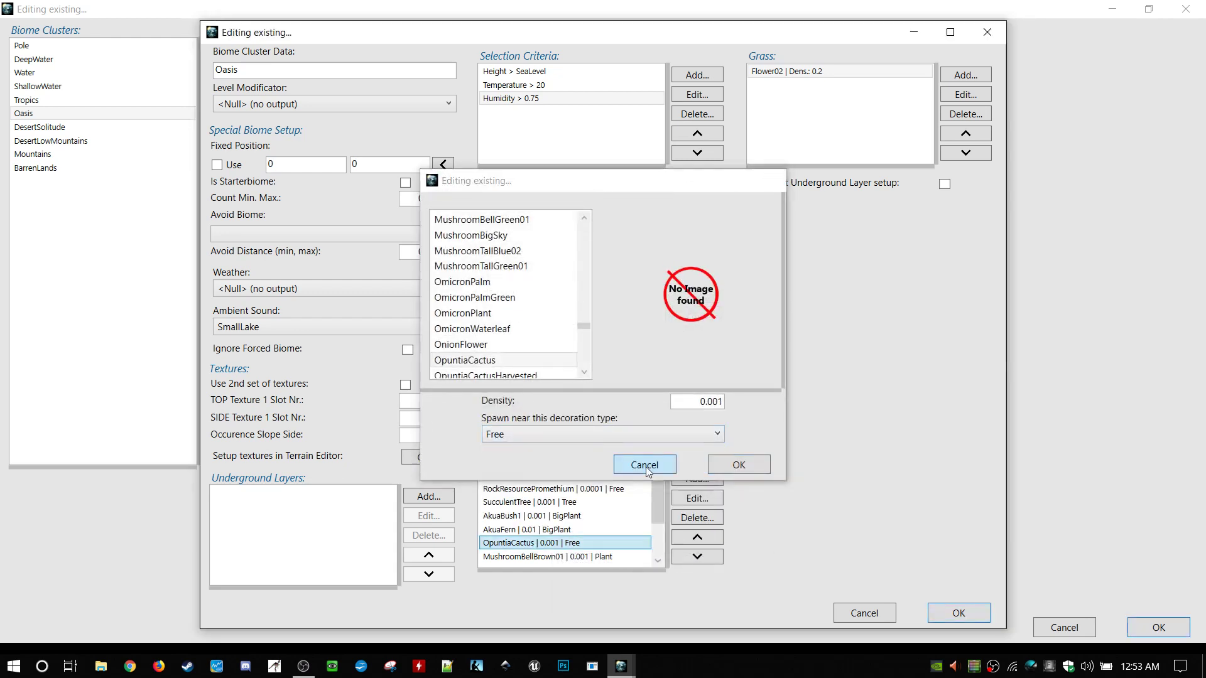
{"action": "left_click", "coordinate": [645, 466]}
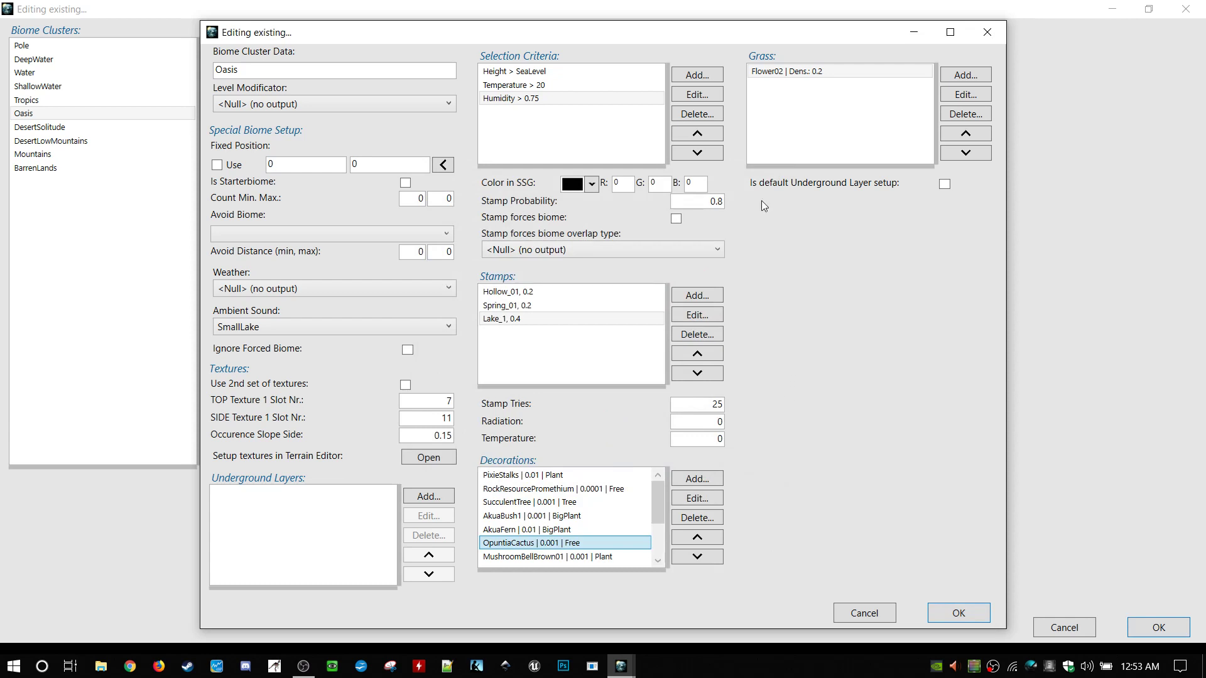
- Check the Oasis cluster's stamp tries and stamp probability, and close the cluster with its settings accepted
{"action": "left_click", "coordinate": [701, 405]}
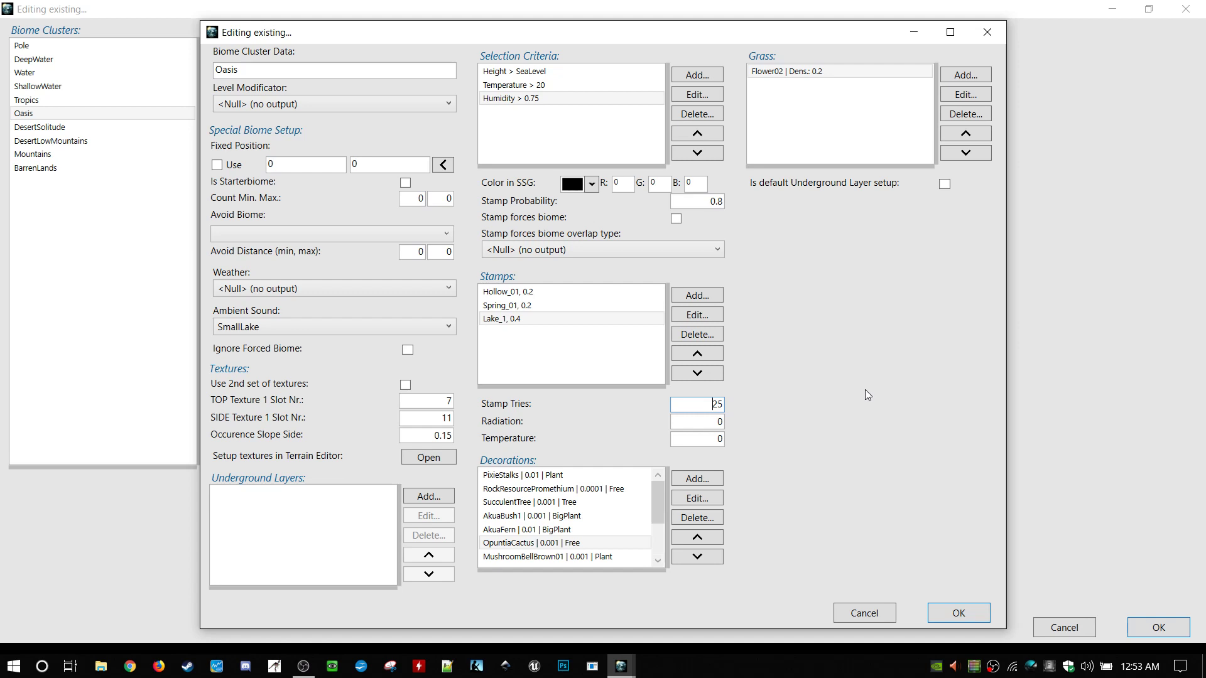
{"action": "left_click", "coordinate": [703, 200]}
{"action": "left_click", "coordinate": [959, 612]}
- Open the DesertSolitude cluster and review its DunesDesert_01 and Flats_1 stamps
{"action": "double_click", "coordinate": [124, 128]}
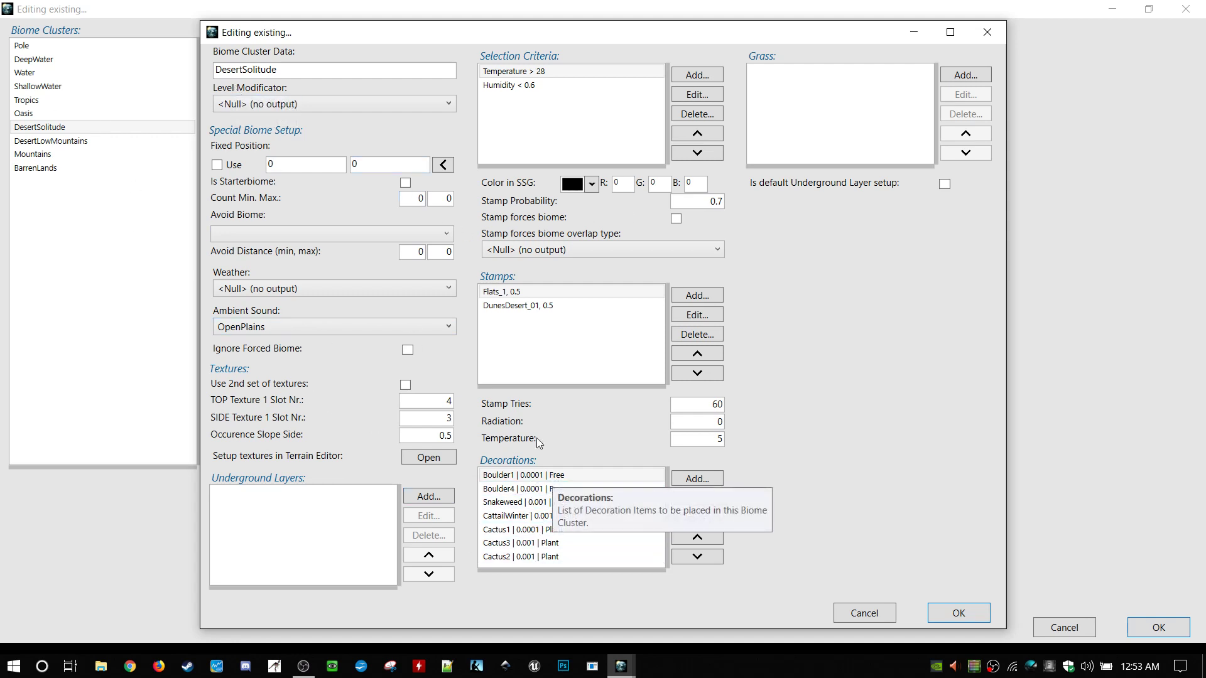
{"action": "left_click", "coordinate": [533, 306]}
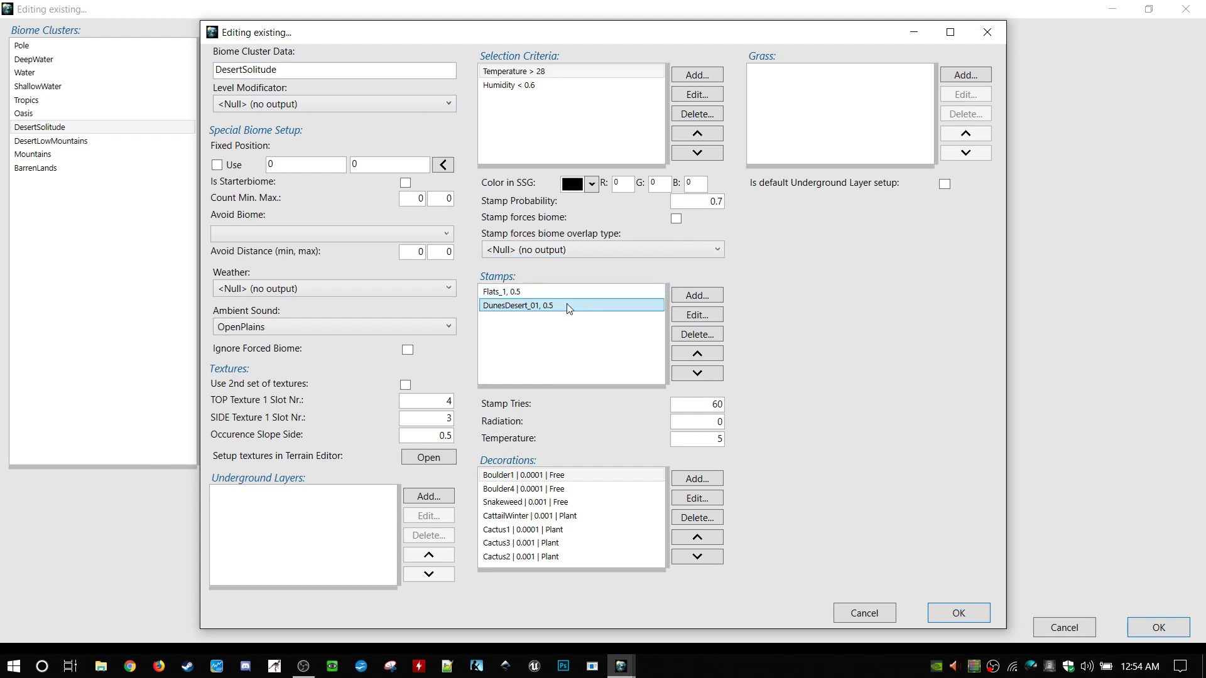
{"action": "left_click", "coordinate": [583, 292]}
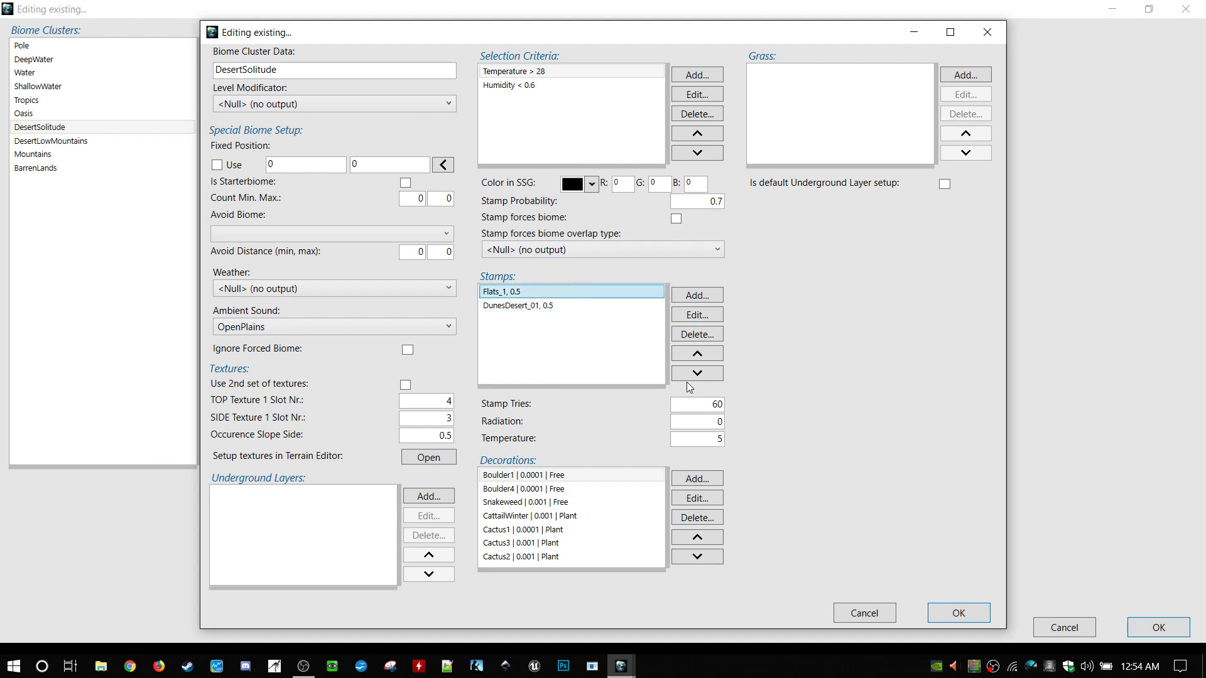
- Check the DesertSolitude cluster's stamp tries and temperature modifier together with its humidity selection criterion
{"action": "left_click", "coordinate": [713, 405]}
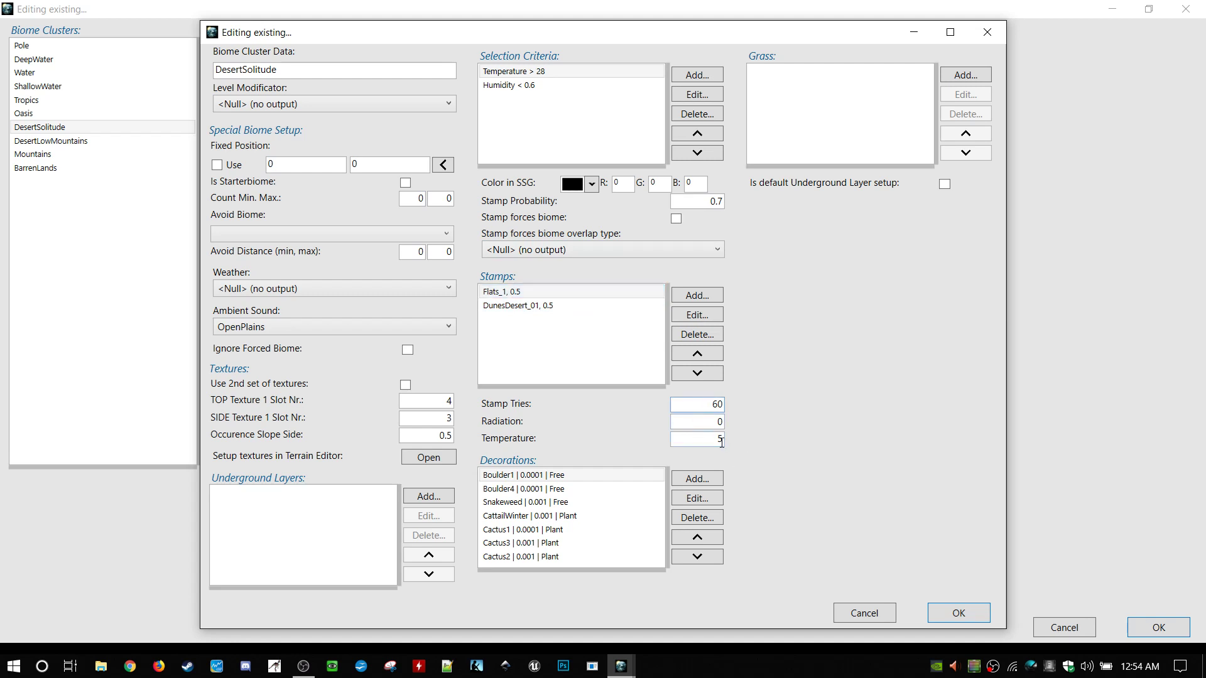
{"action": "left_click", "coordinate": [719, 439]}
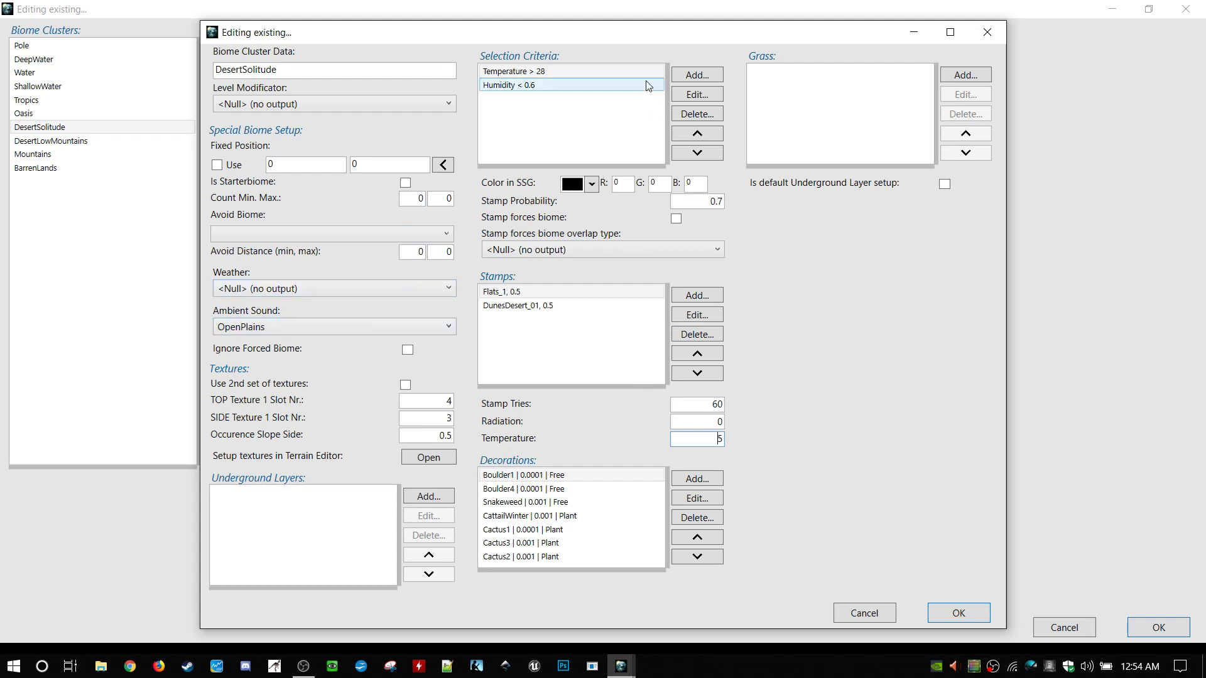
{"action": "left_click", "coordinate": [578, 89]}
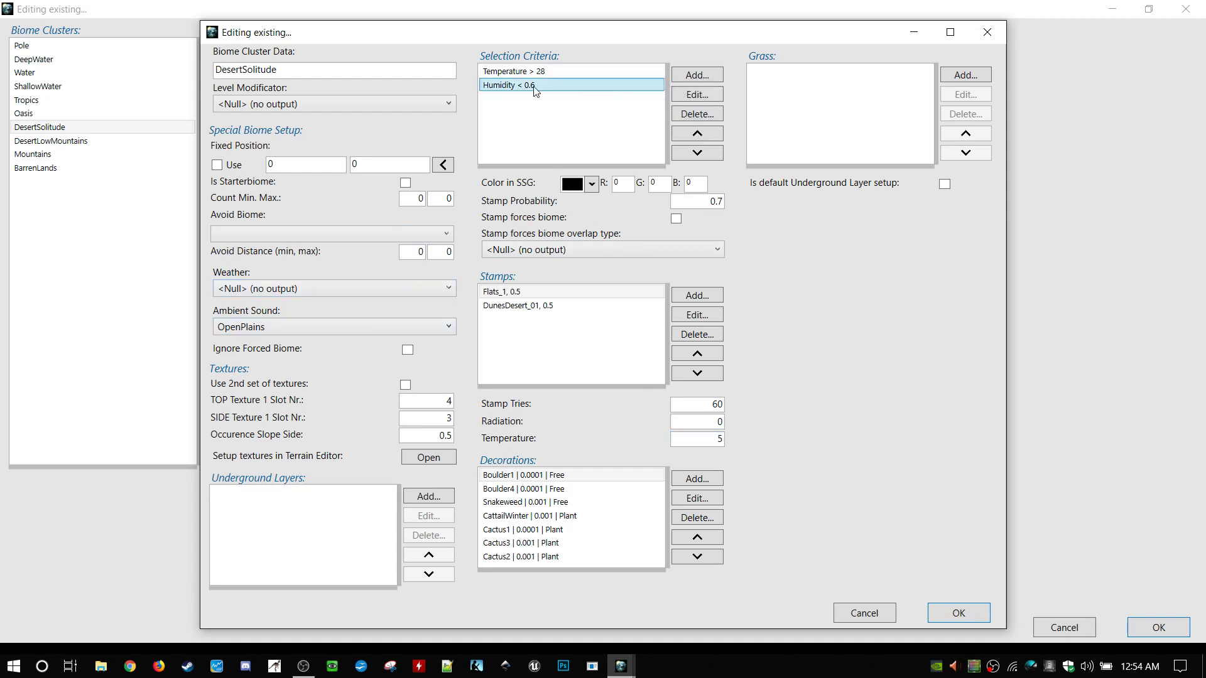
- Review the temperature criterion of the DesertSolitude biome cluster and close its editor, accepting the existing setup
{"action": "left_click", "coordinate": [555, 71]}
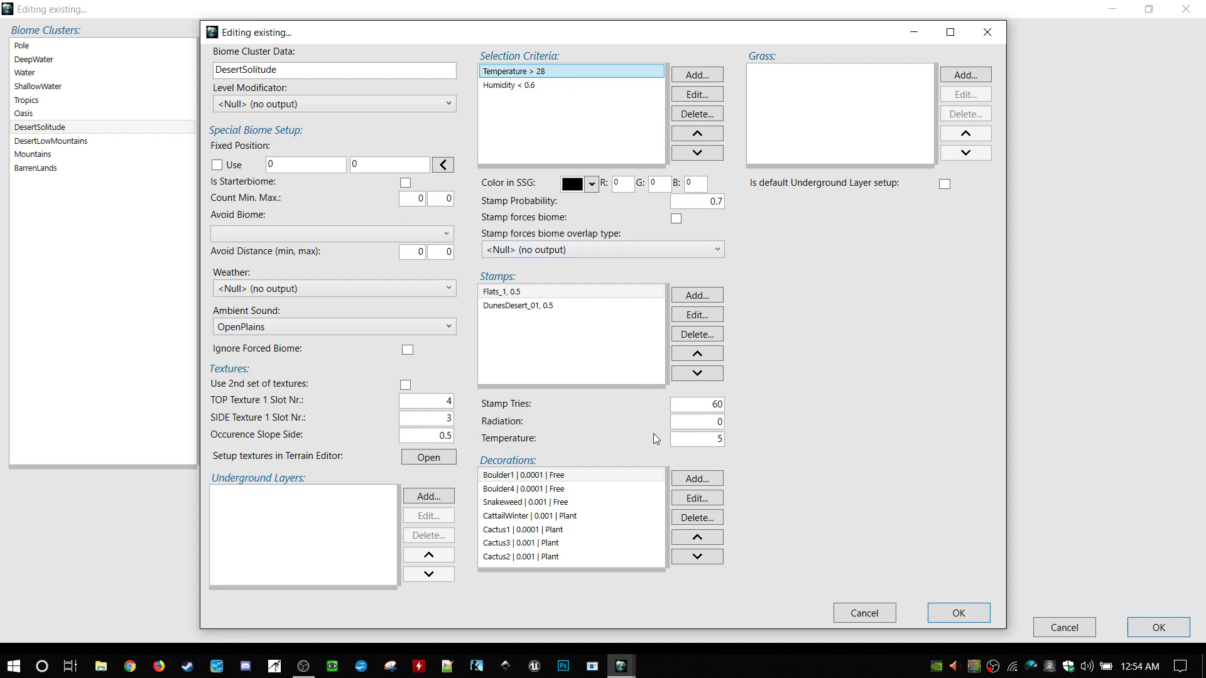
{"action": "left_click", "coordinate": [949, 614]}
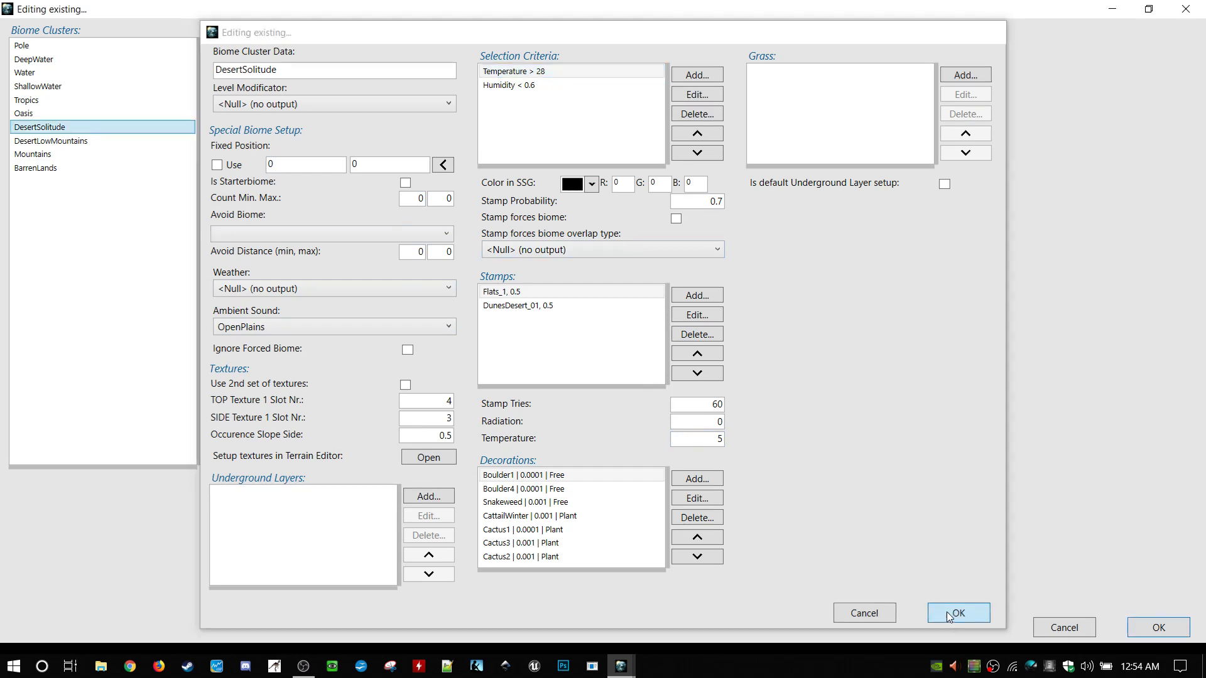
- Review the DesertLowMountains cluster's humidity criterion, stamp tries, radiation and CraterMoon_01 stamp, and accept its existing setup
{"action": "double_click", "coordinate": [82, 142]}
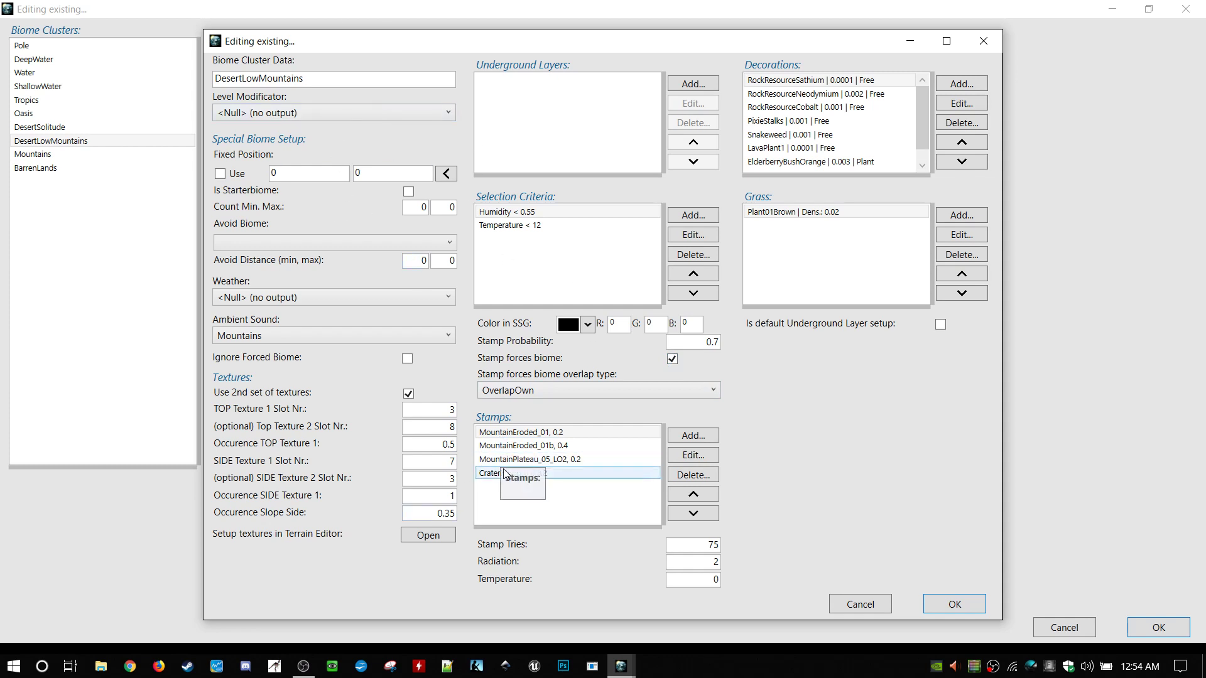
{"action": "left_click", "coordinate": [579, 221]}
{"action": "left_click", "coordinate": [579, 215]}
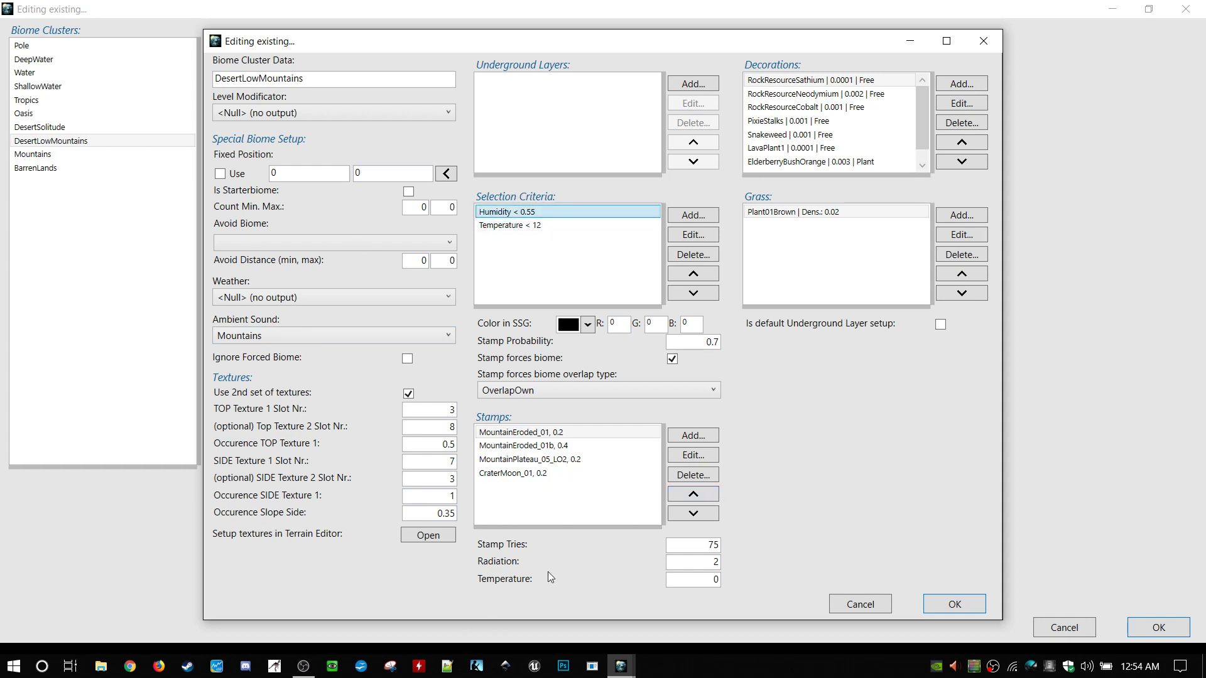
{"action": "left_click", "coordinate": [675, 546]}
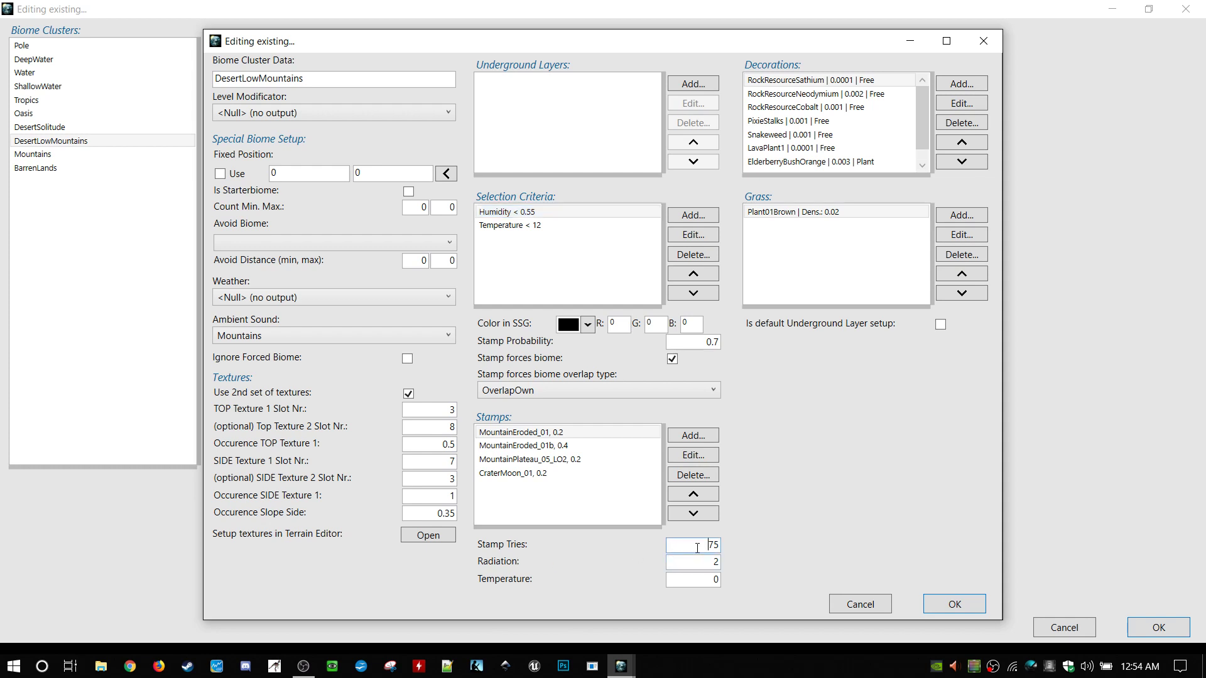
{"action": "left_click_drag", "start_coordinate": [697, 547], "coordinate": [741, 548]}
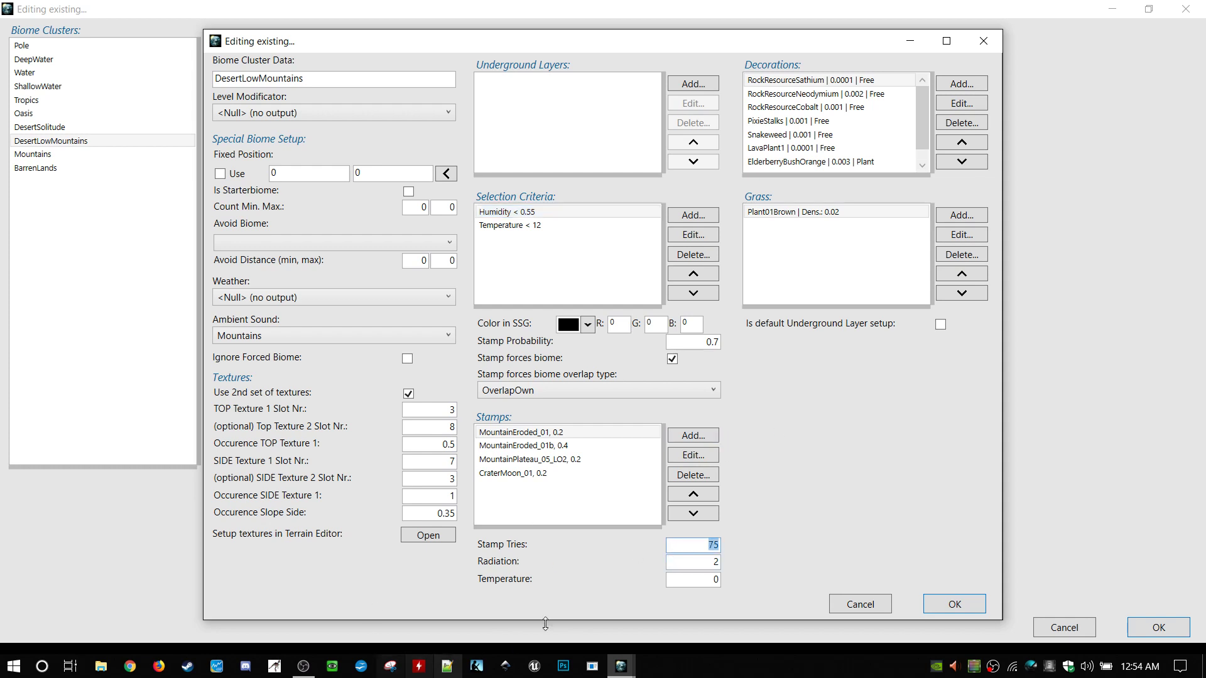
{"action": "left_click", "coordinate": [698, 560]}
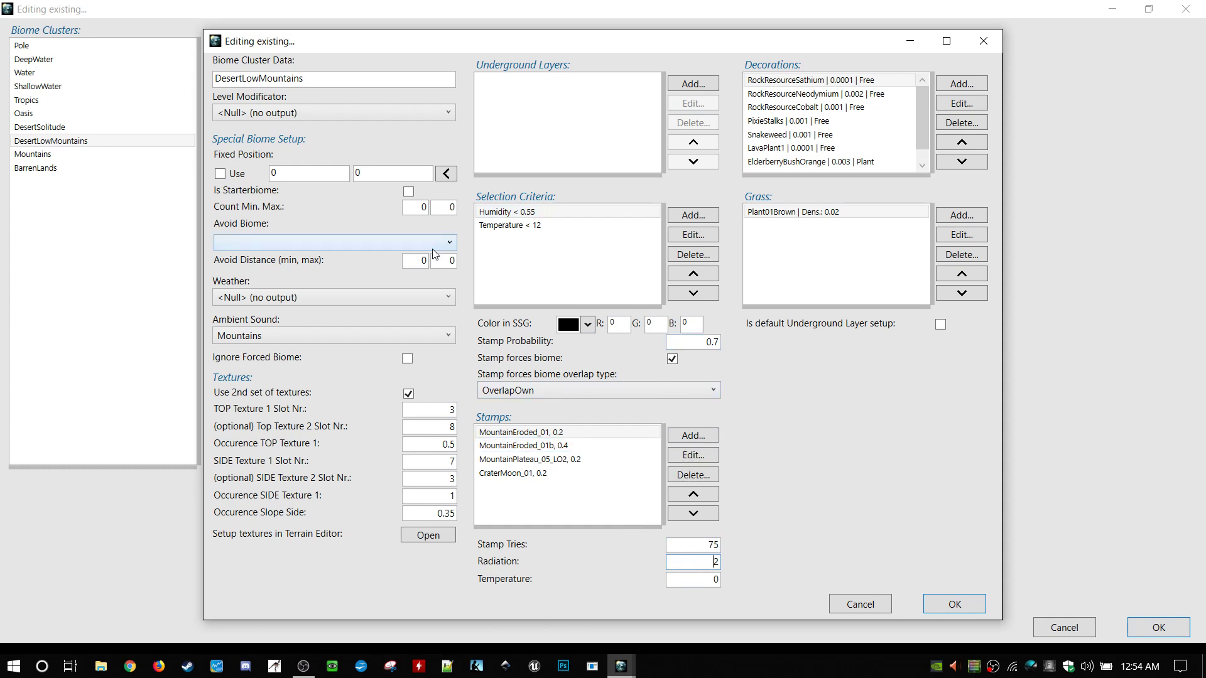
{"action": "left_click", "coordinate": [559, 474]}
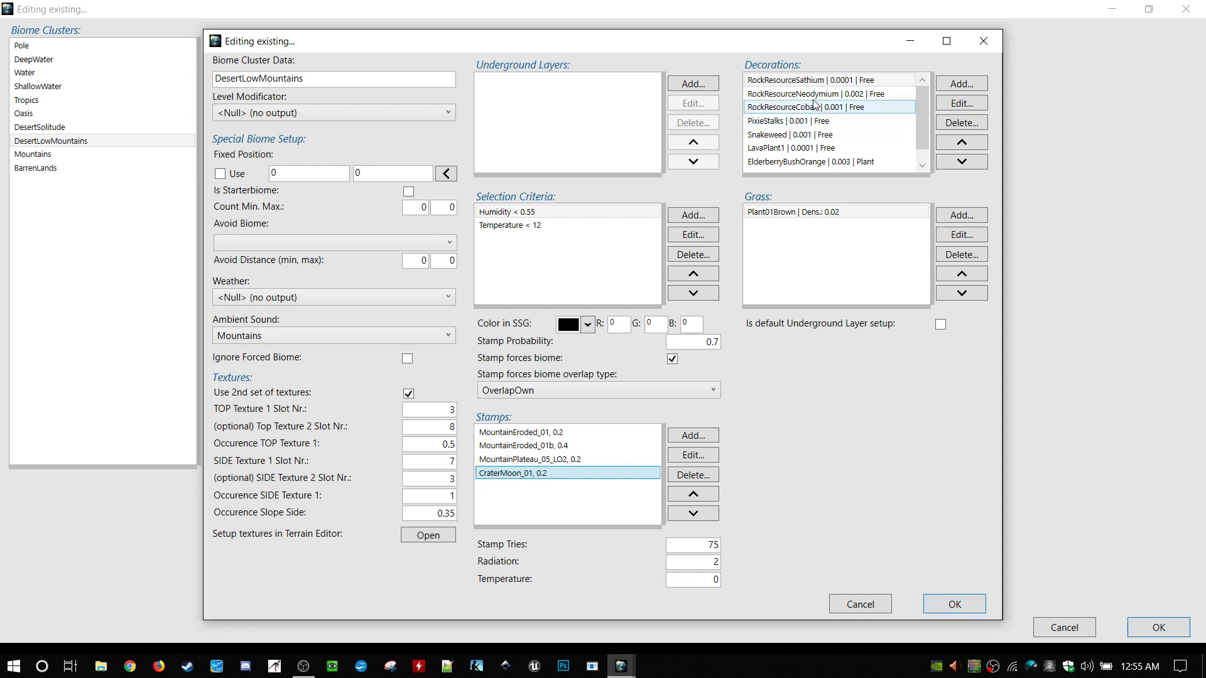
{"action": "left_click", "coordinate": [953, 604]}
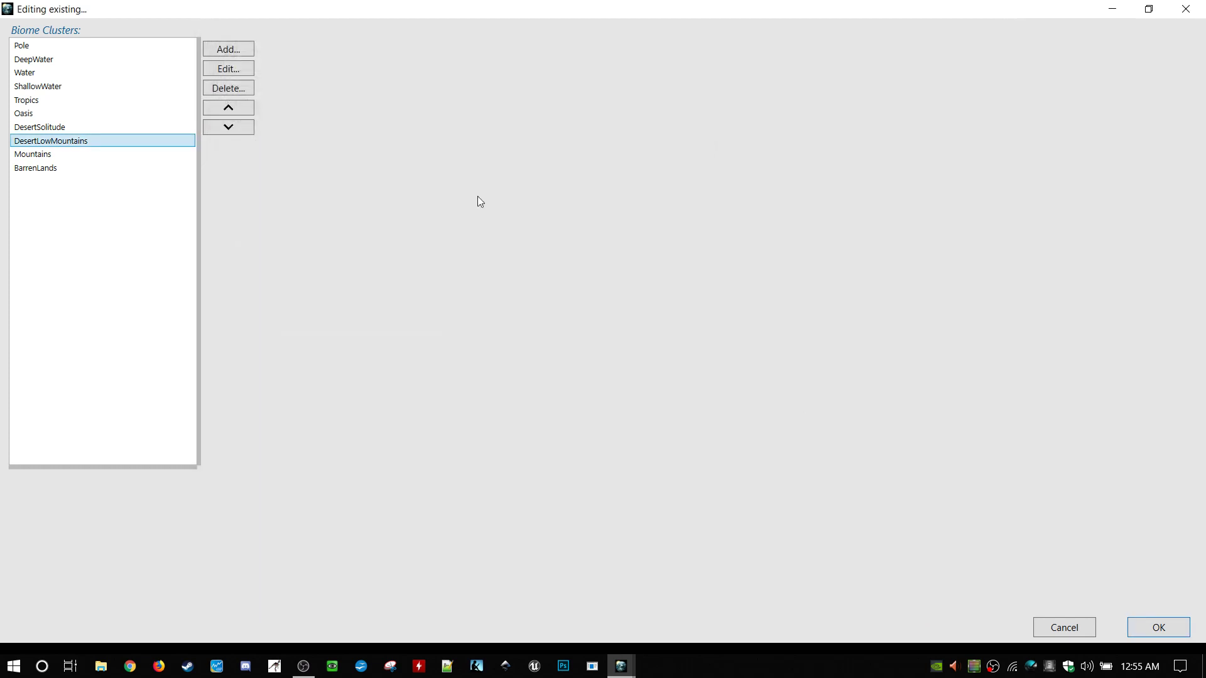
- Open the Mountains biome cluster and review its stamps, stamp tries, radiation, temperature and stamp probability
{"action": "left_click", "coordinate": [171, 155]}
{"action": "double_click", "coordinate": [171, 156]}
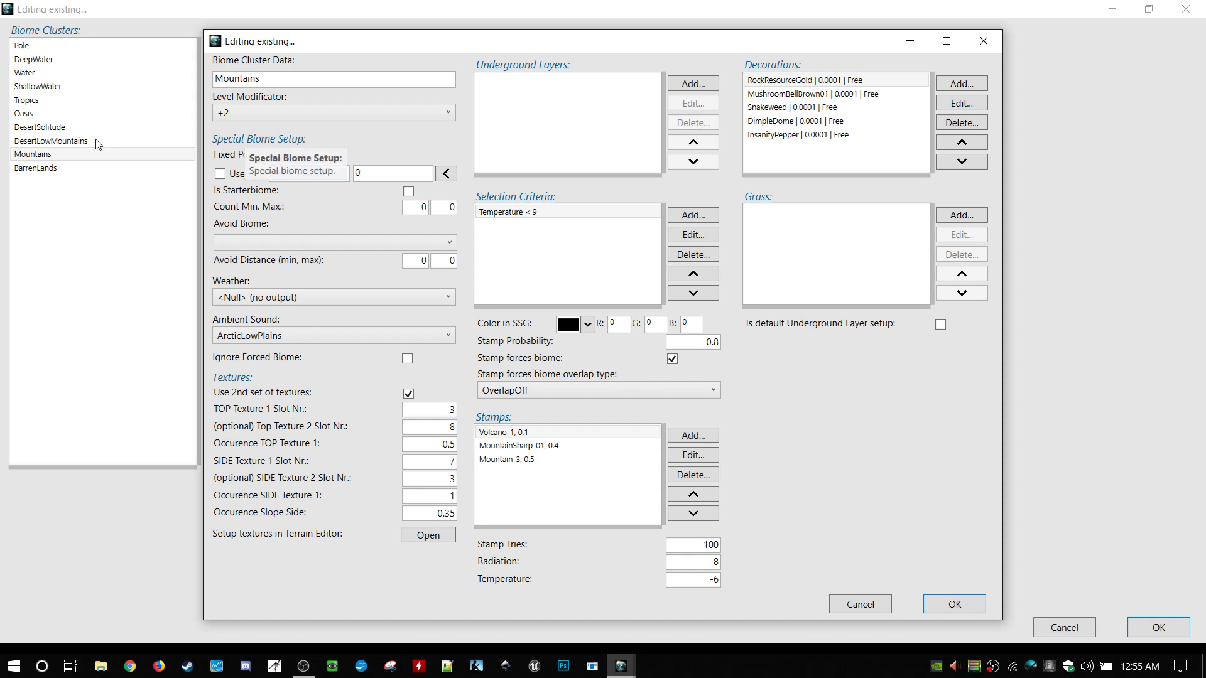
{"action": "left_click", "coordinate": [652, 448]}
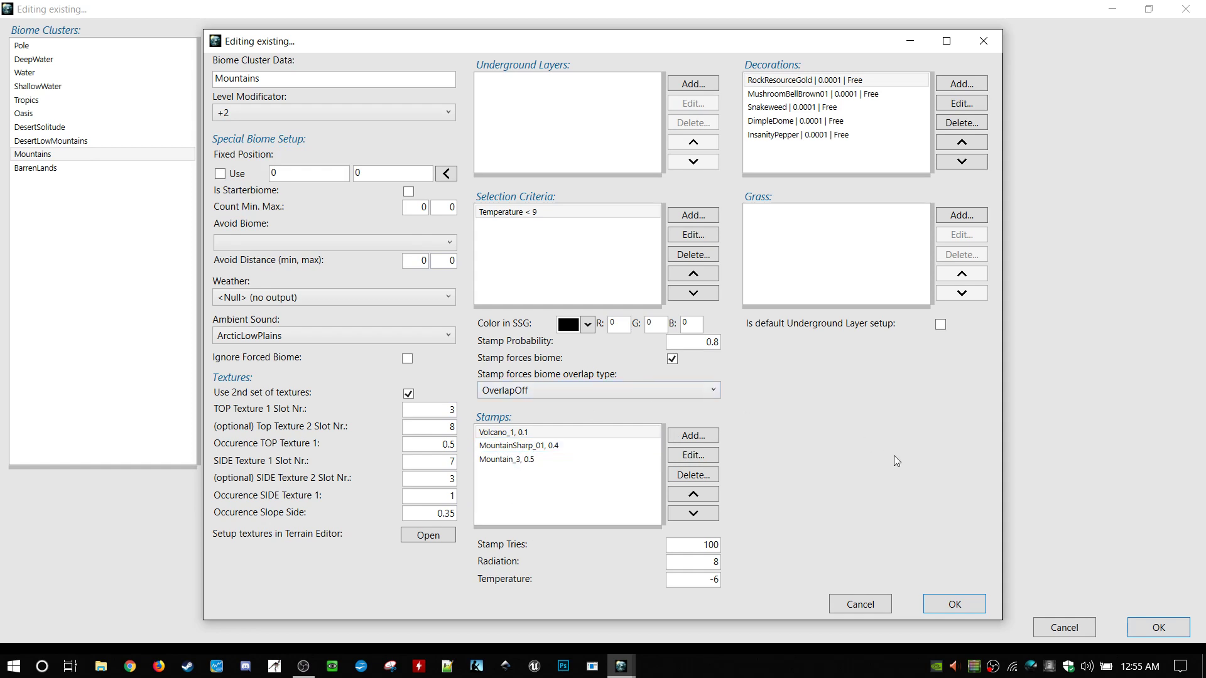
{"action": "left_click", "coordinate": [684, 546]}
{"action": "key", "text": "Tab"}
{"action": "key", "text": "Tab"}
{"action": "left_click", "coordinate": [702, 346]}
- Check the level modificator choices of the Mountains cluster and keep +2 selected
{"action": "left_click", "coordinate": [275, 116]}
{"action": "left_click", "coordinate": [277, 113]}
{"action": "left_click", "coordinate": [231, 116]}
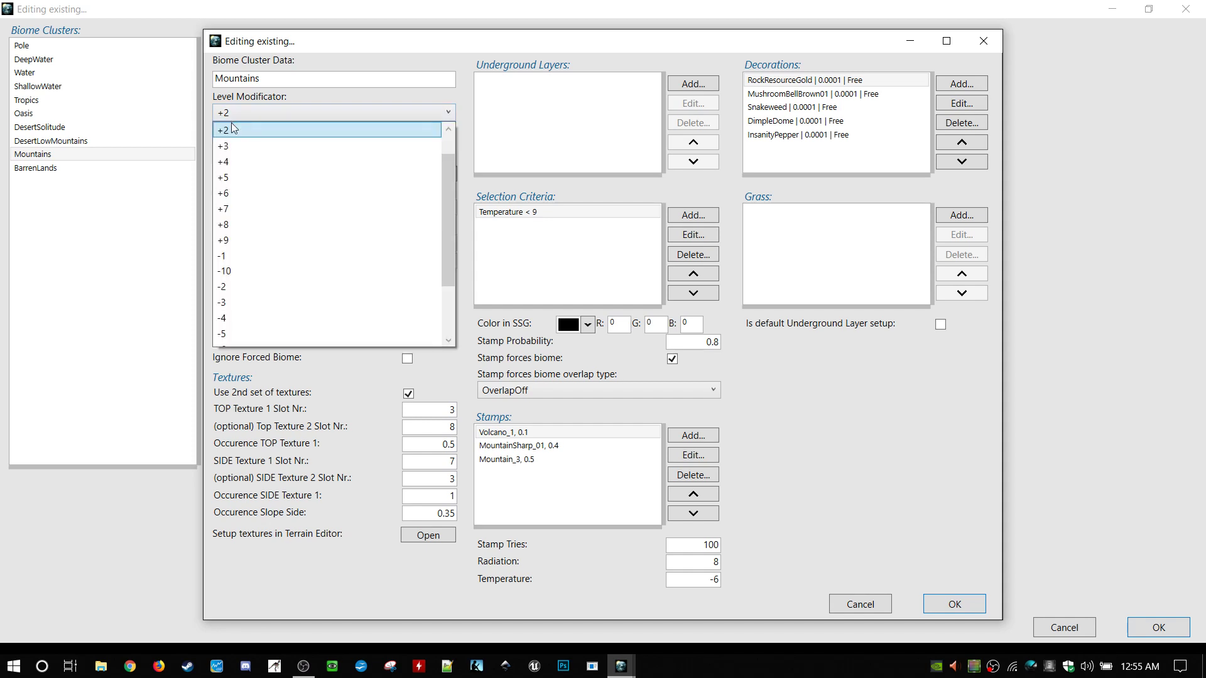
{"action": "left_click", "coordinate": [232, 129]}
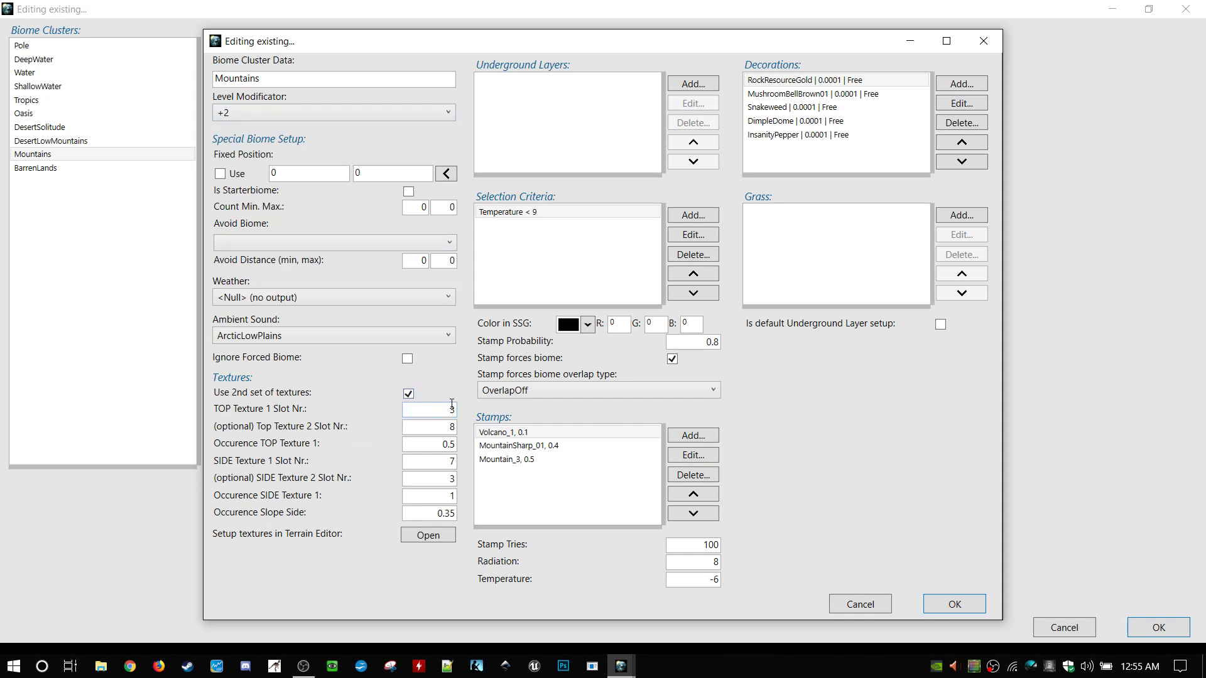
- Review the Mountains cluster's top texture slots, texture occurrence and slope side occurrence, and accept its existing setup
{"action": "left_click", "coordinate": [443, 445]}
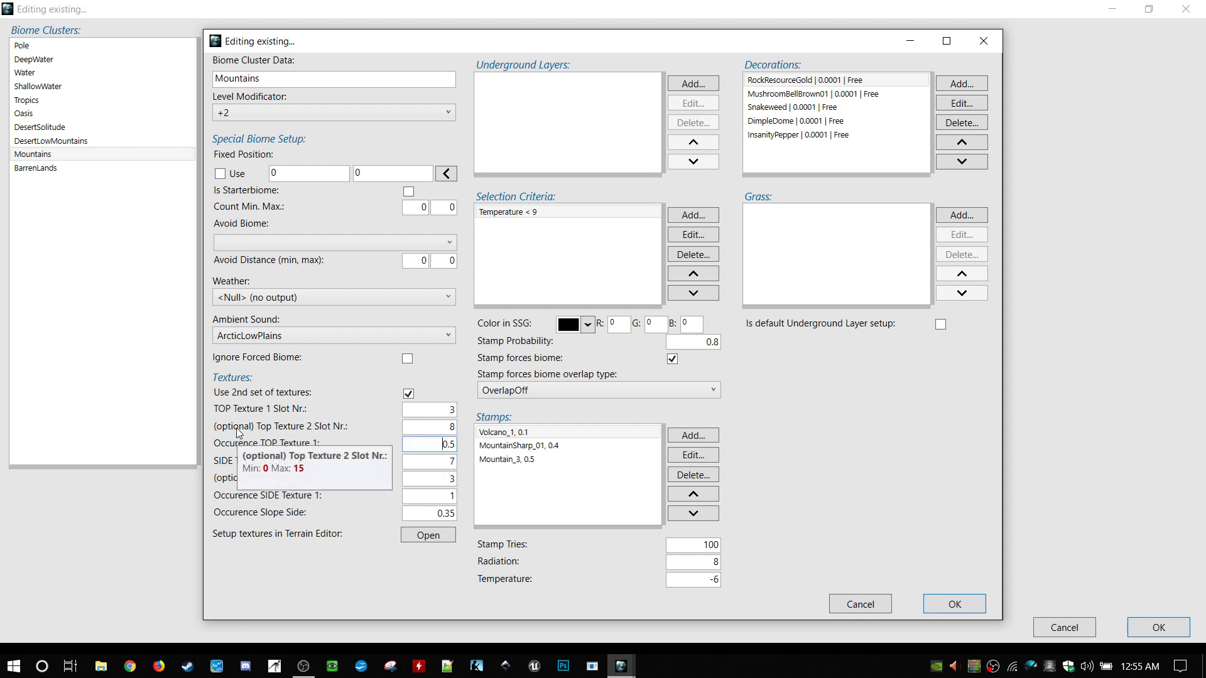
{"action": "left_click", "coordinate": [441, 410]}
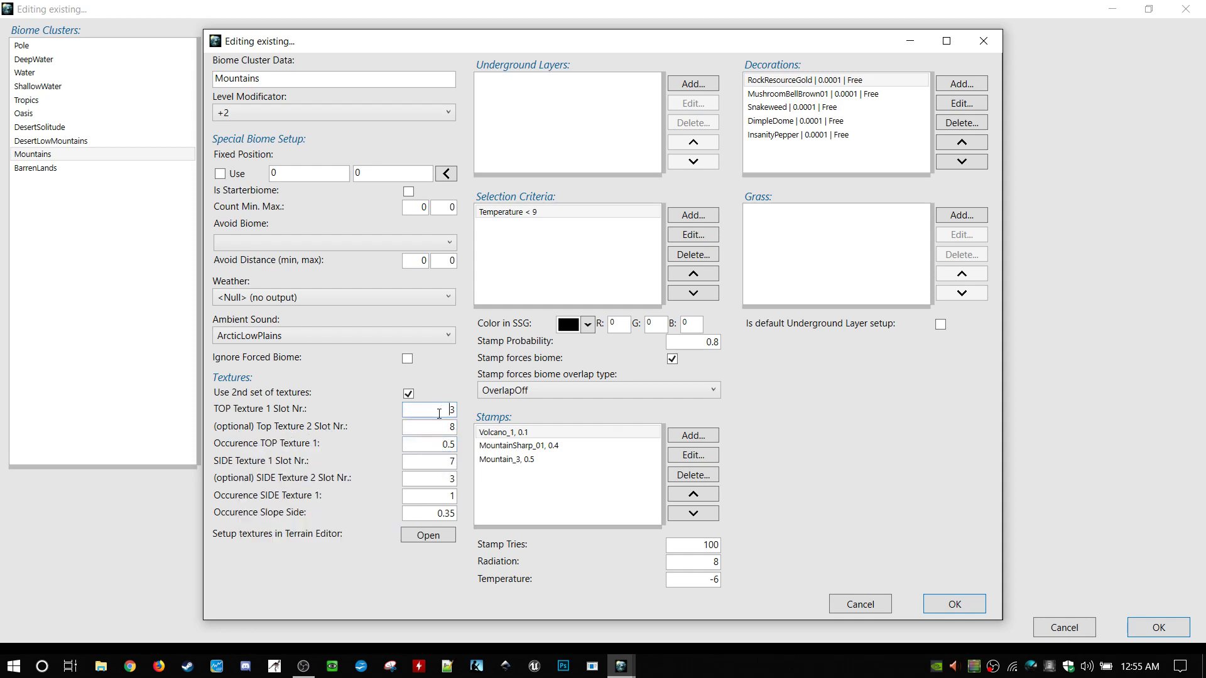
{"action": "left_click", "coordinate": [440, 426]}
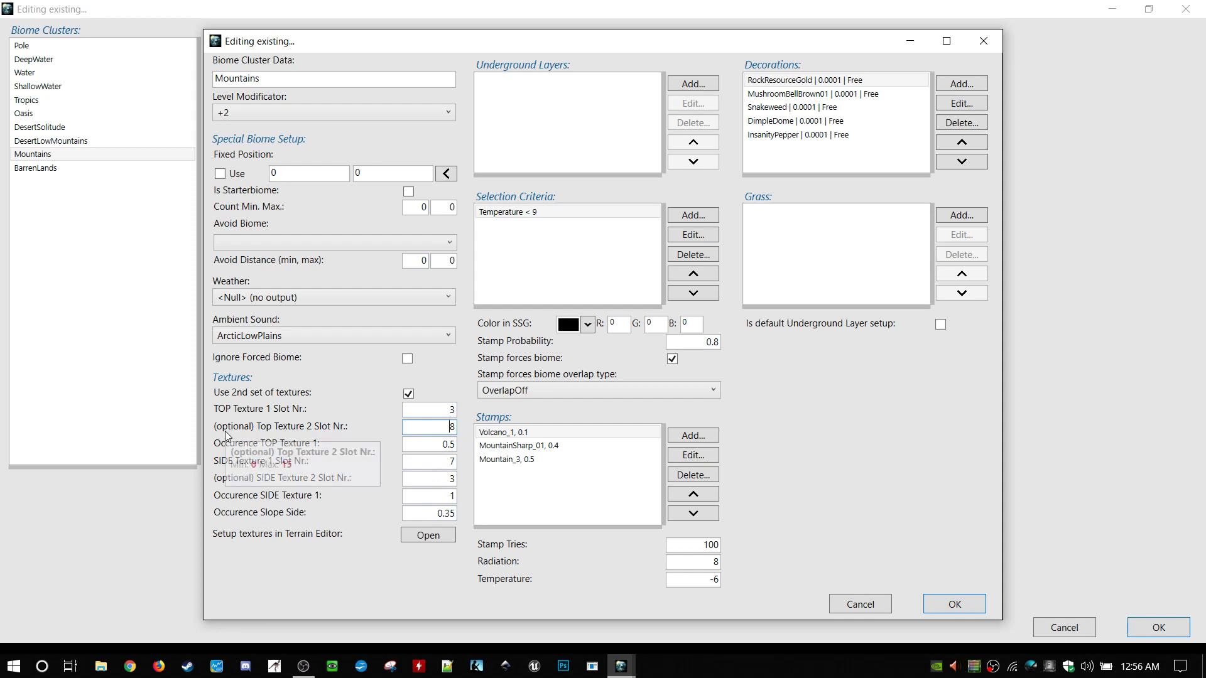
{"action": "left_click", "coordinate": [432, 450]}
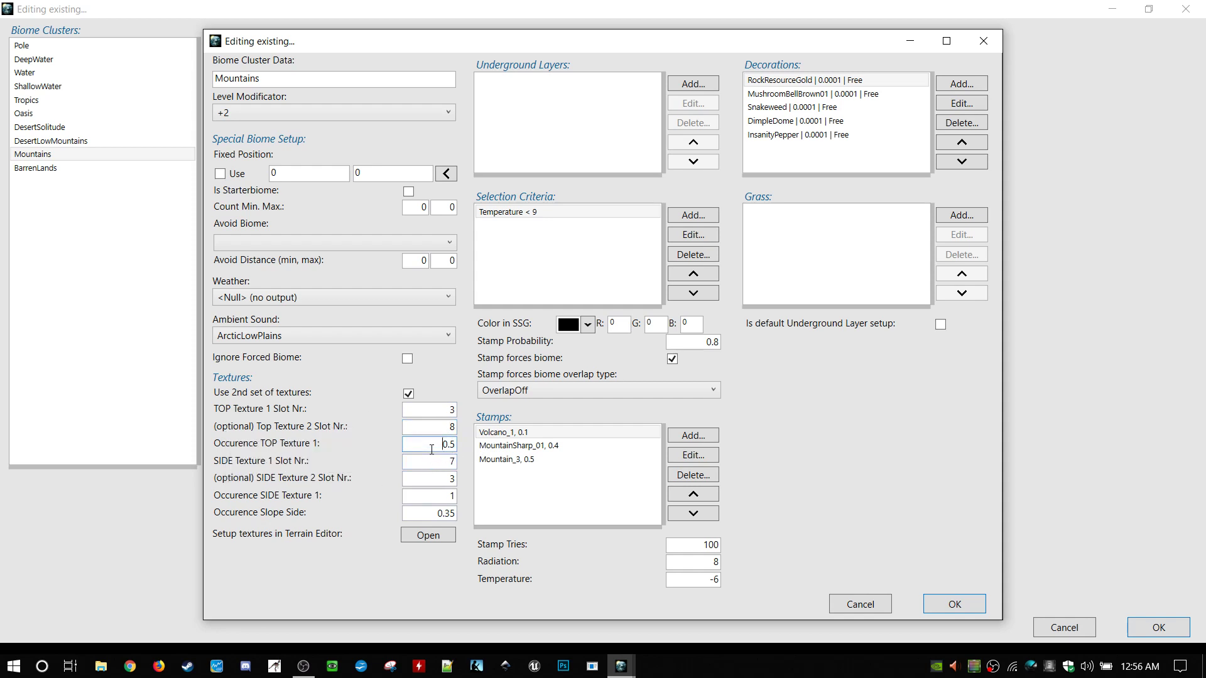
{"action": "left_click", "coordinate": [439, 511]}
{"action": "left_click", "coordinate": [945, 602]}
- Review the BarrenLands cluster's selection criterion and decorations, and close the biome cluster editors by accepting them
{"action": "double_click", "coordinate": [120, 168]}
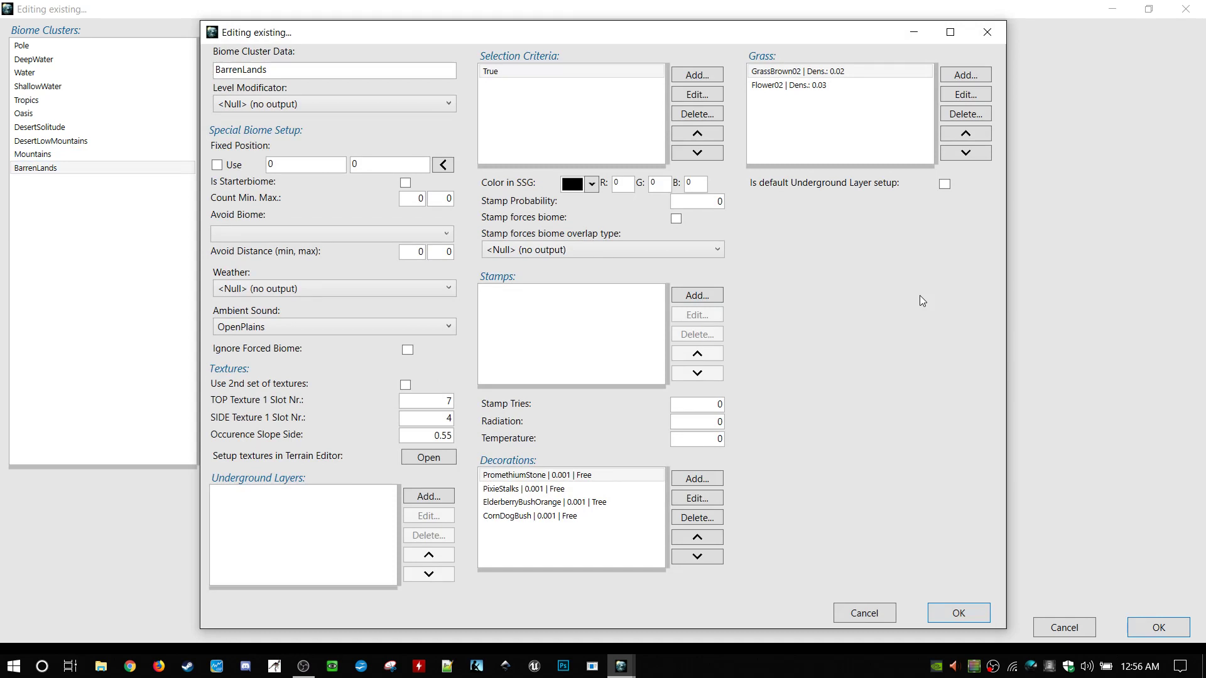
{"action": "left_click", "coordinate": [626, 73]}
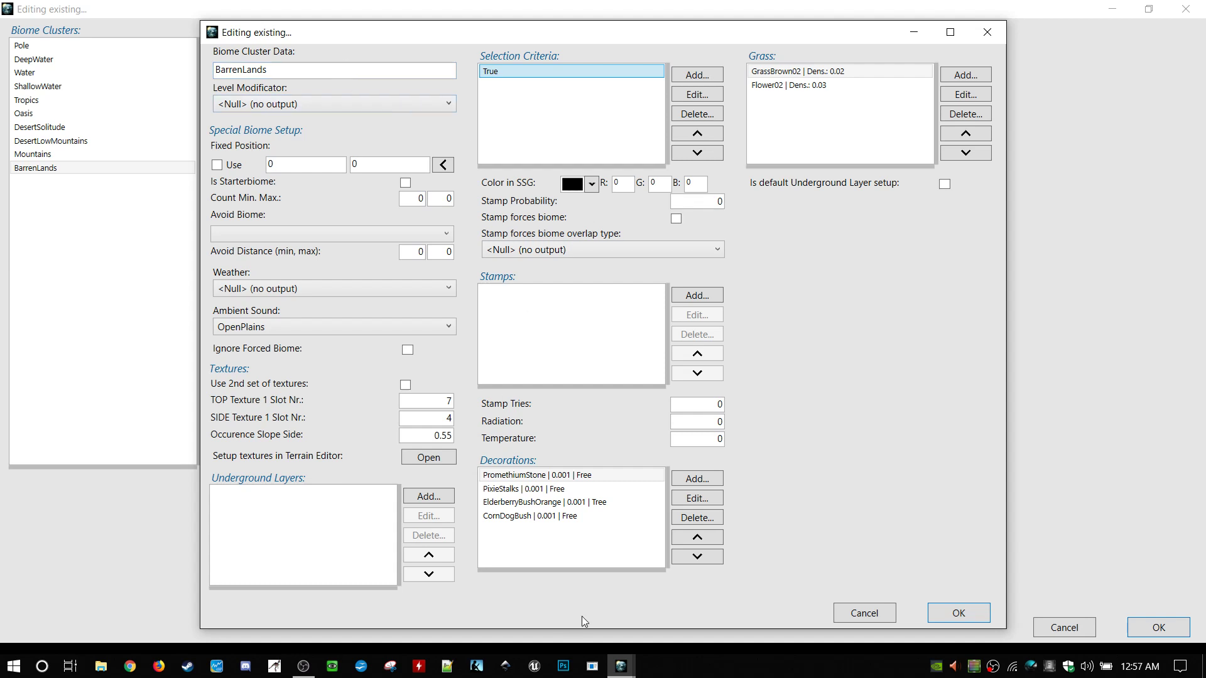
{"action": "left_click_drag", "start_coordinate": [590, 529], "coordinate": [595, 476]}
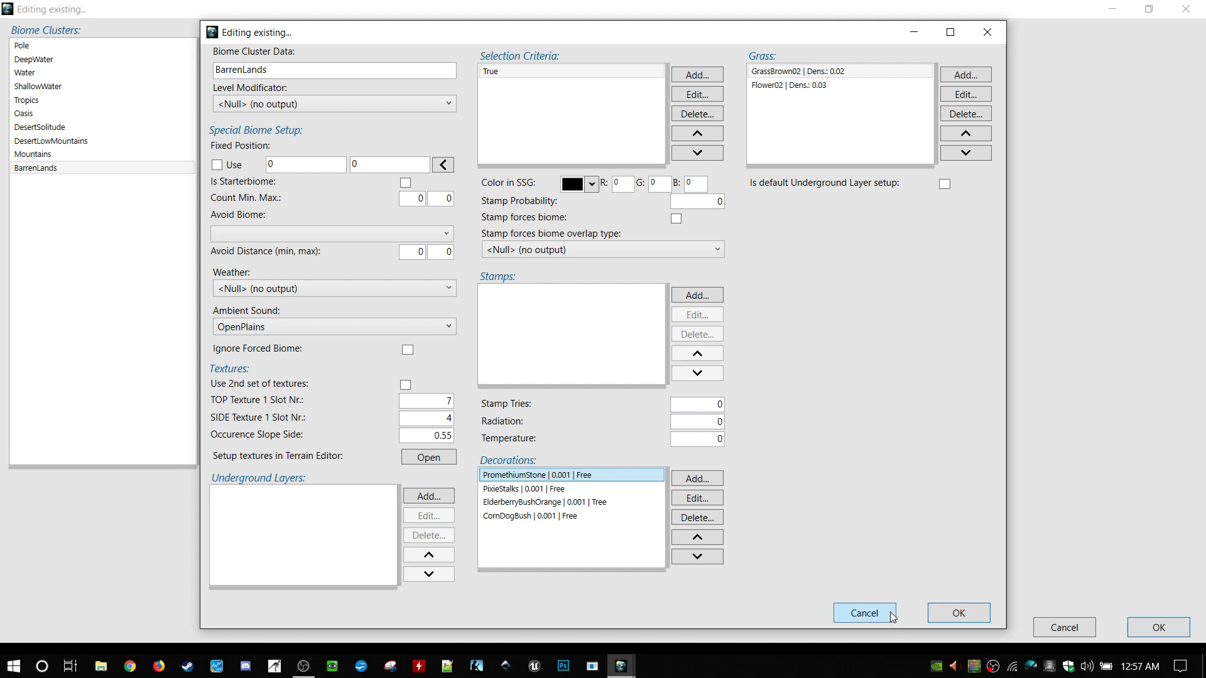
{"action": "left_click", "coordinate": [954, 613]}
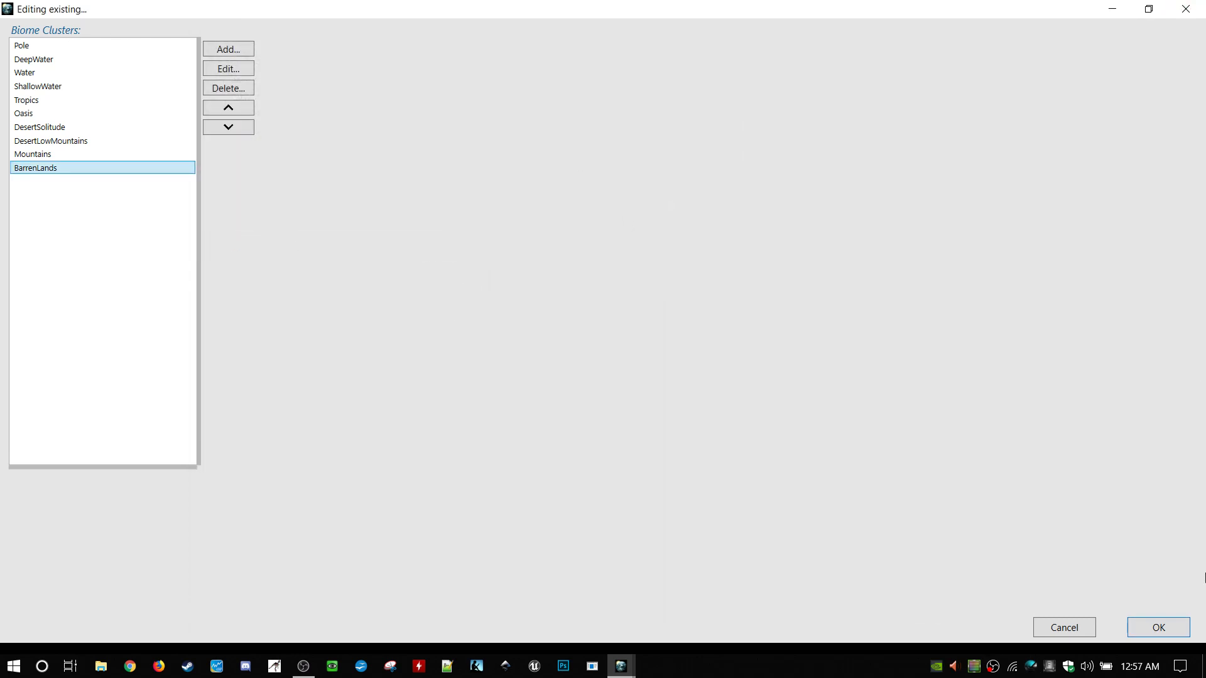
{"action": "left_click", "coordinate": [1181, 623]}
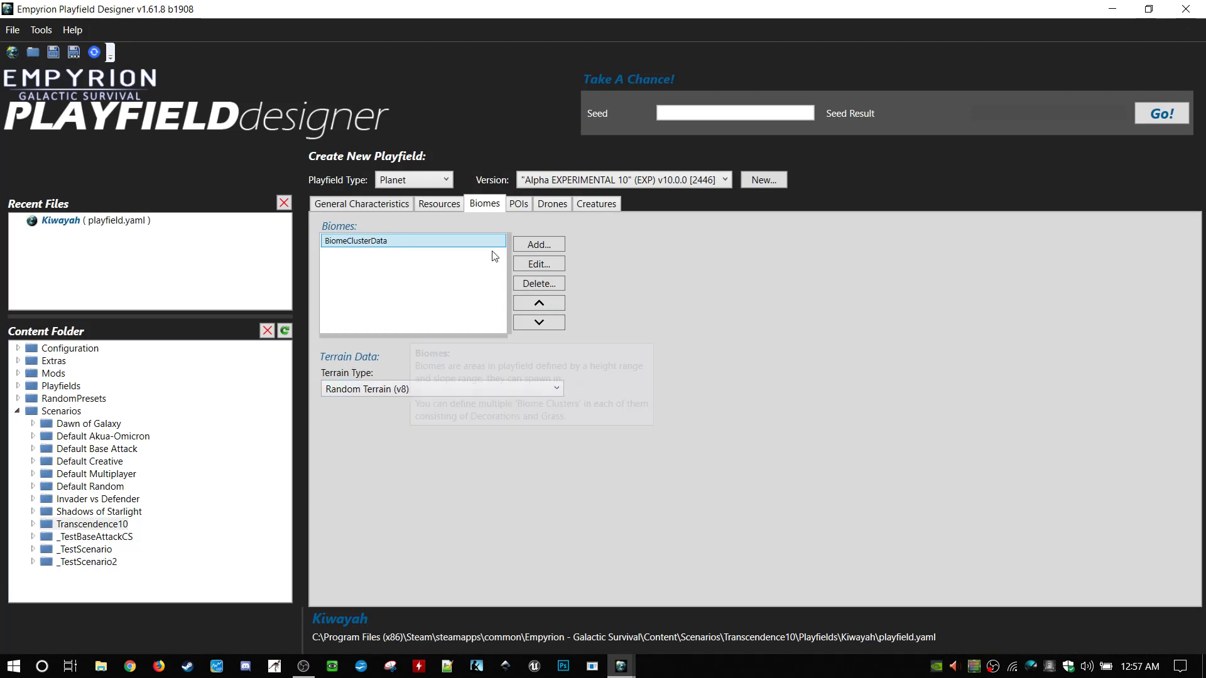
- Show the playfield's POIs, enlarge the Random POIs list and look through its entries
{"action": "left_click", "coordinate": [519, 204]}
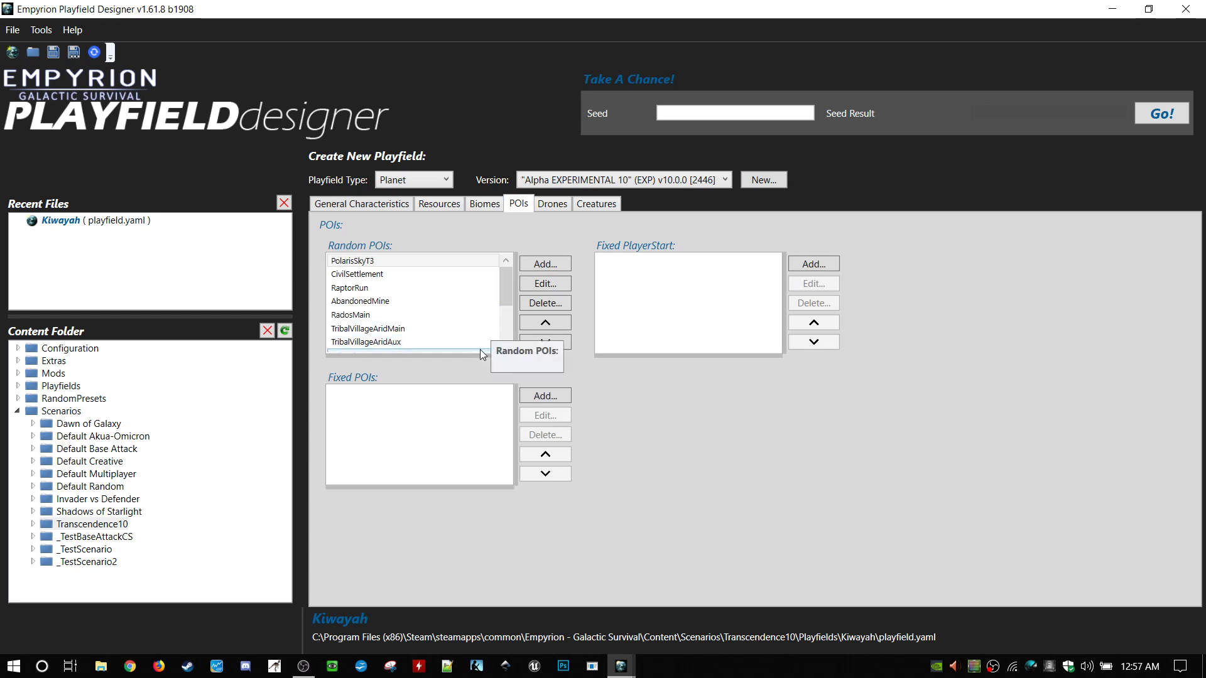
{"action": "left_click_drag", "start_coordinate": [478, 351], "coordinate": [512, 403]}
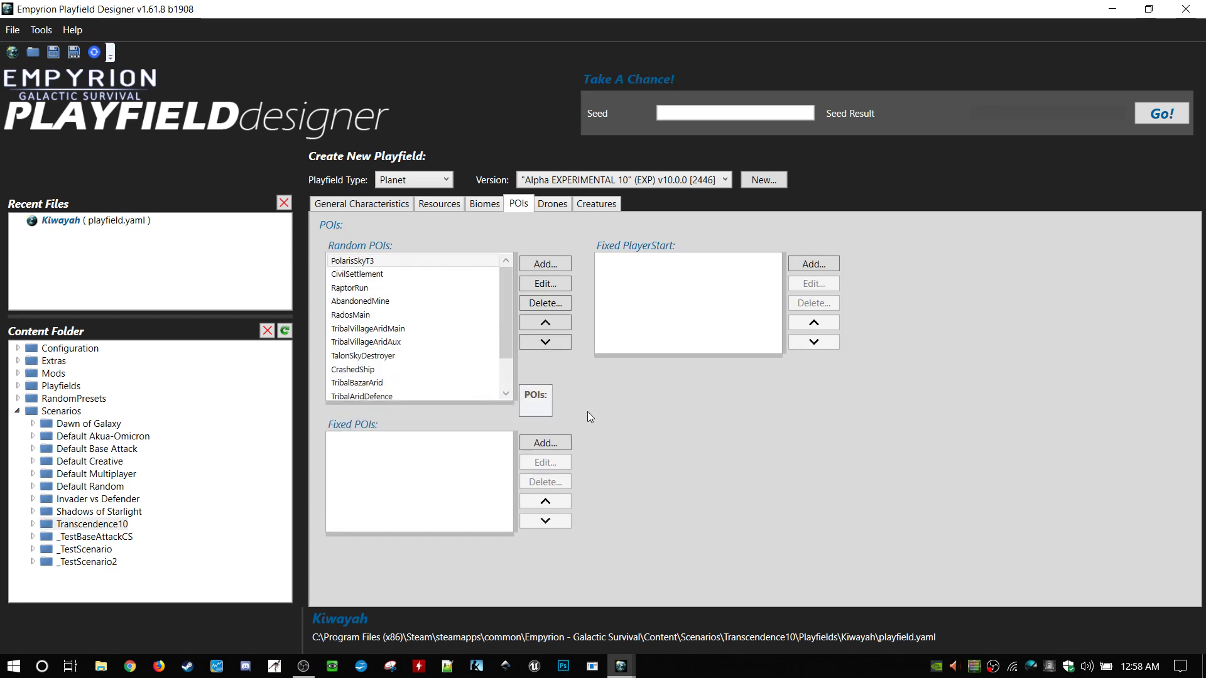
{"action": "scroll", "coordinate": [424, 330], "scroll_direction": "down", "scroll_amount": 1}
{"action": "scroll", "coordinate": [424, 329], "scroll_direction": "up", "scroll_amount": 1}
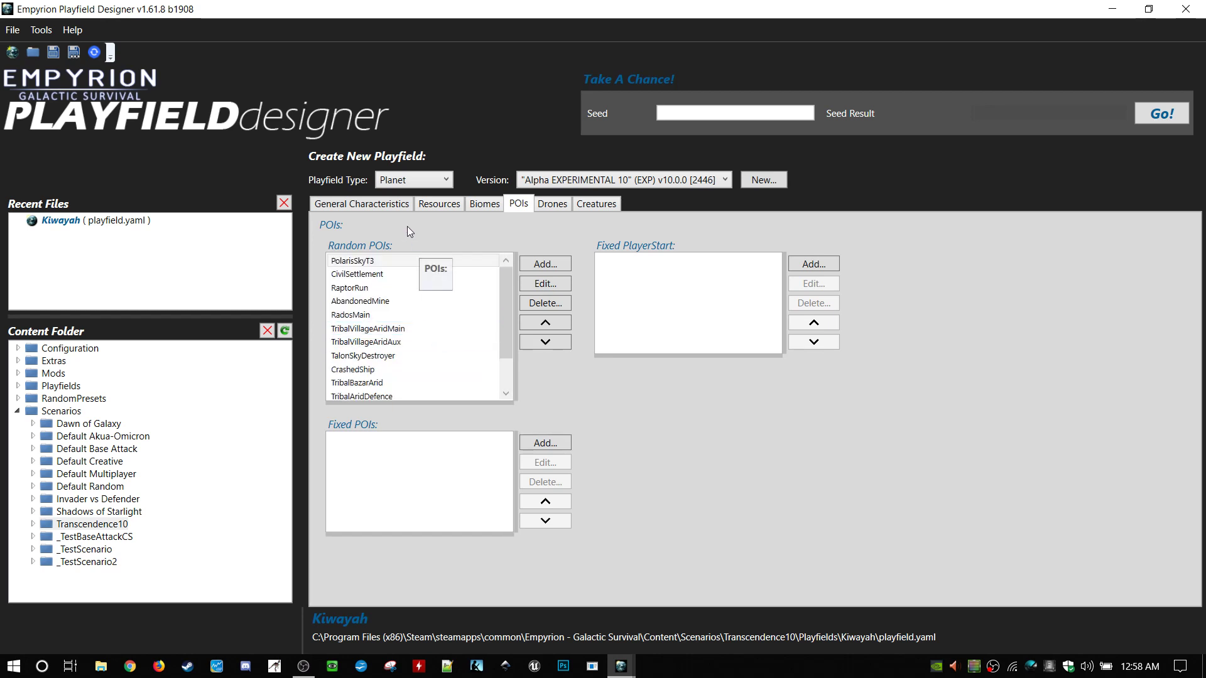
{"action": "scroll", "coordinate": [414, 311], "scroll_direction": "down", "scroll_amount": 1}
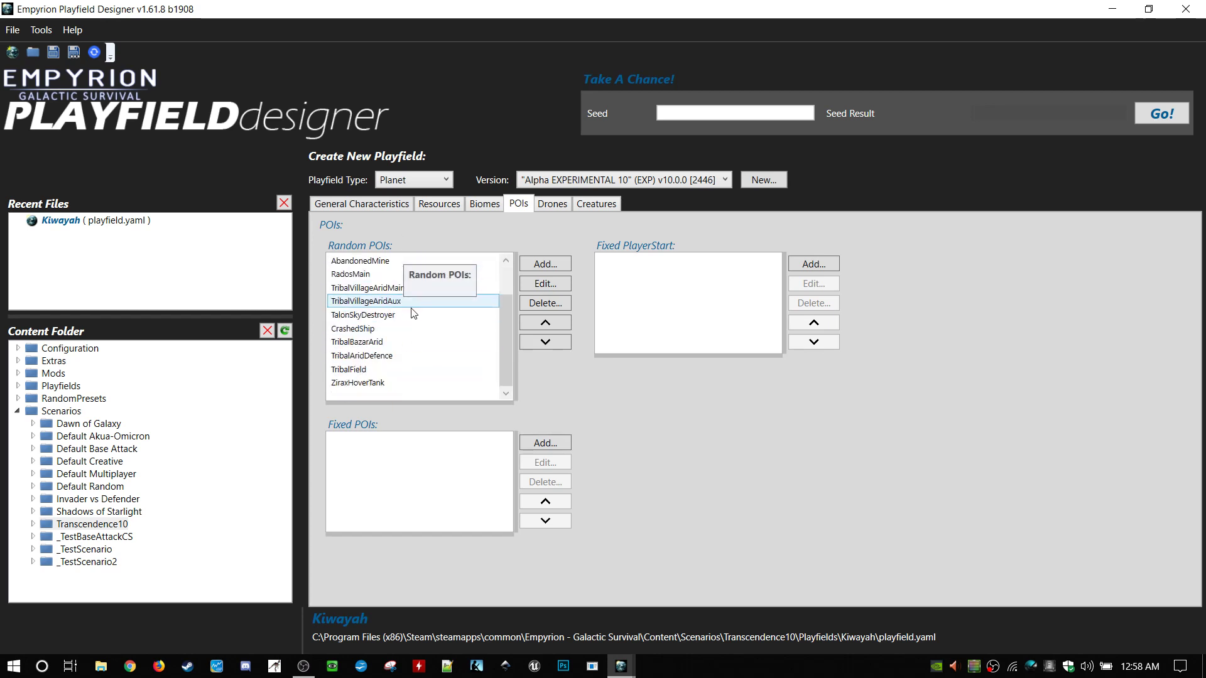
{"action": "scroll", "coordinate": [413, 312], "scroll_direction": "up", "scroll_amount": 1}
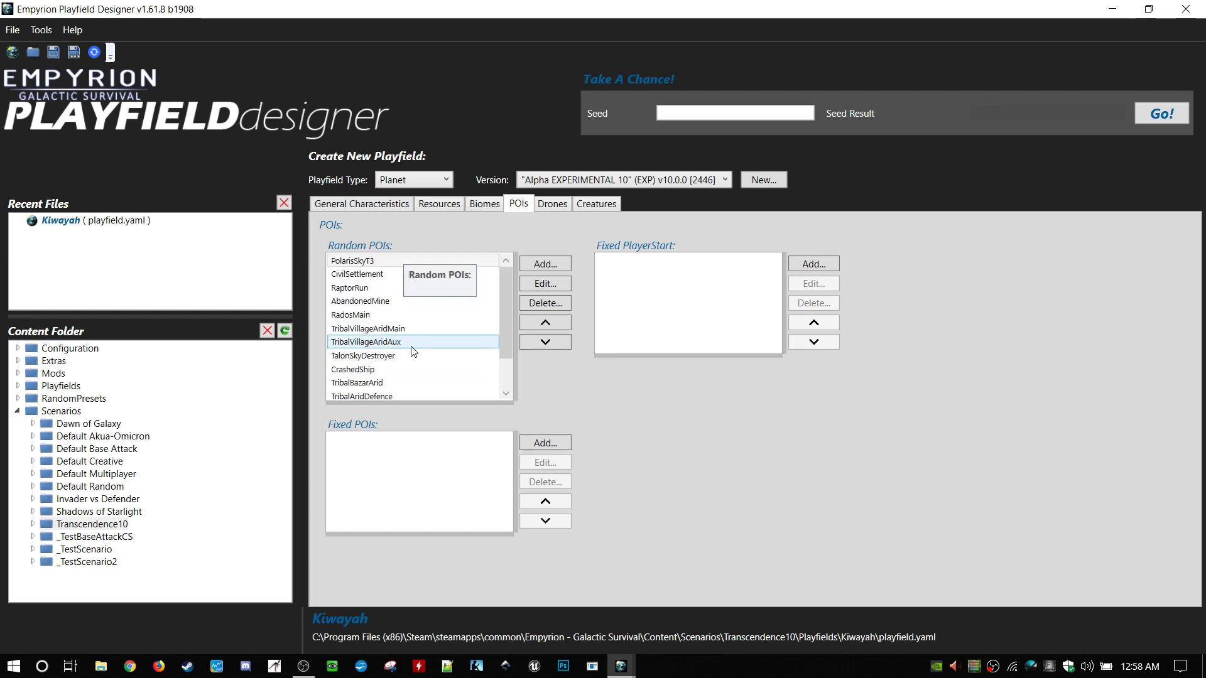
- Open the PolarisSkyT3 random POI and review its blueprint and difficulty level modificator choices, keeping -1
{"action": "double_click", "coordinate": [402, 261]}
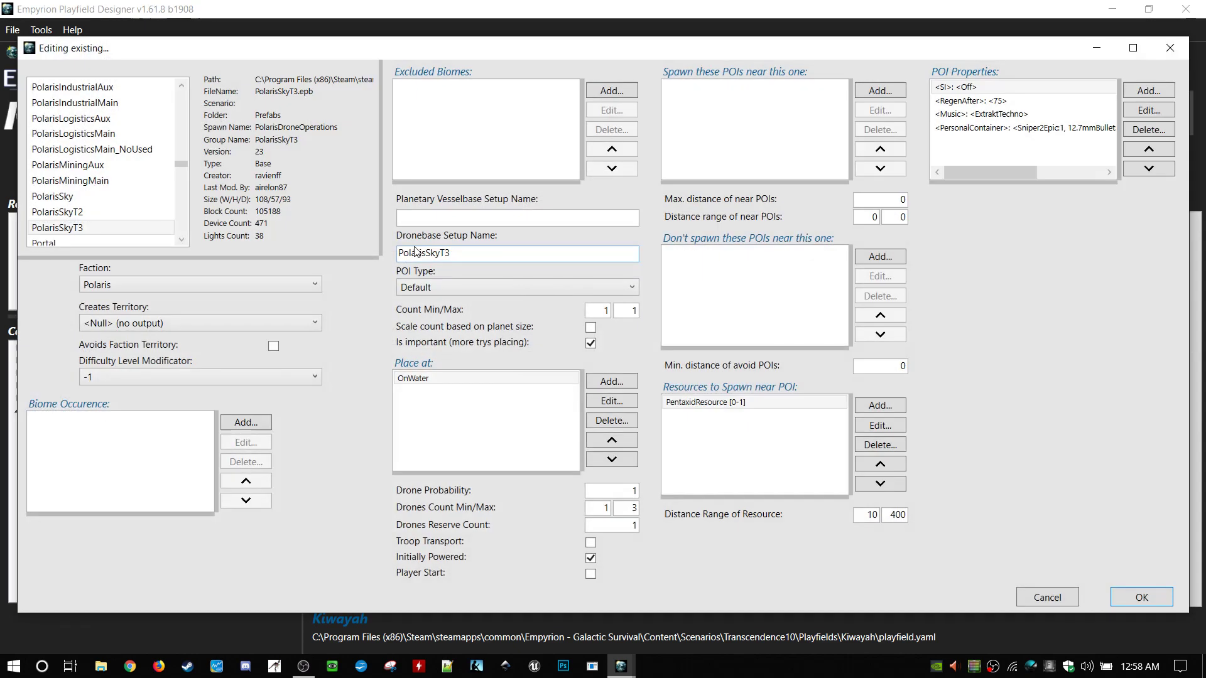
{"action": "left_click_drag", "start_coordinate": [238, 47], "coordinate": [226, 39]}
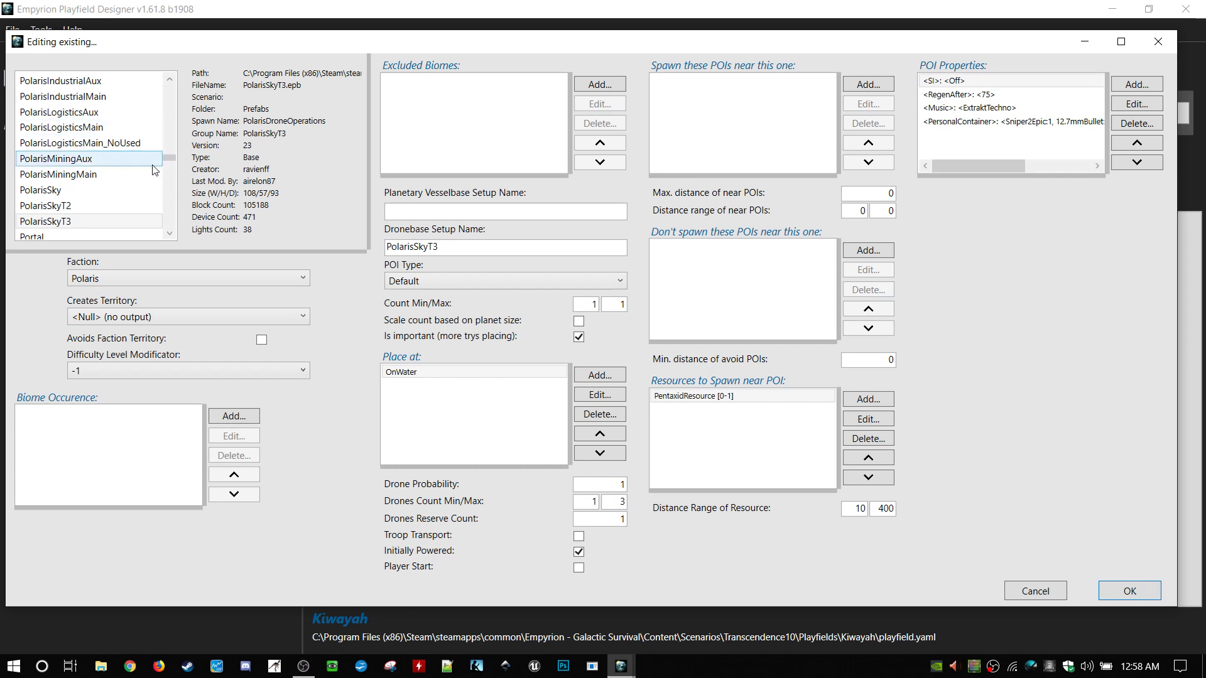
{"action": "left_click", "coordinate": [62, 222]}
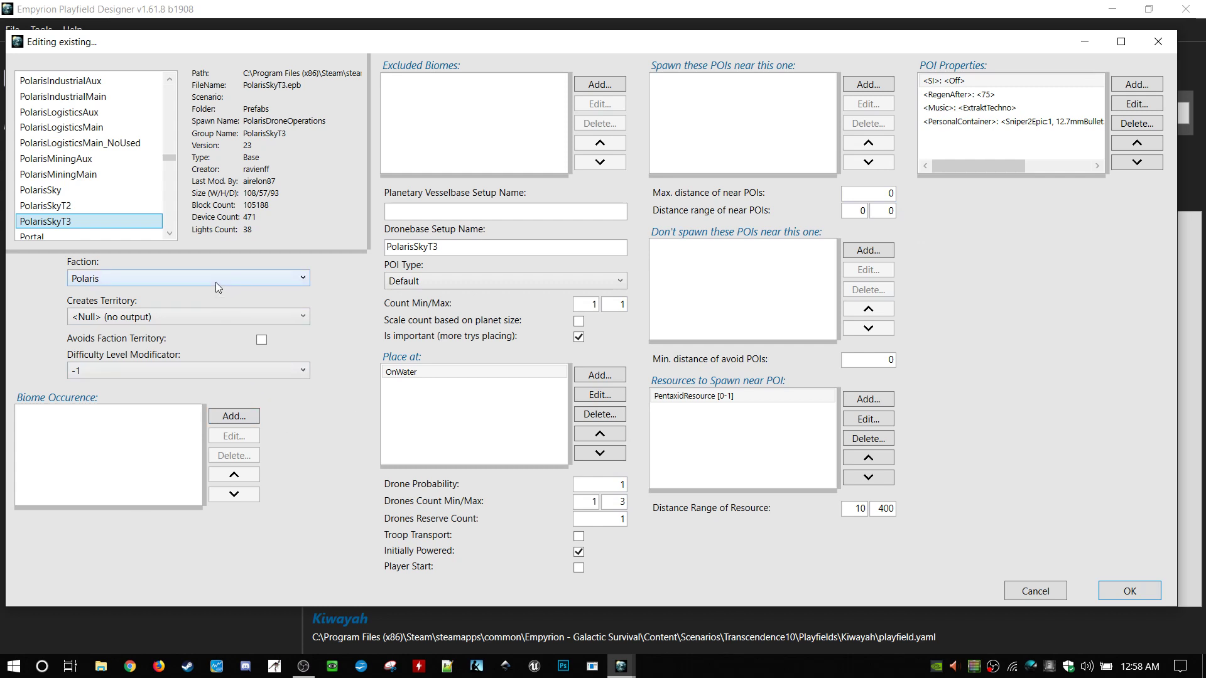
{"action": "left_click", "coordinate": [280, 375]}
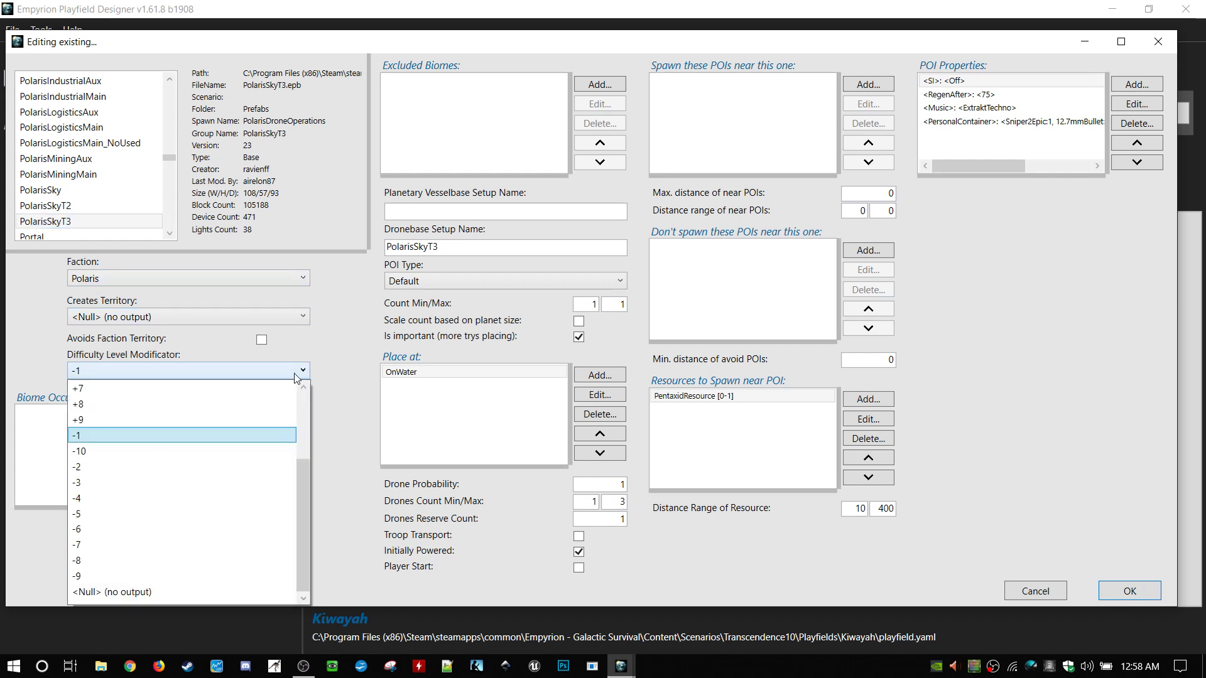
{"action": "left_click", "coordinate": [145, 438]}
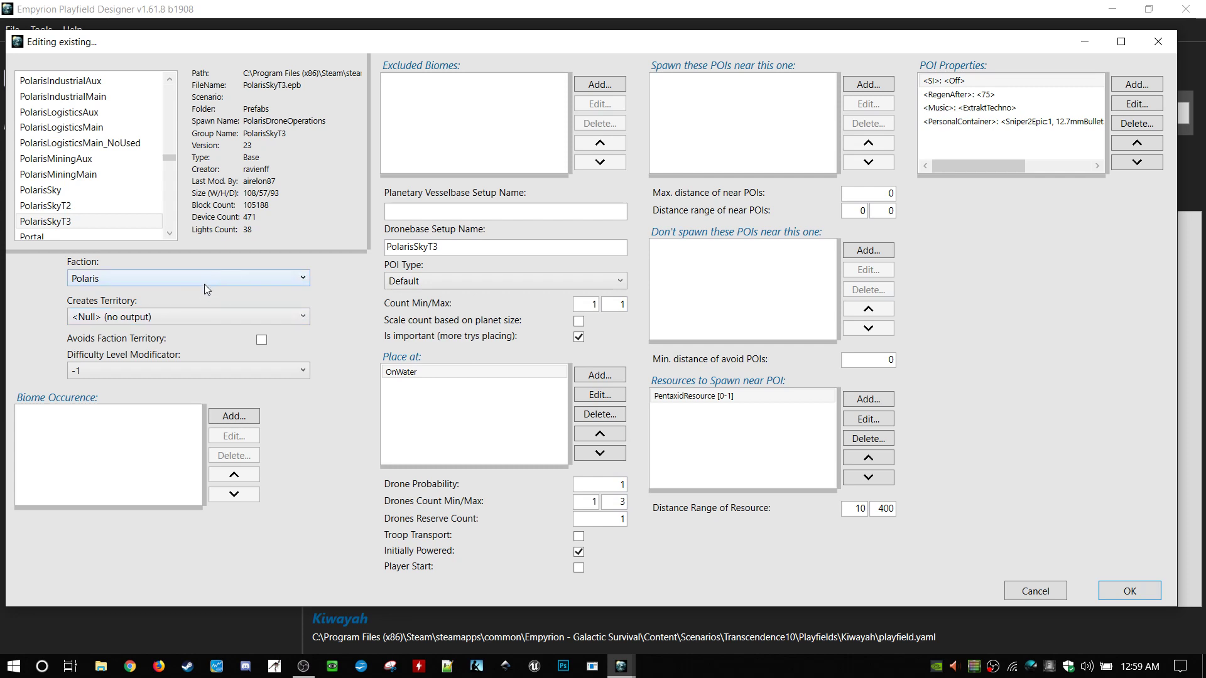
- Enter DroneBaseSetup as the POI's dronebase setup name and restore the name PolarisSkyT3
{"action": "left_click", "coordinate": [447, 244]}
{"action": "left_click_drag", "start_coordinate": [440, 246], "coordinate": [386, 250]}
{"action": "key", "text": "ctrl+c"}
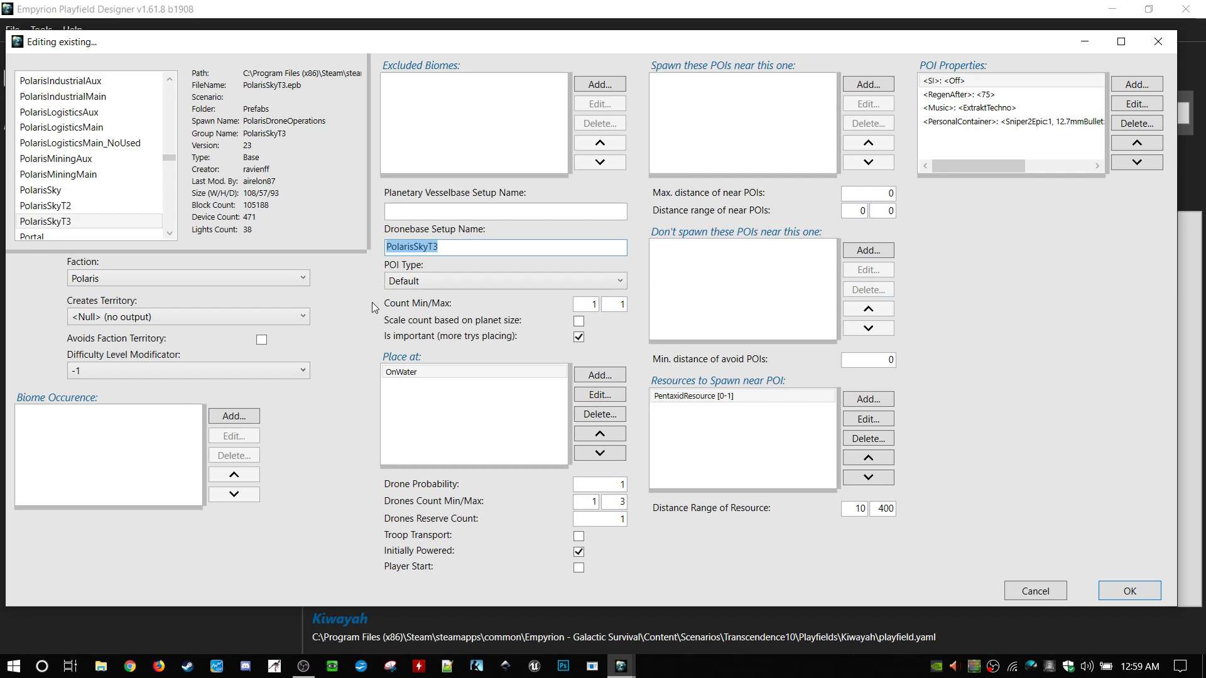
{"action": "type", "text": "DroneBaseSetup"}
{"action": "left_click_drag", "start_coordinate": [485, 253], "coordinate": [364, 249]}
{"action": "key", "text": "ctrl+v"}
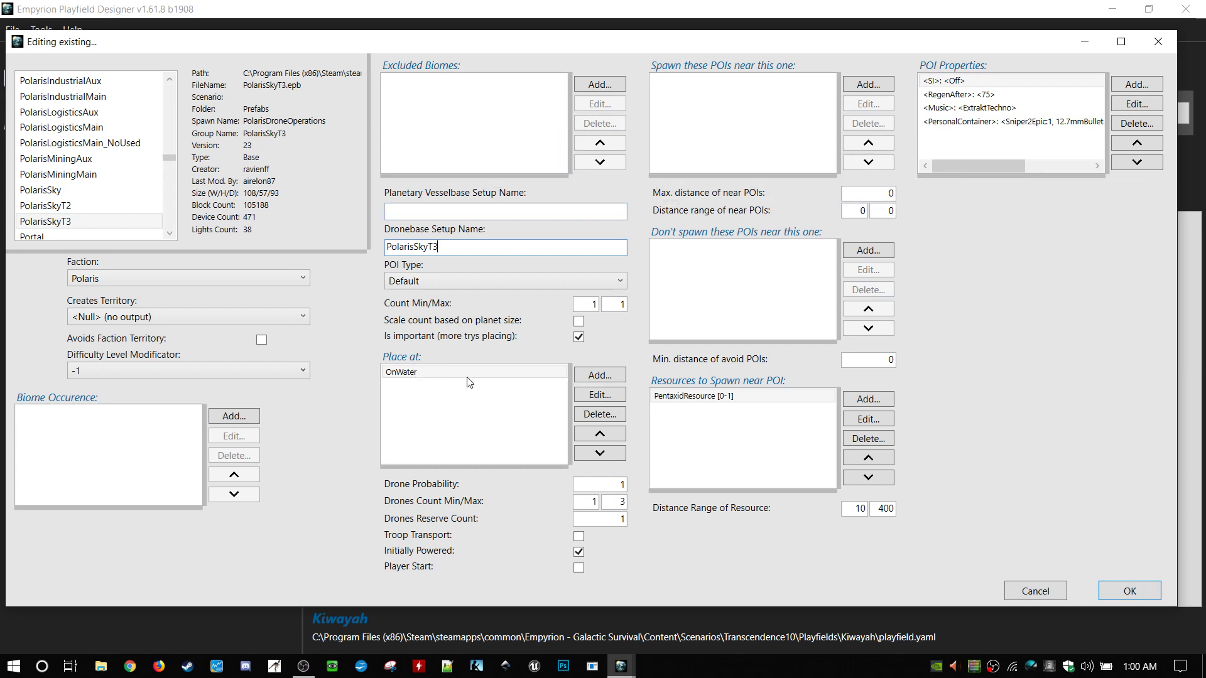
- Review the placement choices of the POI's Place at entry, keeping OnWater
{"action": "double_click", "coordinate": [425, 374]}
{"action": "left_click", "coordinate": [572, 318]}
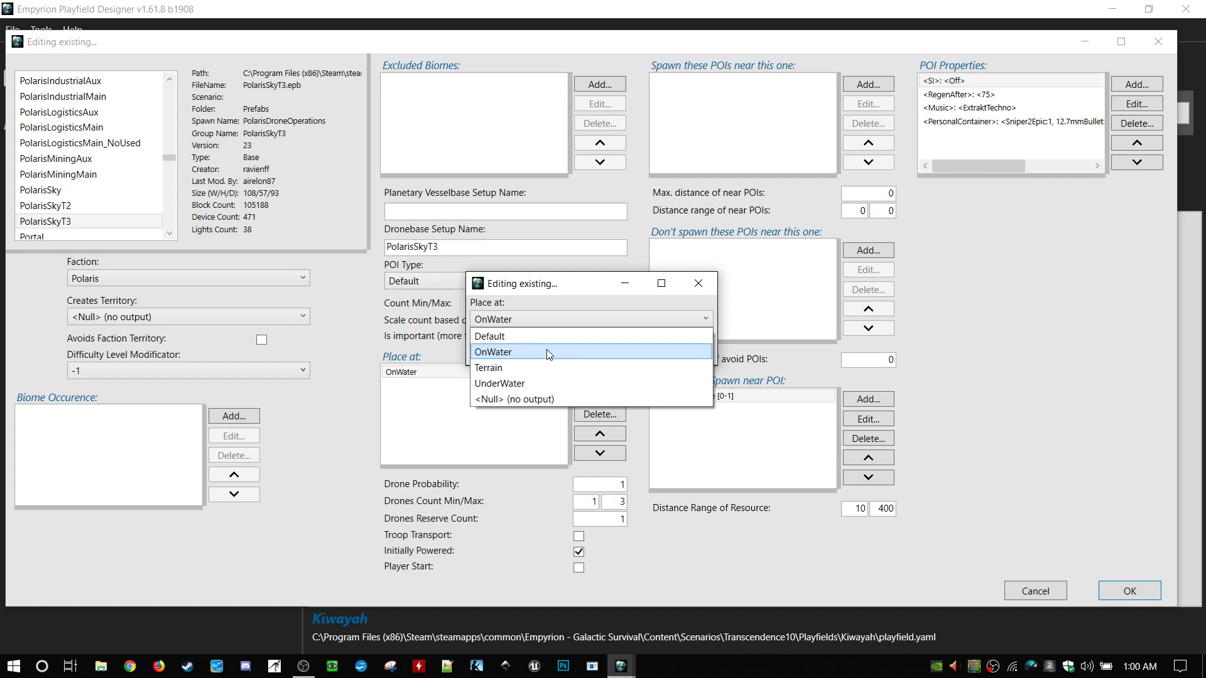
{"action": "left_click", "coordinate": [550, 353]}
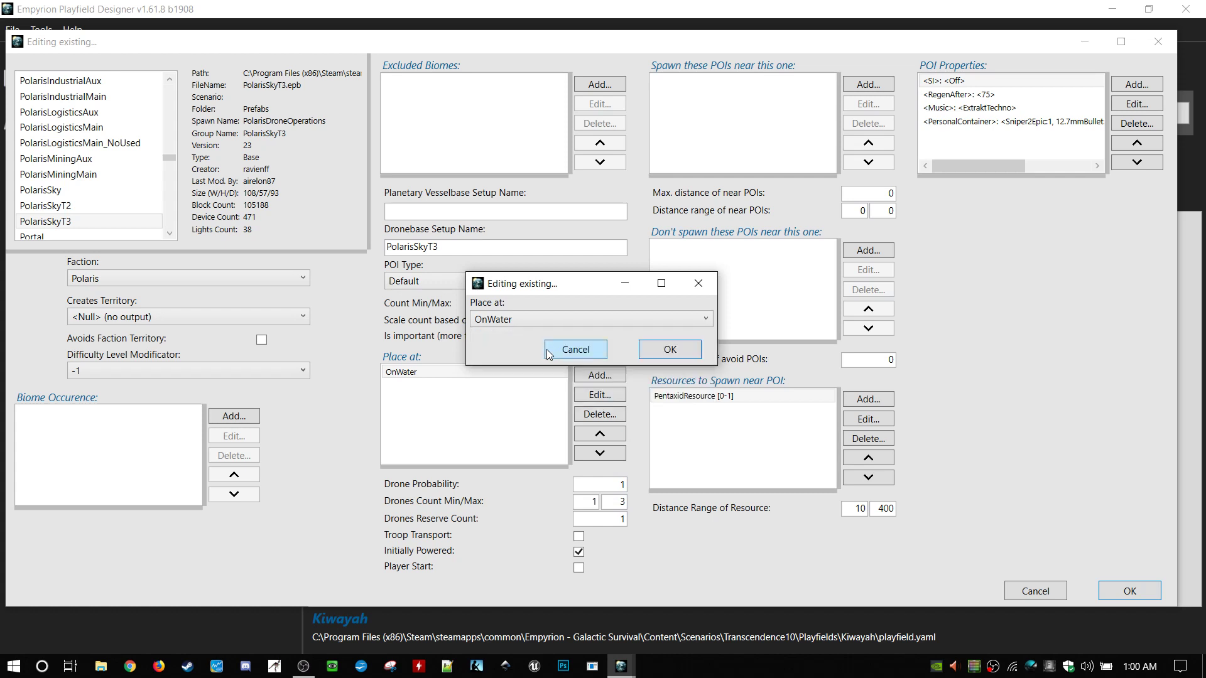
{"action": "left_click", "coordinate": [660, 350]}
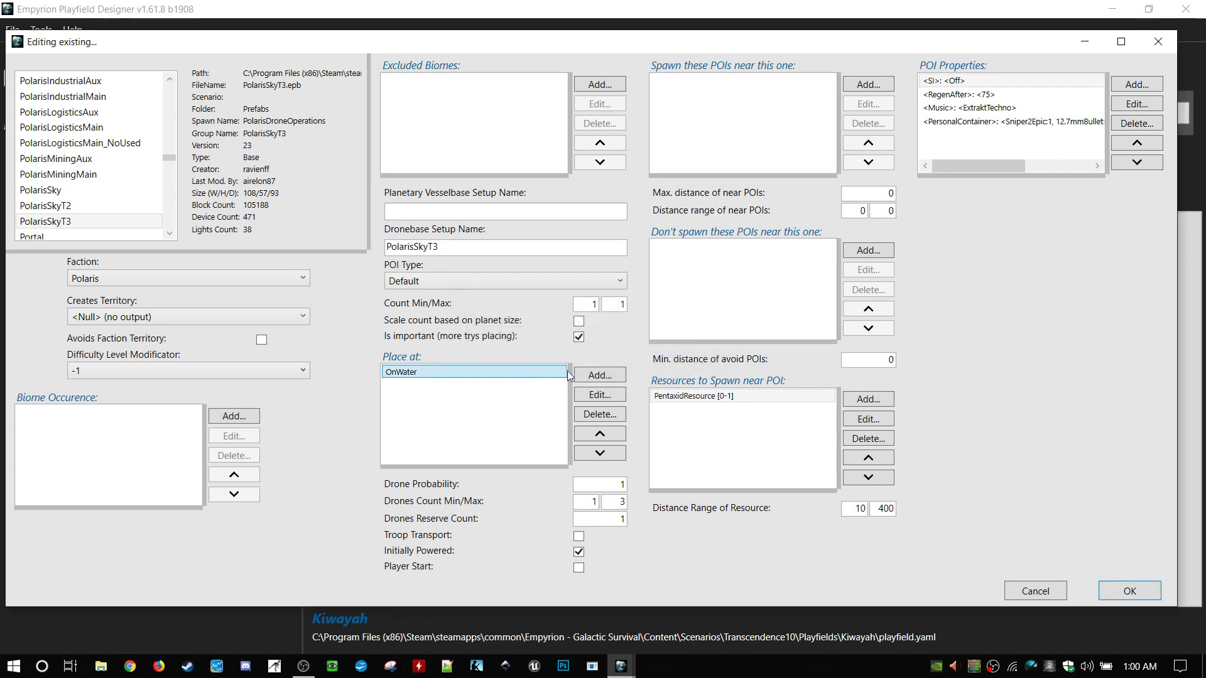
{"action": "double_click", "coordinate": [513, 372]}
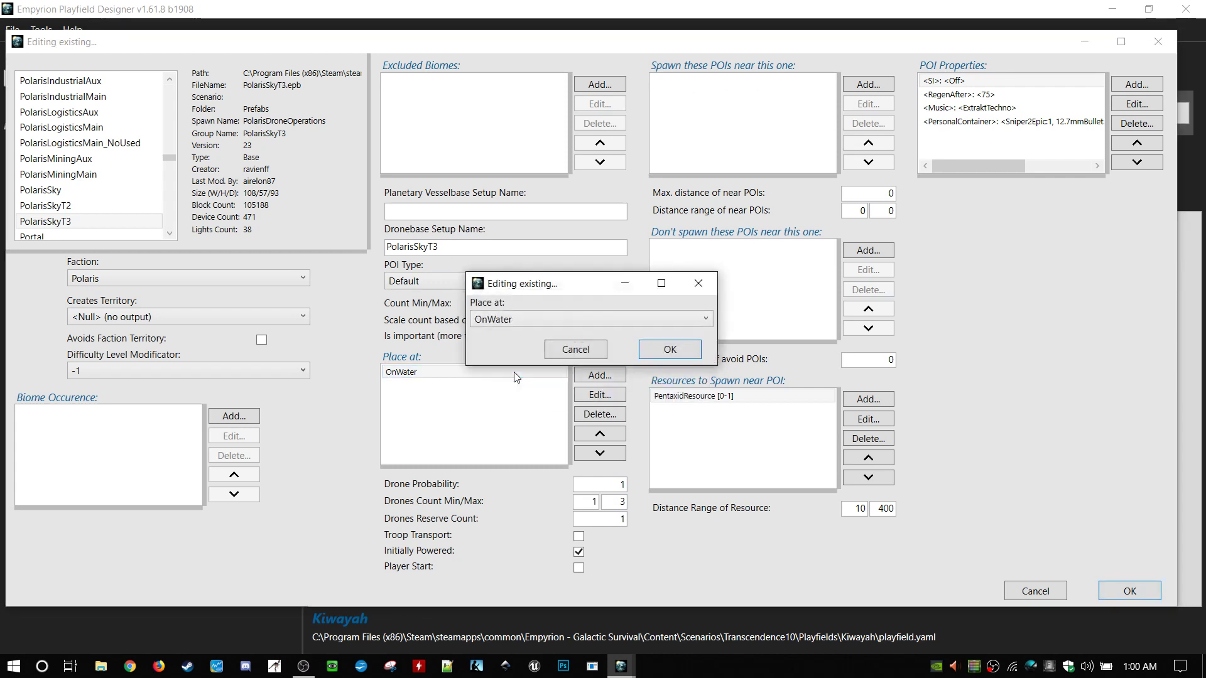
{"action": "left_click", "coordinate": [652, 353]}
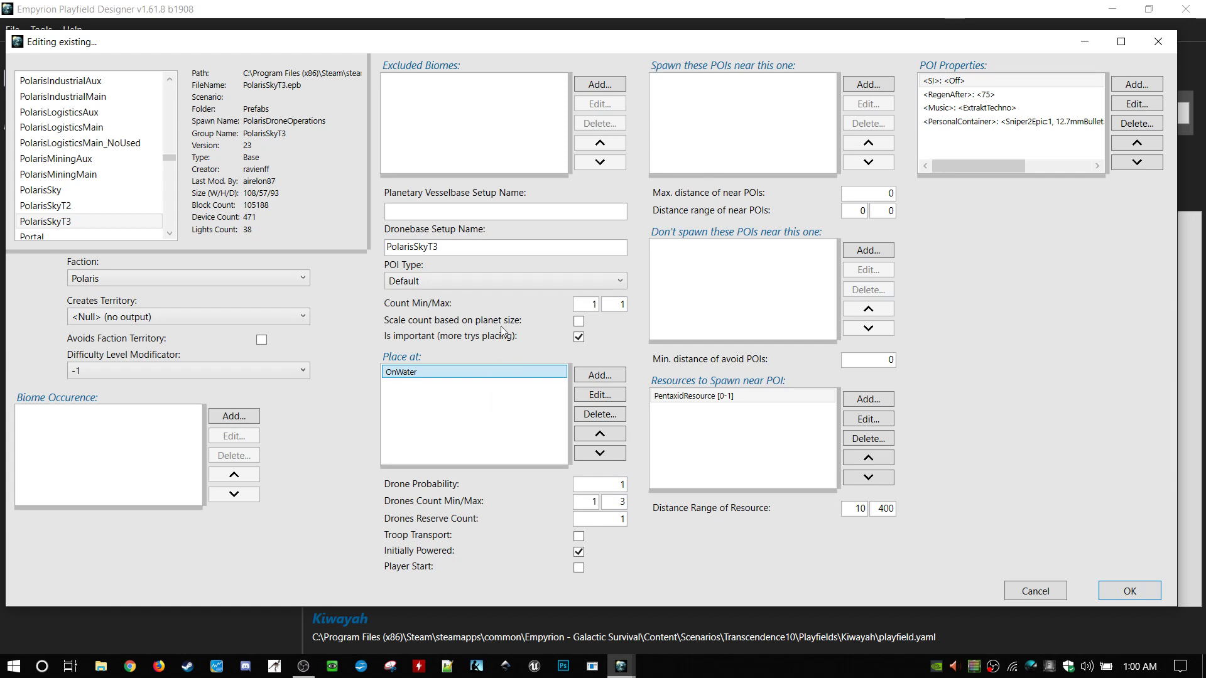
- Review the POI's structural integrity property and its POI type choices, keeping Off and Default
{"action": "double_click", "coordinate": [992, 83]}
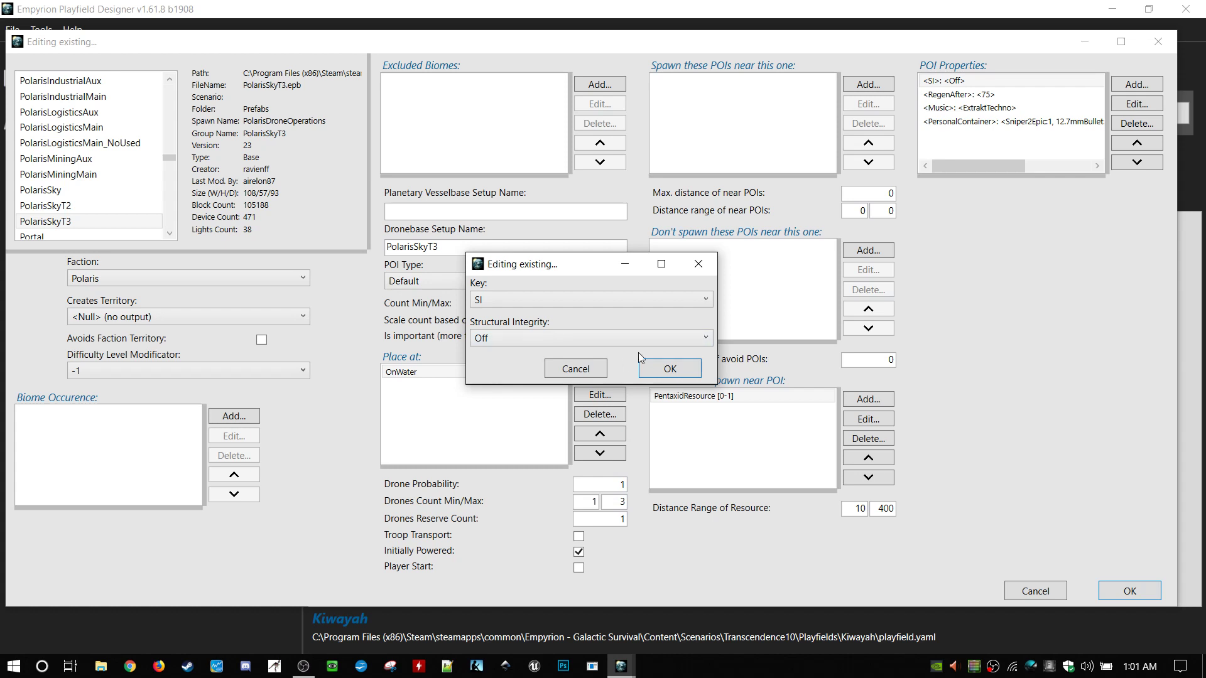
{"action": "left_click", "coordinate": [667, 369]}
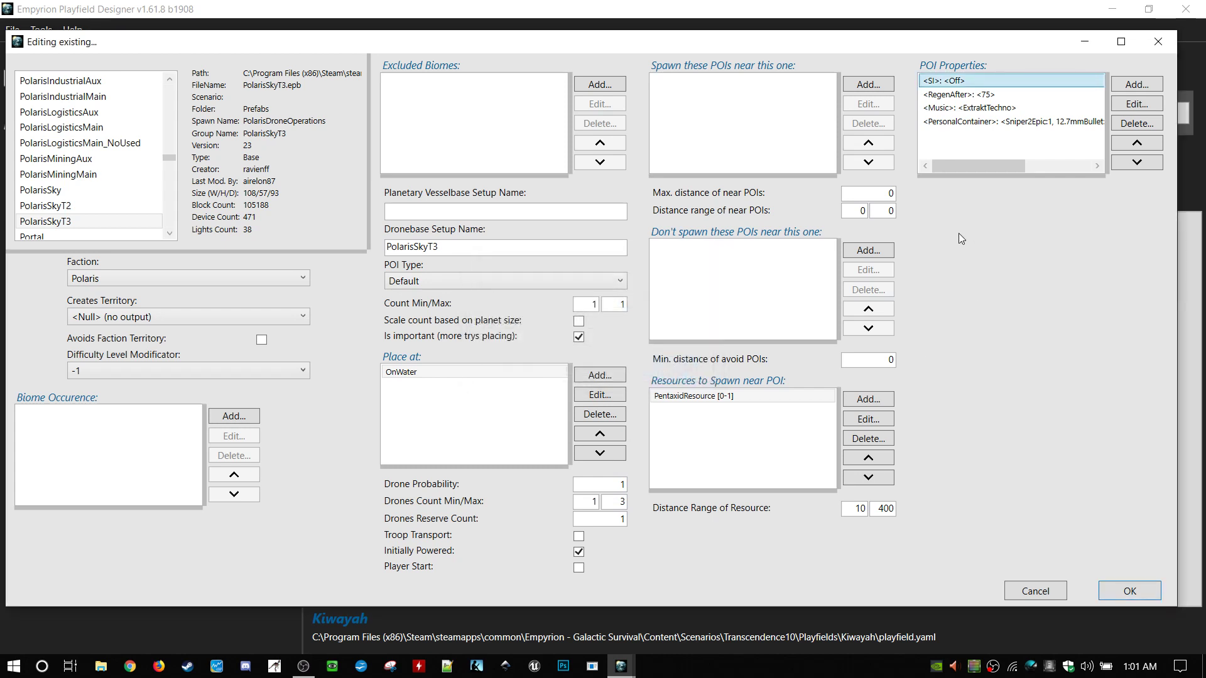
{"action": "left_click", "coordinate": [458, 284]}
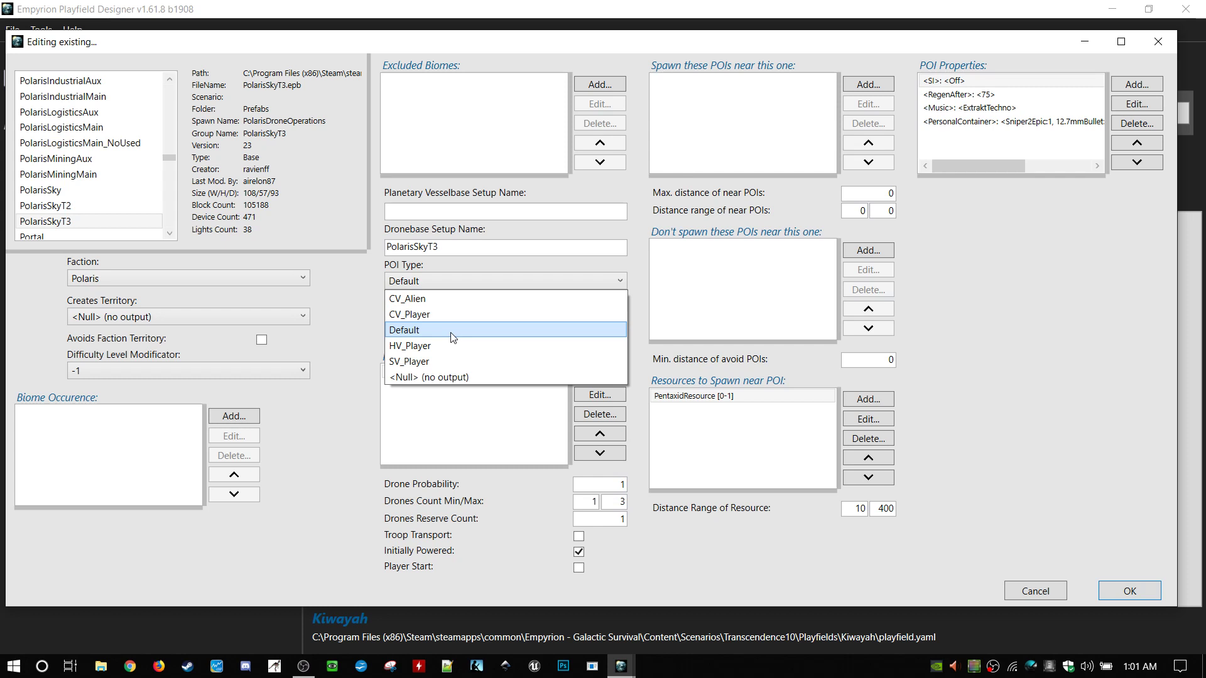
{"action": "left_click", "coordinate": [452, 337]}
{"action": "left_click", "coordinate": [445, 282]}
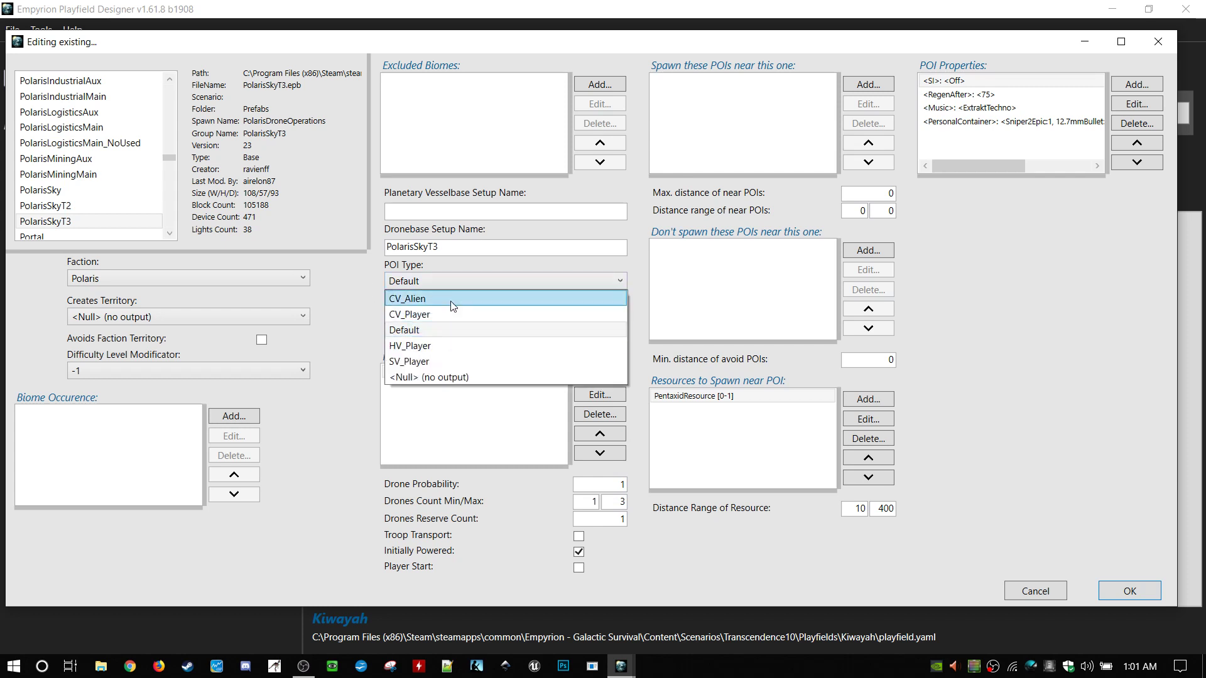
{"action": "left_click", "coordinate": [449, 335]}
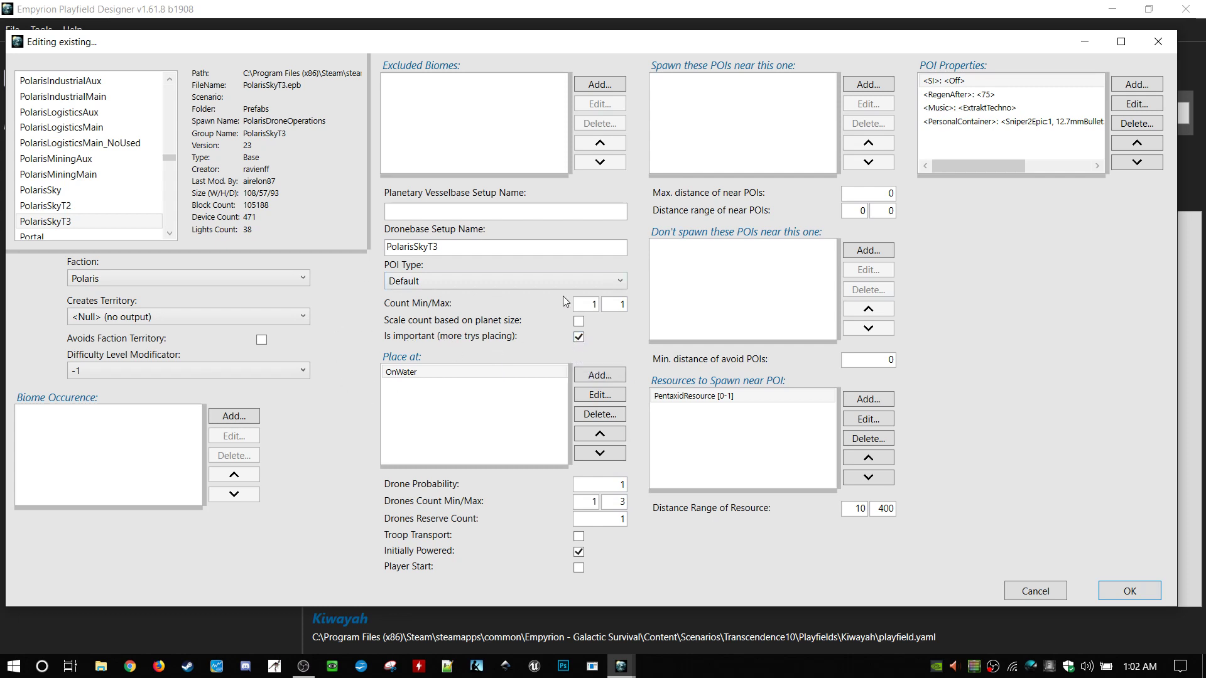
- Examine the POI's minimum count, drone probability, drones count and drones reserve count
{"action": "left_click", "coordinate": [589, 302]}
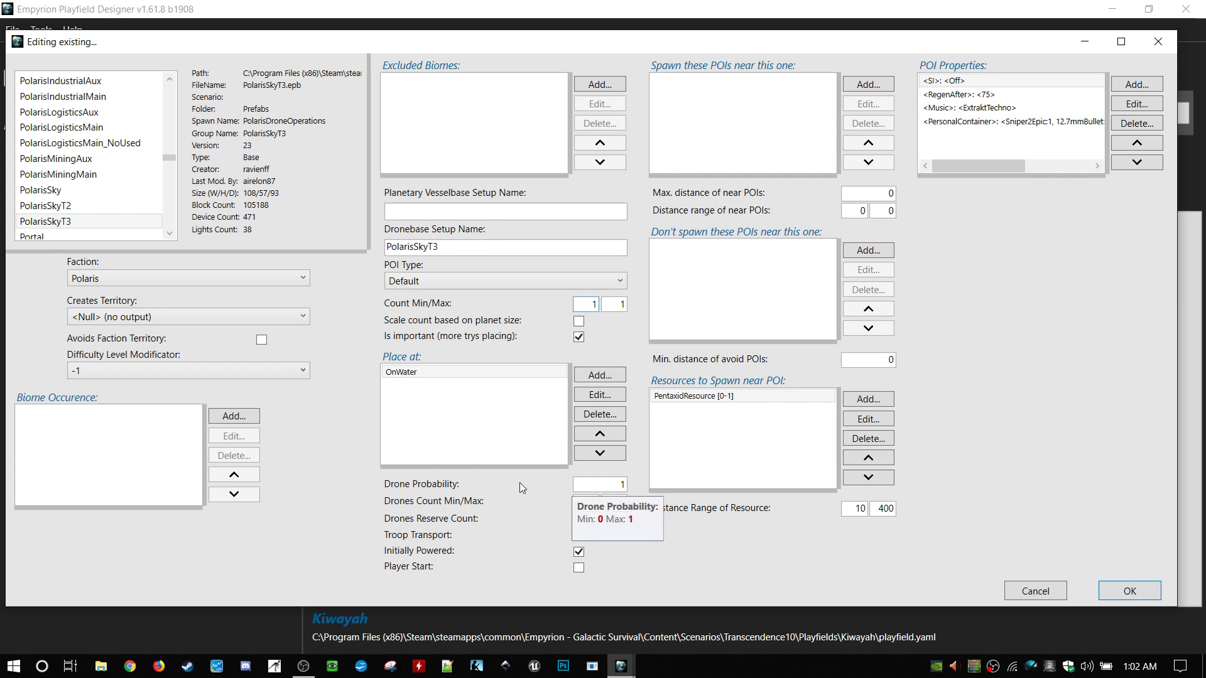
{"action": "left_click", "coordinate": [594, 484]}
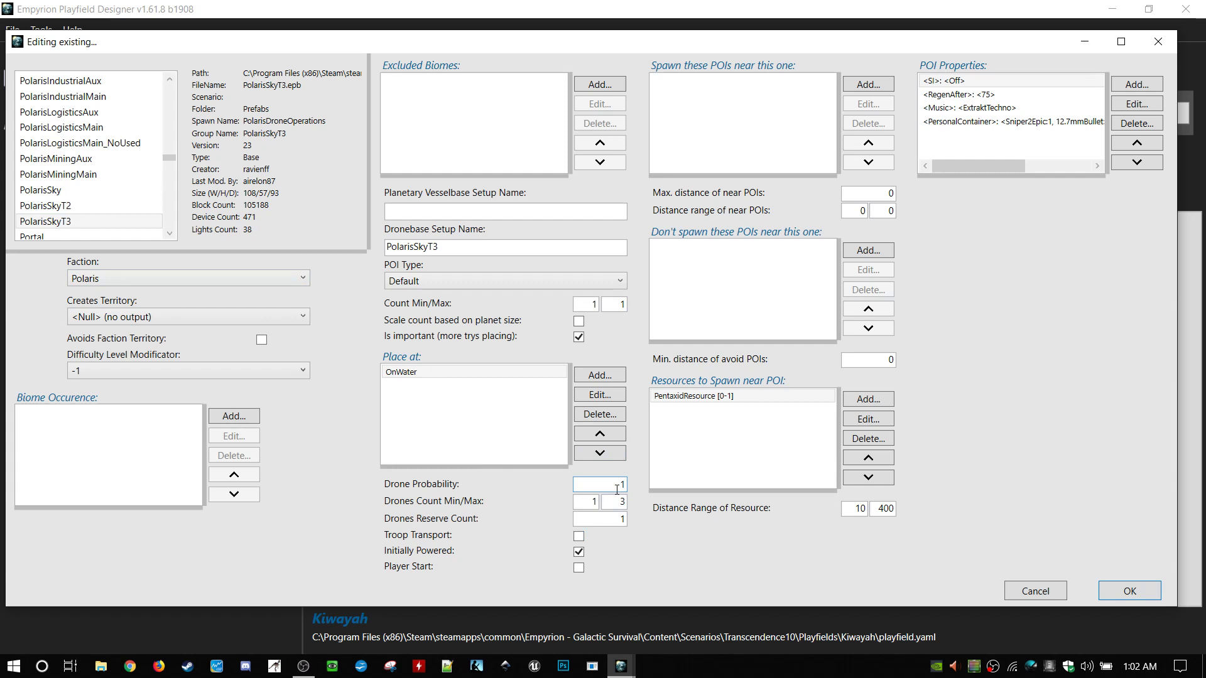
{"action": "left_click", "coordinate": [589, 501]}
{"action": "left_click", "coordinate": [589, 520]}
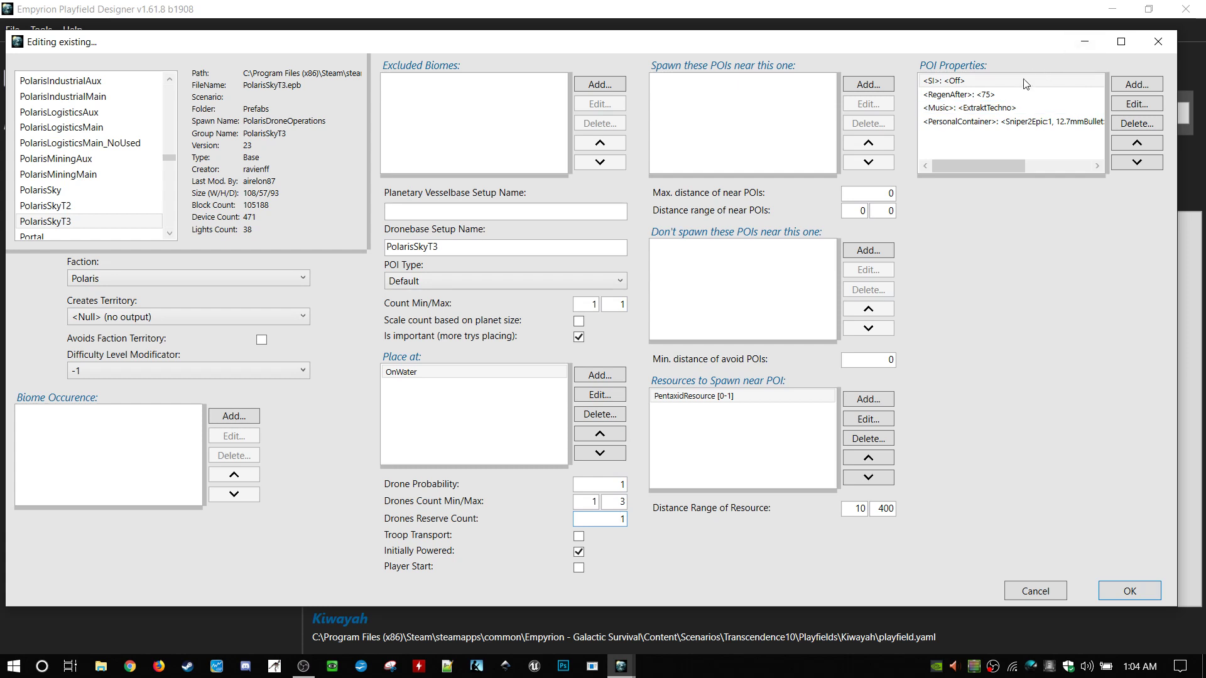
- Open the POI's RegenAfter property, review its regeneration value and accept it as is
{"action": "left_click", "coordinate": [1025, 96]}
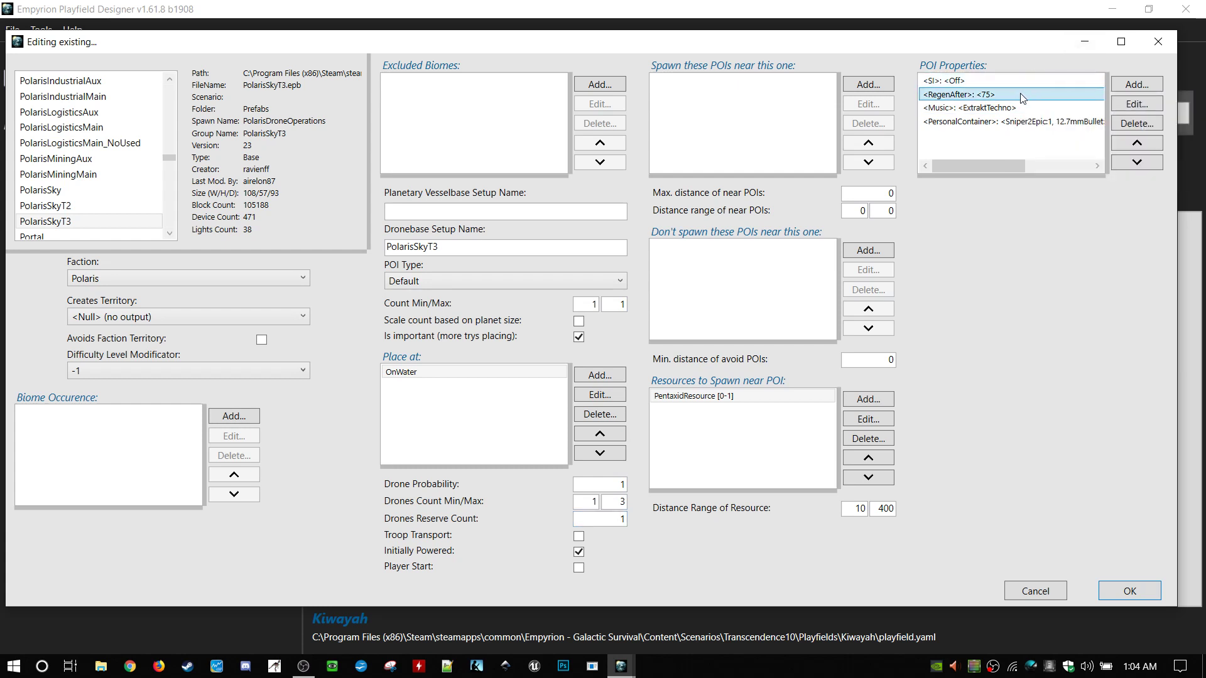
{"action": "double_click", "coordinate": [1025, 98]}
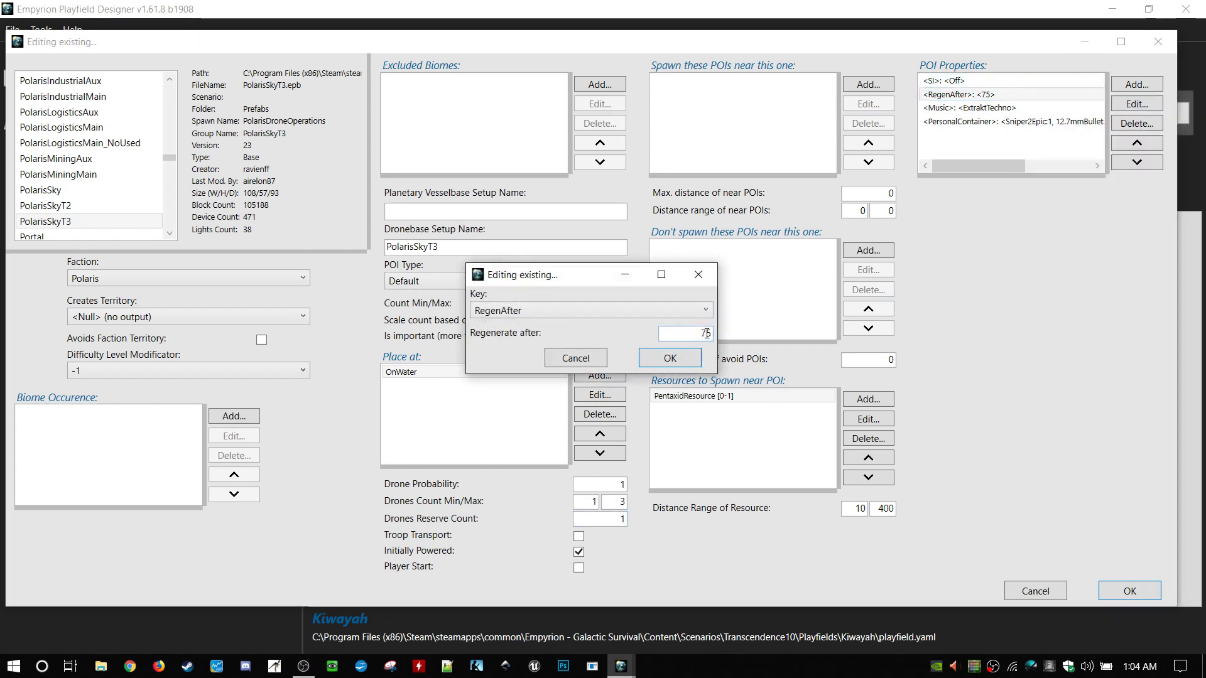
{"action": "left_click", "coordinate": [657, 336]}
{"action": "left_click_drag", "start_coordinate": [671, 334], "coordinate": [805, 344]}
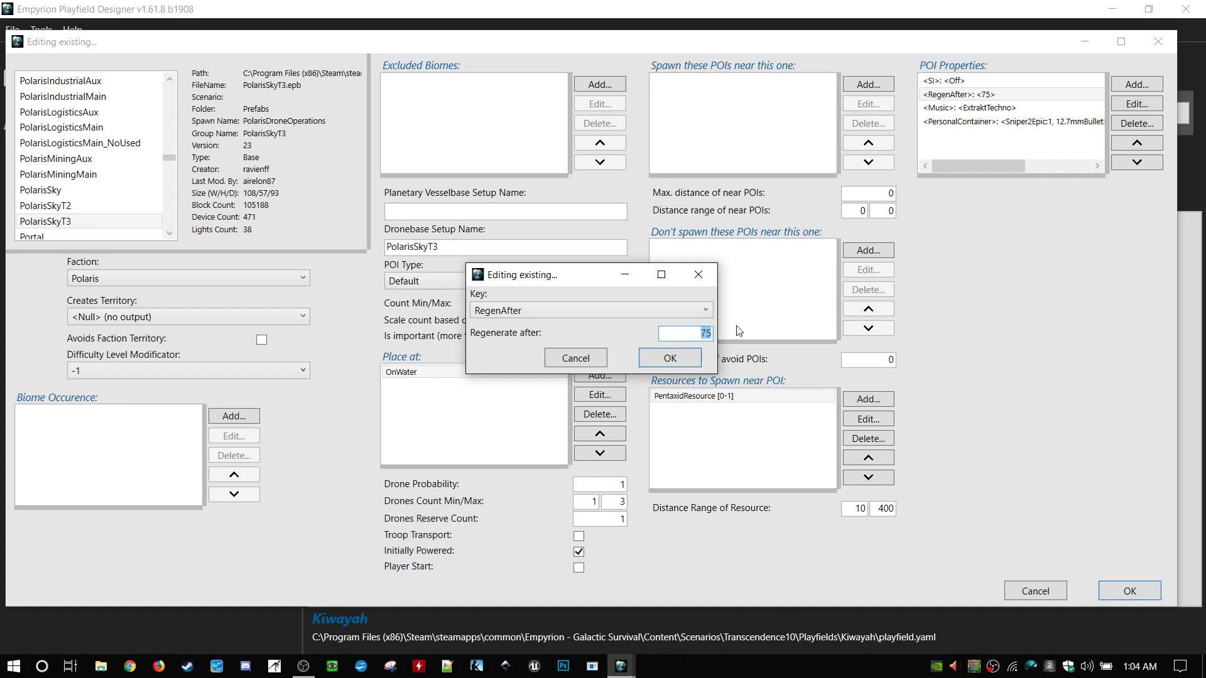
{"action": "left_click", "coordinate": [702, 334]}
{"action": "left_click", "coordinate": [668, 359]}
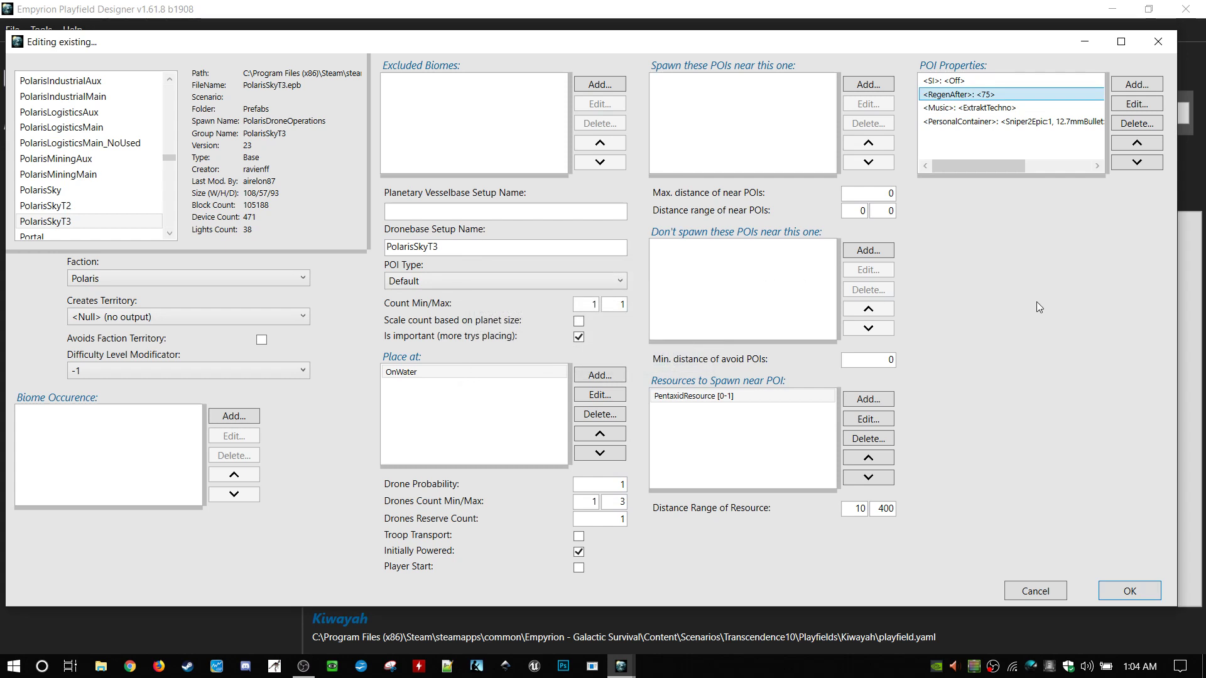
- Open the POI's PersonalContainer property and examine each of its container items
{"action": "left_click", "coordinate": [1008, 108]}
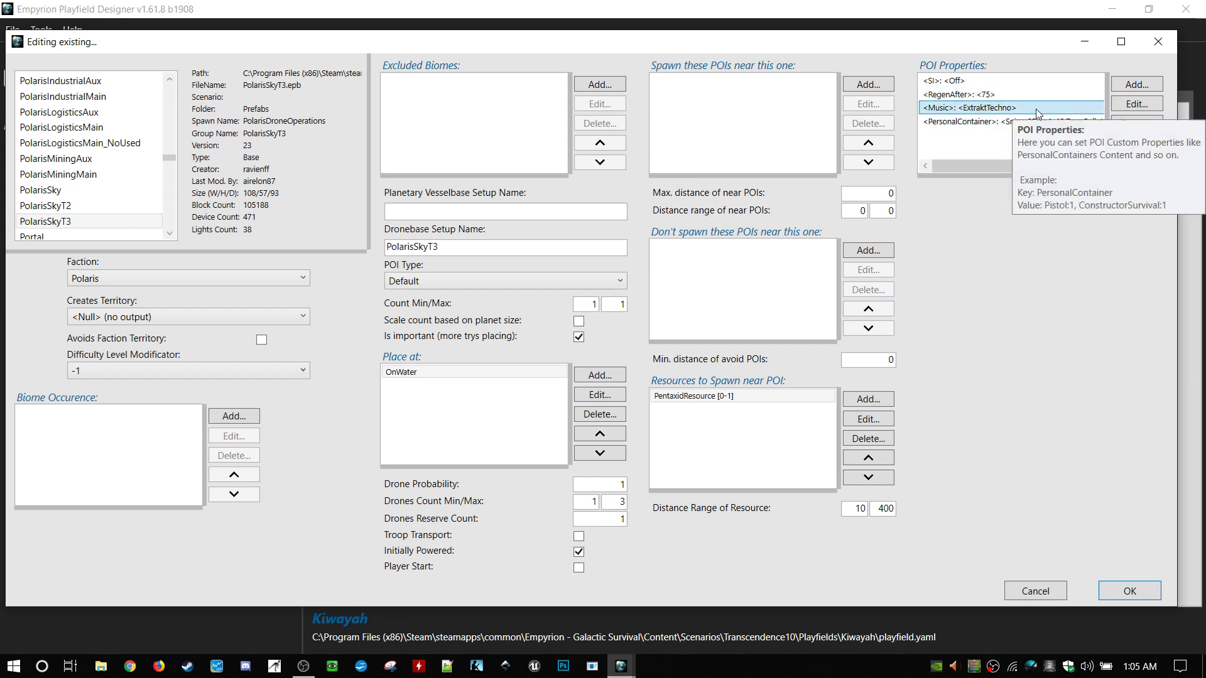
{"action": "left_click", "coordinate": [1002, 122]}
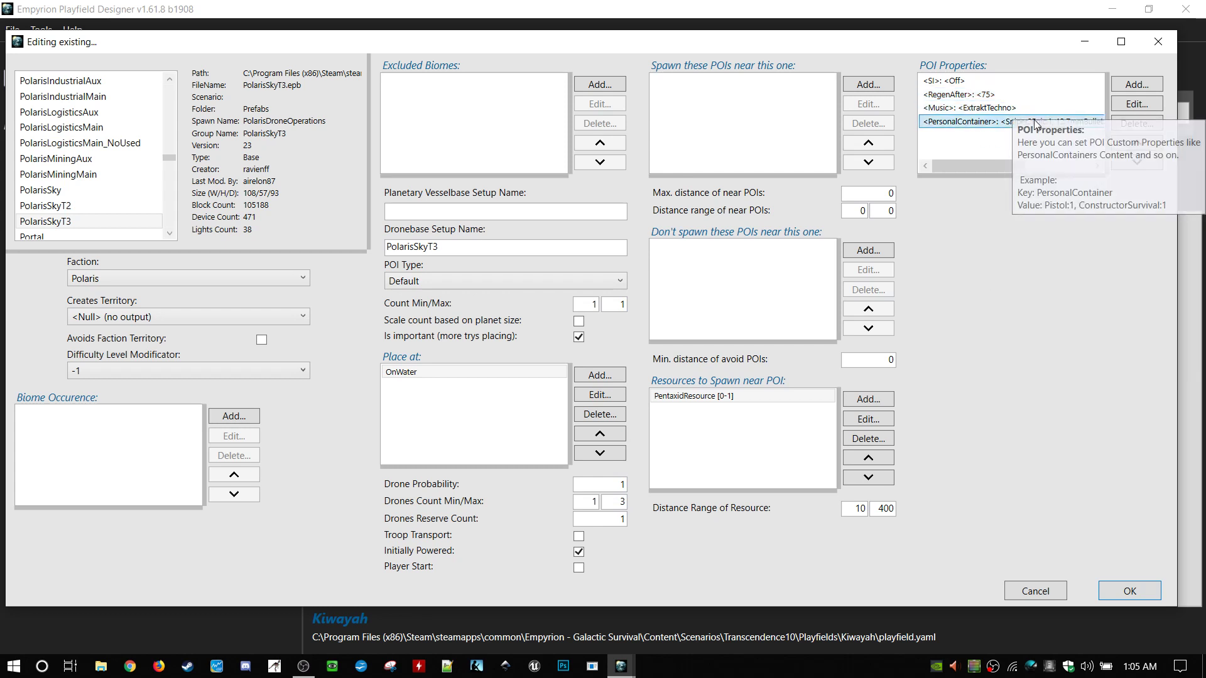
{"action": "double_click", "coordinate": [959, 123]}
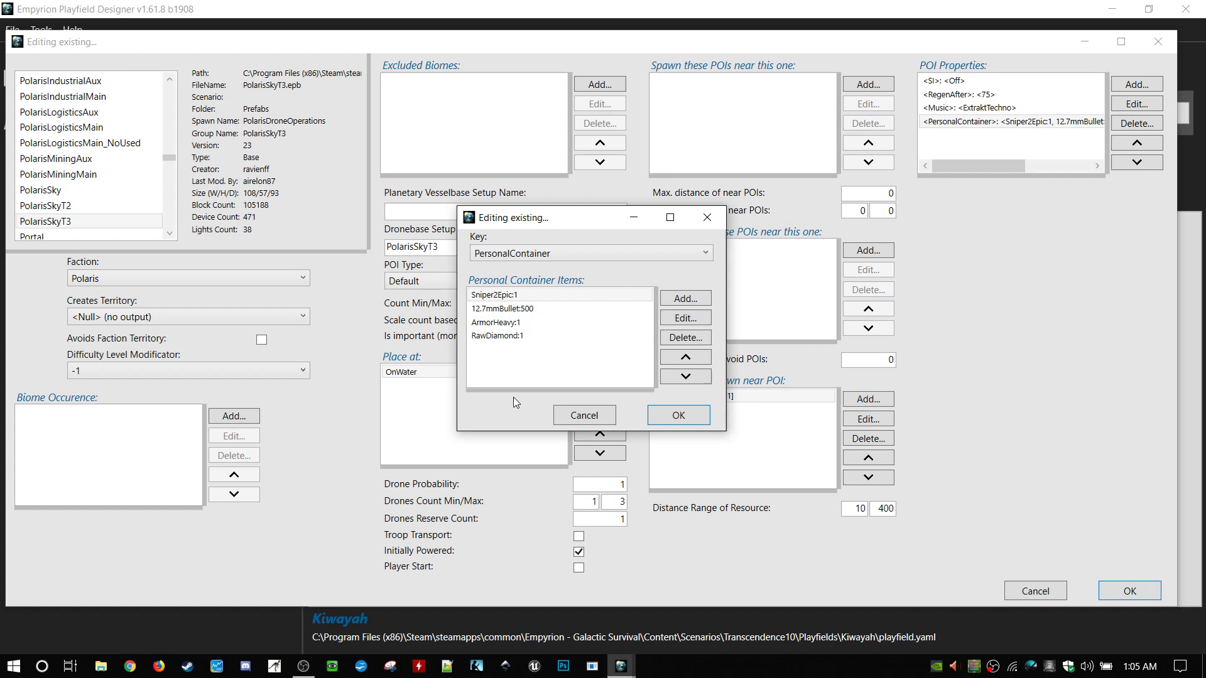
{"action": "left_click", "coordinate": [526, 337]}
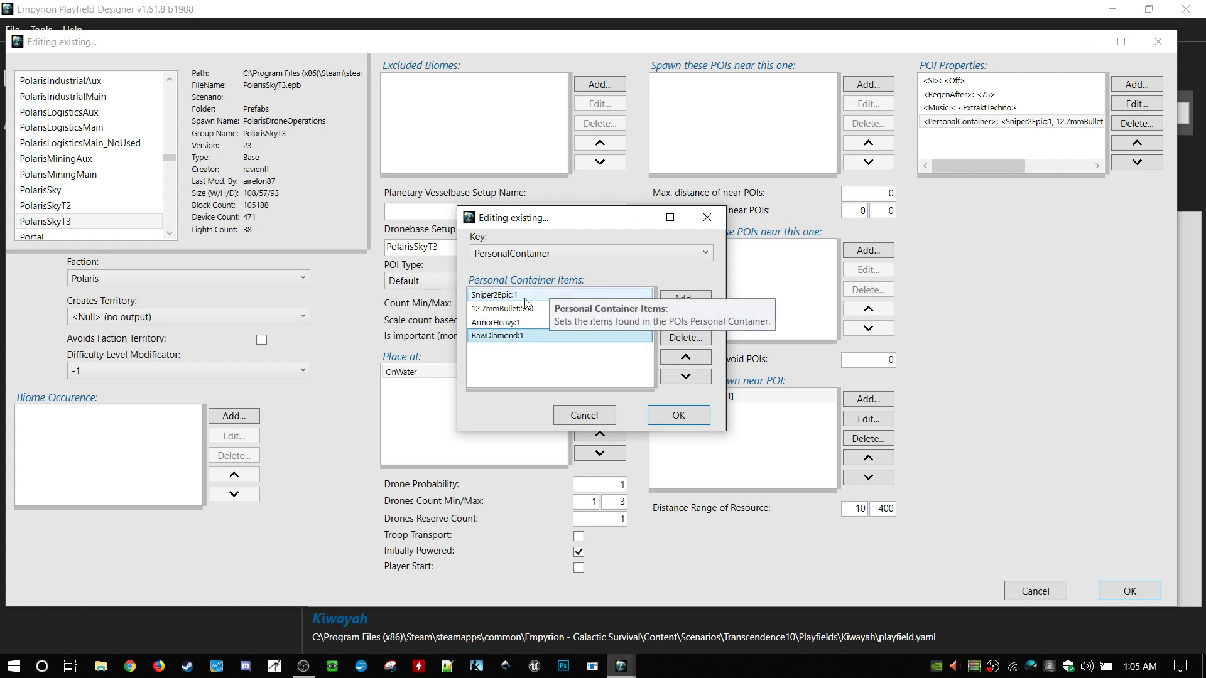
{"action": "left_click", "coordinate": [576, 323]}
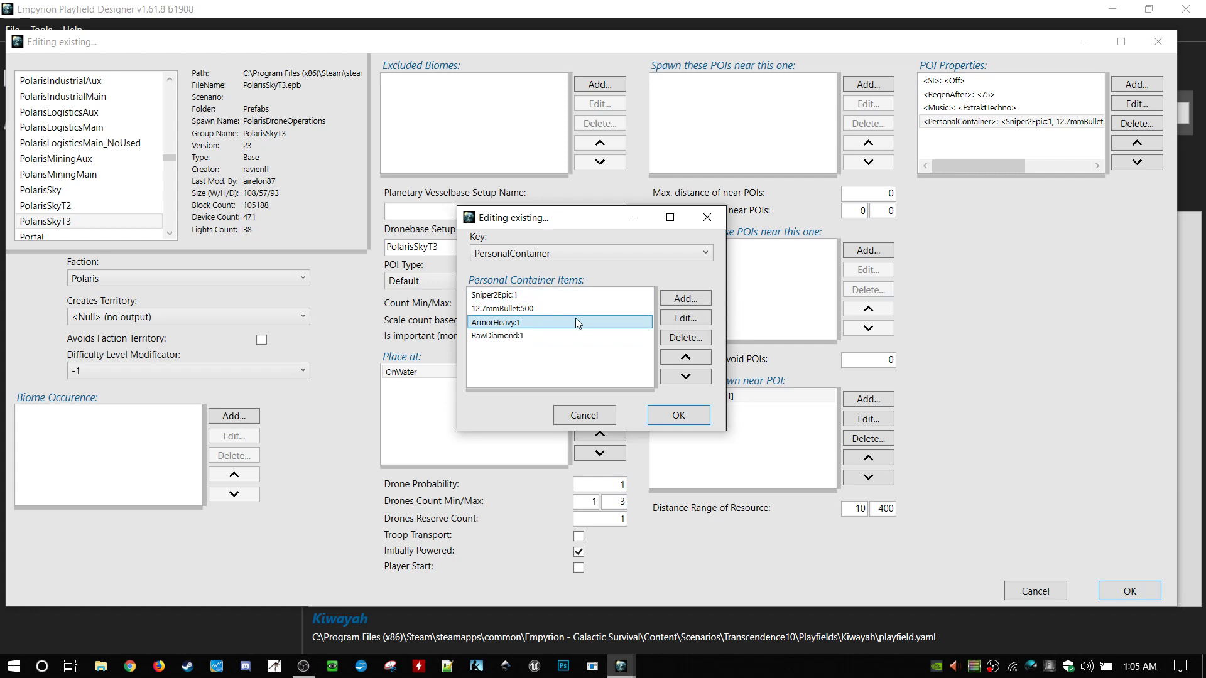
{"action": "left_click", "coordinate": [536, 295]}
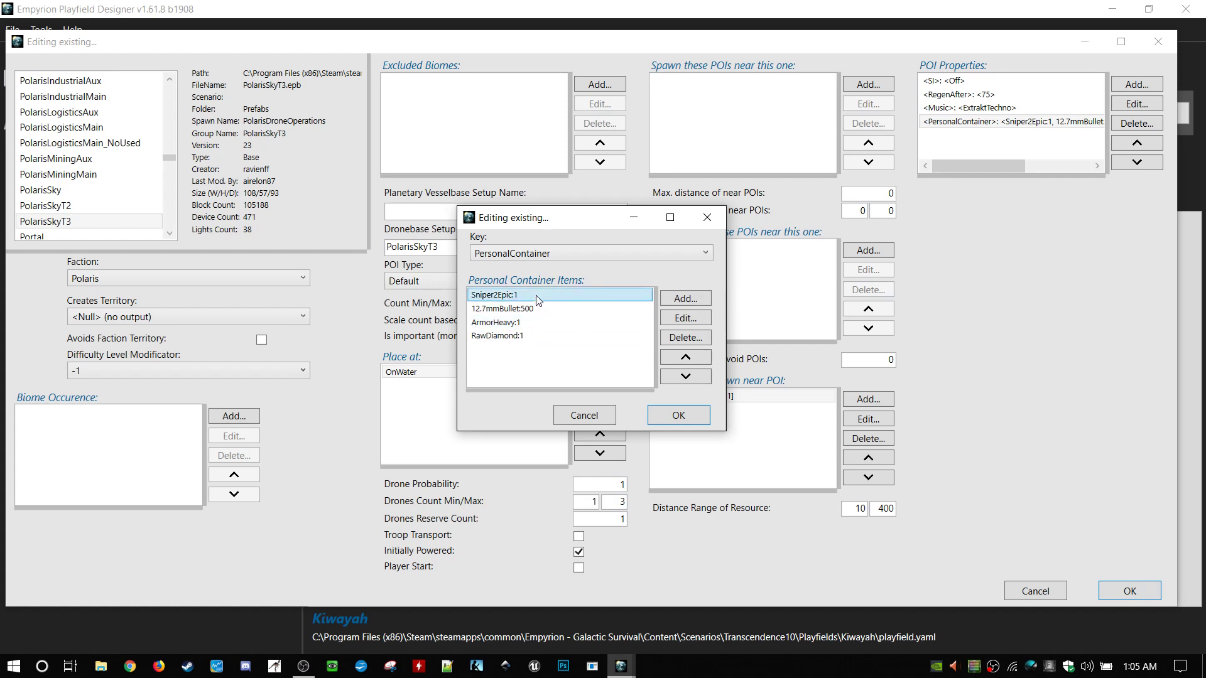
{"action": "left_click", "coordinate": [610, 309]}
{"action": "left_click", "coordinate": [609, 322]}
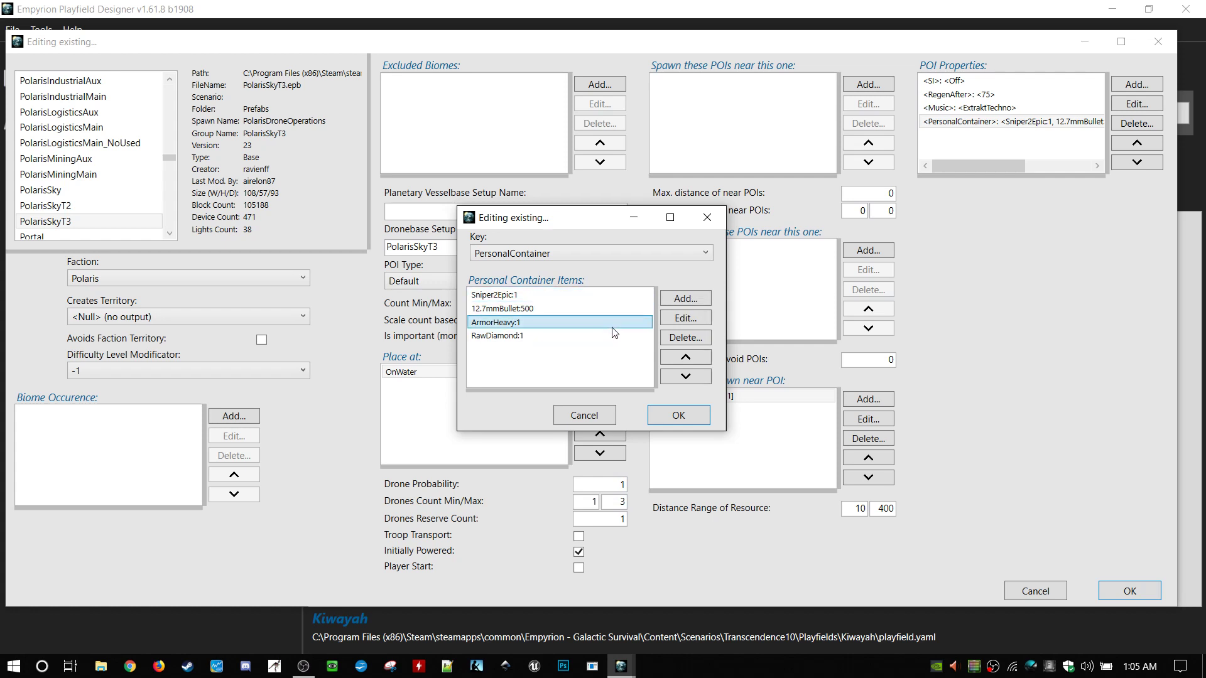
{"action": "left_click", "coordinate": [614, 336]}
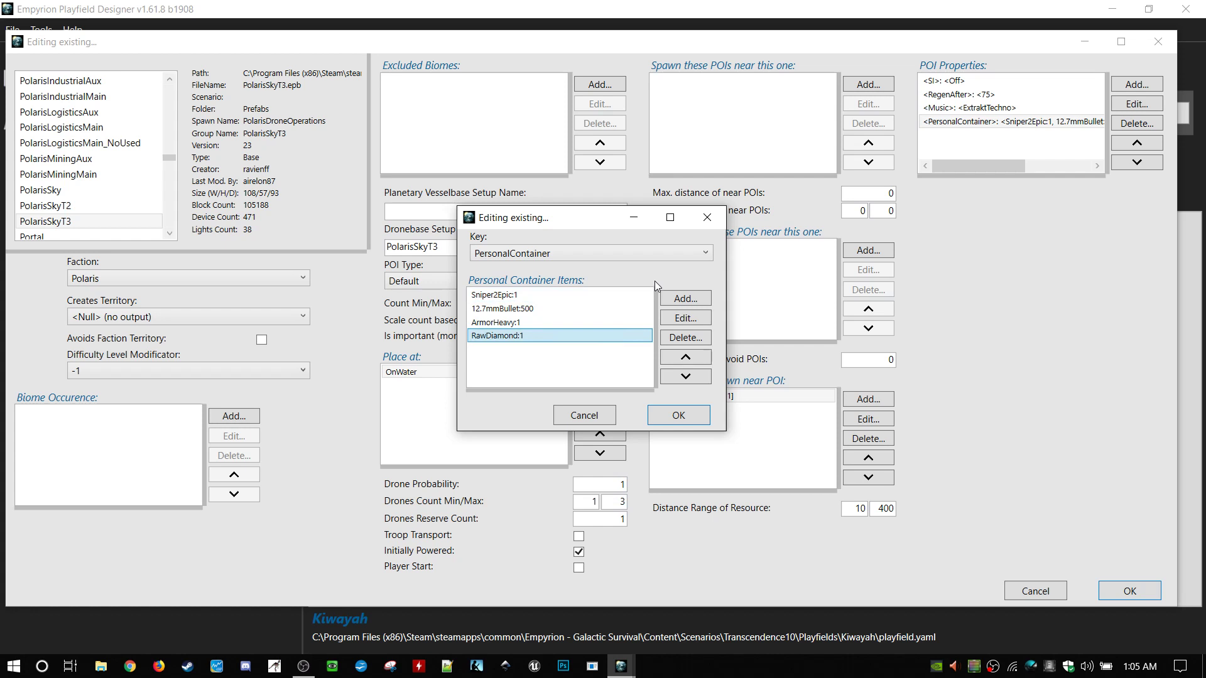
- Browse the items that can be added to the personal container, filtered by "EPic", and leave the property without adding any
{"action": "left_click", "coordinate": [686, 299]}
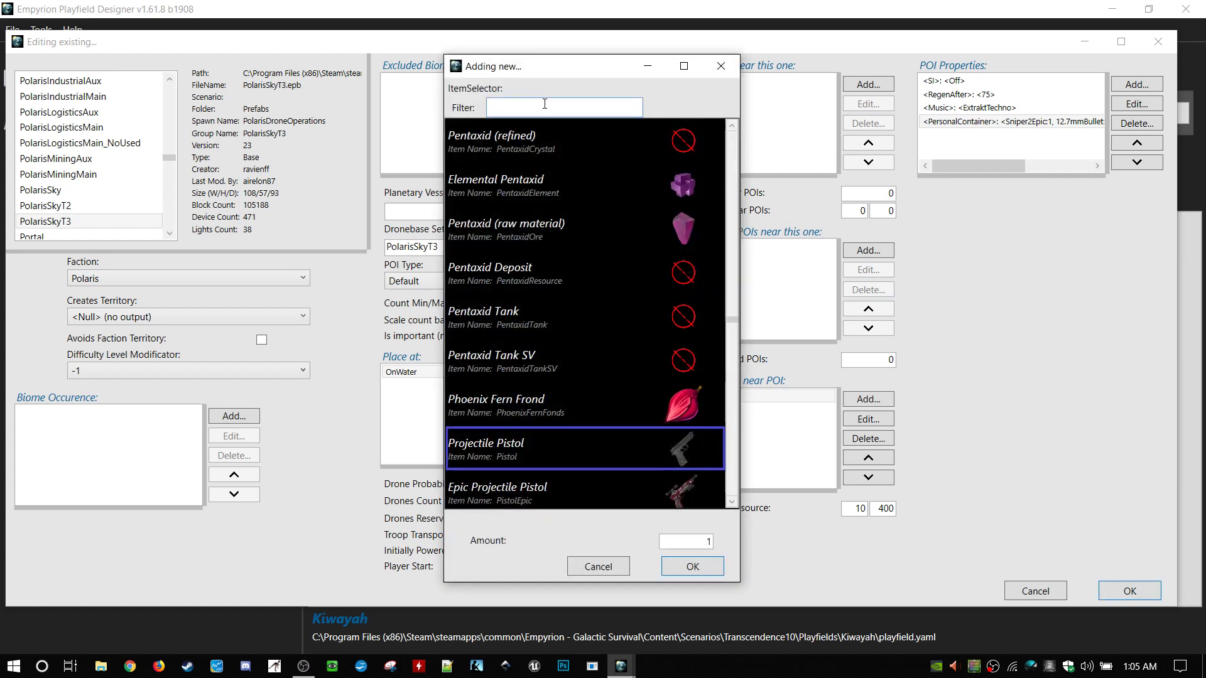
{"action": "type", "text": "EPic"}
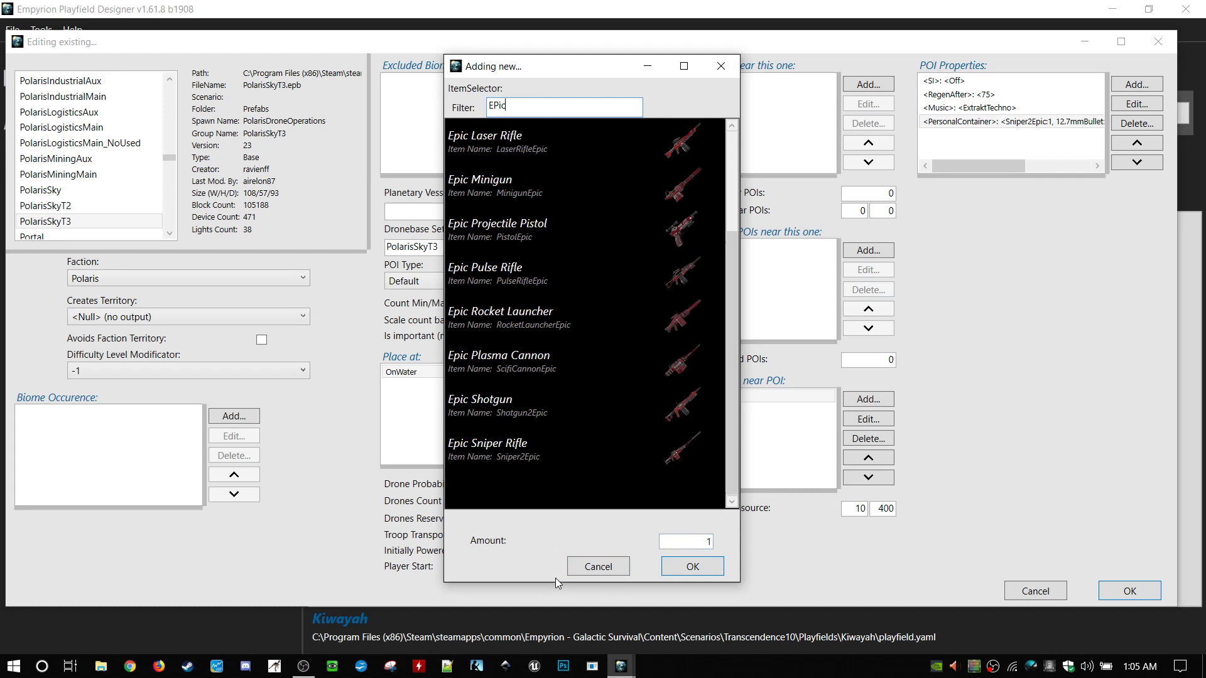
{"action": "left_click", "coordinate": [582, 567]}
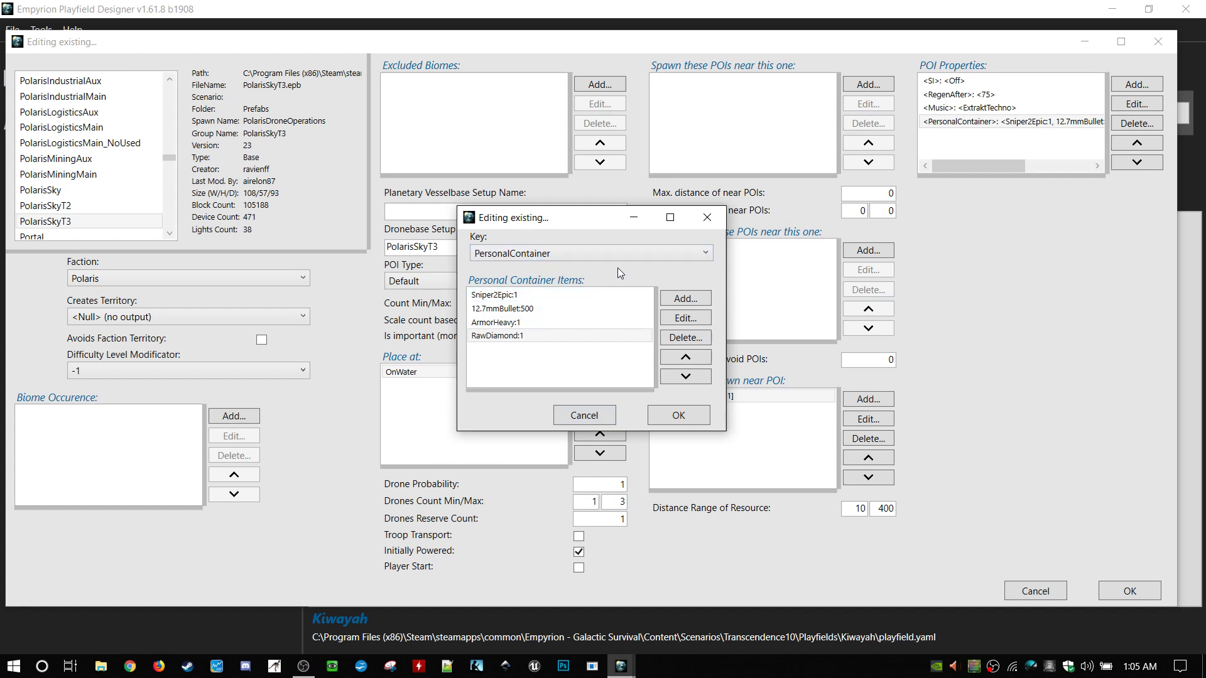
{"action": "left_click", "coordinate": [583, 415]}
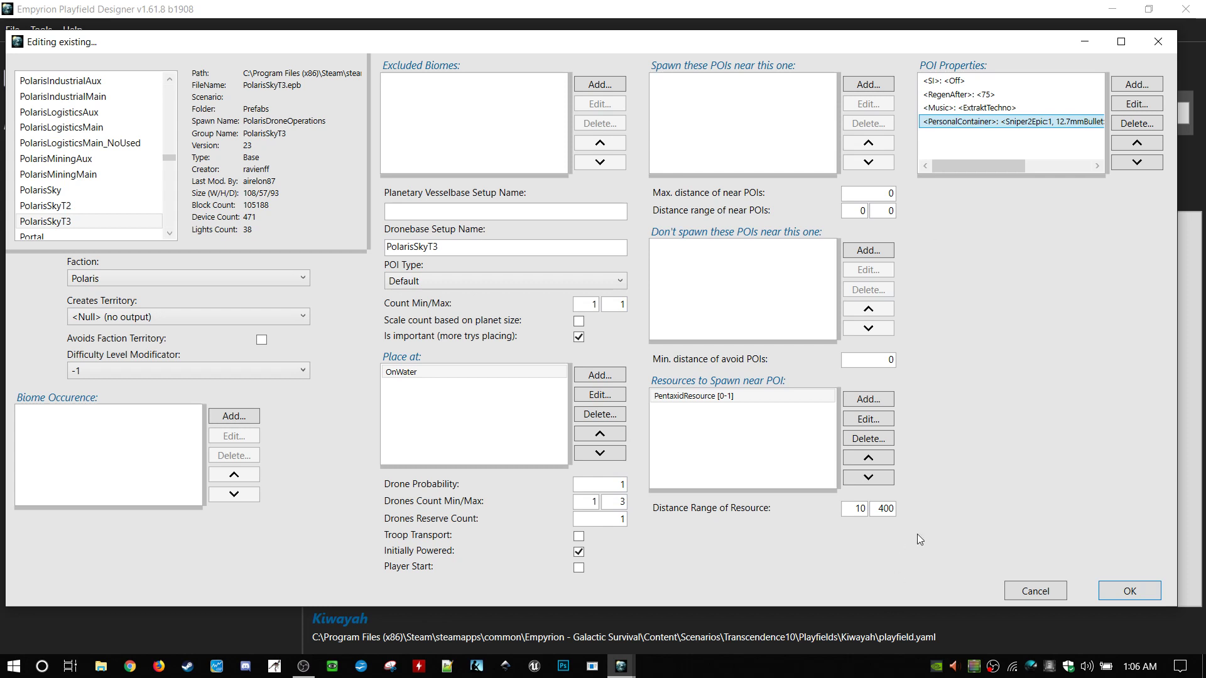
- Accept the PolarisSkyT3 POI and open the CivilSettlement random POI to review its count and near-POI distance settings
{"action": "left_click", "coordinate": [1113, 592]}
{"action": "double_click", "coordinate": [372, 274]}
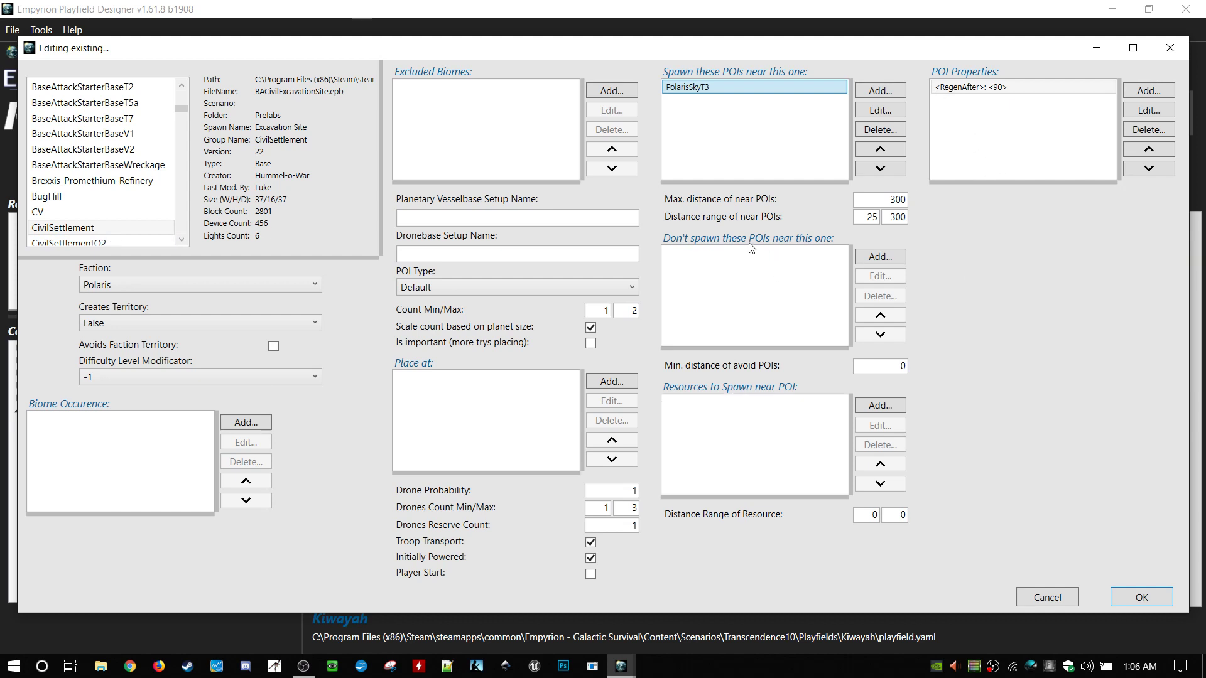
{"action": "left_click", "coordinate": [604, 311]}
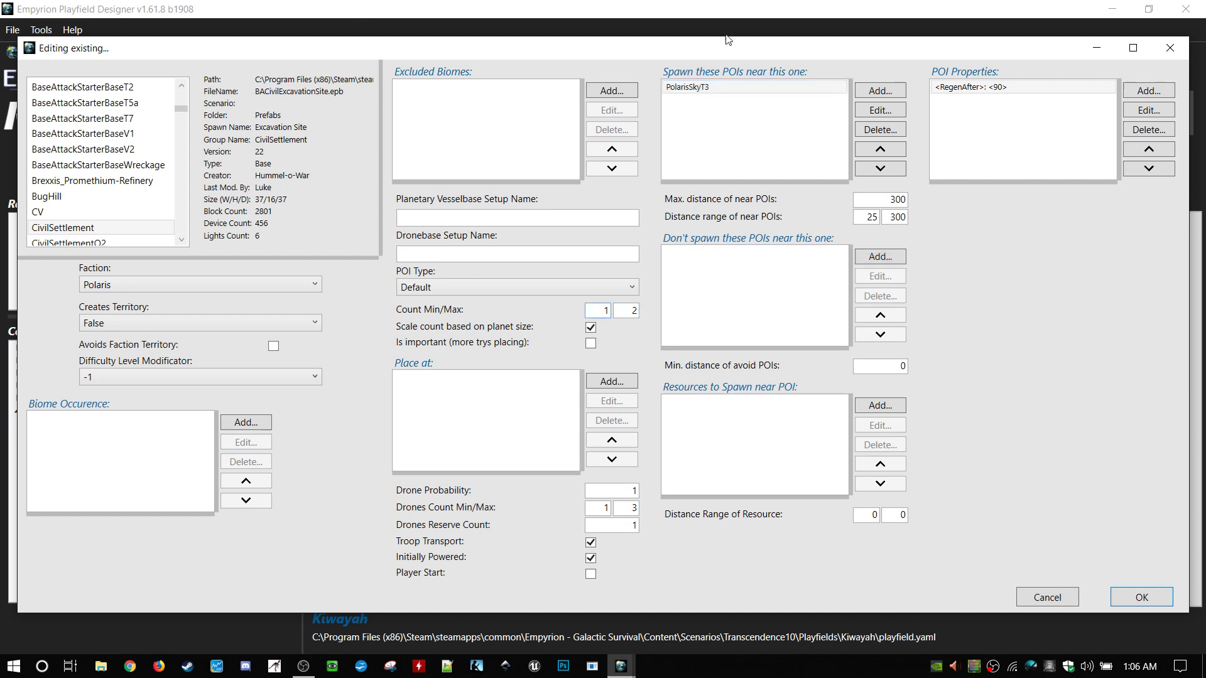
{"action": "left_click", "coordinate": [626, 311]}
{"action": "left_click", "coordinate": [889, 200]}
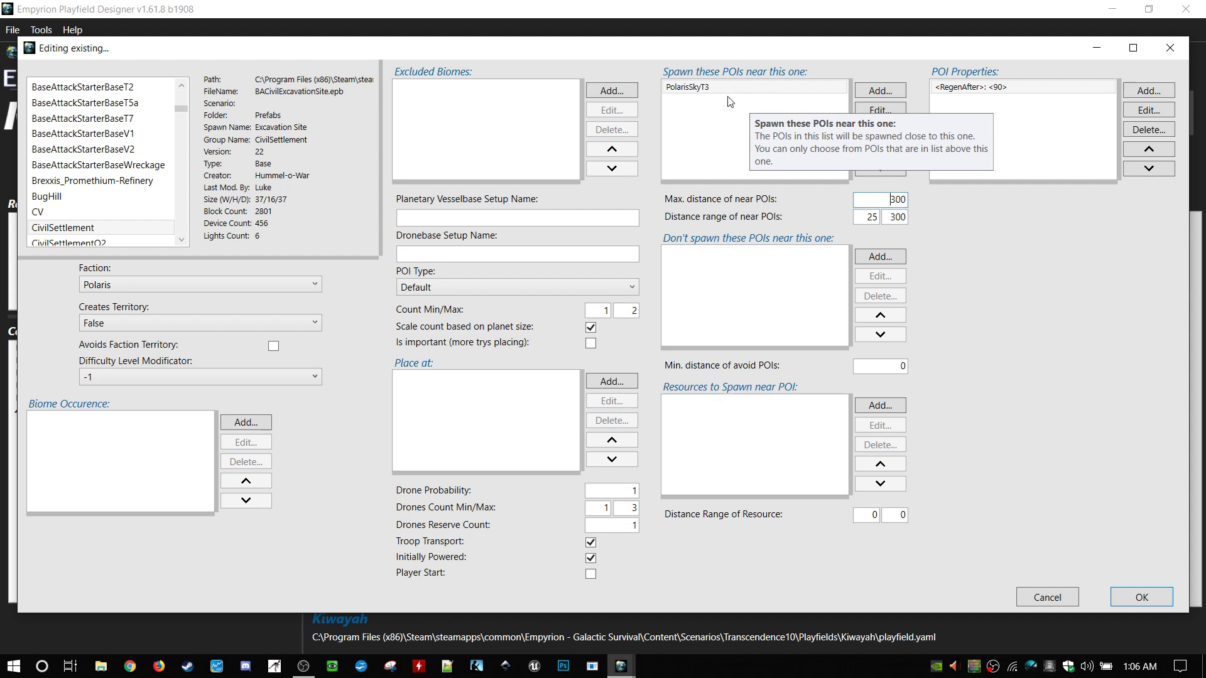
{"action": "left_click", "coordinate": [864, 215]}
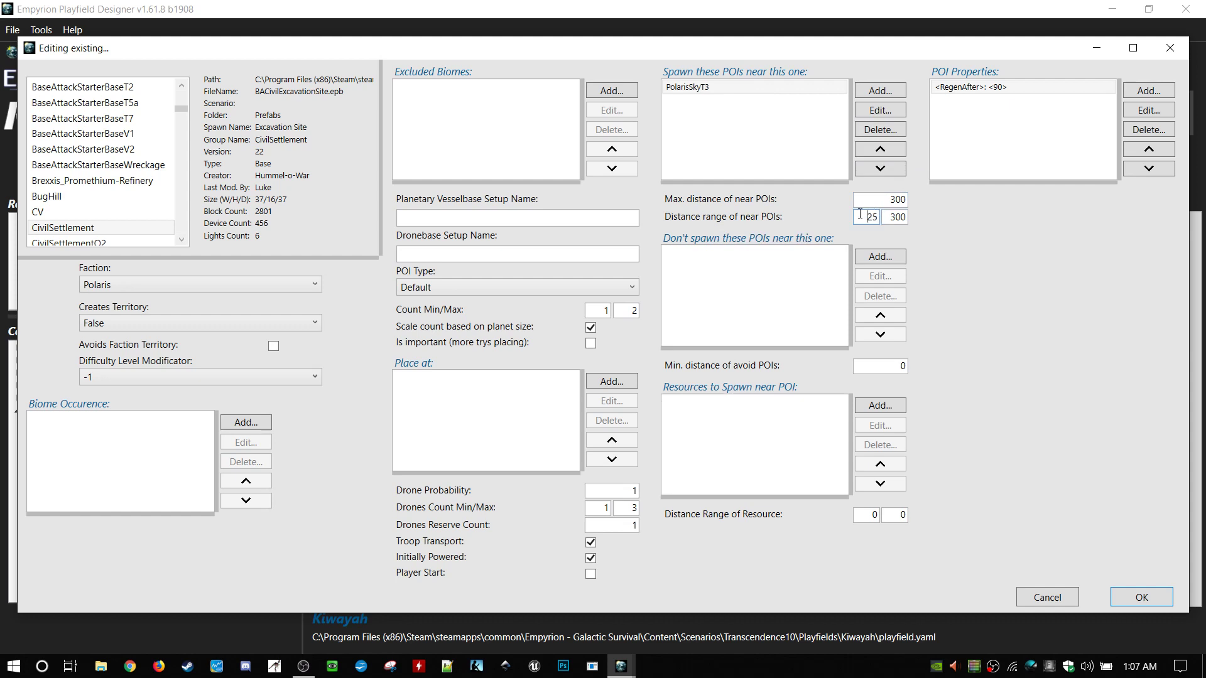
- Enter 25 as the lower limit of CivilSettlement's distance range of near POIs and accept the POI
{"action": "left_click", "coordinate": [892, 200]}
{"action": "left_click", "coordinate": [865, 218]}
{"action": "double_click", "coordinate": [871, 215]}
{"action": "type", "text": "5"}
{"action": "key", "text": "BackSpace"}
{"action": "type", "text": "25"}
{"action": "left_click_drag", "start_coordinate": [861, 216], "coordinate": [900, 221]}
{"action": "left_click", "coordinate": [888, 220]}
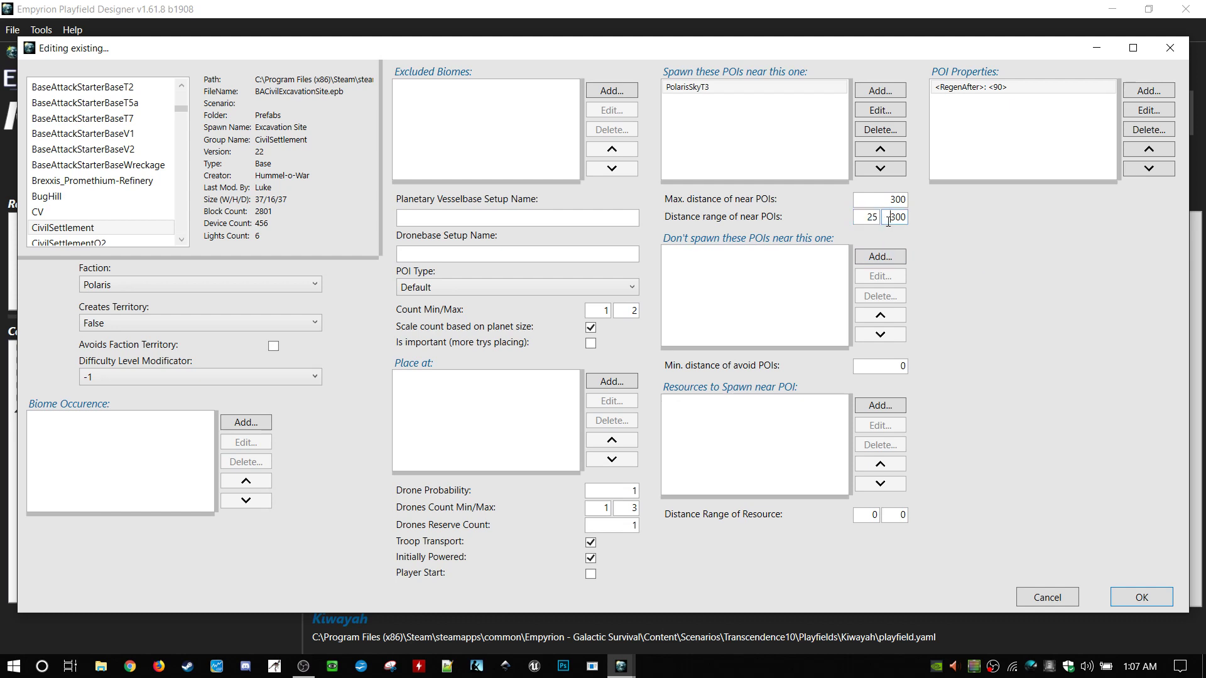
{"action": "left_click", "coordinate": [1134, 599]}
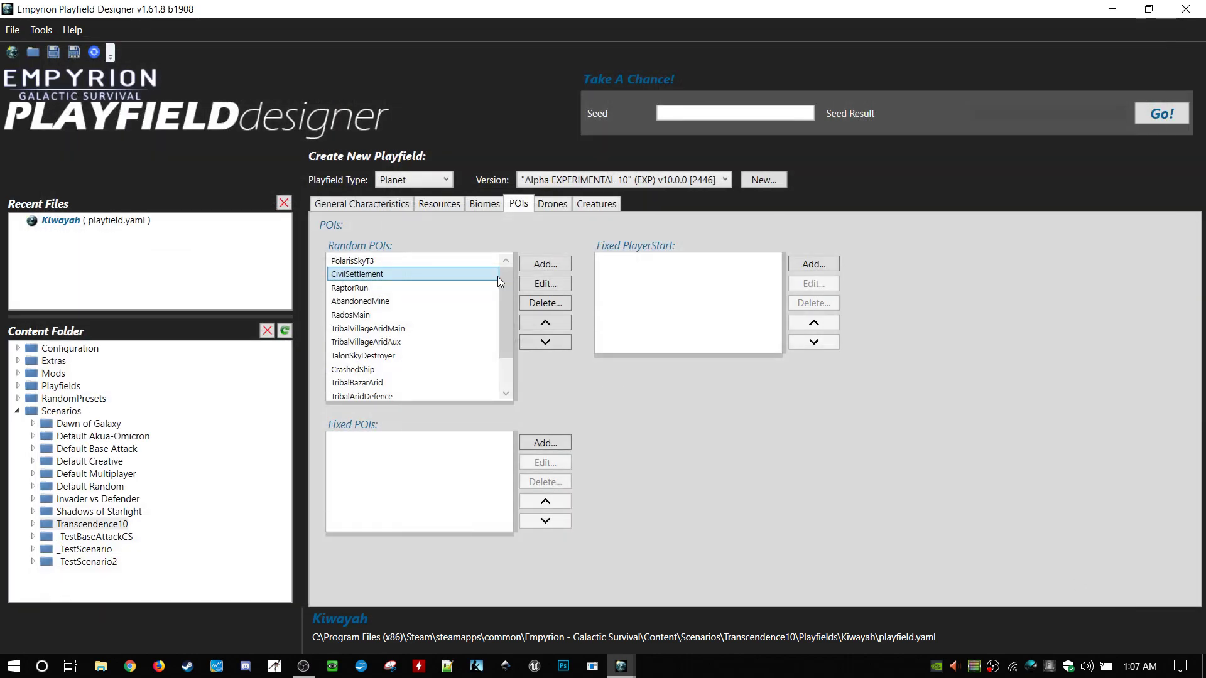
- Open the RaptorRun random POI, examine its Music and PersonalContainer properties, and accept the POI
{"action": "double_click", "coordinate": [386, 288]}
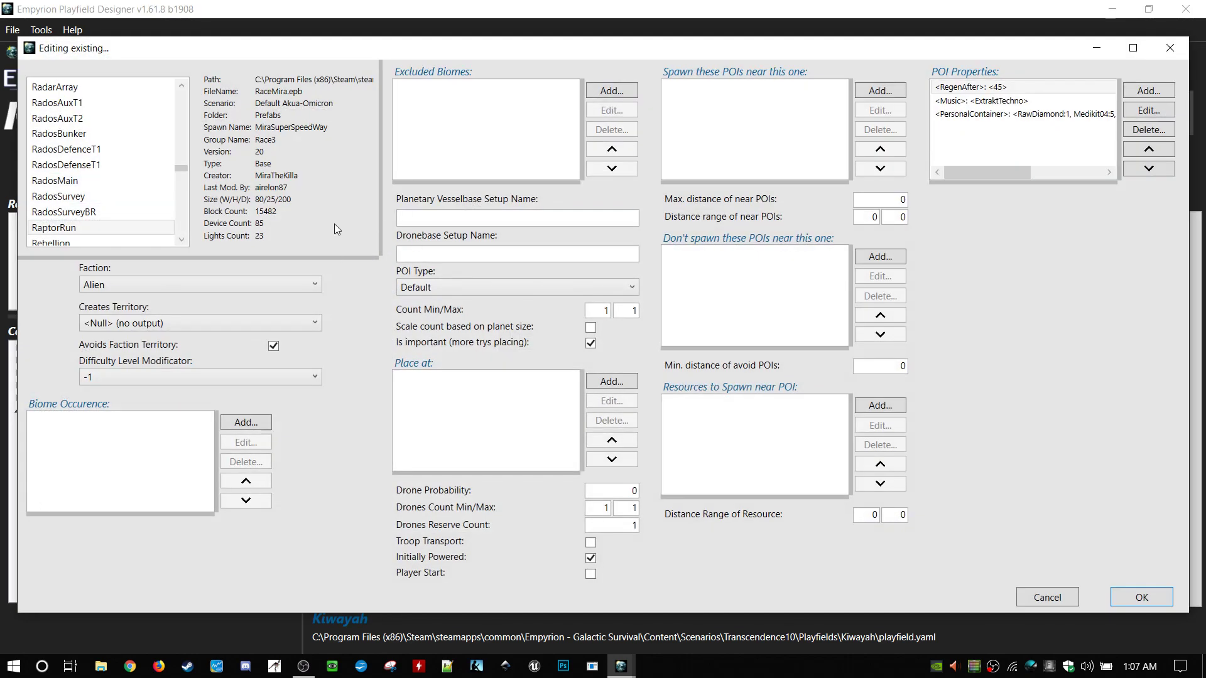
{"action": "left_click", "coordinate": [972, 100]}
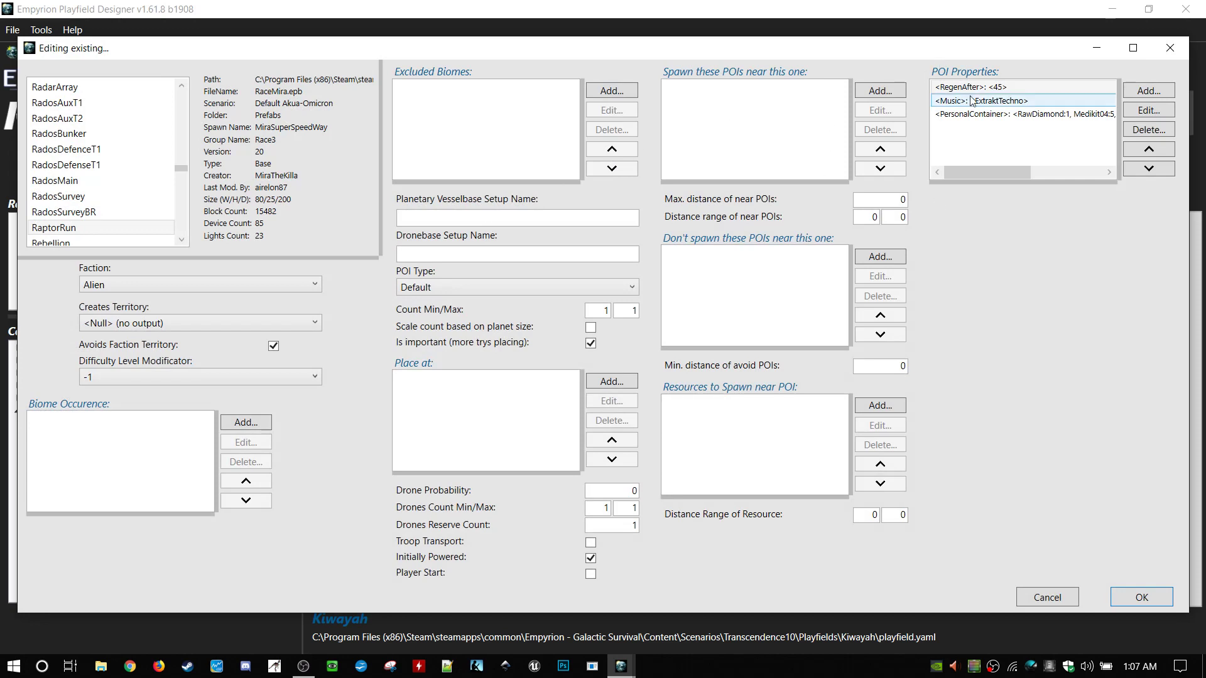
{"action": "double_click", "coordinate": [998, 114]}
{"action": "left_click", "coordinate": [687, 421]}
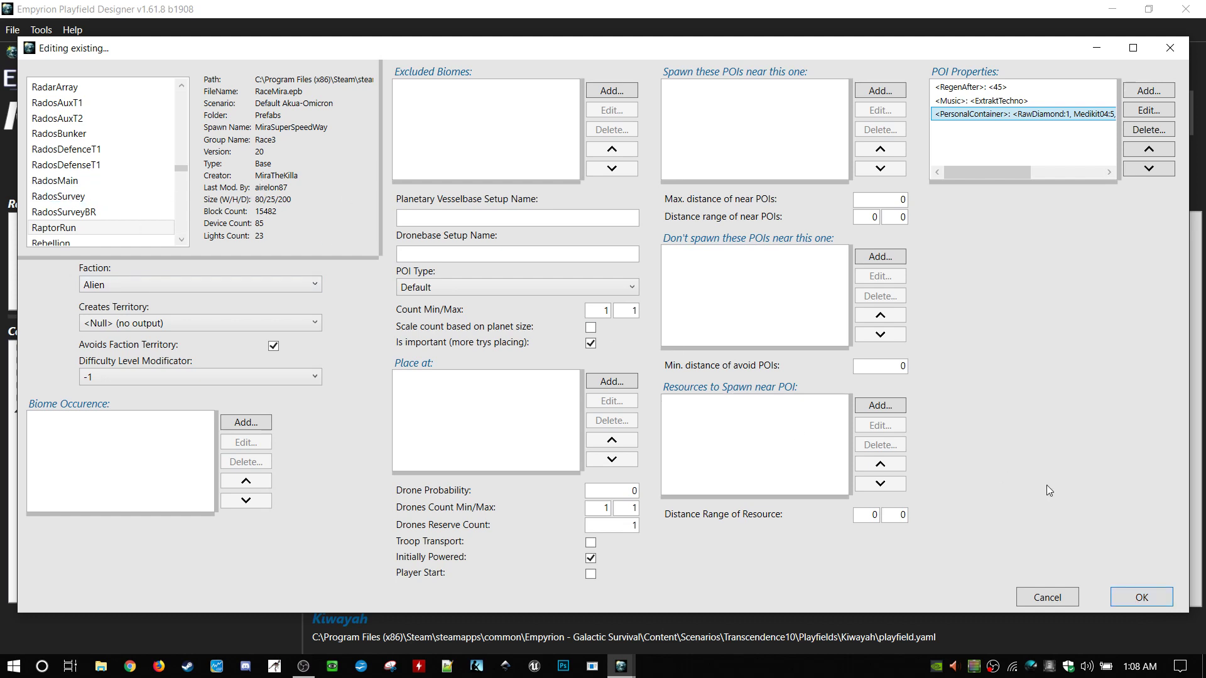
{"action": "left_click", "coordinate": [1124, 591]}
- Look through the remaining random POIs and review TalonSkyDestroyer's properties and placement setting, leaving it without changes
{"action": "left_click", "coordinate": [353, 302]}
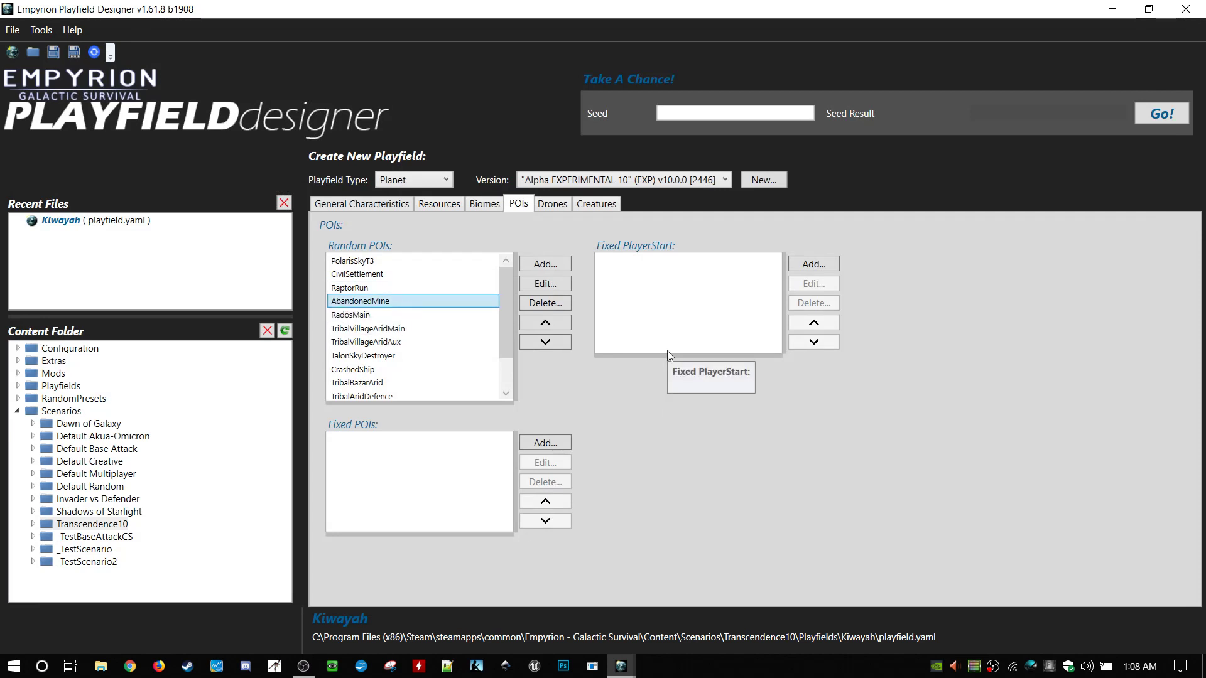
{"action": "scroll", "coordinate": [416, 322], "scroll_direction": "down", "scroll_amount": 1}
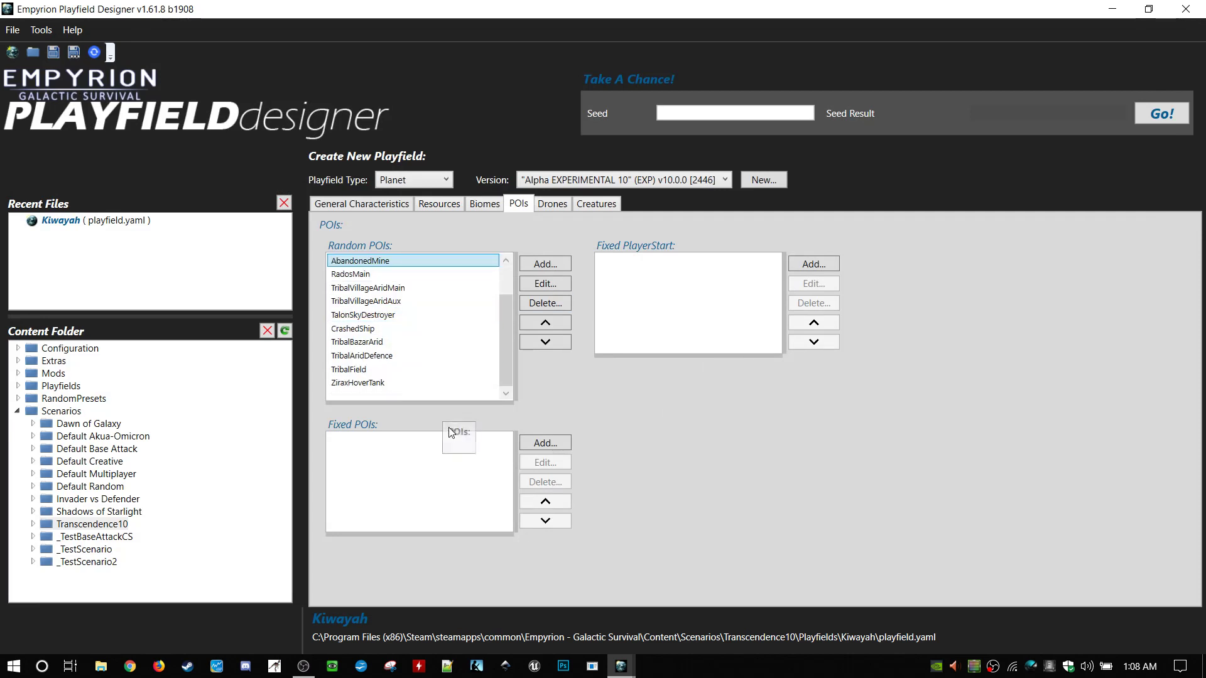
{"action": "scroll", "coordinate": [433, 367], "scroll_direction": "up", "scroll_amount": 1}
{"action": "scroll", "coordinate": [418, 355], "scroll_direction": "down", "scroll_amount": 1}
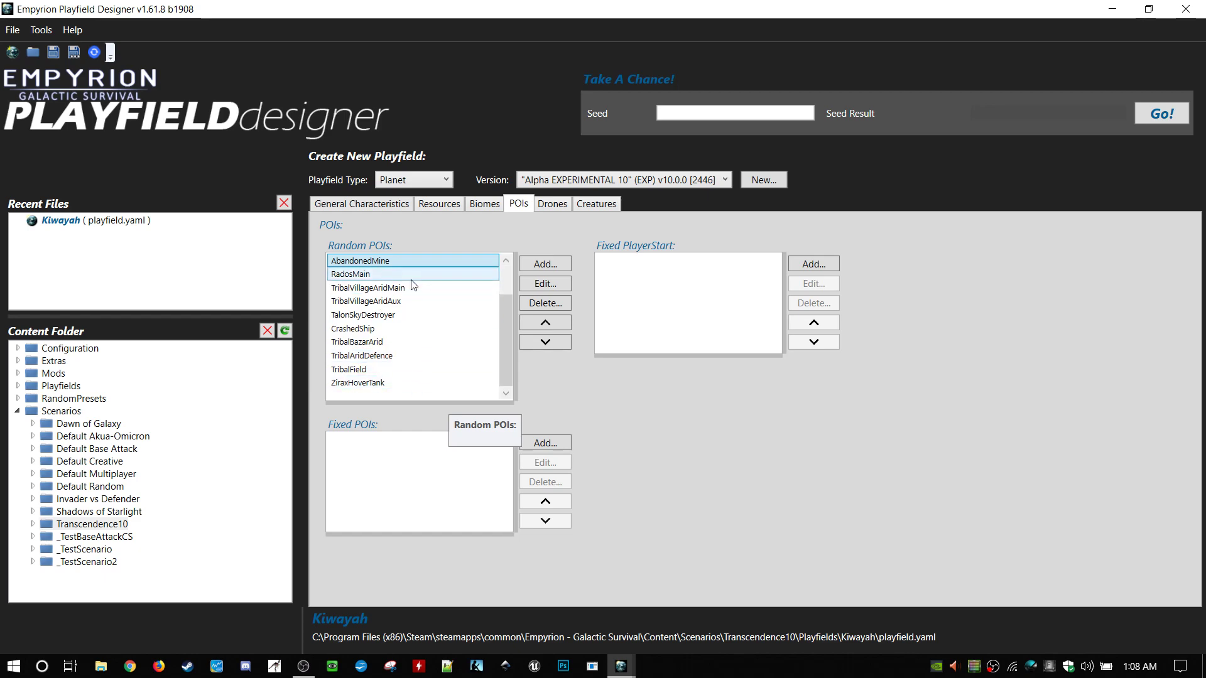
{"action": "double_click", "coordinate": [410, 315]}
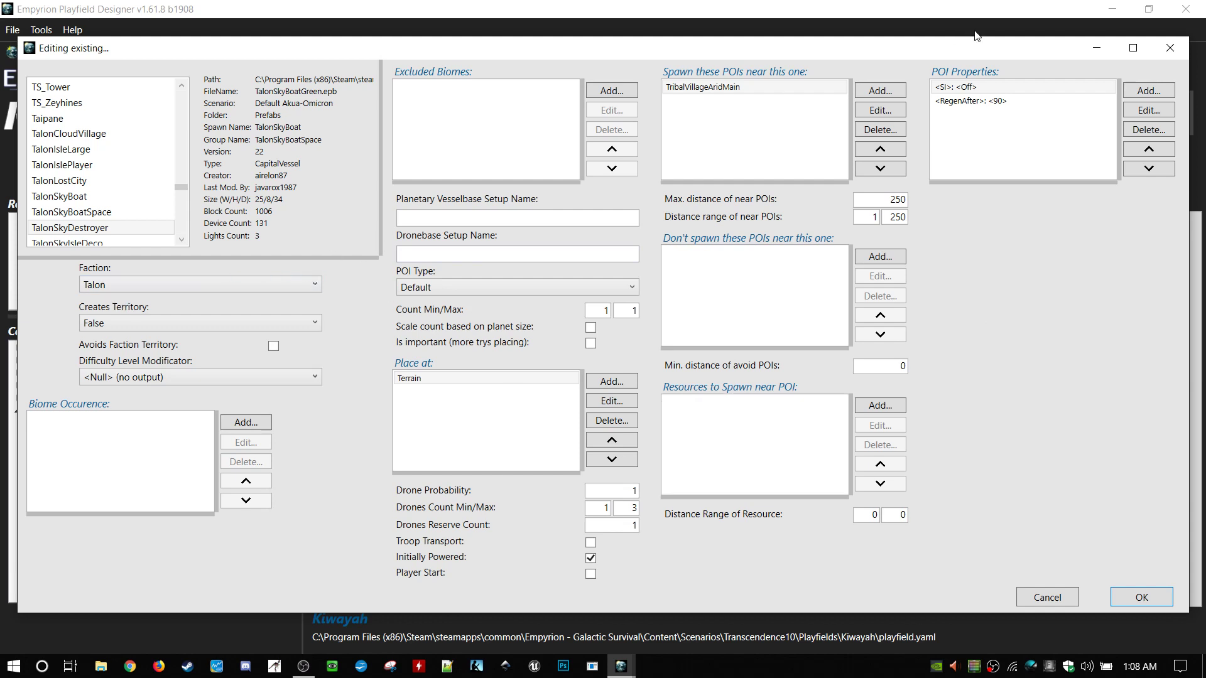
{"action": "left_click", "coordinate": [980, 89]}
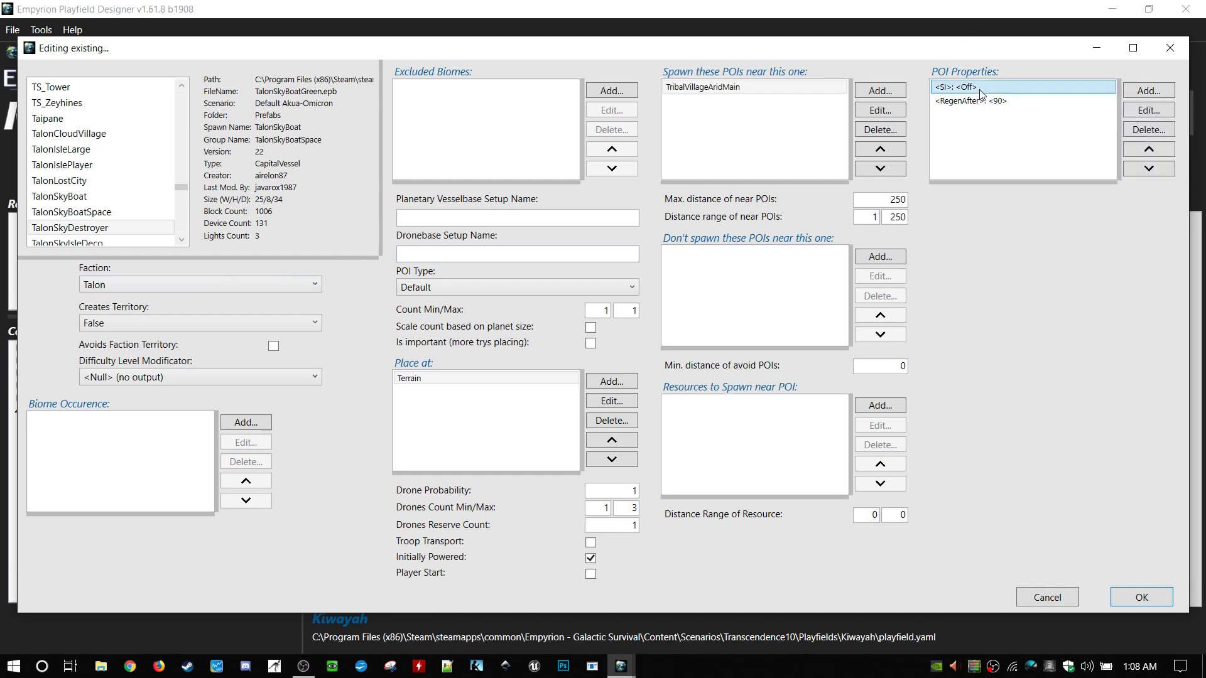
{"action": "left_click", "coordinate": [543, 378]}
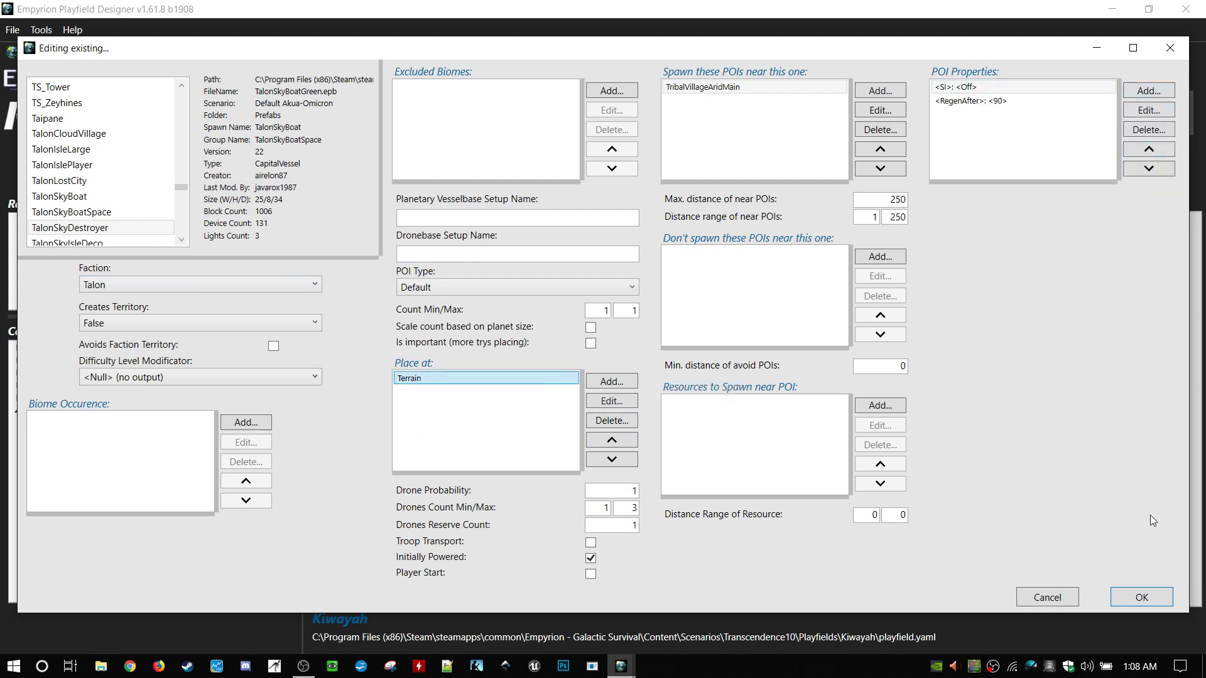
{"action": "left_click", "coordinate": [1054, 598]}
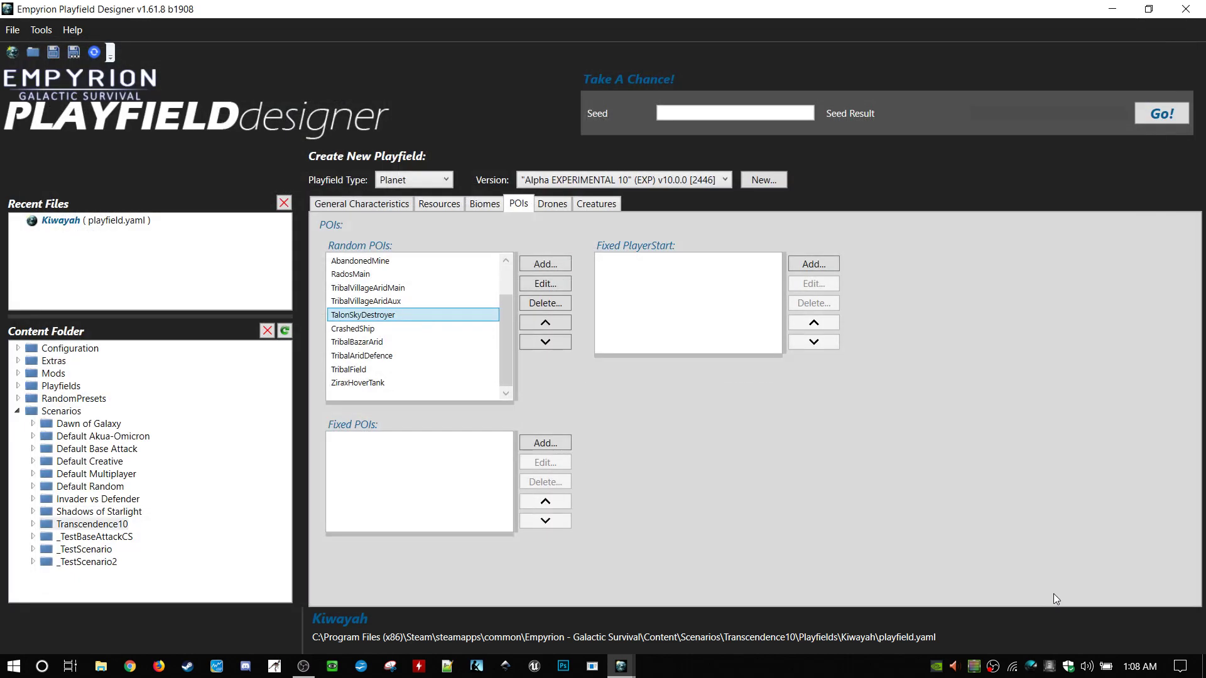
- View the PolarisSkyT3 random drone base's settings and leave them without changes
{"action": "left_click", "coordinate": [554, 208]}
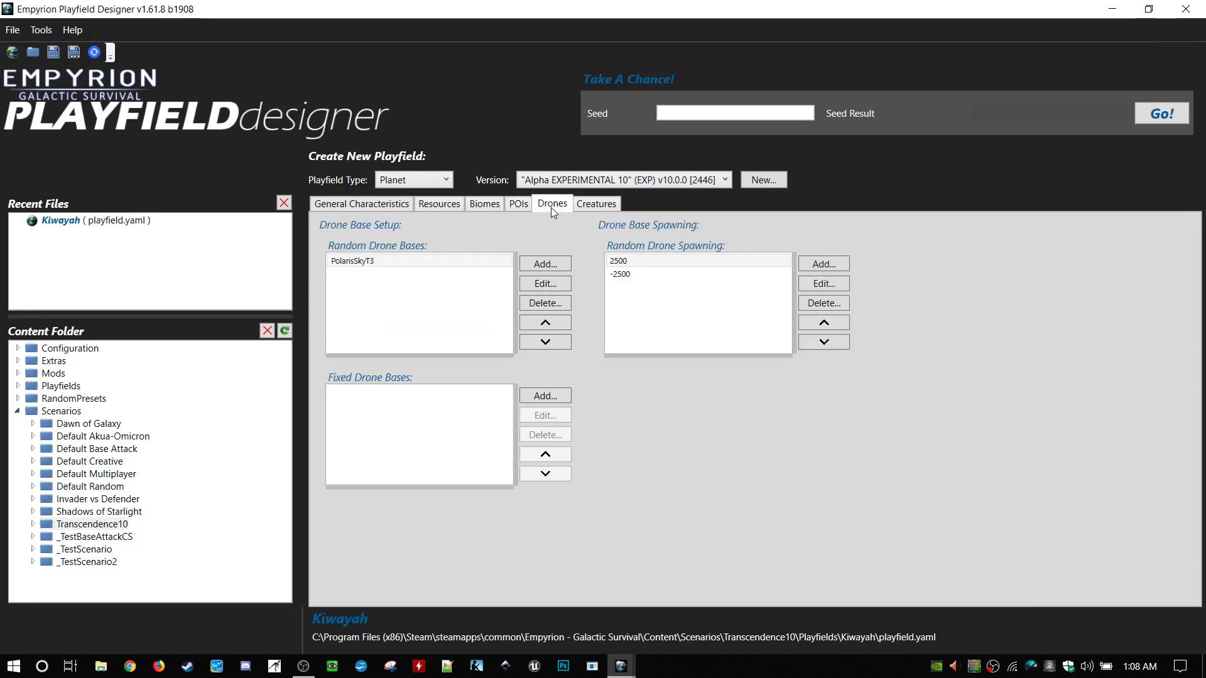
{"action": "double_click", "coordinate": [480, 261]}
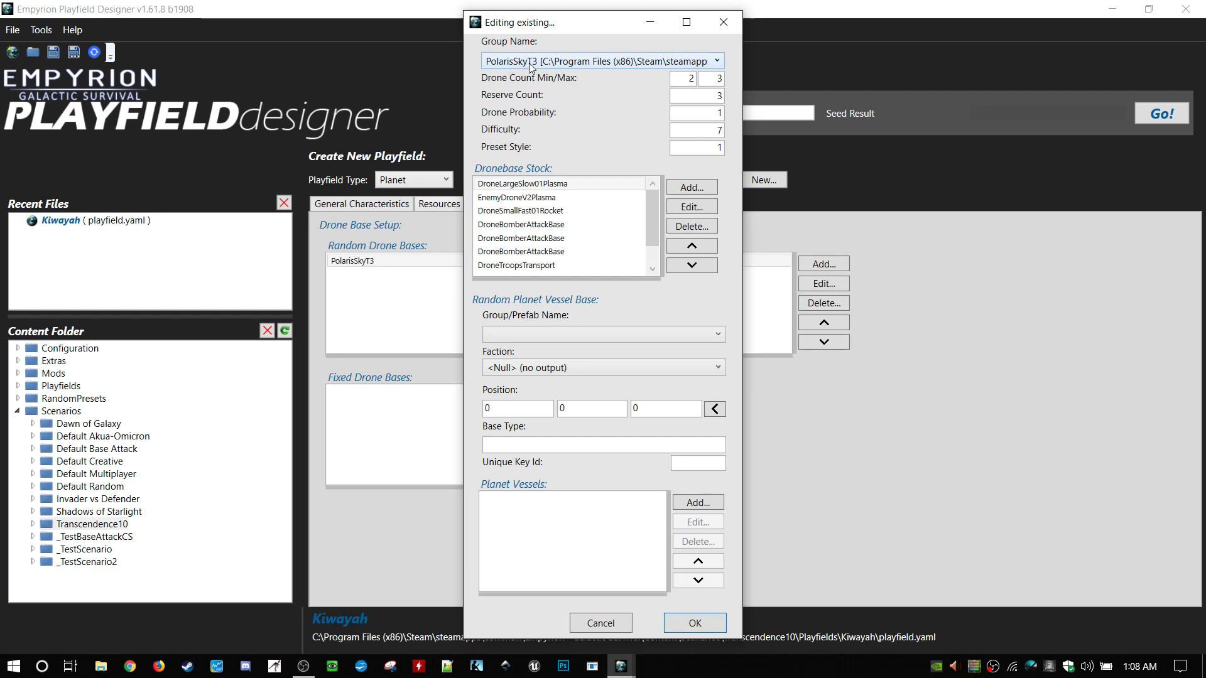
{"action": "left_click", "coordinate": [600, 623]}
- Check the Dronebase Setup Name in the PolarisSkyT3 random POI and leave the POI without changes
{"action": "left_click", "coordinate": [363, 206]}
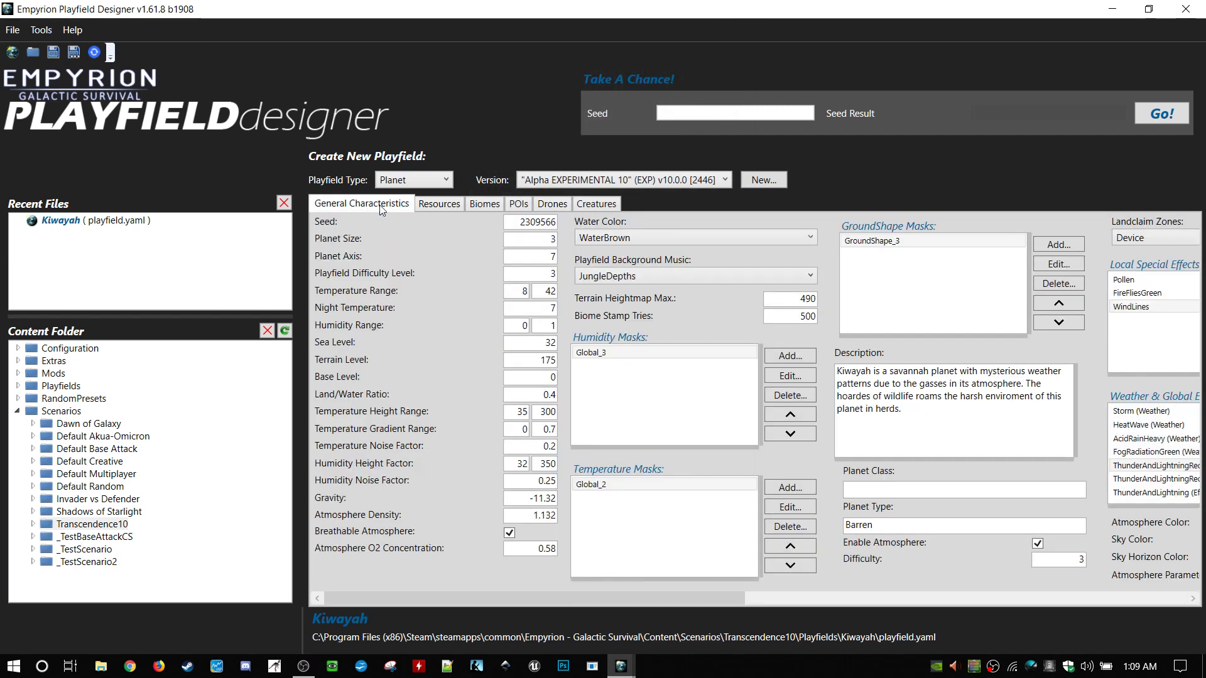
{"action": "left_click", "coordinate": [516, 205]}
{"action": "scroll", "coordinate": [478, 314], "scroll_direction": "up", "scroll_amount": 3}
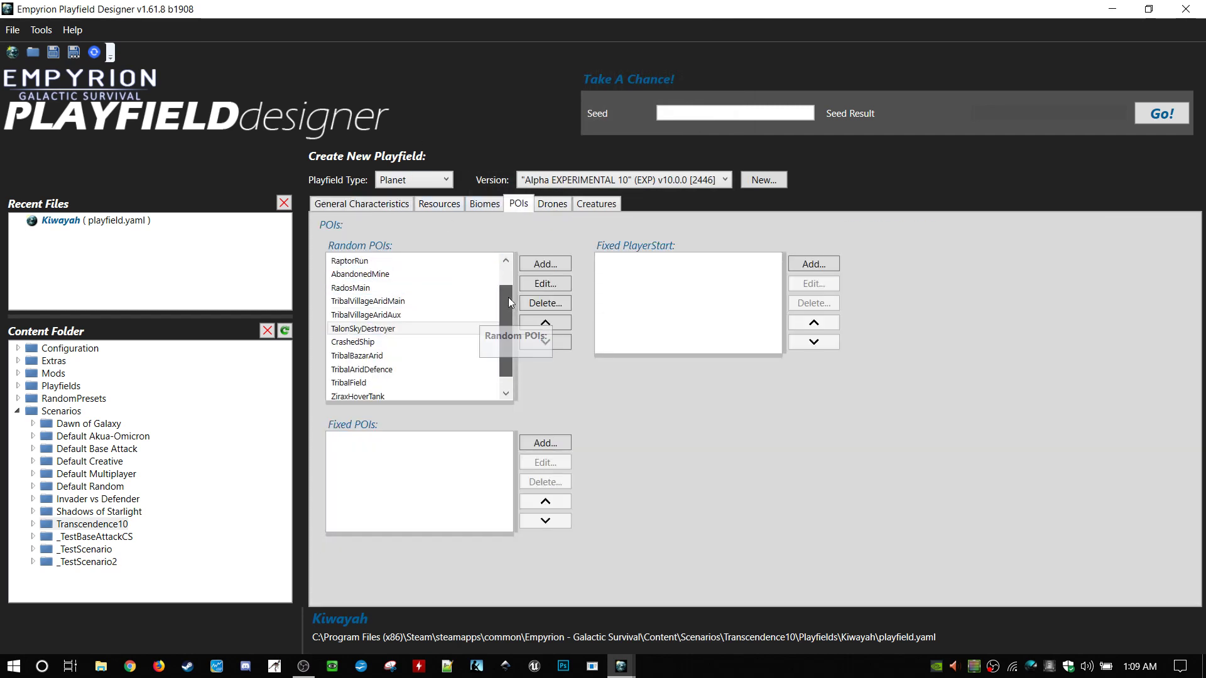
{"action": "double_click", "coordinate": [450, 263]}
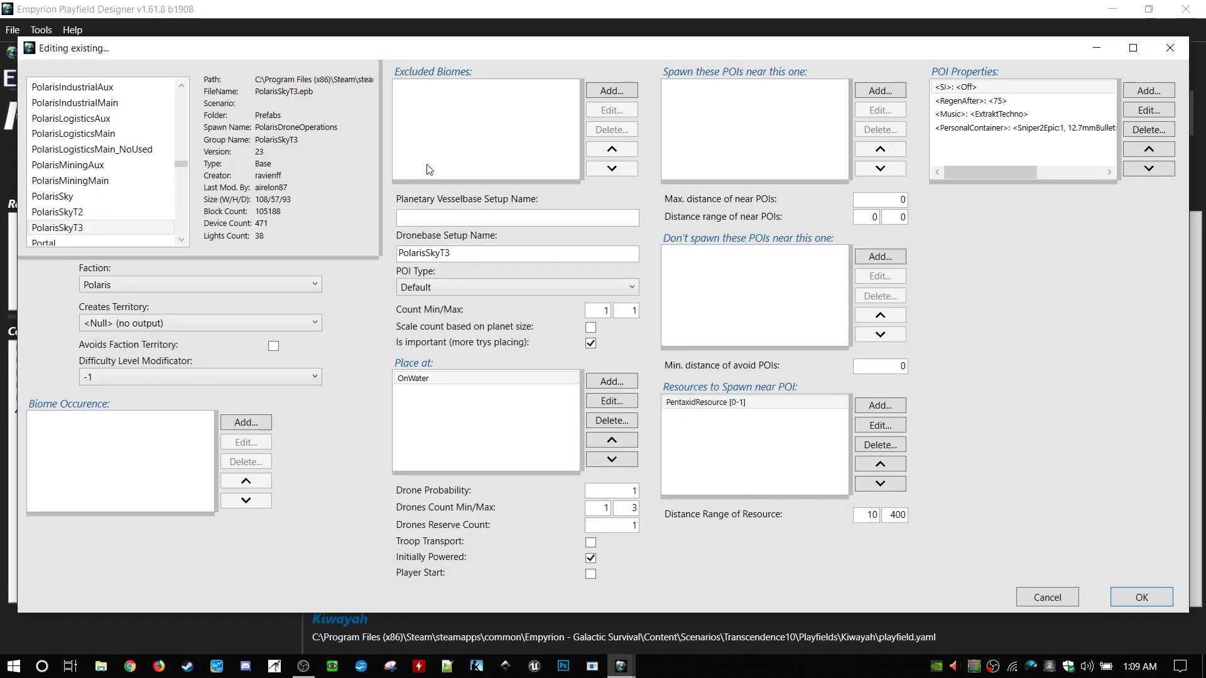
{"action": "double_click", "coordinate": [492, 252]}
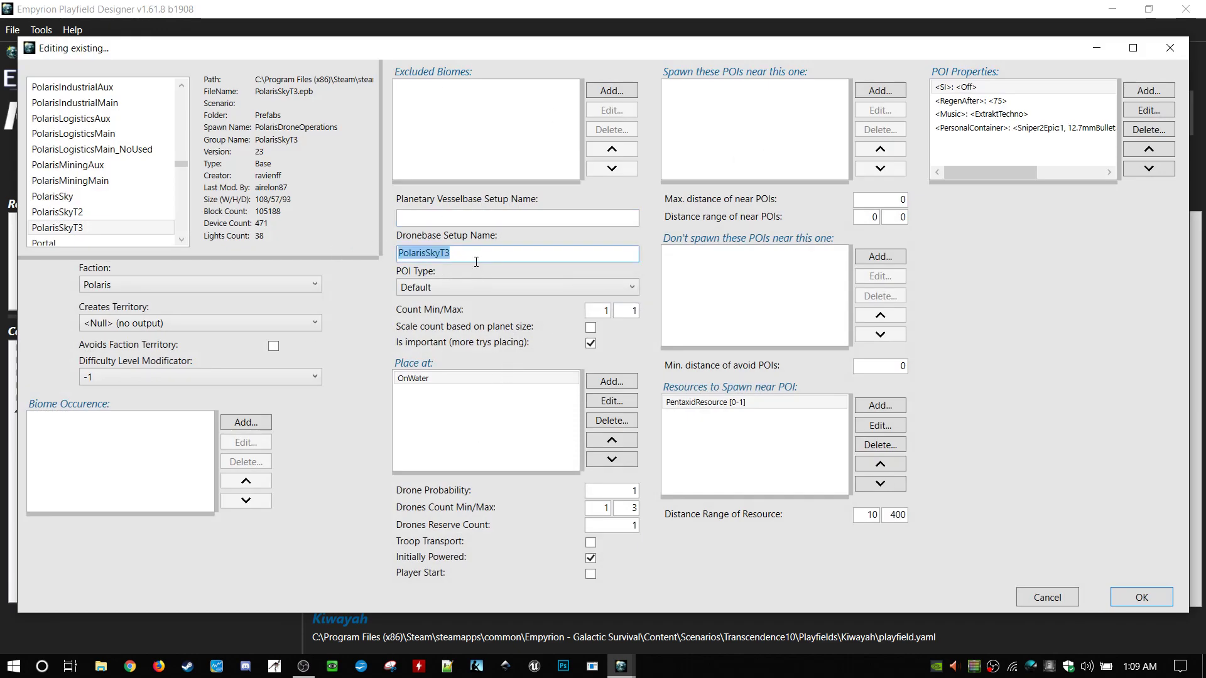
{"action": "left_click", "coordinate": [493, 252]}
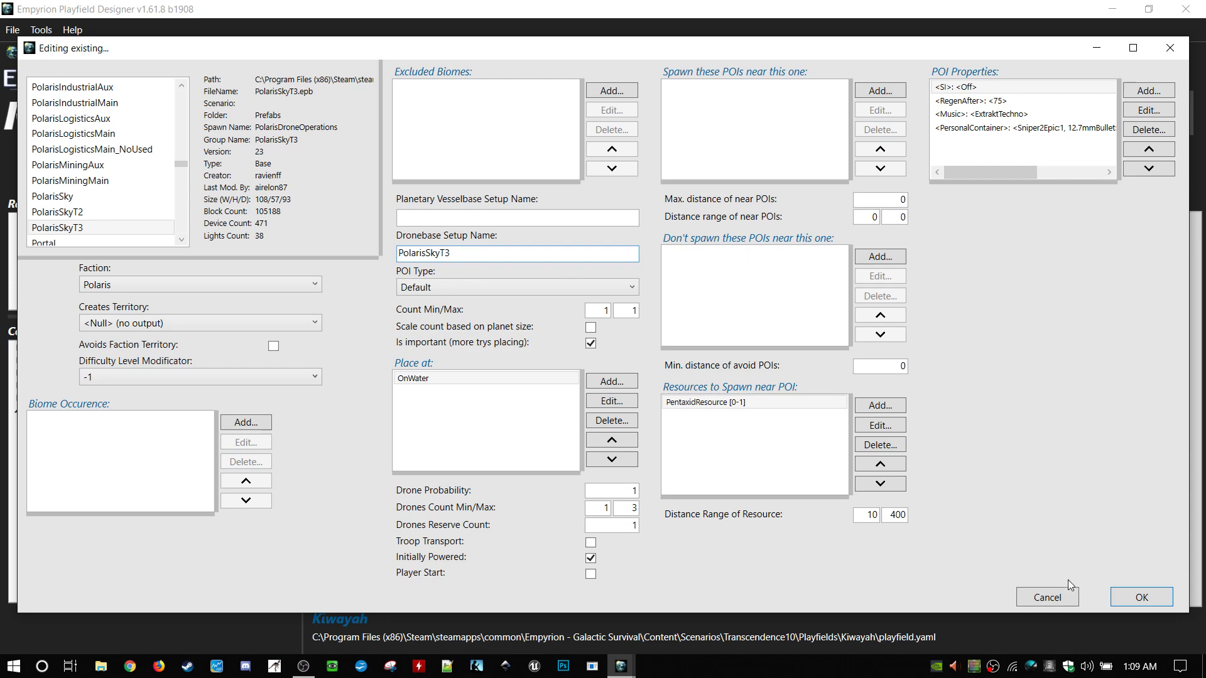
{"action": "left_click", "coordinate": [1046, 597]}
- Reopen the PolarisSkyT3 random drone base and browse the available group names and planet vessel base prefabs without choosing any
{"action": "left_click", "coordinate": [541, 209]}
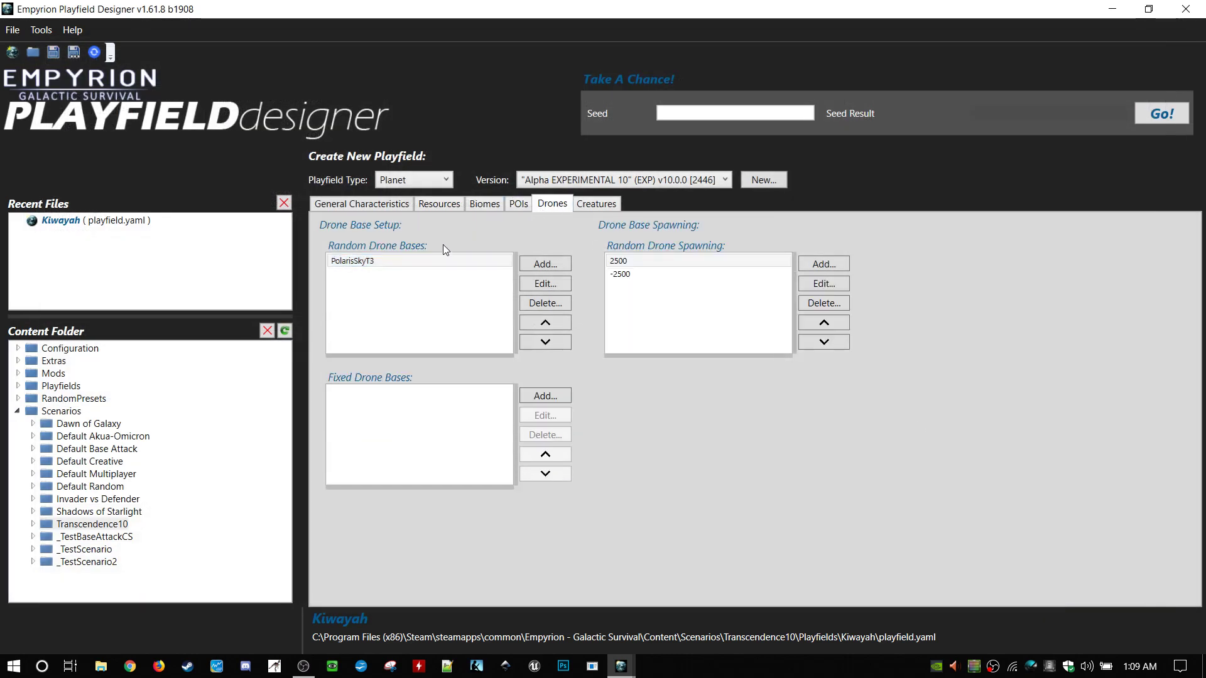
{"action": "double_click", "coordinate": [444, 261]}
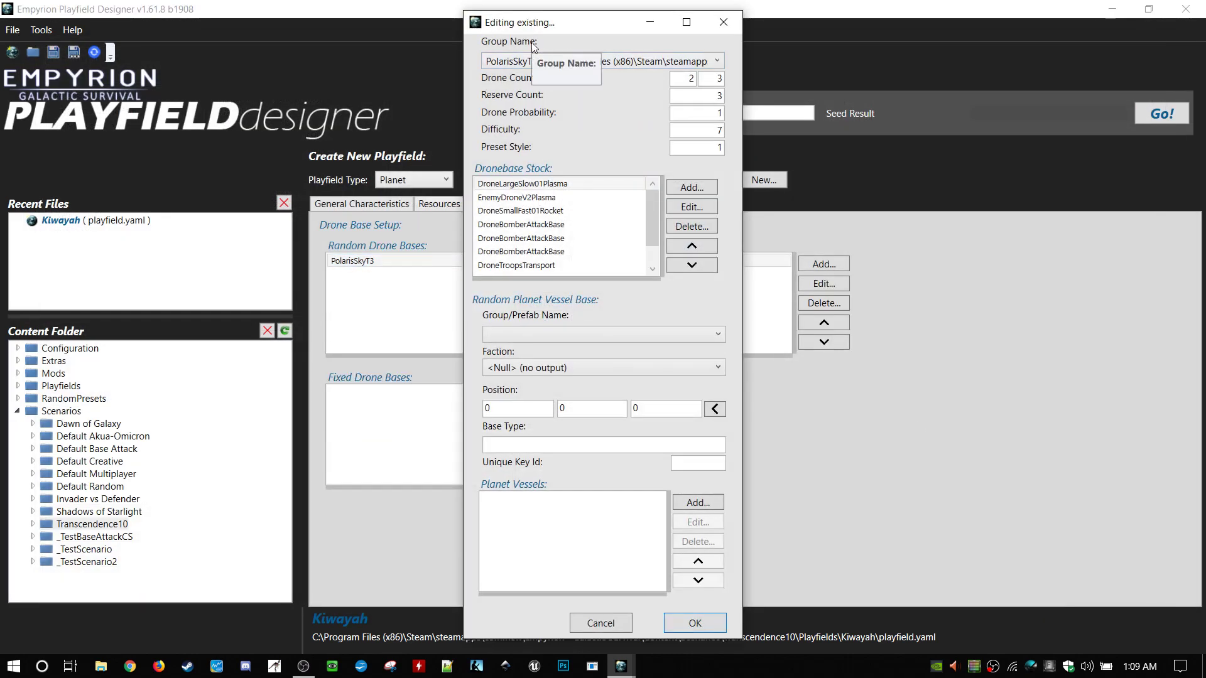
{"action": "left_click", "coordinate": [717, 62]}
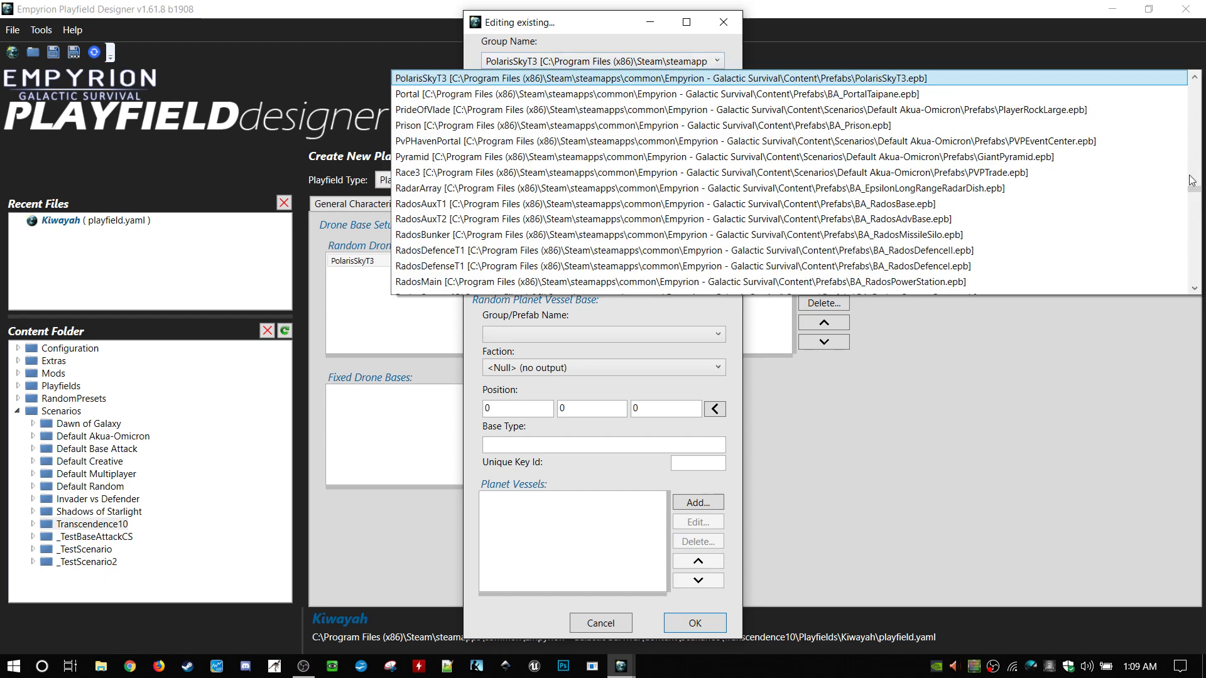
{"action": "left_click_drag", "start_coordinate": [1193, 189], "coordinate": [1195, 290]}
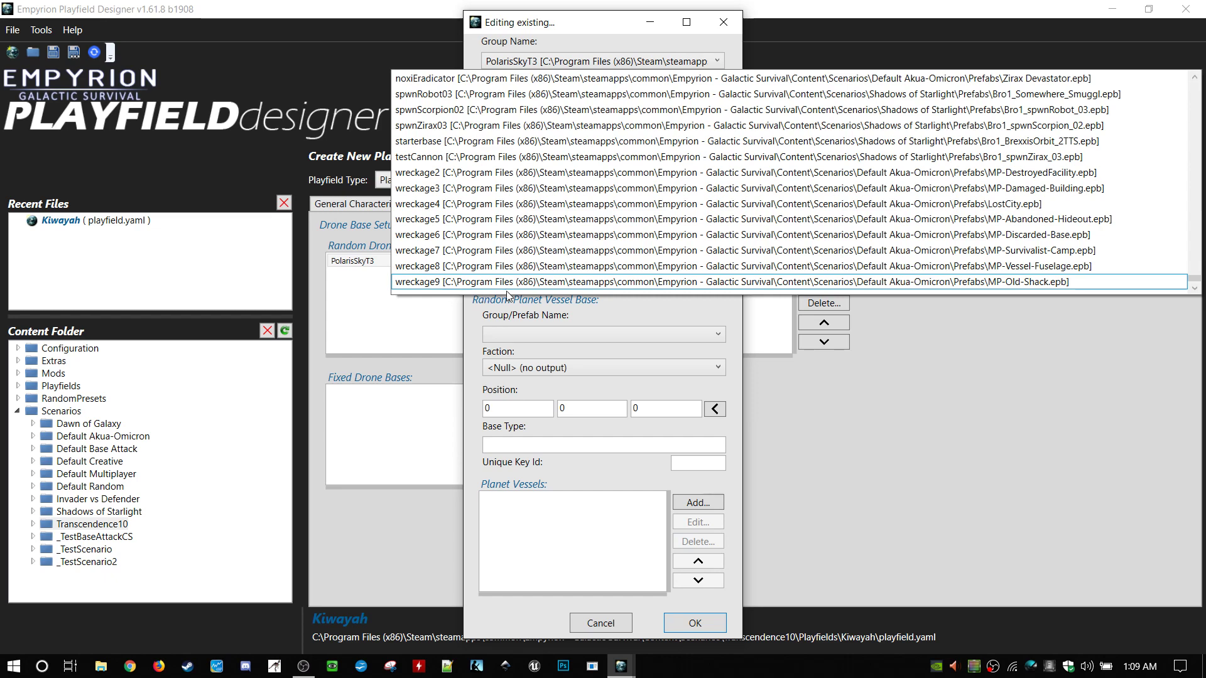
{"action": "left_click", "coordinate": [711, 44]}
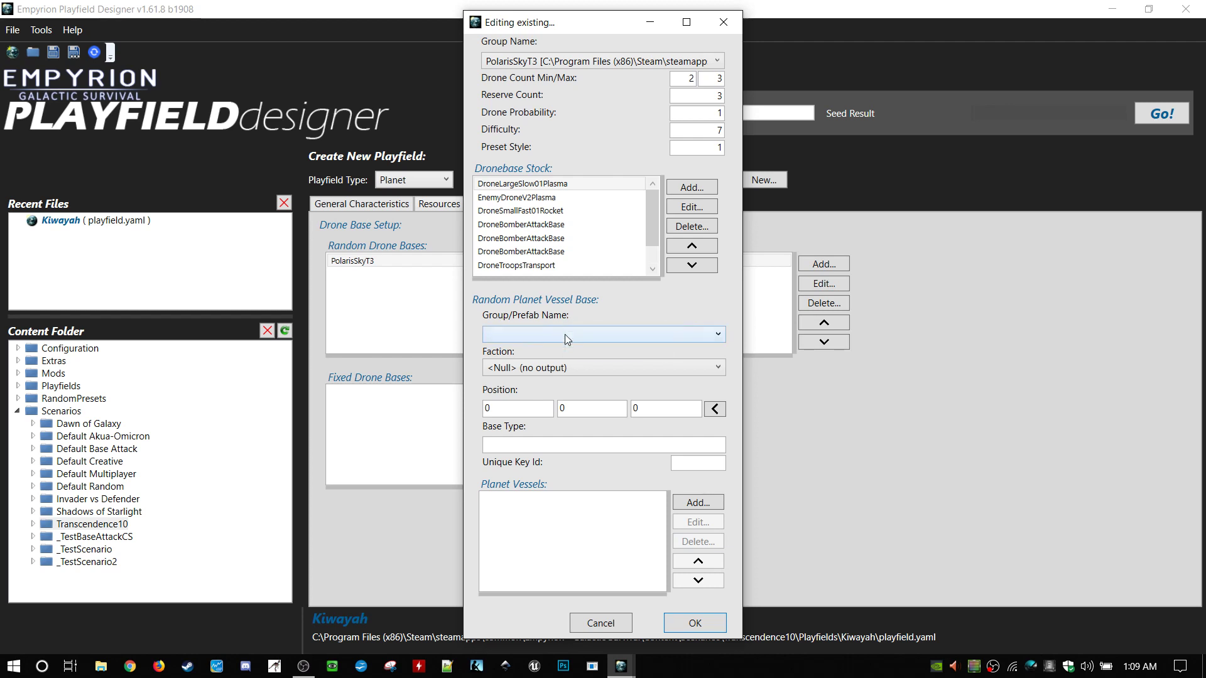
{"action": "left_click", "coordinate": [704, 332]}
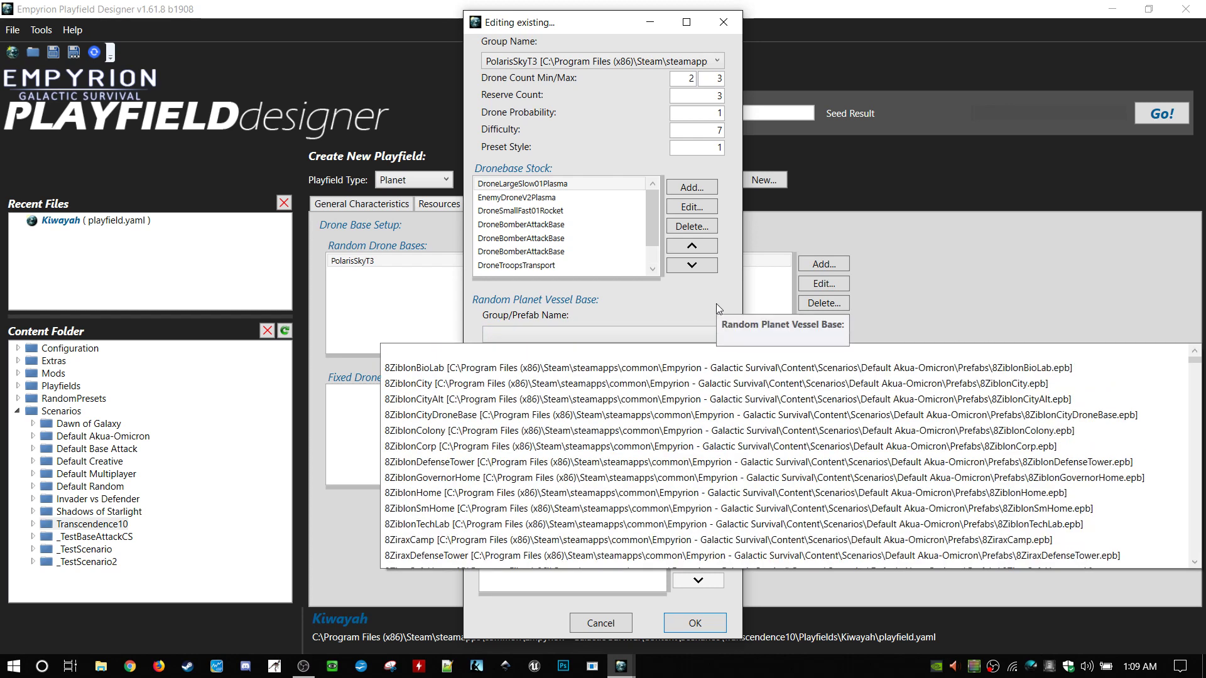
{"action": "left_click", "coordinate": [716, 303]}
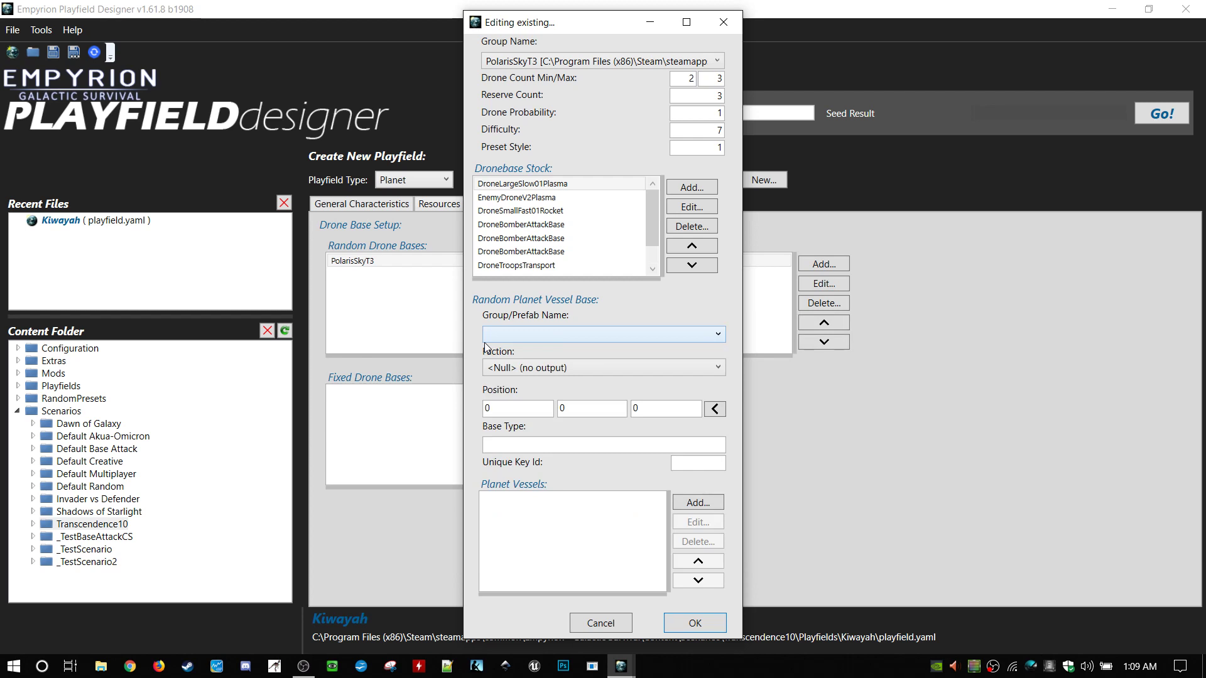
- Enter PlanetVesselBase as the base type of the drone base's random planet vessel base
{"action": "left_click", "coordinate": [574, 447]}
{"action": "type", "text": "Planet"}
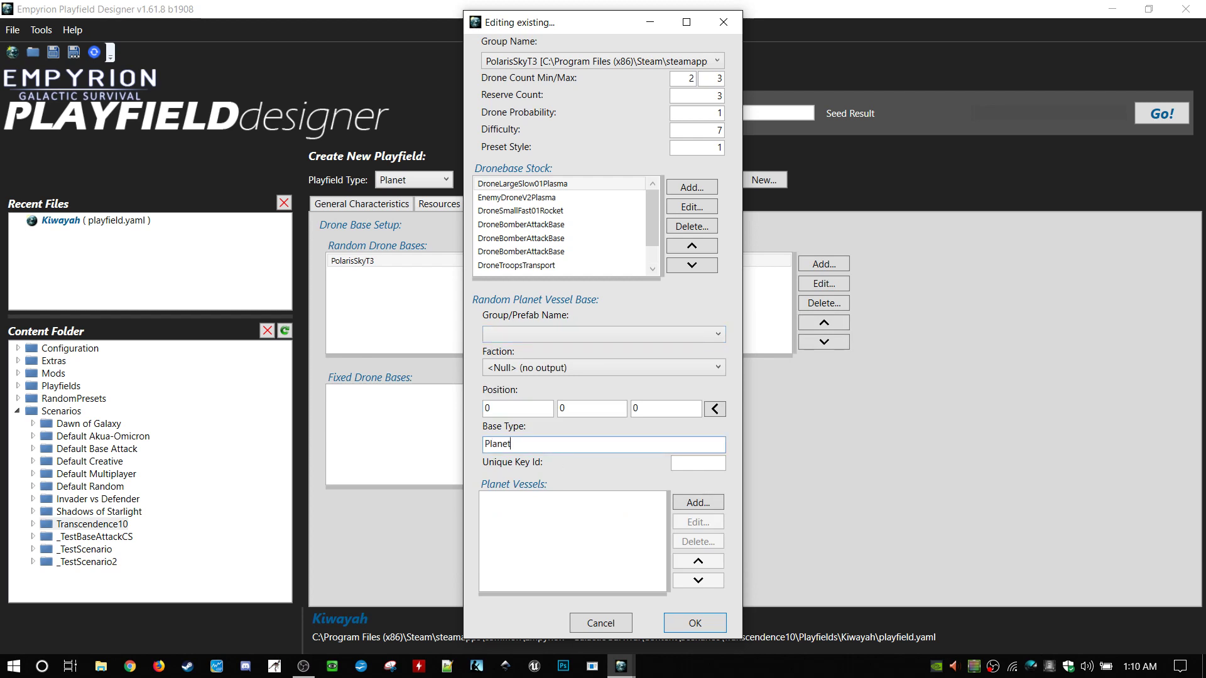
{"action": "type", "text": "VesselBase"}
- Choose the PolarisSkyT3 prefab from Content\Prefabs as the random planet vessel base's group/prefab name
{"action": "left_click", "coordinate": [682, 337]}
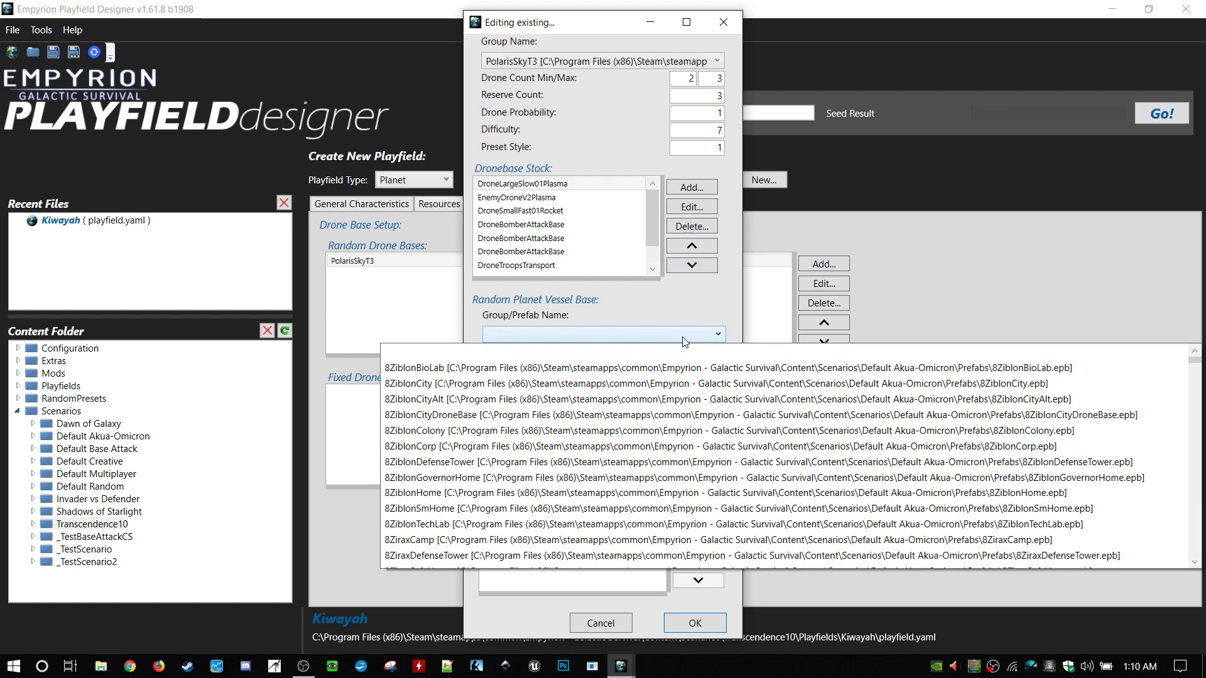
{"action": "left_click", "coordinate": [690, 334]}
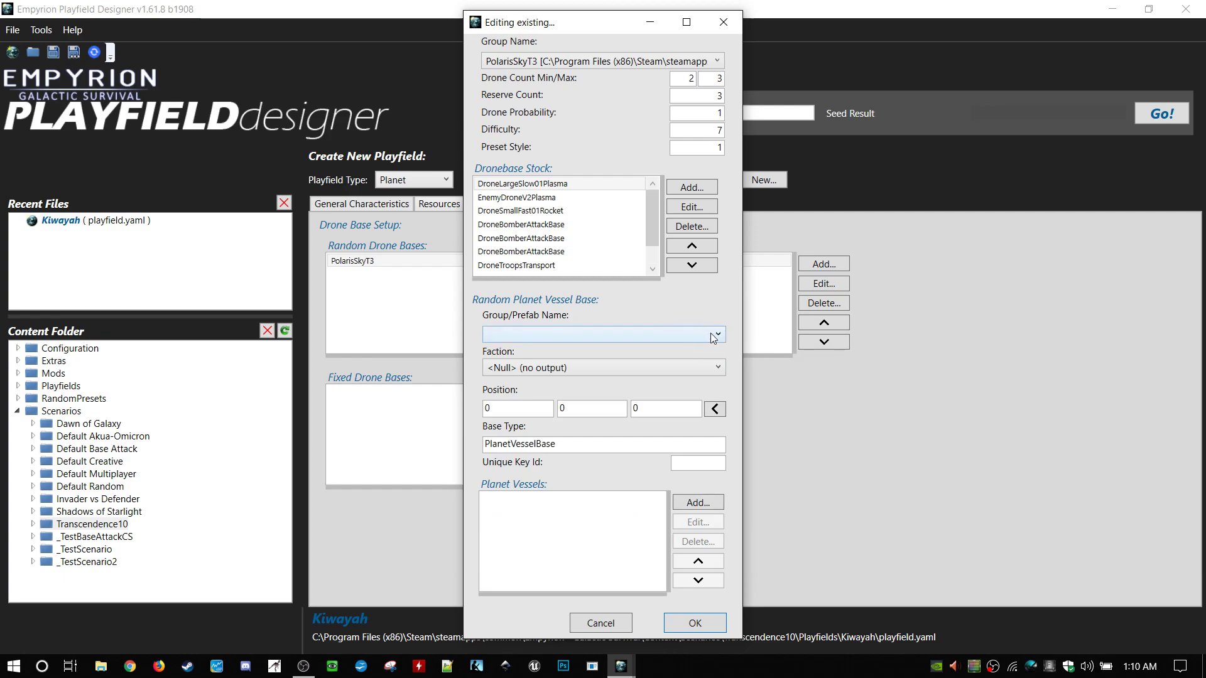
{"action": "left_click", "coordinate": [691, 334]}
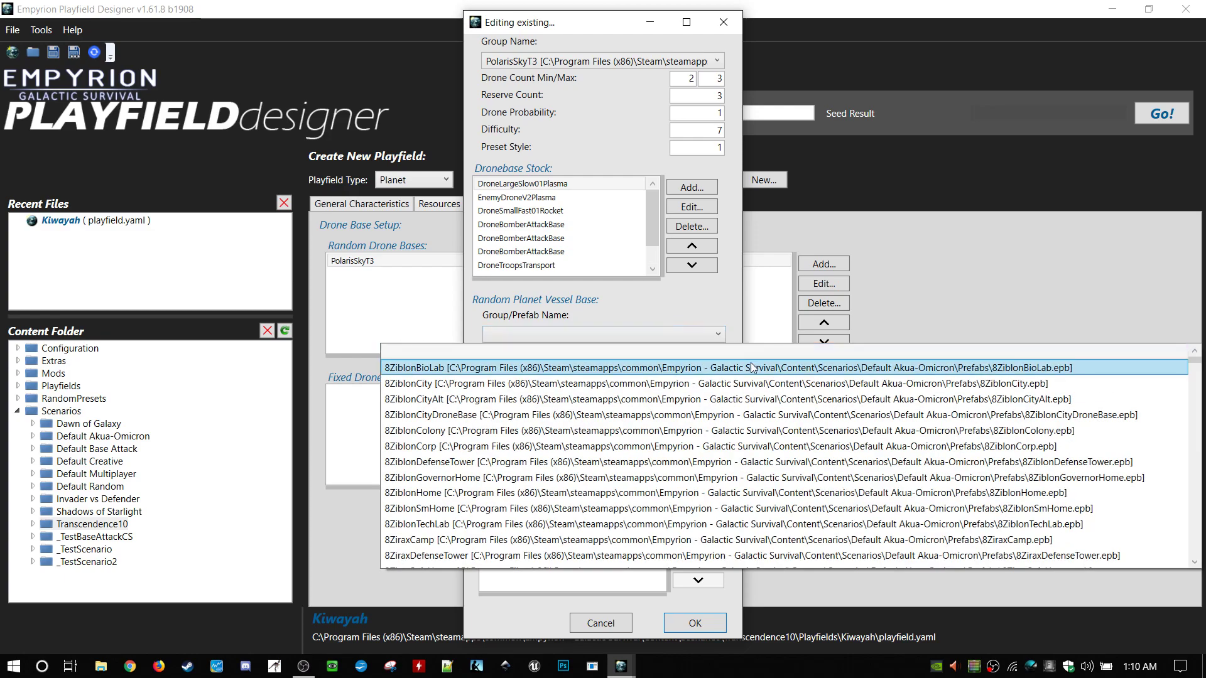
{"action": "scroll", "coordinate": [751, 368], "scroll_direction": "down", "scroll_amount": 10}
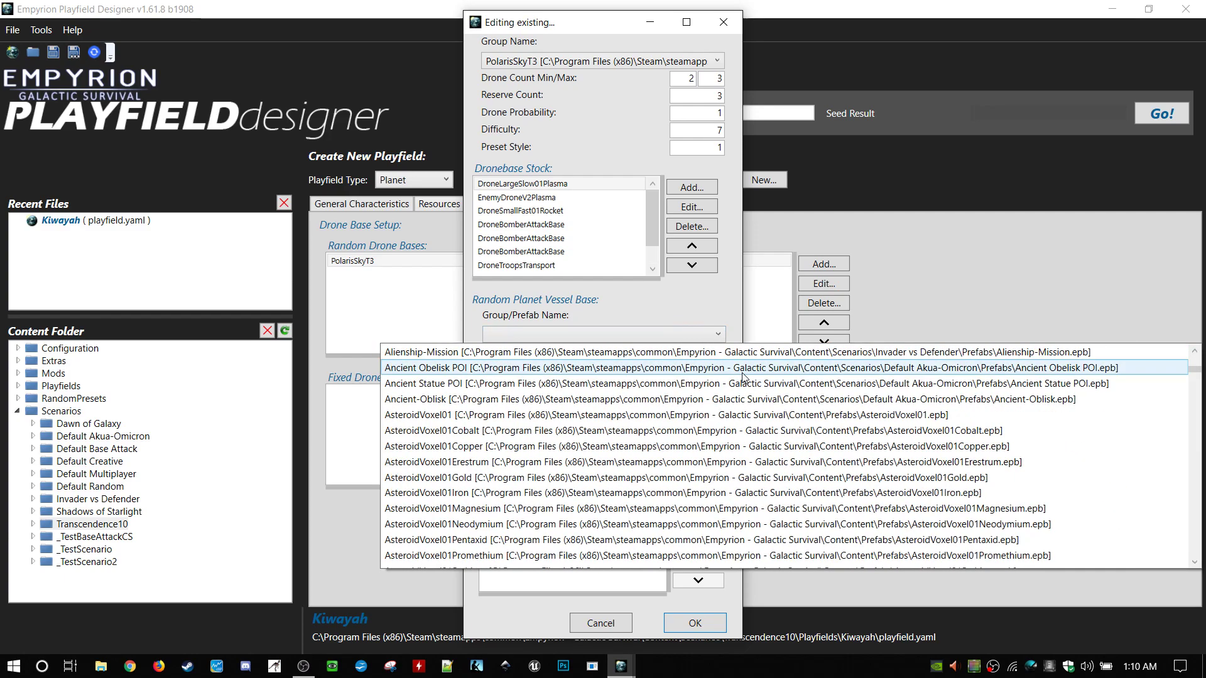
{"action": "scroll", "coordinate": [741, 380], "scroll_direction": "down", "scroll_amount": 10}
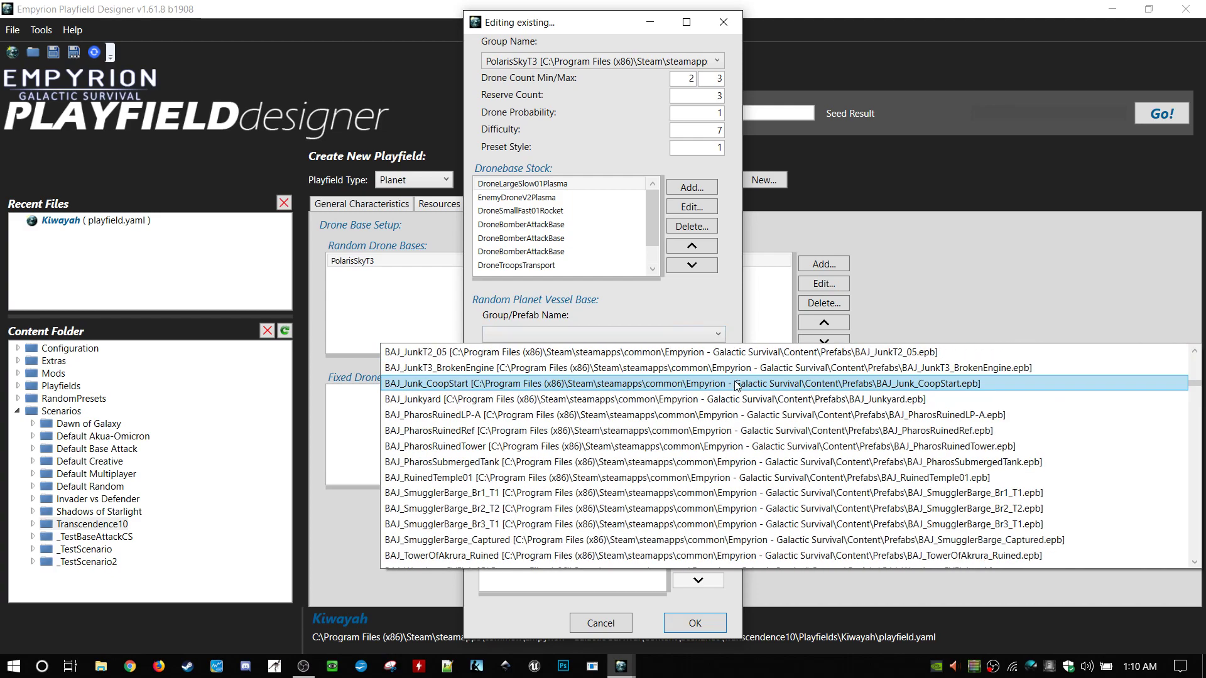
{"action": "scroll", "coordinate": [735, 386], "scroll_direction": "up", "scroll_amount": 20}
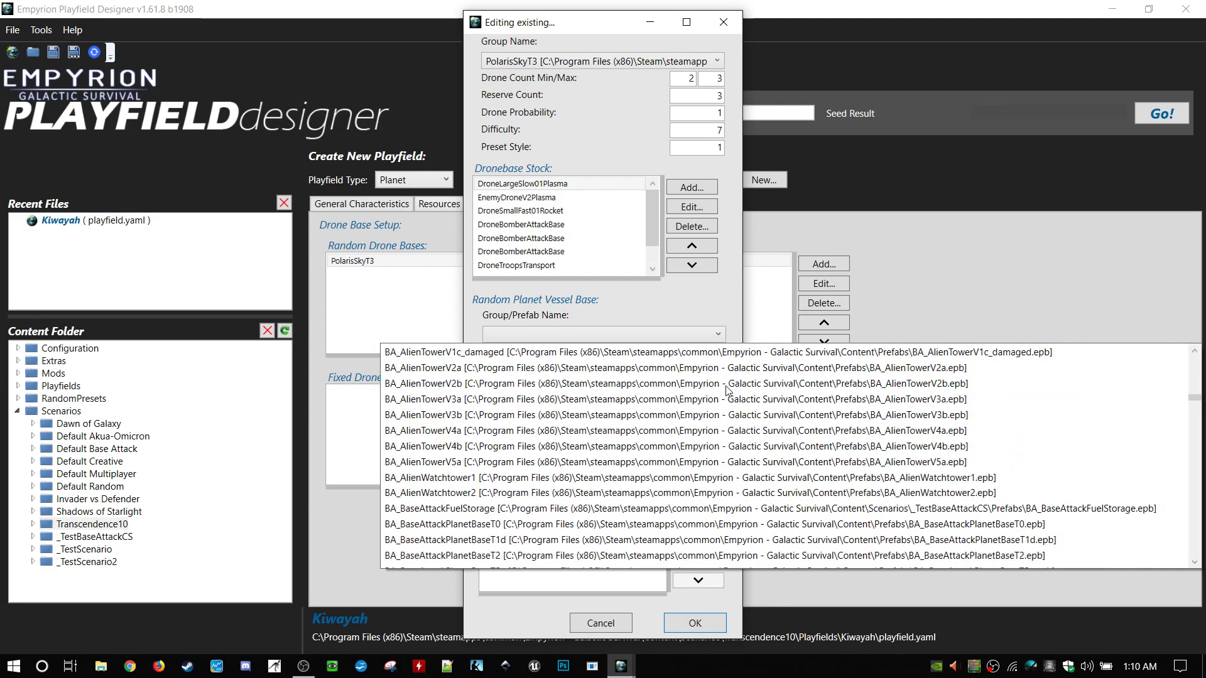
{"action": "scroll", "coordinate": [727, 390], "scroll_direction": "down", "scroll_amount": 10}
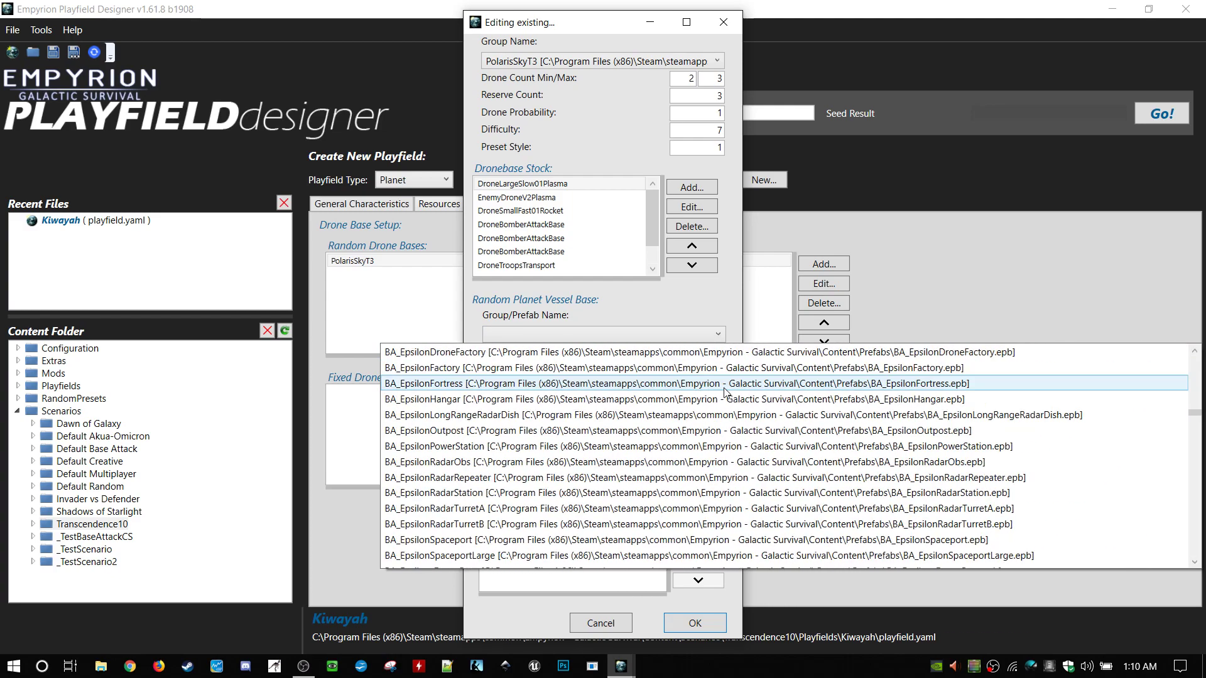
{"action": "scroll", "coordinate": [724, 388], "scroll_direction": "down", "scroll_amount": 8}
{"action": "left_click_drag", "start_coordinate": [1194, 422], "coordinate": [1196, 516]}
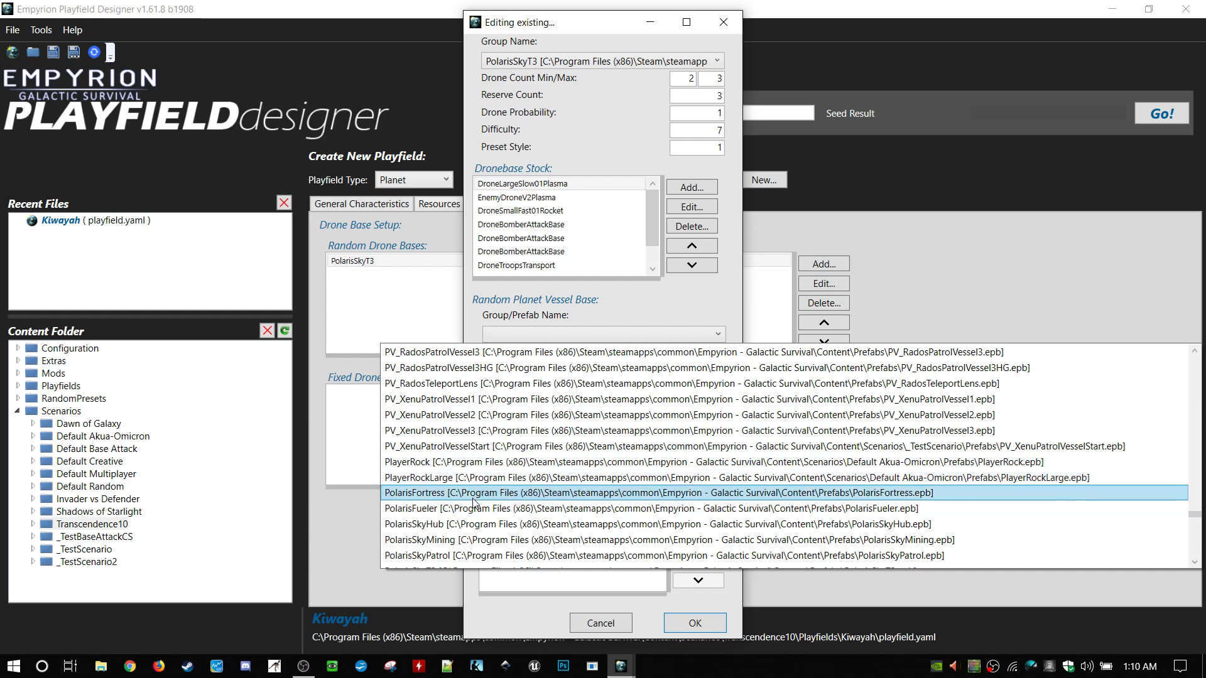
{"action": "scroll", "coordinate": [465, 512], "scroll_direction": "down", "scroll_amount": 1}
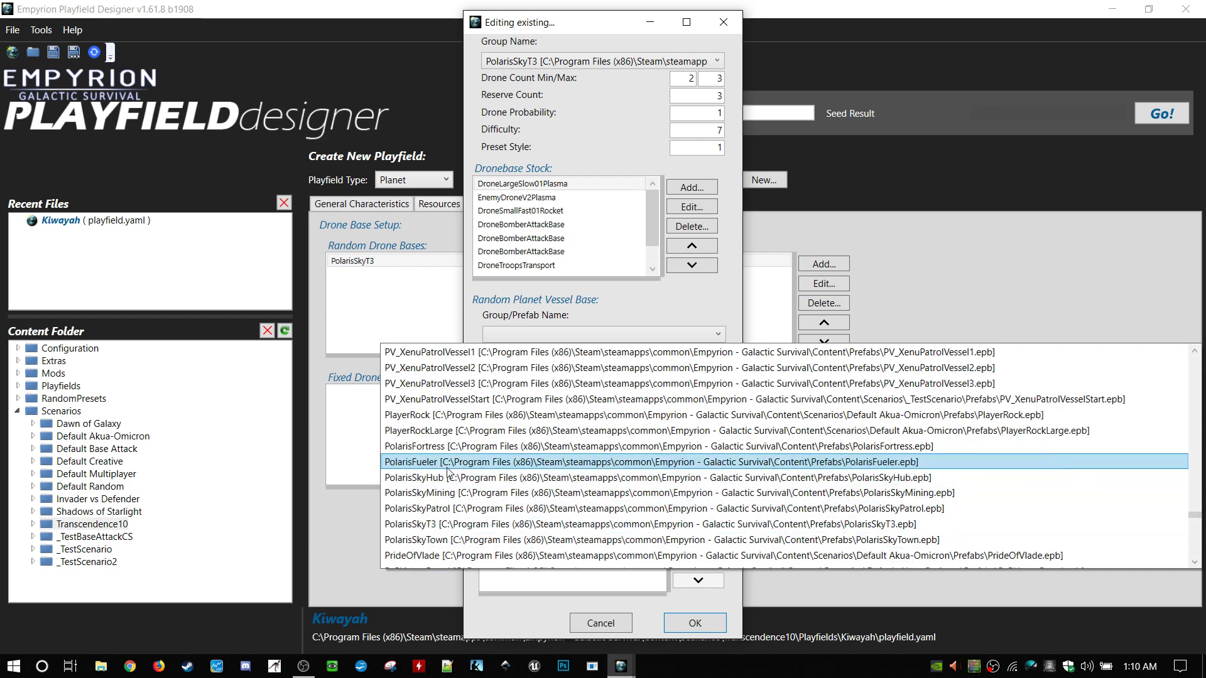
{"action": "left_click", "coordinate": [447, 525]}
- Set the planet vessel base's second position coordinate to 102, its unique key ID to 0 and its faction to Polaris
{"action": "left_click", "coordinate": [574, 408]}
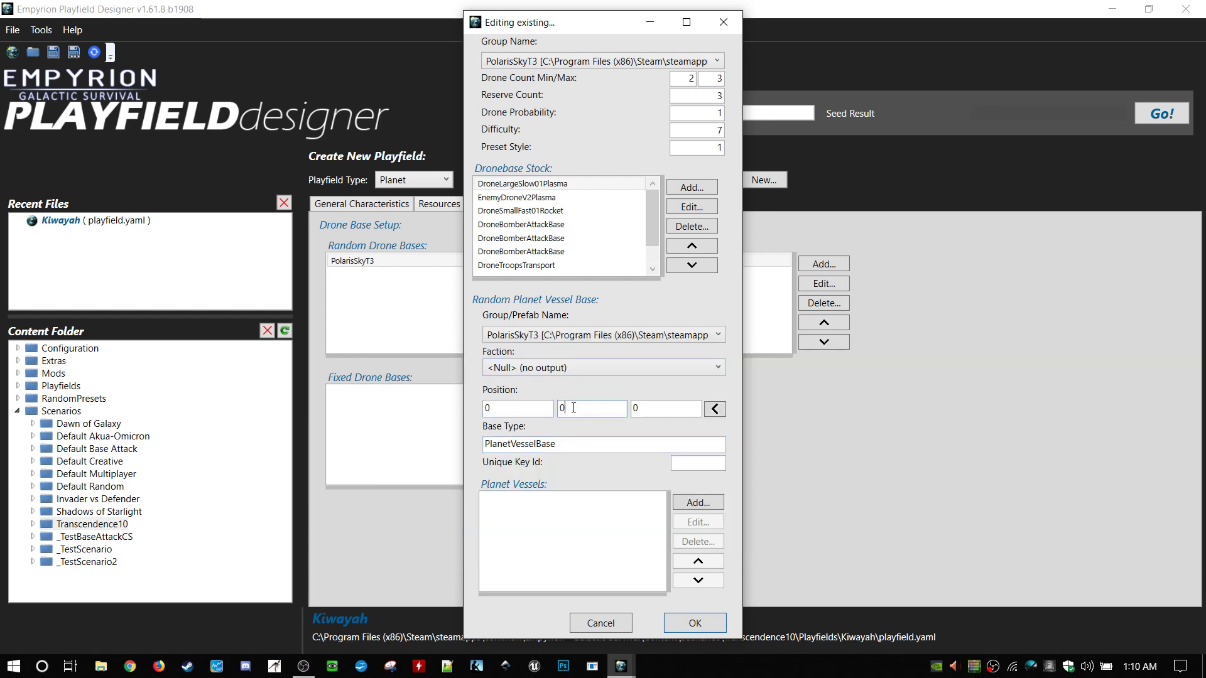
{"action": "key", "text": "BackSpace"}
{"action": "type", "text": "102"}
{"action": "left_click", "coordinate": [704, 466]}
{"action": "type", "text": "0"}
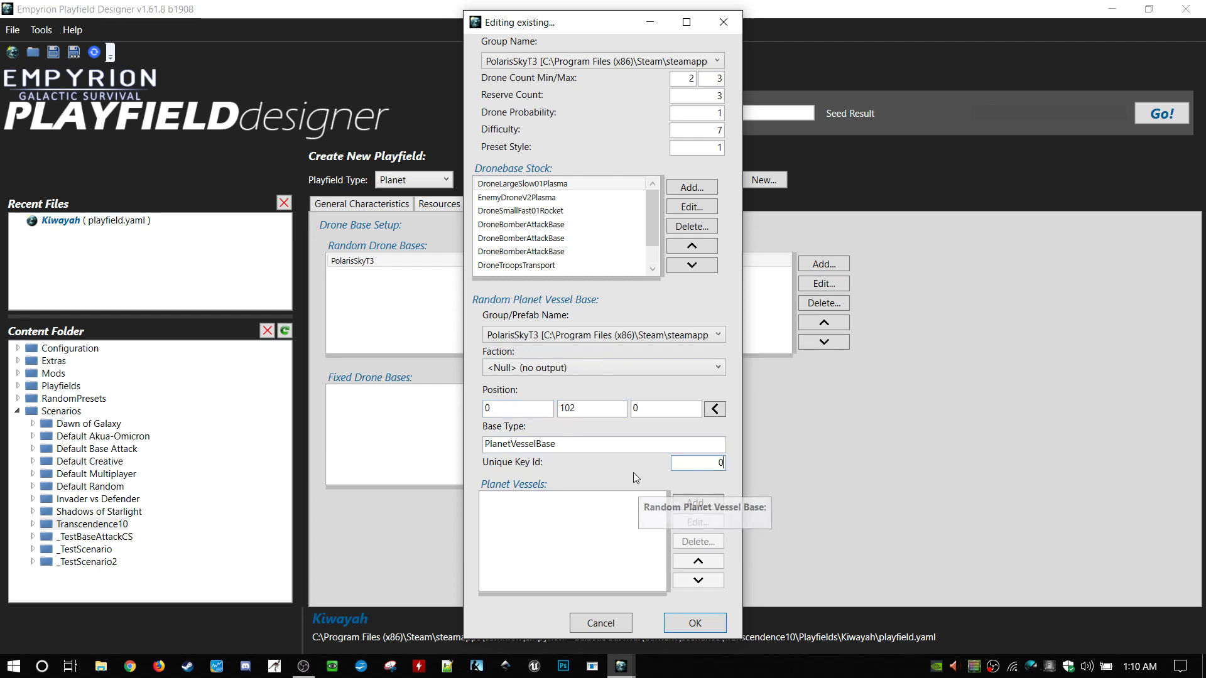
{"action": "left_click", "coordinate": [604, 364]}
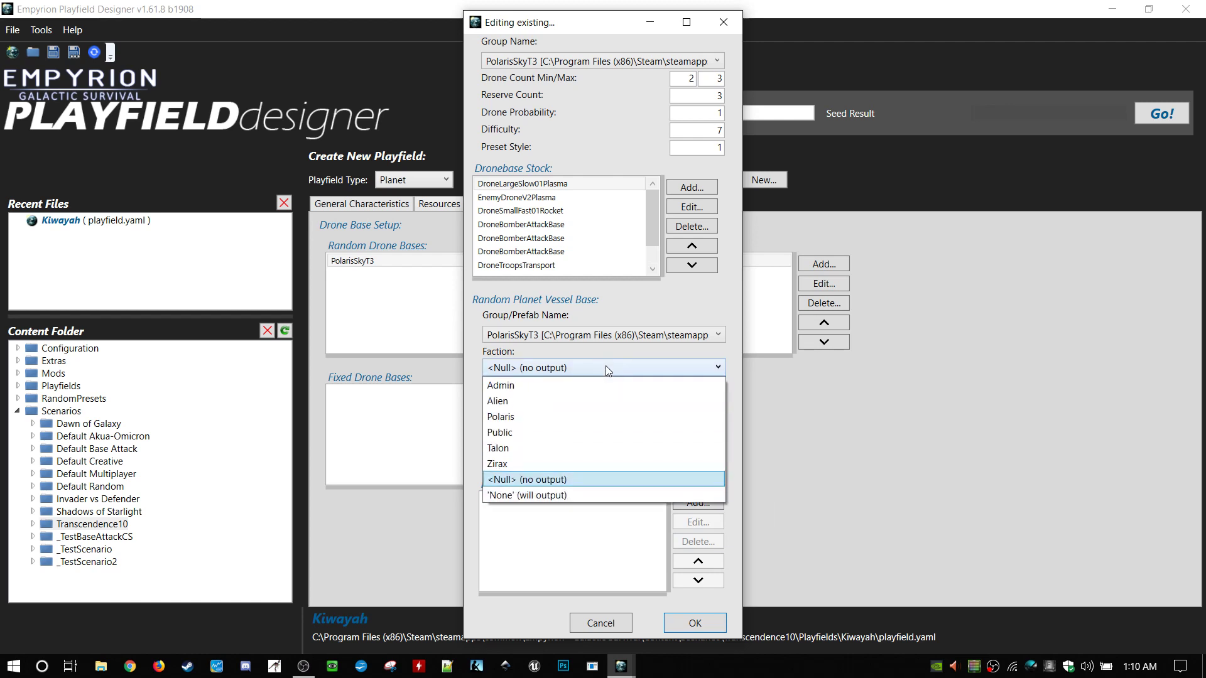
{"action": "left_click", "coordinate": [545, 418]}
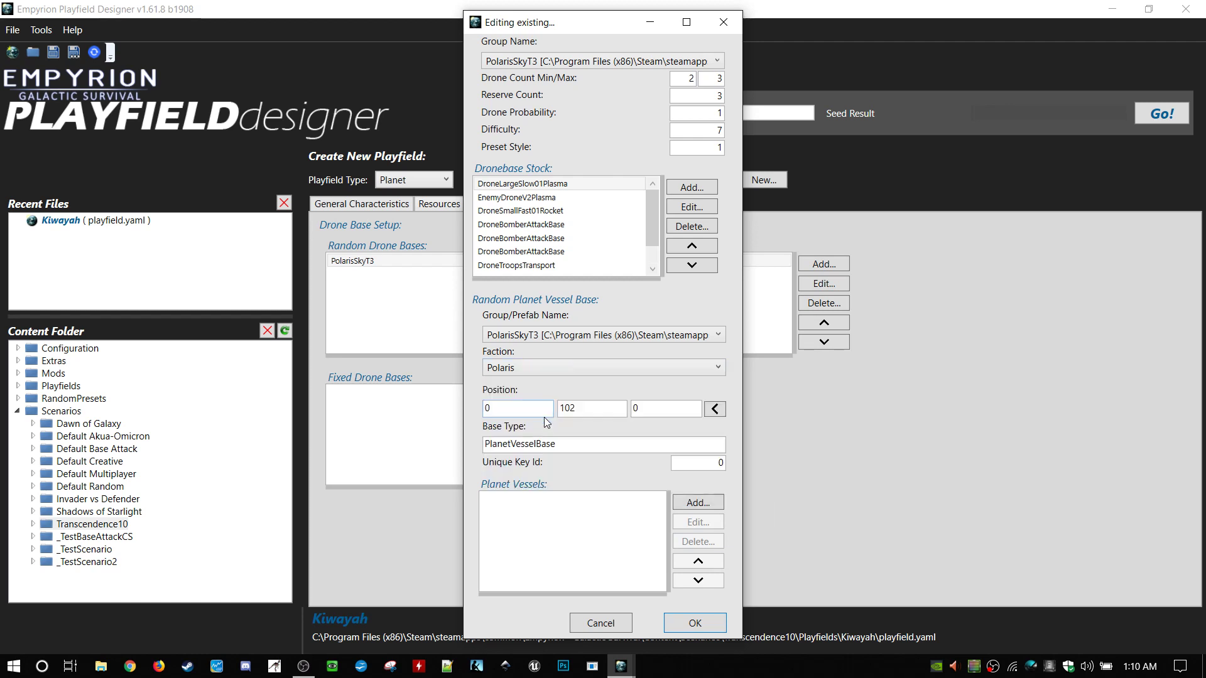
- Start a new planet vessel for the base using the PolarisFueler prefab with the Polaris faction
{"action": "left_click", "coordinate": [698, 503]}
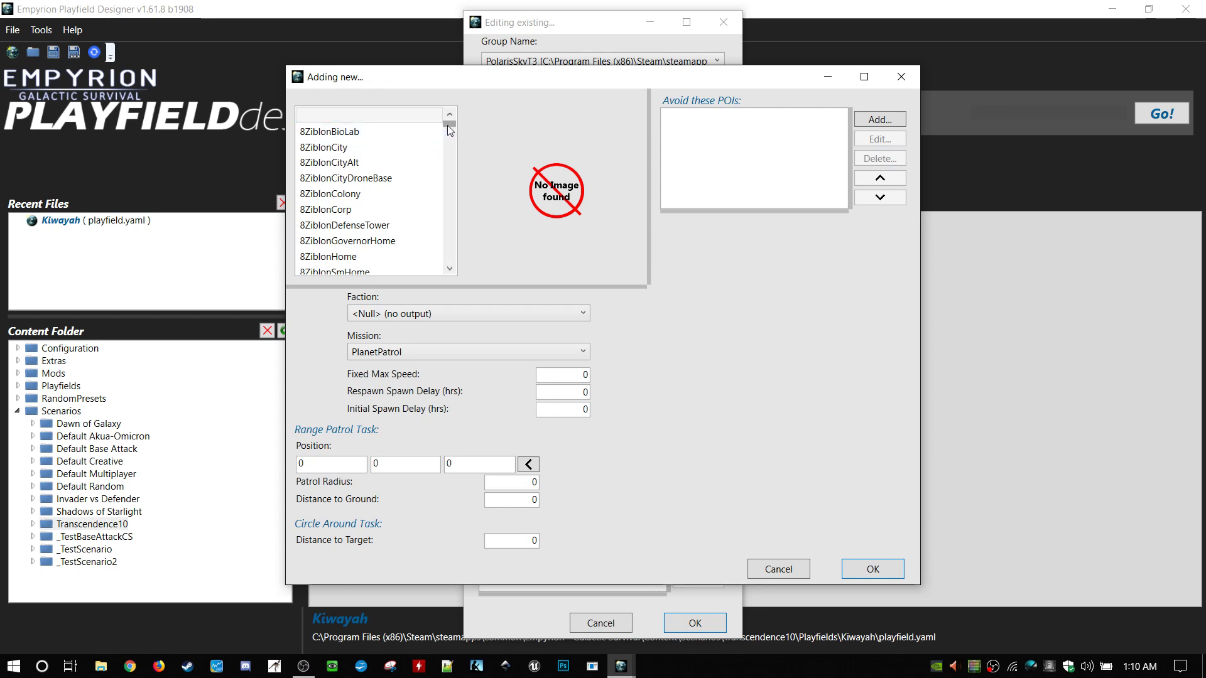
{"action": "left_click_drag", "start_coordinate": [448, 125], "coordinate": [456, 223]}
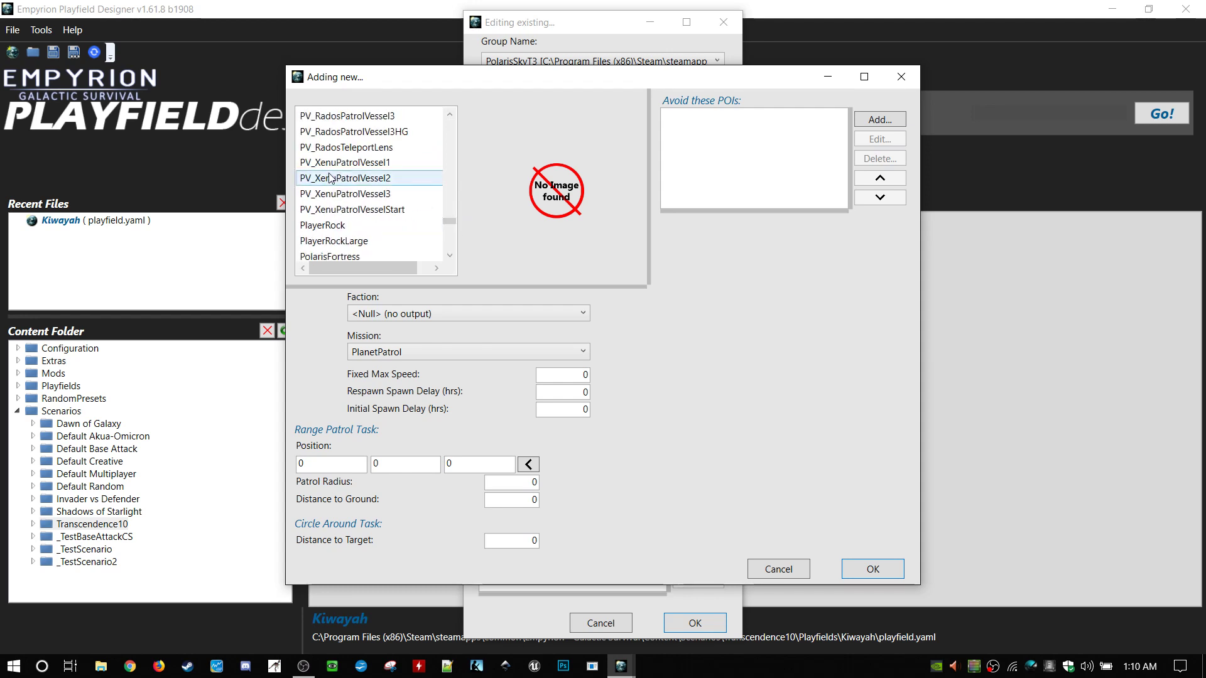
{"action": "scroll", "coordinate": [331, 174], "scroll_direction": "down", "scroll_amount": 2}
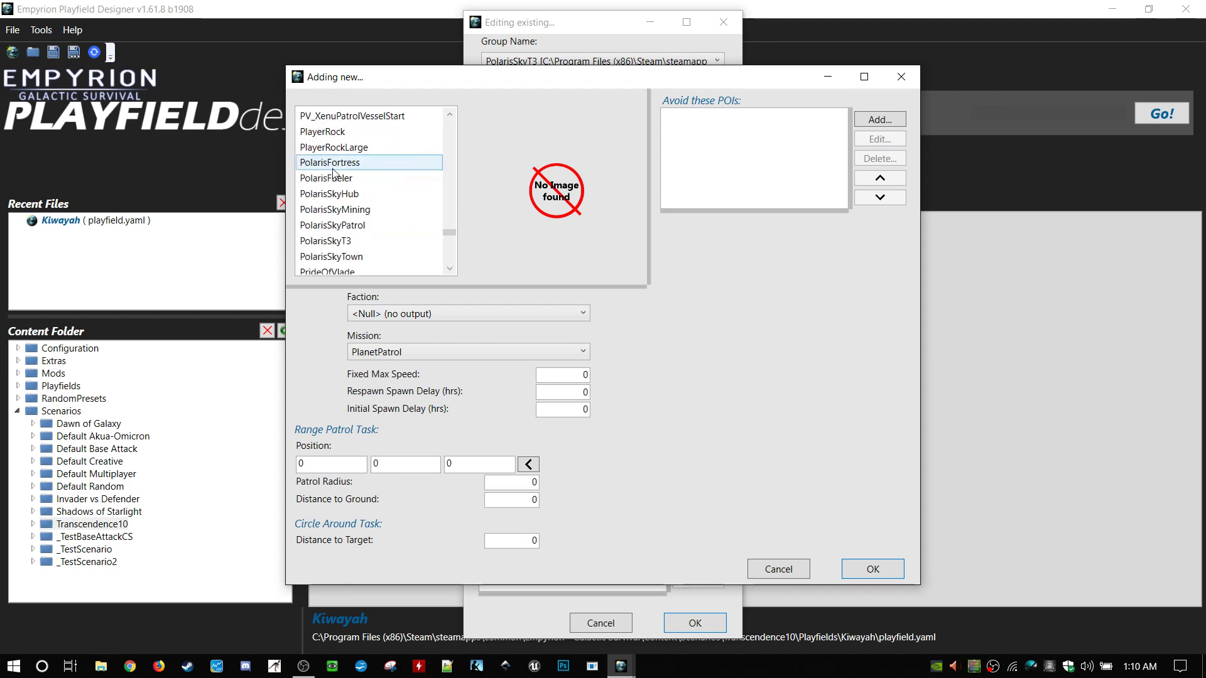
{"action": "left_click", "coordinate": [389, 174]}
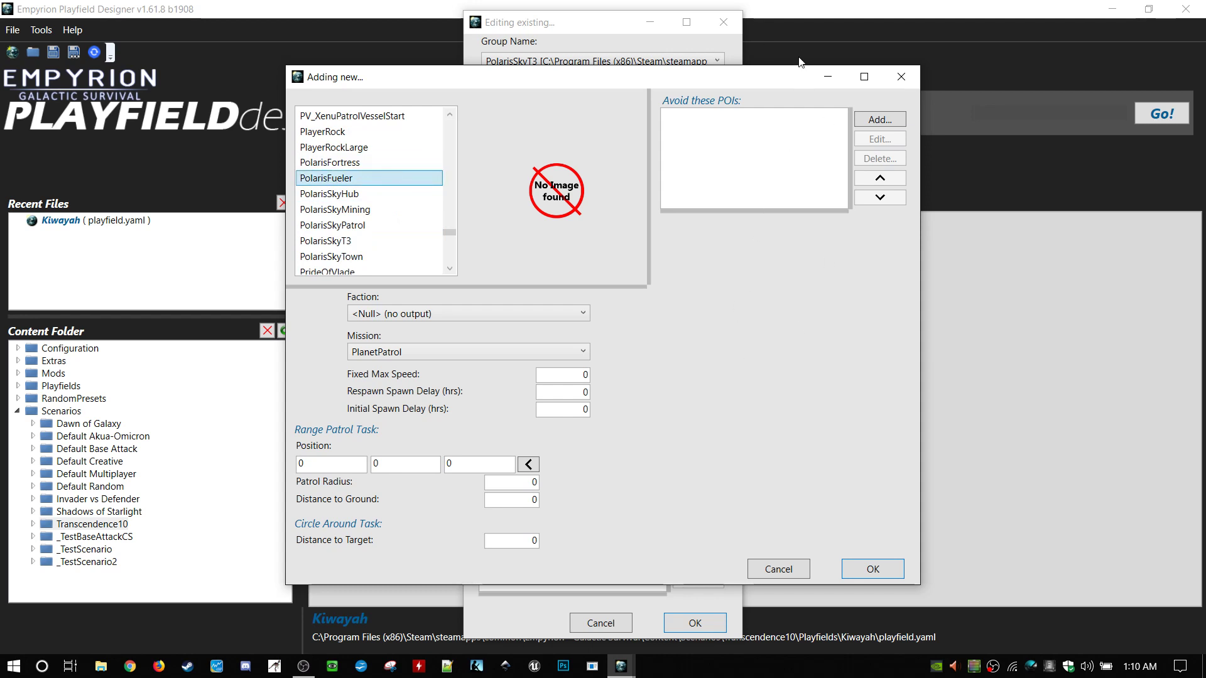
{"action": "left_click", "coordinate": [491, 319]}
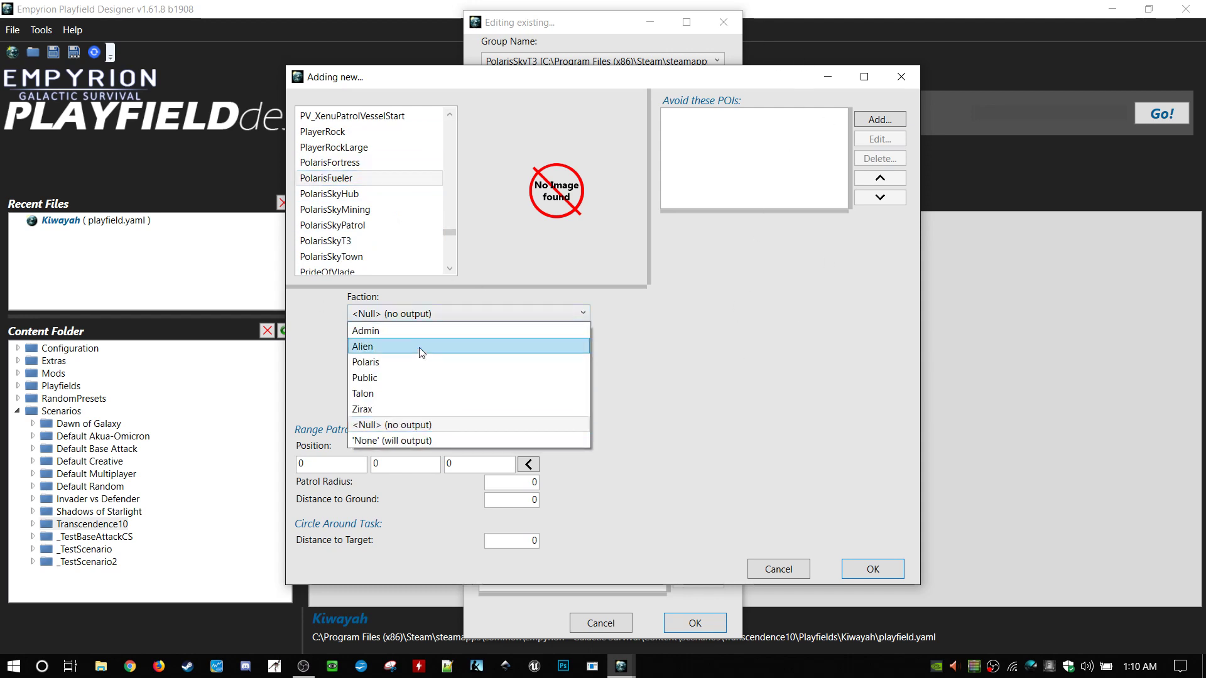
{"action": "left_click", "coordinate": [412, 362]}
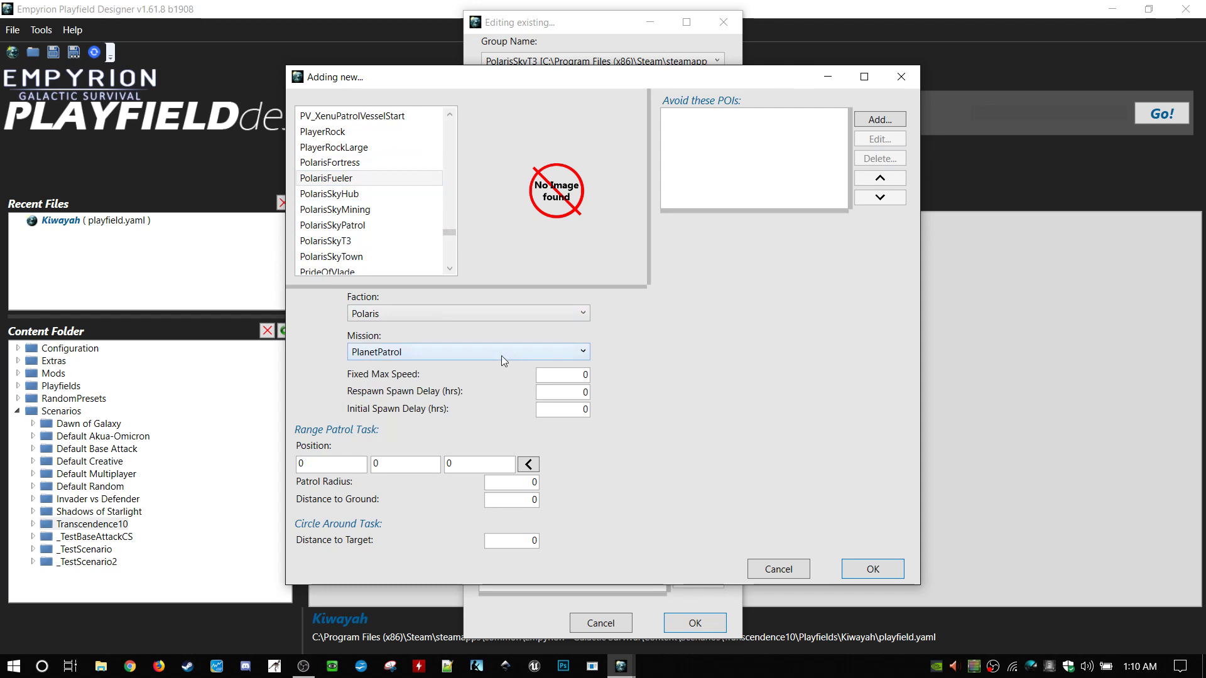
- Give the vessel a fixed max speed of 15, a respawn delay of 2 hours and an initial spawn delay of 1 hour
{"action": "left_click", "coordinate": [576, 375]}
{"action": "type", "text": "15"}
{"action": "key", "text": "Tab"}
{"action": "mouse_move", "coordinate": [385, 396]}
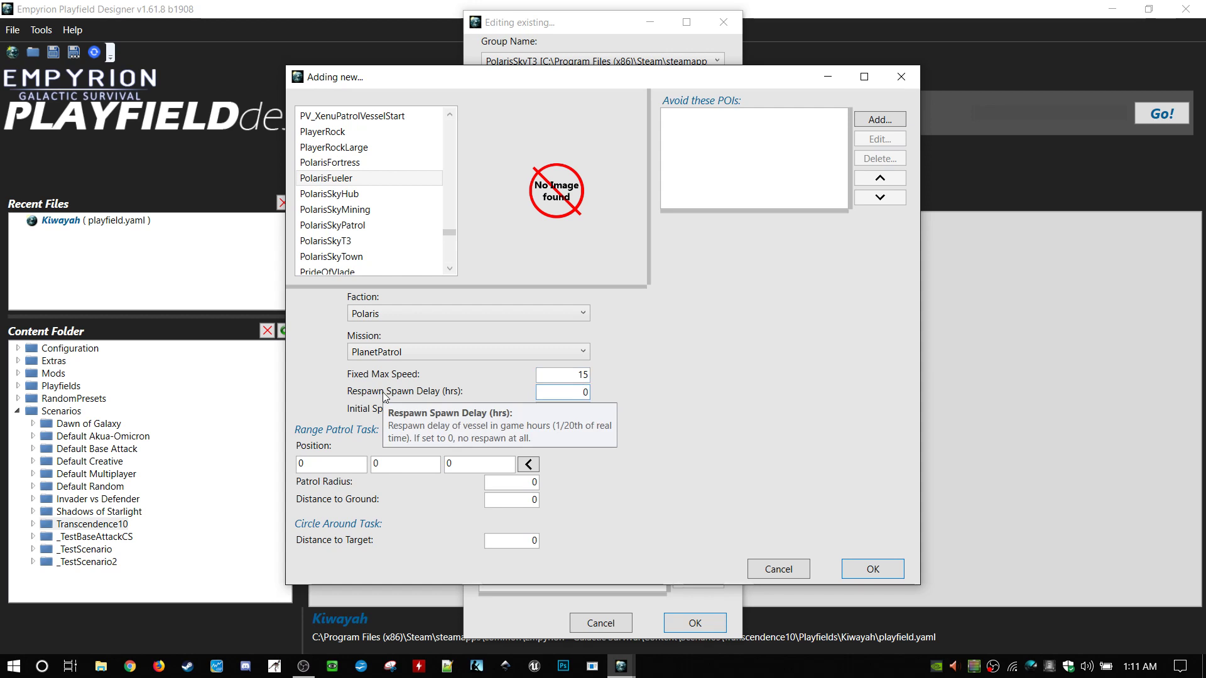
{"action": "left_click_drag", "start_coordinate": [571, 394], "coordinate": [656, 392]}
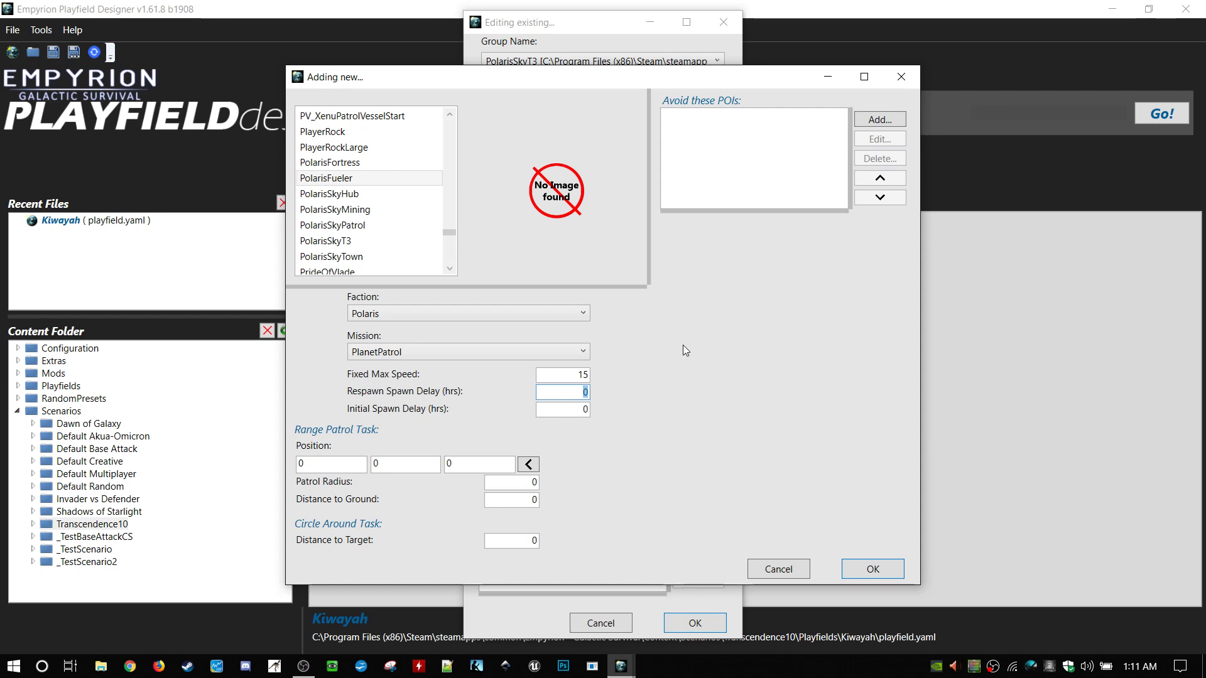
{"action": "type", "text": "2"}
{"action": "left_click_drag", "start_coordinate": [583, 409], "coordinate": [629, 411]}
{"action": "type", "text": "1"}
{"action": "key", "text": "Tab"}
- Set the vessel's range patrol position to 16000, 80, 0
{"action": "left_click_drag", "start_coordinate": [349, 462], "coordinate": [226, 464]}
{"action": "type", "text": "16000"}
{"action": "key", "text": "Tab"}
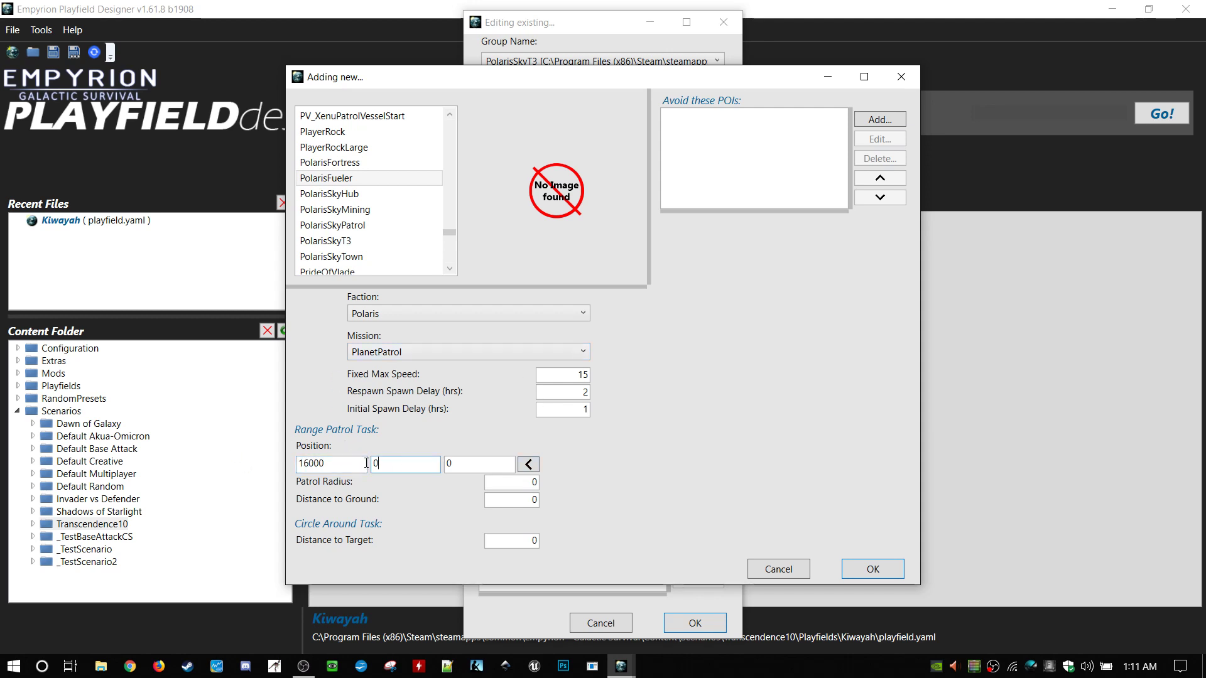
{"action": "key", "text": "BackSpace"}
{"action": "type", "text": "80"}
{"action": "left_click", "coordinate": [507, 463]}
- Set patrol radius 3000, distance to ground 220 and distance to target 180, and accept the vessel and drone base changes
{"action": "left_click", "coordinate": [534, 483]}
{"action": "type", "text": "3000"}
{"action": "key", "text": "Tab"}
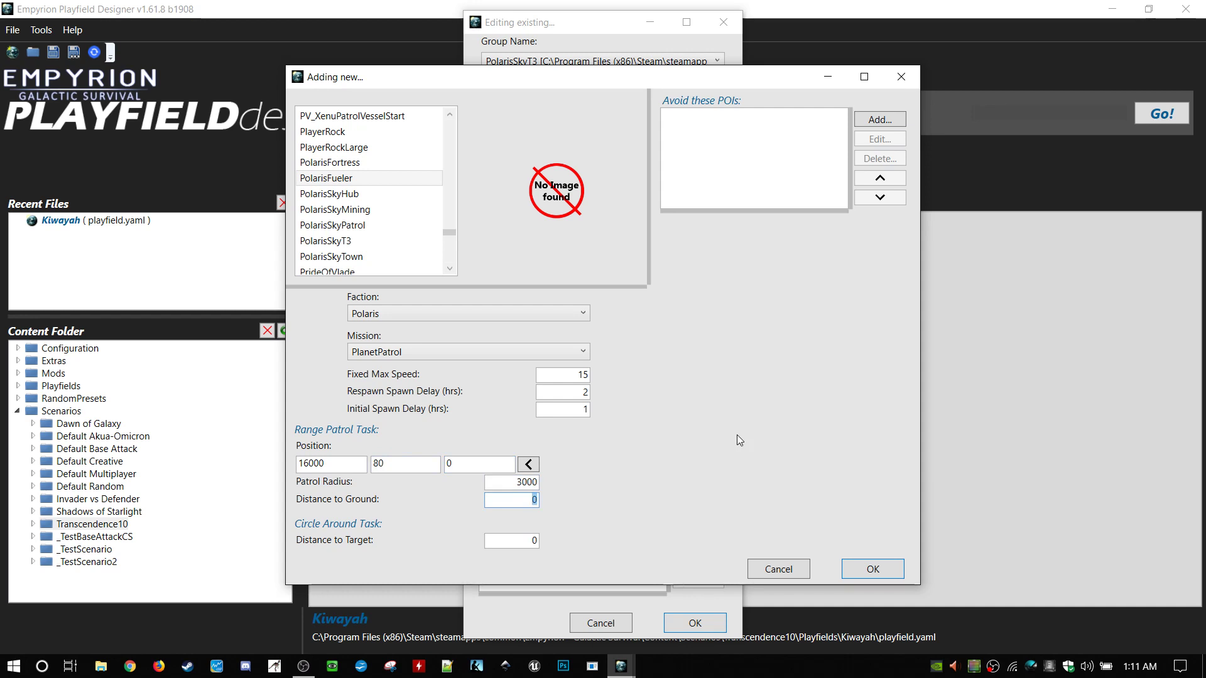
{"action": "type", "text": "220"}
{"action": "key", "text": "Tab"}
{"action": "type", "text": "180"}
{"action": "left_click", "coordinate": [508, 544]}
{"action": "left_click", "coordinate": [862, 569]}
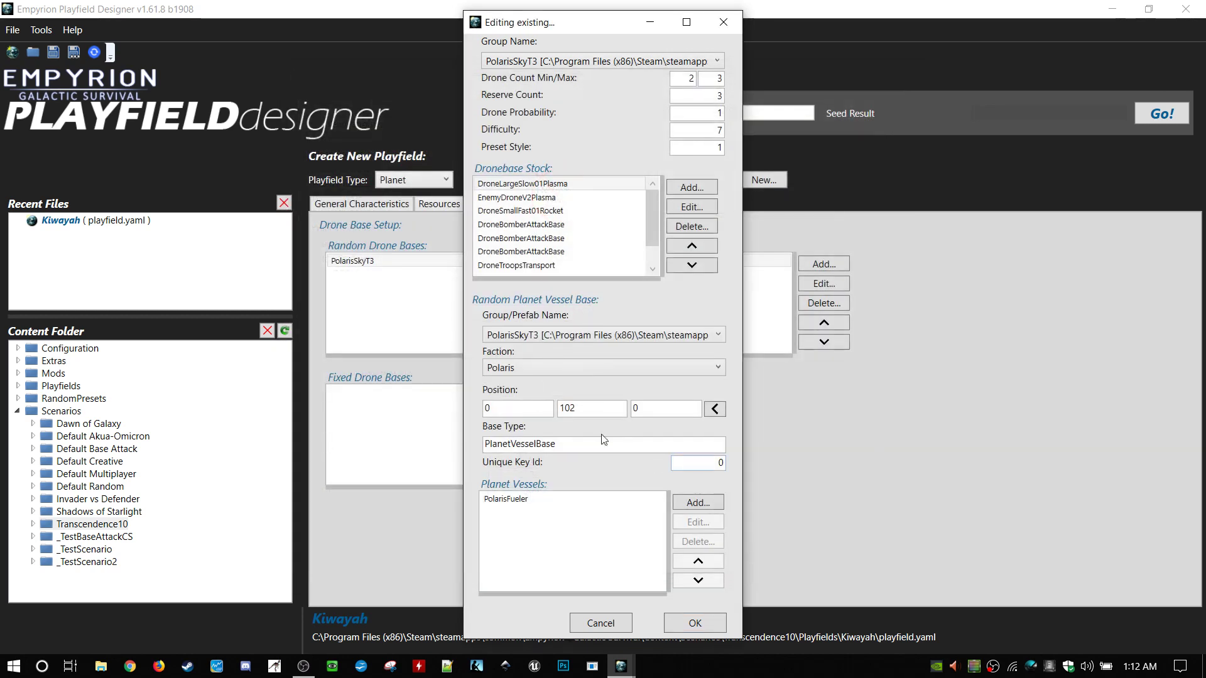
{"action": "left_click", "coordinate": [713, 629]}
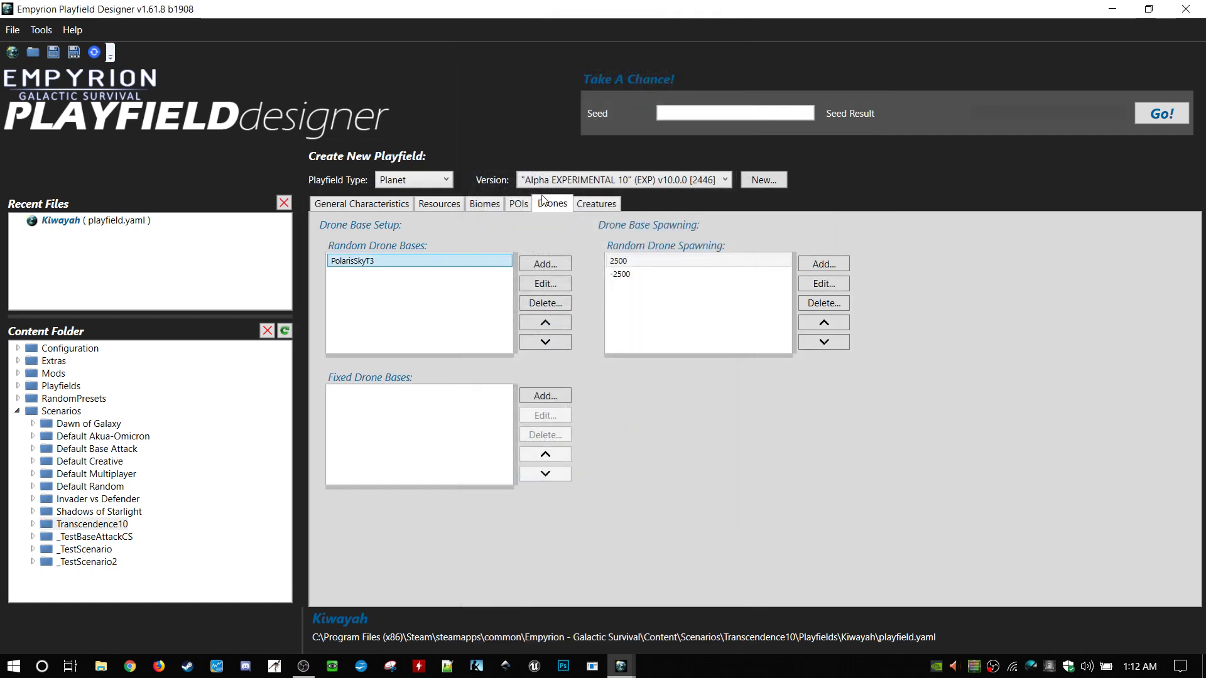
- View the drone count, spawn center and radius of the random drone spawning entry at 2500 and leave it without changes
{"action": "double_click", "coordinate": [681, 261]}
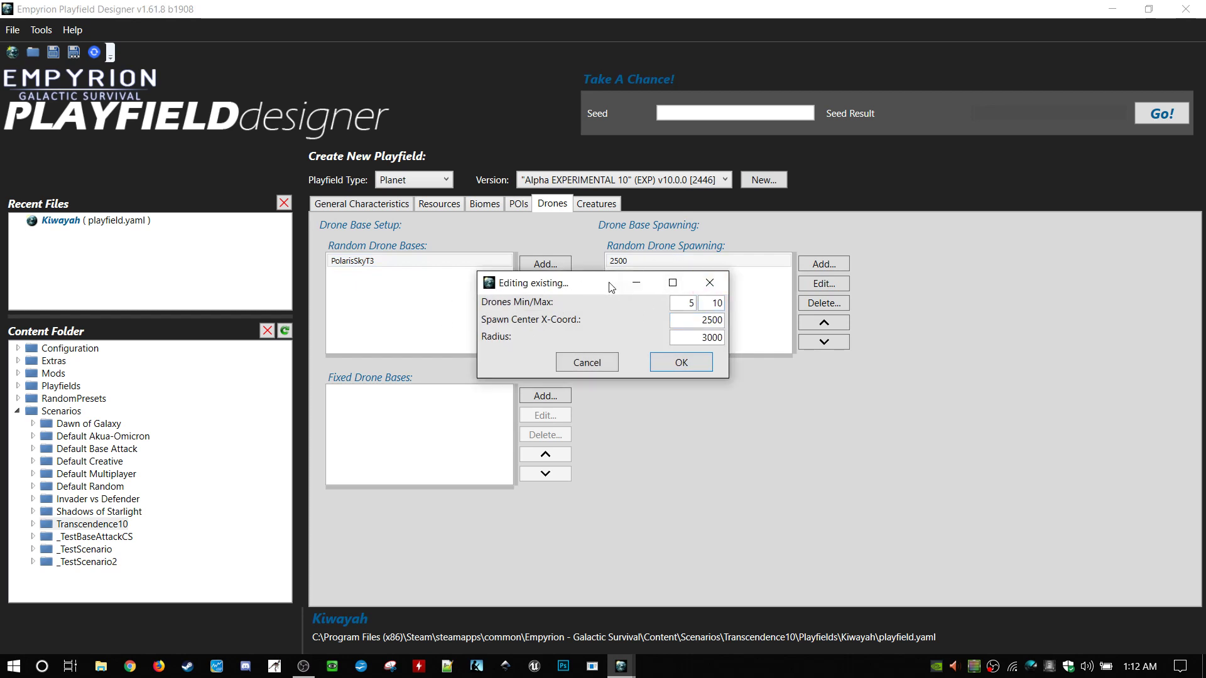
{"action": "left_click_drag", "start_coordinate": [610, 288], "coordinate": [606, 314]}
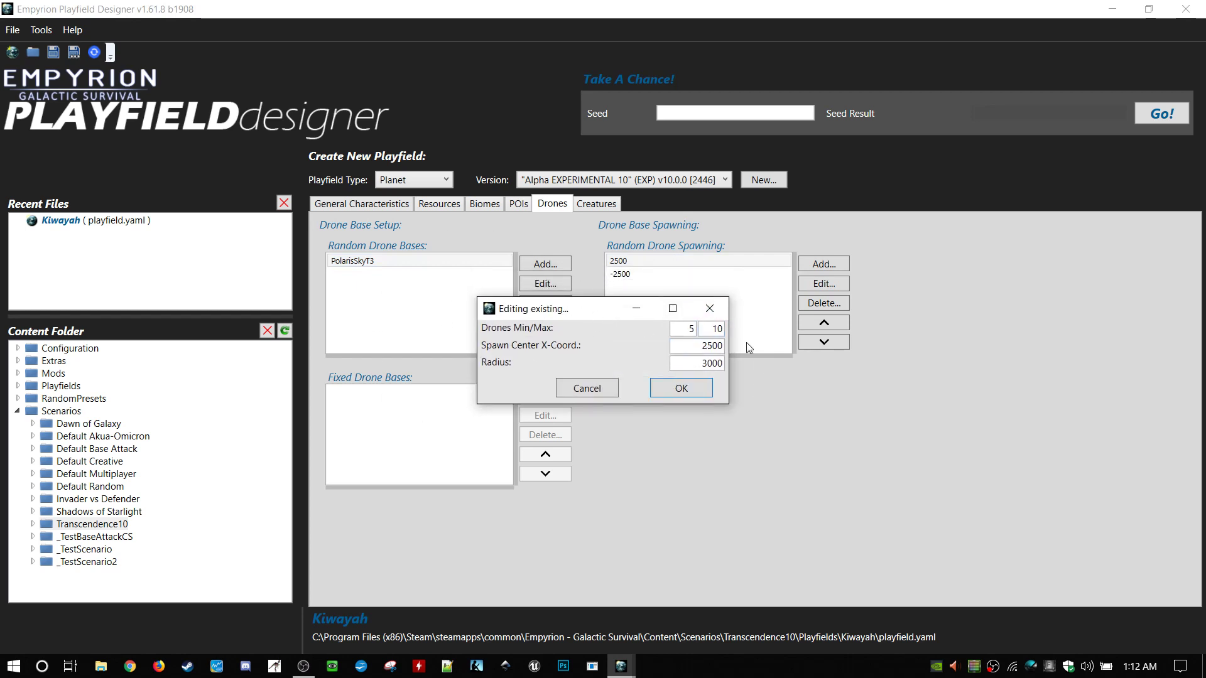
{"action": "key", "text": "Tab"}
{"action": "left_click", "coordinate": [676, 329]}
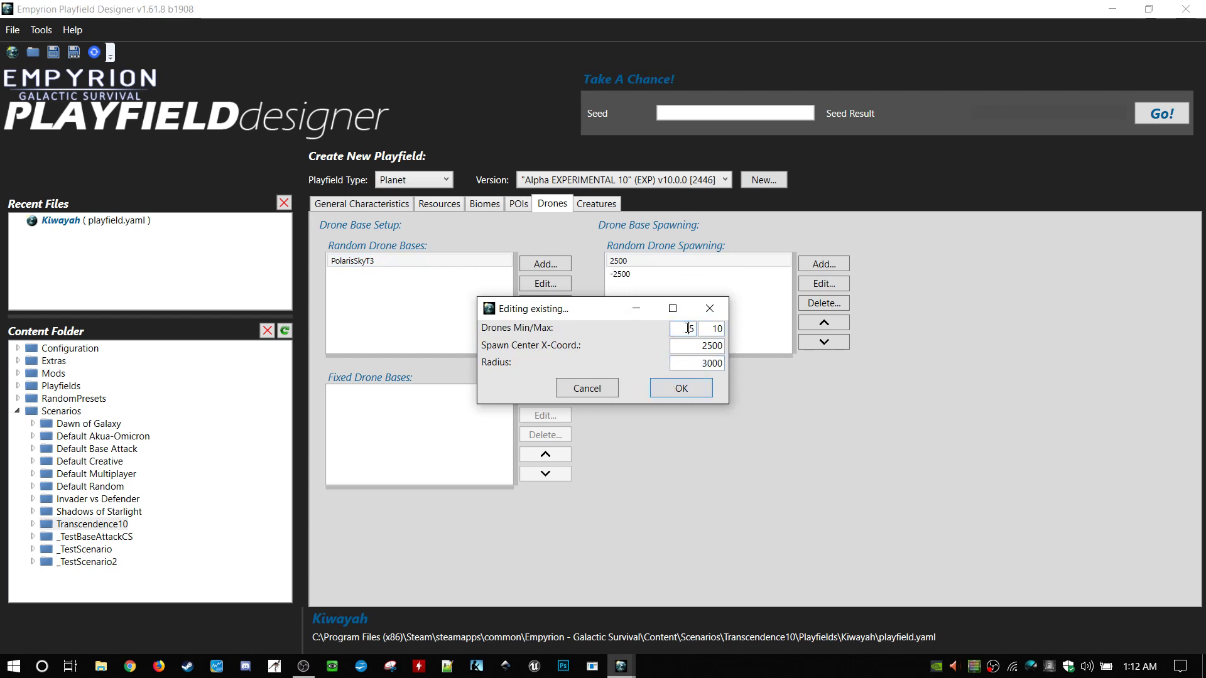
{"action": "left_click", "coordinate": [604, 387]}
- Open the creatures' TotalHorrors spawn zone and check its AbandonedMine spawn area's item setting
{"action": "left_click", "coordinate": [596, 204]}
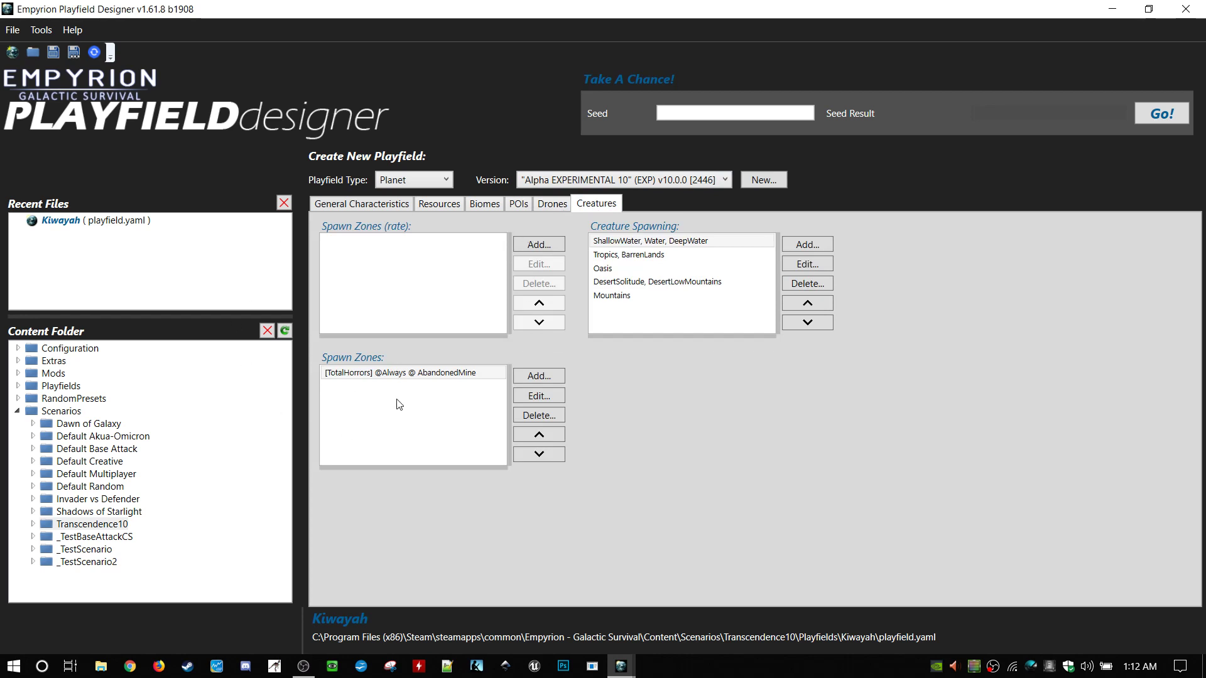
{"action": "double_click", "coordinate": [405, 373]}
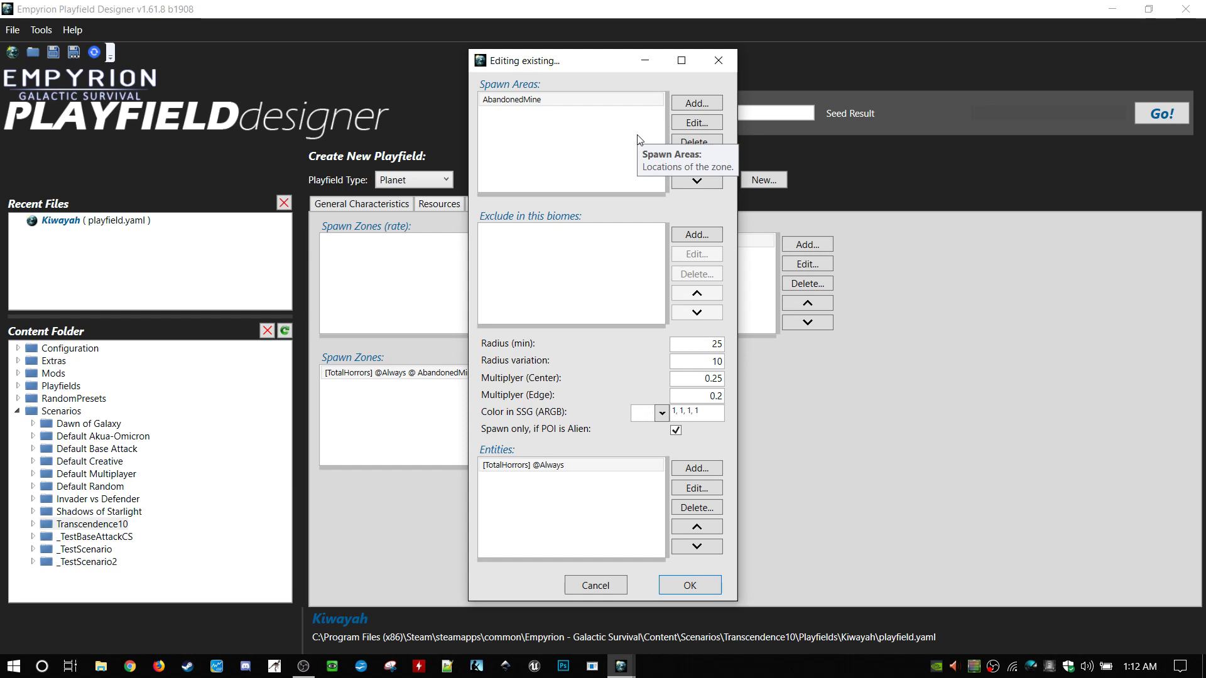
{"action": "left_click", "coordinate": [636, 100]}
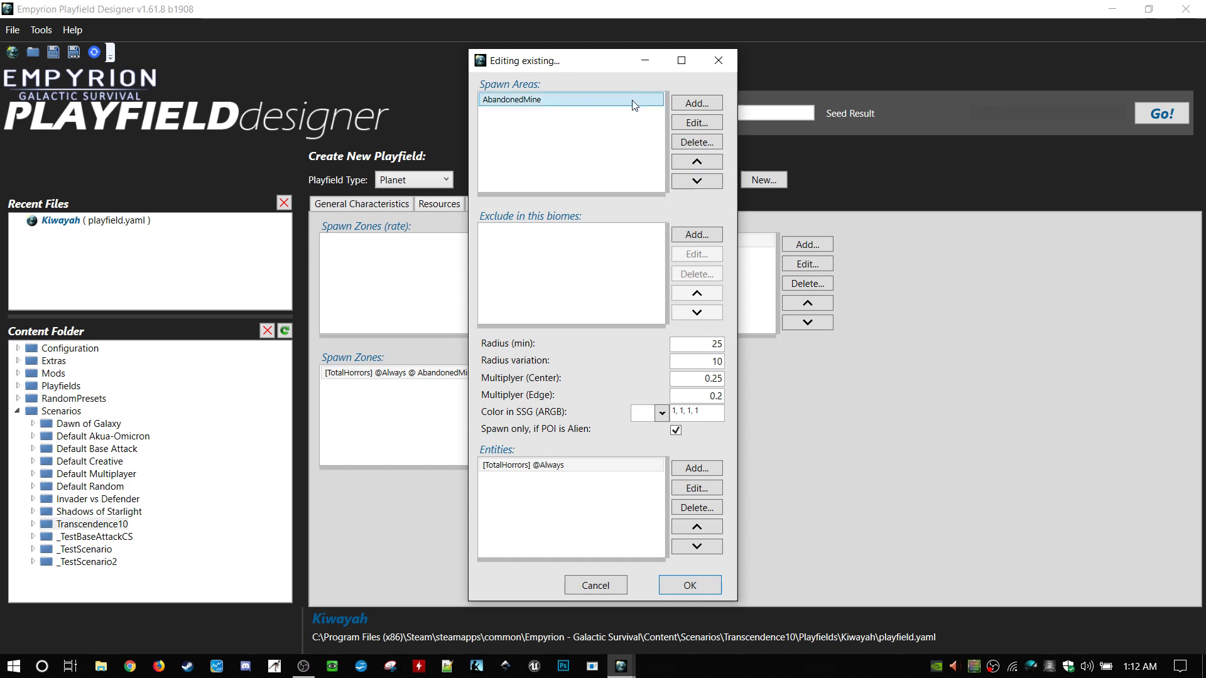
{"action": "double_click", "coordinate": [634, 102]}
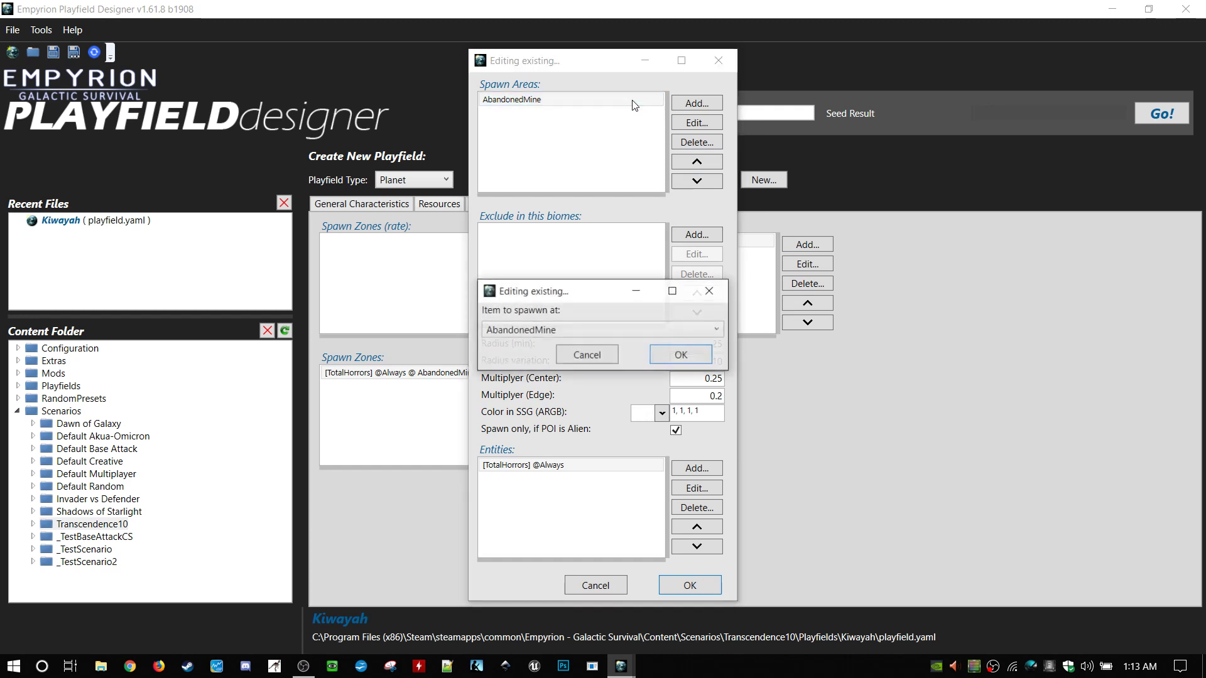
{"action": "left_click", "coordinate": [651, 350]}
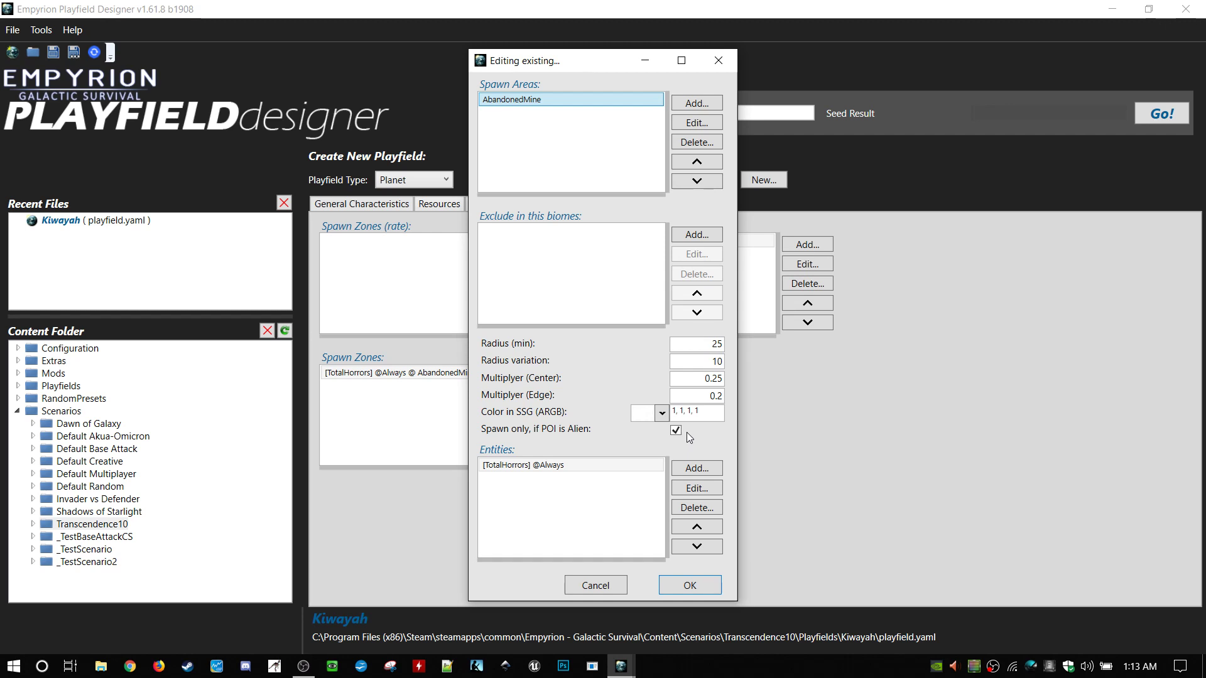
- Examine the spawn zone's minimum radius, radius variation, and center and edge multiplier settings
{"action": "left_click", "coordinate": [704, 347]}
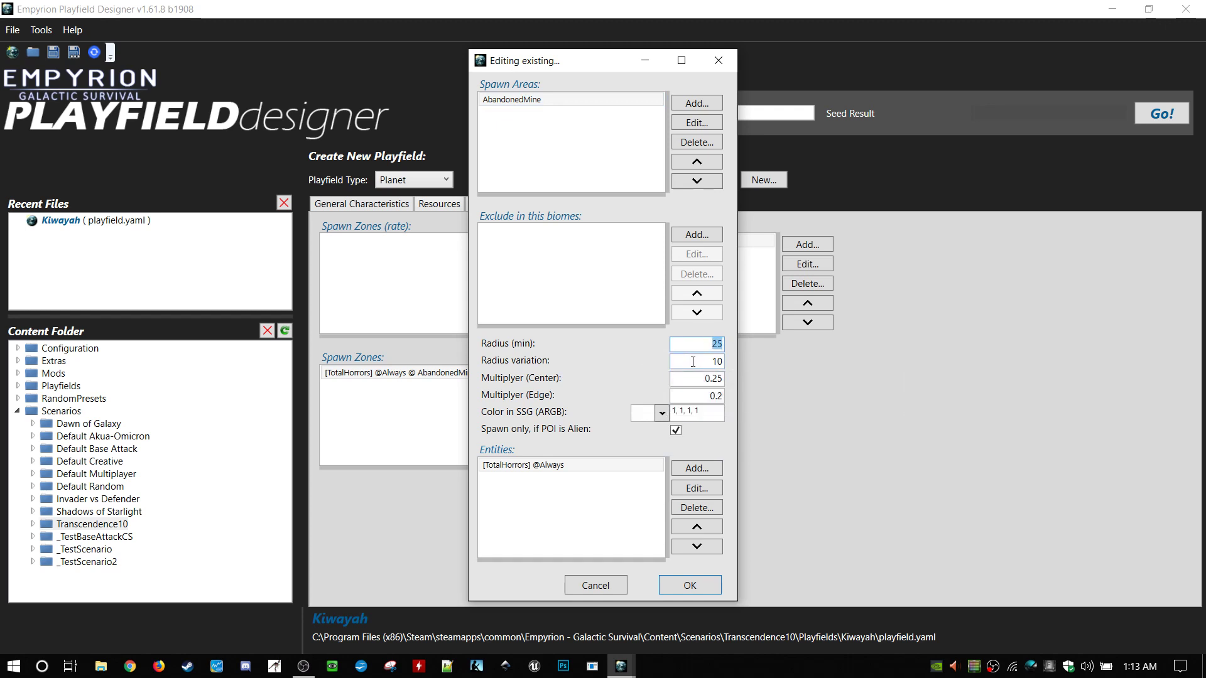
{"action": "key", "text": "Tab"}
{"action": "left_click", "coordinate": [703, 377]}
{"action": "double_click", "coordinate": [701, 347]}
{"action": "left_click", "coordinate": [694, 394]}
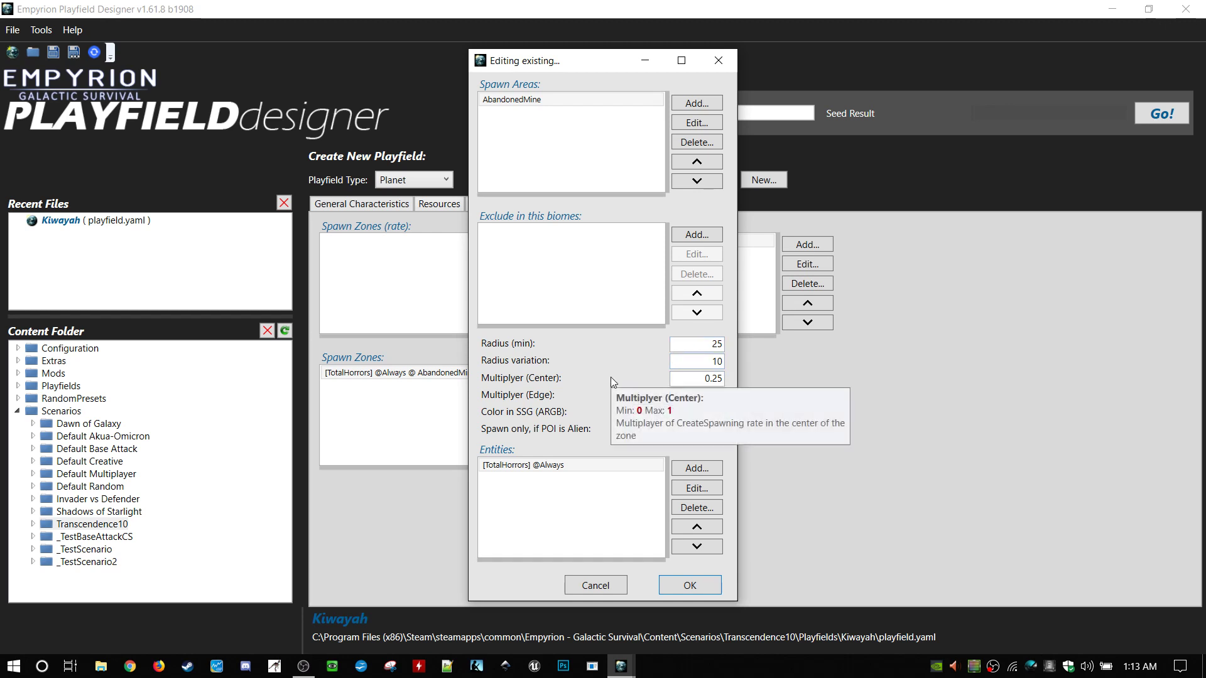
{"action": "mouse_move", "coordinate": [579, 396]}
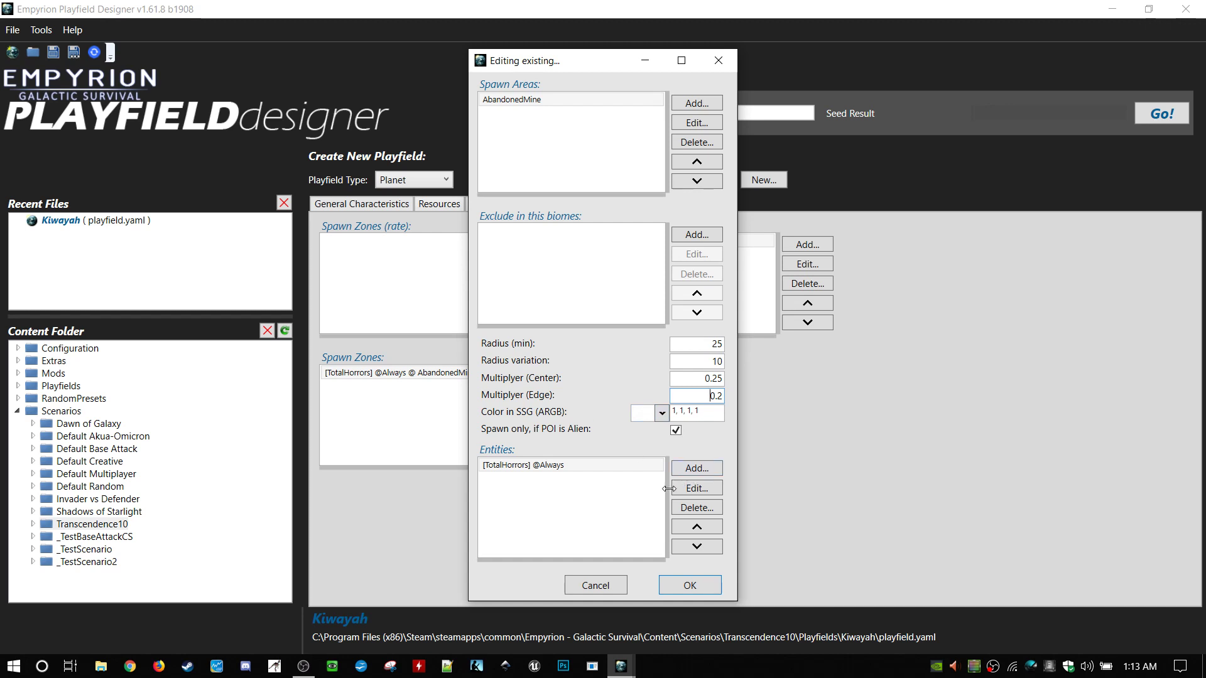
- Open the zone's TotalHorrors entity, check its amount setting, and accept the entity without changes
{"action": "double_click", "coordinate": [586, 465]}
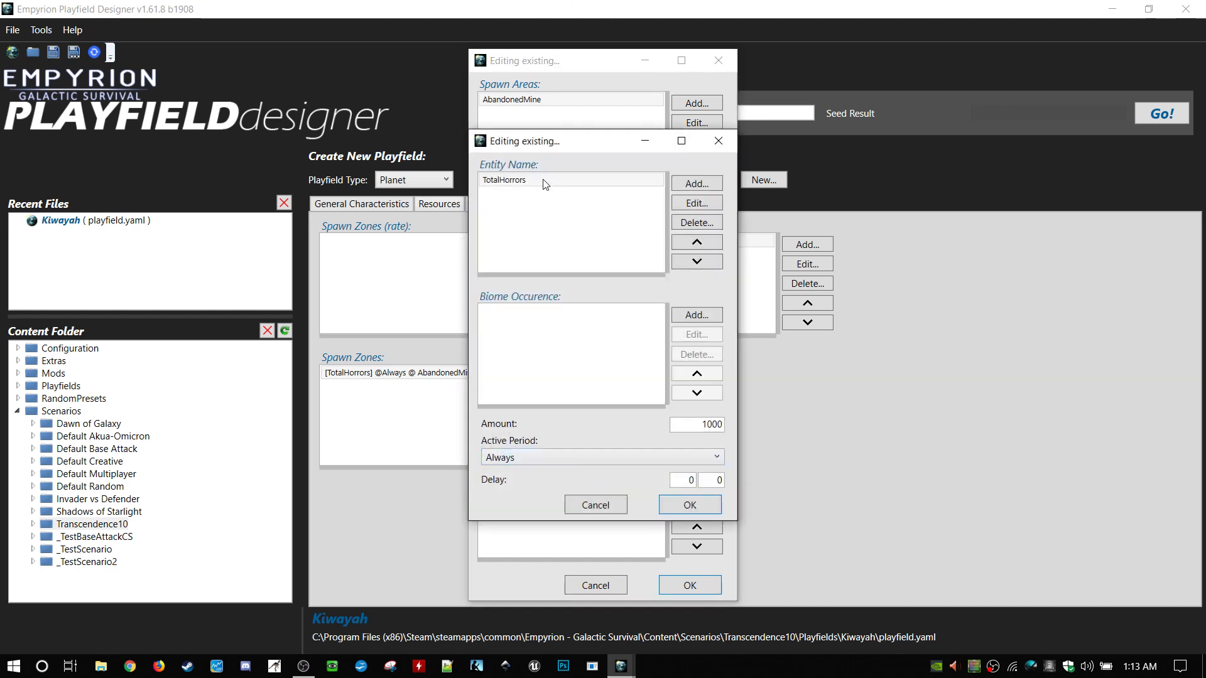
{"action": "left_click", "coordinate": [697, 428]}
{"action": "mouse_move", "coordinate": [500, 423]}
{"action": "left_click", "coordinate": [689, 505]}
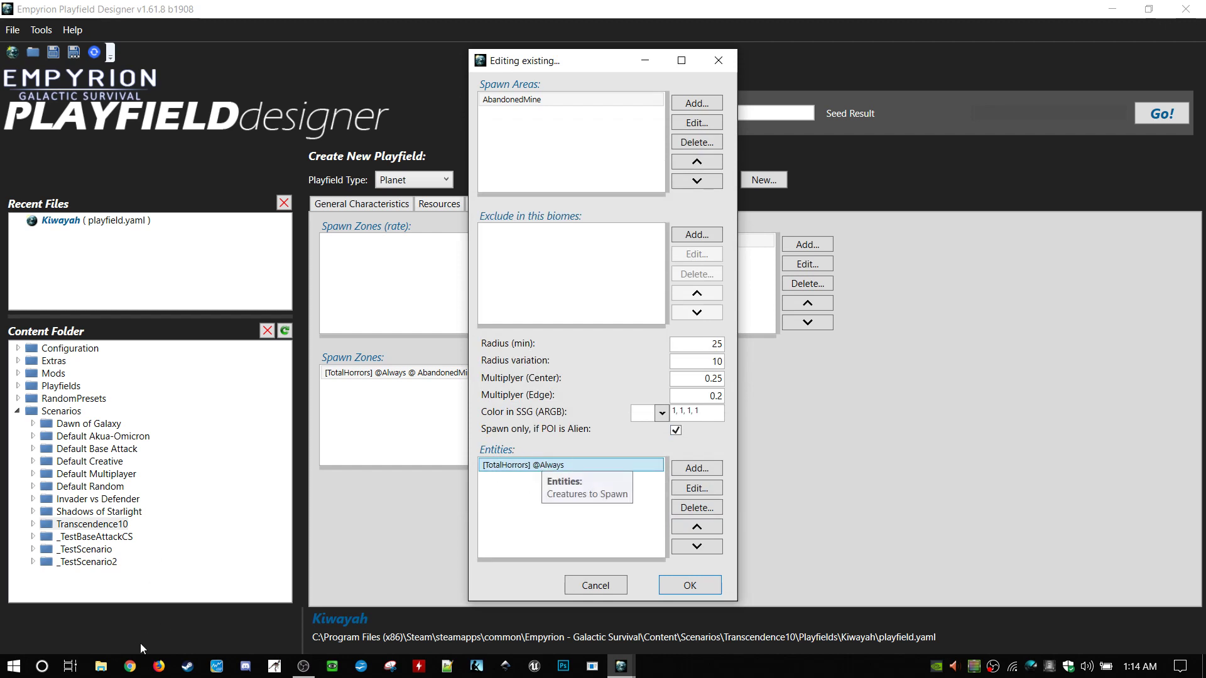
- Switch to File Explorer and open EGroupsConfig.ecf from the Empyrion - Galactic Survival folder's Content\Configuration subfolder
{"action": "left_click", "coordinate": [101, 666]}
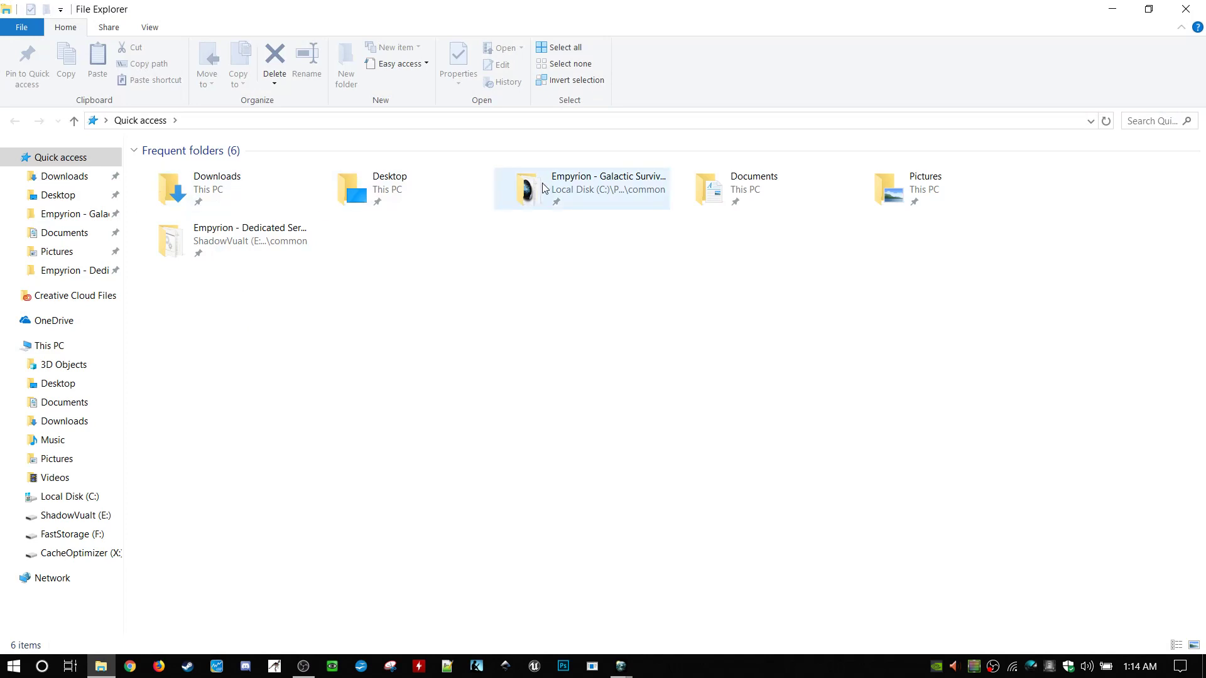
{"action": "double_click", "coordinate": [544, 189]}
{"action": "left_click", "coordinate": [342, 189]}
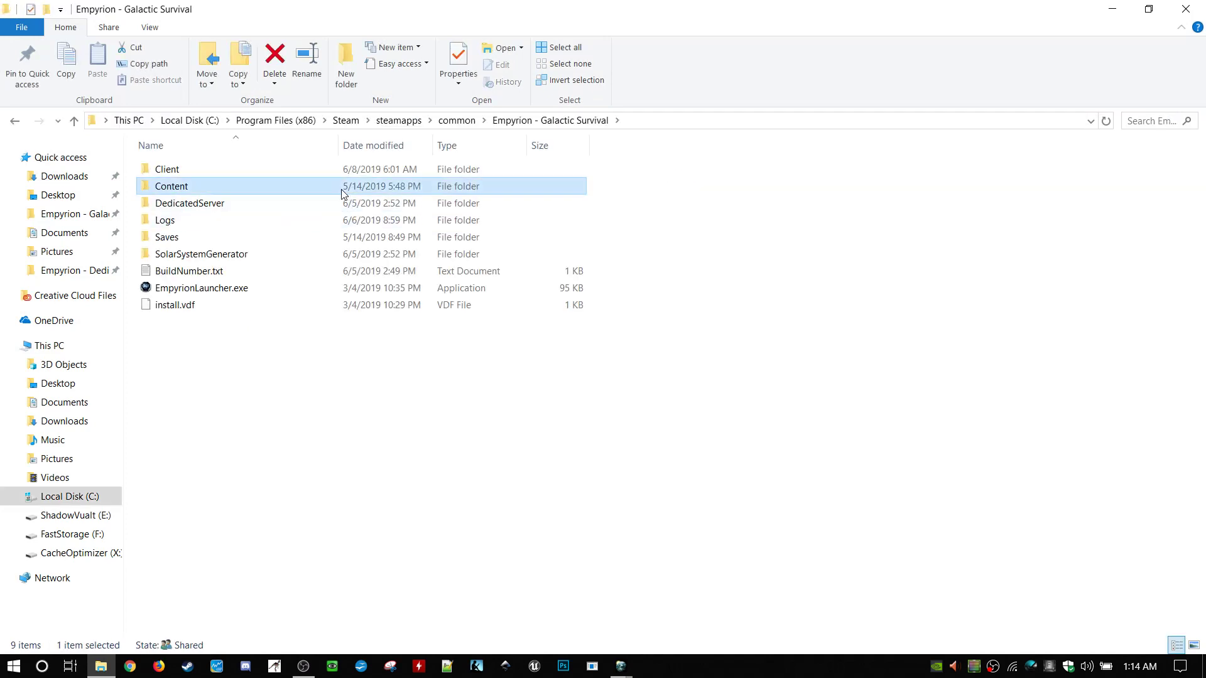
{"action": "double_click", "coordinate": [342, 189]}
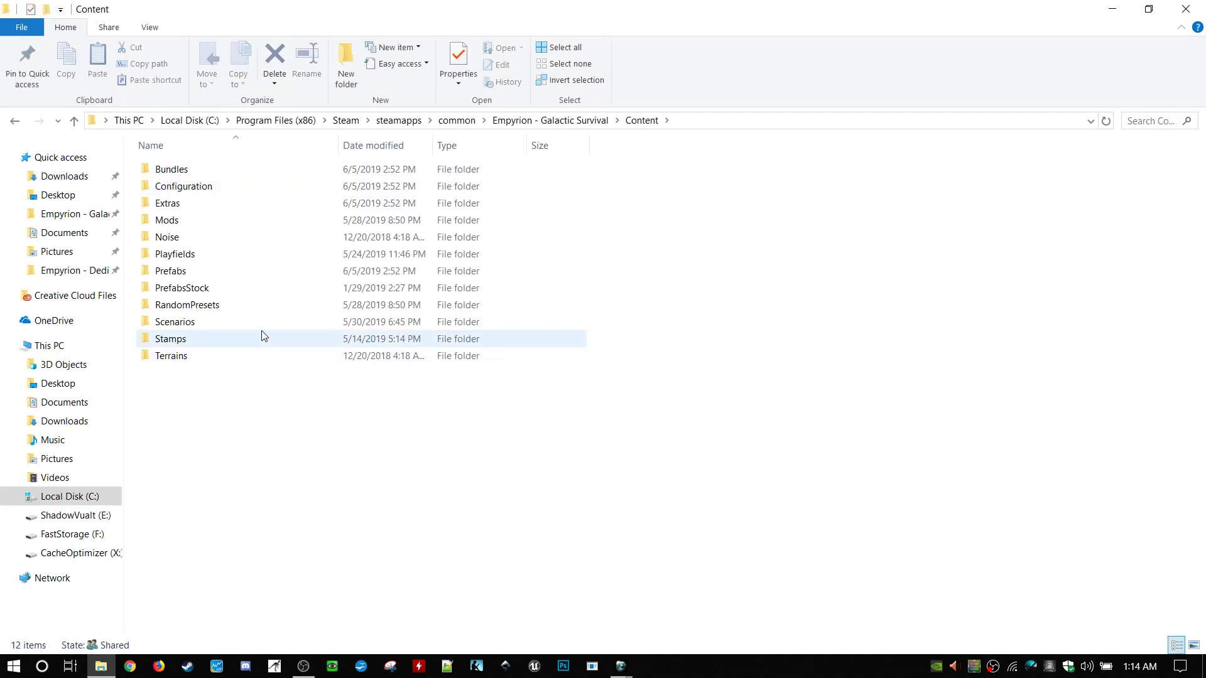
{"action": "double_click", "coordinate": [265, 193]}
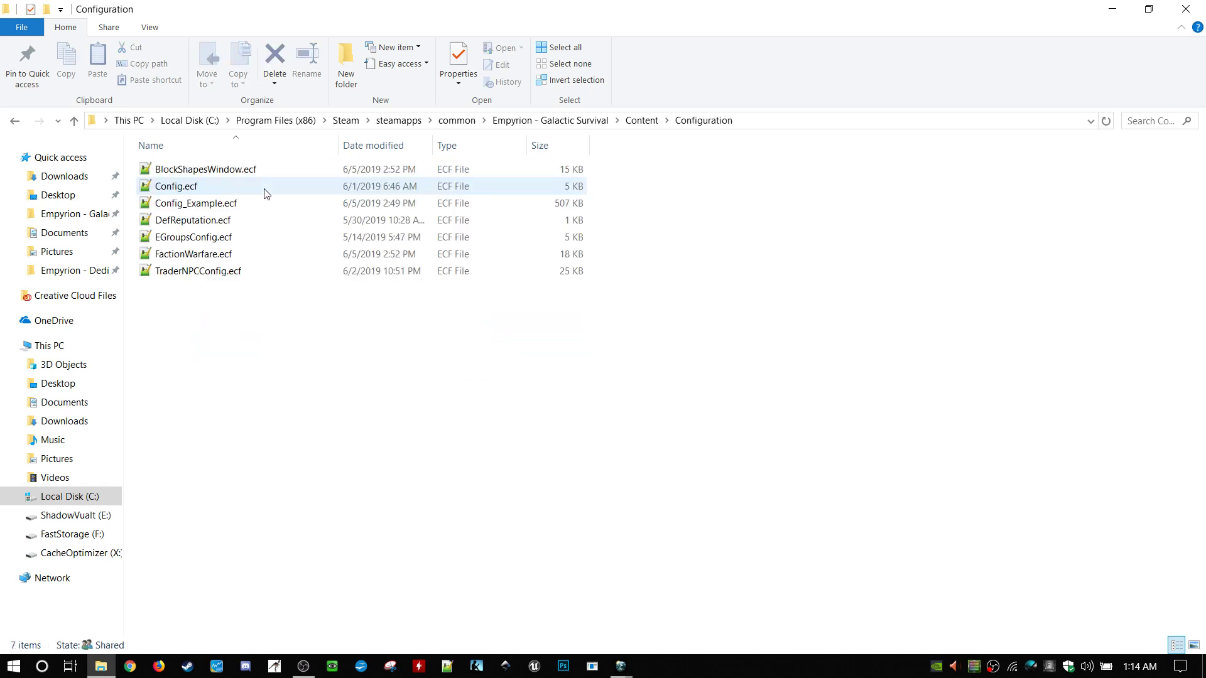
{"action": "double_click", "coordinate": [255, 239]}
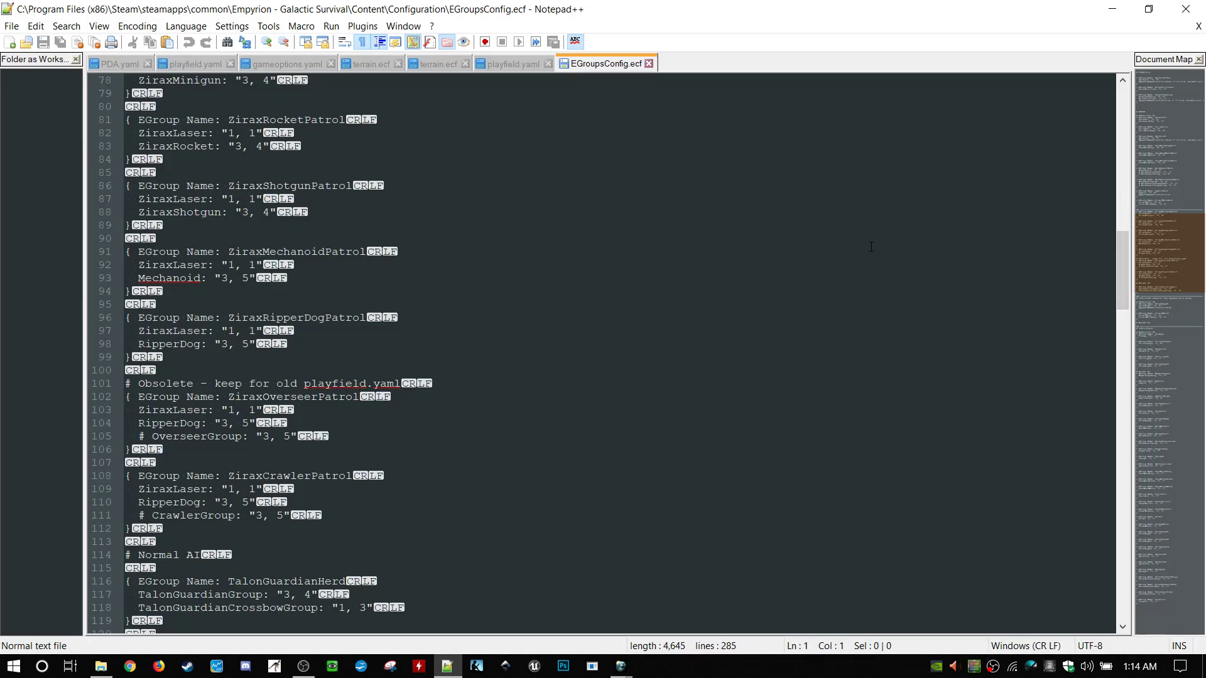
{"action": "key", "text": "ctrl+f"}
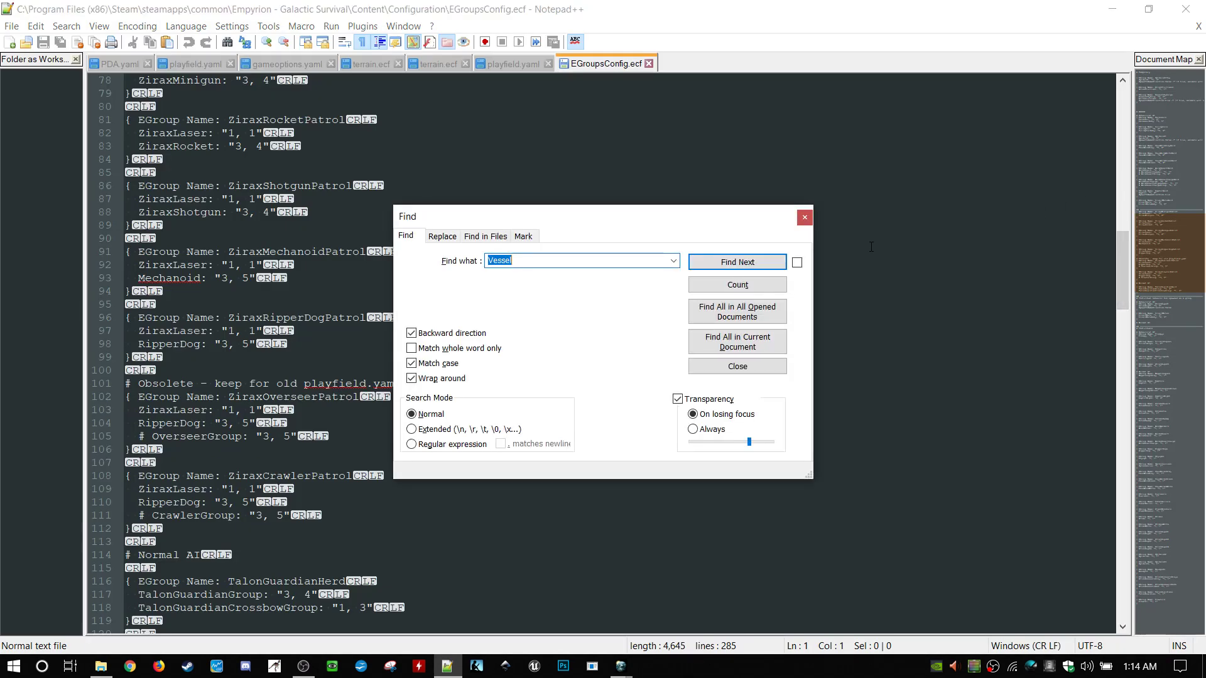
{"action": "left_click", "coordinate": [871, 247], "text": "shift"}
{"action": "type", "text": "Ripp"}
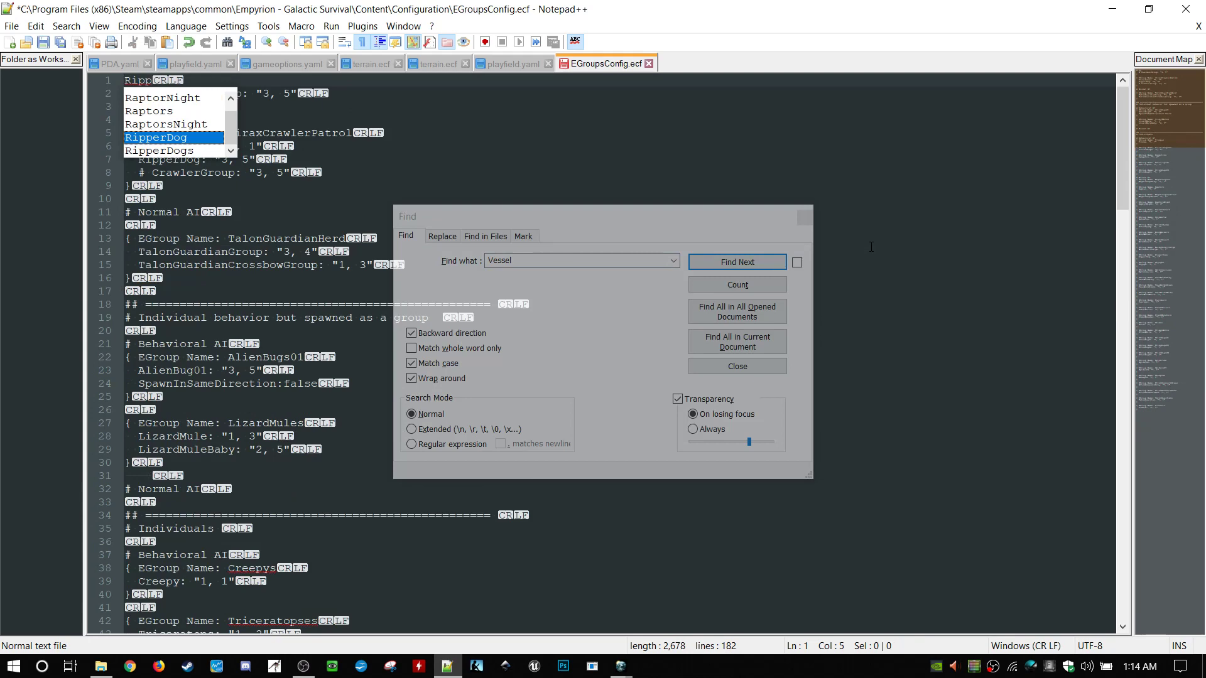
{"action": "key", "text": "ctrl+z"}
{"action": "key", "text": "ctrl+z"}
- Search EGroupsConfig.ecf for "Ripper", go on to a further match, and close the search
{"action": "left_click", "coordinate": [783, 222]}
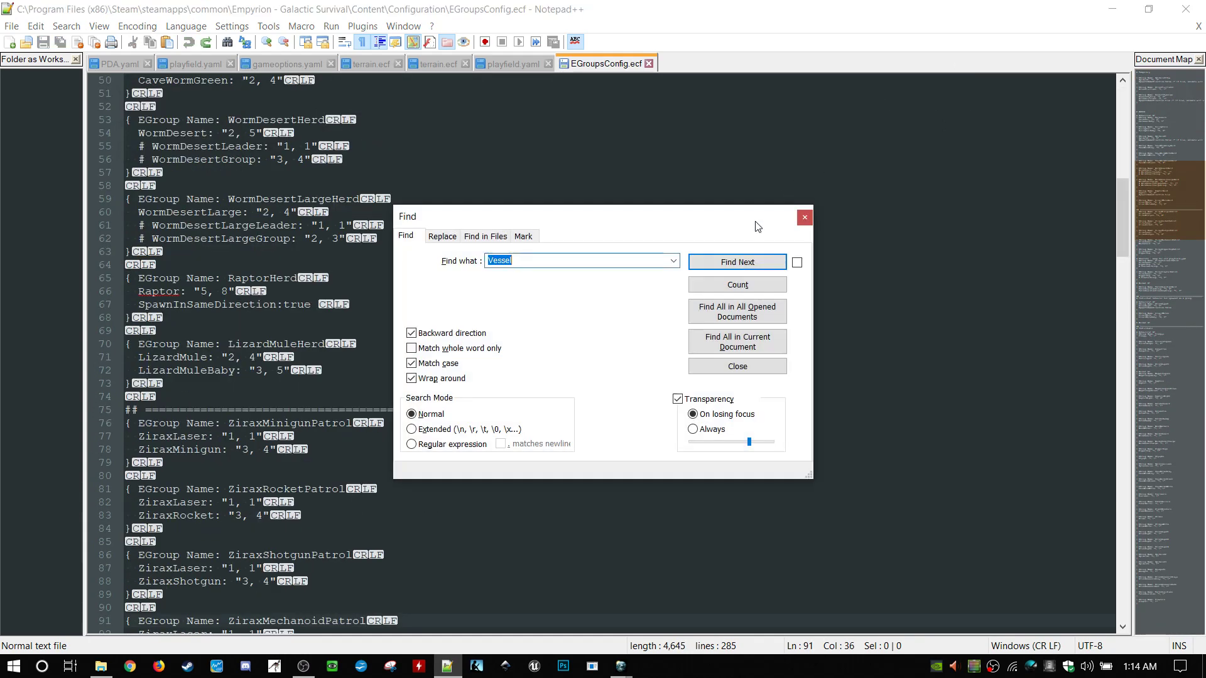
{"action": "type", "text": "Ripper"}
{"action": "key", "text": "Return"}
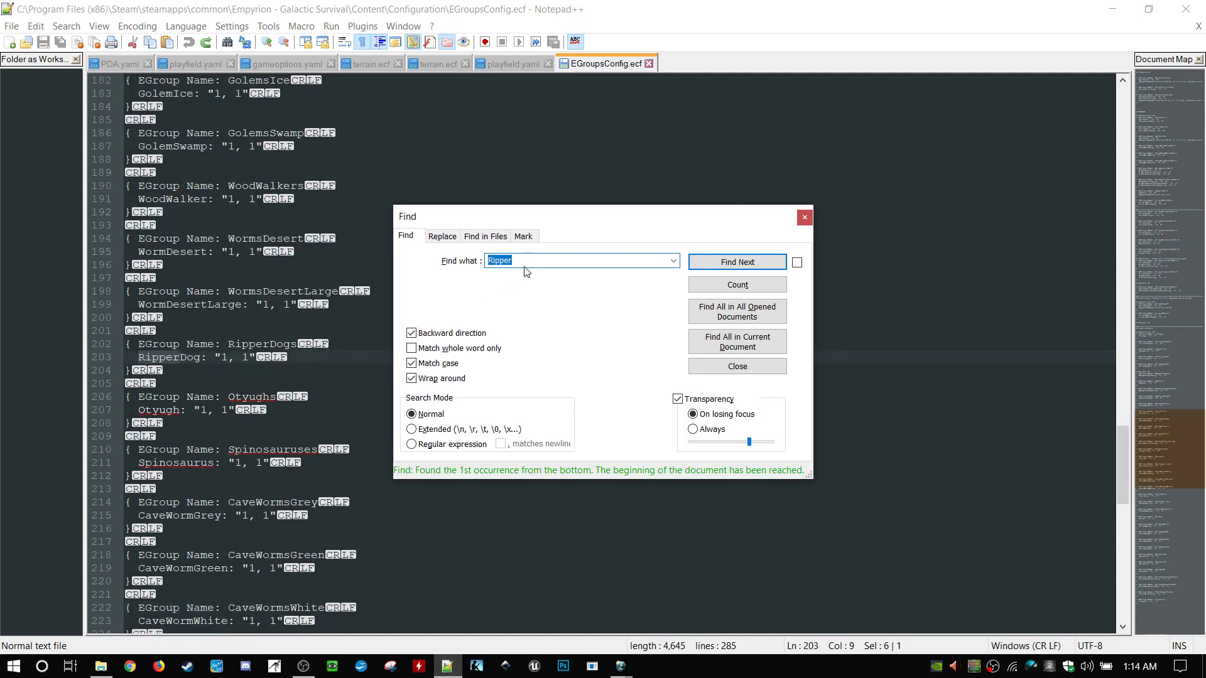
{"action": "left_click", "coordinate": [766, 264]}
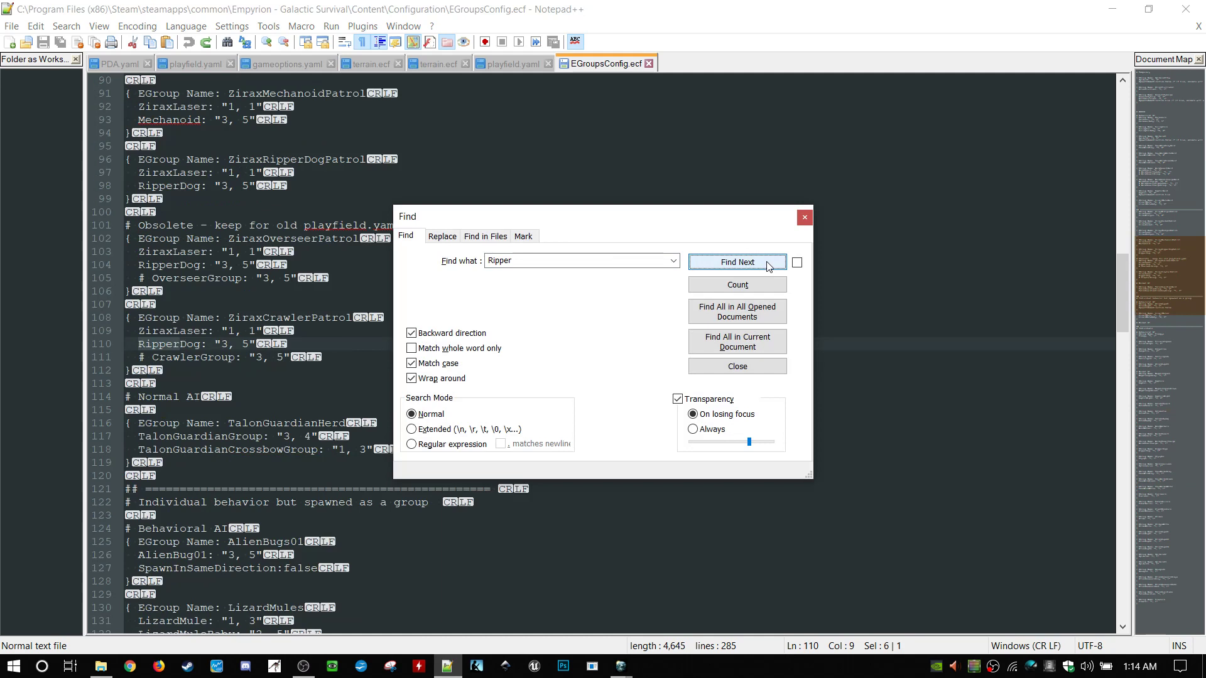
{"action": "left_click", "coordinate": [804, 218]}
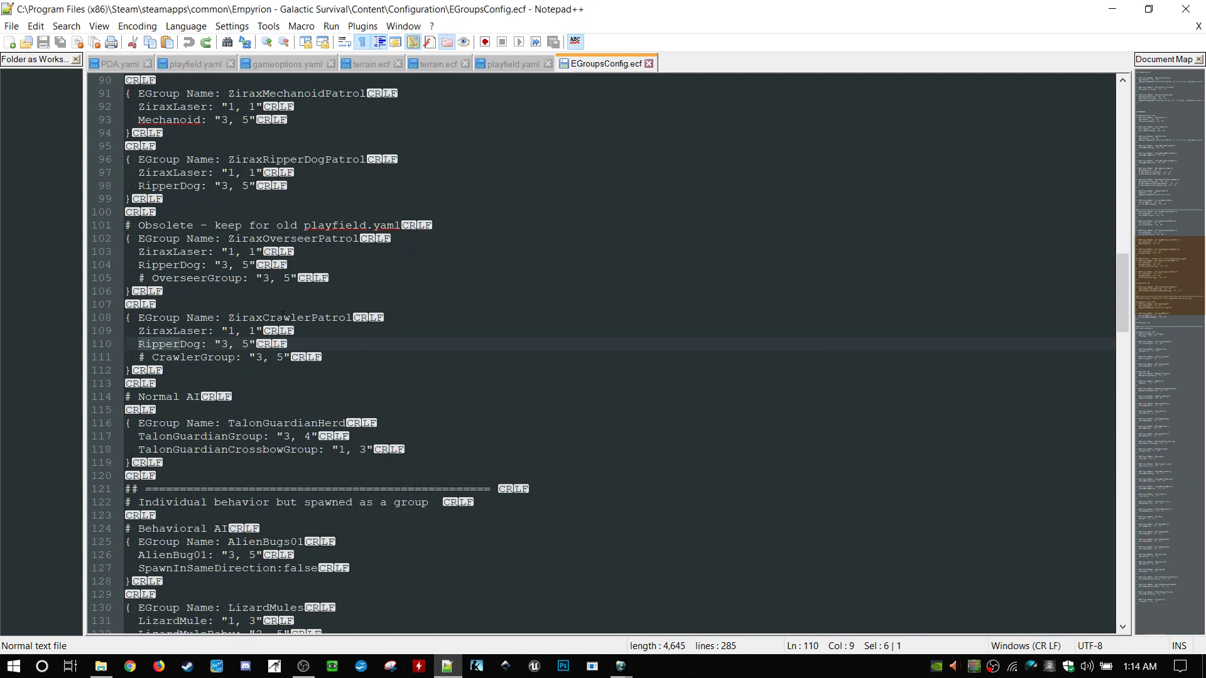
- Examine the ZiraxCrawlerPatrol group's name and RipperDog entry, and look through the creature groups defined above it
{"action": "left_click", "coordinate": [282, 317]}
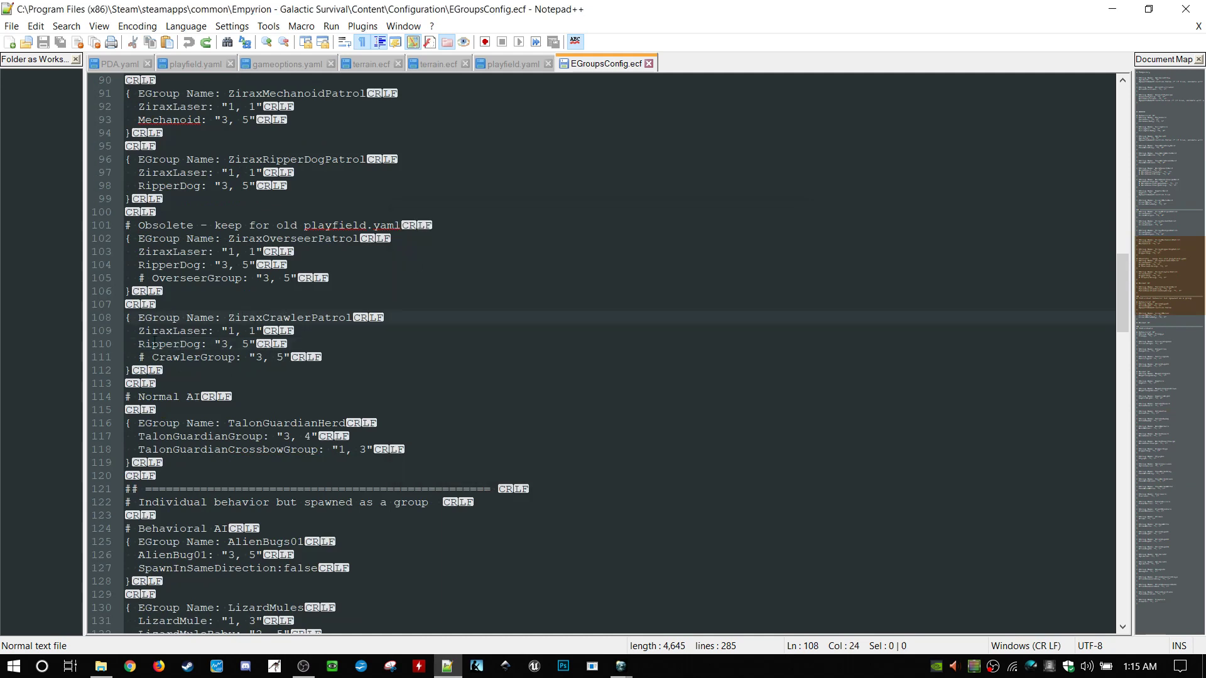
{"action": "left_click_drag", "start_coordinate": [137, 345], "coordinate": [431, 345]}
{"action": "left_click", "coordinate": [569, 264]}
{"action": "scroll", "coordinate": [332, 247], "scroll_direction": "up", "scroll_amount": 14}
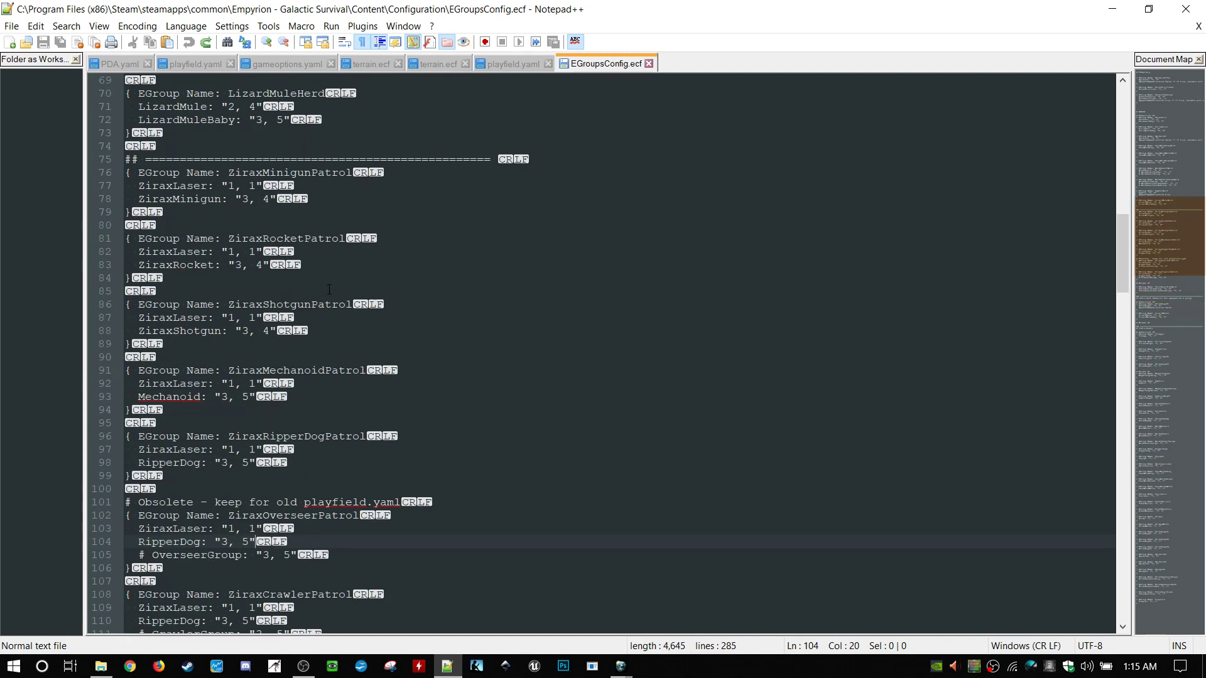
{"action": "scroll", "coordinate": [329, 289], "scroll_direction": "up", "scroll_amount": 5}
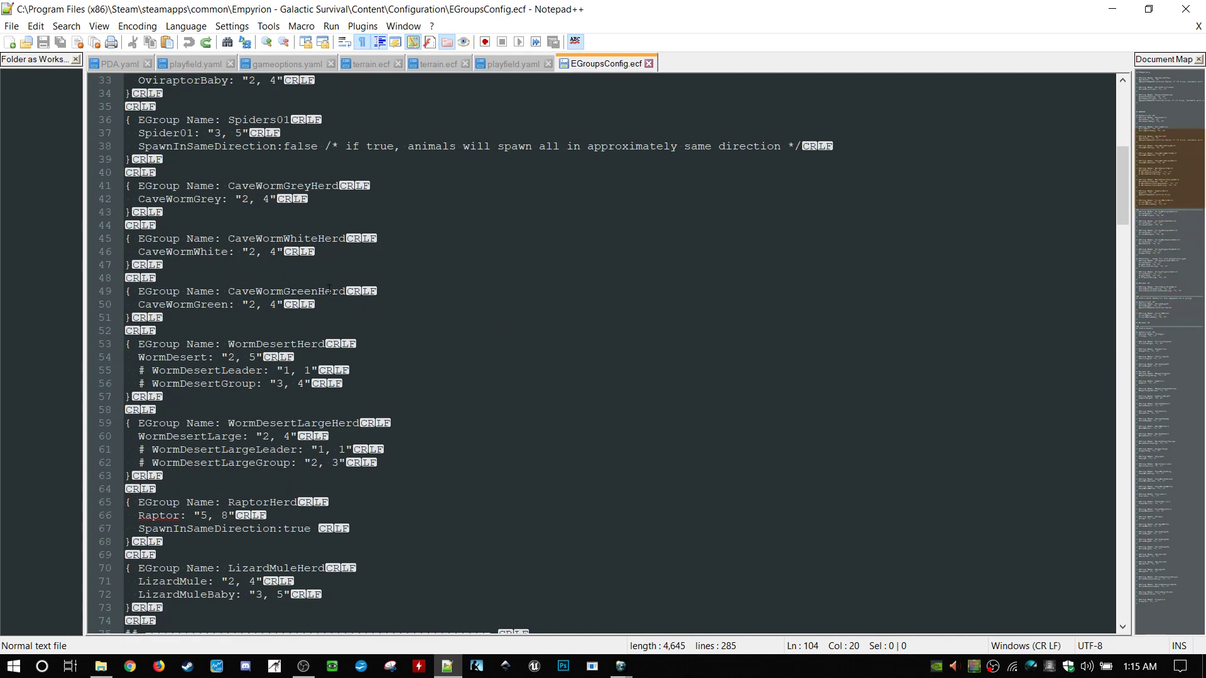
- Close EGroupsConfig.ecf, return to Empyrion Playfield Designer, and accept the TotalHorrors spawn zone
{"action": "left_click", "coordinate": [650, 64]}
{"action": "left_click", "coordinate": [1186, 9]}
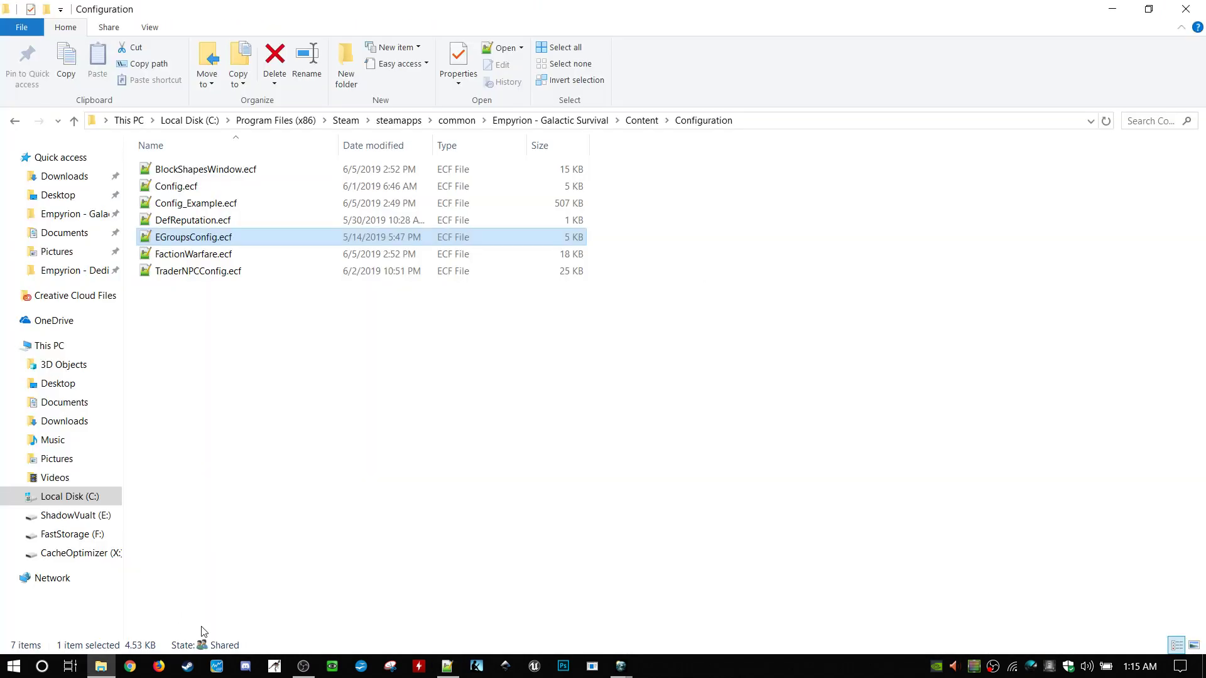
{"action": "left_click", "coordinate": [1112, 8]}
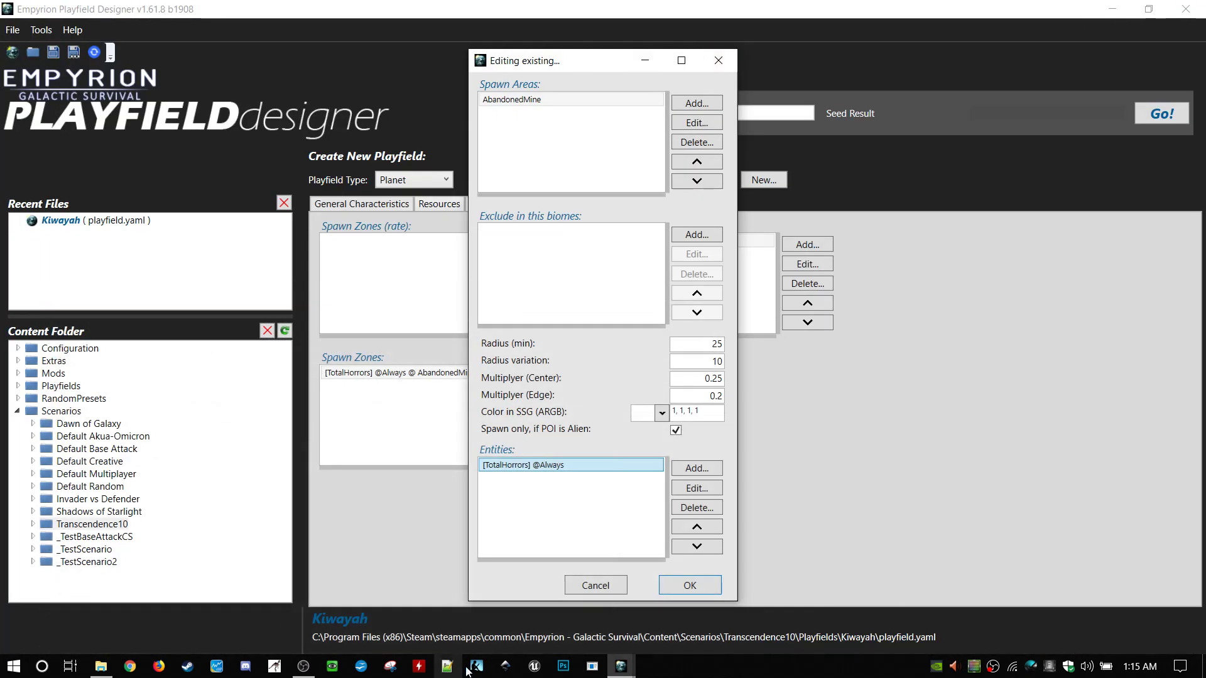
{"action": "left_click", "coordinate": [681, 587]}
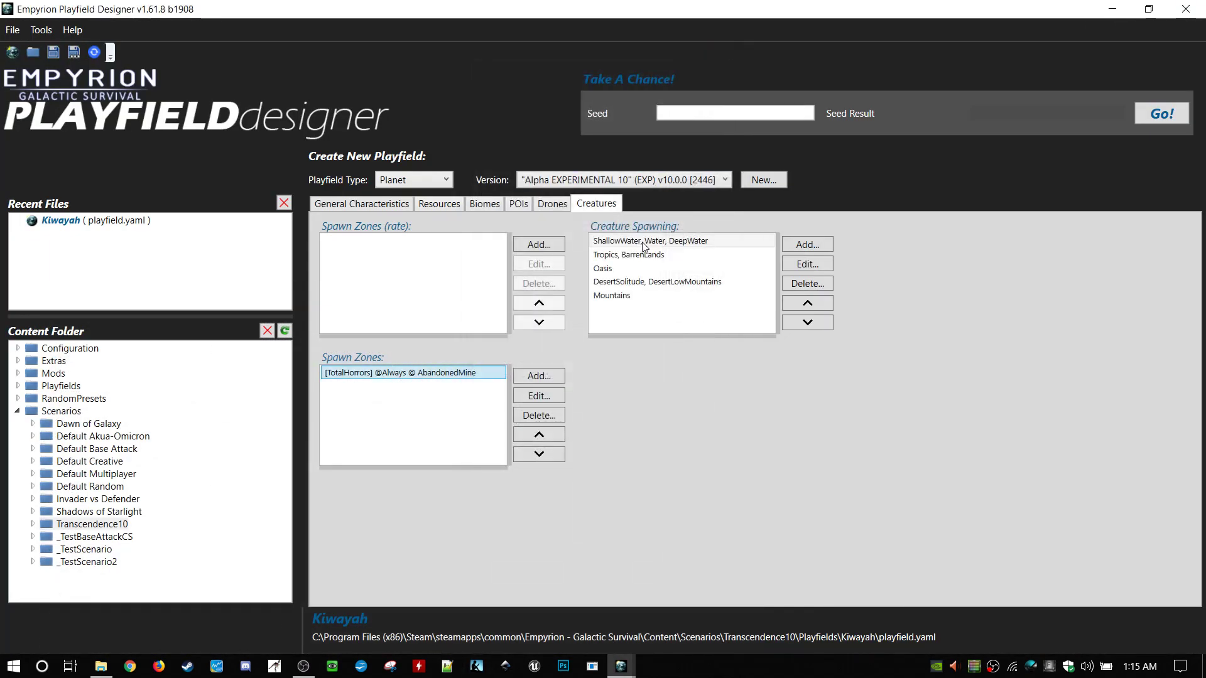
- Open the creature spawning entry for ShallowWater, Water and DeepWater and go through its biome occurrences
{"action": "double_click", "coordinate": [662, 243]}
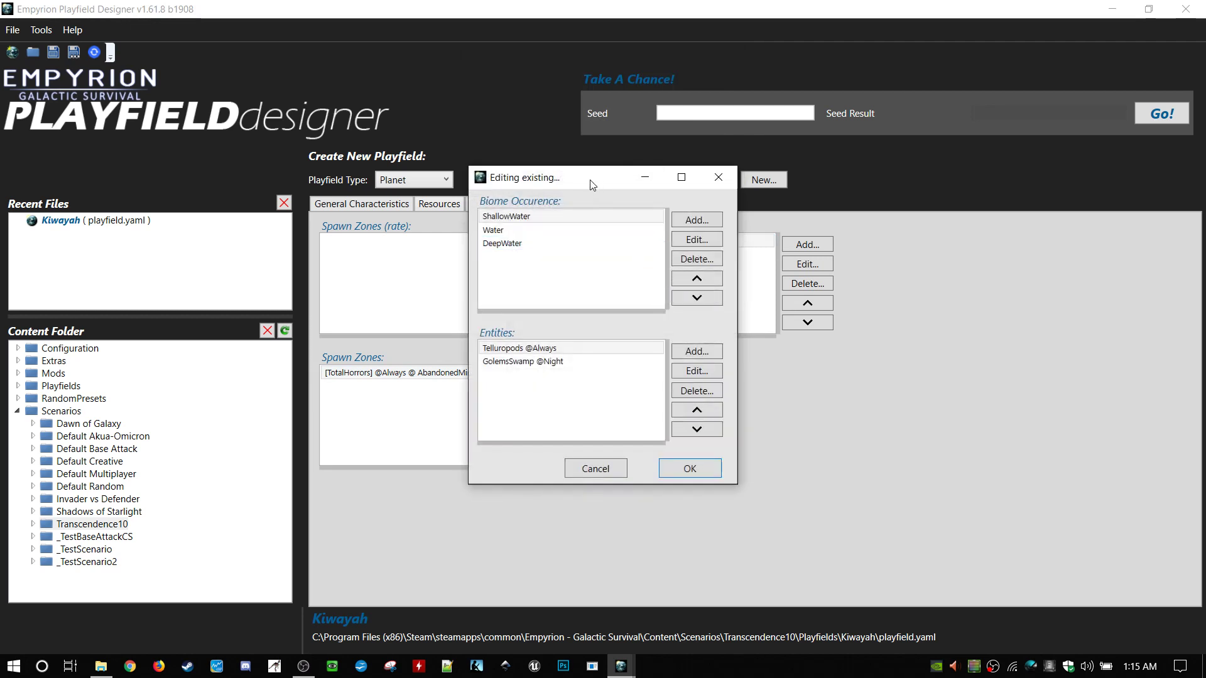
{"action": "left_click_drag", "start_coordinate": [592, 178], "coordinate": [387, 154]}
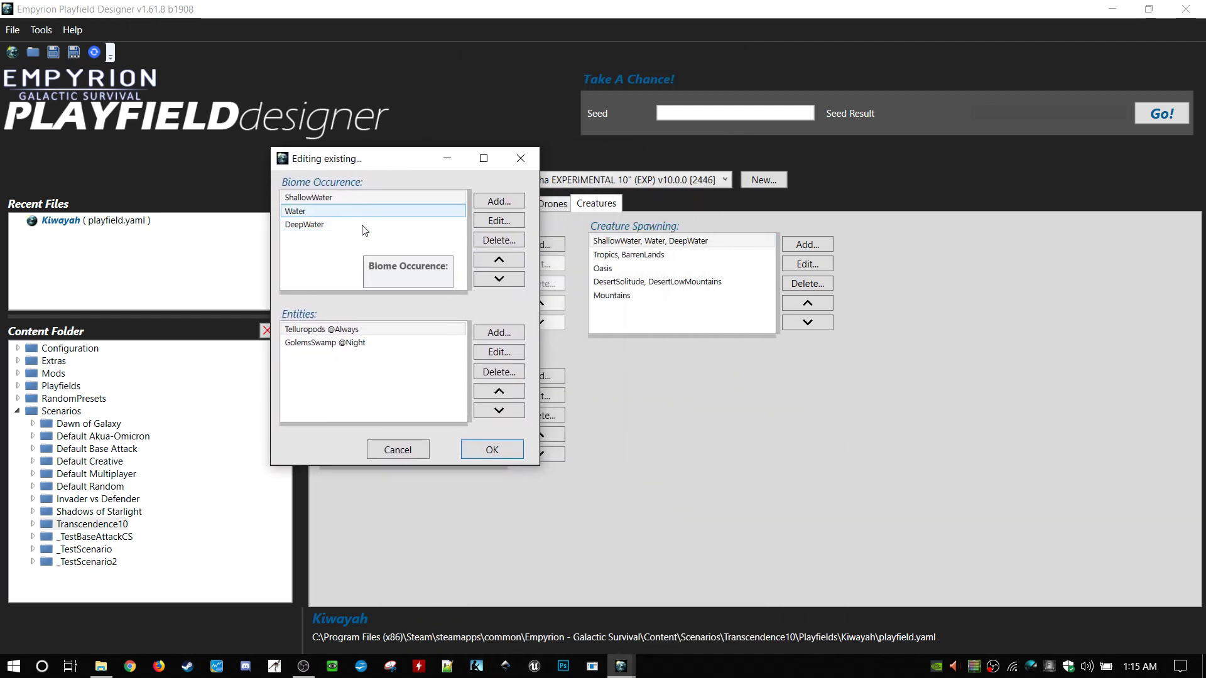
{"action": "left_click", "coordinate": [379, 211]}
{"action": "left_click", "coordinate": [378, 225]}
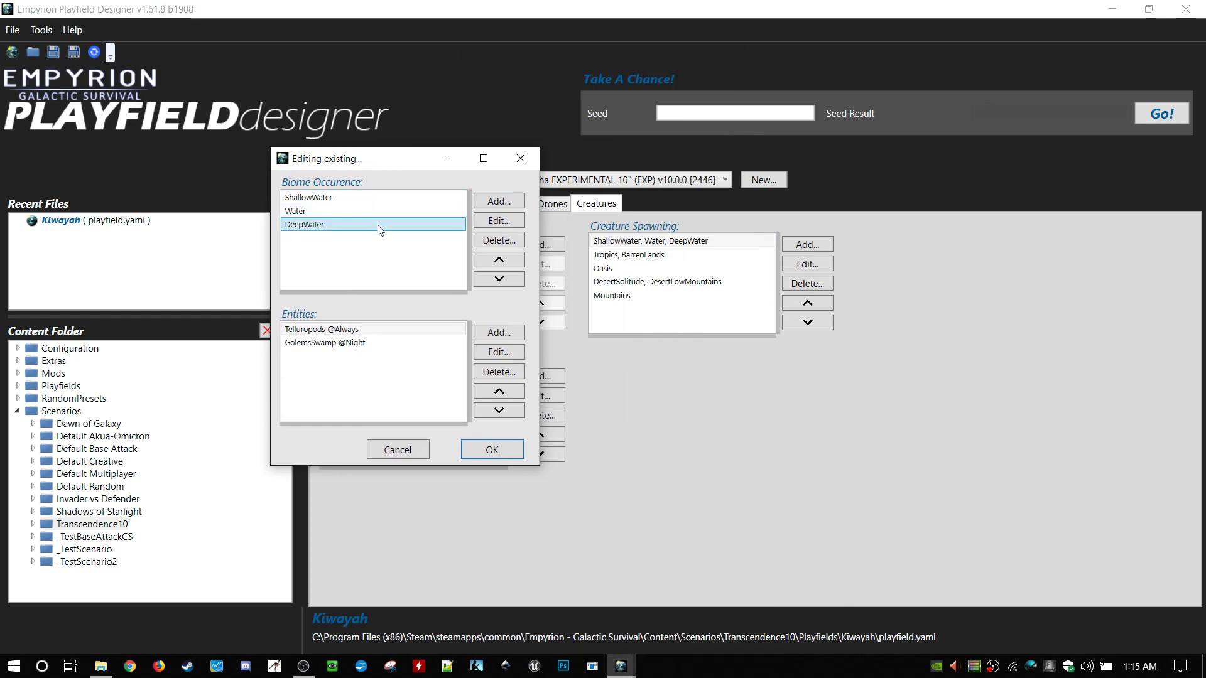
{"action": "left_click", "coordinate": [379, 199]}
{"action": "left_click", "coordinate": [379, 225]}
- Check the Telluropods entity's amount and water settings, and accept the entity without changes
{"action": "double_click", "coordinate": [307, 330]}
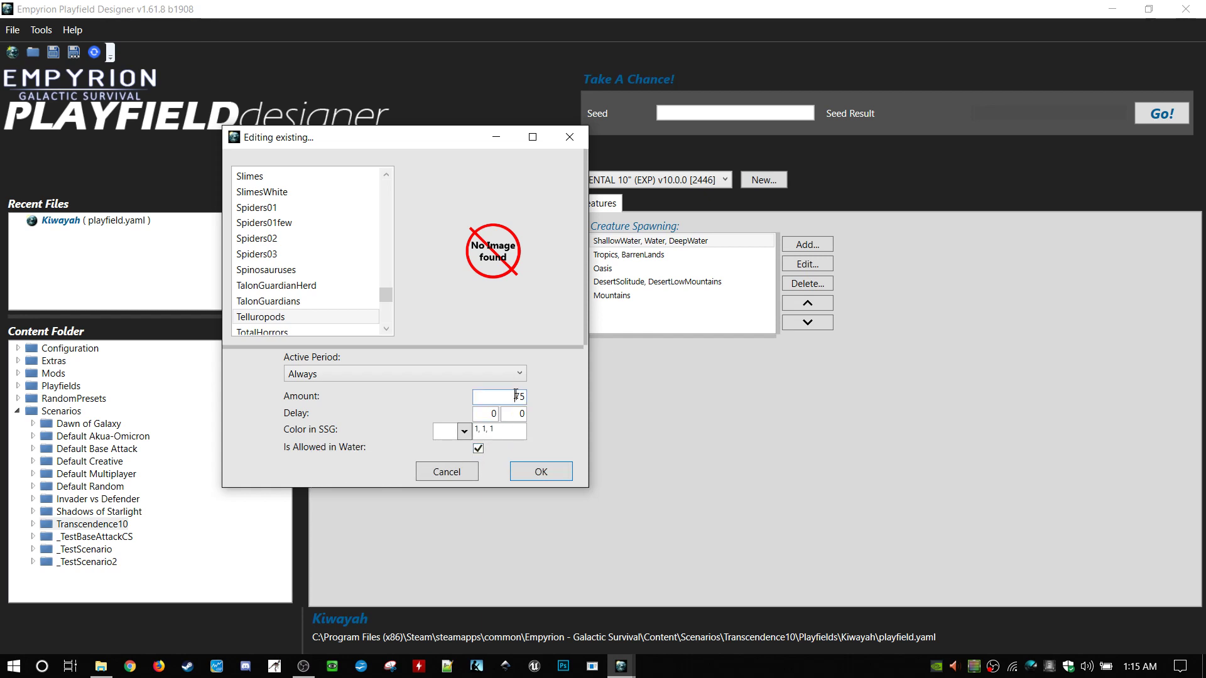
{"action": "double_click", "coordinate": [476, 402]}
{"action": "left_click", "coordinate": [485, 396]}
{"action": "left_click", "coordinate": [562, 469]}
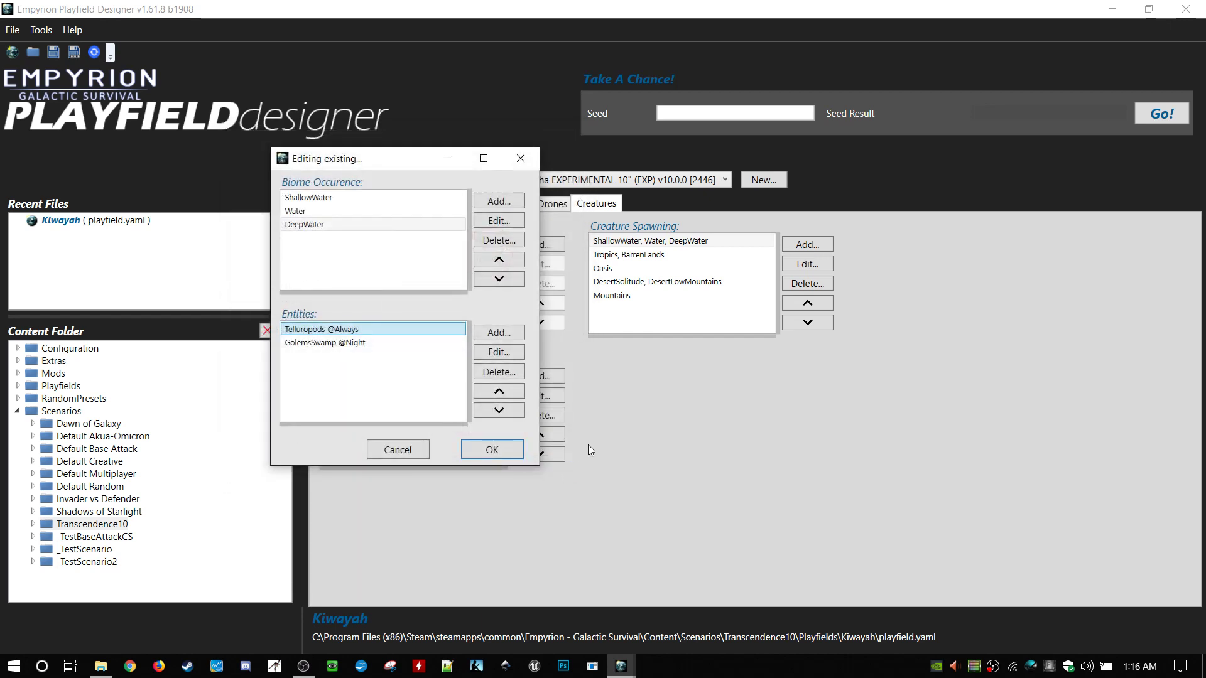
- Compare the water entry's GolemsSwamp entity with its ShallowWater biome, and accept the entry without changes
{"action": "left_click", "coordinate": [356, 345]}
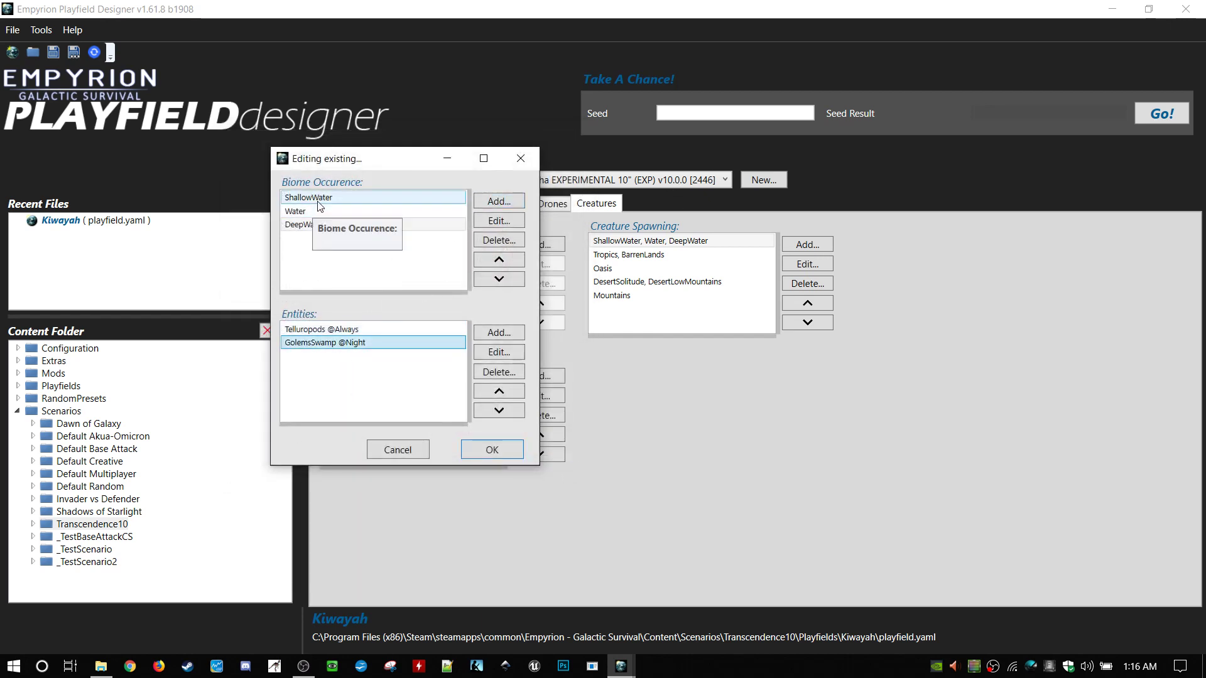
{"action": "double_click", "coordinate": [317, 198]}
{"action": "left_click", "coordinate": [372, 336]}
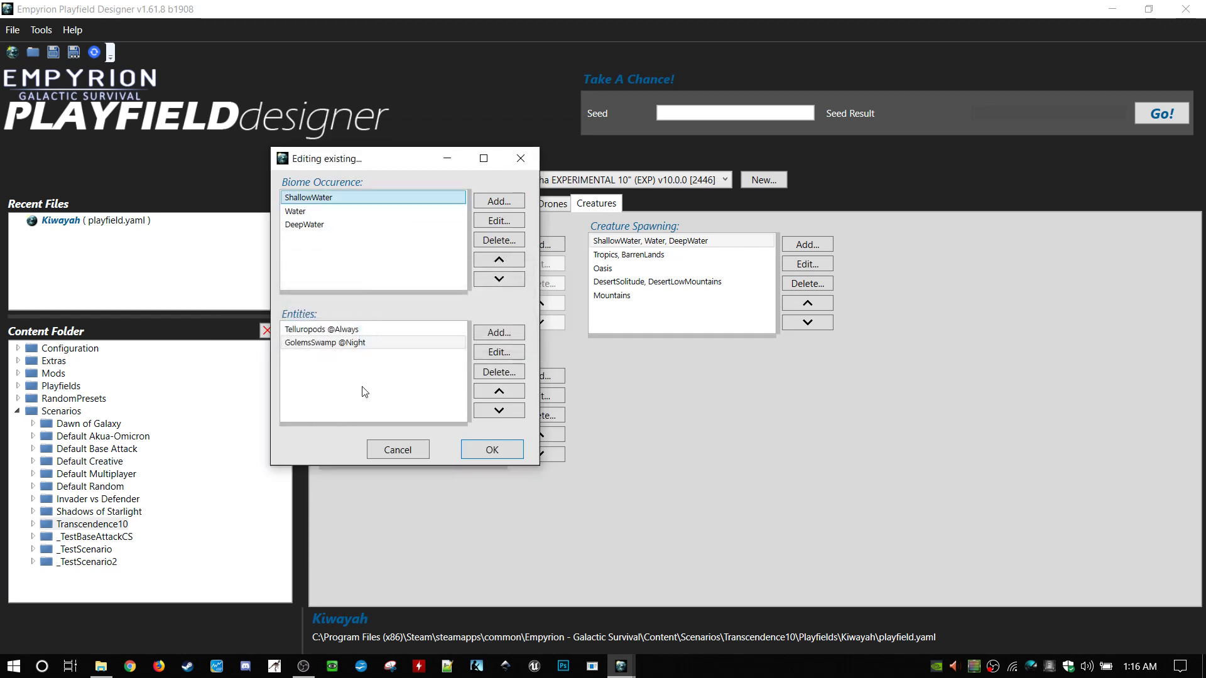
{"action": "left_click", "coordinate": [403, 343]}
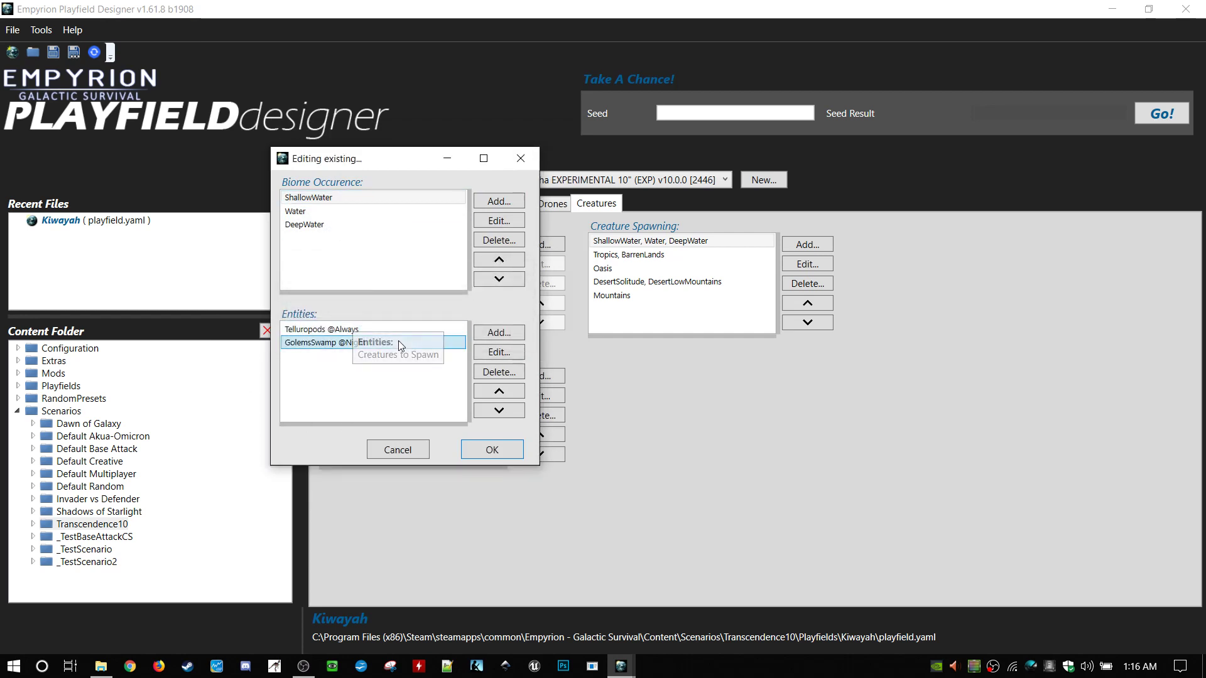
{"action": "left_click", "coordinate": [492, 449]}
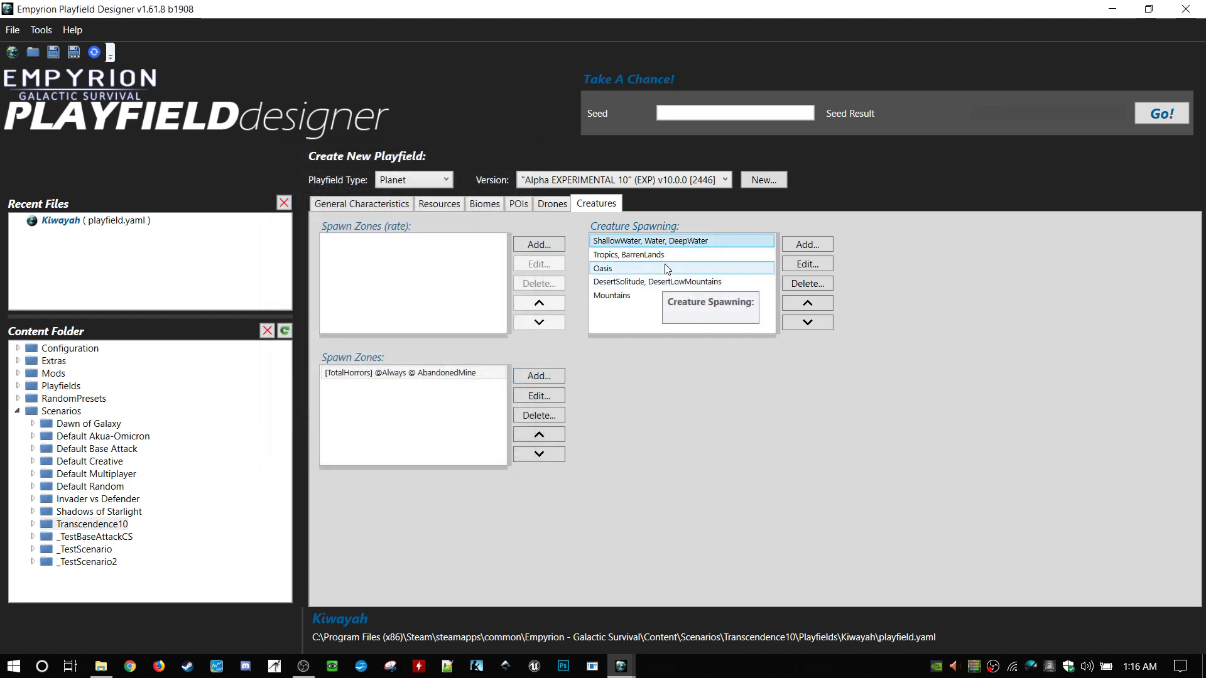
- Review the Mountains creature spawning entry and its AlienBugs02 entity settings, and close both without changes
{"action": "double_click", "coordinate": [667, 296]}
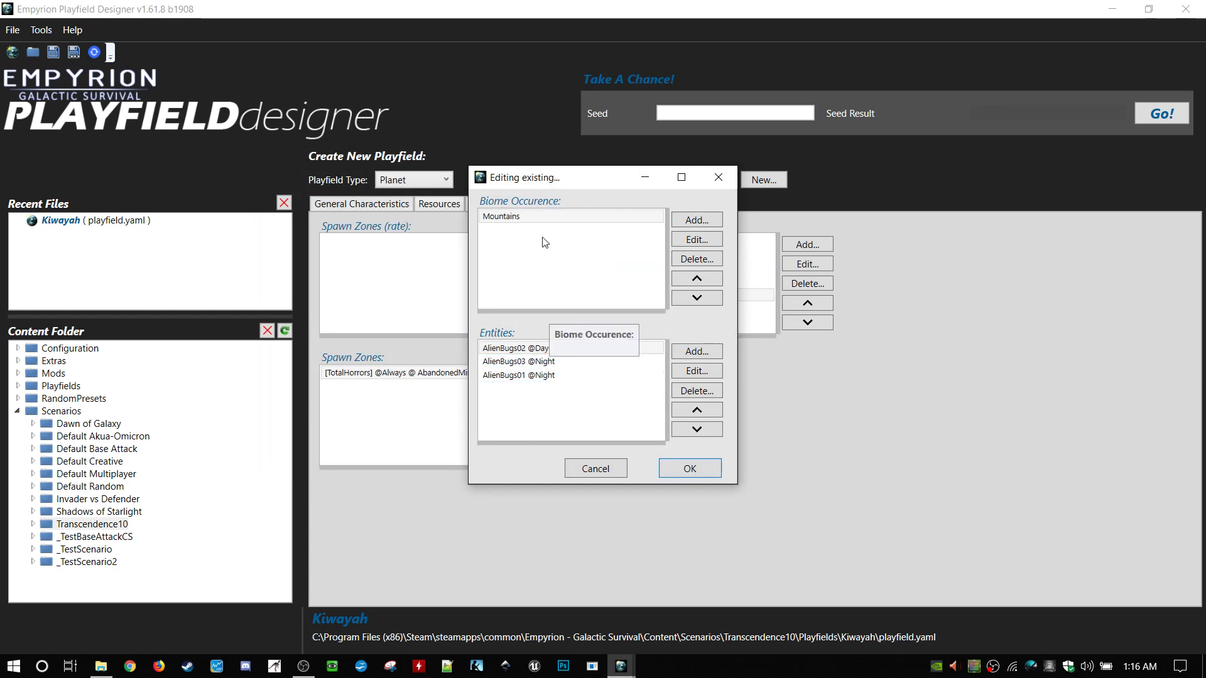
{"action": "left_click", "coordinate": [693, 472]}
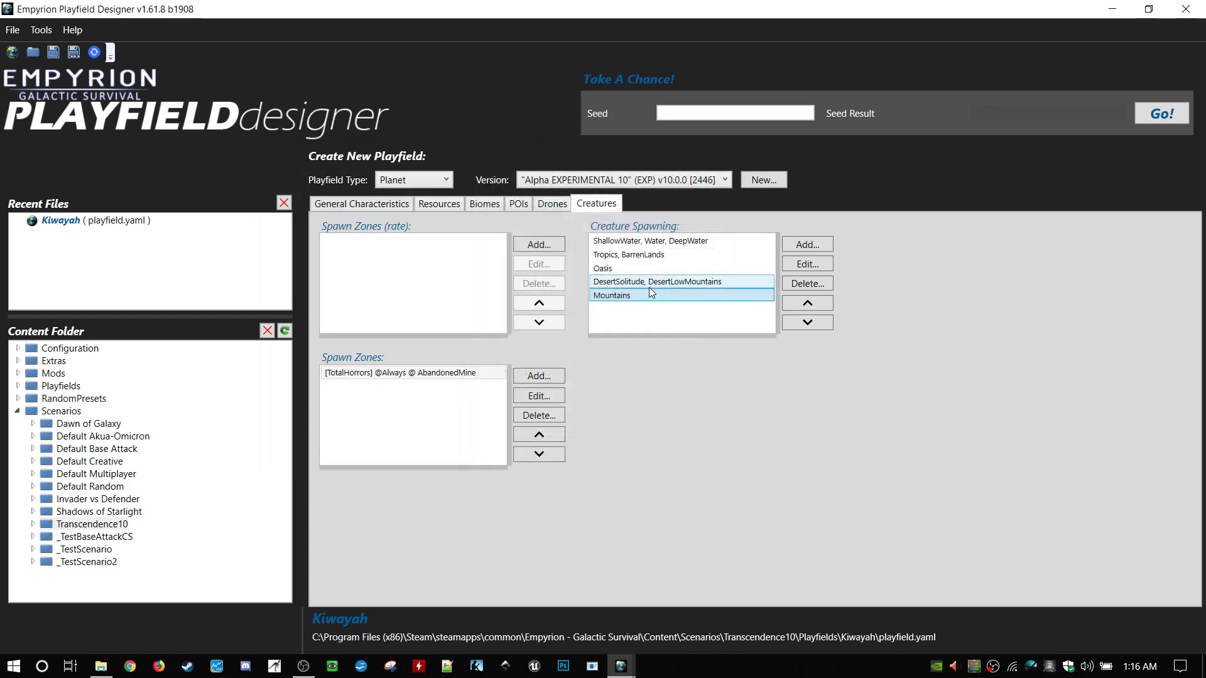
{"action": "double_click", "coordinate": [638, 295]}
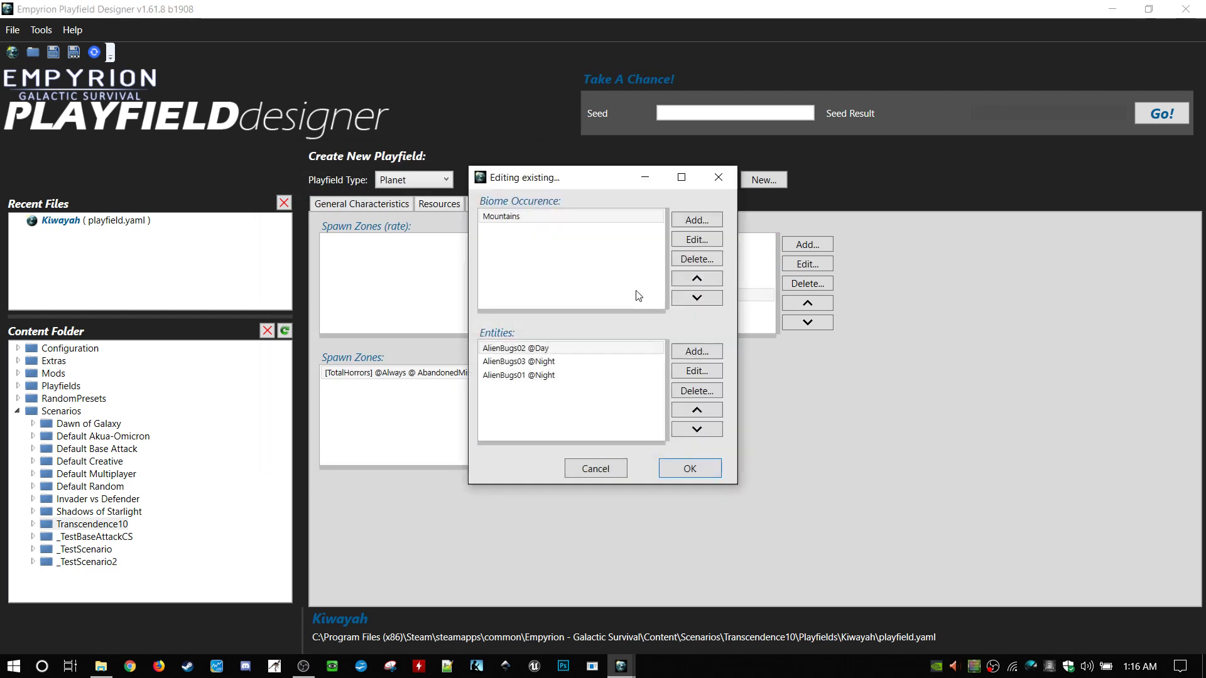
{"action": "double_click", "coordinate": [544, 348]}
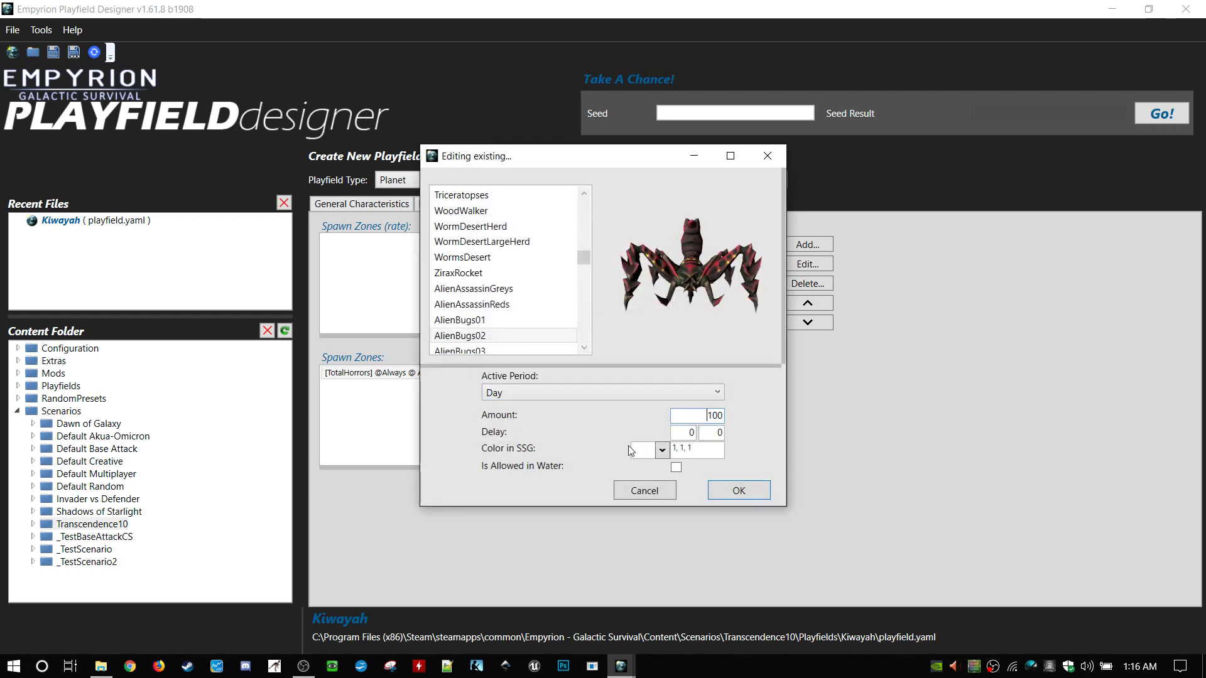
{"action": "left_click", "coordinate": [657, 491]}
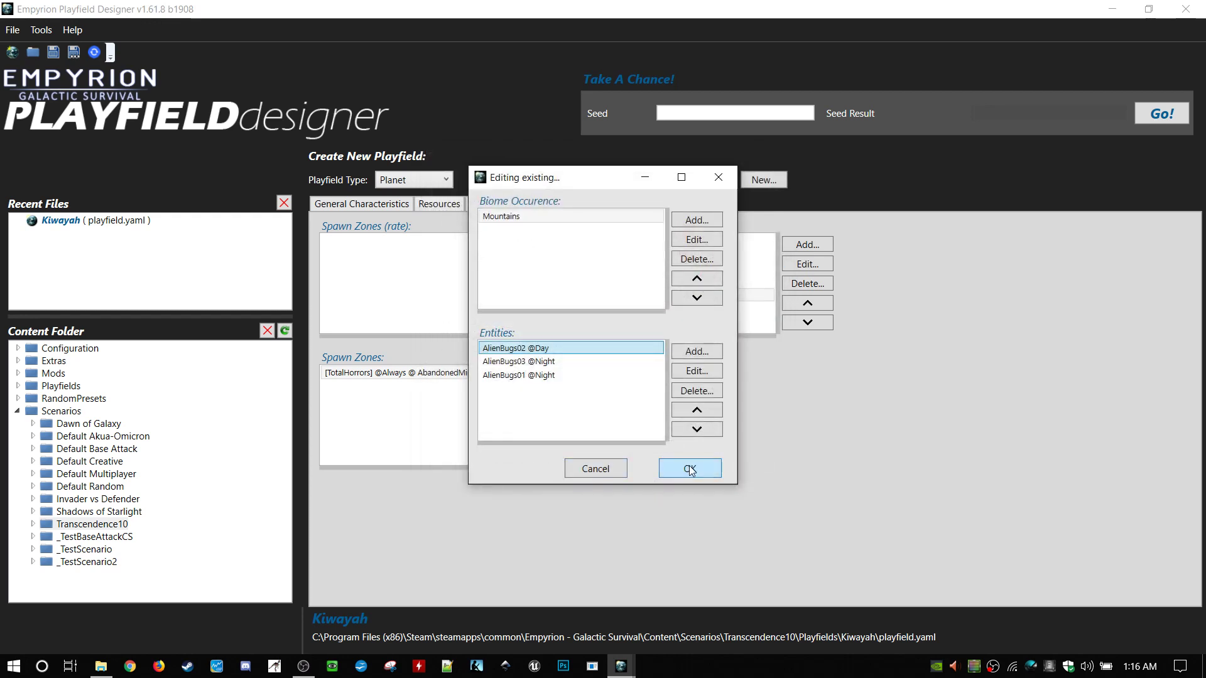
{"action": "left_click", "coordinate": [691, 470]}
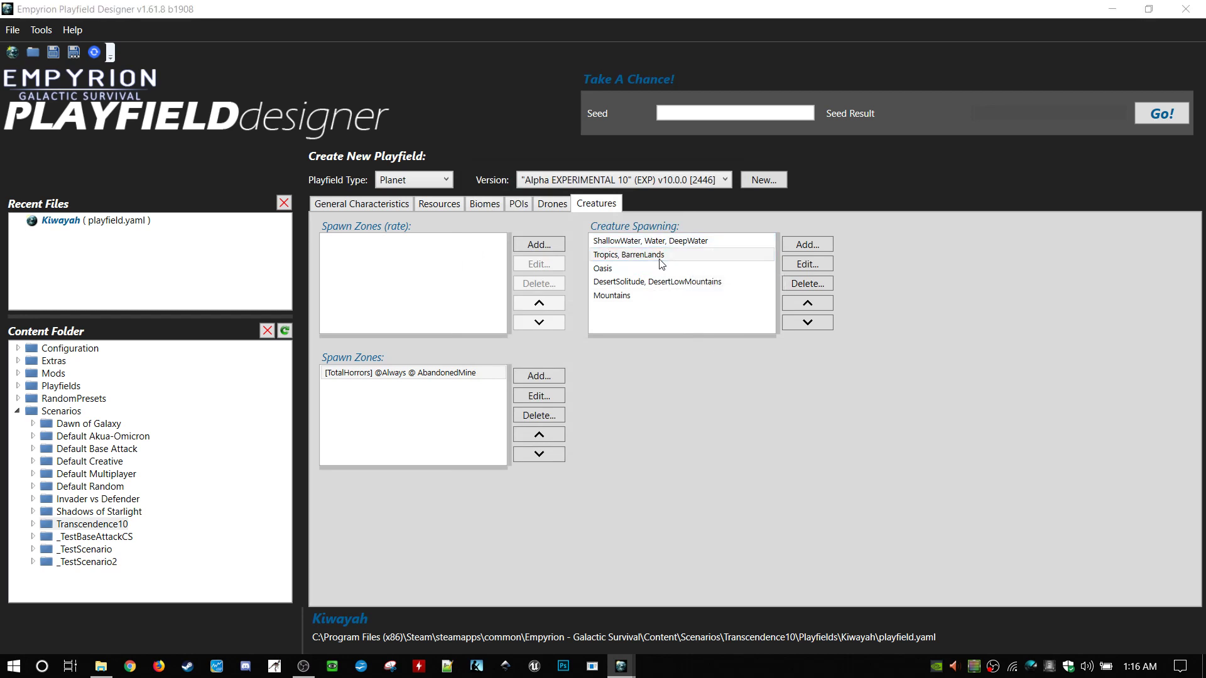
- Check the LizardMuleHerd and RaptorHerd entities in the Tropics, BarrenLands spawning entry, and cancel without changes
{"action": "double_click", "coordinate": [662, 262]}
{"action": "double_click", "coordinate": [574, 348]}
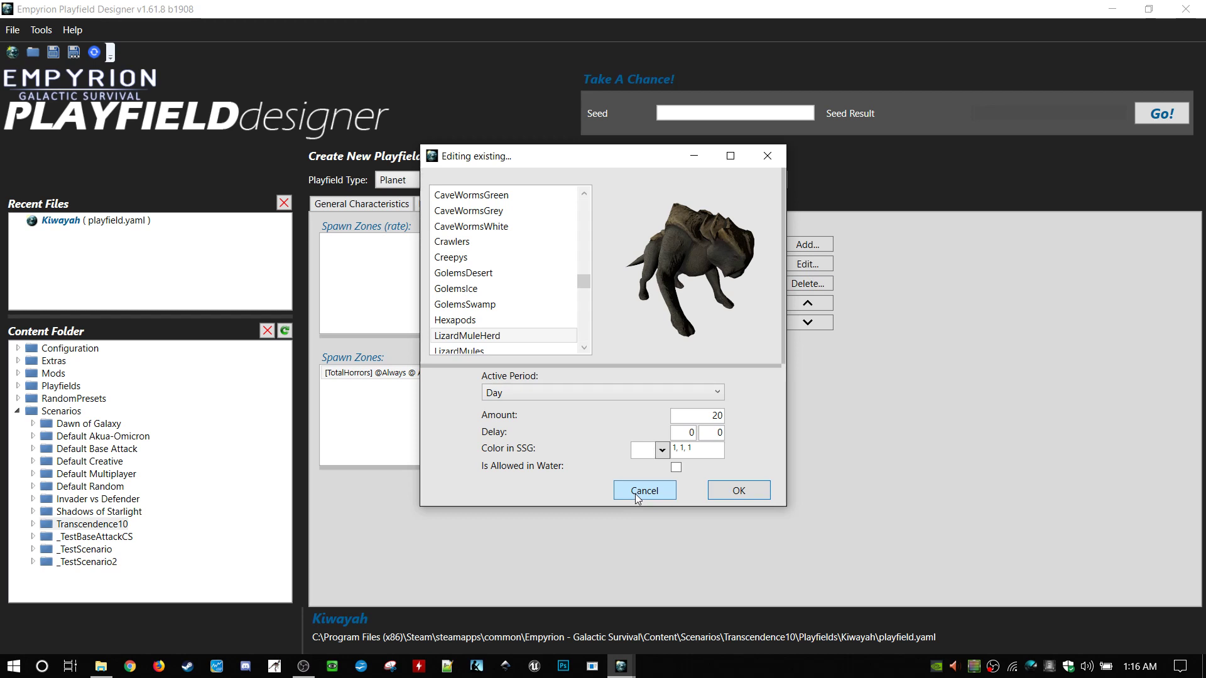
{"action": "left_click", "coordinate": [636, 496]}
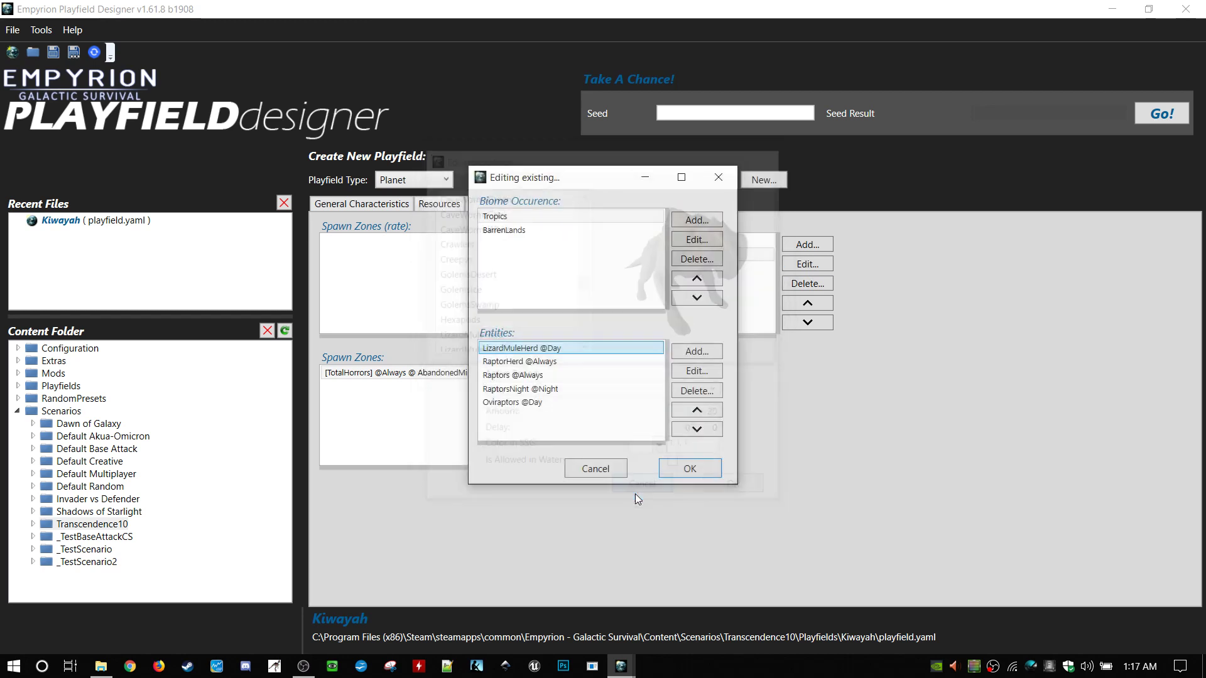
{"action": "double_click", "coordinate": [587, 362]}
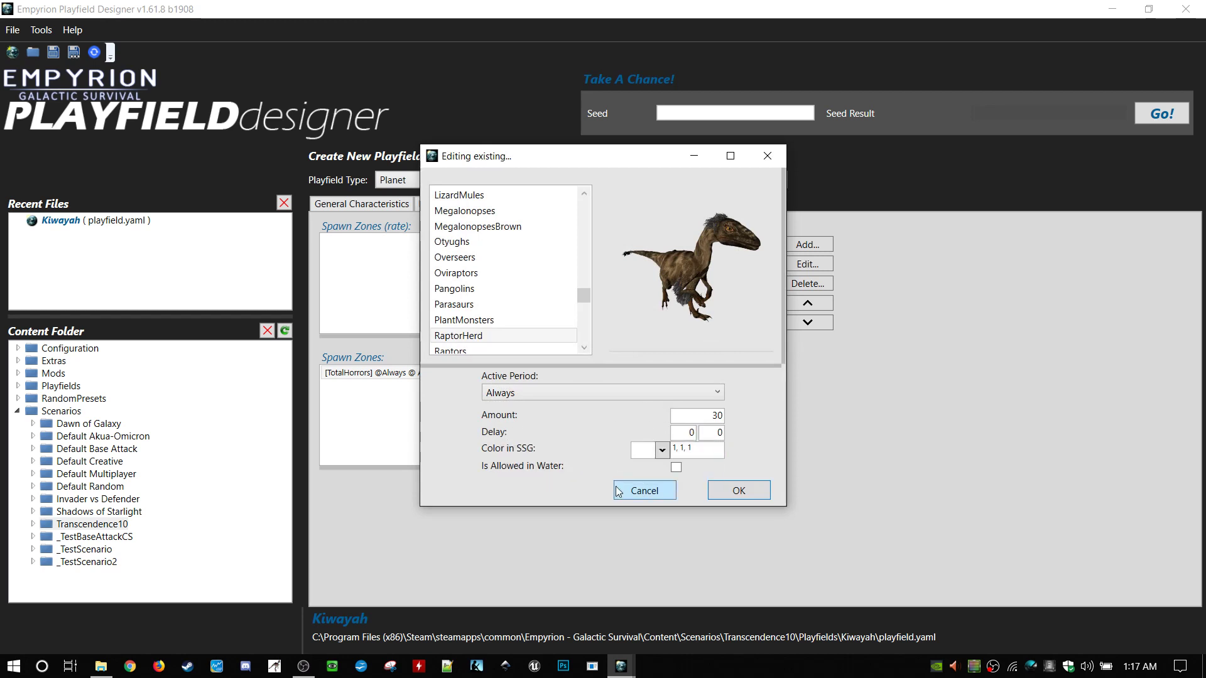
{"action": "left_click", "coordinate": [637, 490]}
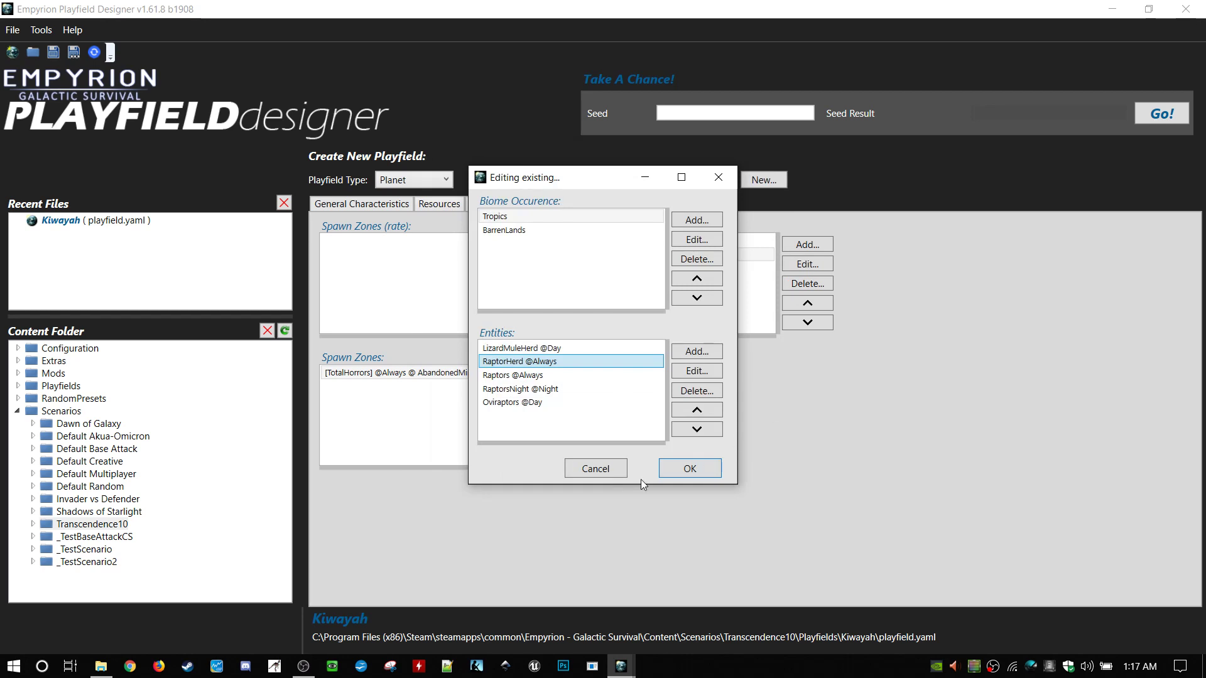
{"action": "left_click", "coordinate": [613, 468]}
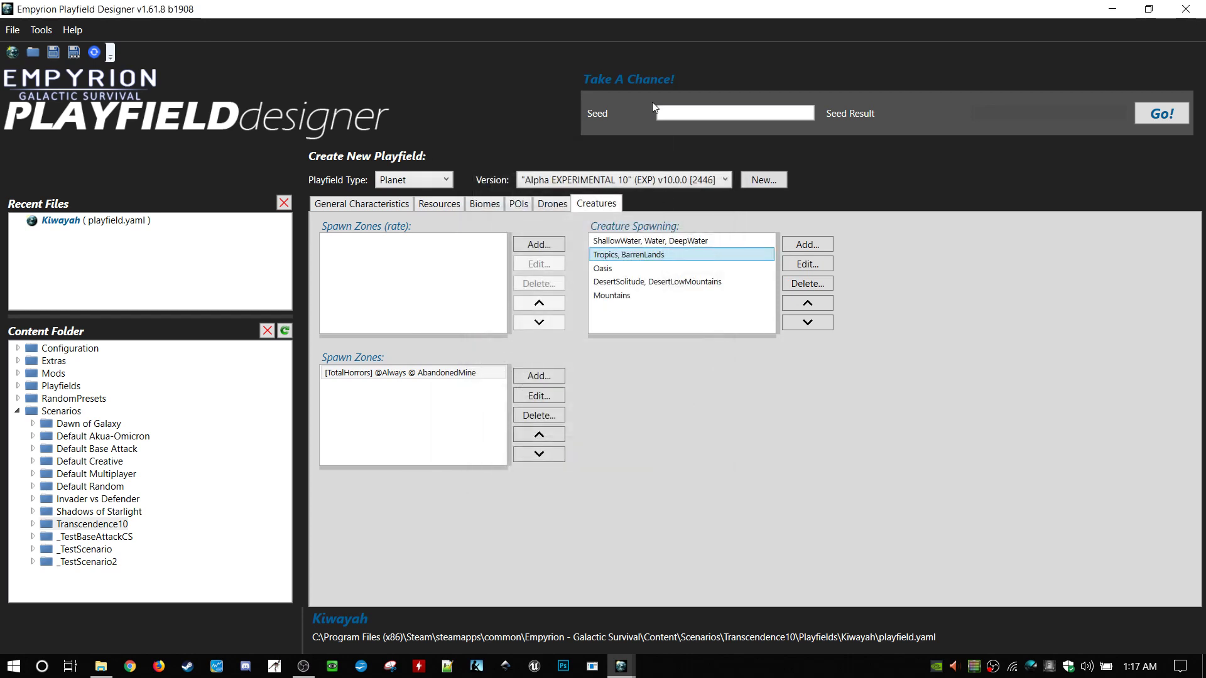
- Look through the playfield type and version choices, keeping Planet and "Alpha EXPERIMENTAL 10" (EXP) v10.0.0 [2446]
{"action": "left_click", "coordinate": [543, 202]}
{"action": "left_click", "coordinate": [576, 205]}
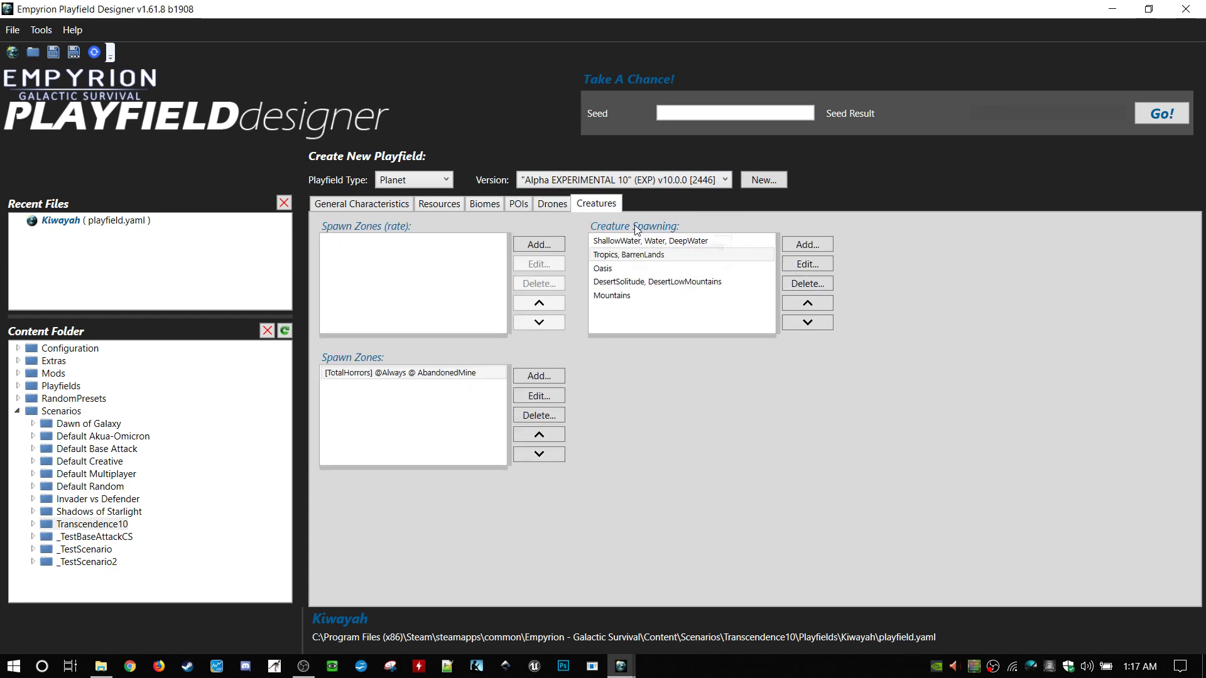
{"action": "left_click", "coordinate": [444, 178]}
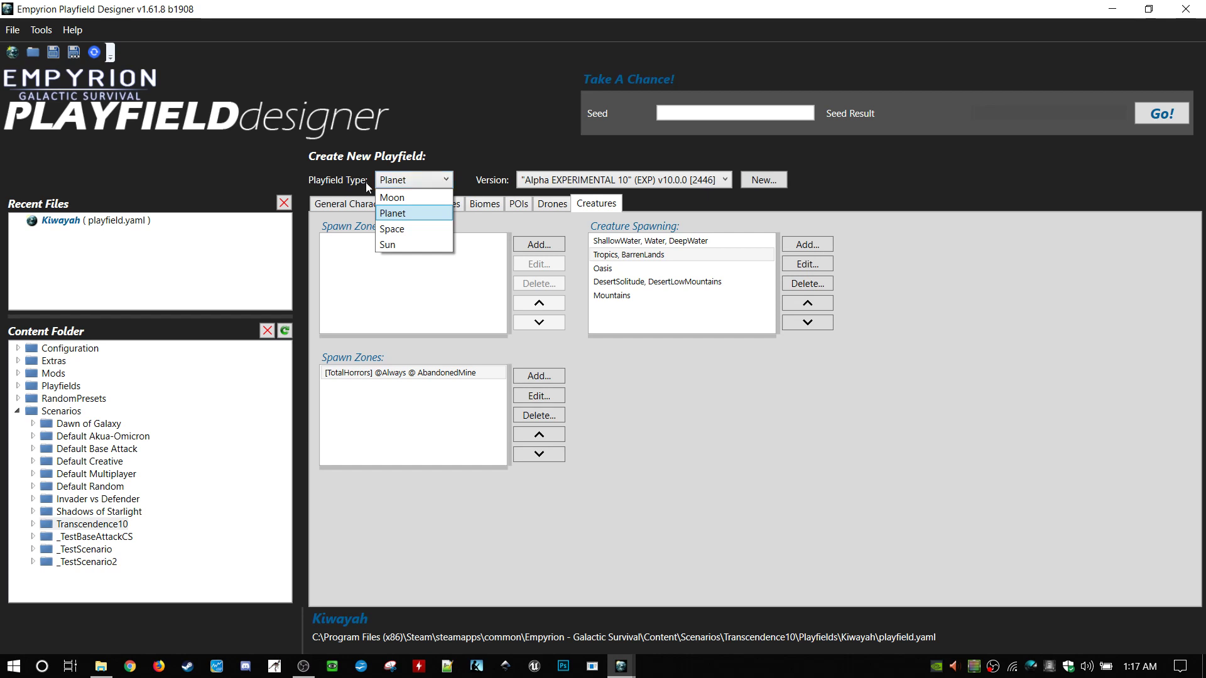
{"action": "left_click", "coordinate": [416, 213]}
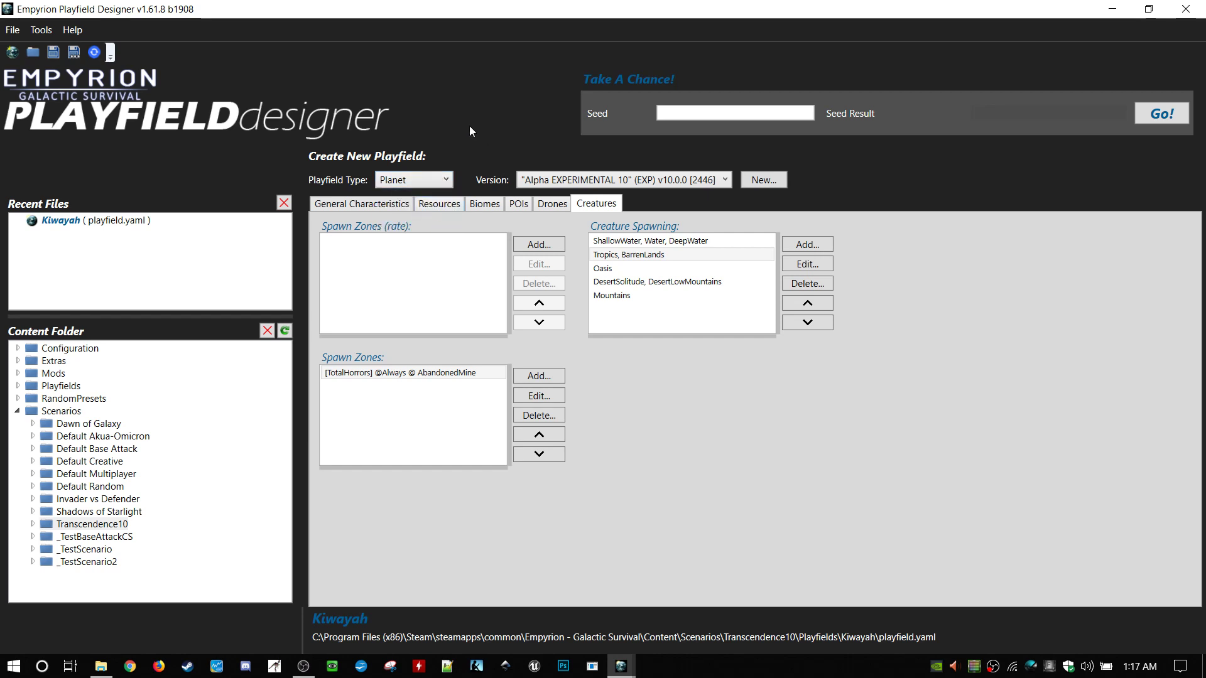
{"action": "left_click", "coordinate": [434, 180]}
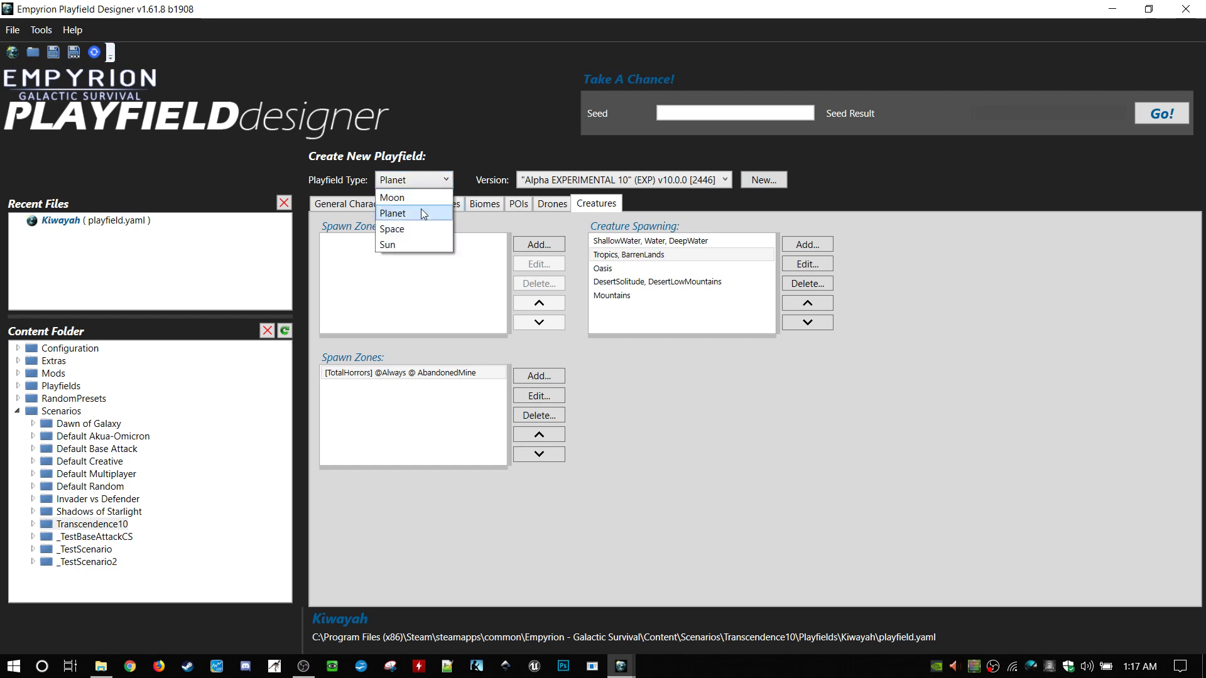
{"action": "left_click", "coordinate": [420, 214]}
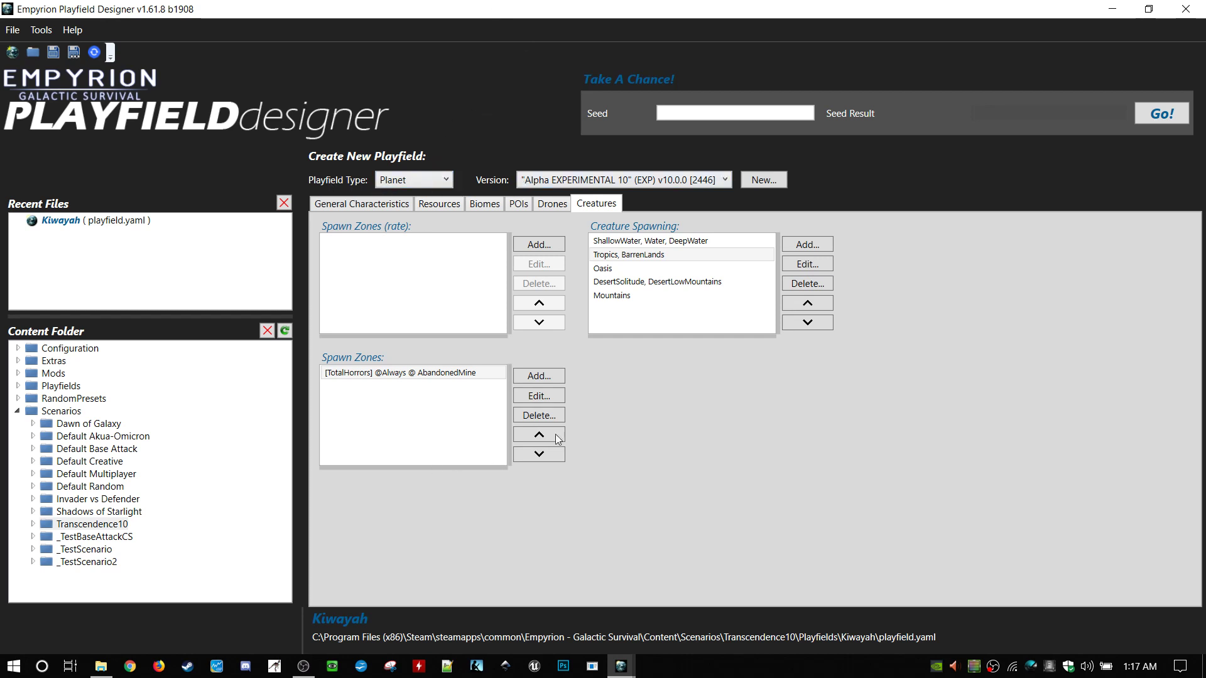
{"action": "left_click", "coordinate": [722, 182]}
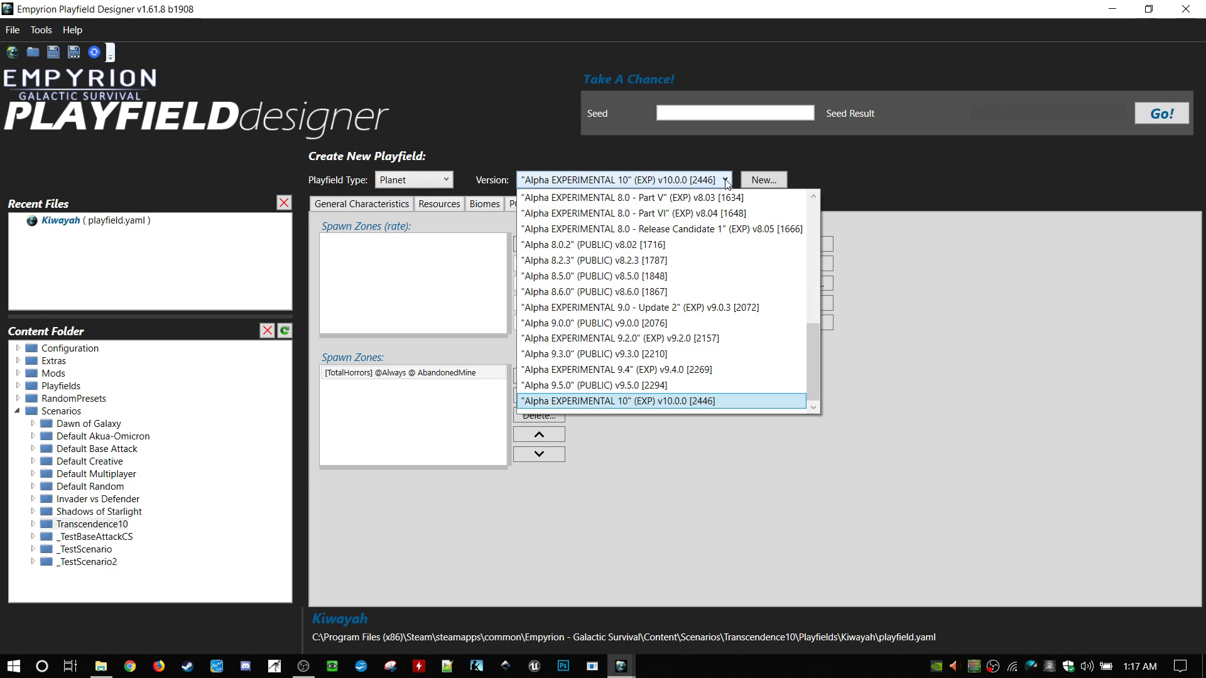
{"action": "left_click", "coordinate": [734, 406]}
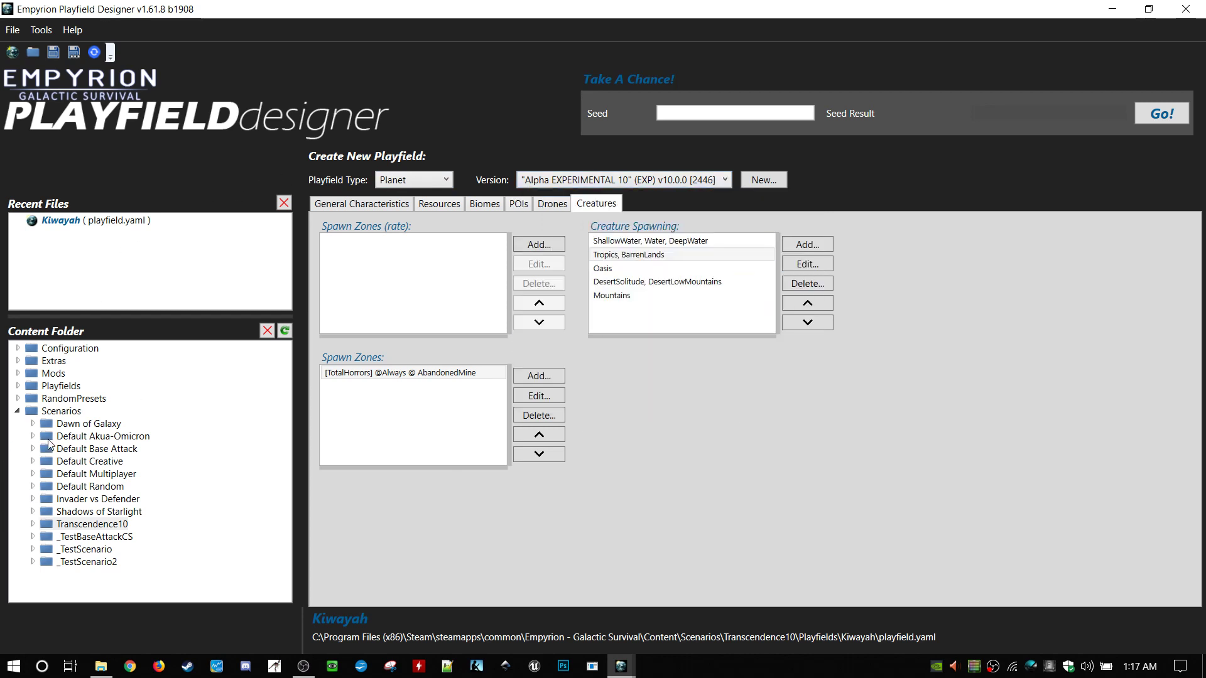
- Expand the Transcendence10 scenario in the content folder tree, and cancel a first attempt to save the playfield
{"action": "left_click", "coordinate": [33, 524]}
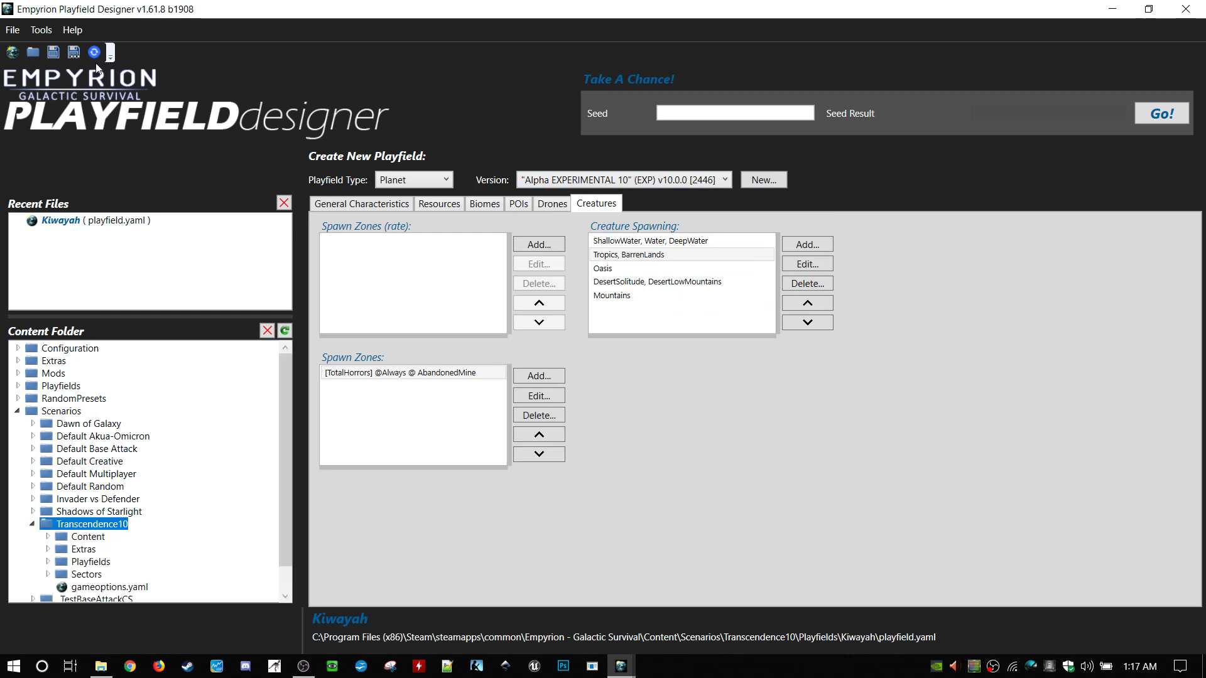
{"action": "left_click", "coordinate": [52, 55]}
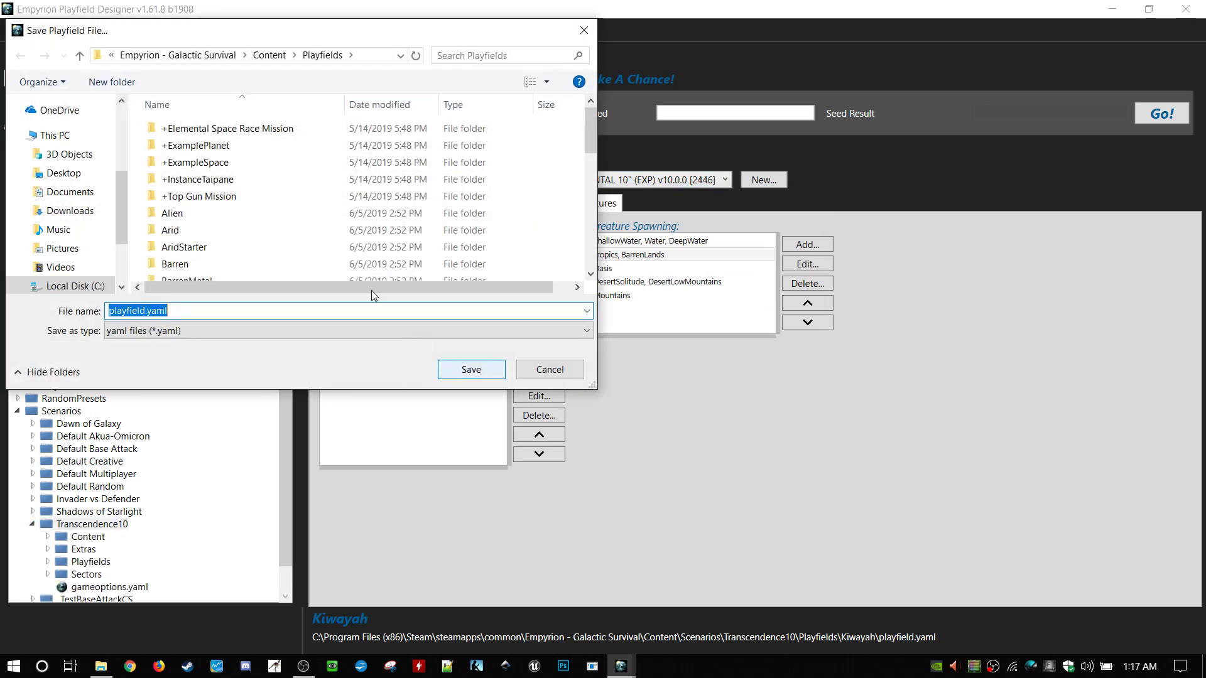
{"action": "left_click", "coordinate": [553, 370]}
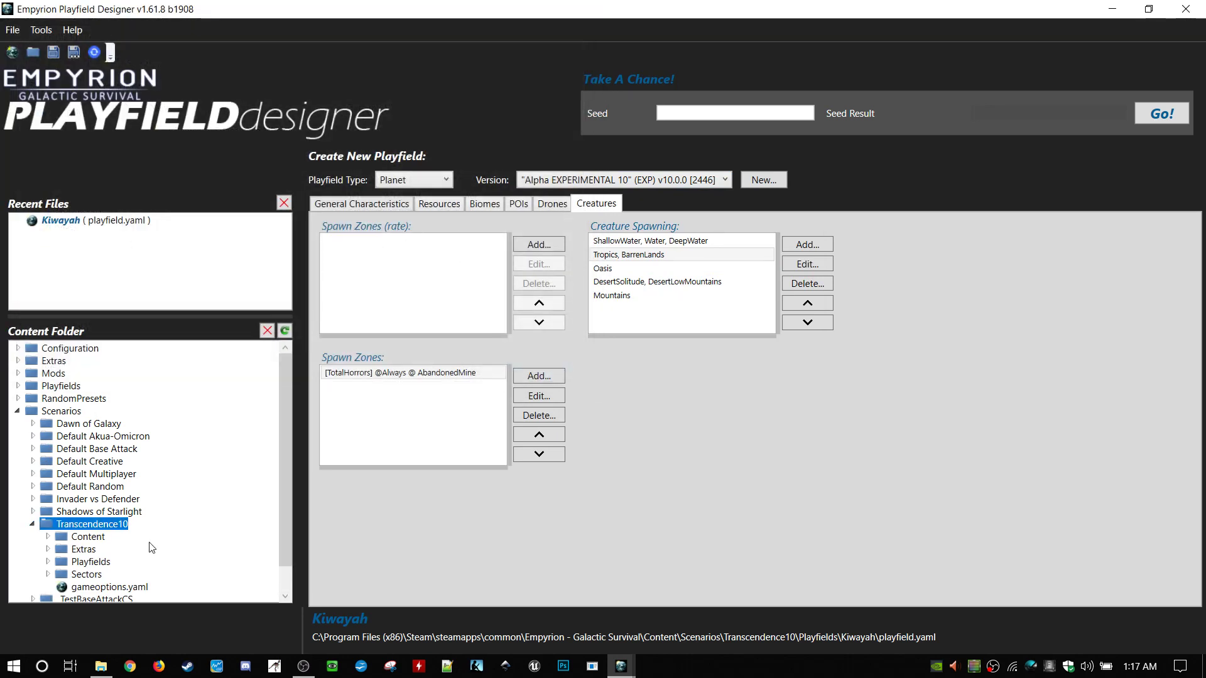
{"action": "scroll", "coordinate": [151, 546], "scroll_direction": "down", "scroll_amount": 1}
- Start saving the playfield file and browse from Content through Scenarios to the Transcendence10 folder
{"action": "left_click", "coordinate": [52, 52]}
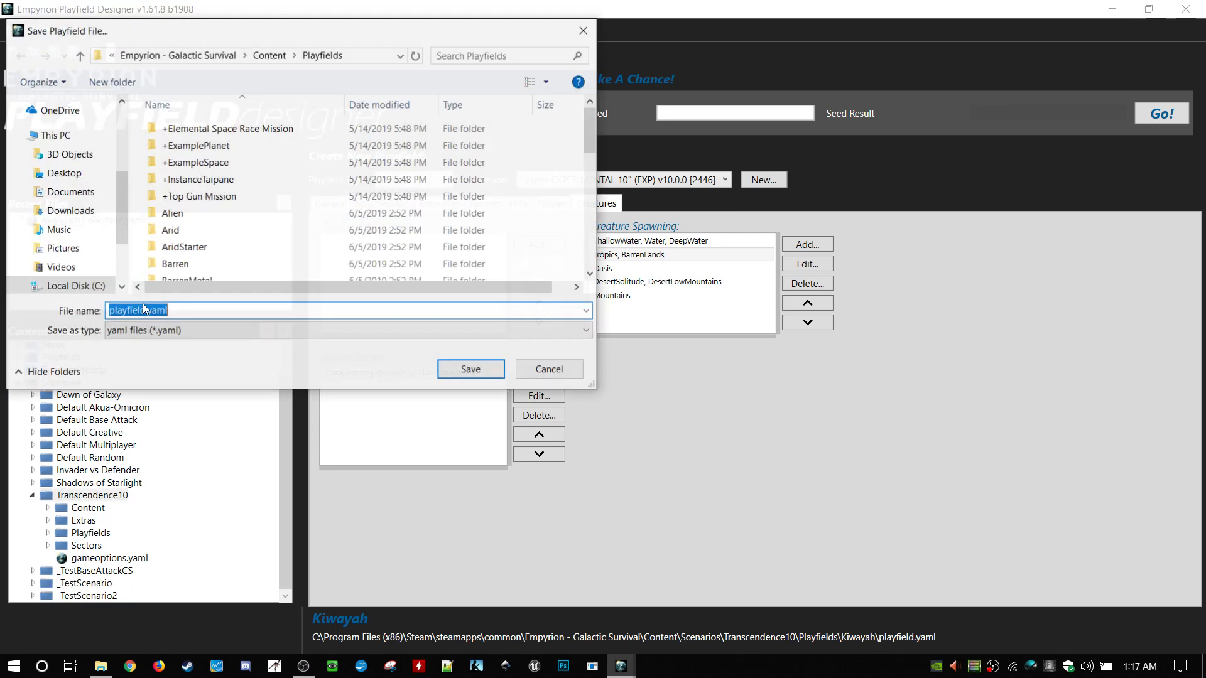
{"action": "scroll", "coordinate": [301, 179], "scroll_direction": "down", "scroll_amount": 5}
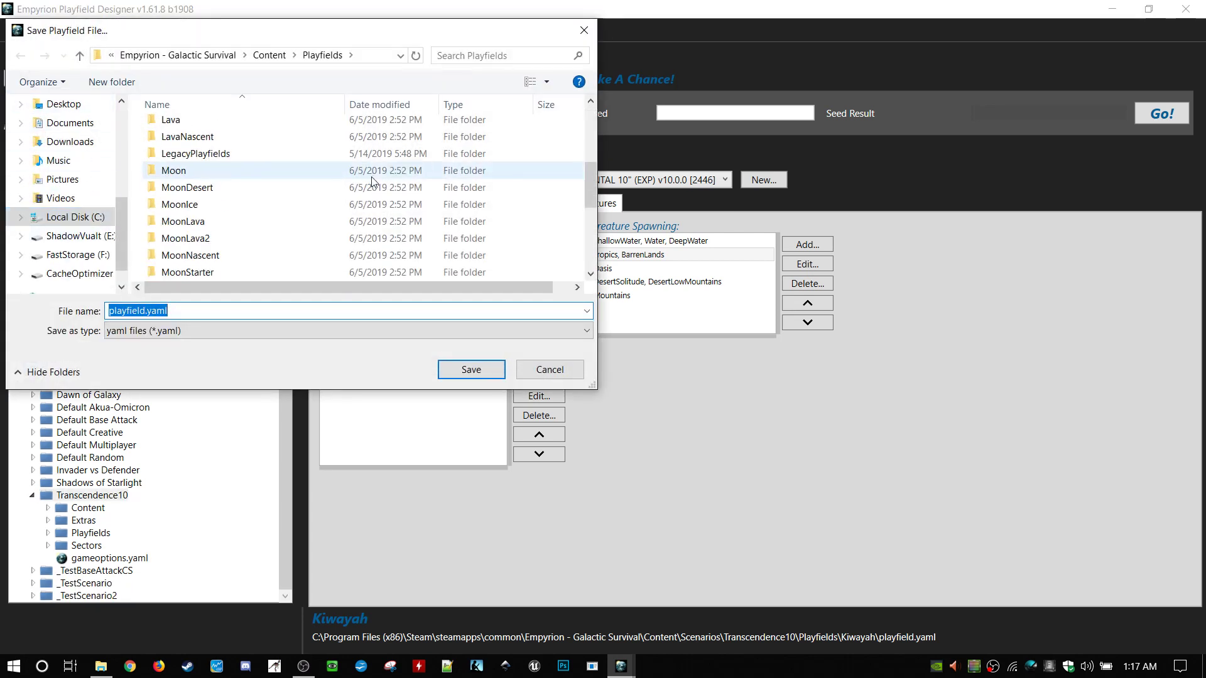
{"action": "scroll", "coordinate": [277, 232], "scroll_direction": "down", "scroll_amount": 2}
{"action": "scroll", "coordinate": [275, 233], "scroll_direction": "down", "scroll_amount": 2}
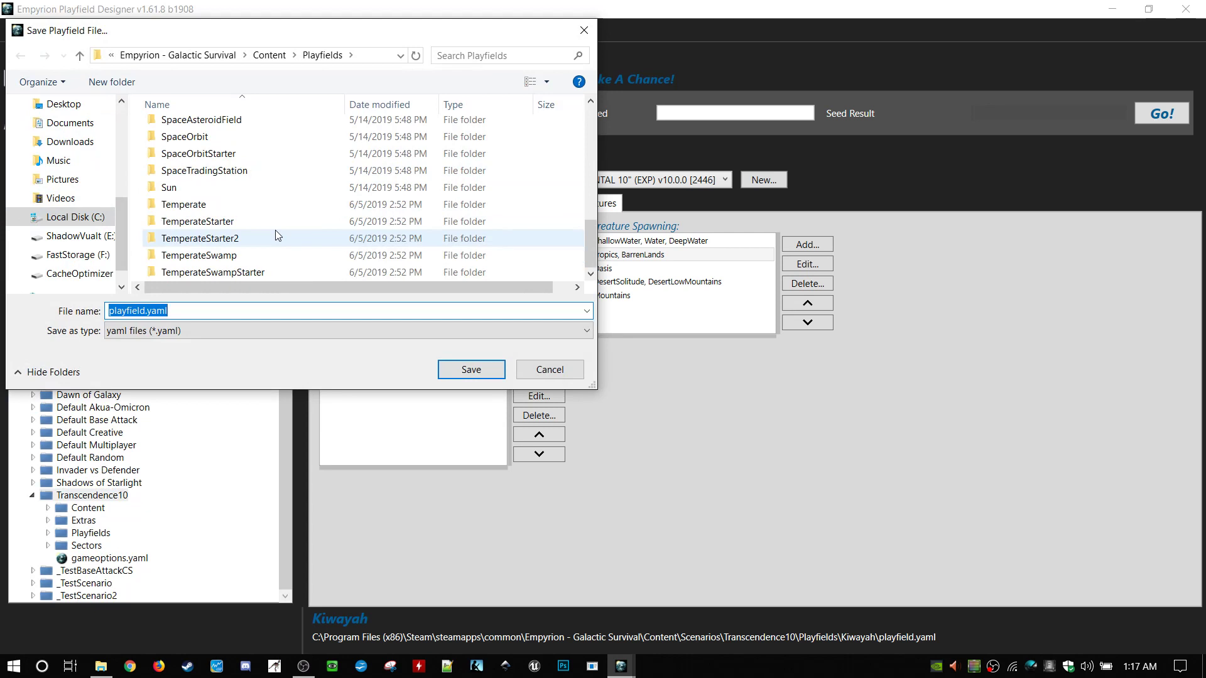
{"action": "left_click", "coordinate": [269, 56]}
{"action": "scroll", "coordinate": [228, 232], "scroll_direction": "down", "scroll_amount": 1}
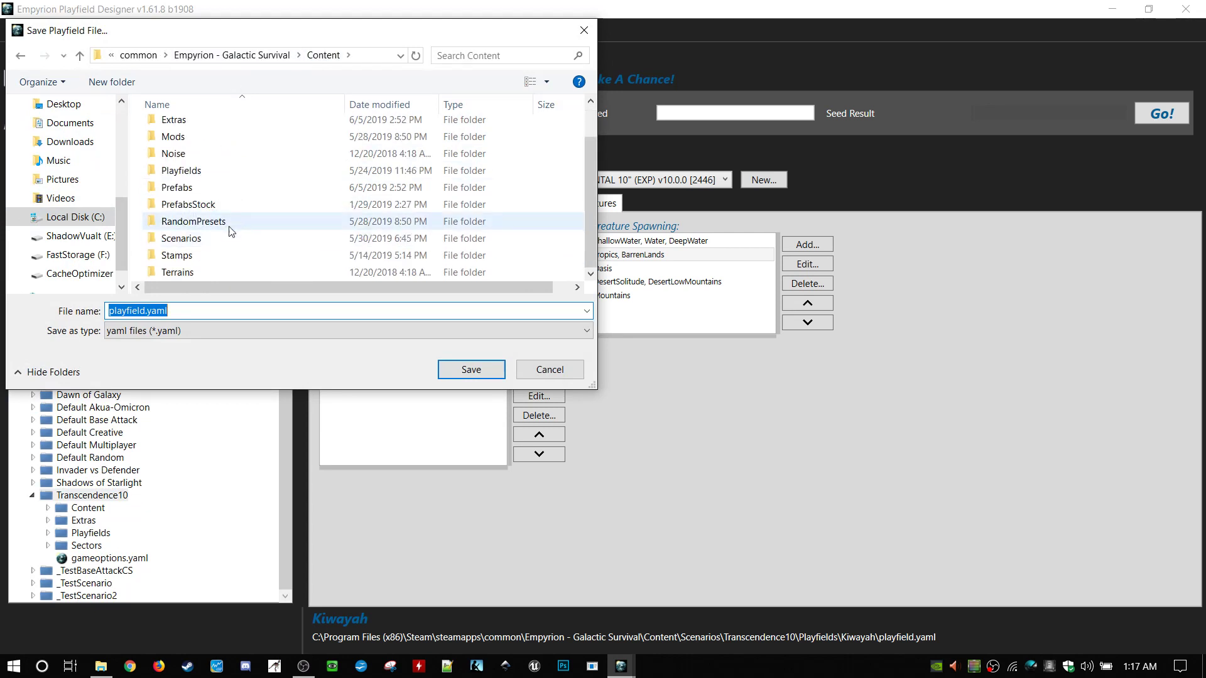
{"action": "double_click", "coordinate": [224, 244]}
{"action": "scroll", "coordinate": [214, 239], "scroll_direction": "down", "scroll_amount": 1}
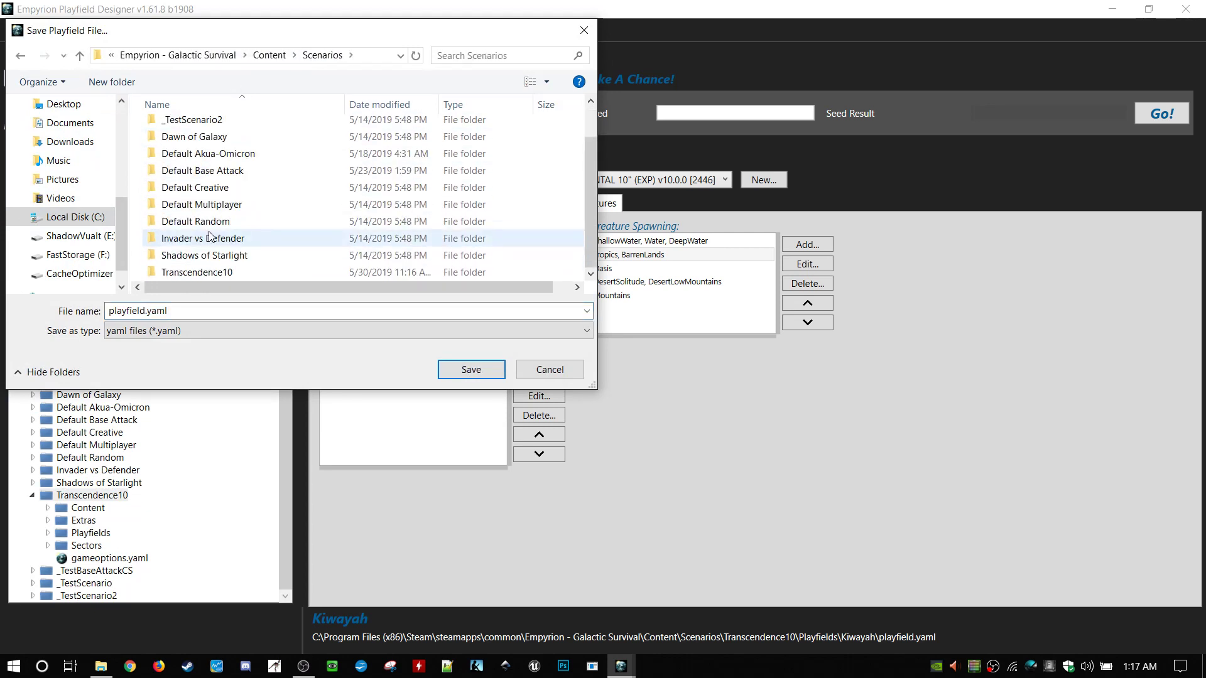
{"action": "double_click", "coordinate": [216, 272]}
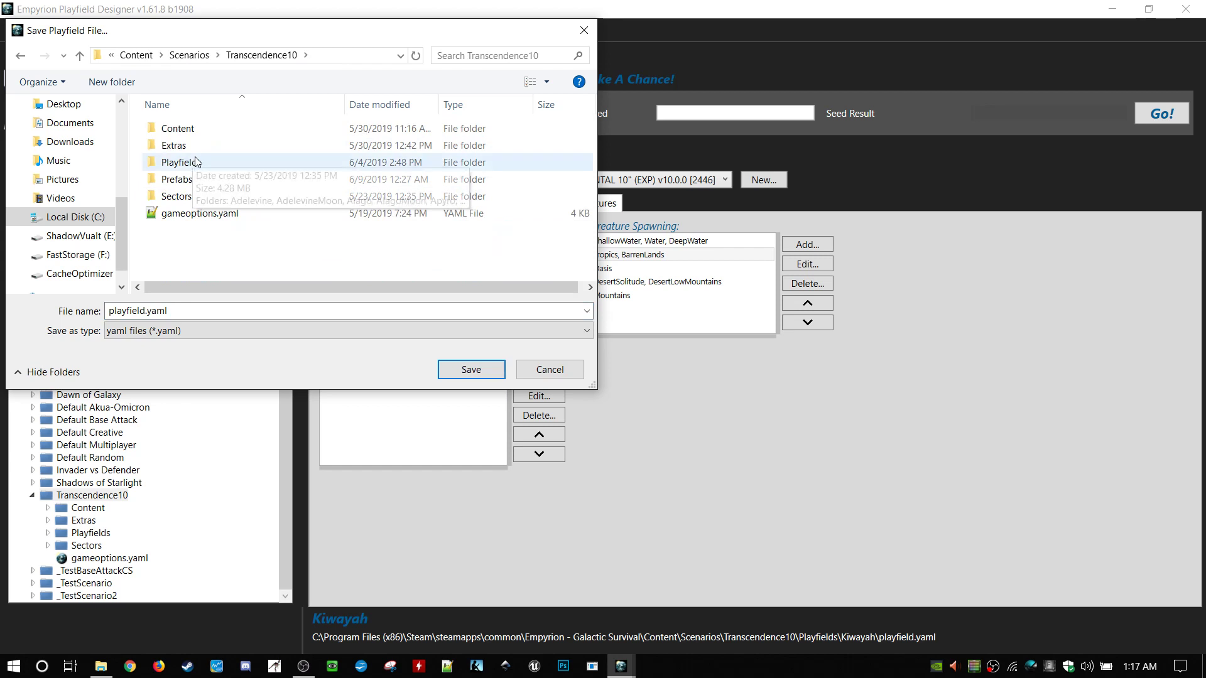
- Save the playfield as playfield.yaml in the scenario's Playfields\Kiwayah folder, replacing the existing file
{"action": "double_click", "coordinate": [193, 162]}
{"action": "scroll", "coordinate": [186, 271], "scroll_direction": "down", "scroll_amount": 3}
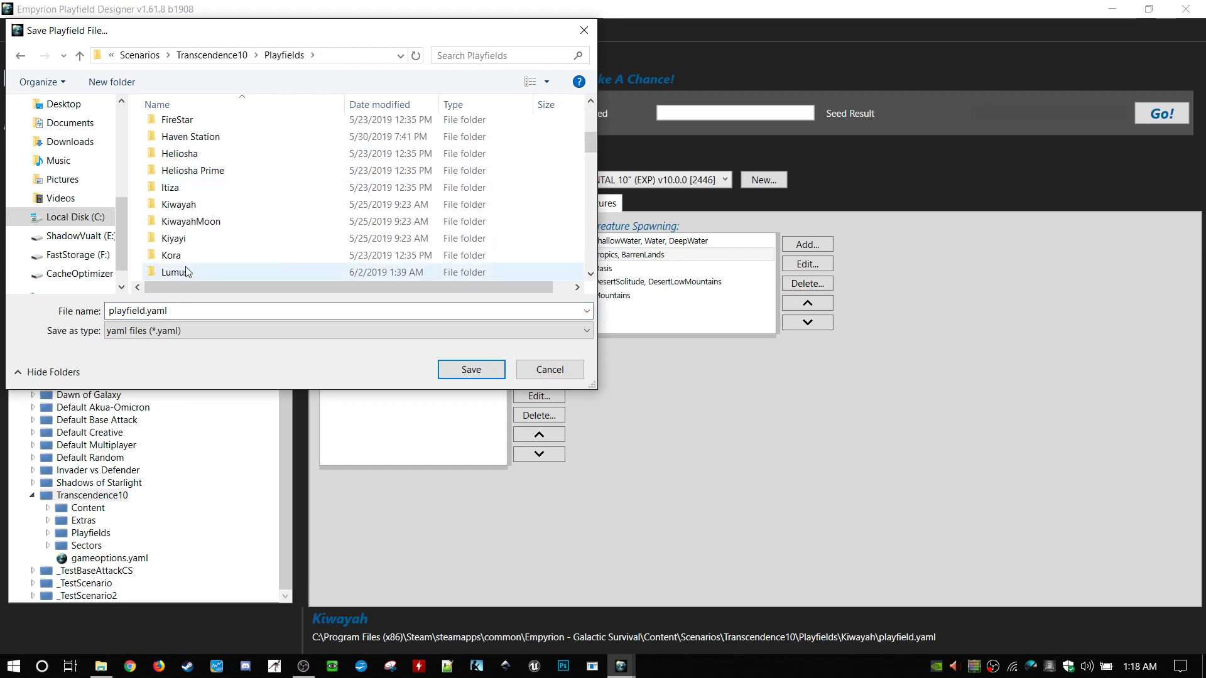
{"action": "double_click", "coordinate": [183, 206]}
{"action": "left_click", "coordinate": [502, 372]}
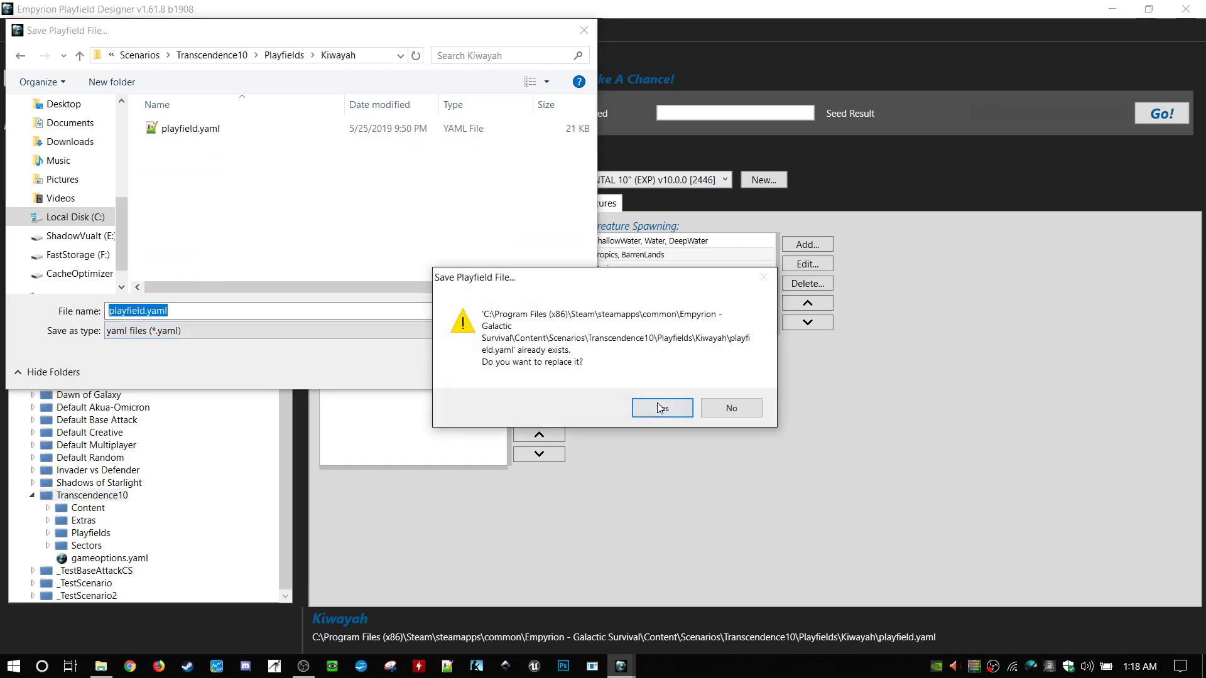
{"action": "left_click", "coordinate": [662, 407]}
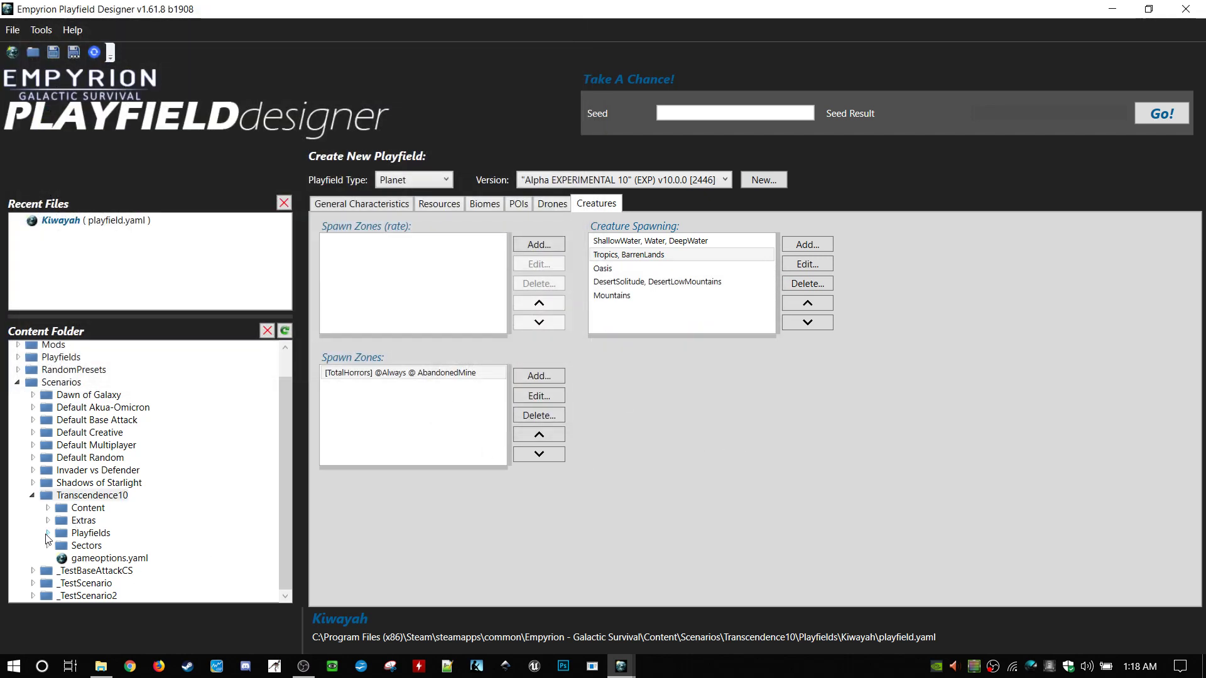
- Open playfield.yaml of Haven Station from the Transcendence10 Playfields folder, resetting the currently opened playfield
{"action": "left_click", "coordinate": [47, 533]}
{"action": "scroll", "coordinate": [93, 467], "scroll_direction": "down", "scroll_amount": 6}
{"action": "scroll", "coordinate": [90, 478], "scroll_direction": "down", "scroll_amount": 5}
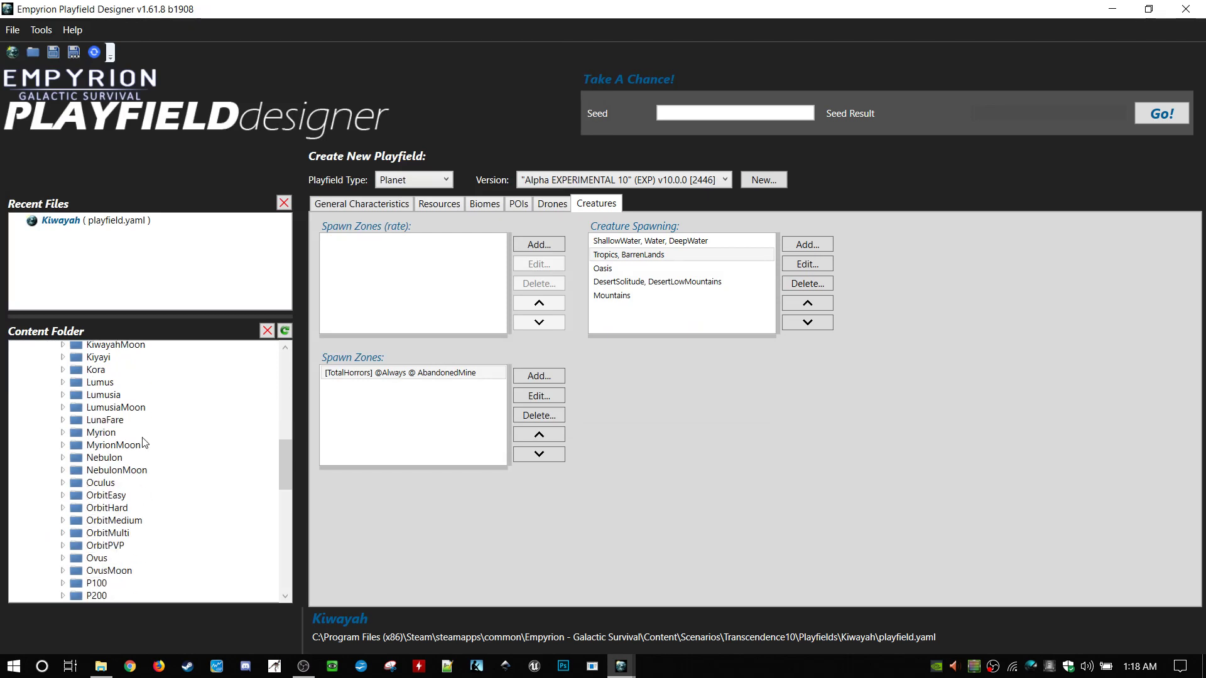
{"action": "scroll", "coordinate": [143, 440], "scroll_direction": "up", "scroll_amount": 4}
{"action": "scroll", "coordinate": [144, 438], "scroll_direction": "up", "scroll_amount": 2}
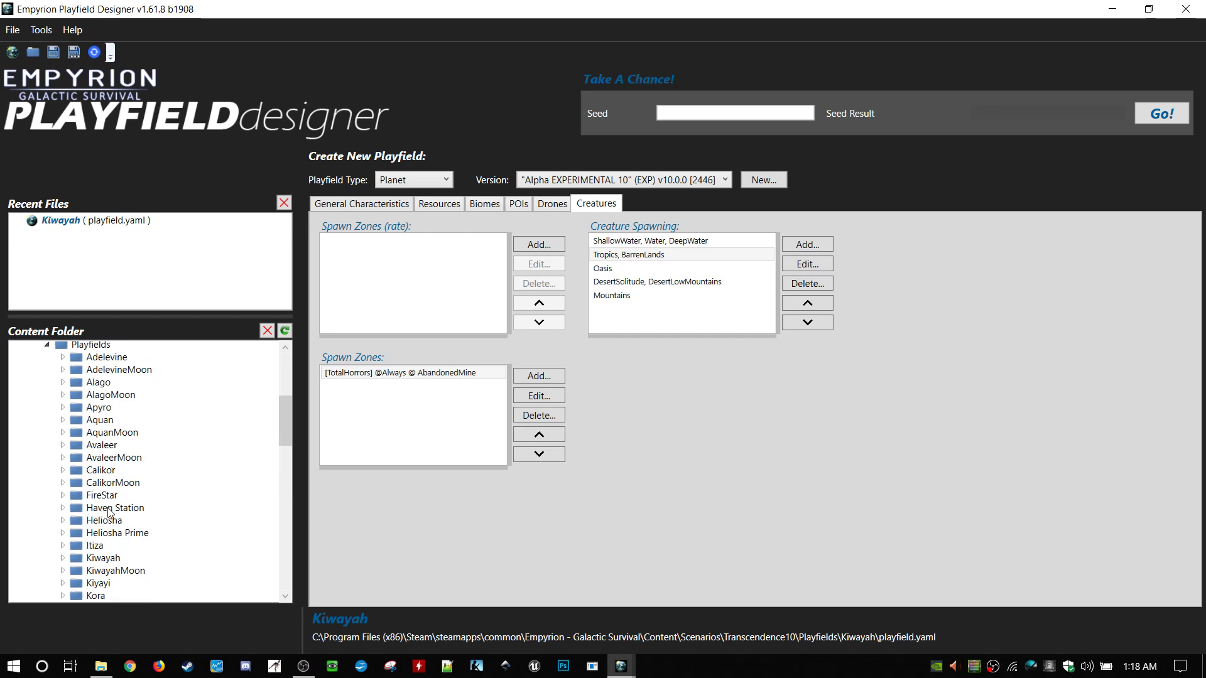
{"action": "double_click", "coordinate": [108, 506]}
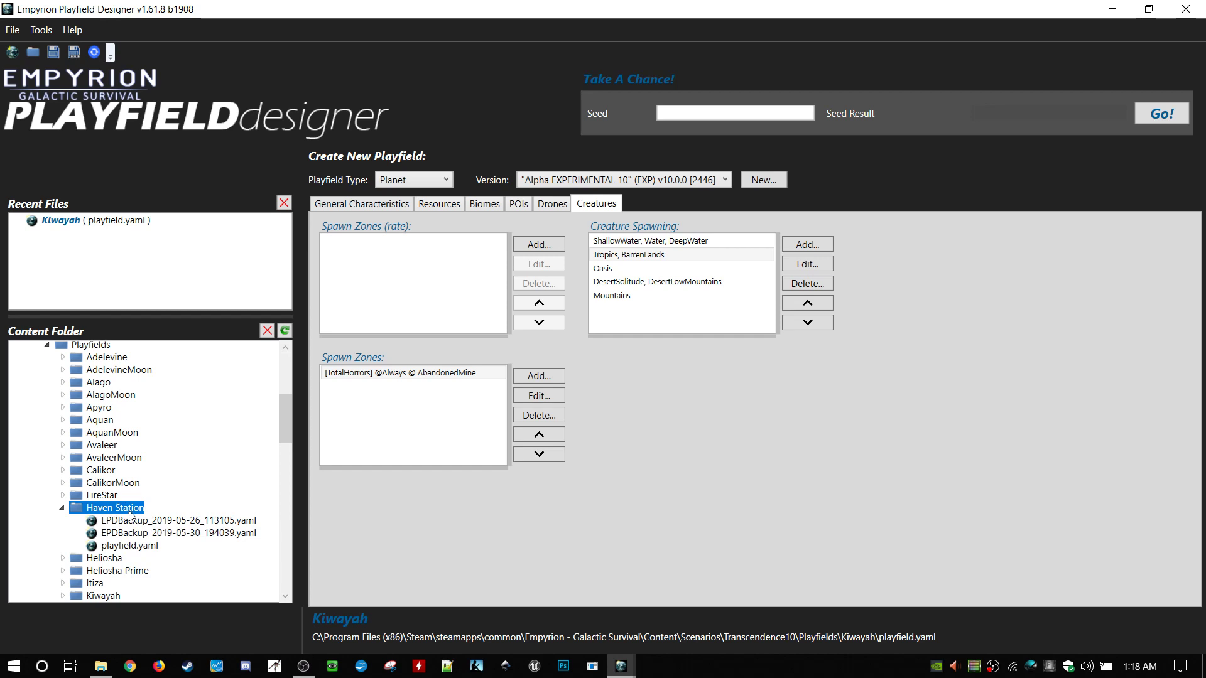
{"action": "double_click", "coordinate": [140, 547]}
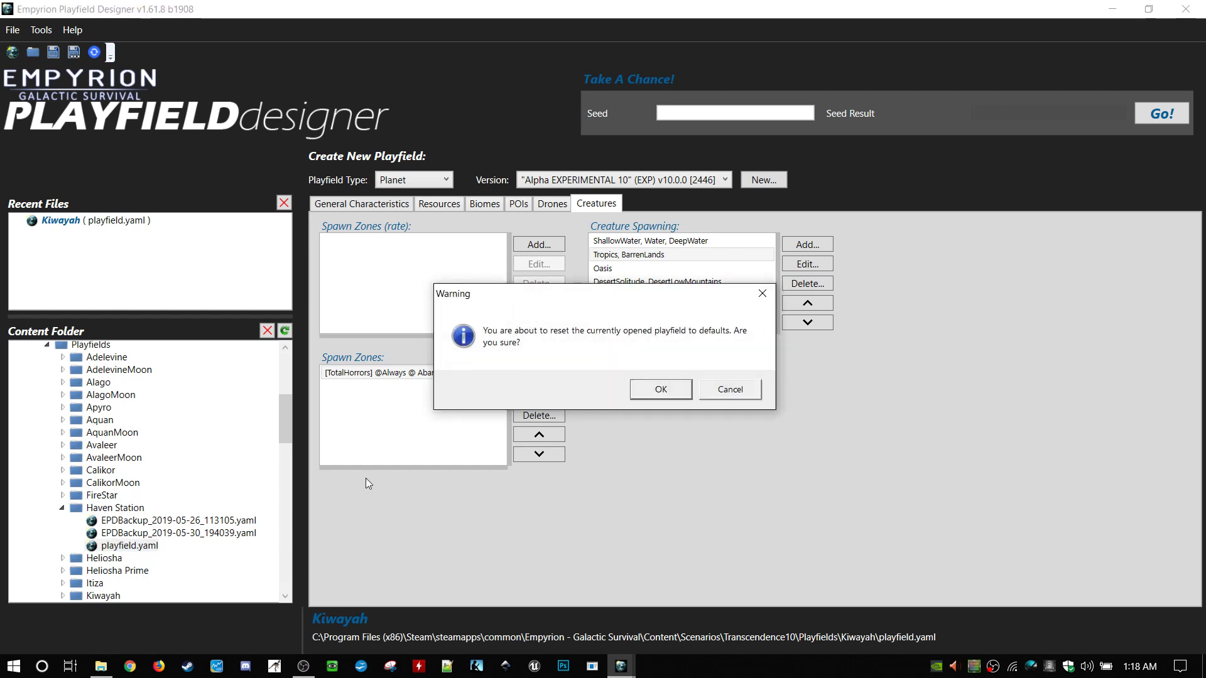
{"action": "left_click", "coordinate": [633, 396]}
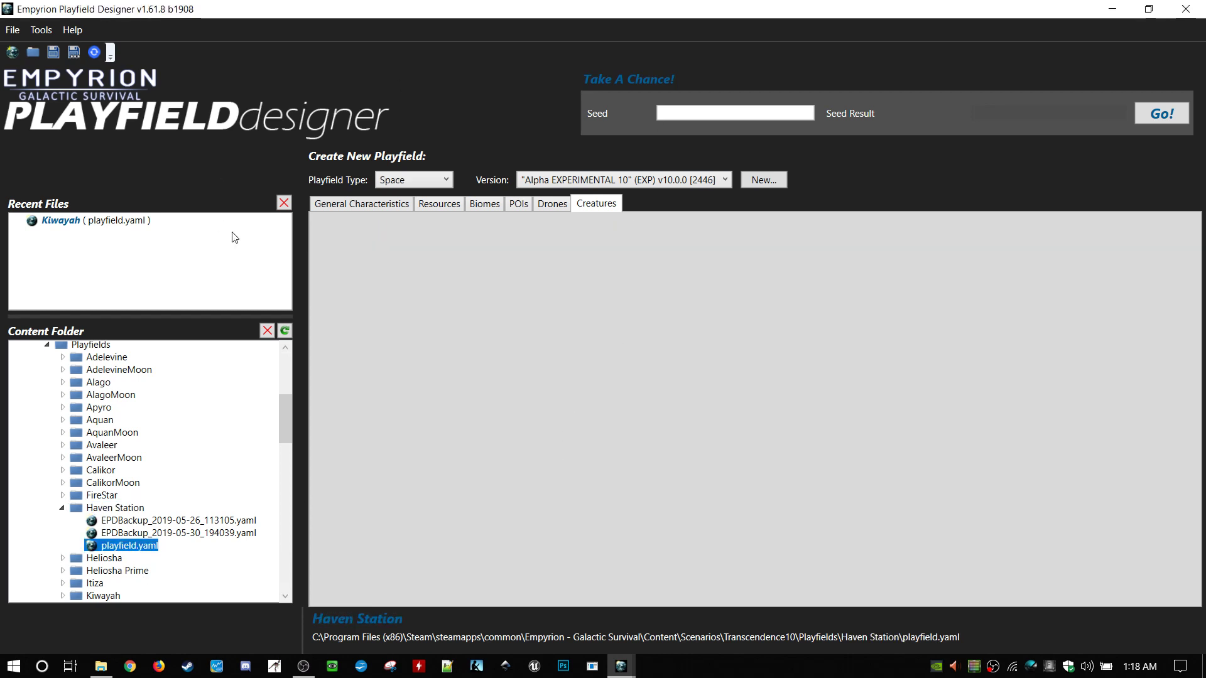
- Examine Haven Station's general characteristics, including the description, planet type, radiation and orbit playfield setting
{"action": "left_click", "coordinate": [370, 203]}
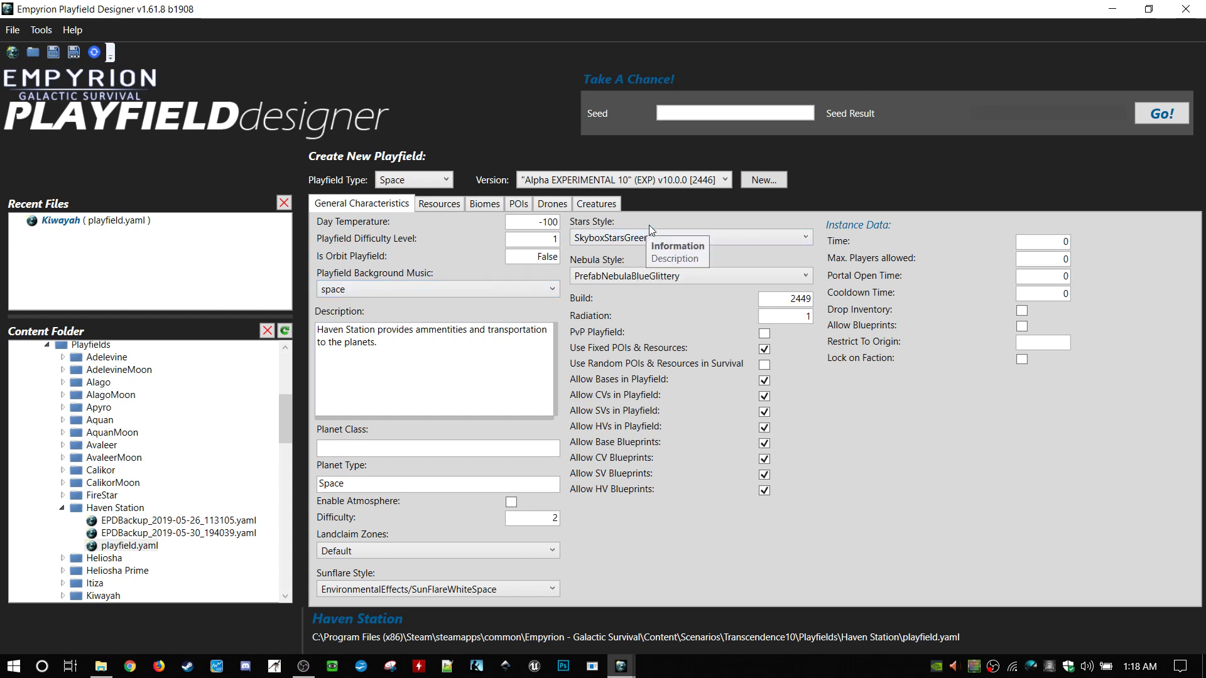
{"action": "left_click", "coordinate": [381, 343]}
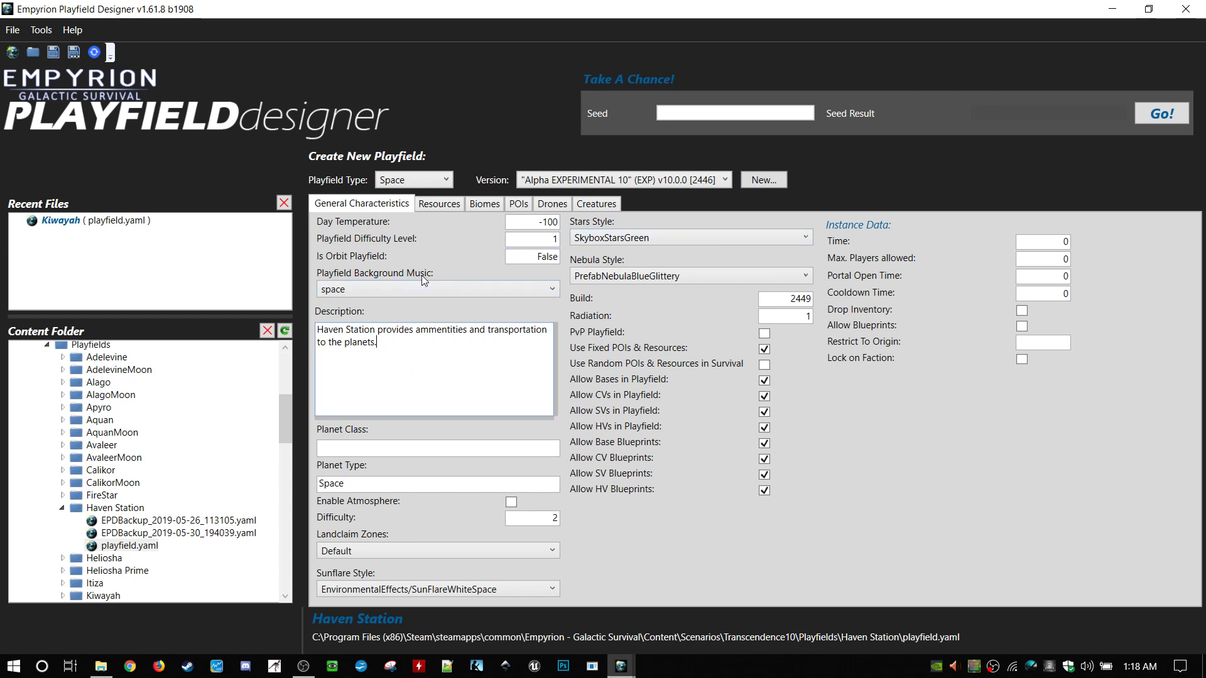
{"action": "left_click", "coordinate": [395, 485]}
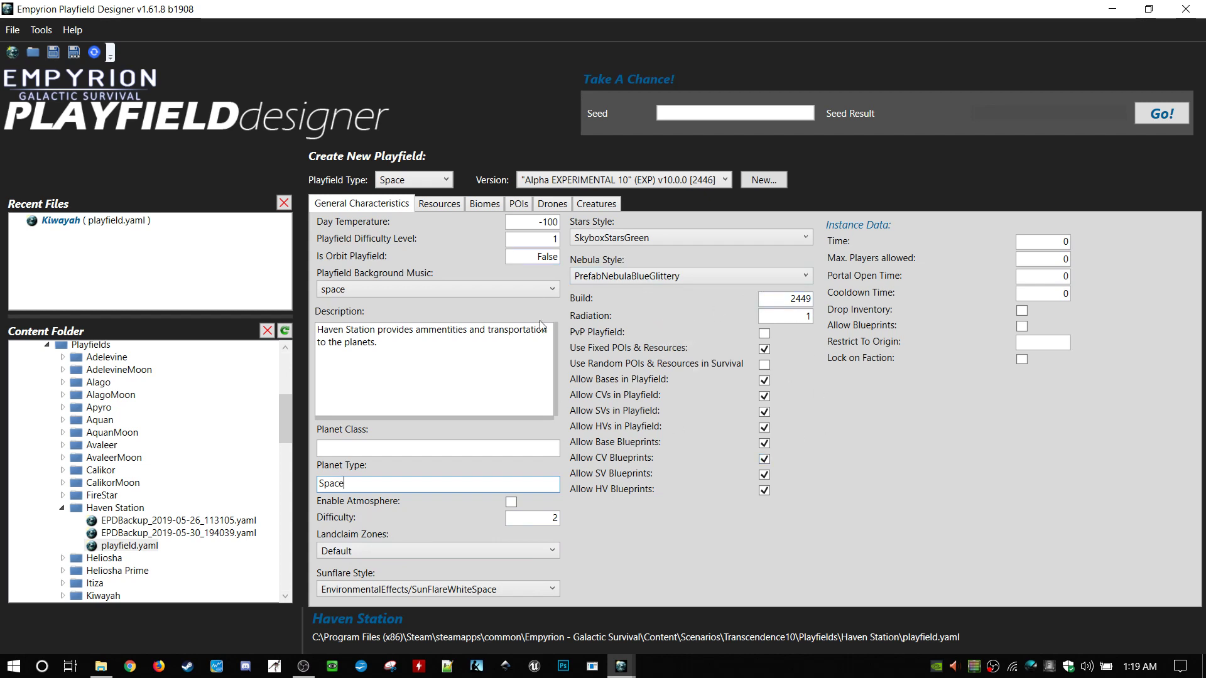
{"action": "left_click", "coordinate": [801, 317]}
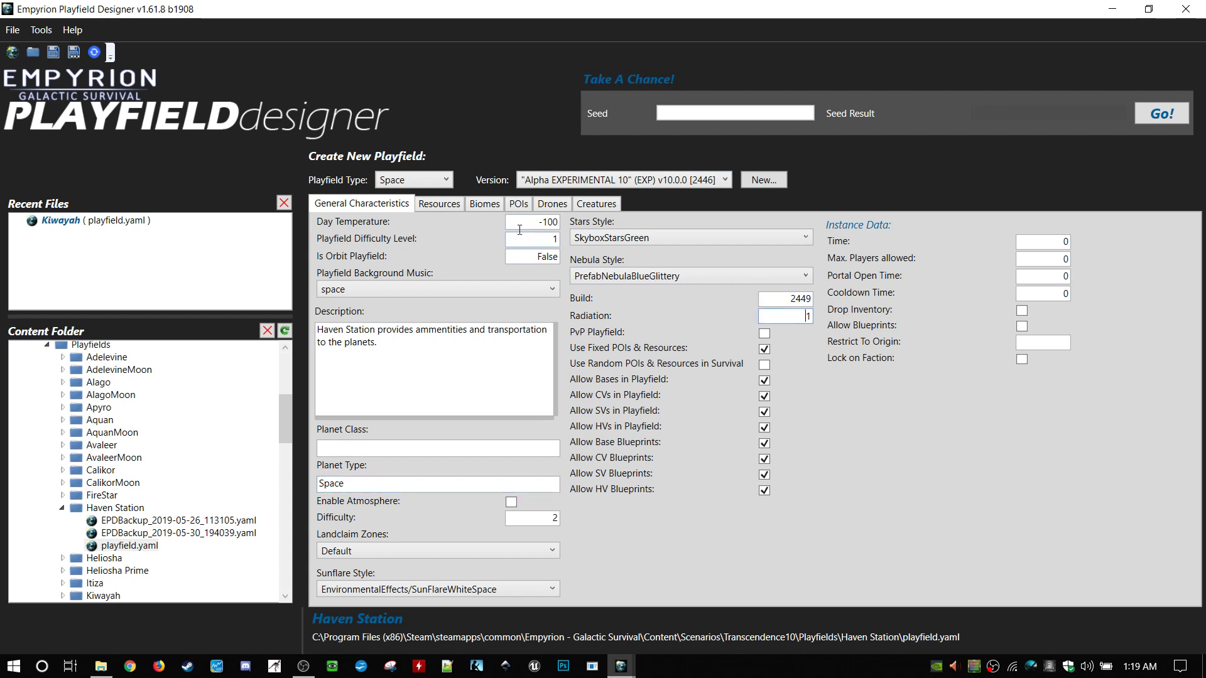
{"action": "left_click", "coordinate": [530, 258]}
- Show the playfield's POIs and enlarge the Fixed POIs list in height and width so complete entries are readable
{"action": "left_click", "coordinate": [500, 204]}
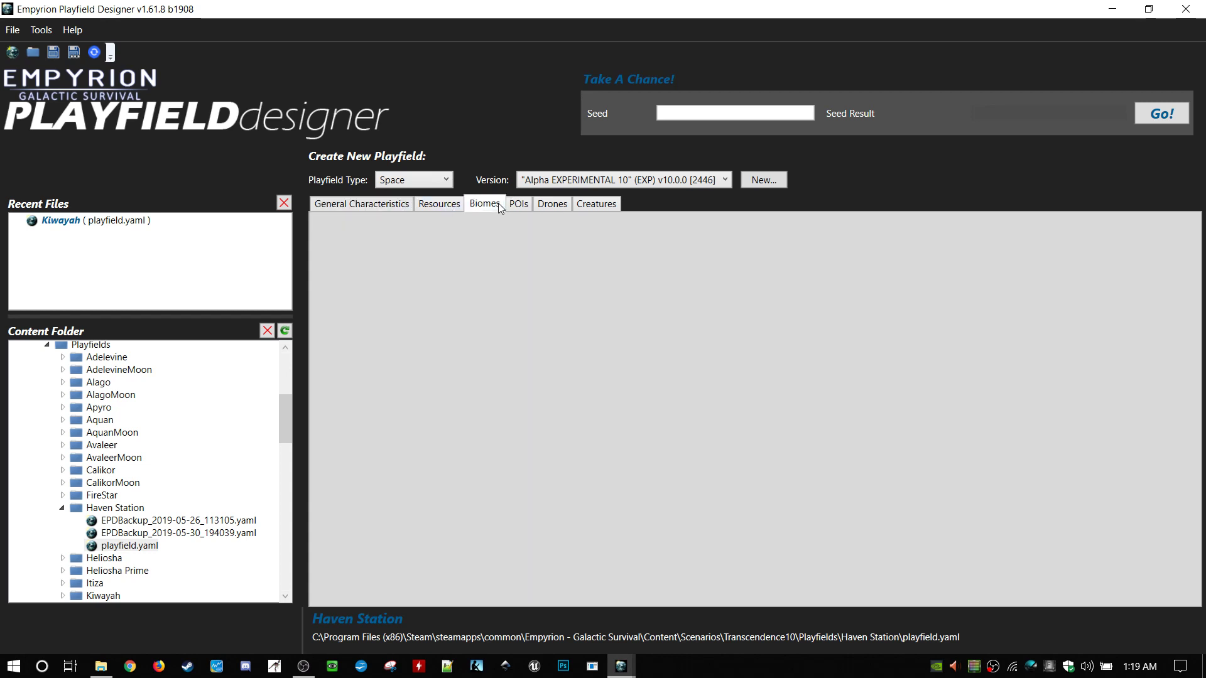
{"action": "left_click", "coordinate": [511, 206]}
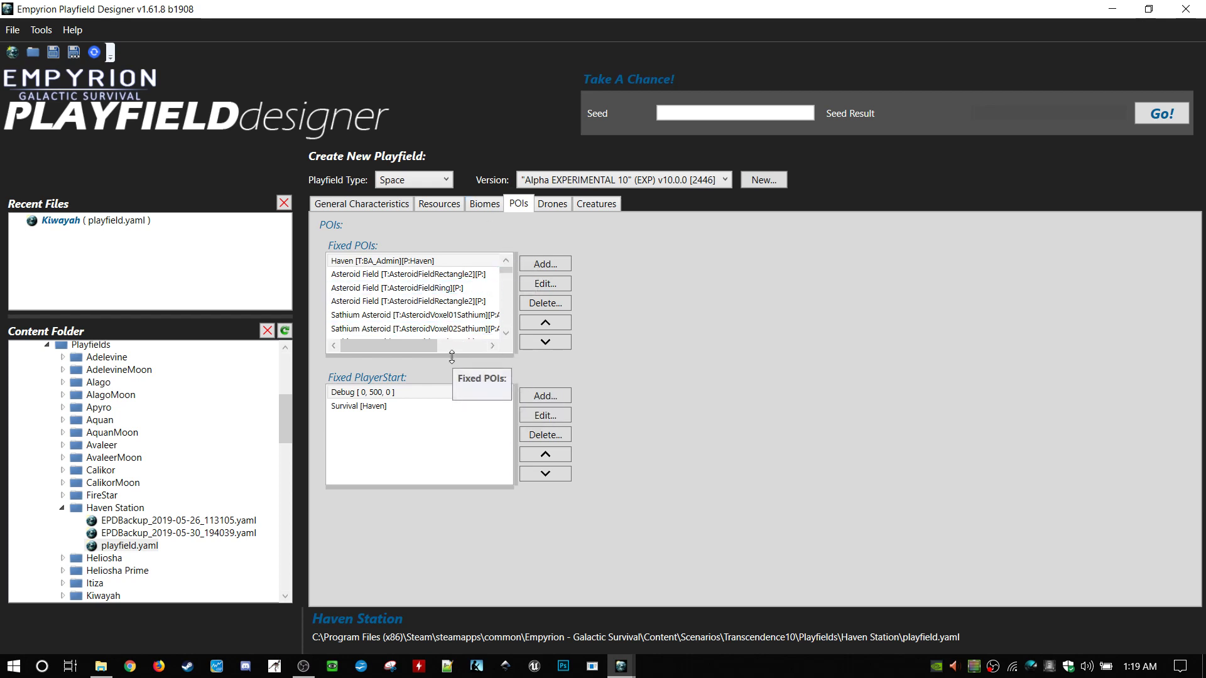
{"action": "left_click_drag", "start_coordinate": [451, 367], "coordinate": [451, 584]}
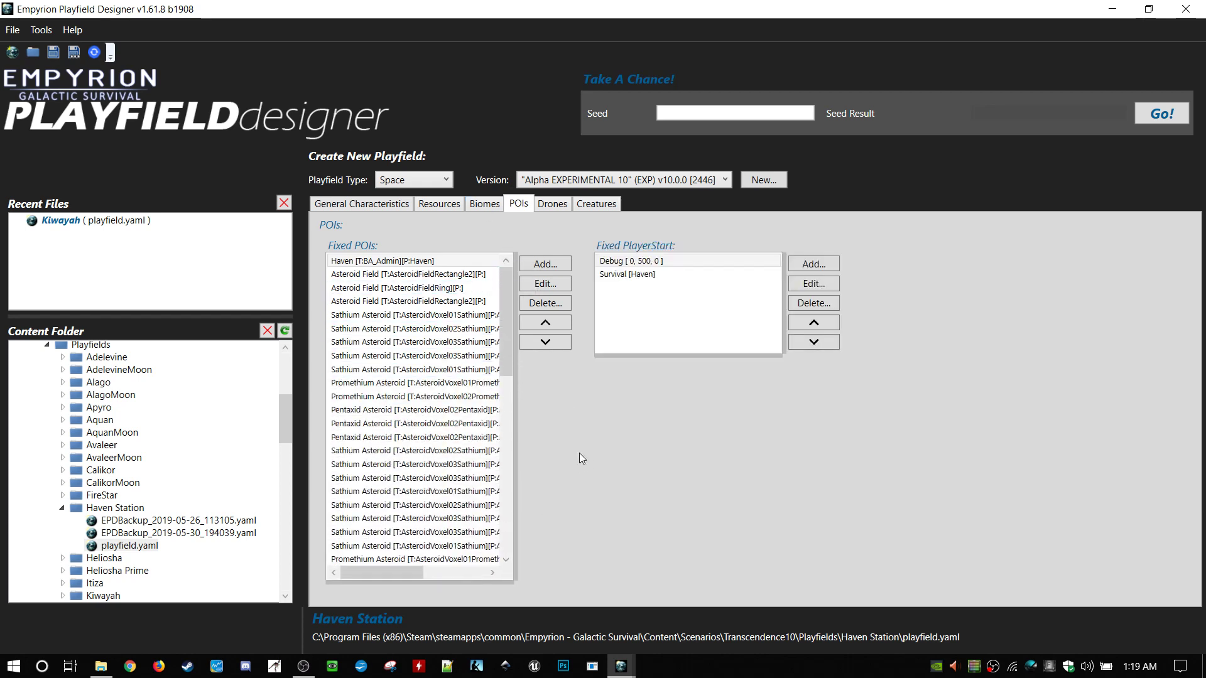
{"action": "left_click_drag", "start_coordinate": [516, 462], "coordinate": [712, 463]}
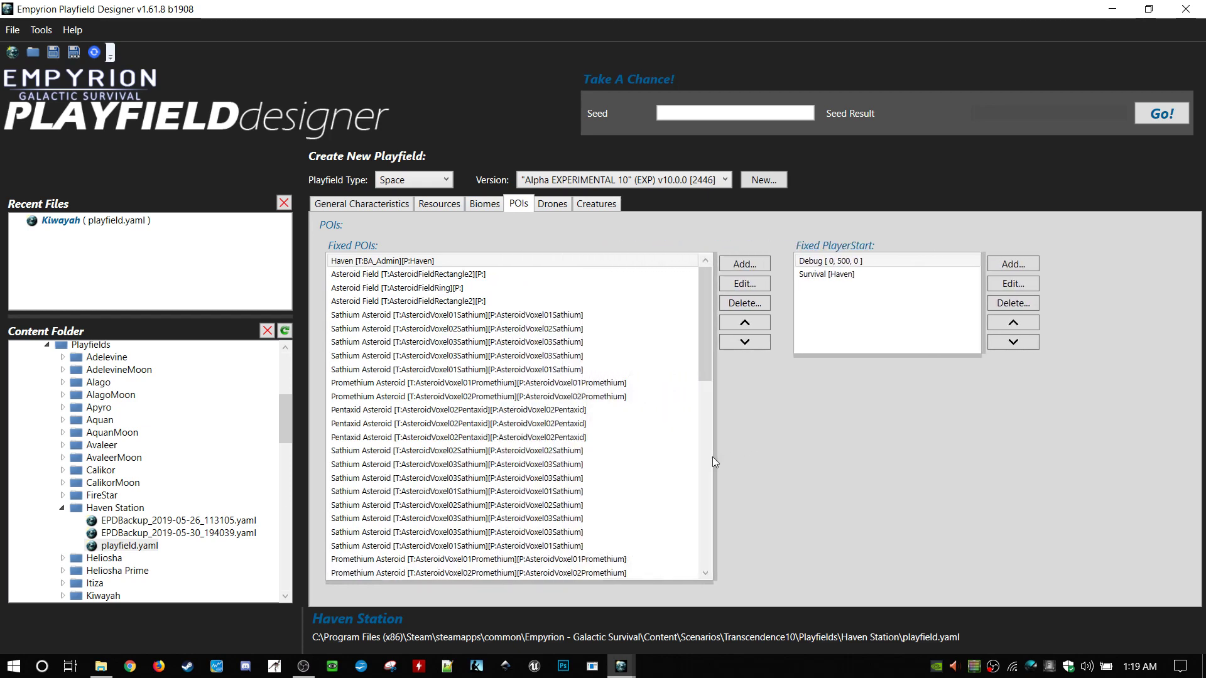
- Look through the whole Fixed POIs list, from Haven and the asteroid fields down to the last asteroid entries
{"action": "scroll", "coordinate": [441, 330], "scroll_direction": "down", "scroll_amount": 8}
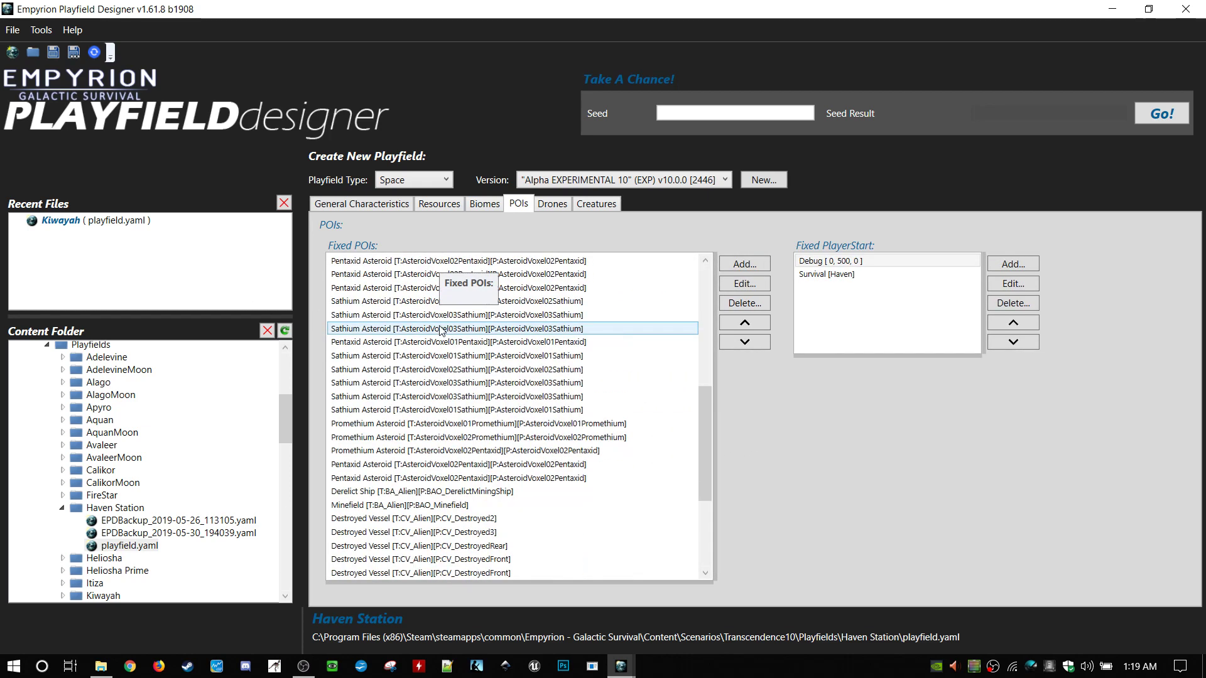
{"action": "scroll", "coordinate": [442, 330], "scroll_direction": "down", "scroll_amount": 4}
{"action": "scroll", "coordinate": [435, 388], "scroll_direction": "up", "scroll_amount": 3}
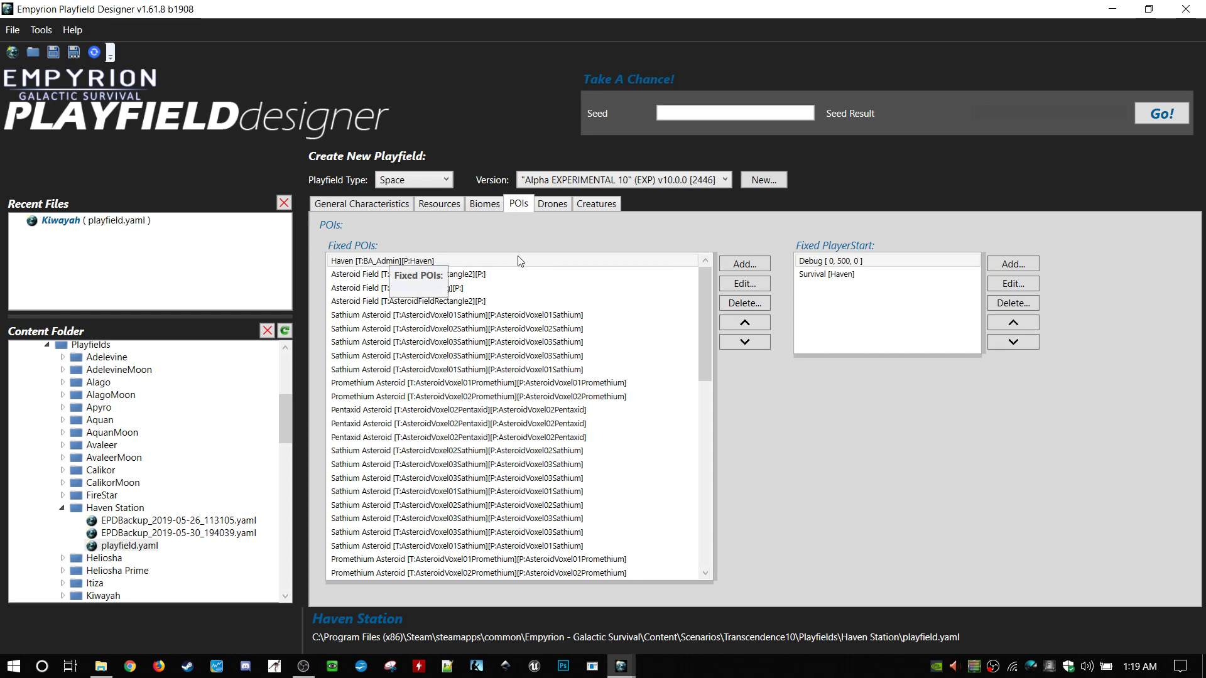
{"action": "scroll", "coordinate": [551, 432], "scroll_direction": "down", "scroll_amount": 6}
{"action": "scroll", "coordinate": [550, 432], "scroll_direction": "down", "scroll_amount": 6}
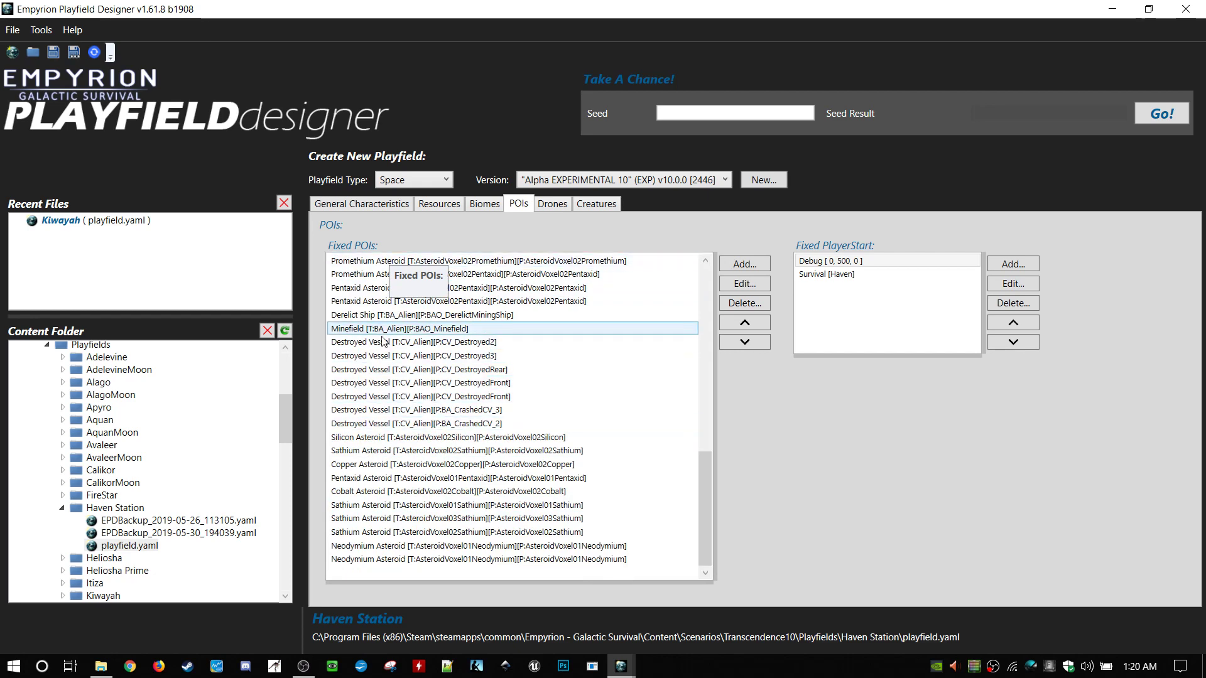
{"action": "scroll", "coordinate": [425, 477], "scroll_direction": "up", "scroll_amount": 10}
{"action": "scroll", "coordinate": [424, 478], "scroll_direction": "up", "scroll_amount": 3}
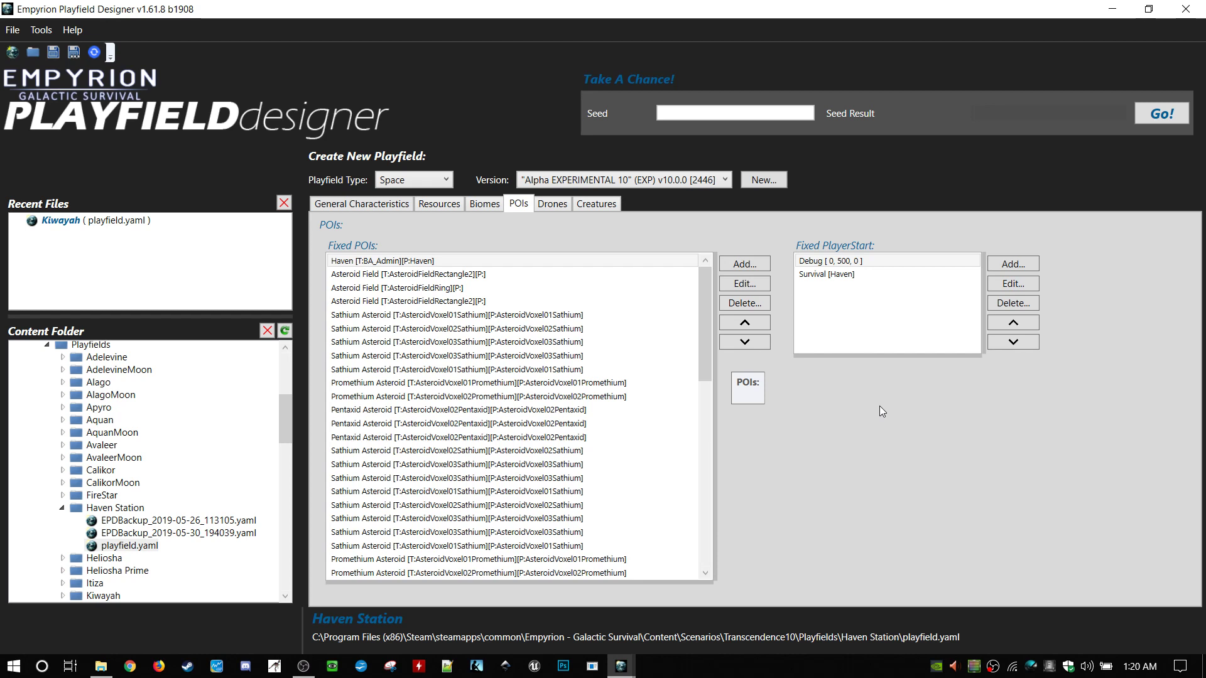
- Inspect the position coordinates of the first Sathium Asteroid POI and leave its editor without saving changes
{"action": "double_click", "coordinate": [567, 315]}
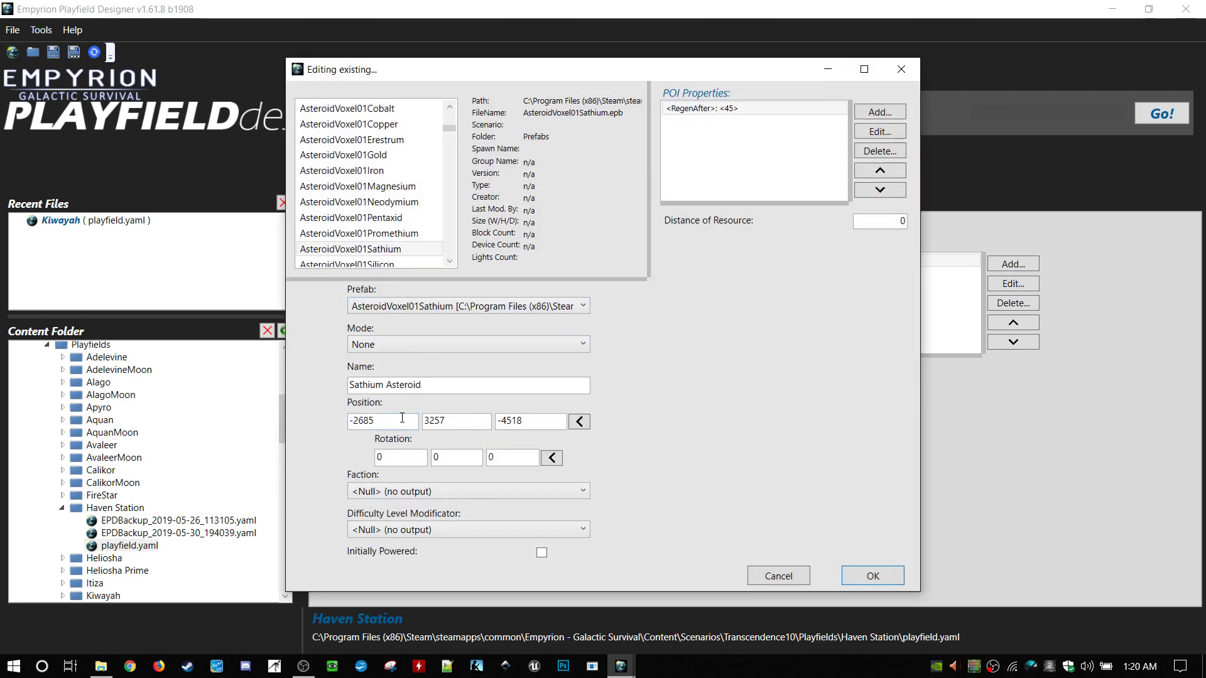
{"action": "left_click", "coordinate": [543, 422]}
{"action": "left_click", "coordinate": [797, 576]}
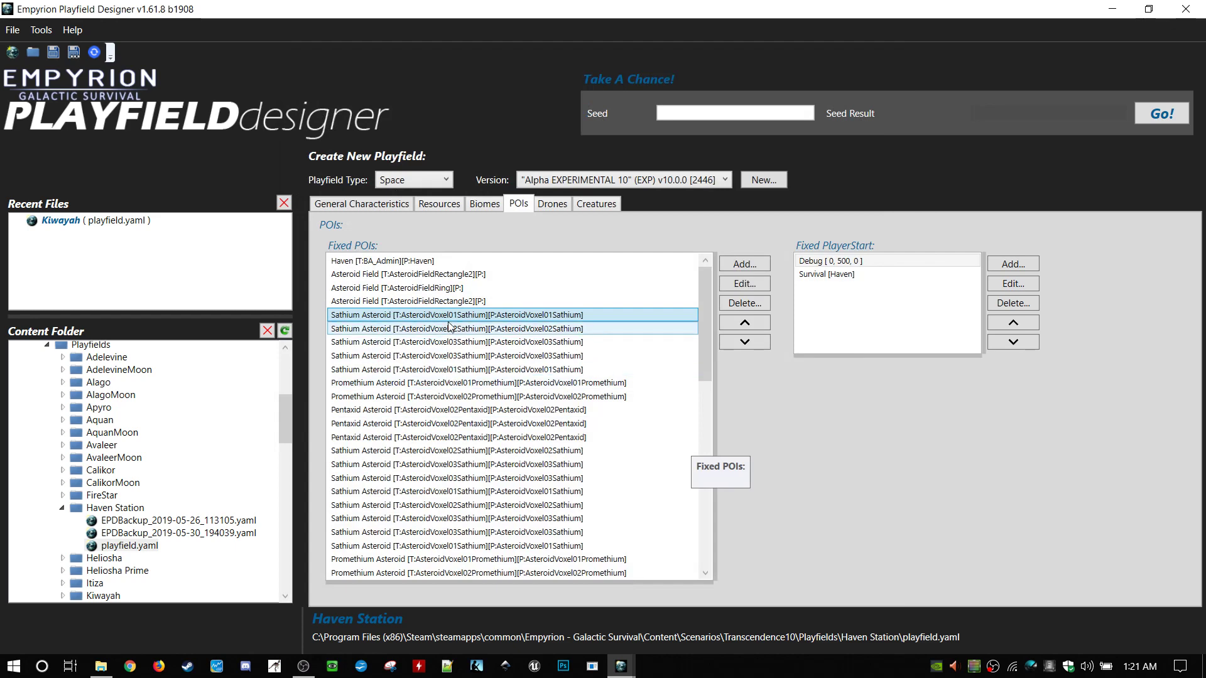
- Inspect the position and rotation of the first AsteroidFieldRectangle2 Asteroid Field POI, and leave its editor without saving
{"action": "scroll", "coordinate": [472, 405], "scroll_direction": "down", "scroll_amount": 8}
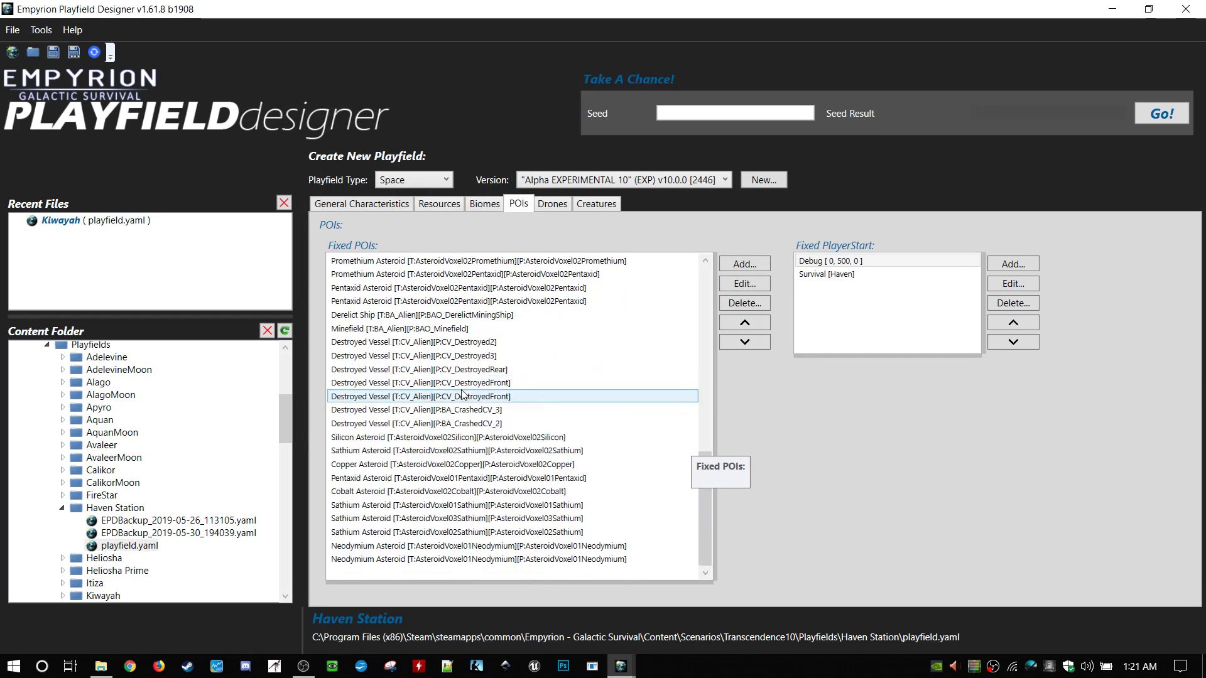
{"action": "scroll", "coordinate": [462, 394], "scroll_direction": "up", "scroll_amount": 8}
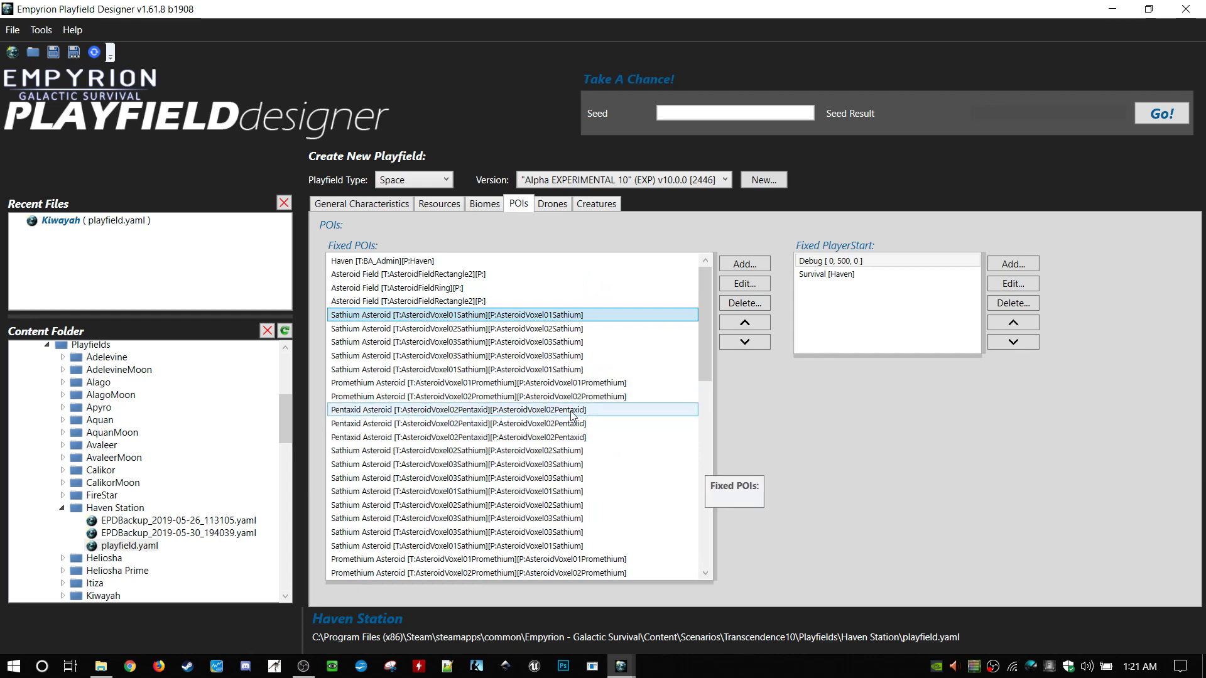
{"action": "scroll", "coordinate": [558, 400], "scroll_direction": "down", "scroll_amount": 2}
{"action": "scroll", "coordinate": [558, 399], "scroll_direction": "down", "scroll_amount": 10}
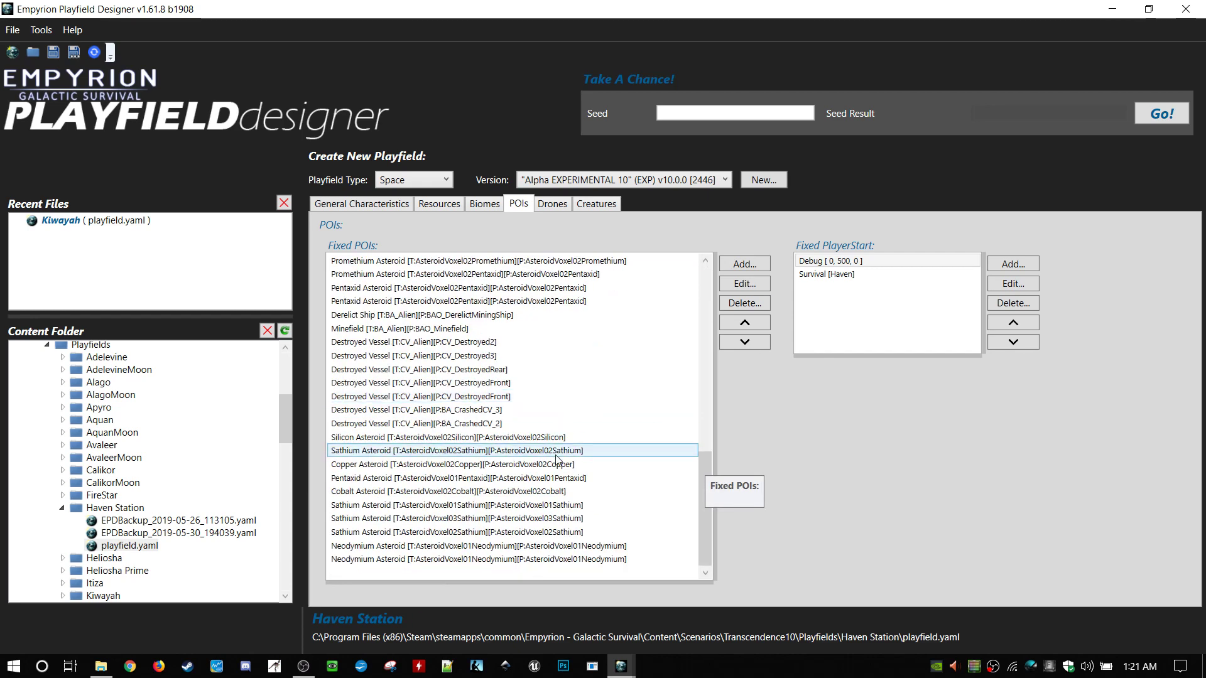
{"action": "scroll", "coordinate": [531, 457], "scroll_direction": "up", "scroll_amount": 10}
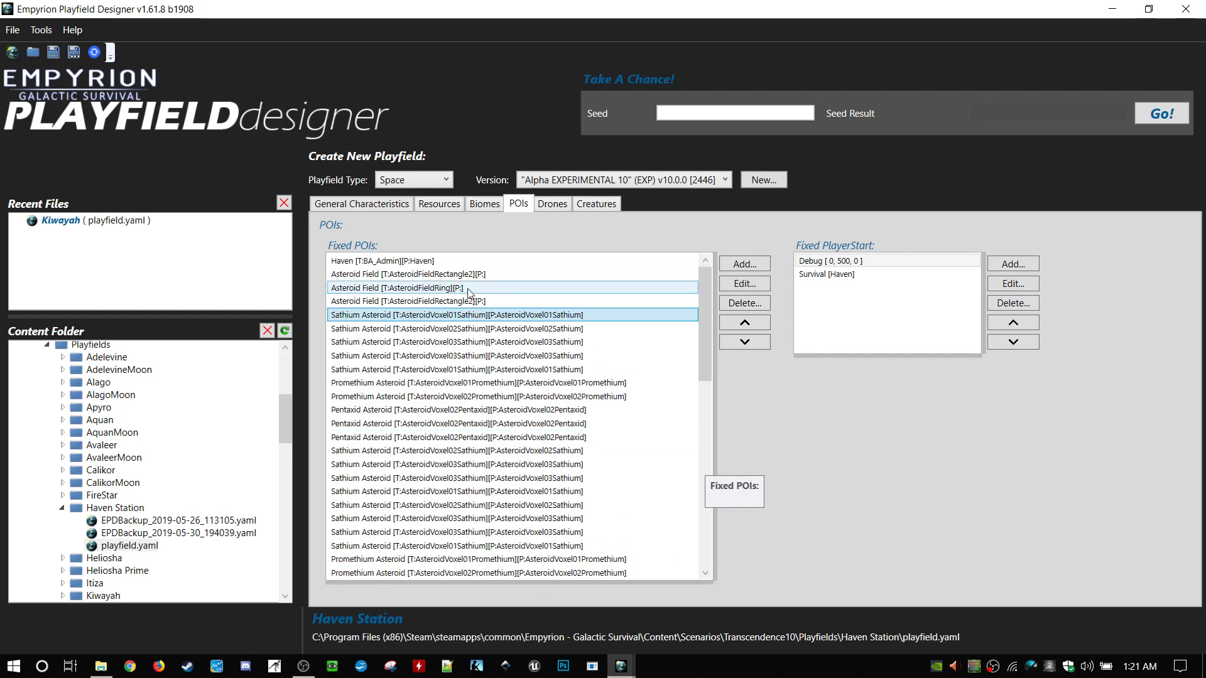
{"action": "double_click", "coordinate": [458, 274]}
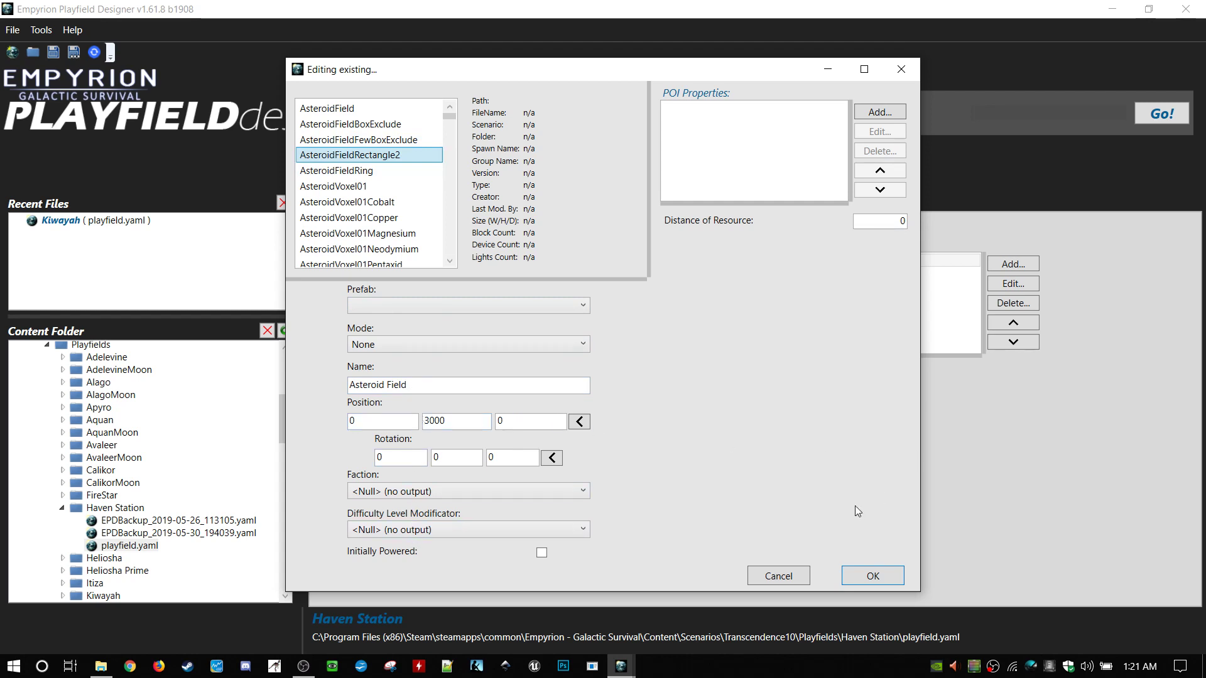
{"action": "left_click", "coordinate": [455, 421]}
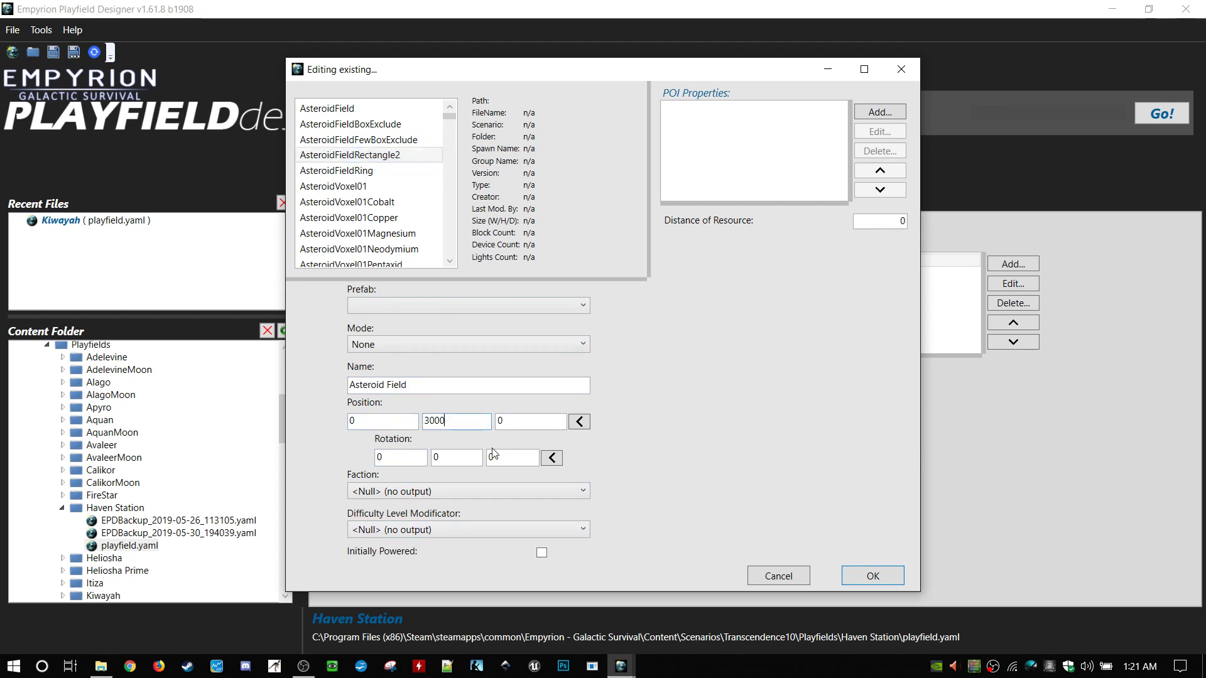
{"action": "left_click", "coordinate": [471, 456]}
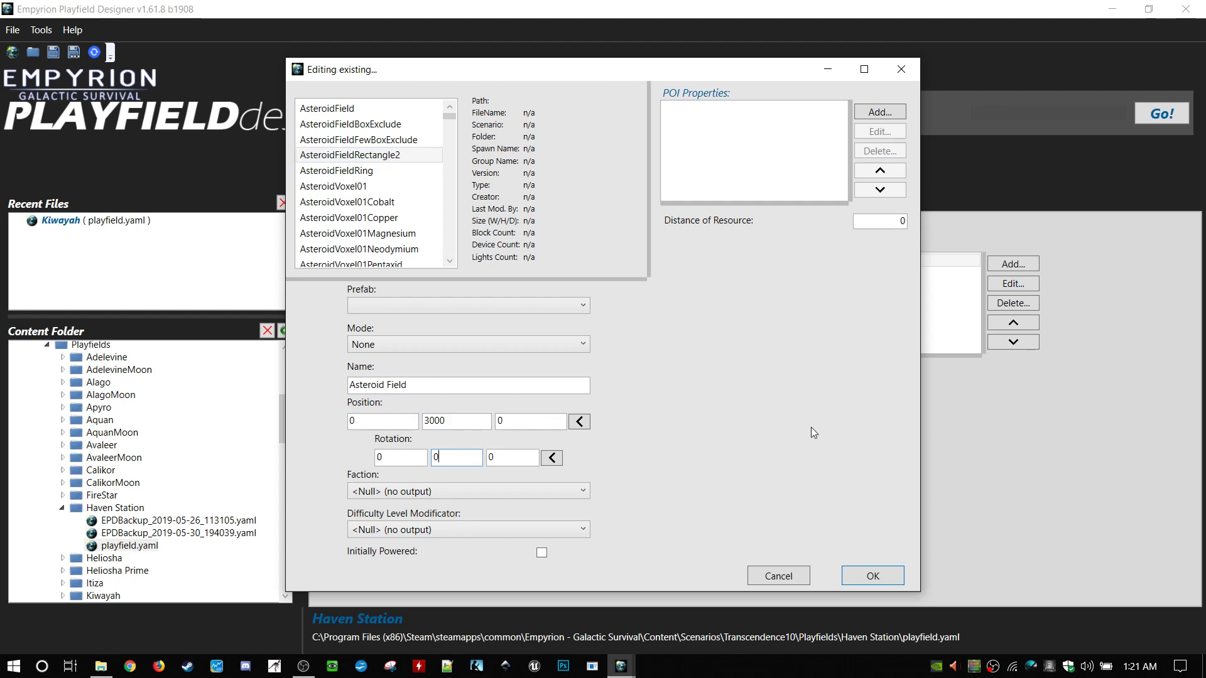
{"action": "left_click", "coordinate": [864, 568]}
{"action": "left_click", "coordinate": [779, 576]}
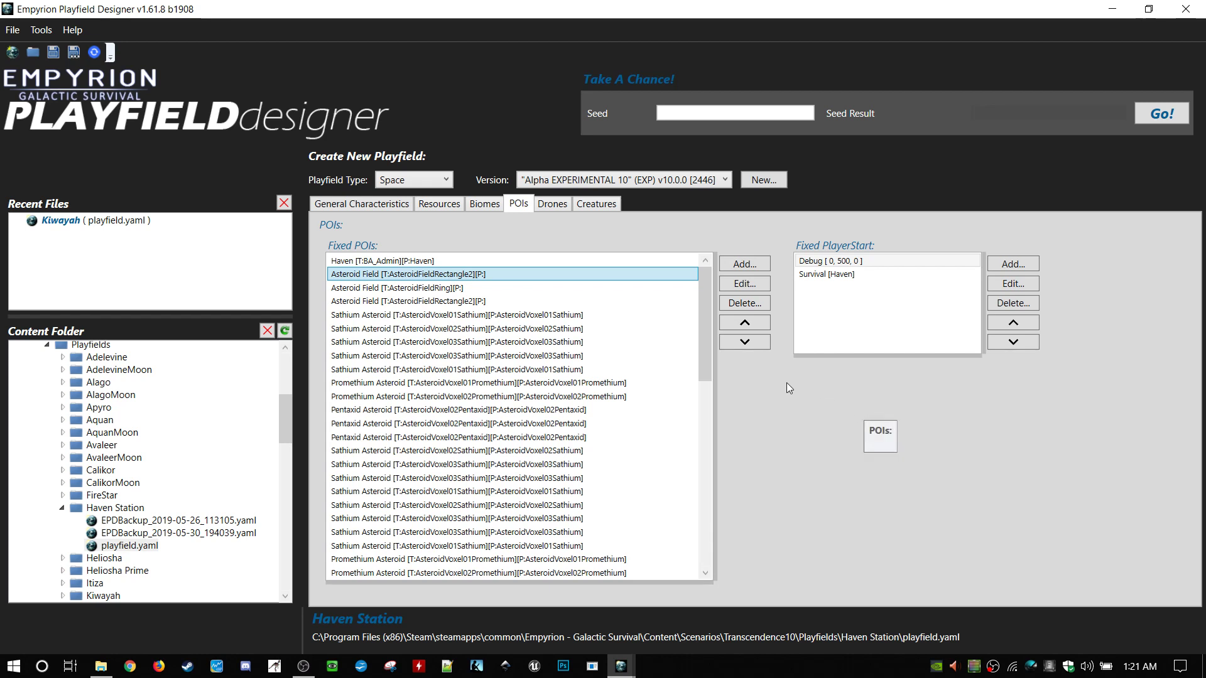
- Open the Haven POI for editing and examine its BA_Admin type and prefab choices, keeping the Haven prefab from Default Akua-Omicron
{"action": "double_click", "coordinate": [397, 260]}
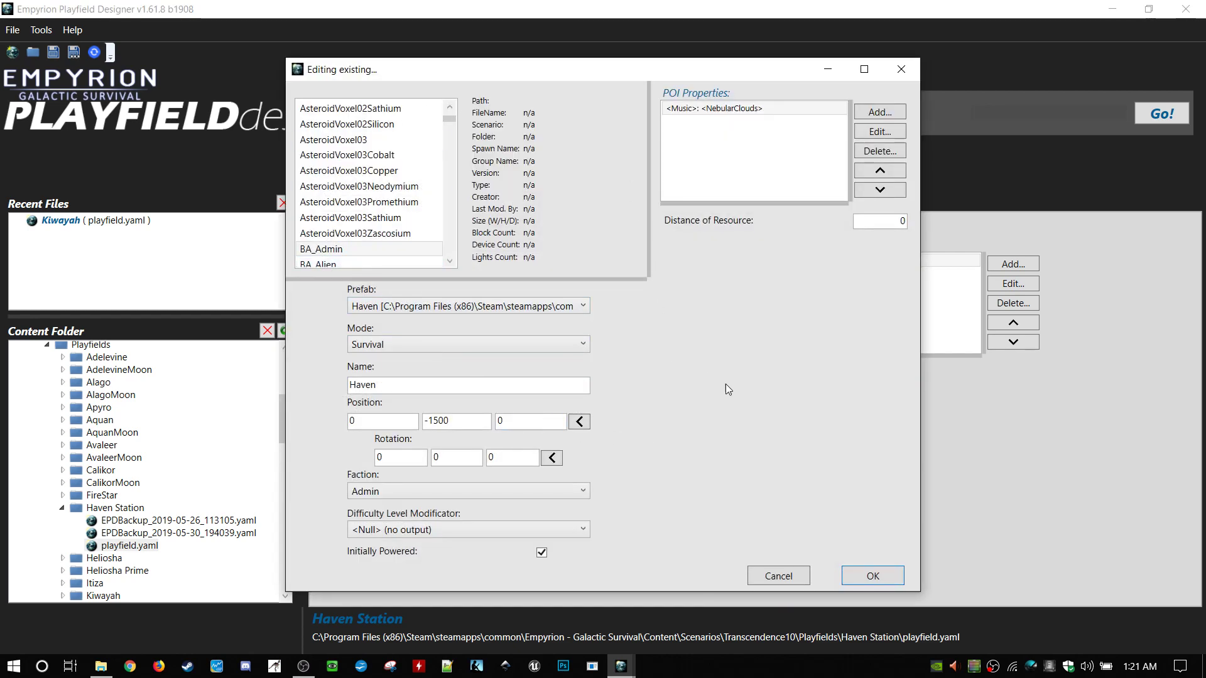
{"action": "scroll", "coordinate": [402, 202], "scroll_direction": "down", "scroll_amount": 1}
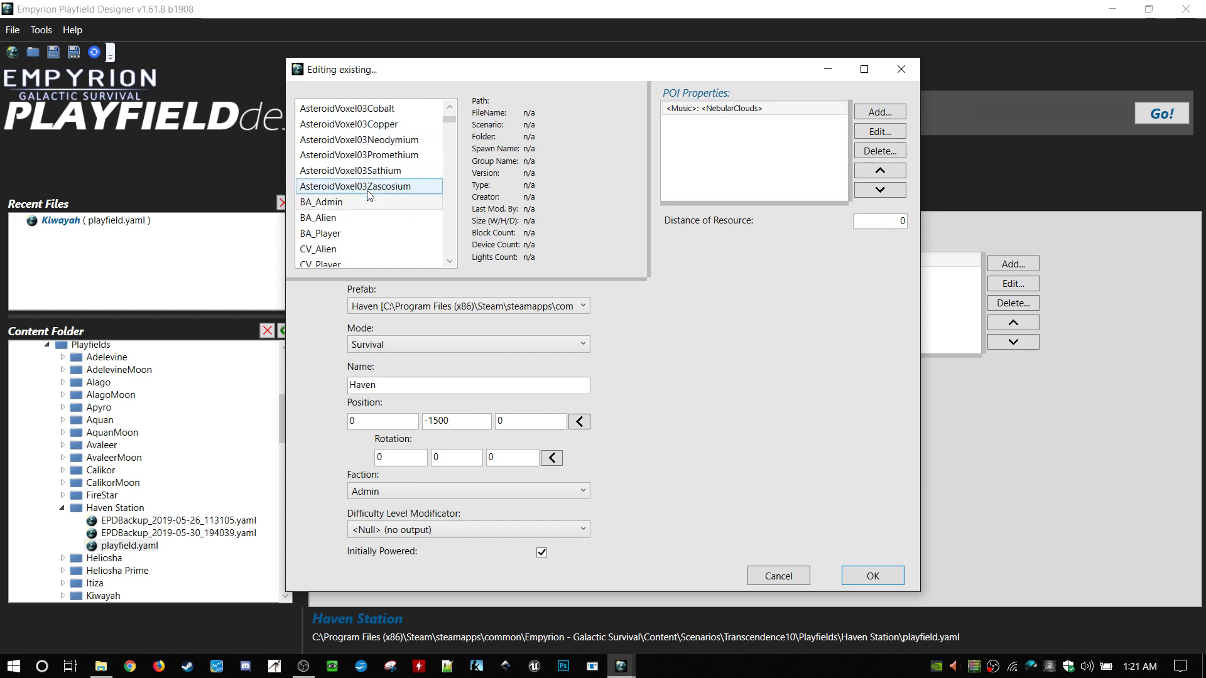
{"action": "left_click", "coordinate": [368, 203]}
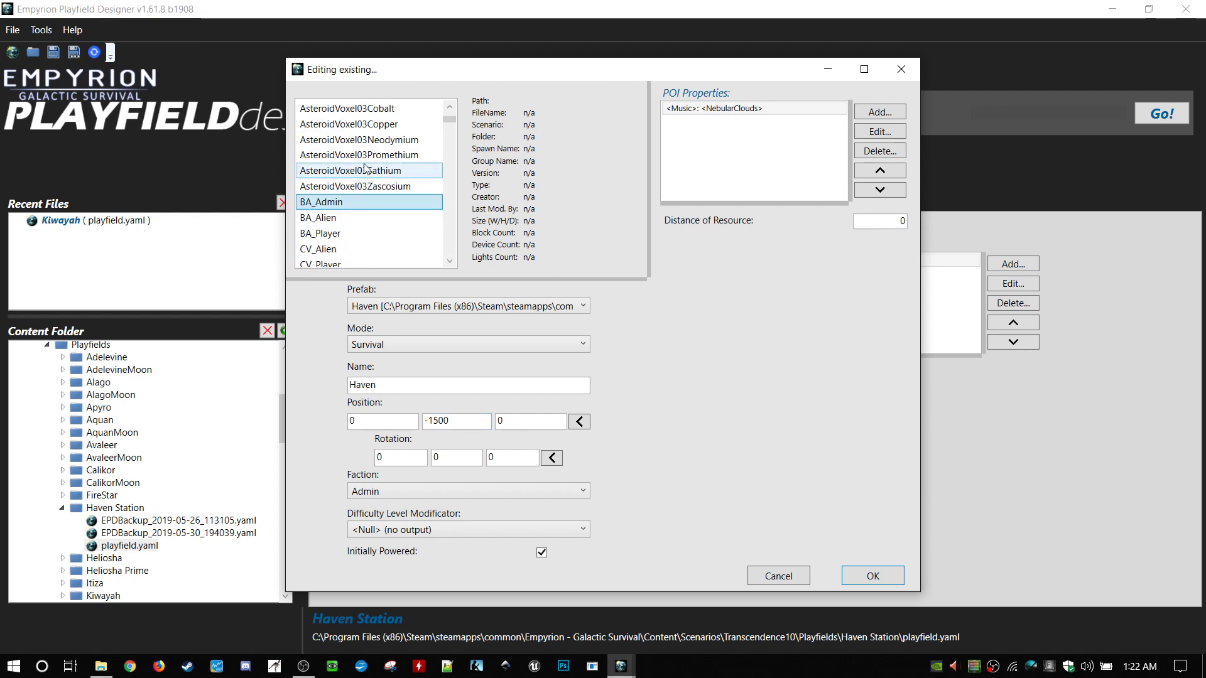
{"action": "scroll", "coordinate": [366, 169], "scroll_direction": "down", "scroll_amount": 1}
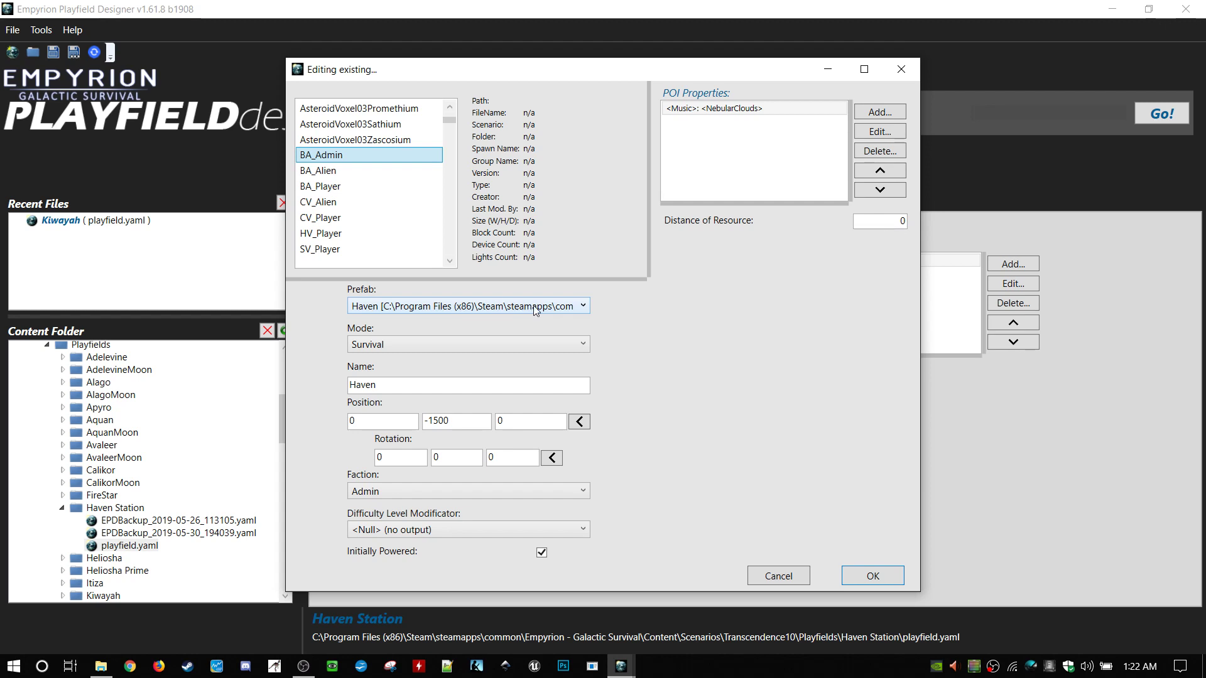
{"action": "left_click", "coordinate": [564, 309]}
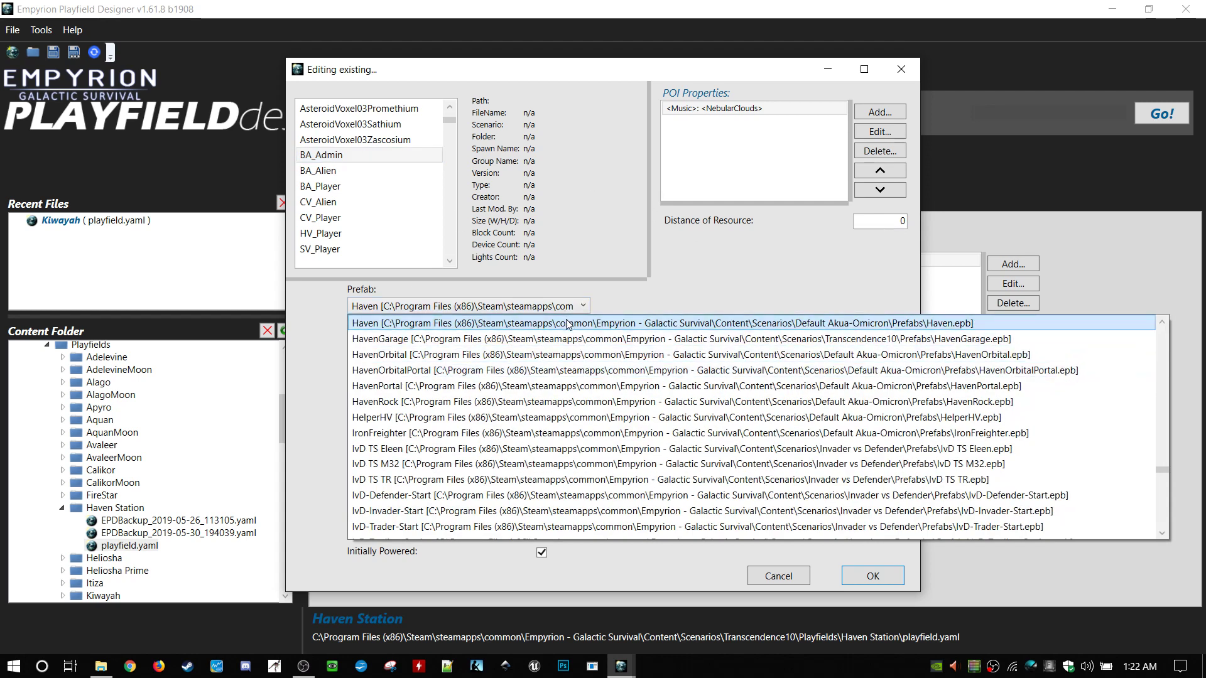
{"action": "left_click", "coordinate": [800, 329]}
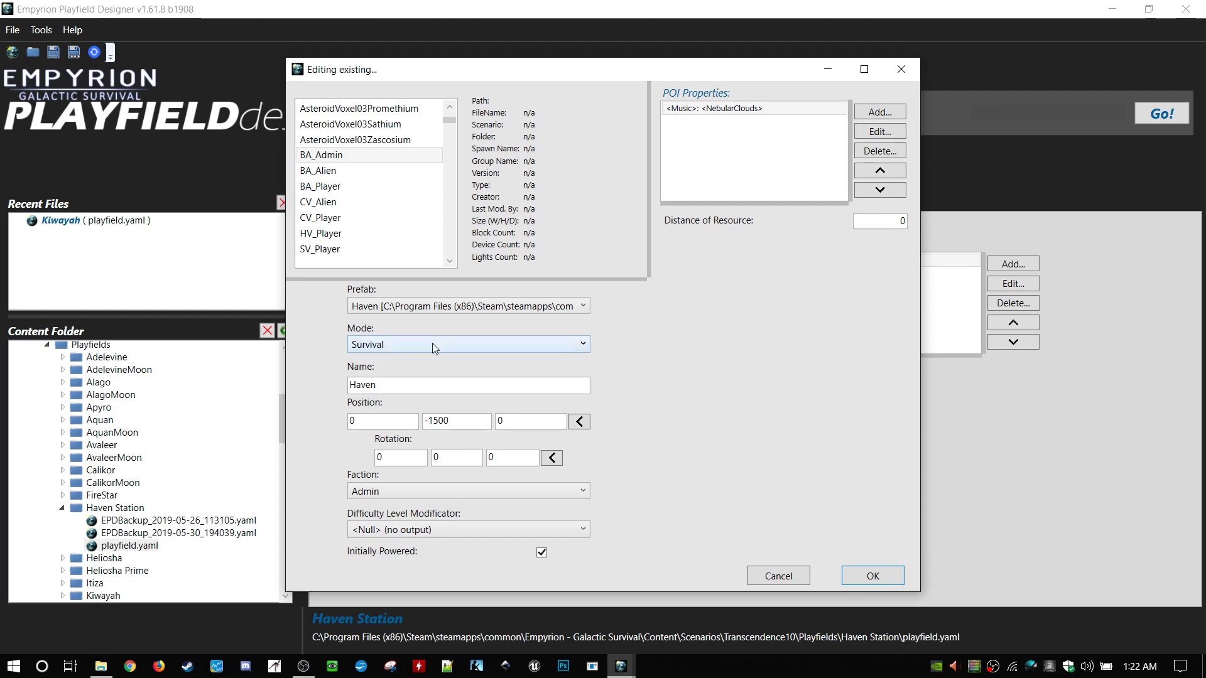
- Check the Haven POI's name and the vertical coordinate of its position
{"action": "left_click", "coordinate": [407, 386]}
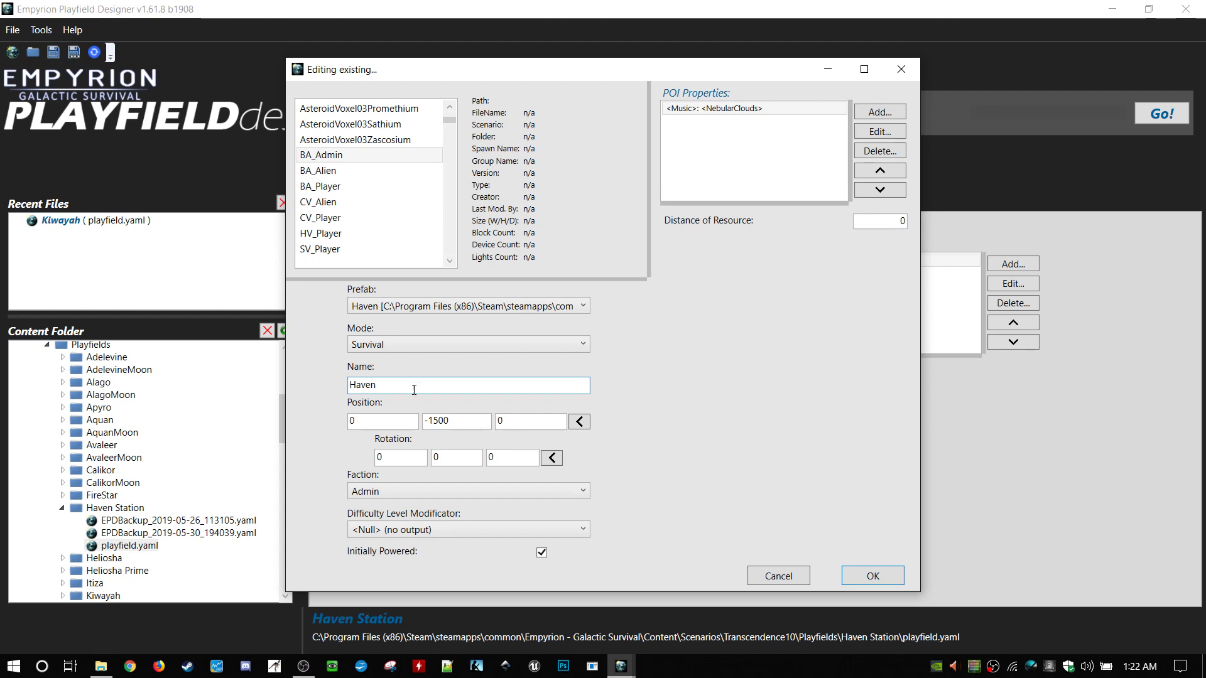
{"action": "left_click", "coordinate": [462, 420]}
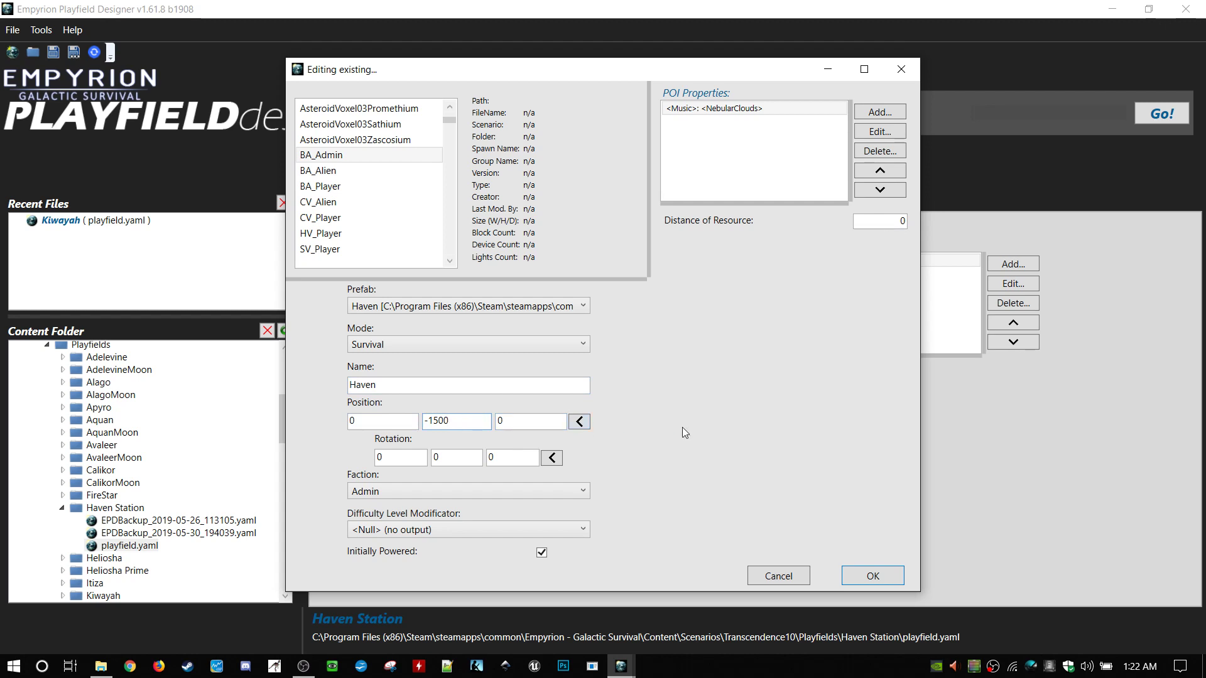
{"action": "left_click_drag", "start_coordinate": [459, 423], "coordinate": [420, 421]}
{"action": "left_click", "coordinate": [476, 420]}
{"action": "left_click_drag", "start_coordinate": [456, 420], "coordinate": [416, 422]}
- Examine the Haven POI's Music property and the keys available for a new property, and close the editors without saving
{"action": "left_click", "coordinate": [770, 110]}
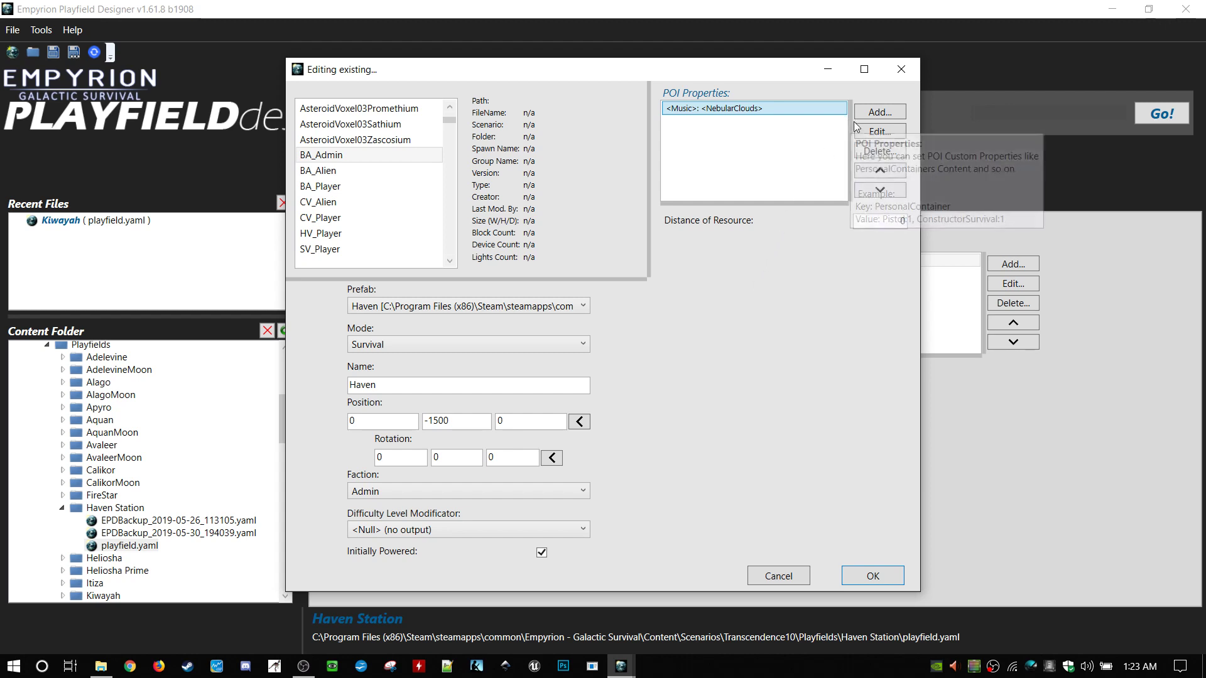
{"action": "left_click", "coordinate": [868, 113]}
{"action": "left_click", "coordinate": [593, 325]}
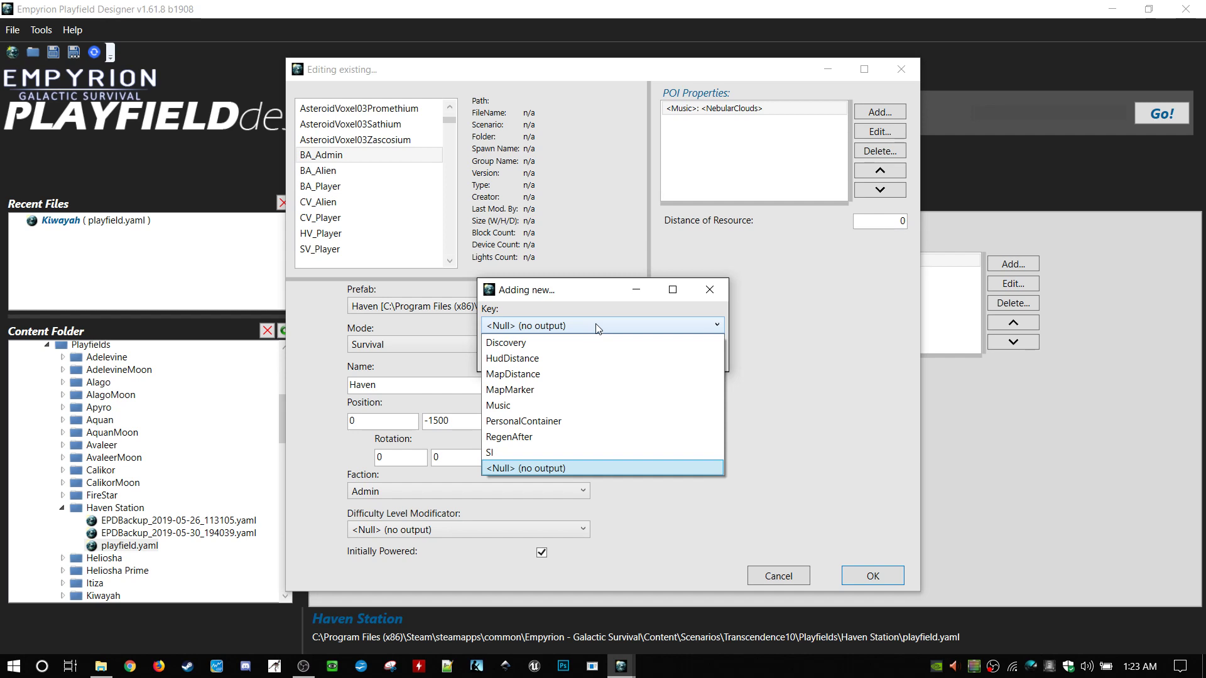
{"action": "left_click", "coordinate": [594, 325]}
{"action": "left_click", "coordinate": [714, 290]}
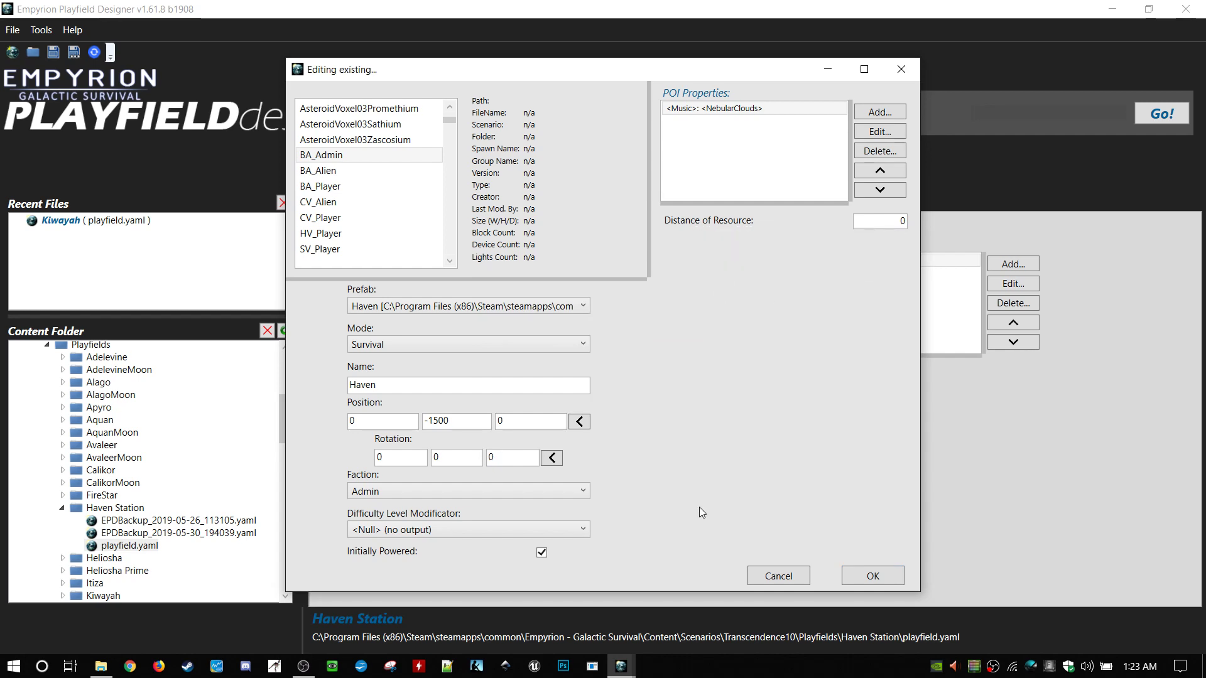
{"action": "left_click", "coordinate": [777, 576]}
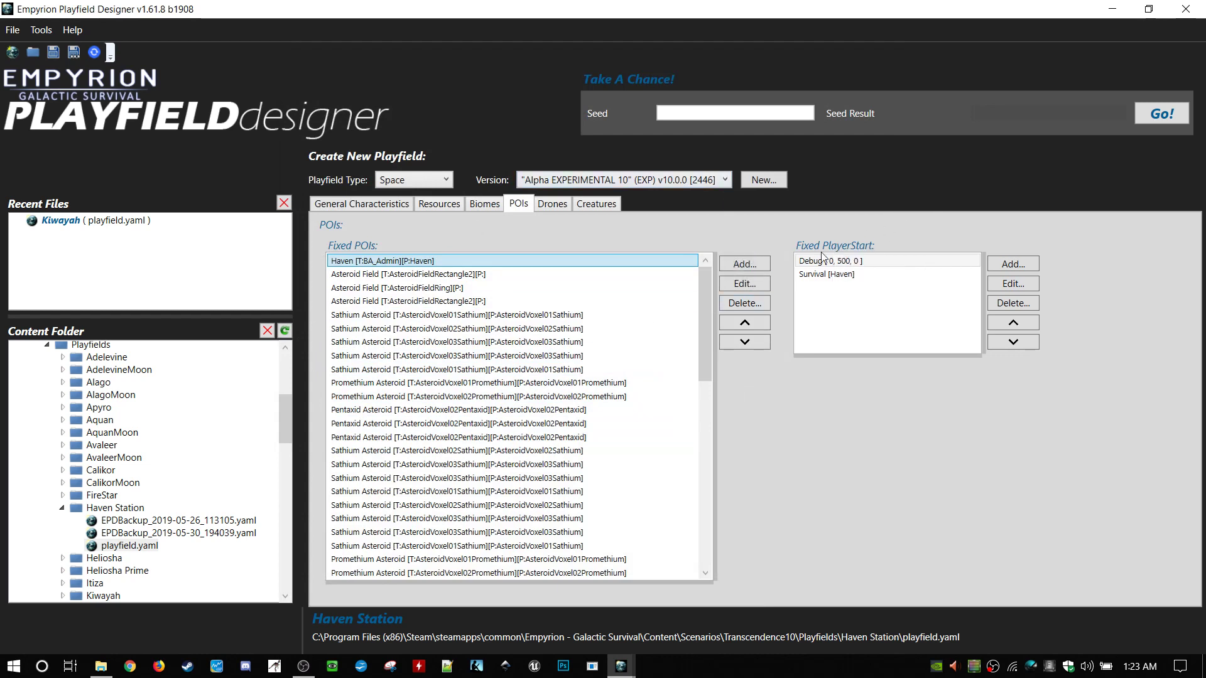
- Open the Survival player start for editing and examine its spawn options and structure choices, keeping the Haven structure
{"action": "left_click", "coordinate": [840, 274]}
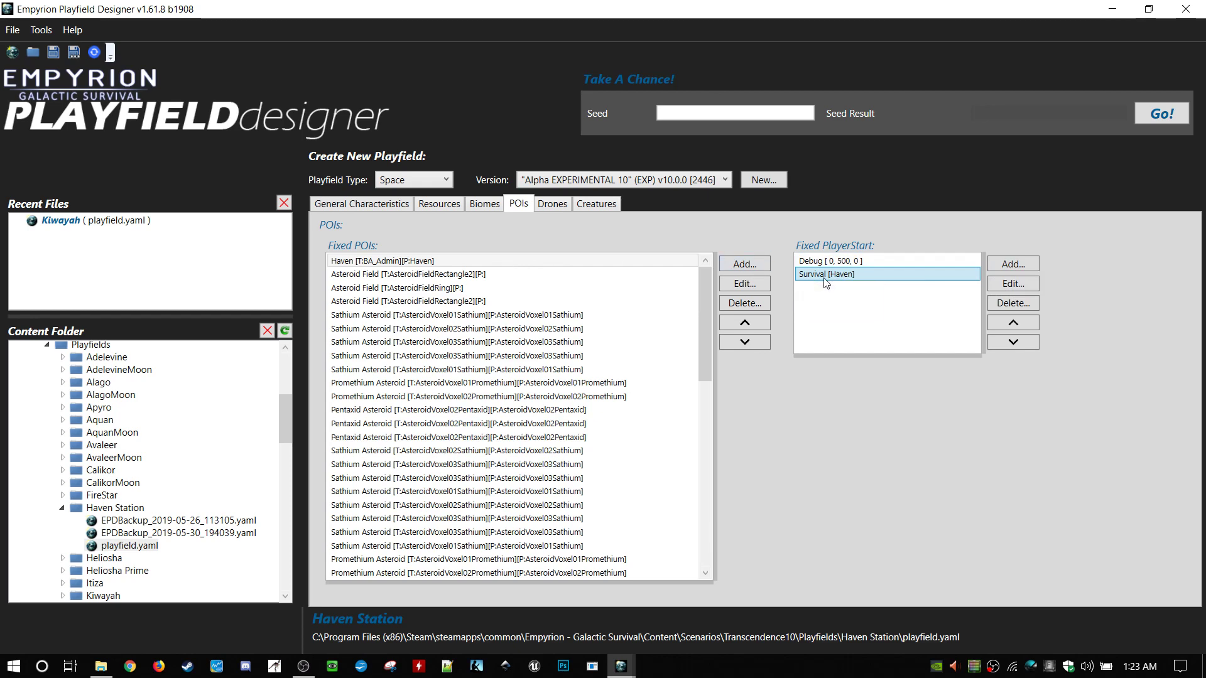
{"action": "double_click", "coordinate": [823, 277]}
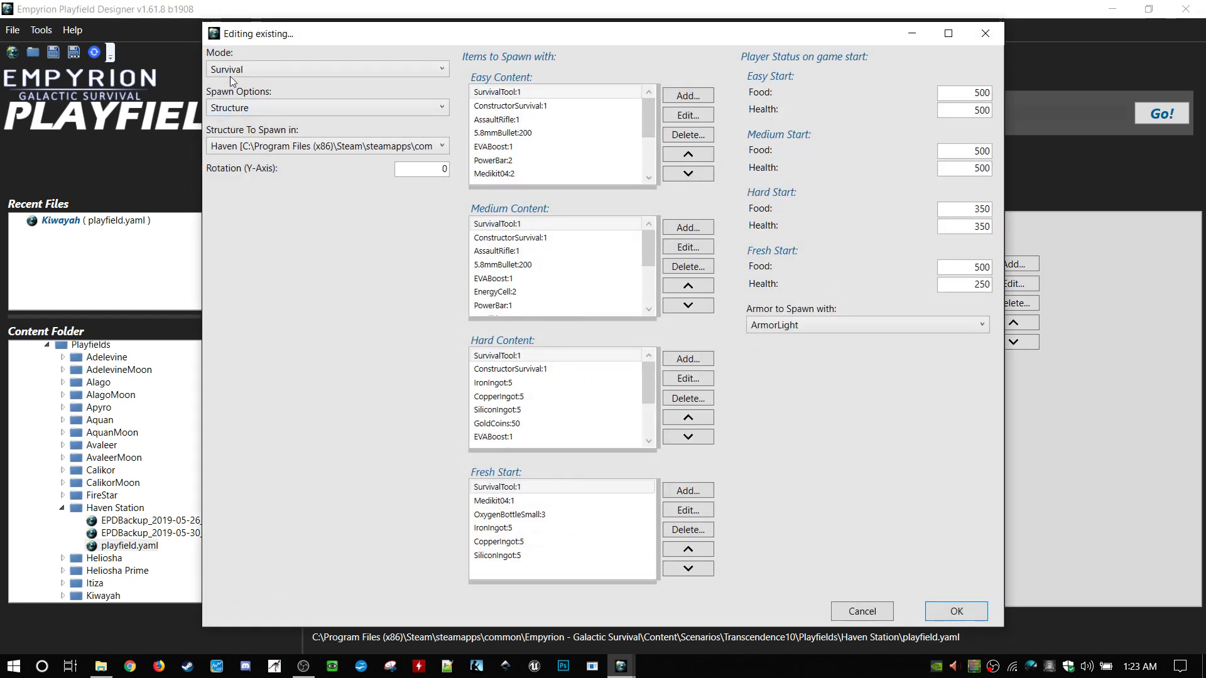
{"action": "left_click", "coordinate": [279, 108]}
{"action": "left_click", "coordinate": [280, 112]}
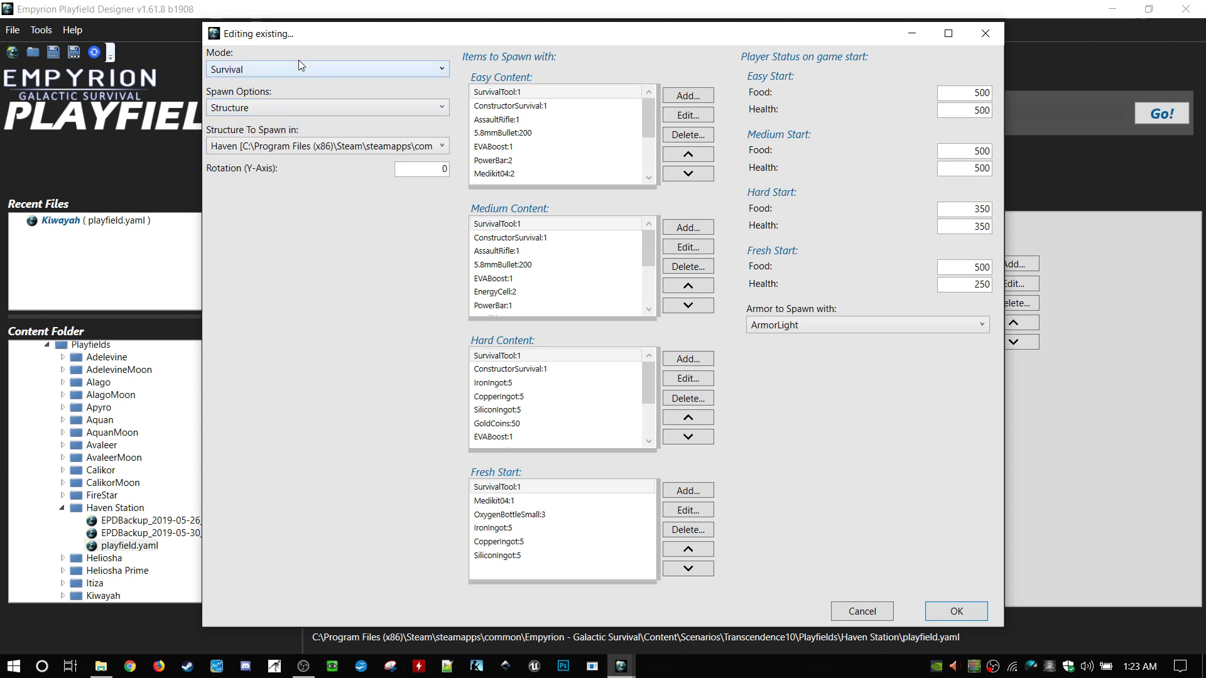
{"action": "left_click", "coordinate": [287, 148]}
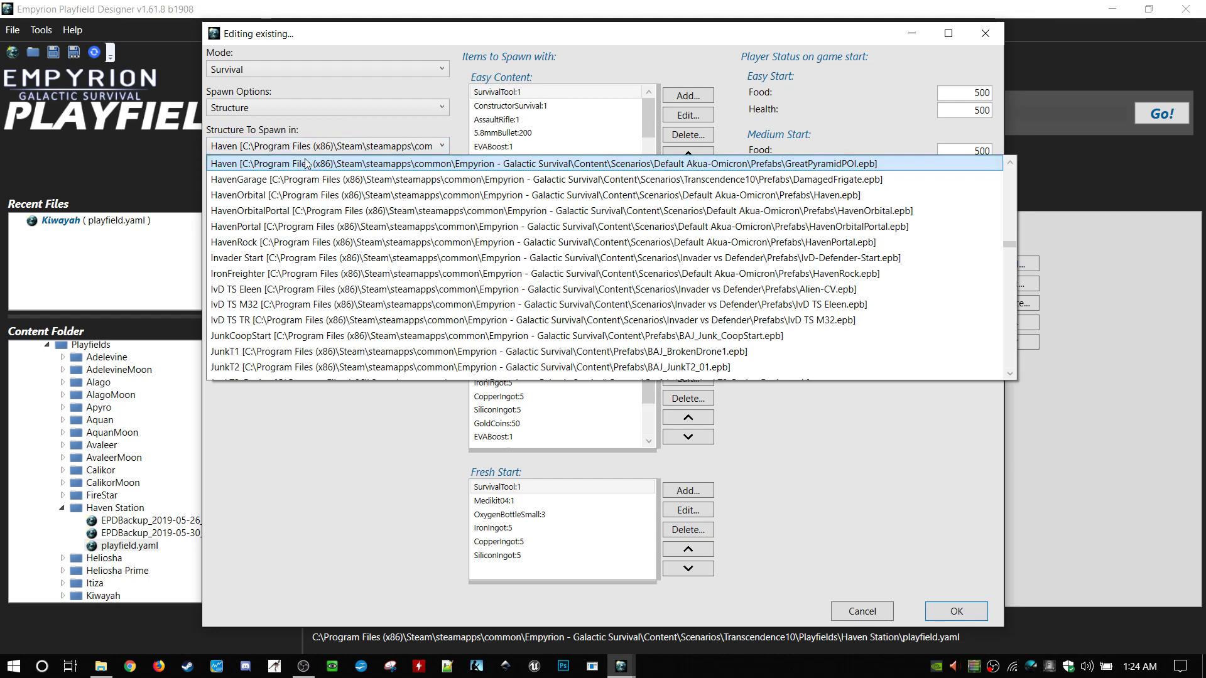
{"action": "left_click", "coordinate": [306, 166]}
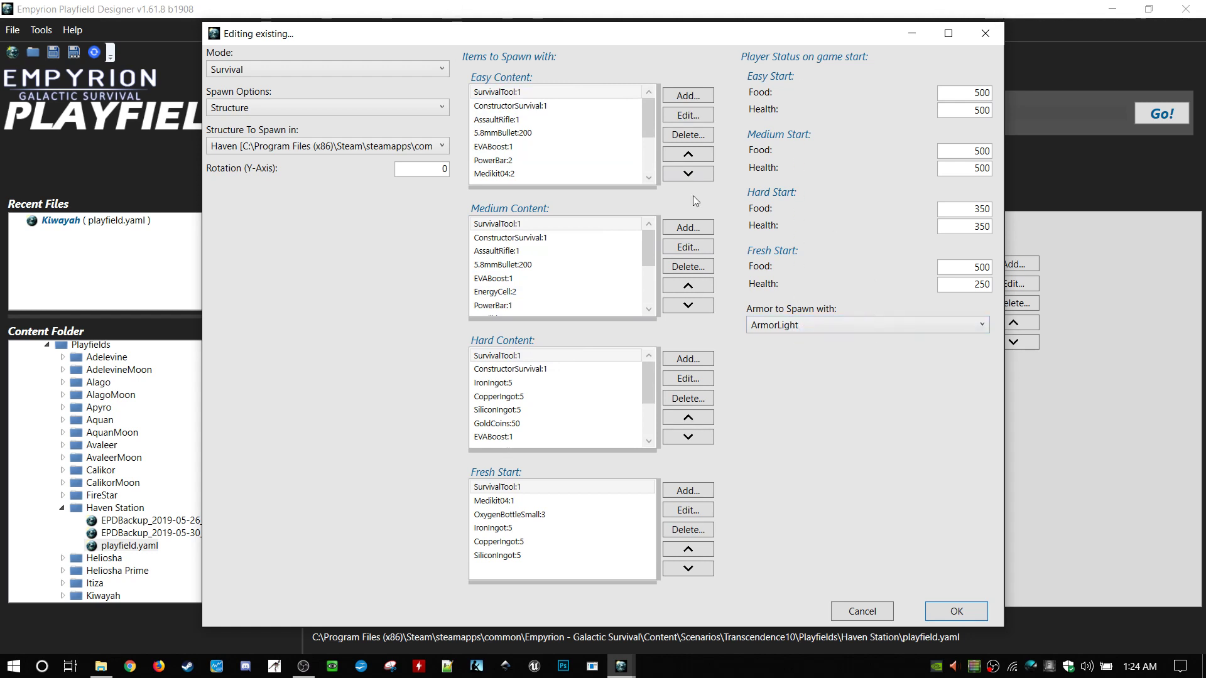
- Examine the Survival start's Easy Content items, item selector and armor choices, and close its editor without saving
{"action": "mouse_move", "coordinate": [652, 118]}
{"action": "left_mouse_down"}
{"action": "mouse_move", "coordinate": [648, 159]}
{"action": "mouse_move", "coordinate": [649, 106]}
{"action": "left_mouse_up"}
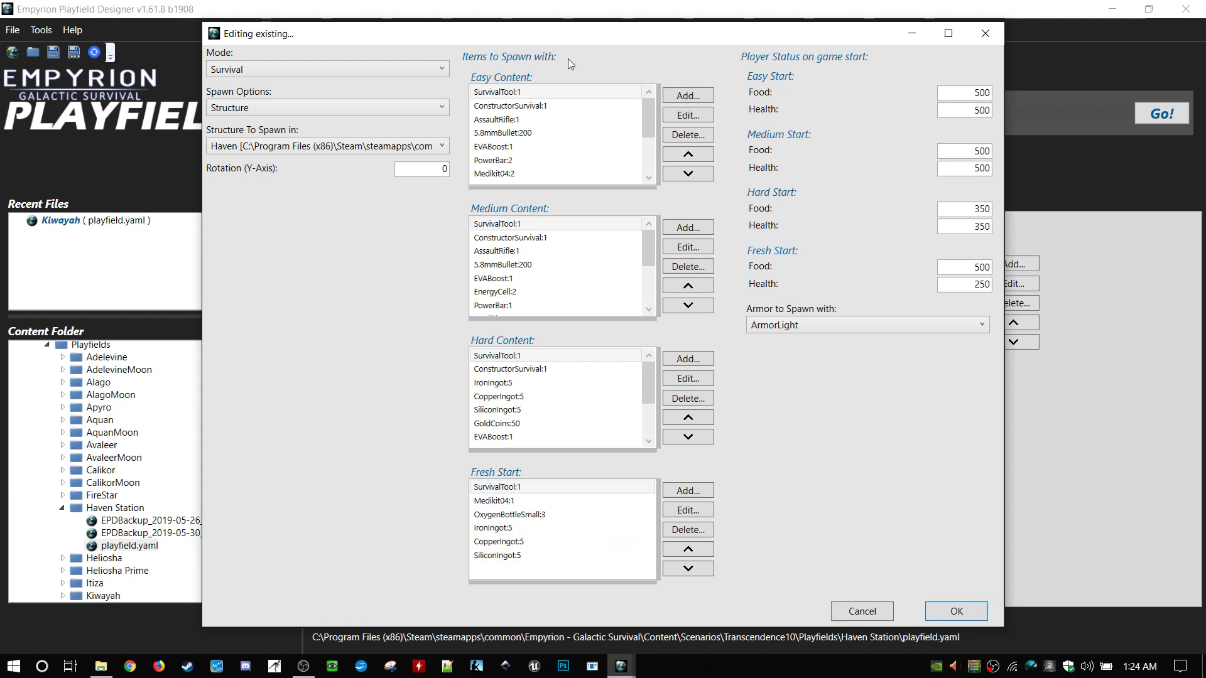
{"action": "left_click", "coordinate": [667, 99]}
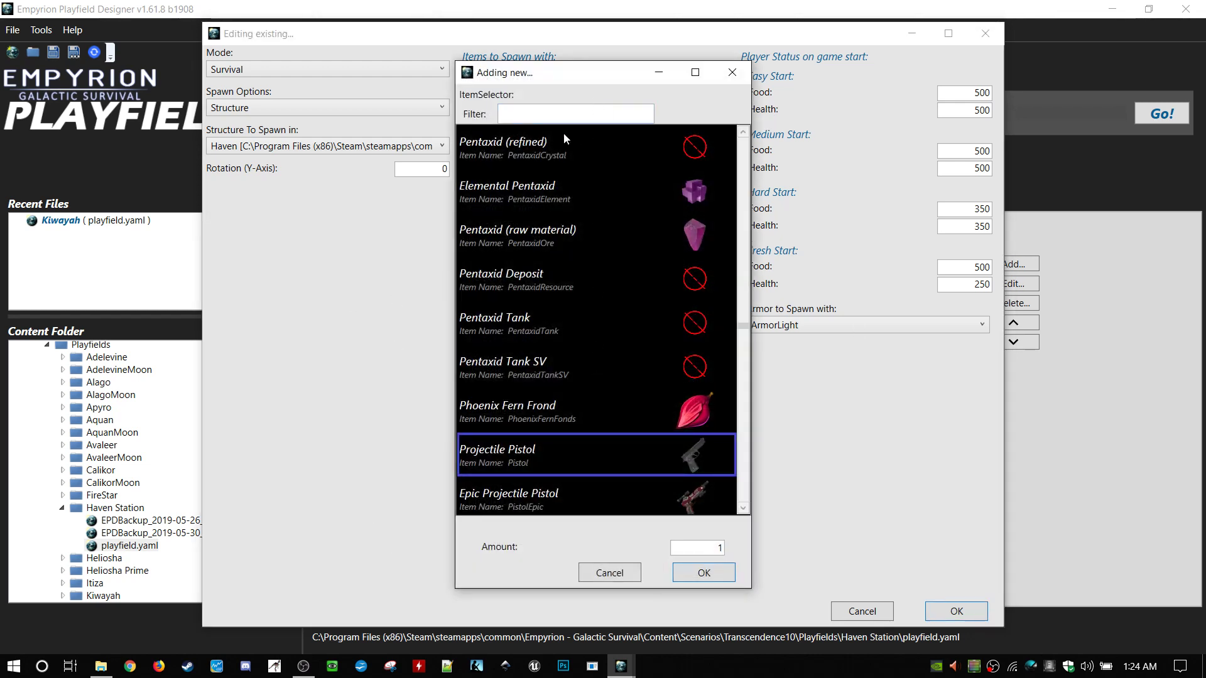
{"action": "left_click", "coordinate": [638, 579]}
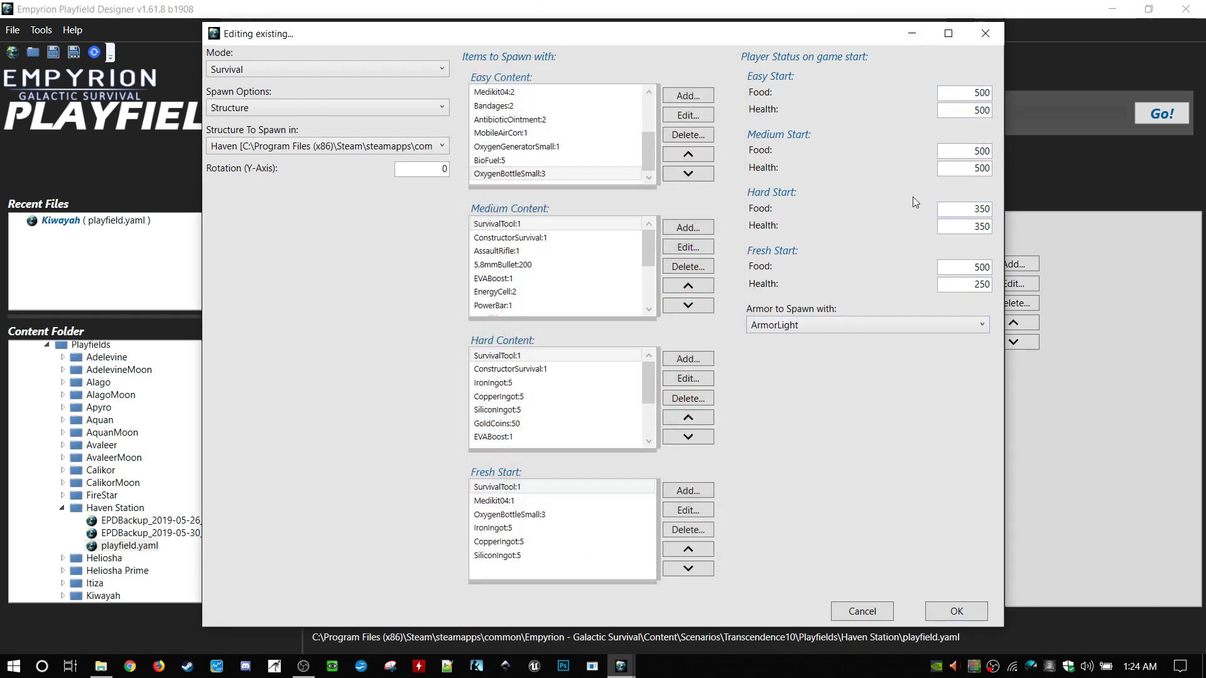
{"action": "left_click", "coordinate": [930, 326]}
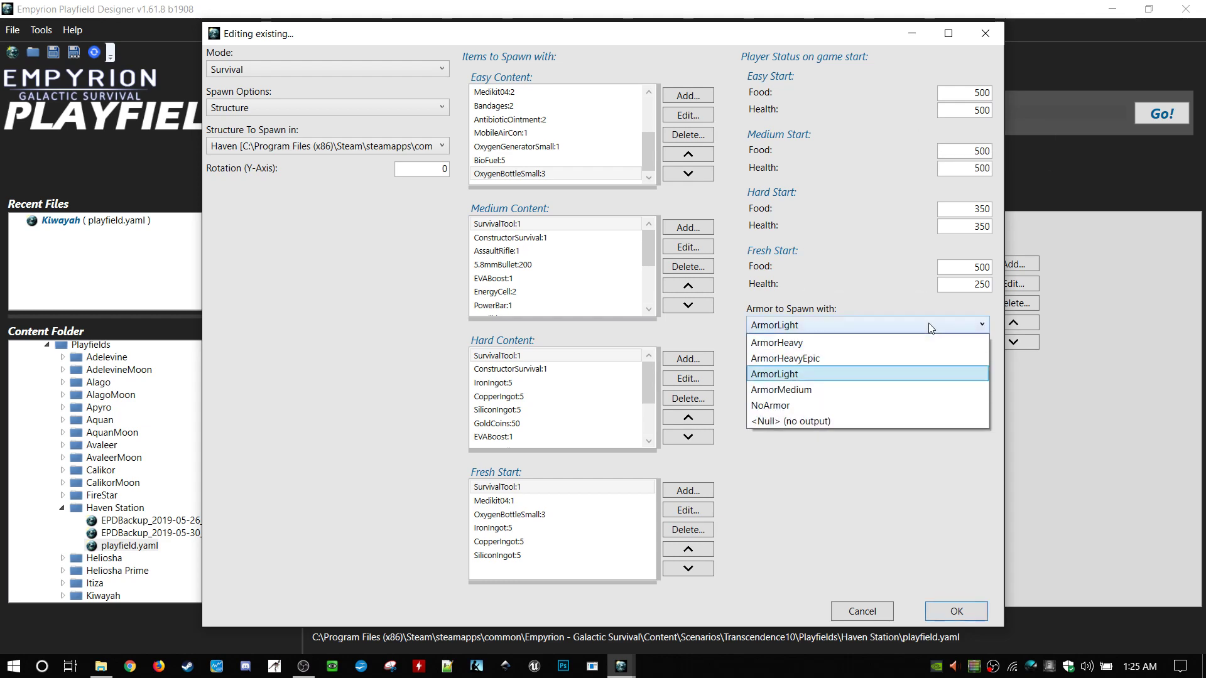
{"action": "left_click", "coordinate": [929, 325]}
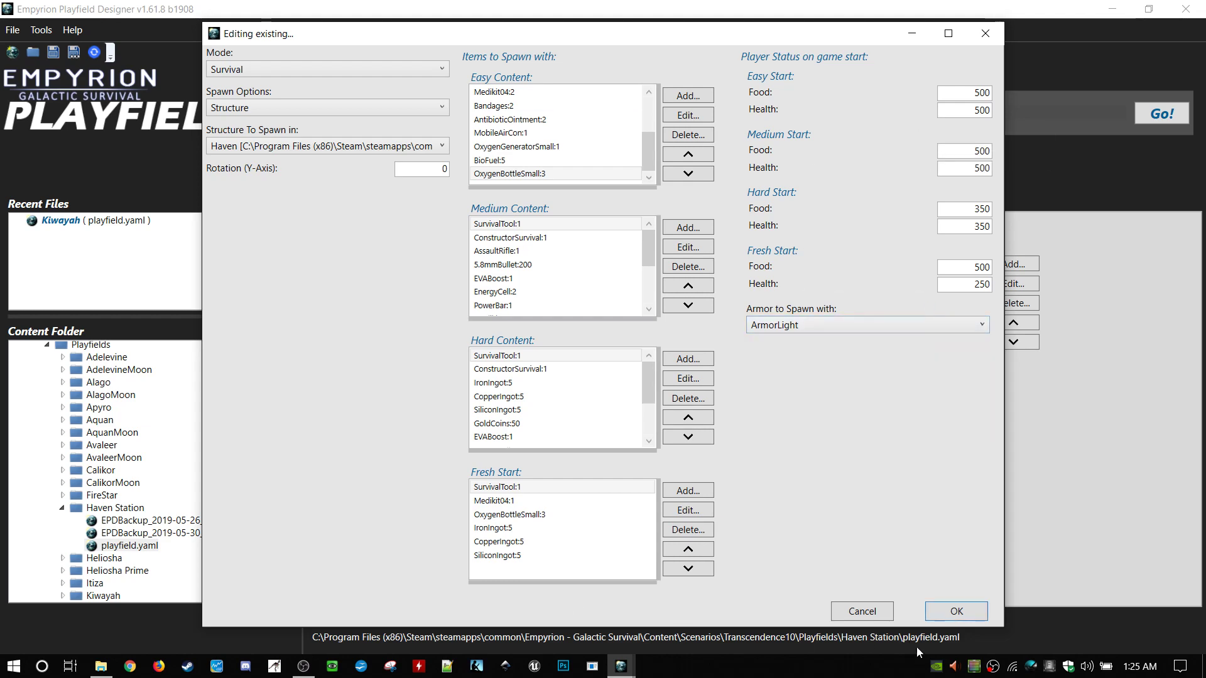
{"action": "left_click", "coordinate": [861, 611]}
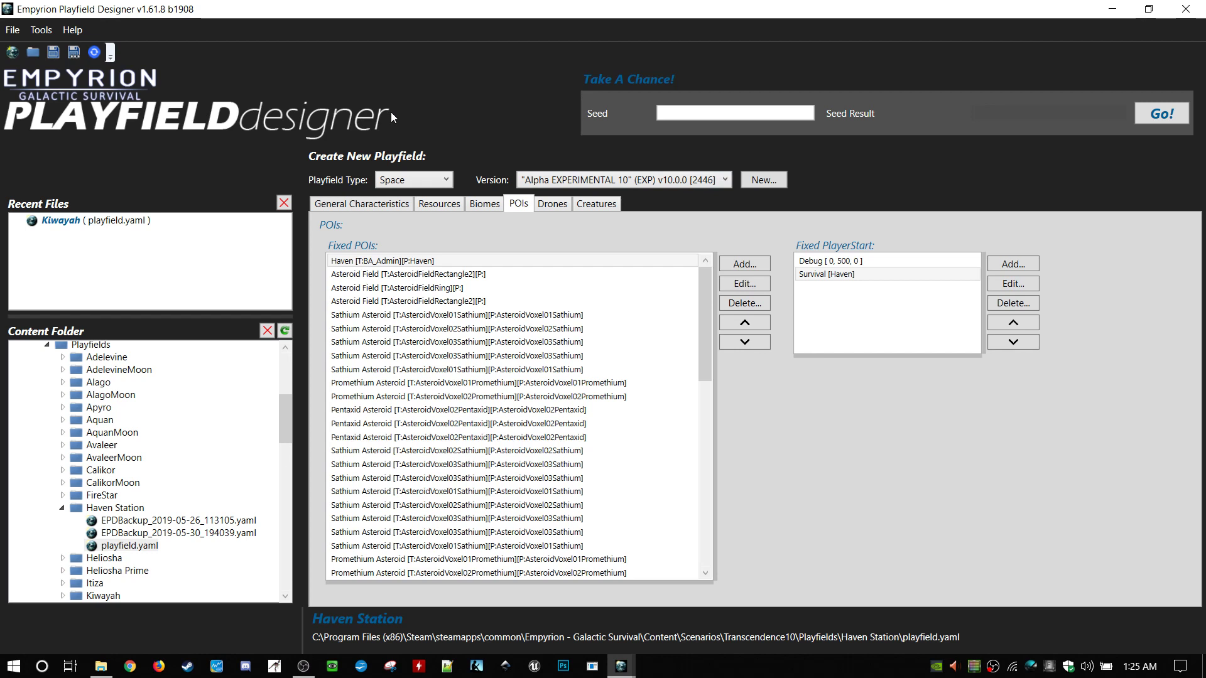
- Switch to File Explorer and open Sectors.yaml from the Sectors folder of the Transcendence10 scenario
{"action": "left_click", "coordinate": [100, 666]}
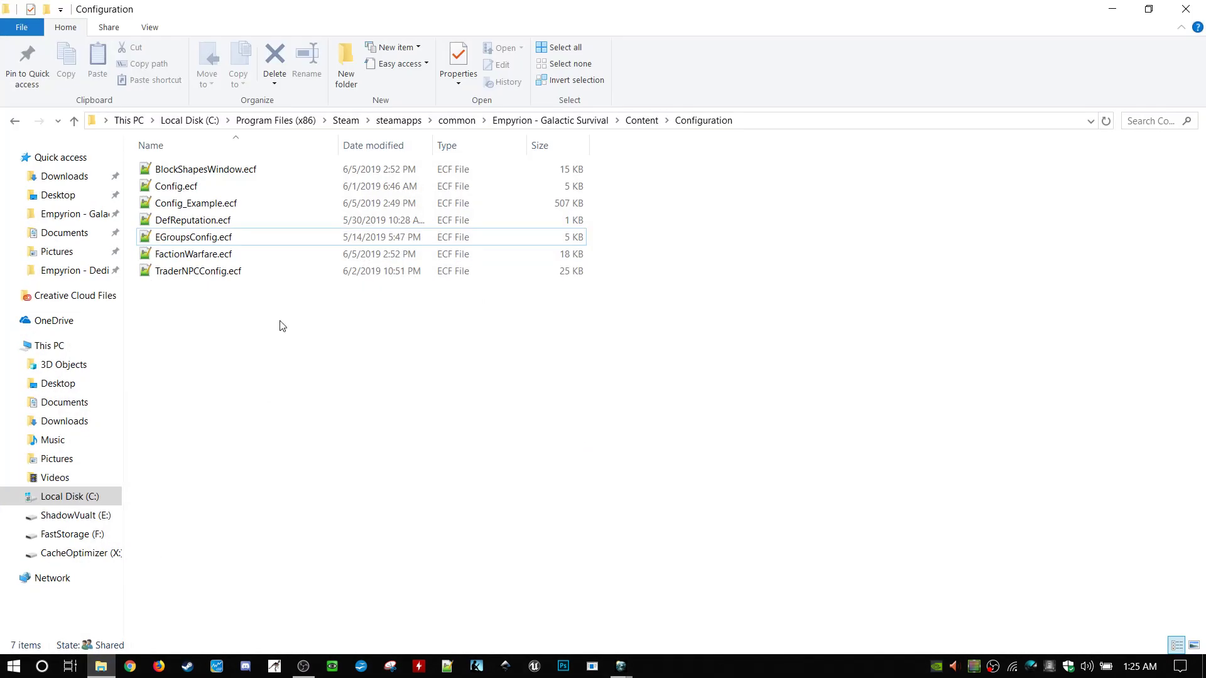
{"action": "left_click", "coordinate": [551, 120]}
{"action": "double_click", "coordinate": [250, 186]}
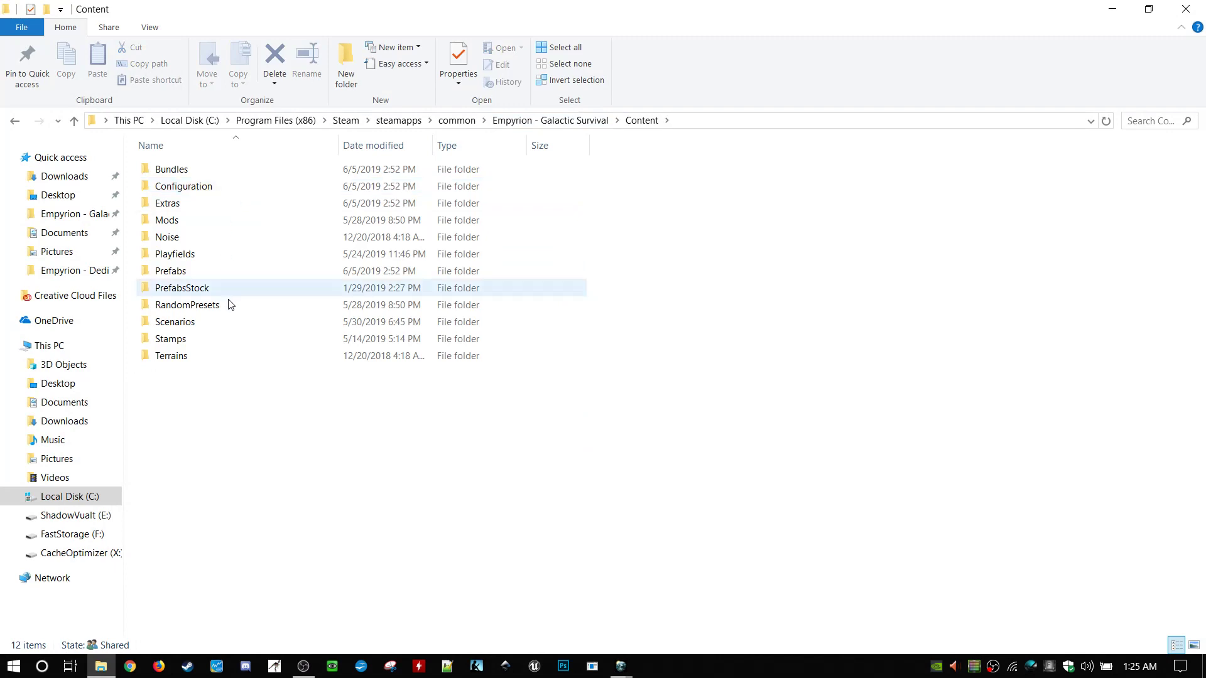
{"action": "double_click", "coordinate": [230, 323]}
{"action": "double_click", "coordinate": [227, 355]}
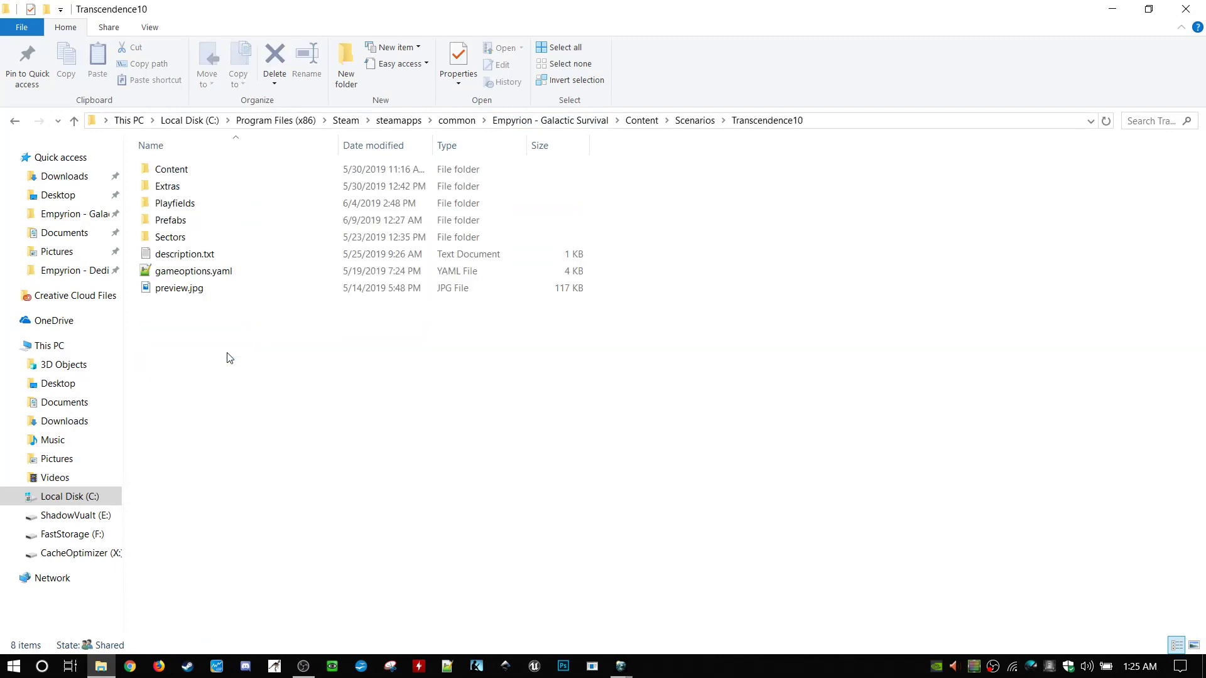
{"action": "double_click", "coordinate": [168, 238]}
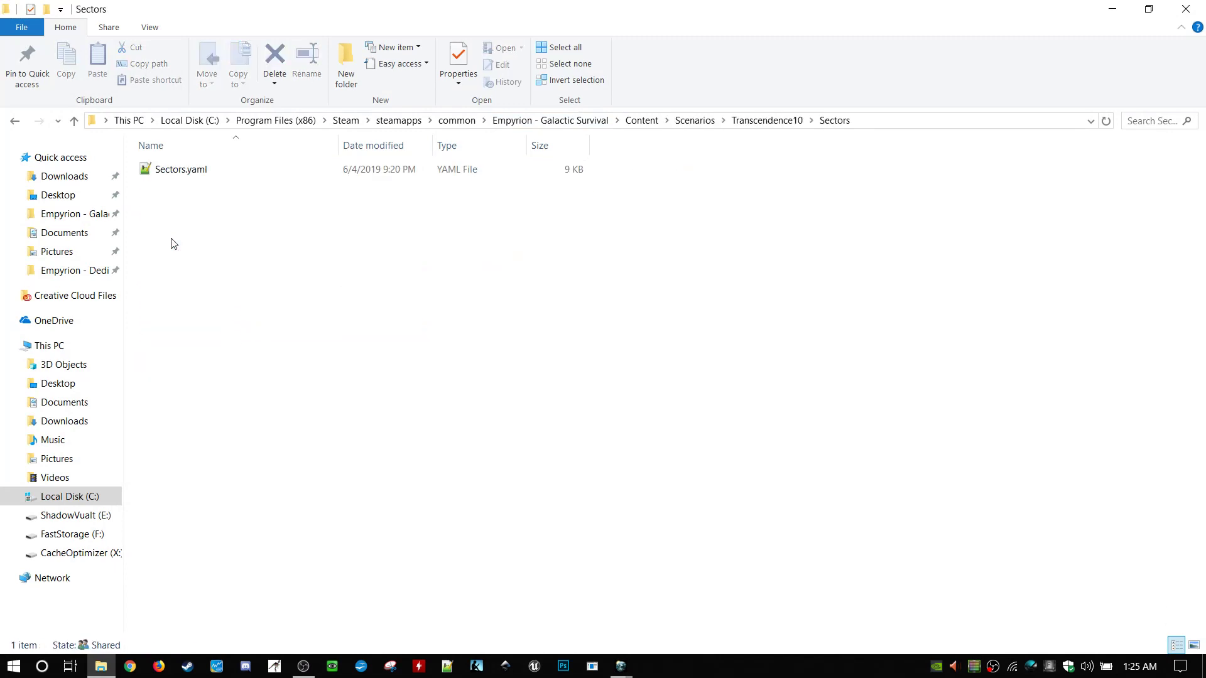
{"action": "double_click", "coordinate": [182, 169]}
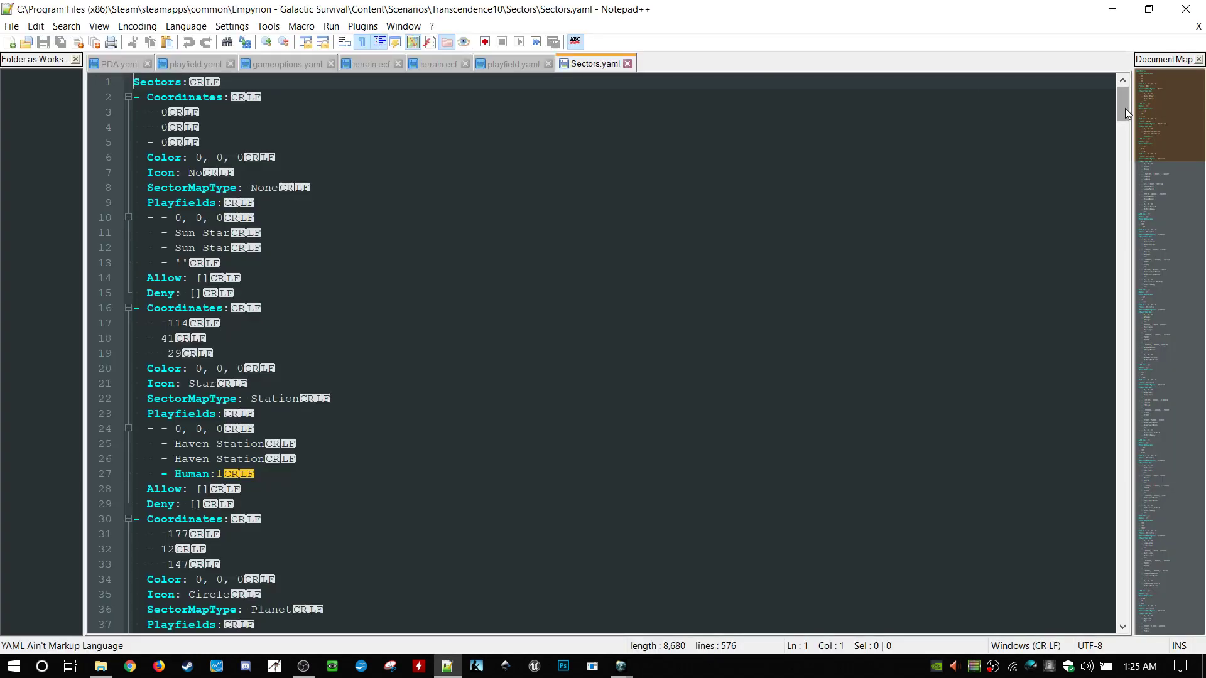
- Examine the Human:1 line under the Haven Station playfield entry in Sectors.yaml, and close the text editor
{"action": "left_click", "coordinate": [278, 475]}
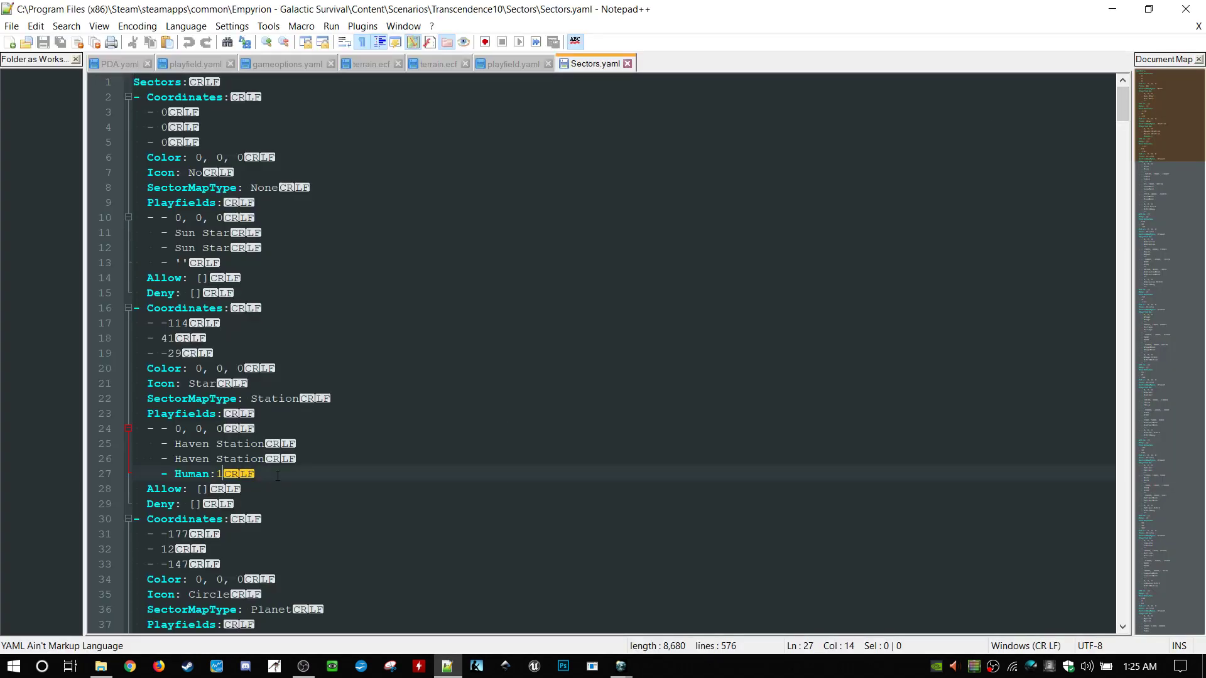
{"action": "left_click_drag", "start_coordinate": [278, 476], "coordinate": [116, 475]}
{"action": "left_click", "coordinate": [1189, 8]}
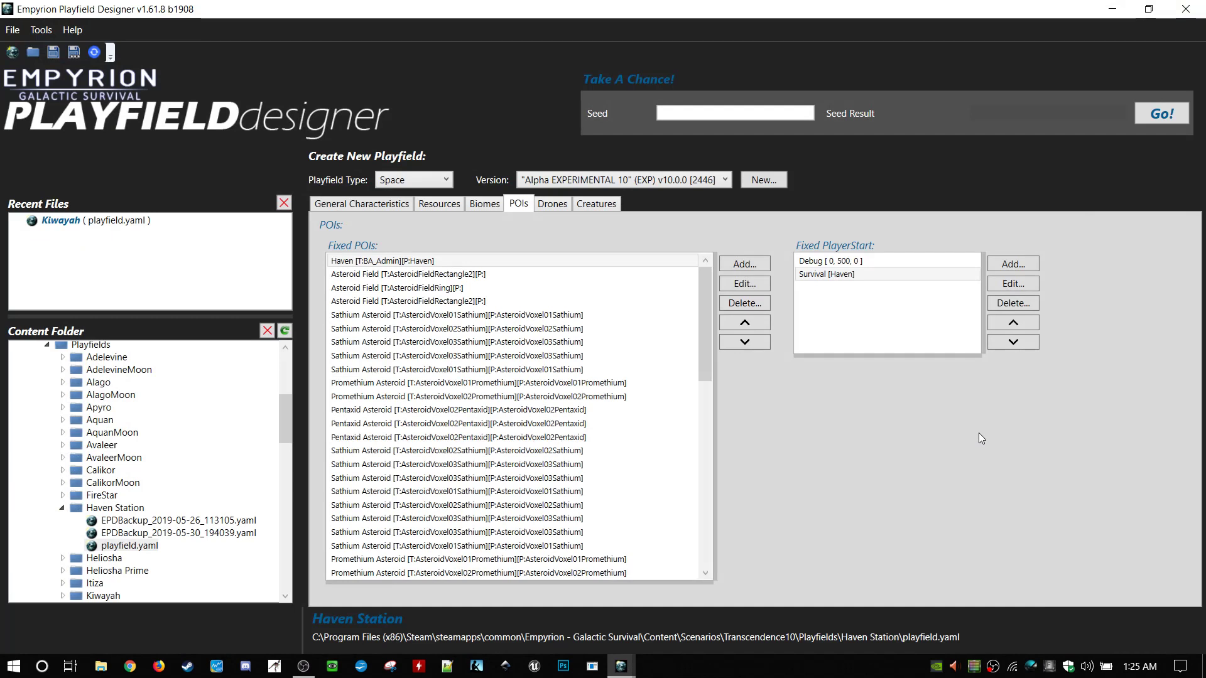
- Open the MainDroneBase fixed drone base and examine its drones on duty and its full space vessel list
{"action": "left_click", "coordinate": [562, 204]}
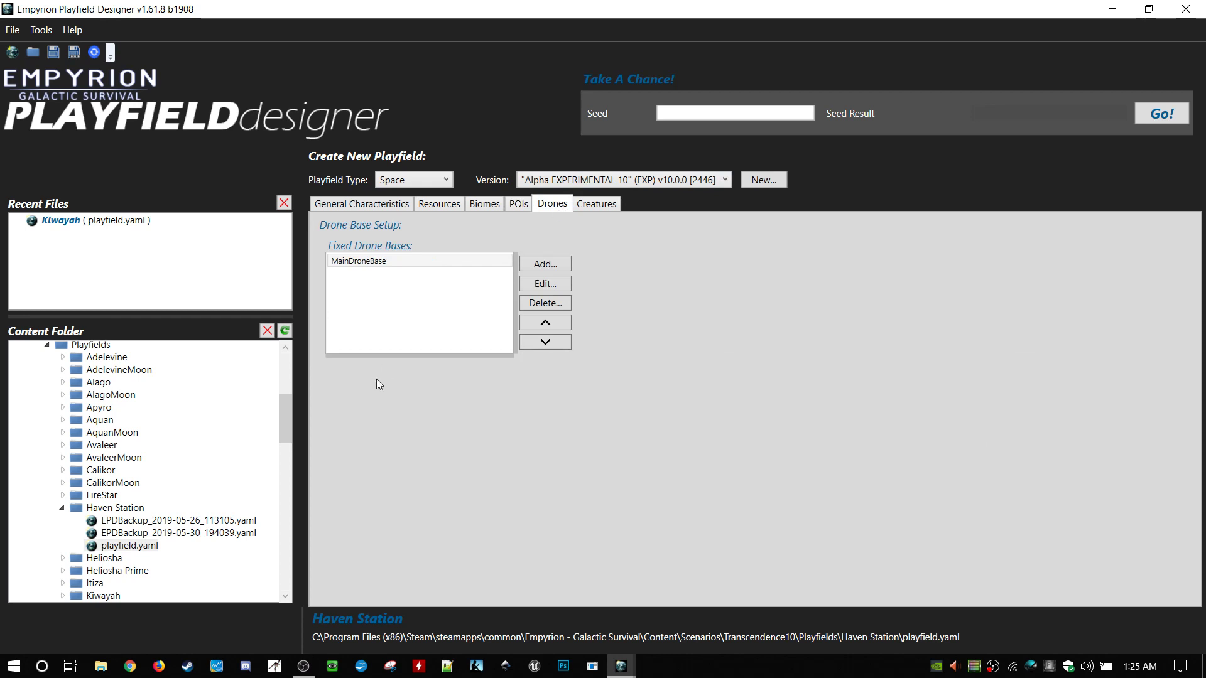
{"action": "double_click", "coordinate": [430, 261]}
{"action": "left_click_drag", "start_coordinate": [630, 139], "coordinate": [553, 50]}
{"action": "left_click_drag", "start_coordinate": [590, 430], "coordinate": [592, 605]}
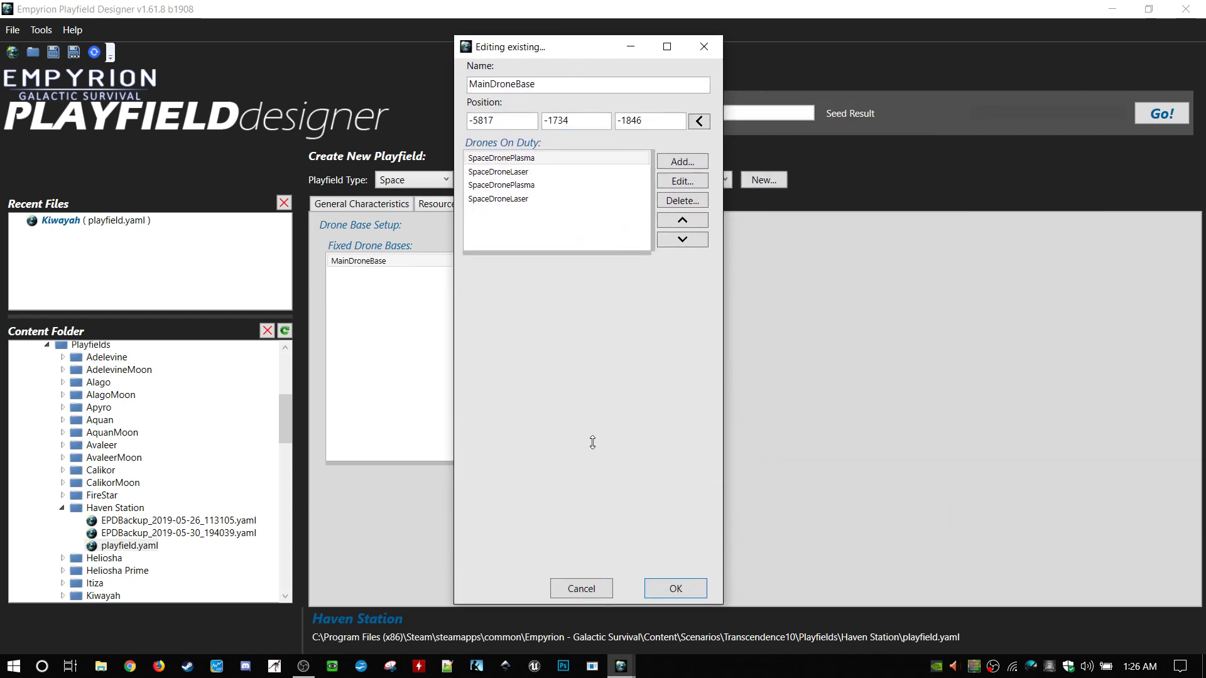
{"action": "left_click", "coordinate": [581, 589]}
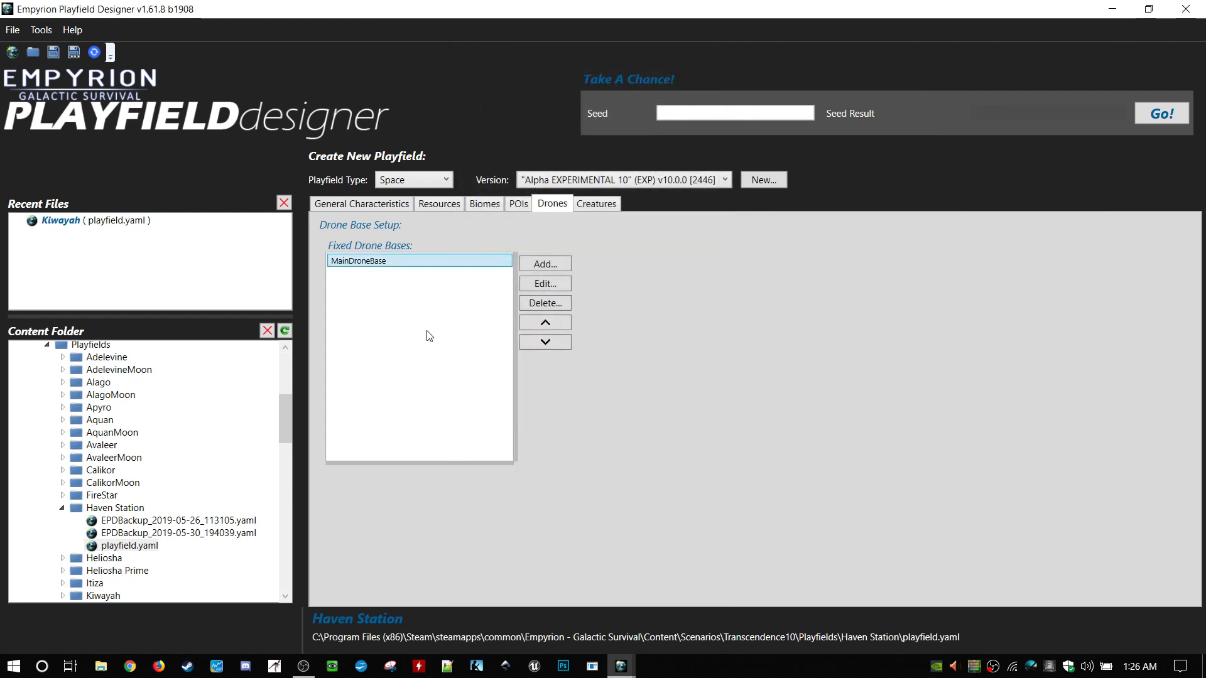
{"action": "double_click", "coordinate": [429, 261]}
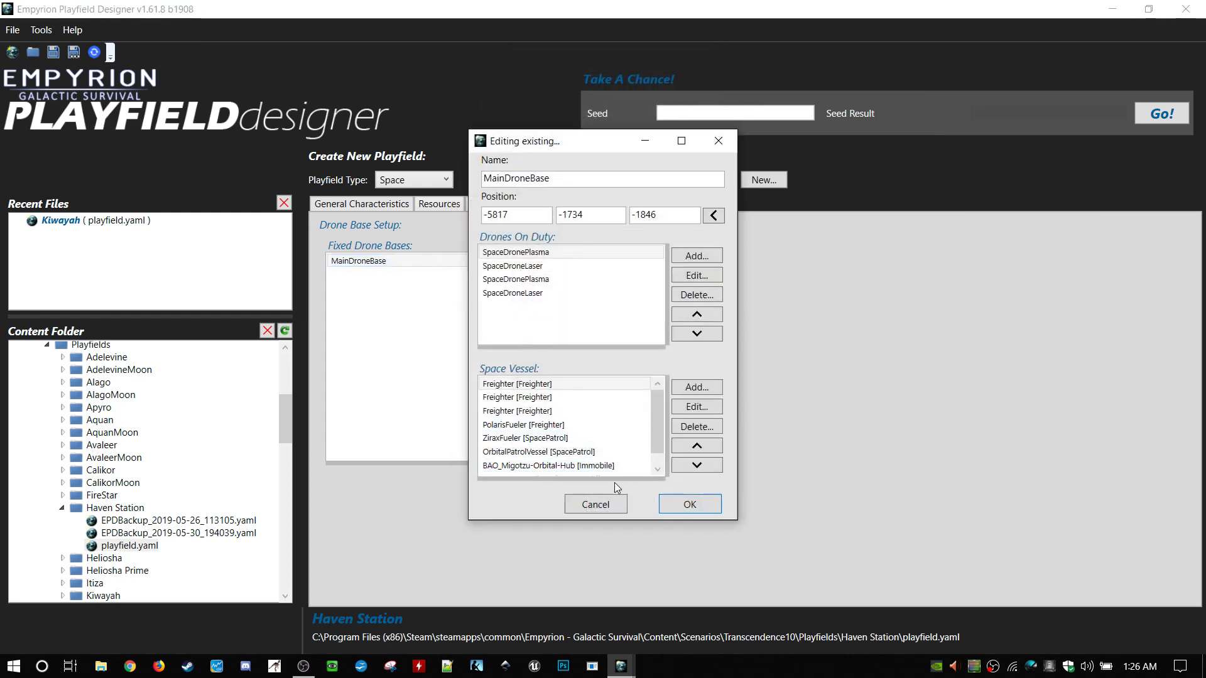
{"action": "left_click_drag", "start_coordinate": [613, 479], "coordinate": [614, 513]}
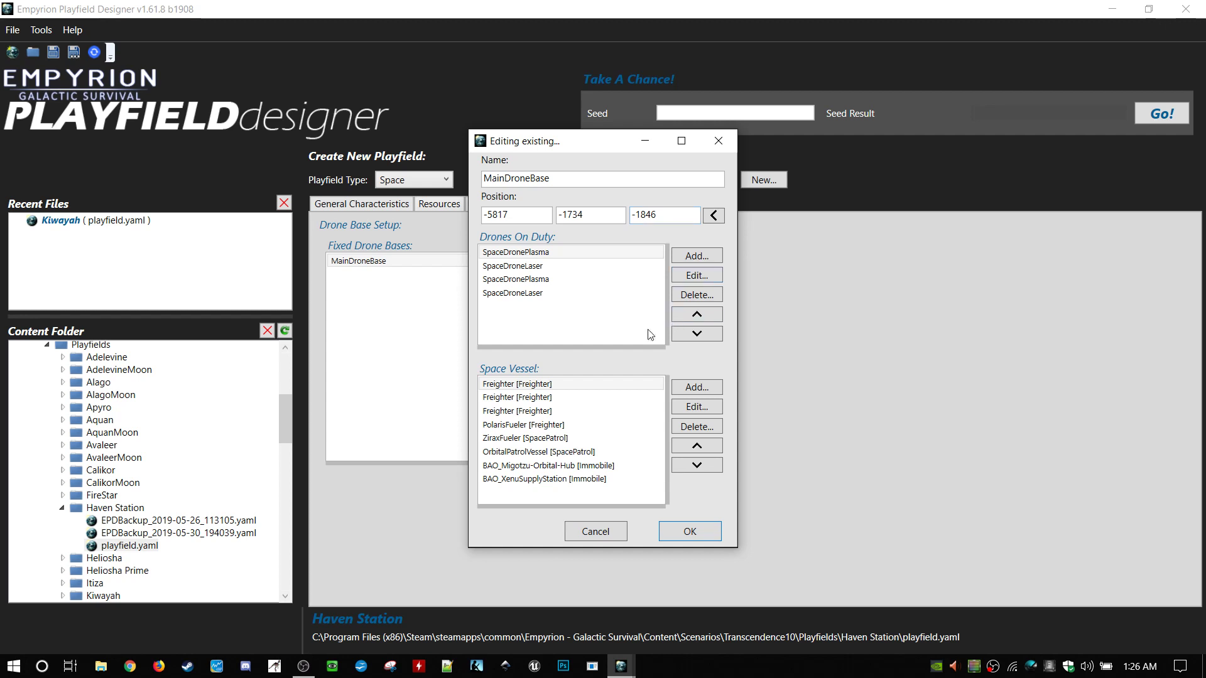
- Open the first Freighter space vessel for editing and check its respawn and self-destruct delays
{"action": "left_click", "coordinate": [578, 387]}
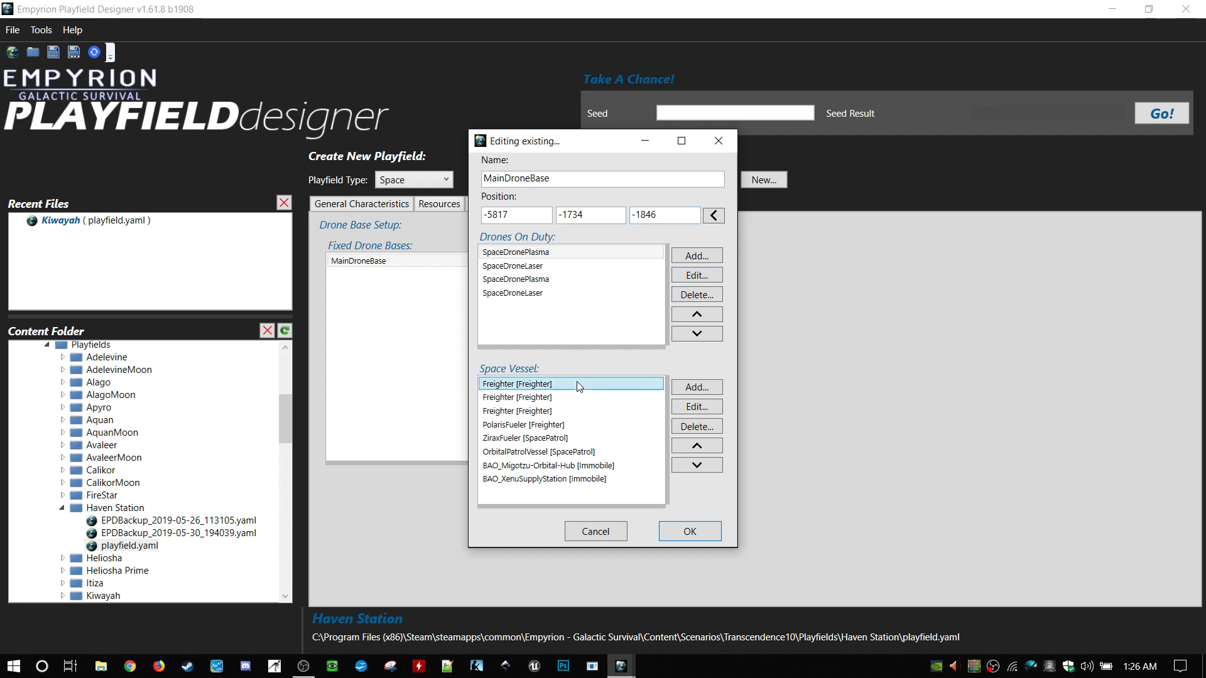
{"action": "double_click", "coordinate": [578, 385]}
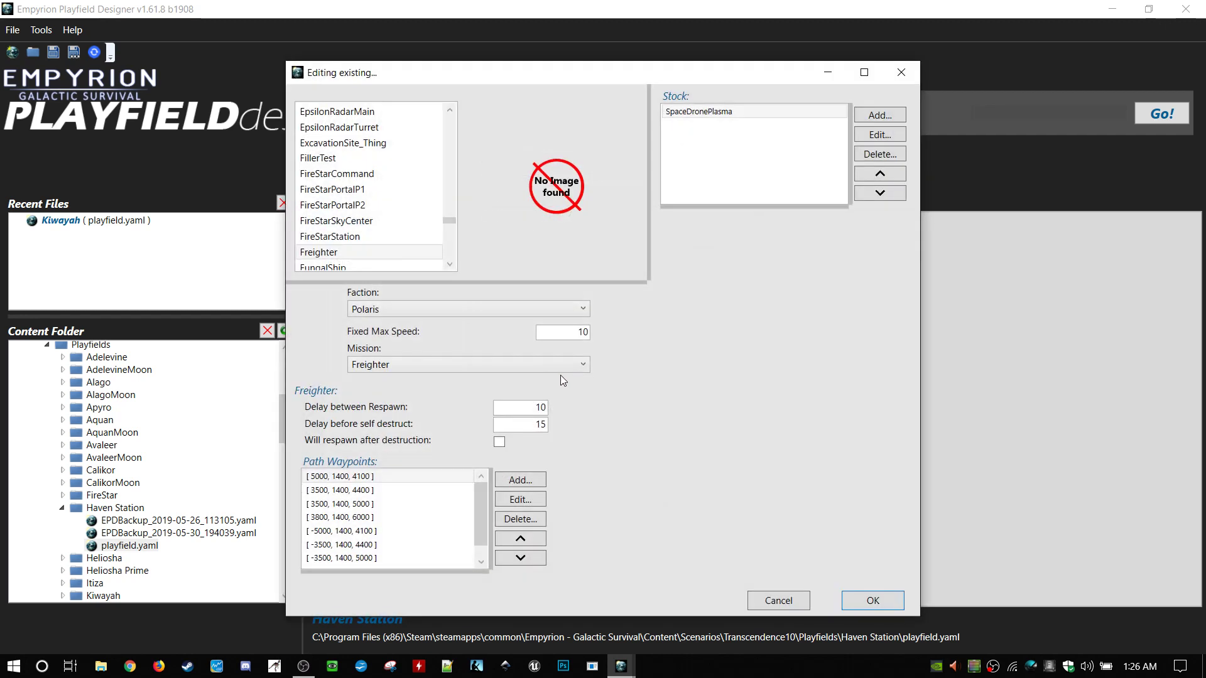
{"action": "left_click", "coordinate": [533, 406]}
{"action": "key", "text": "Tab"}
- Inspect the drone type, amount and Extra options of the Freighter's SpaceDronePlasma stock entry, keeping its values
{"action": "double_click", "coordinate": [744, 112]}
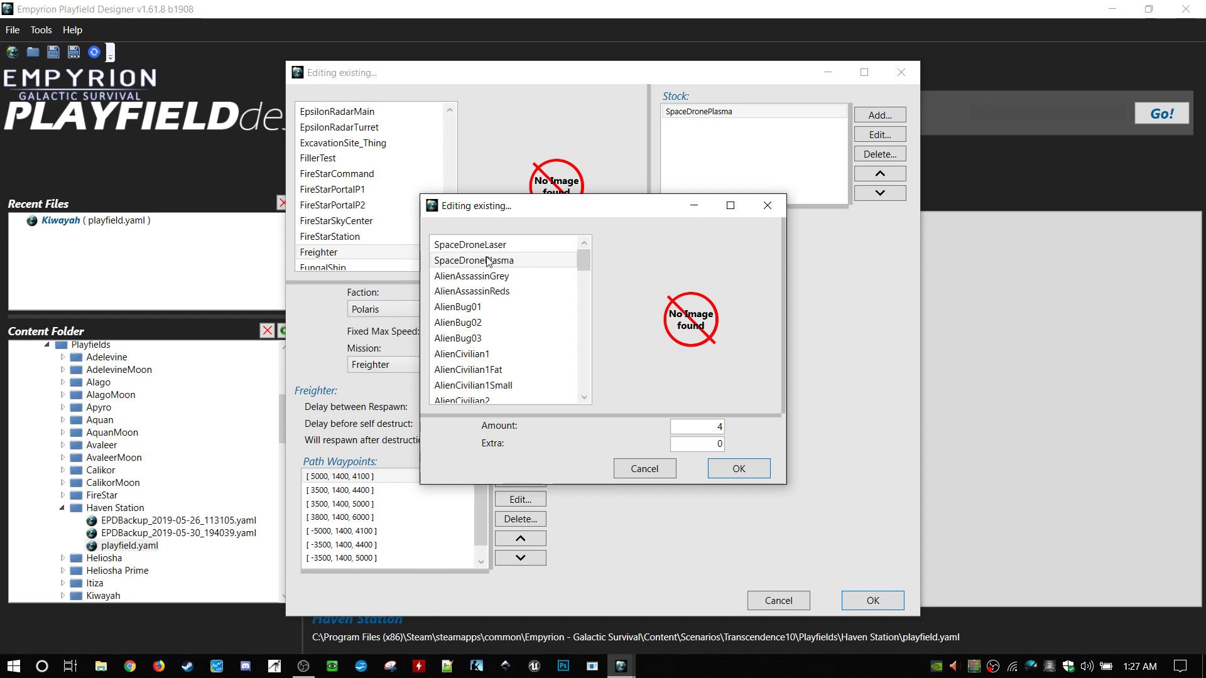
{"action": "left_click", "coordinate": [502, 245]}
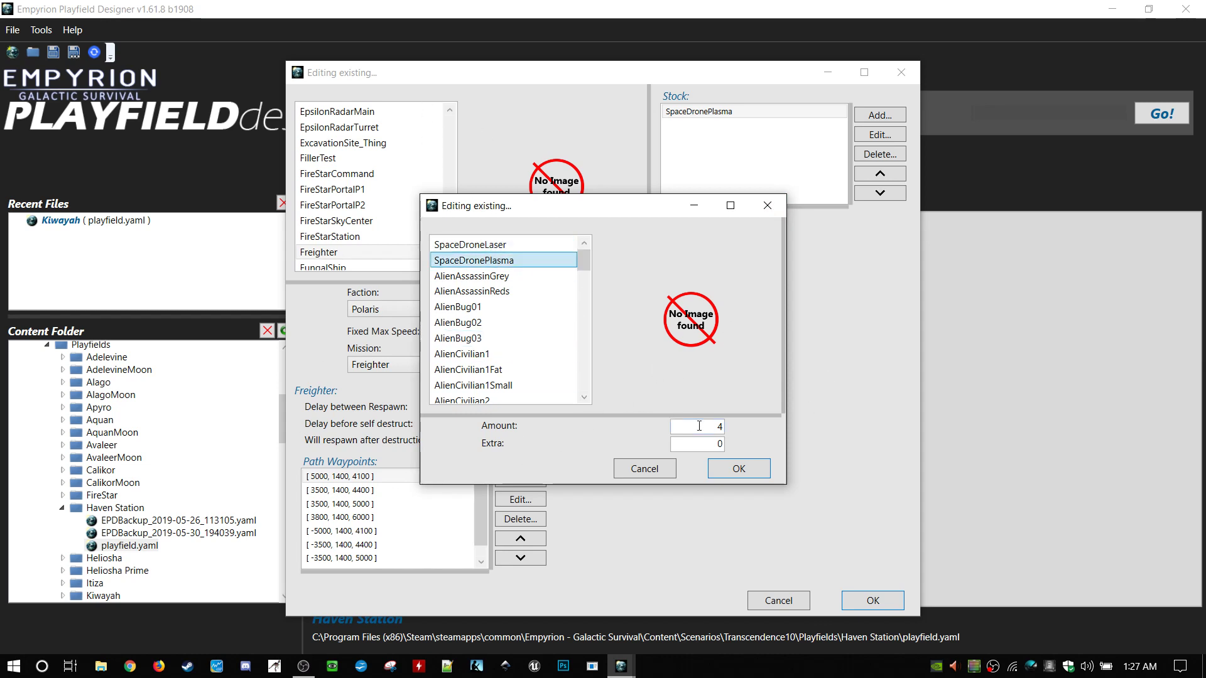
{"action": "mouse_move", "coordinate": [501, 446]}
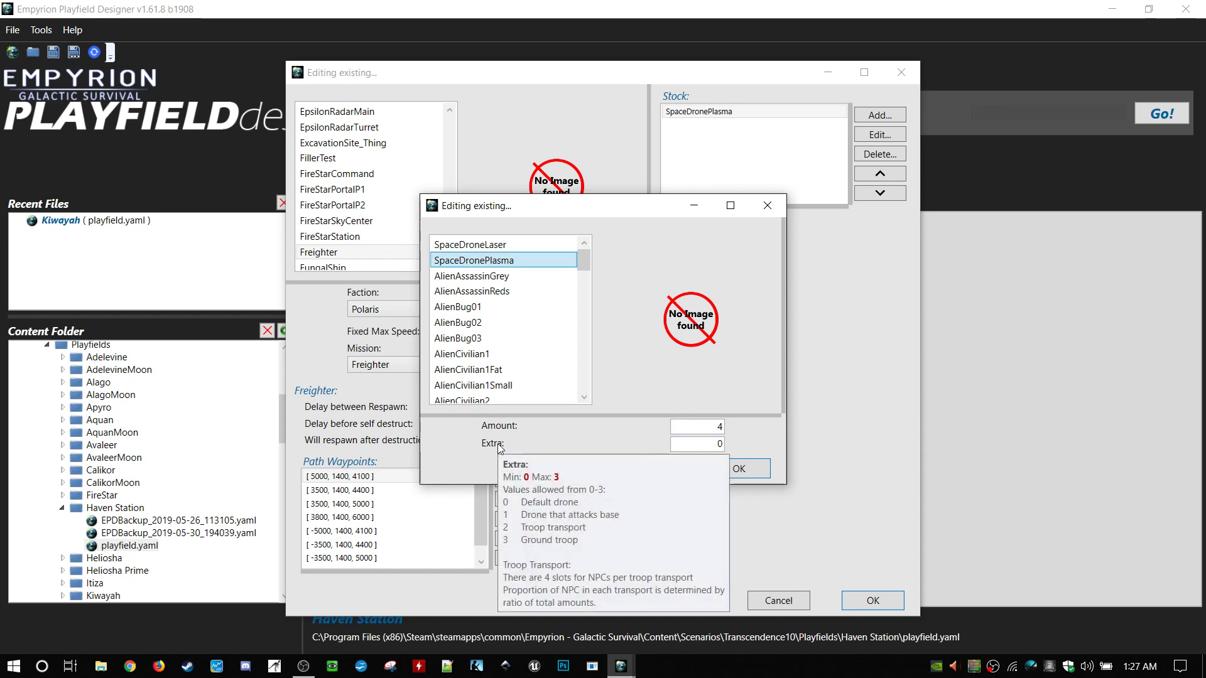
{"action": "left_click", "coordinate": [720, 448]}
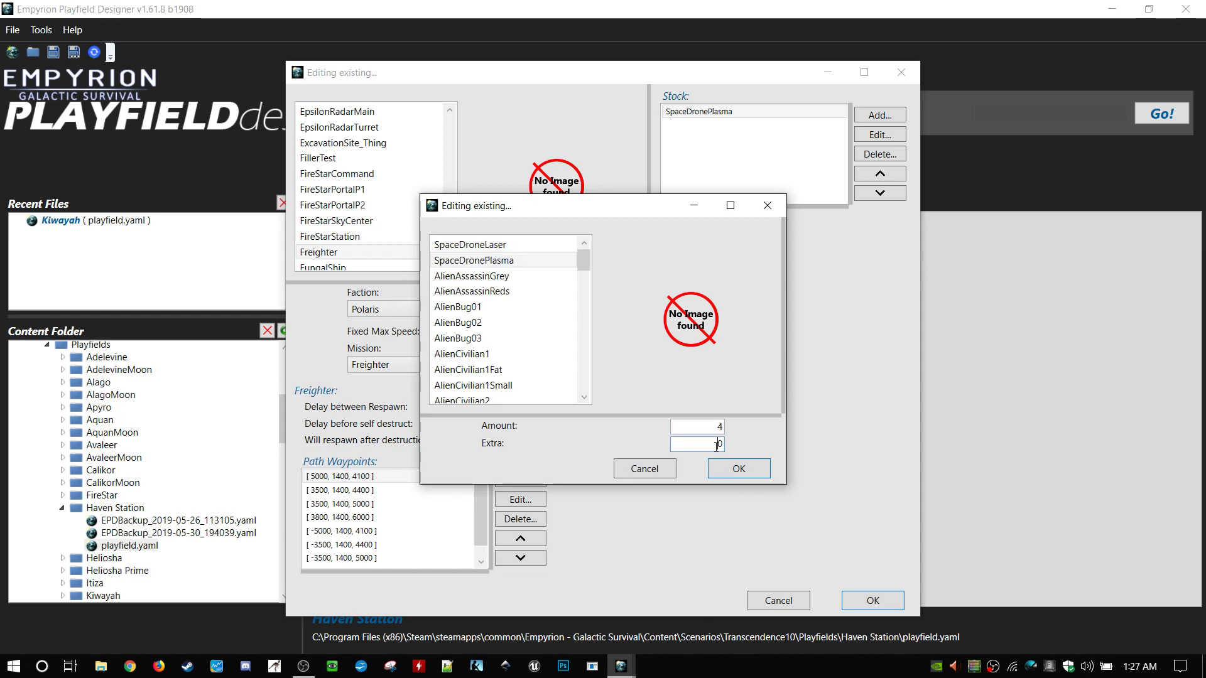
{"action": "left_click", "coordinate": [763, 472]}
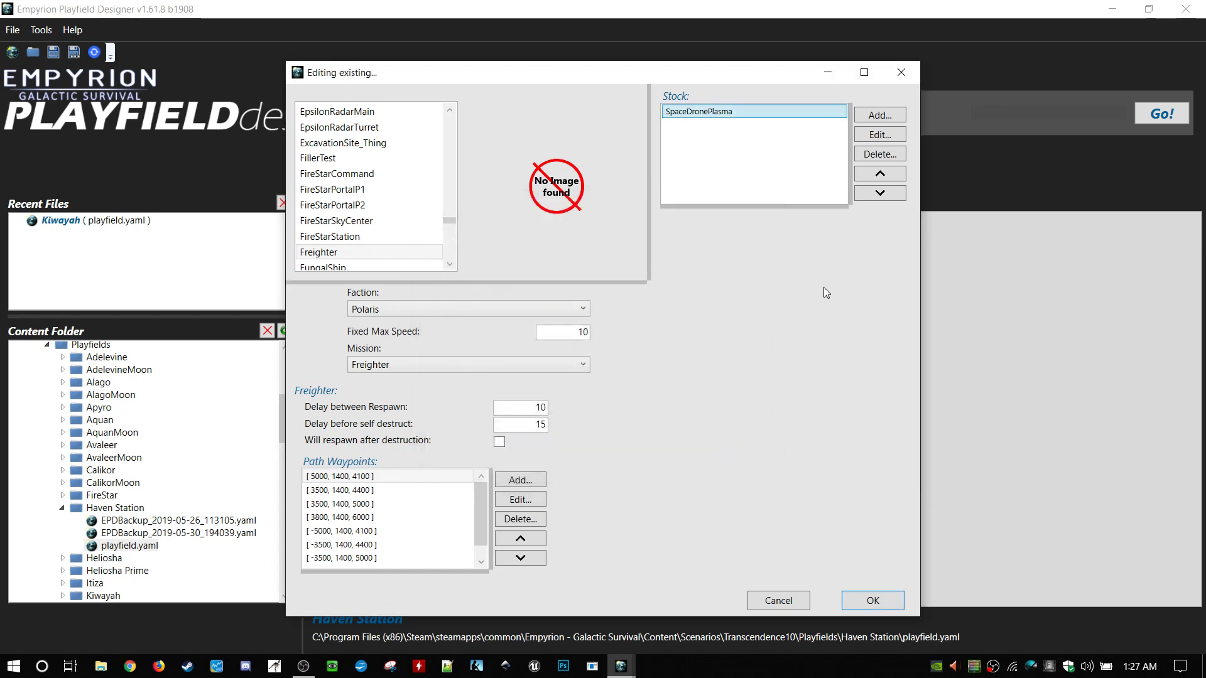
- Examine the Freighter's path waypoints, including the coordinates of the first one, without changing them
{"action": "left_click", "coordinate": [368, 560]}
{"action": "left_click", "coordinate": [389, 529]}
{"action": "scroll", "coordinate": [396, 522], "scroll_direction": "down", "scroll_amount": 1}
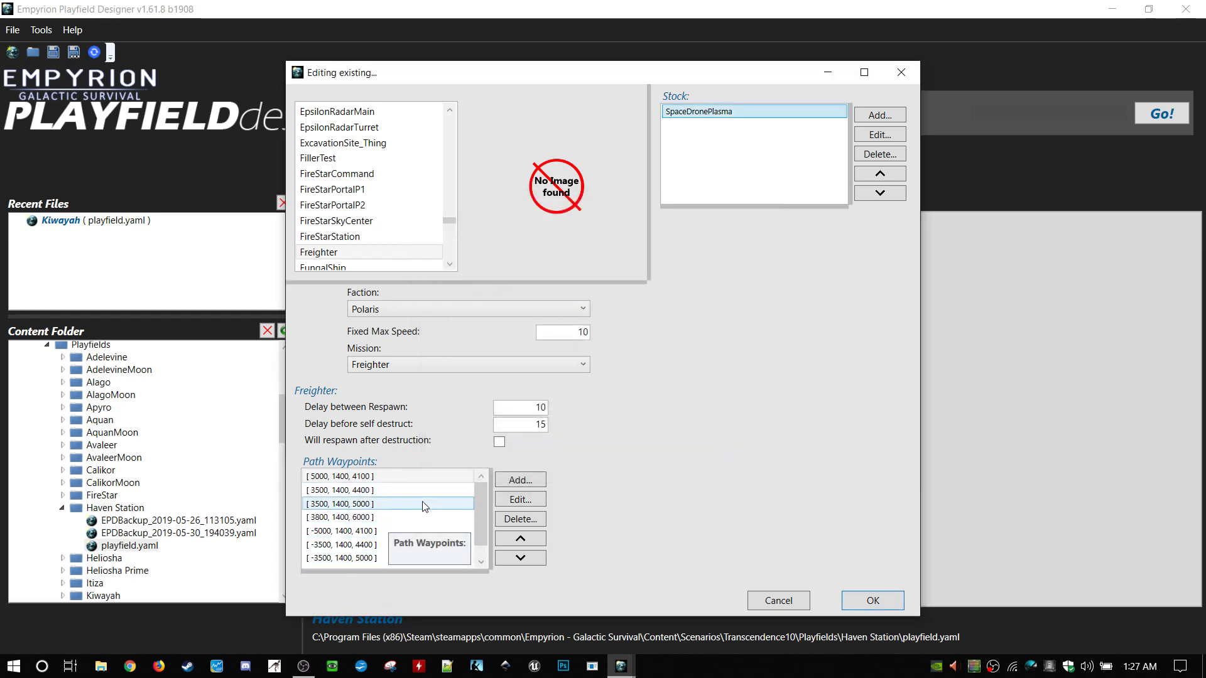
{"action": "scroll", "coordinate": [418, 485], "scroll_direction": "up", "scroll_amount": 1}
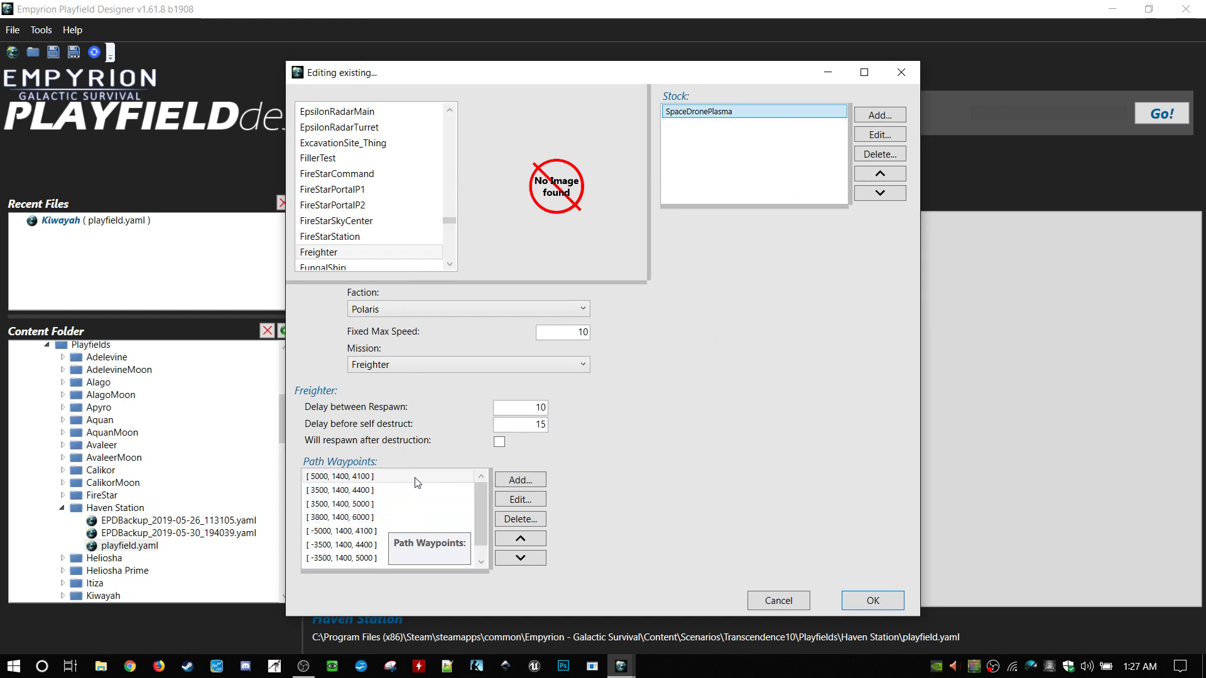
{"action": "double_click", "coordinate": [416, 478]}
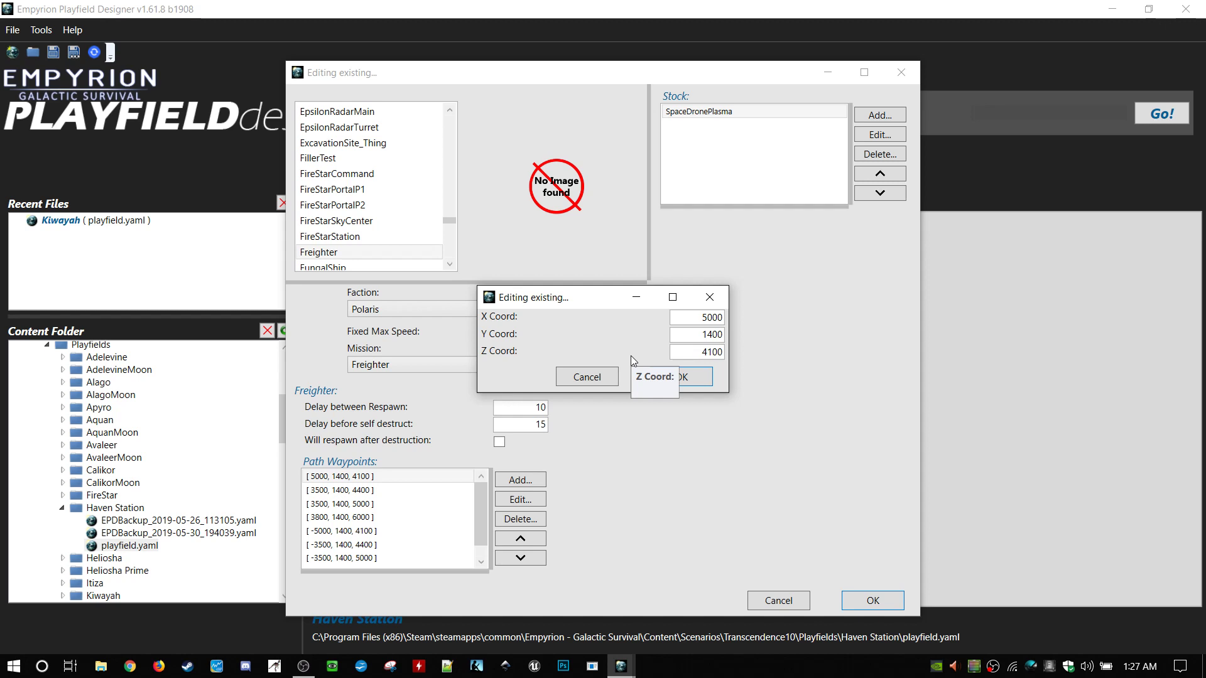
{"action": "left_click", "coordinate": [587, 377]}
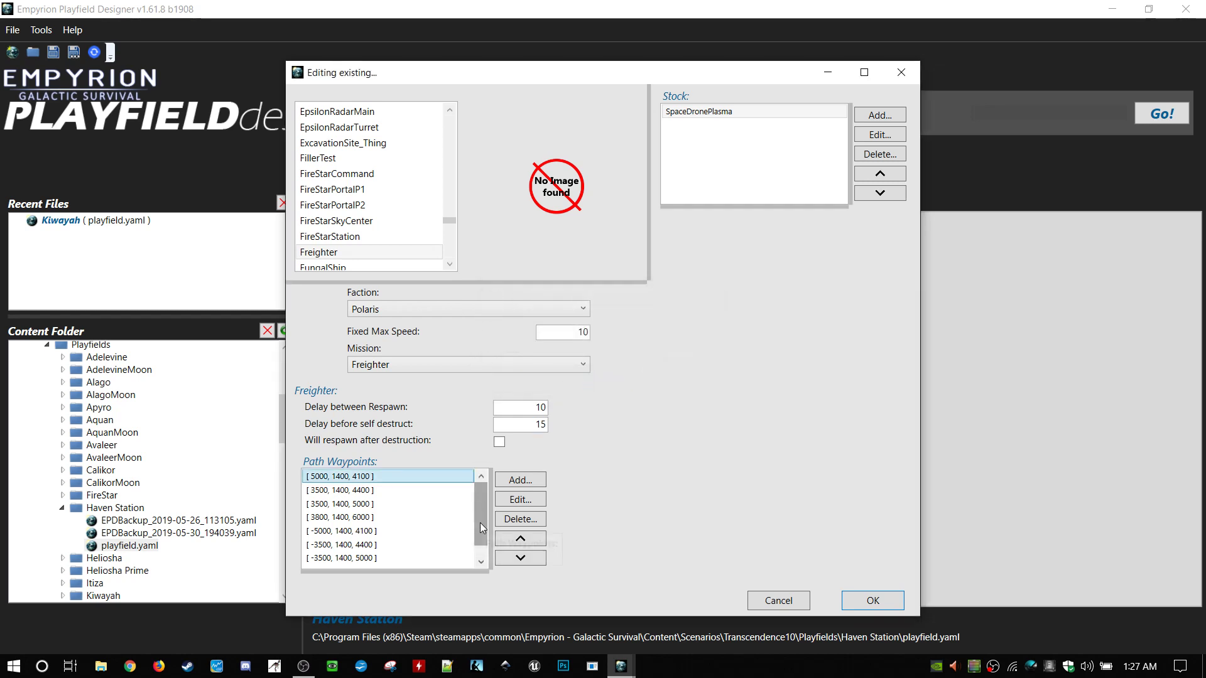
{"action": "left_click_drag", "start_coordinate": [480, 527], "coordinate": [481, 543]}
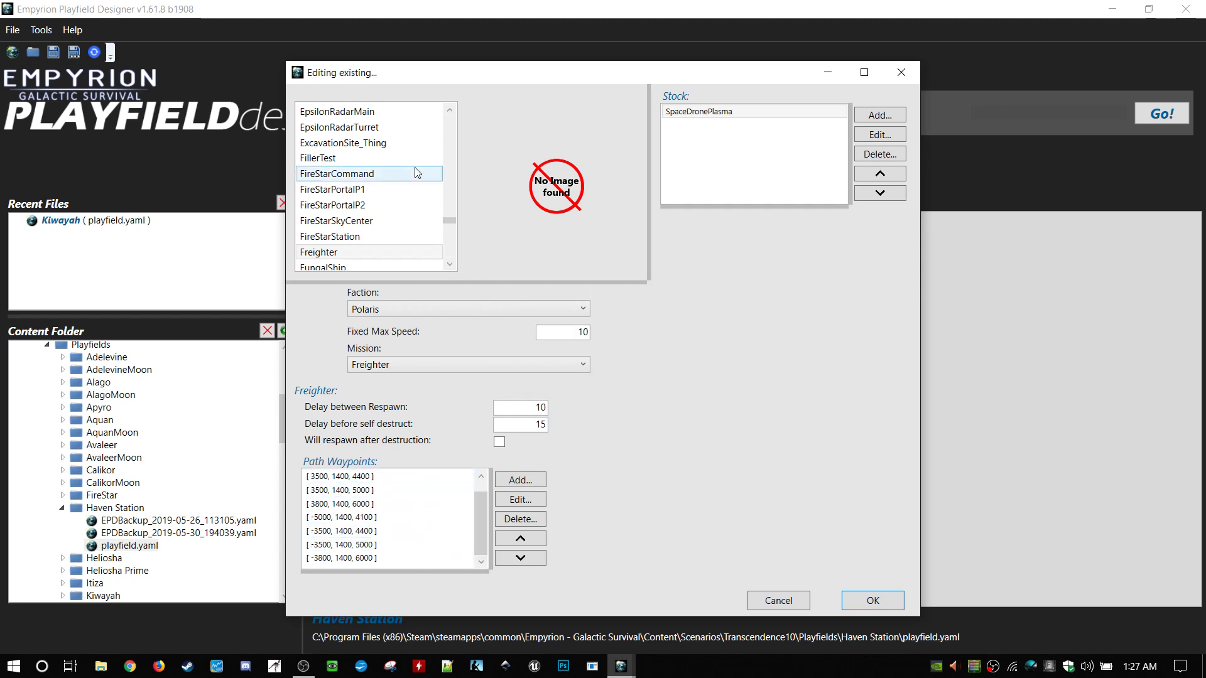
- Compare the first and last waypoints of the Freighter's path, and close the vessel without saving changes
{"action": "scroll", "coordinate": [485, 533], "scroll_direction": "up", "scroll_amount": 1}
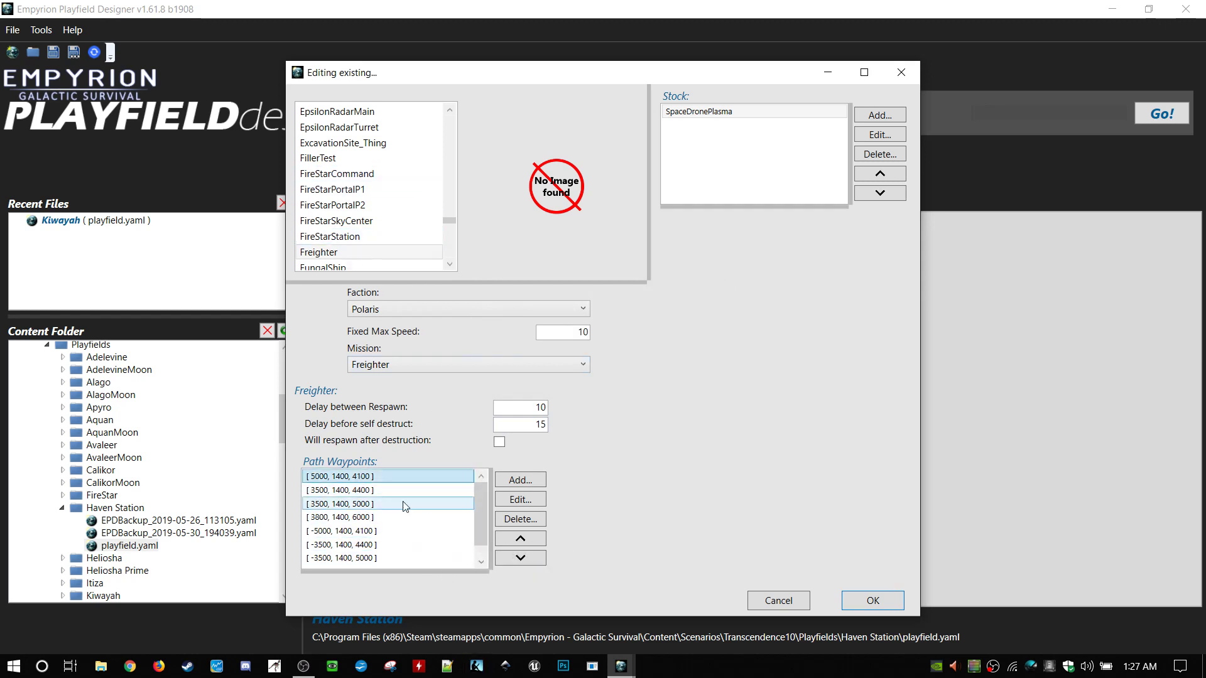
{"action": "scroll", "coordinate": [411, 558], "scroll_direction": "down", "scroll_amount": 1}
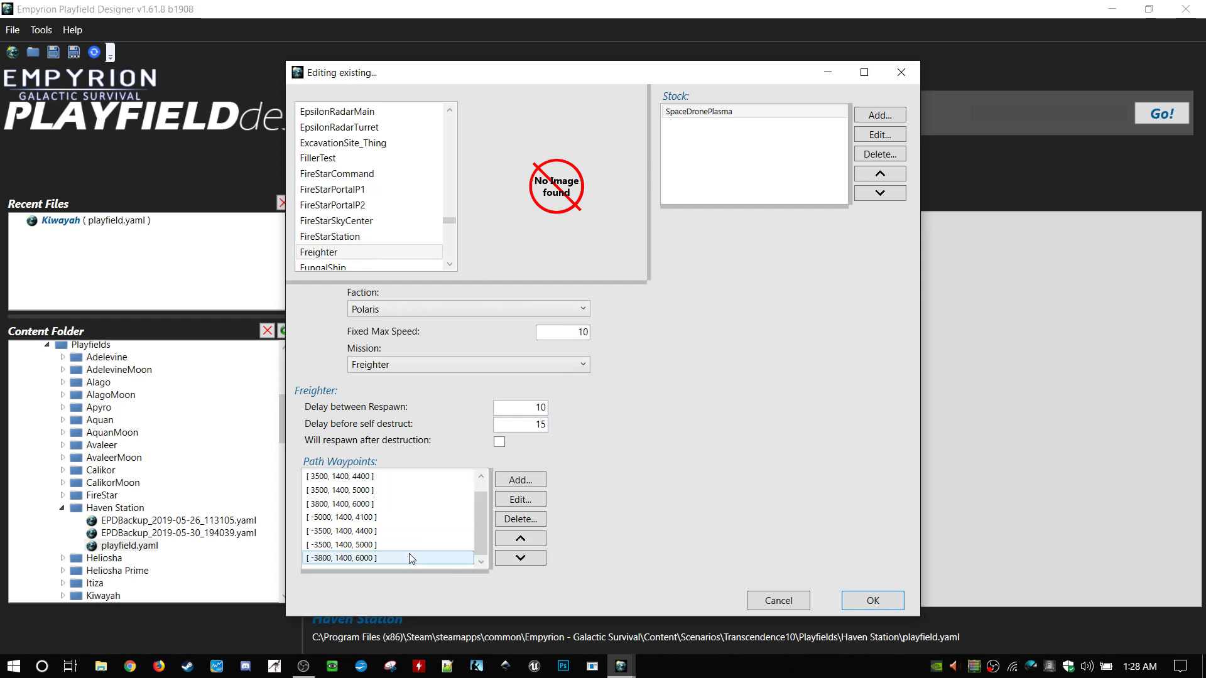
{"action": "left_click", "coordinate": [402, 558]}
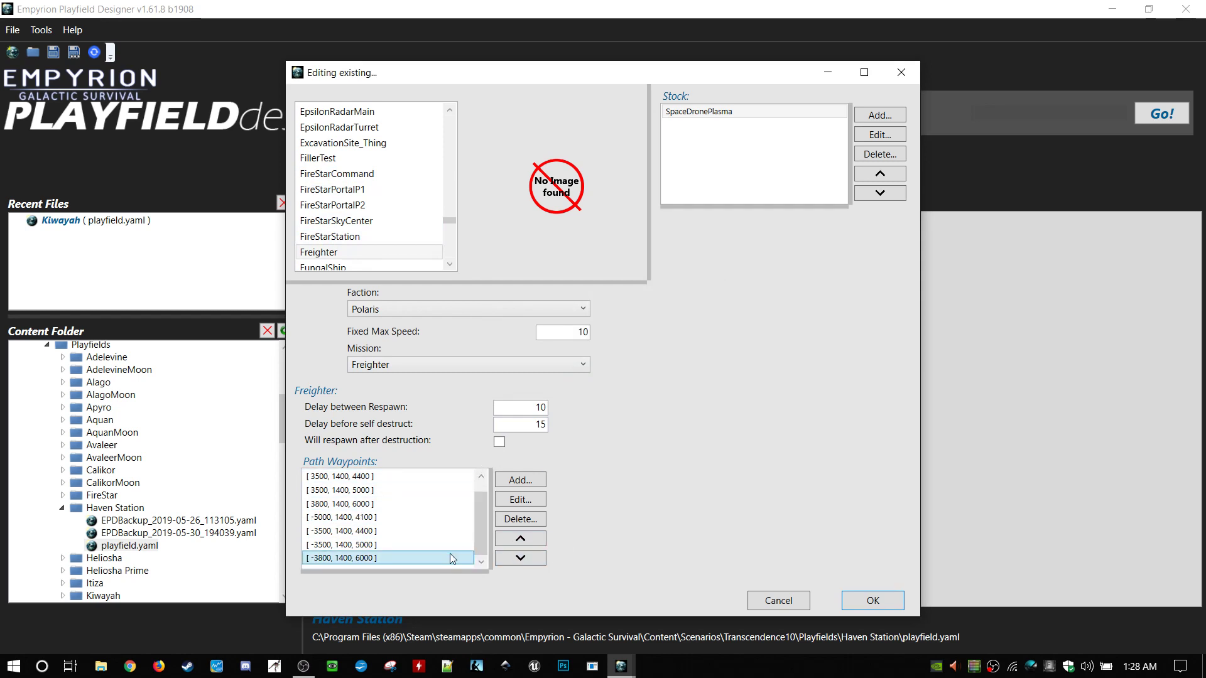
{"action": "left_click_drag", "start_coordinate": [476, 544], "coordinate": [481, 501]}
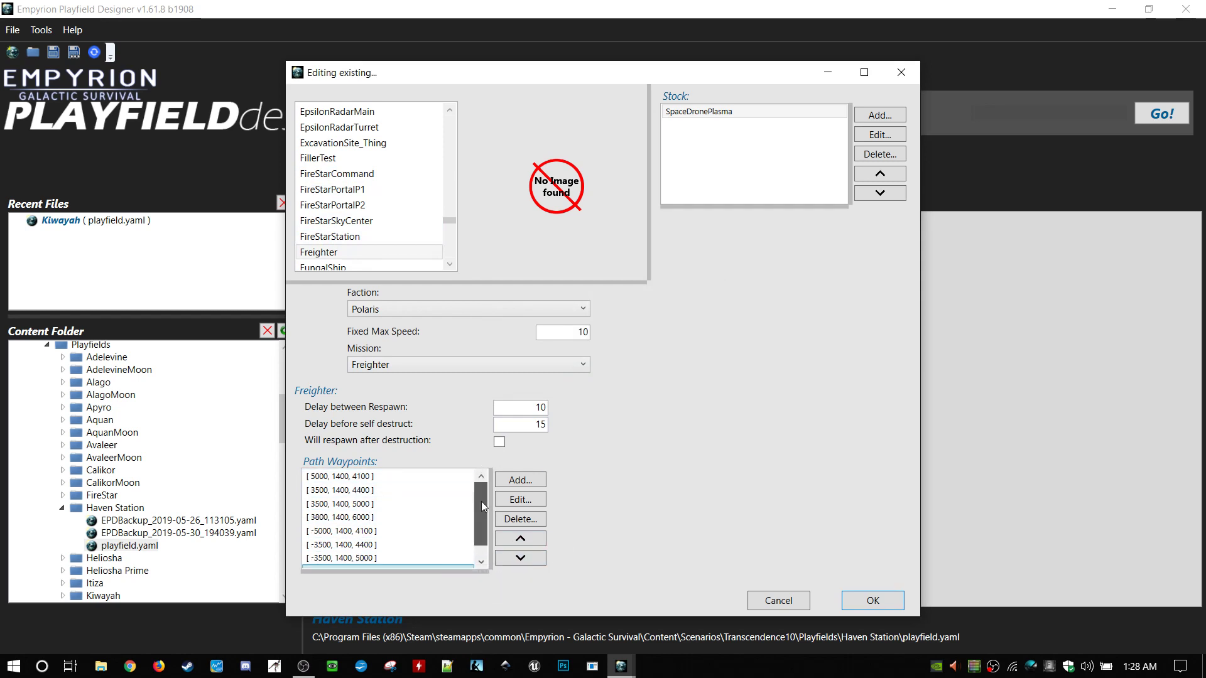
{"action": "left_click", "coordinate": [368, 477]}
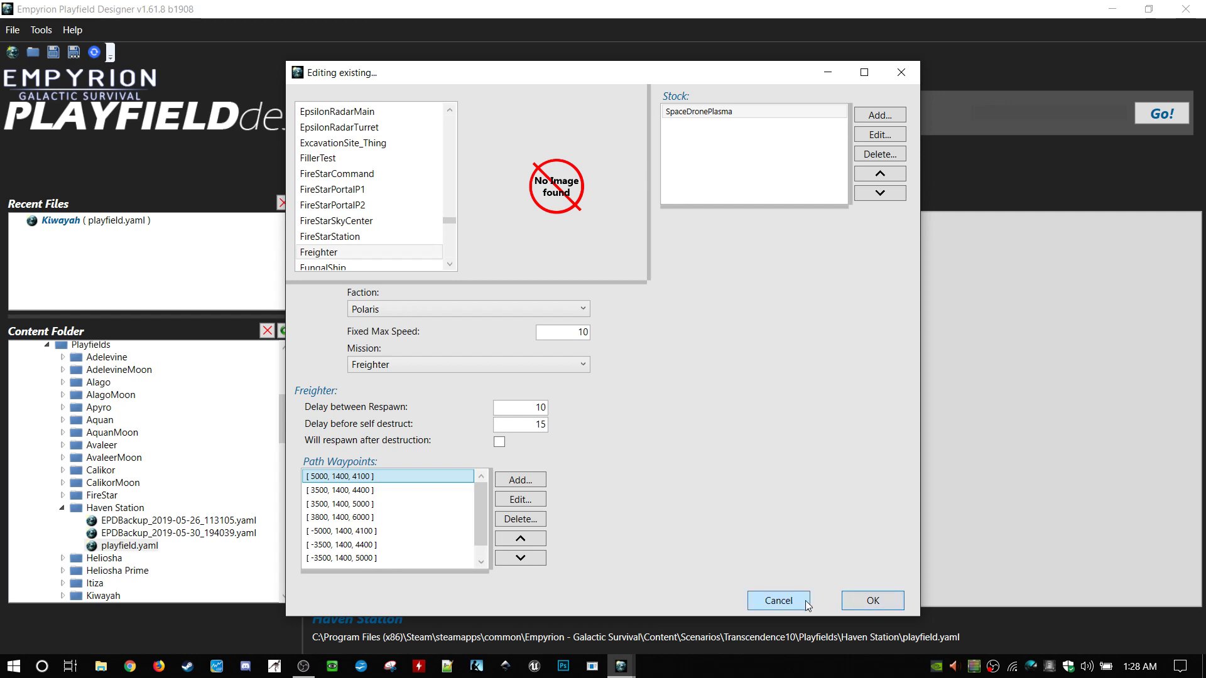
{"action": "left_click", "coordinate": [777, 600]}
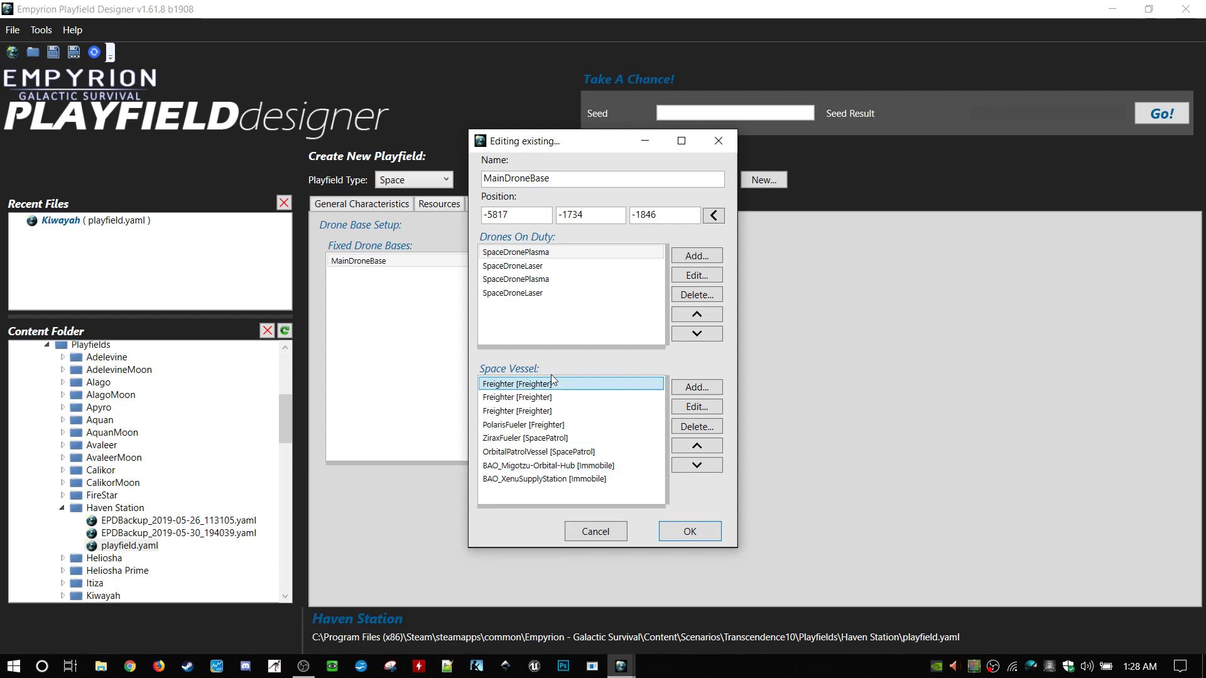
- Start adding a new space vessel to MainDroneBase and choose the VladianScout type
{"action": "left_click", "coordinate": [698, 388]}
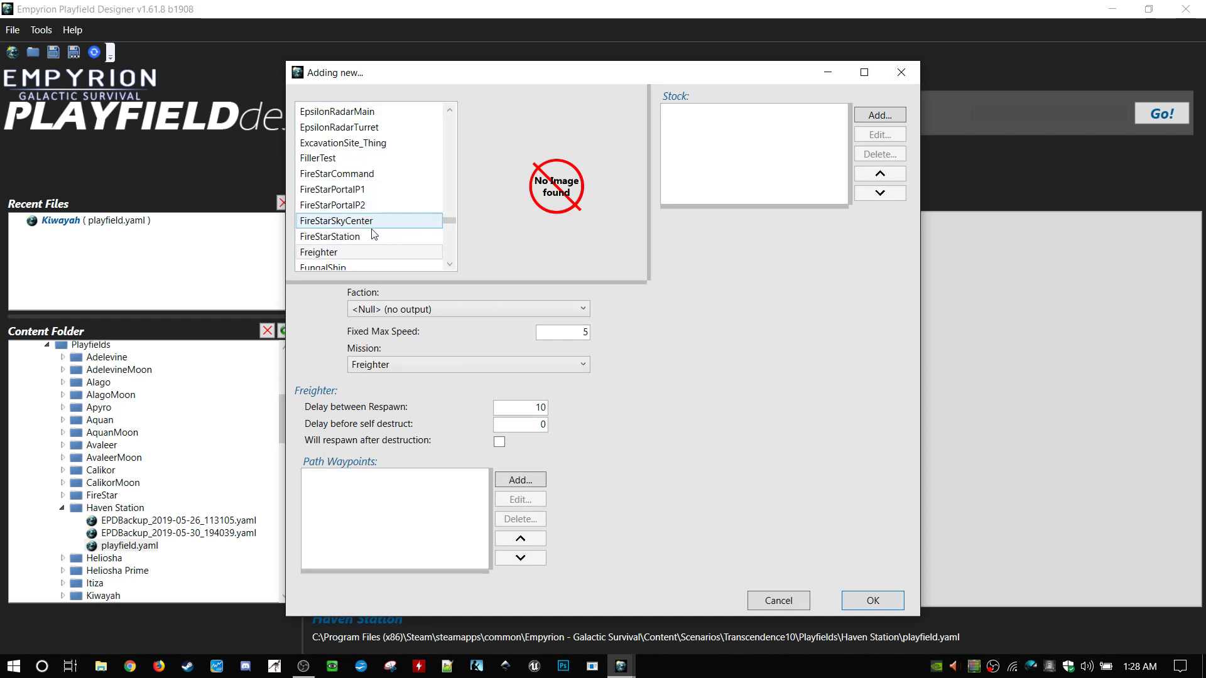
{"action": "scroll", "coordinate": [448, 226], "scroll_direction": "down", "scroll_amount": 1}
{"action": "left_click_drag", "start_coordinate": [449, 224], "coordinate": [464, 244]}
{"action": "scroll", "coordinate": [399, 203], "scroll_direction": "down", "scroll_amount": 4}
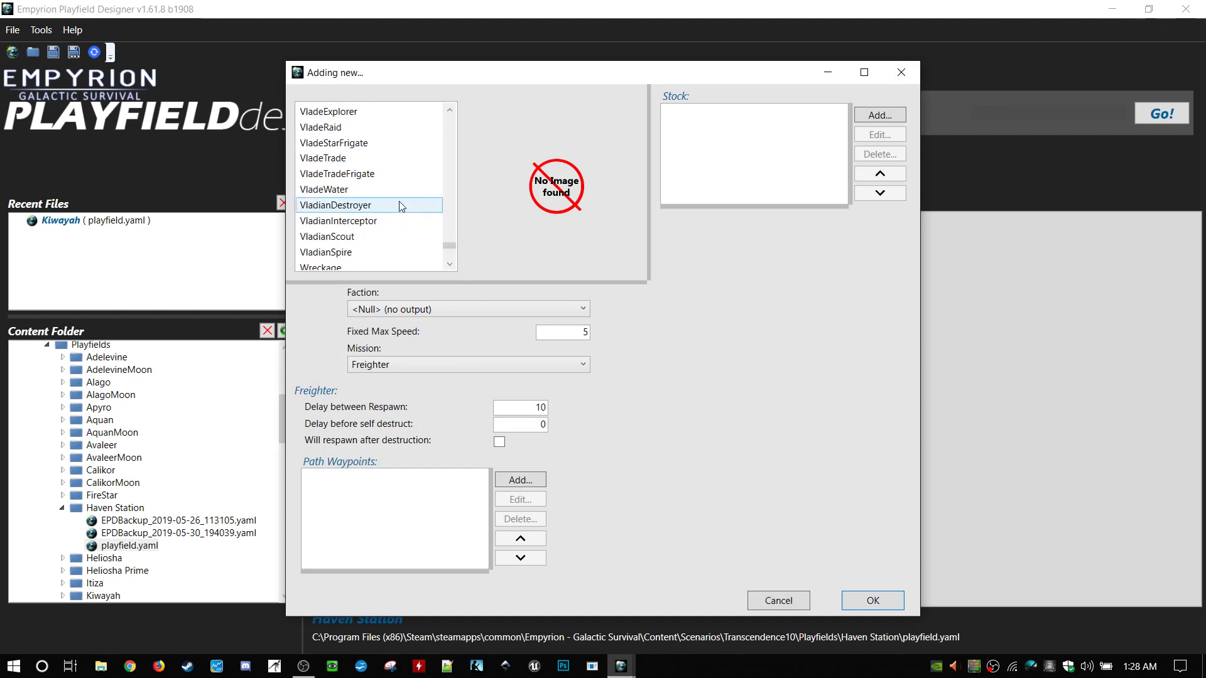
{"action": "scroll", "coordinate": [400, 205], "scroll_direction": "down", "scroll_amount": 2}
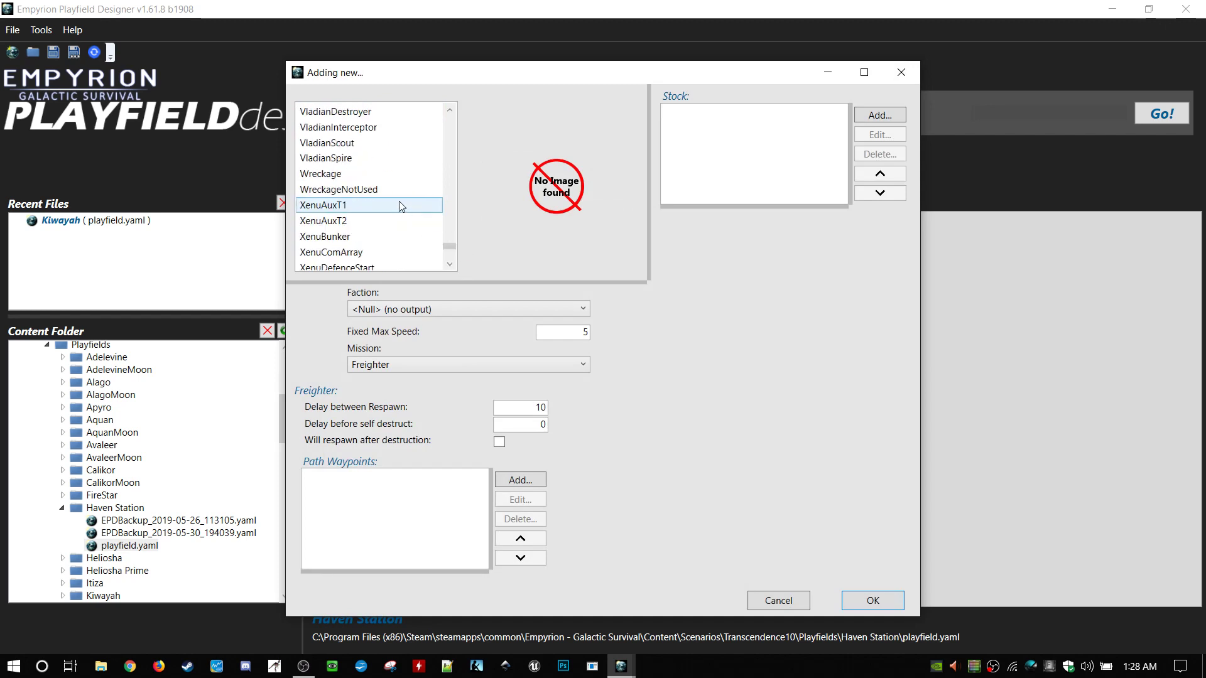
{"action": "left_click", "coordinate": [394, 146]}
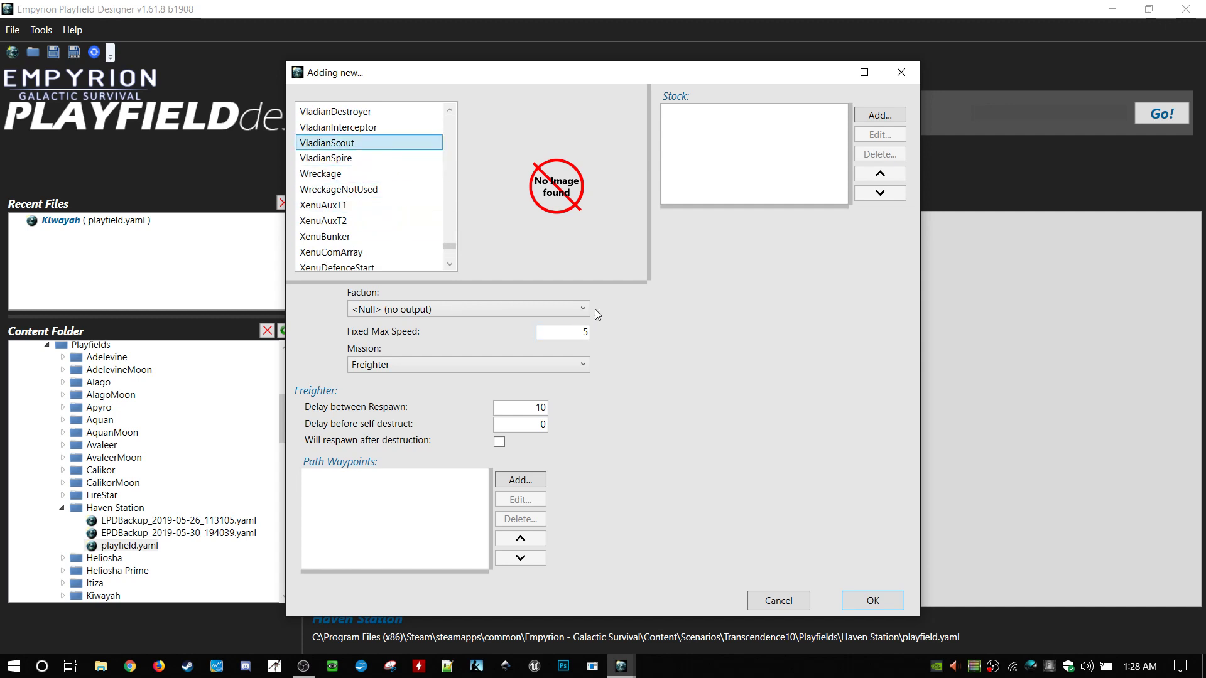
- Assign the new VladianScout vessel to the Alien faction and set its fixed max speed to 17
{"action": "left_click", "coordinate": [534, 316]}
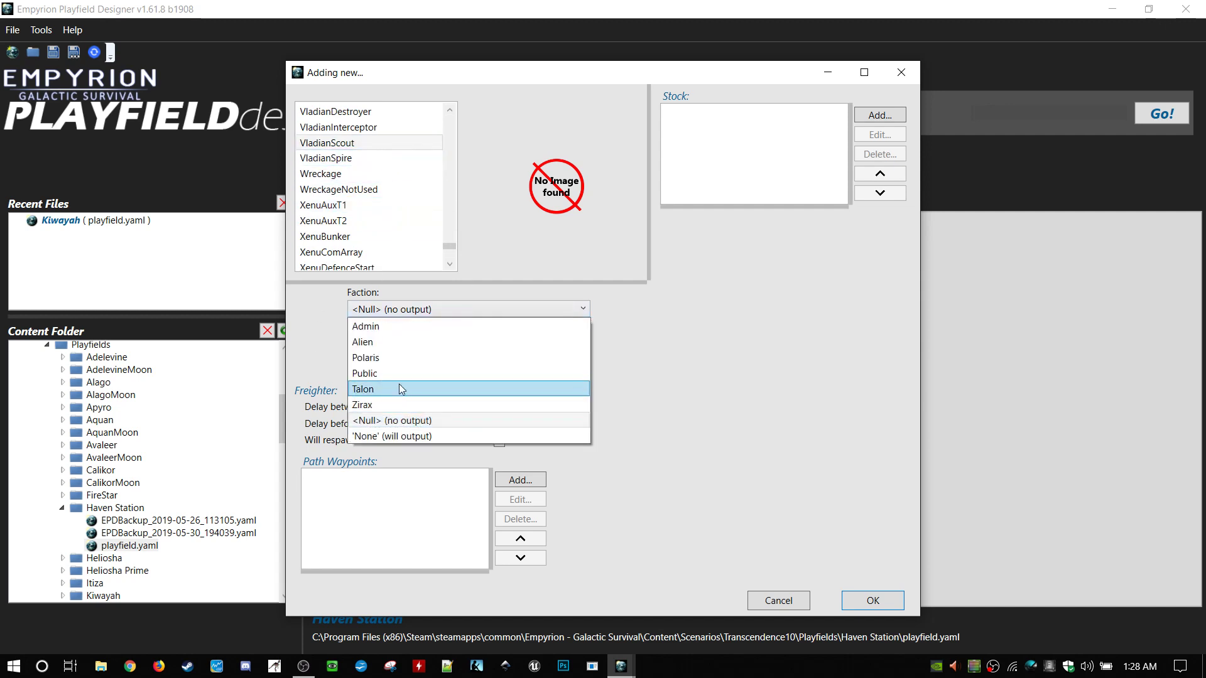
{"action": "left_click", "coordinate": [398, 341]}
{"action": "key", "text": "Tab"}
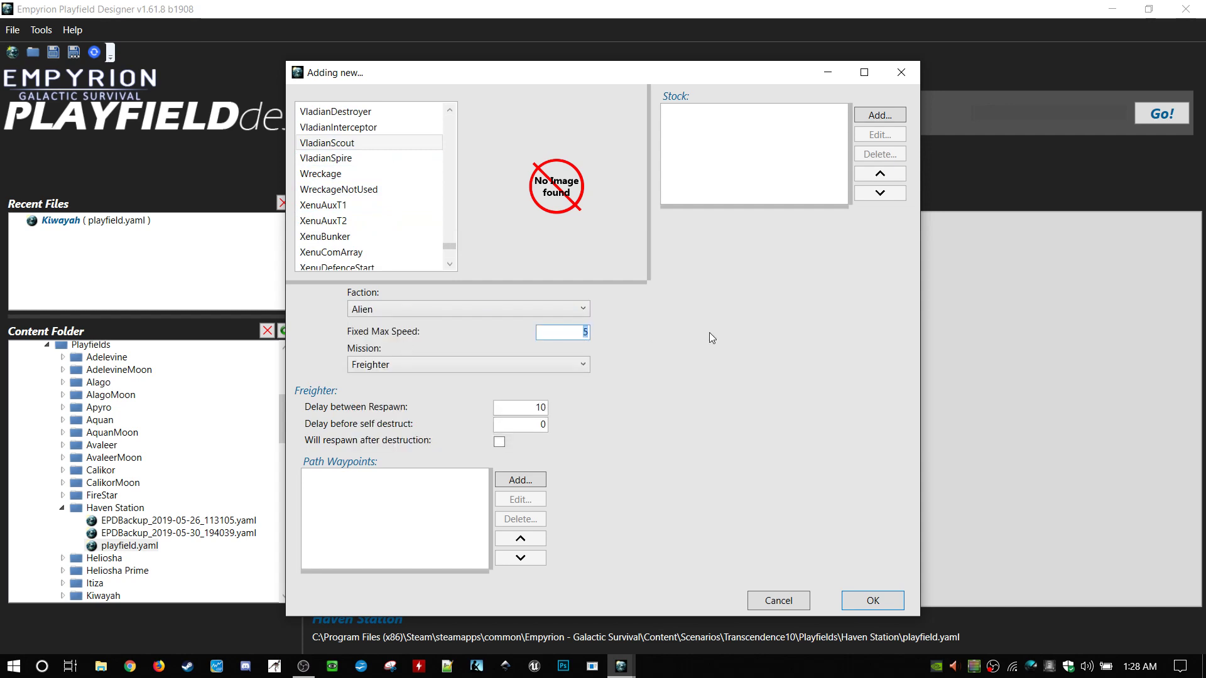
{"action": "type", "text": "17"}
- Set the VladianScout's delay before self destruct to 10, keeping its delay between respawns at 10
{"action": "left_click", "coordinate": [518, 408]}
{"action": "key", "text": "Tab"}
{"action": "type", "text": "10"}
{"action": "left_click", "coordinate": [531, 408]}
{"action": "left_click_drag", "start_coordinate": [535, 407], "coordinate": [585, 404]}
{"action": "left_click", "coordinate": [528, 409]}
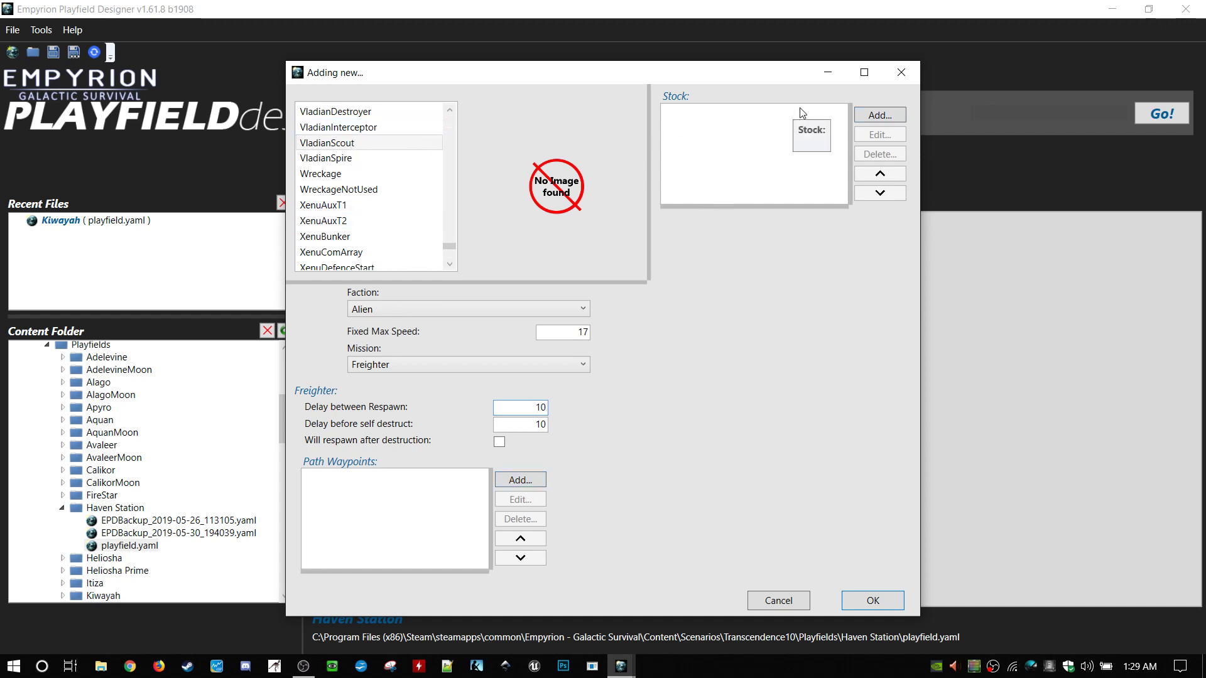
- Add the VladianScout's first path waypoint at X 2500, Y -1500, Z 2500
{"action": "left_click", "coordinate": [527, 480]}
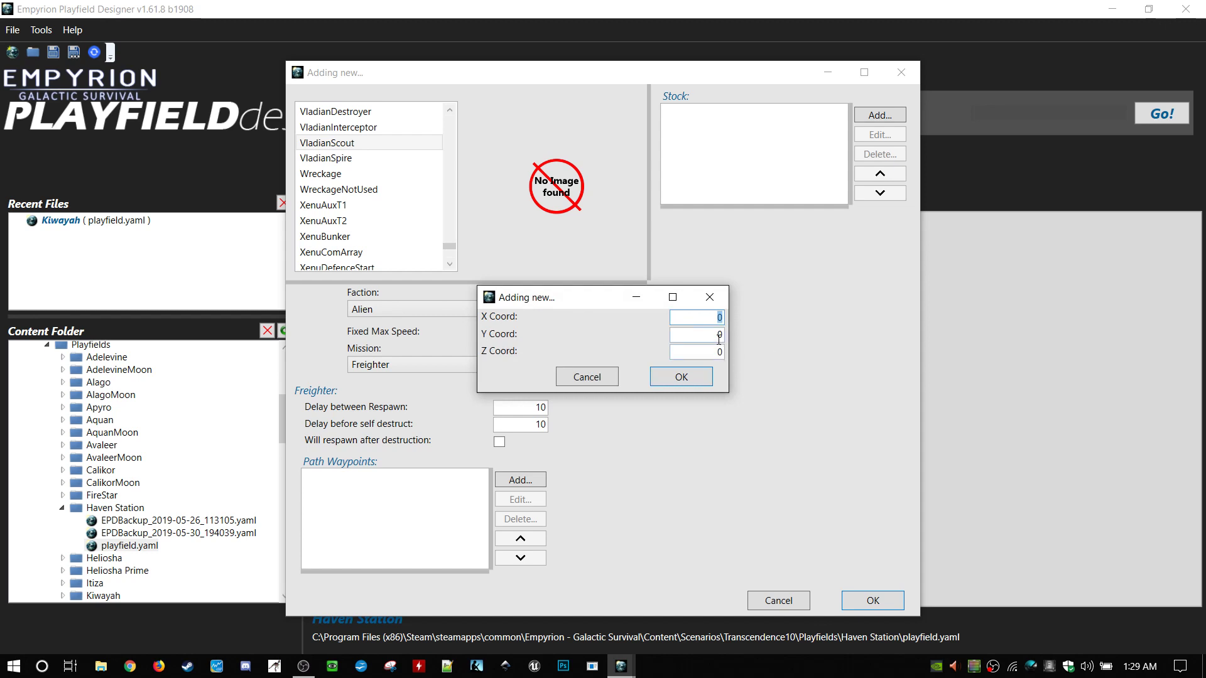
{"action": "key", "text": "Tab"}
{"action": "key", "text": "shift+Tab"}
{"action": "type", "text": "10000"}
{"action": "key", "text": "Tab"}
{"action": "key", "text": "Tab"}
{"action": "key", "text": "shift+Tab"}
{"action": "key", "text": "shift+Tab"}
{"action": "type", "text": "2"}
{"action": "key", "text": "Tab"}
{"action": "key", "text": "Tab"}
{"action": "type", "text": "2500"}
{"action": "left_click", "coordinate": [690, 381]}
- Add a second path waypoint at X -2500, Y -1500, Z 2500
{"action": "left_click", "coordinate": [528, 480]}
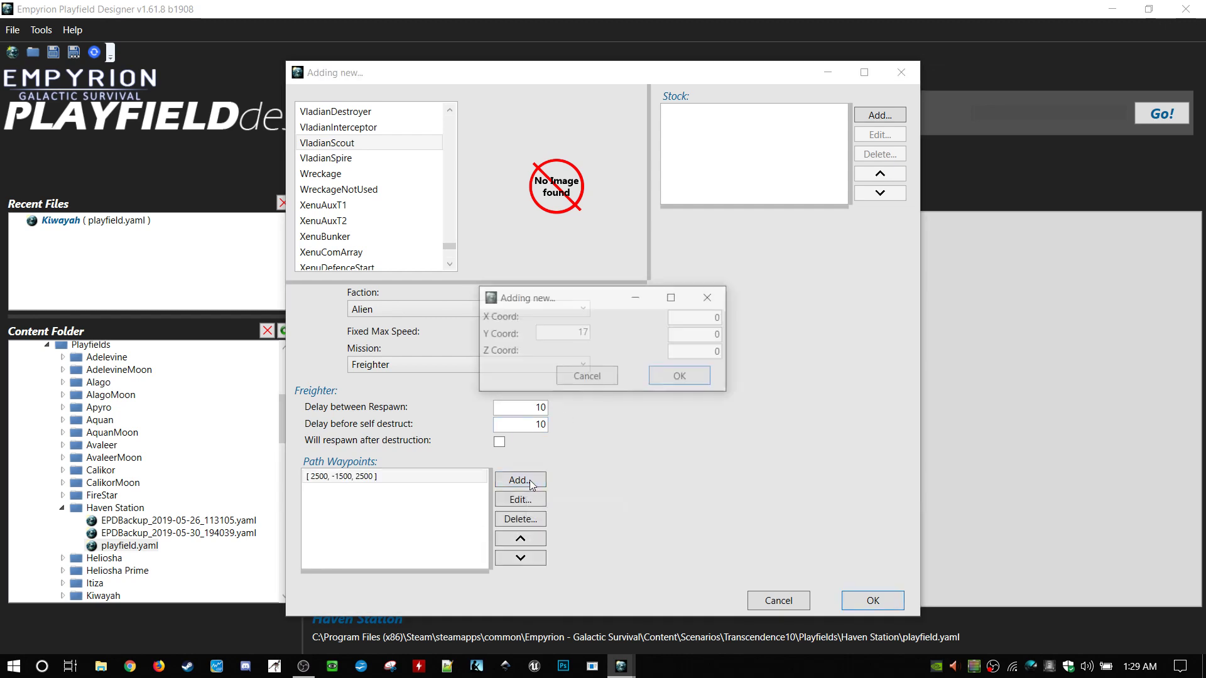
{"action": "left_click", "coordinate": [695, 317]}
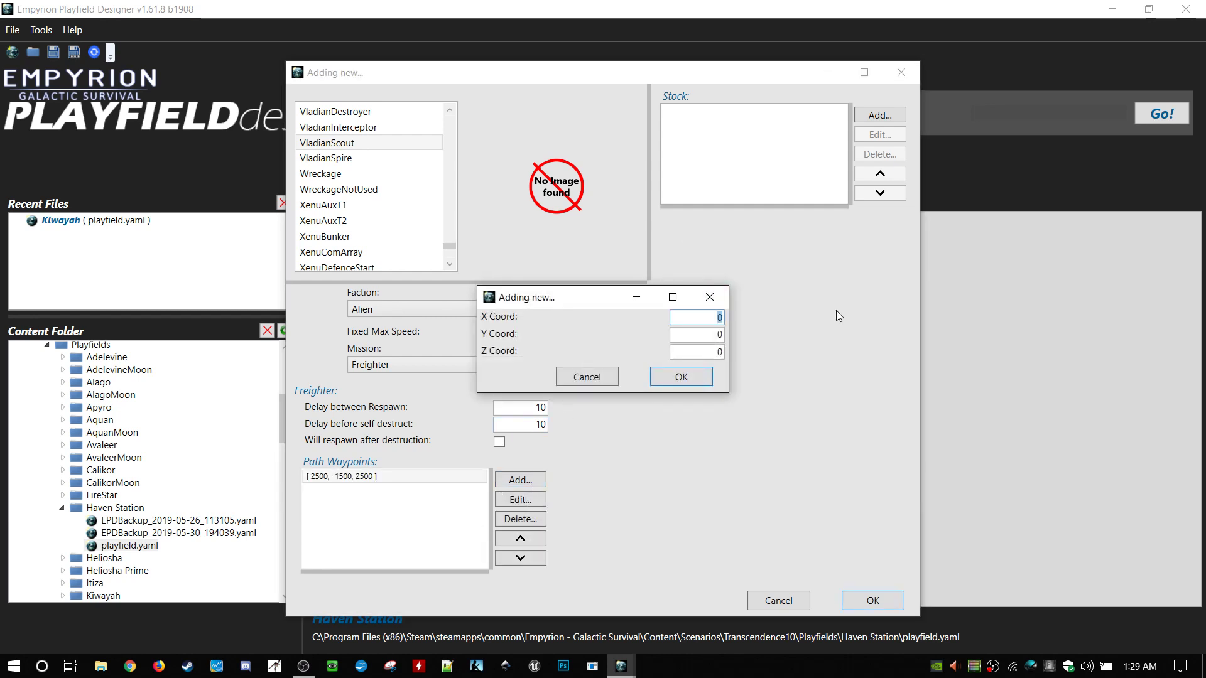
{"action": "type", "text": "2500"}
{"action": "key", "text": "Tab"}
{"action": "type", "text": "-1500"}
{"action": "left_click", "coordinate": [718, 352]}
{"action": "key", "text": "Delete"}
{"action": "type", "text": "2500"}
{"action": "left_click", "coordinate": [703, 316]}
{"action": "type", "text": "-"}
{"action": "left_click", "coordinate": [695, 382]}
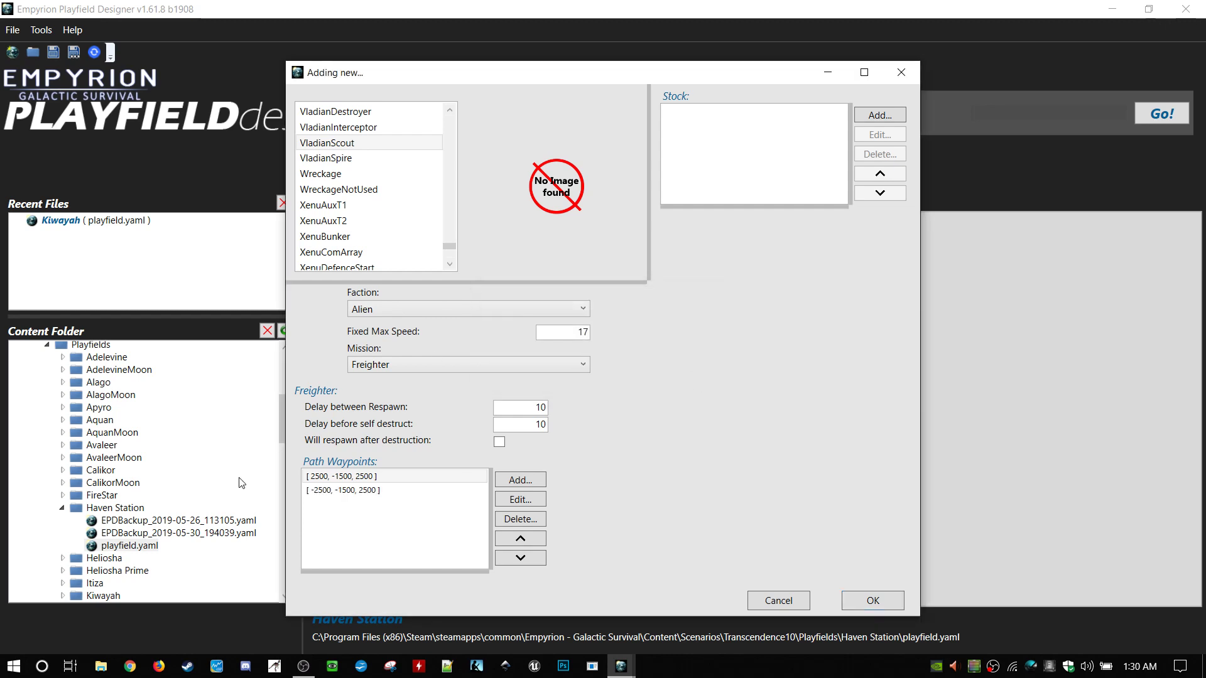
- Add a third path waypoint at X -2500, Y -1500, Z -2500
{"action": "left_click", "coordinate": [510, 479]}
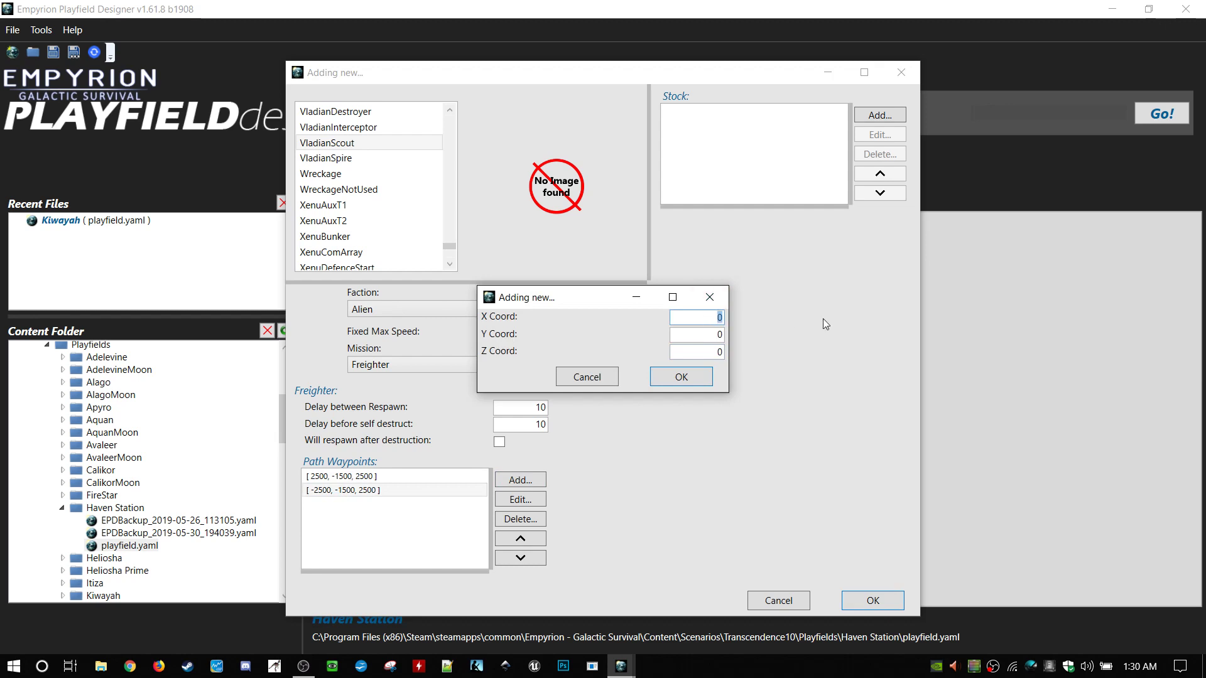
{"action": "type", "text": "-2500"}
{"action": "key", "text": "Tab"}
{"action": "type", "text": "-1500"}
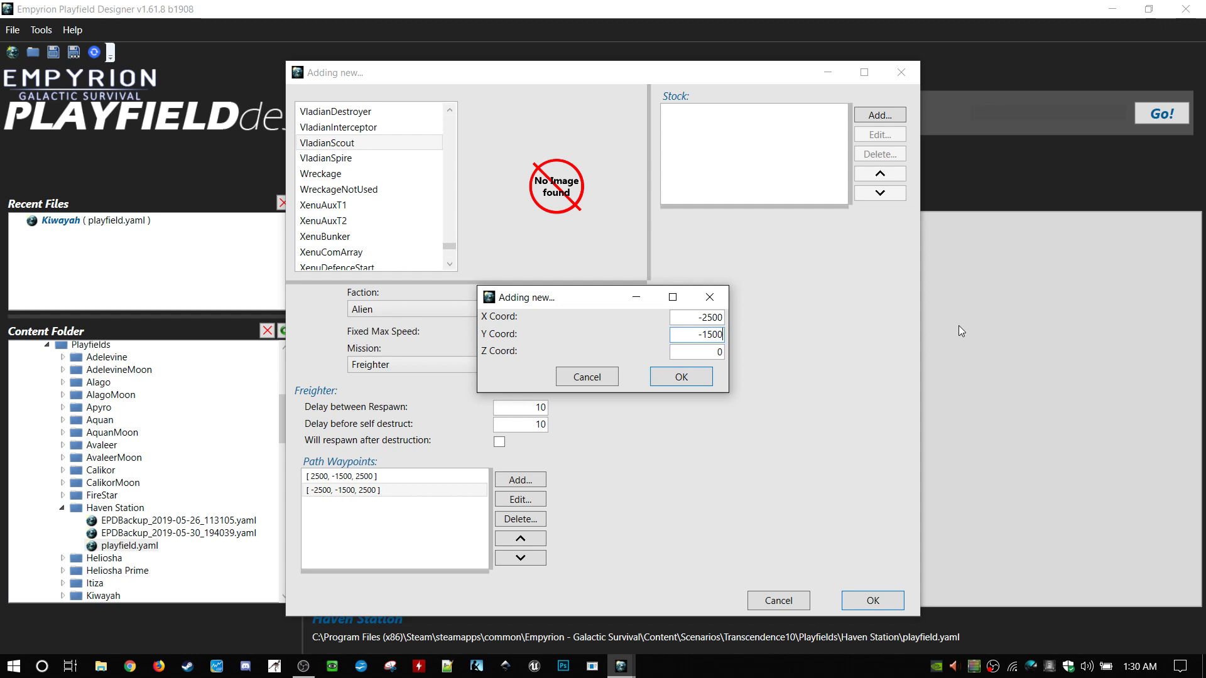
{"action": "key", "text": "Tab"}
{"action": "type", "text": "-2500"}
{"action": "left_click", "coordinate": [676, 375]}
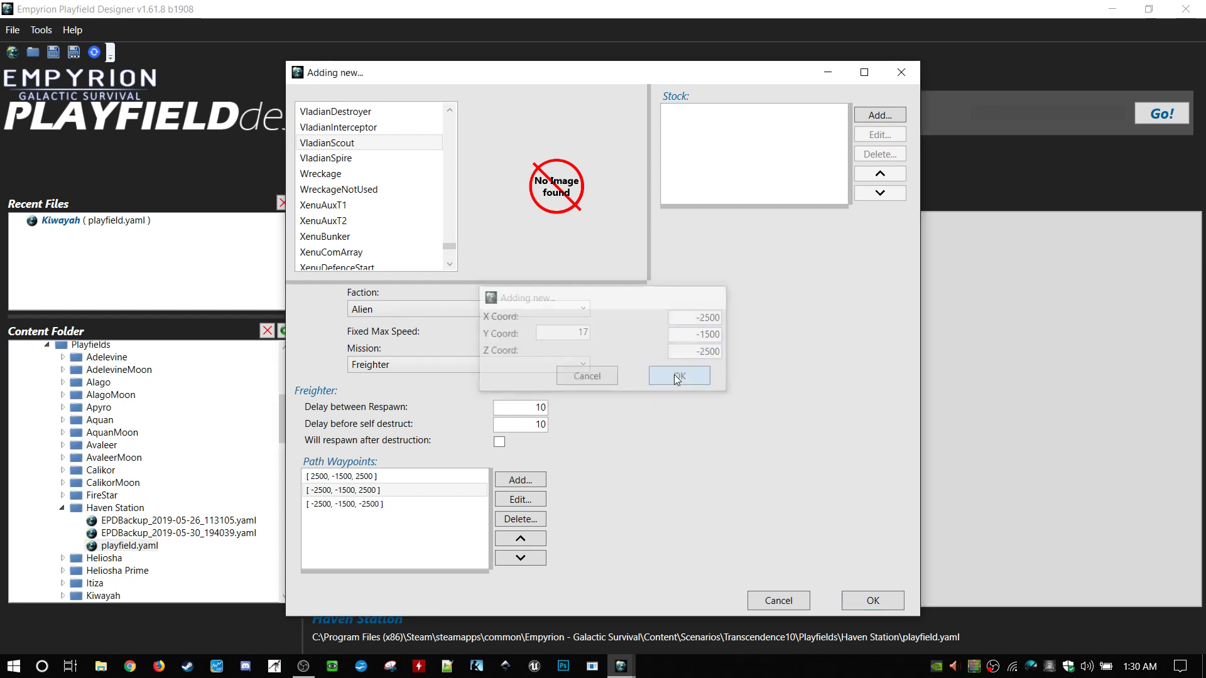
- Add a fourth path waypoint at X 2500, Y -1500, Z -2500
{"action": "left_click", "coordinate": [511, 480]}
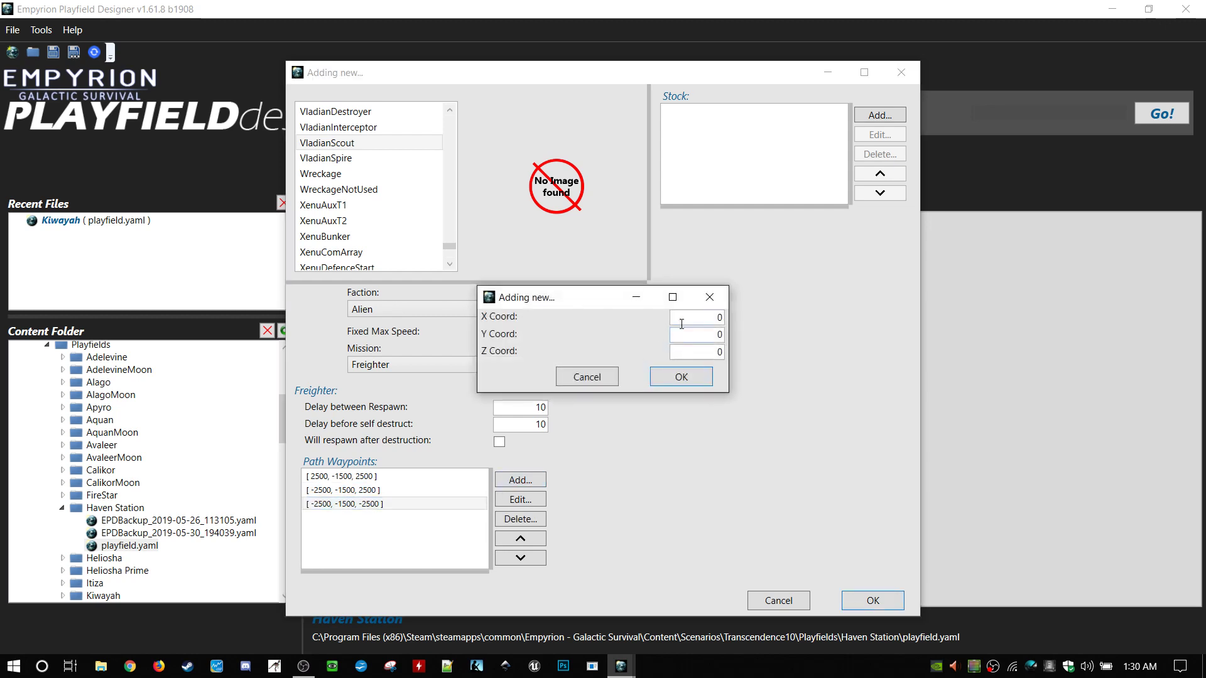
{"action": "type", "text": "2500"}
{"action": "double_click", "coordinate": [717, 340]}
{"action": "type", "text": "-1500"}
{"action": "key", "text": "Tab"}
{"action": "type", "text": "-2500"}
{"action": "left_click", "coordinate": [684, 379]}
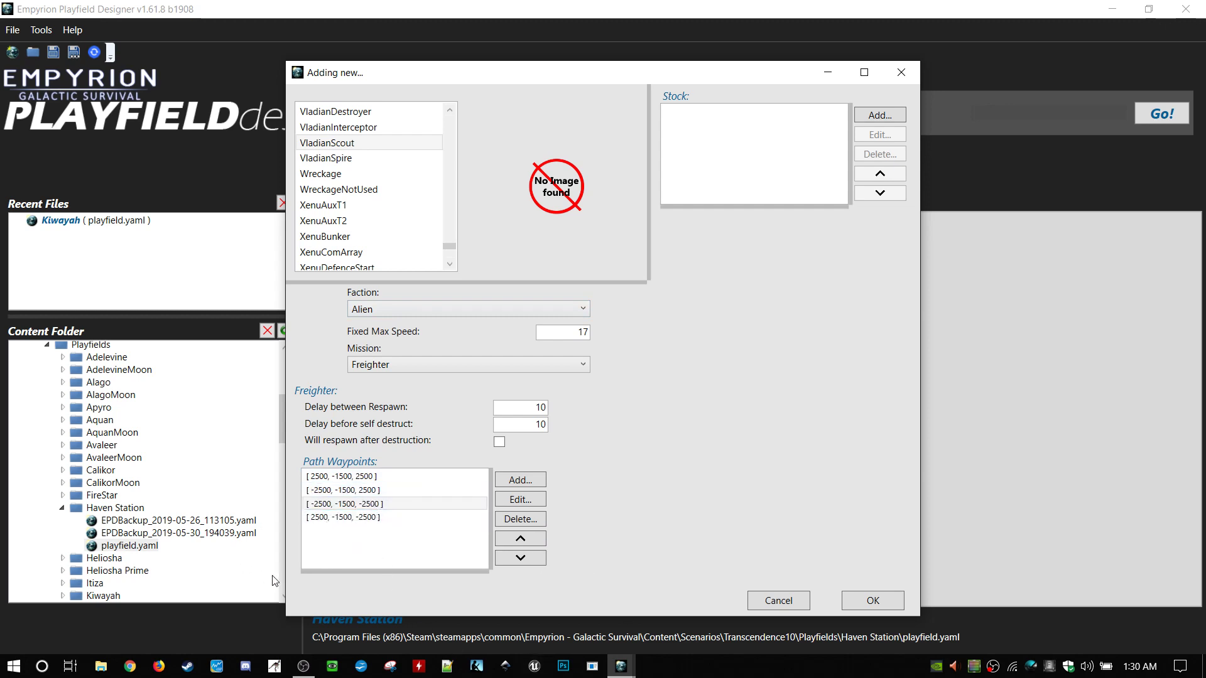
{"action": "left_click", "coordinate": [367, 517]}
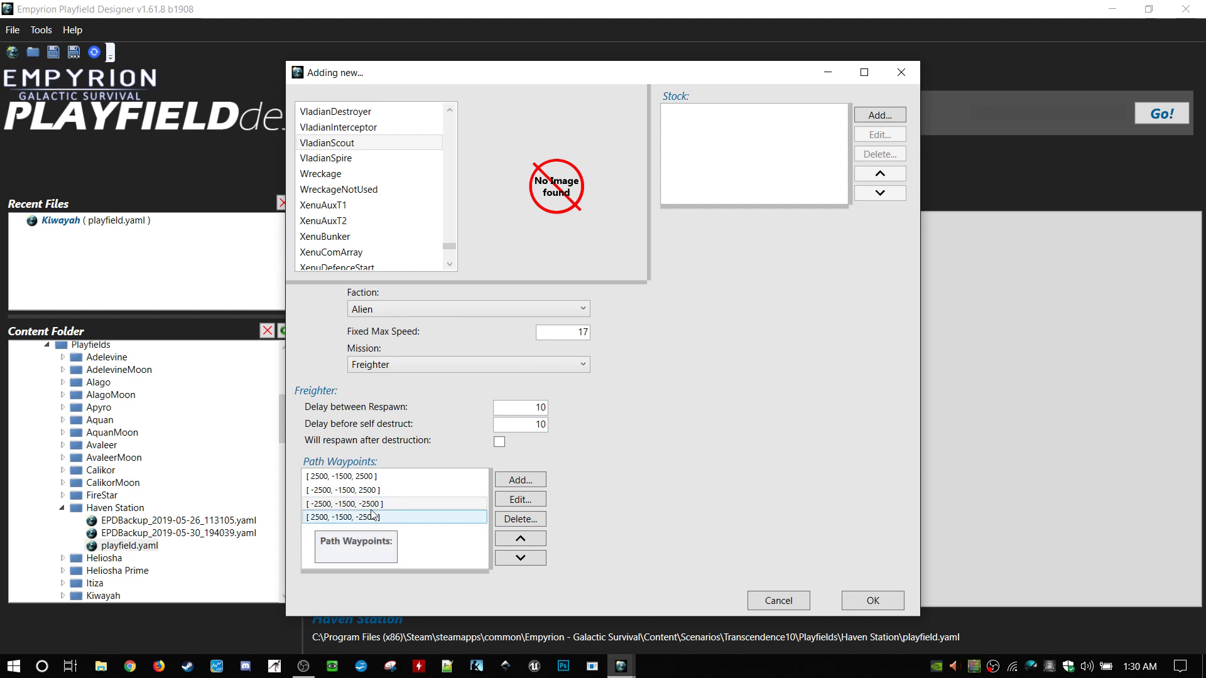
- Add a fifth path waypoint at X -1500, Y -1500, Z -1500 and compare it with the first one
{"action": "left_click", "coordinate": [520, 479]}
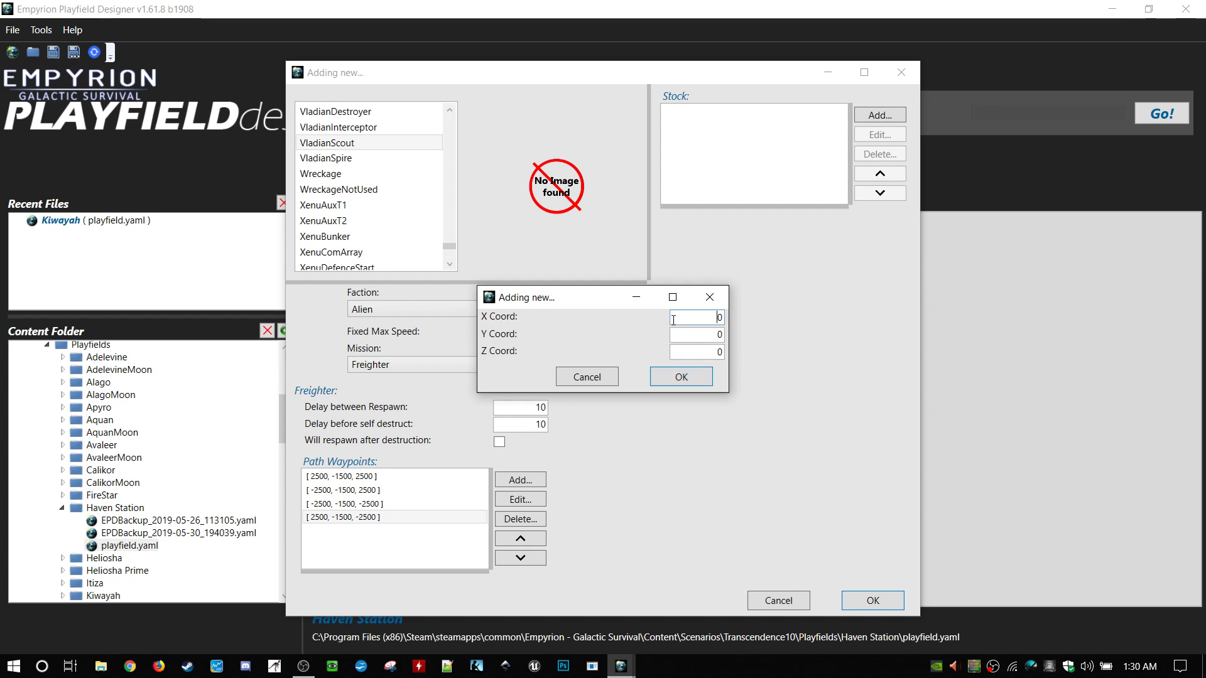
{"action": "double_click", "coordinate": [716, 318]}
{"action": "type", "text": "1500"}
{"action": "key", "text": "Tab"}
{"action": "type", "text": "-1500"}
{"action": "key", "text": "Tab"}
{"action": "type", "text": "-1500"}
{"action": "left_click", "coordinate": [680, 377]}
{"action": "left_click", "coordinate": [402, 476]}
{"action": "left_click", "coordinate": [373, 531]}
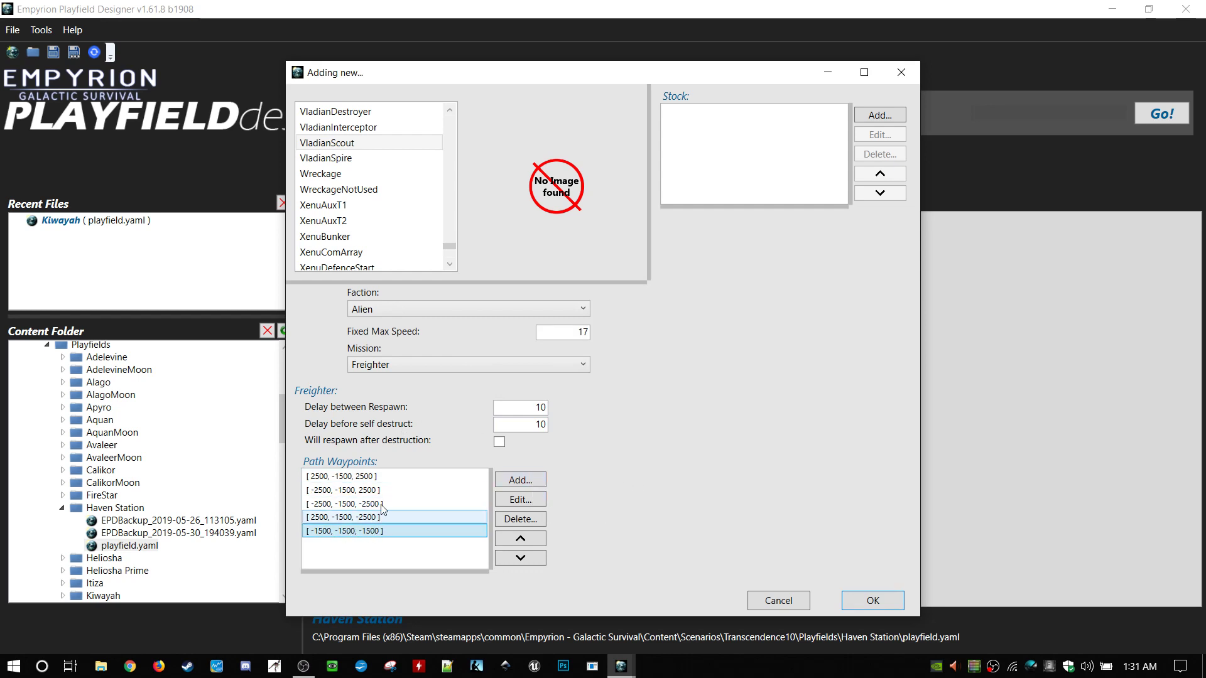
- Set the Y coordinate of the first and second path waypoints to 0
{"action": "left_click", "coordinate": [346, 478]}
{"action": "double_click", "coordinate": [346, 477]}
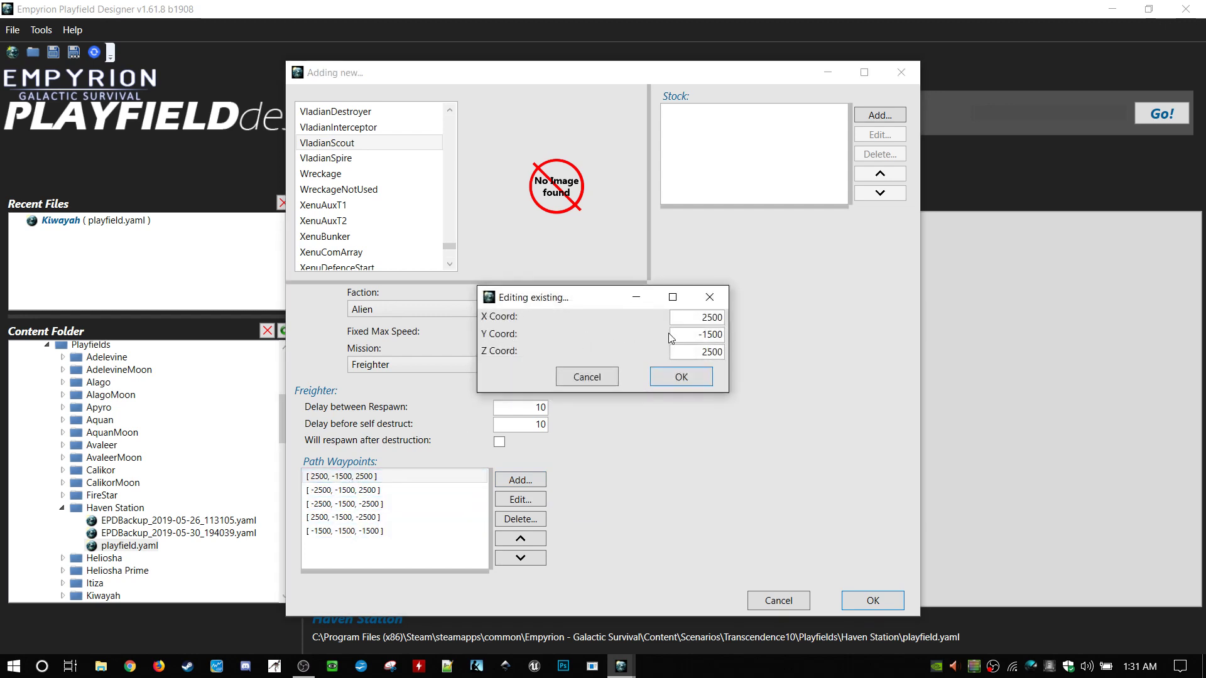
{"action": "left_click_drag", "start_coordinate": [670, 333], "coordinate": [724, 334]}
{"action": "type", "text": "0"}
{"action": "left_click", "coordinate": [701, 380]}
{"action": "left_click", "coordinate": [346, 490]}
{"action": "double_click", "coordinate": [346, 490]}
{"action": "type", "text": "0"}
{"action": "left_click", "coordinate": [690, 377]}
- Set the Y coordinate of the third and fourth path waypoints to 0
{"action": "left_click", "coordinate": [377, 504]}
{"action": "double_click", "coordinate": [378, 504]}
{"action": "type", "text": "0"}
{"action": "left_click", "coordinate": [690, 377]}
{"action": "left_click", "coordinate": [377, 517]}
{"action": "double_click", "coordinate": [378, 517]}
{"action": "type", "text": "0"}
{"action": "left_click", "coordinate": [681, 377]}
- Set the Y coordinate of the fifth path waypoint to 0
{"action": "left_click", "coordinate": [377, 531]}
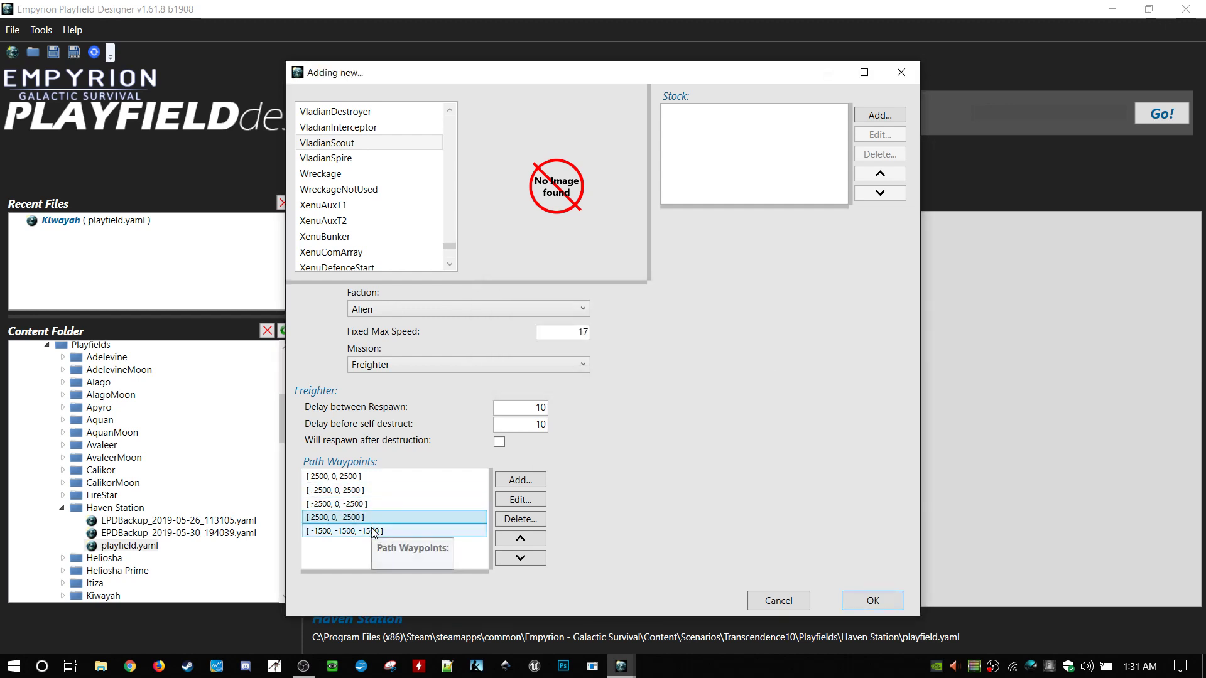
{"action": "double_click", "coordinate": [377, 531]}
{"action": "left_click_drag", "start_coordinate": [671, 334], "coordinate": [724, 334]}
{"action": "type", "text": "0"}
{"action": "left_click", "coordinate": [668, 384]}
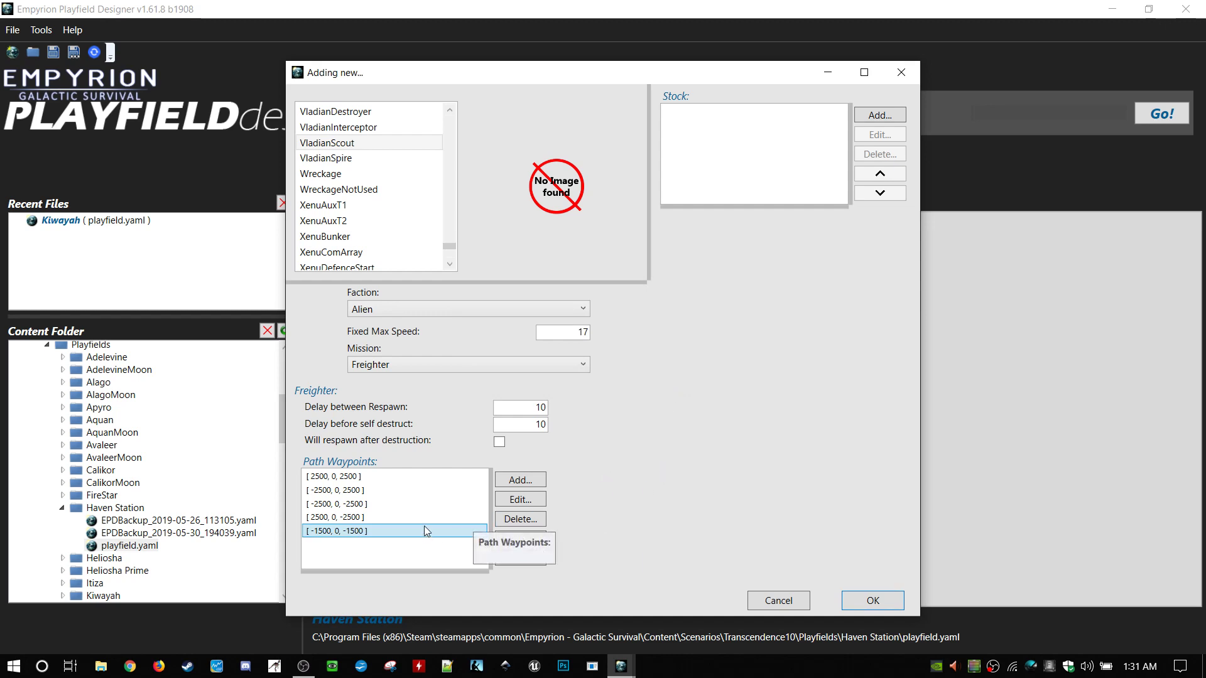
- Delete the fifth path waypoint at -1500, 0, -1500 from the VladianScout's route
{"action": "left_click", "coordinate": [423, 504]}
{"action": "left_click", "coordinate": [425, 475]}
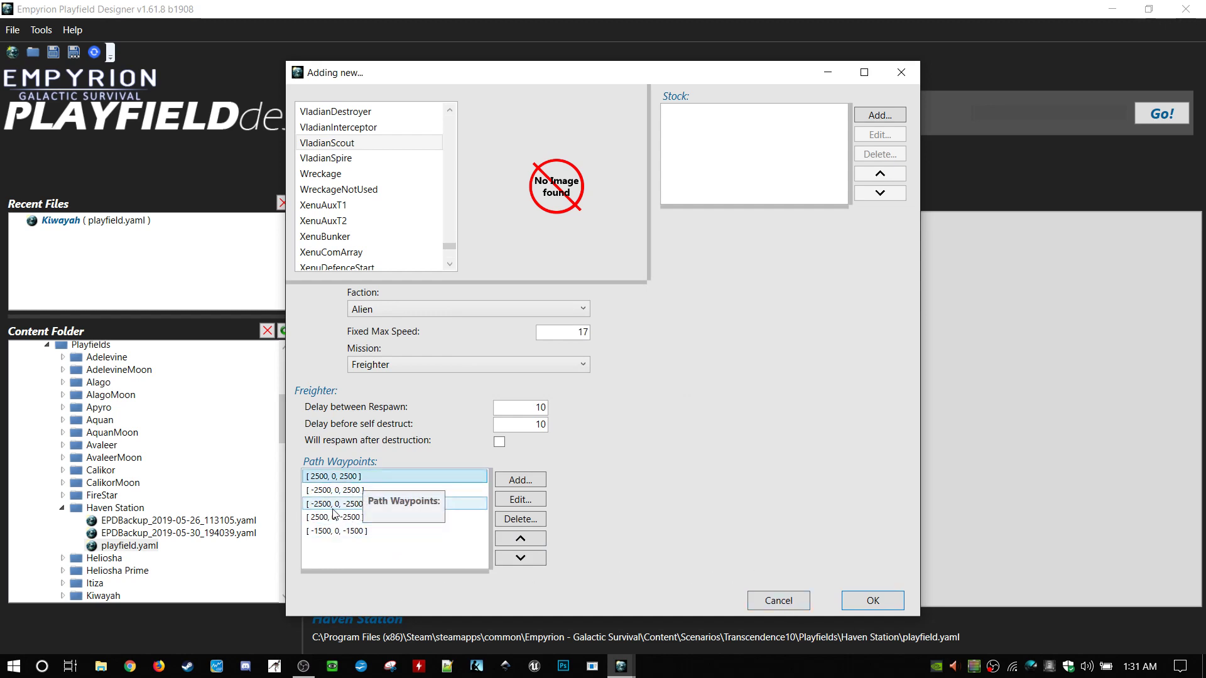
{"action": "left_click", "coordinate": [343, 532]}
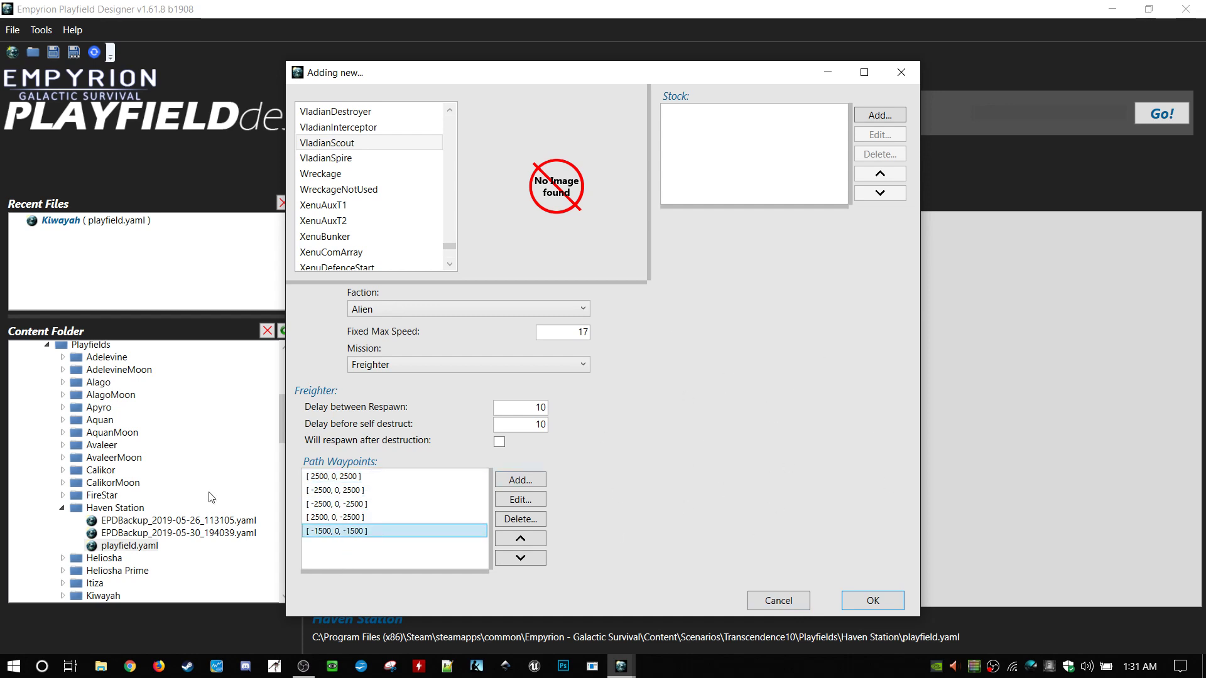
{"action": "left_click", "coordinate": [518, 520]}
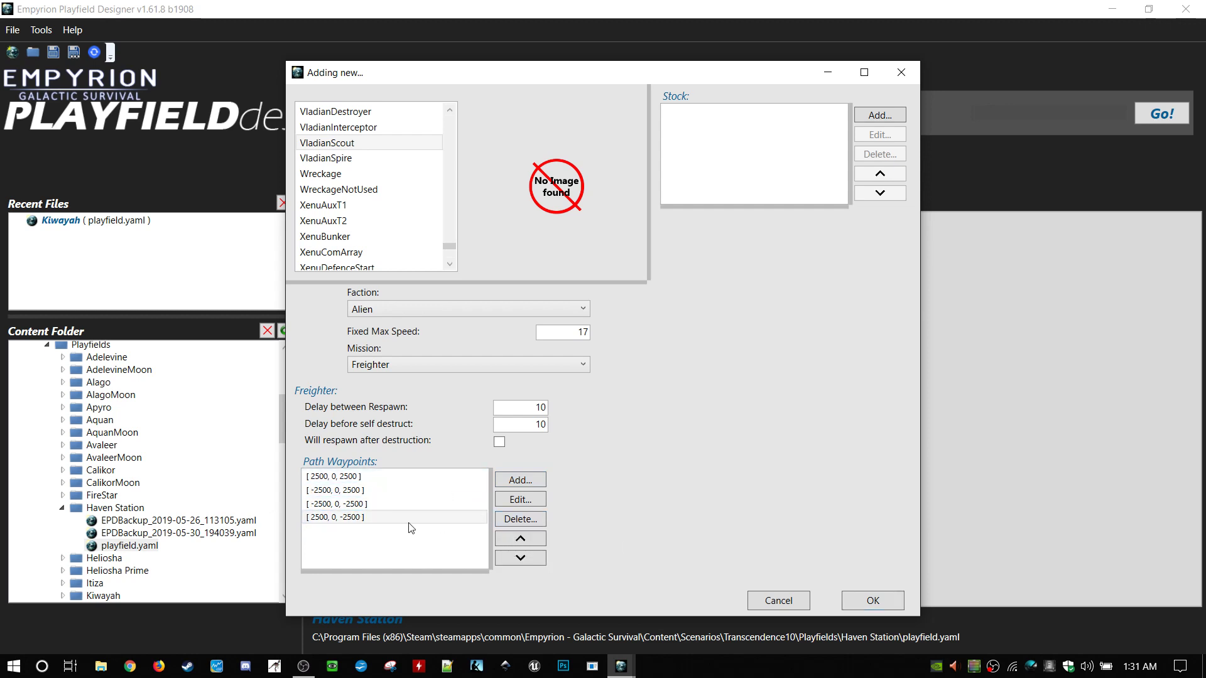
- Close the VladianScout's route by adding a final path waypoint at X 2500, Y 0, Z 2500
{"action": "left_click", "coordinate": [366, 522]}
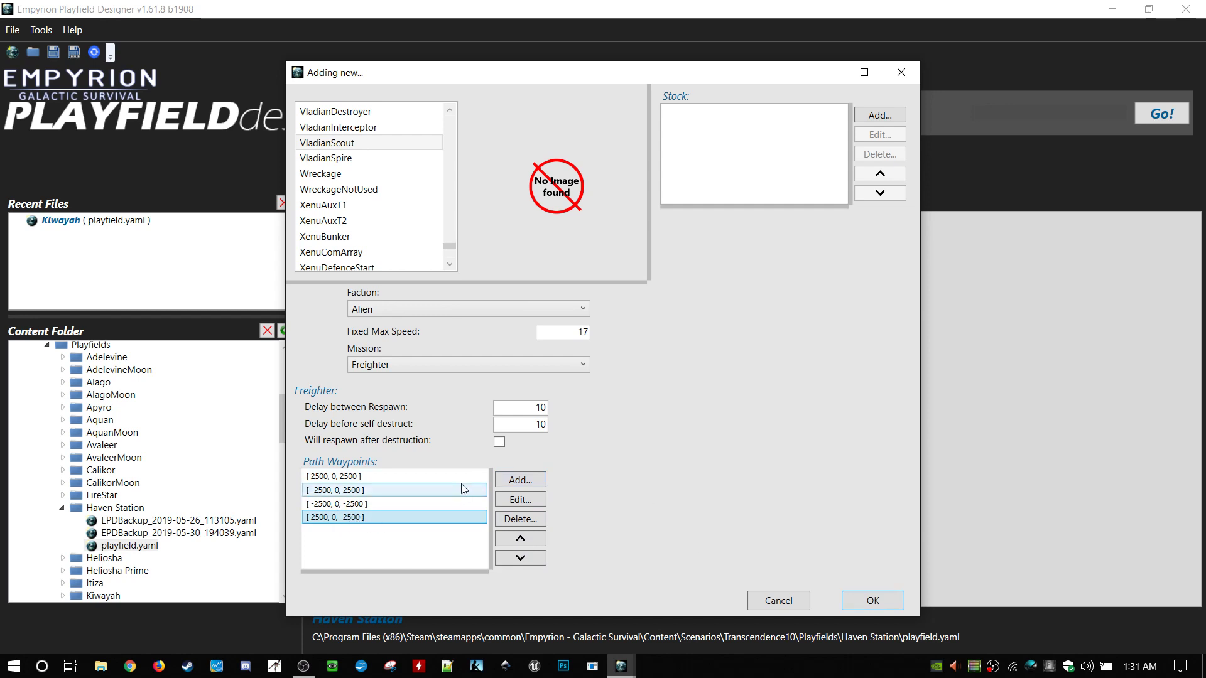
{"action": "left_click", "coordinate": [520, 480]}
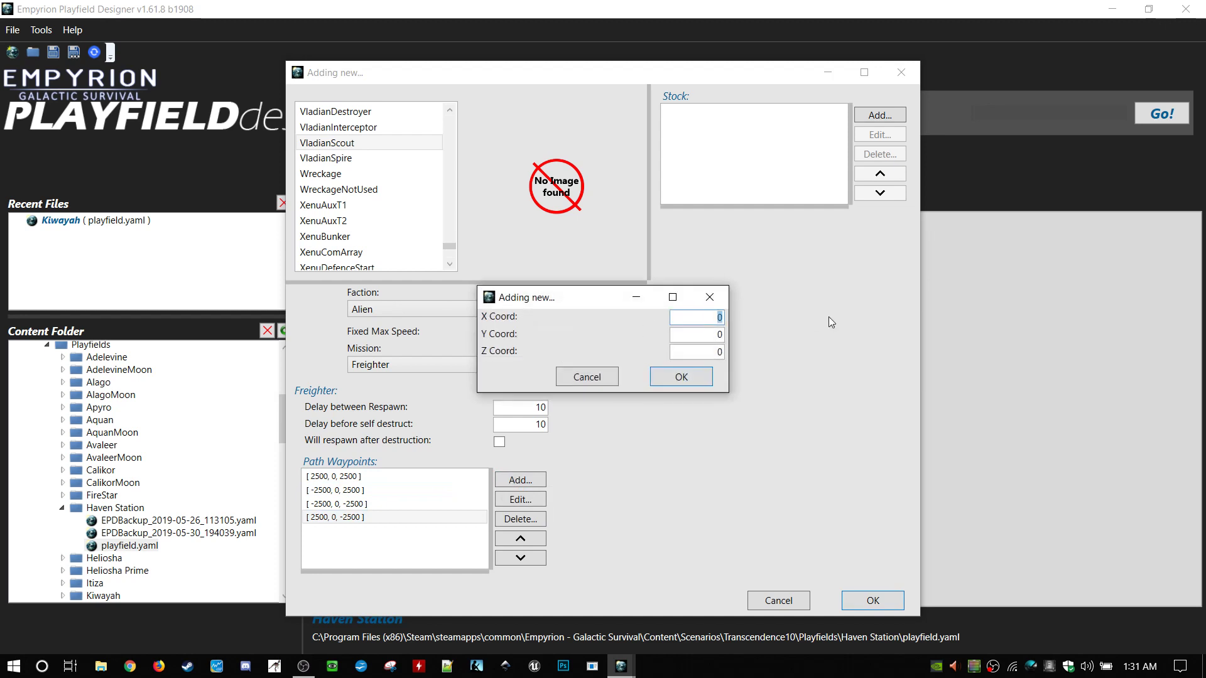
{"action": "type", "text": "2500"}
{"action": "double_click", "coordinate": [712, 359]}
{"action": "key", "text": "BackSpace"}
{"action": "type", "text": "2500"}
{"action": "left_click", "coordinate": [697, 378]}
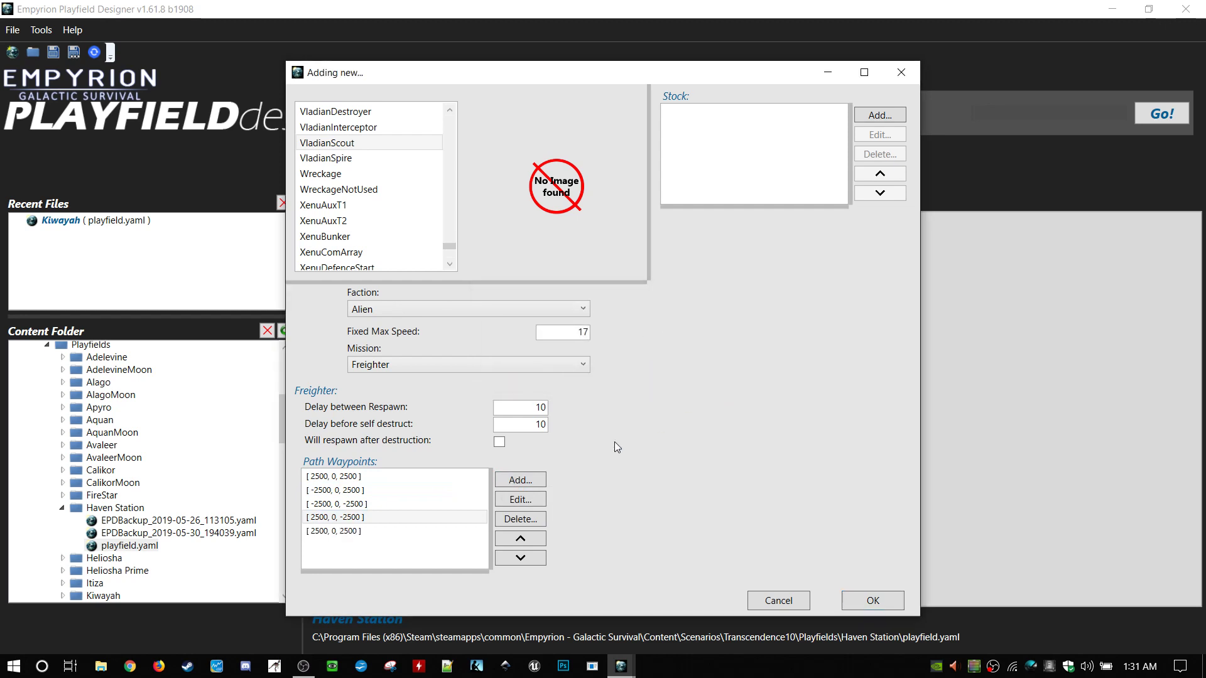
{"action": "left_click", "coordinate": [396, 530]}
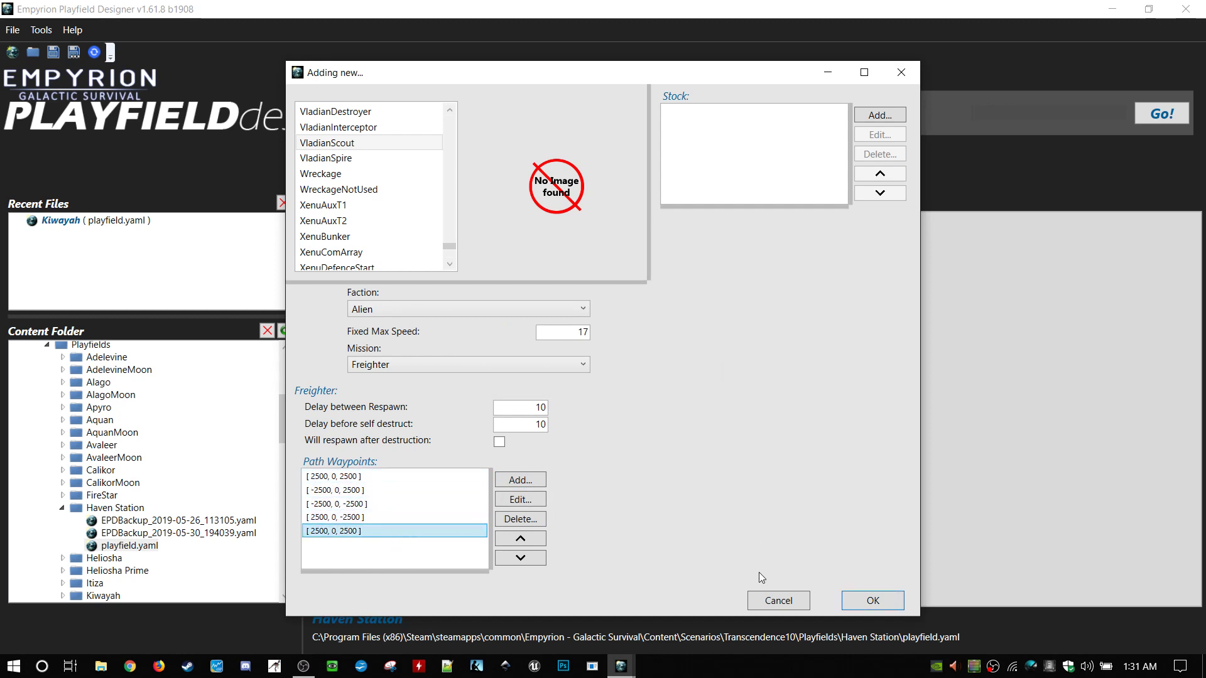
- Discard the new VladianScout vessel and review the BAO_Migotzu-Orbital-Hub's faction, mission, POI property and position settings
{"action": "left_click", "coordinate": [778, 600]}
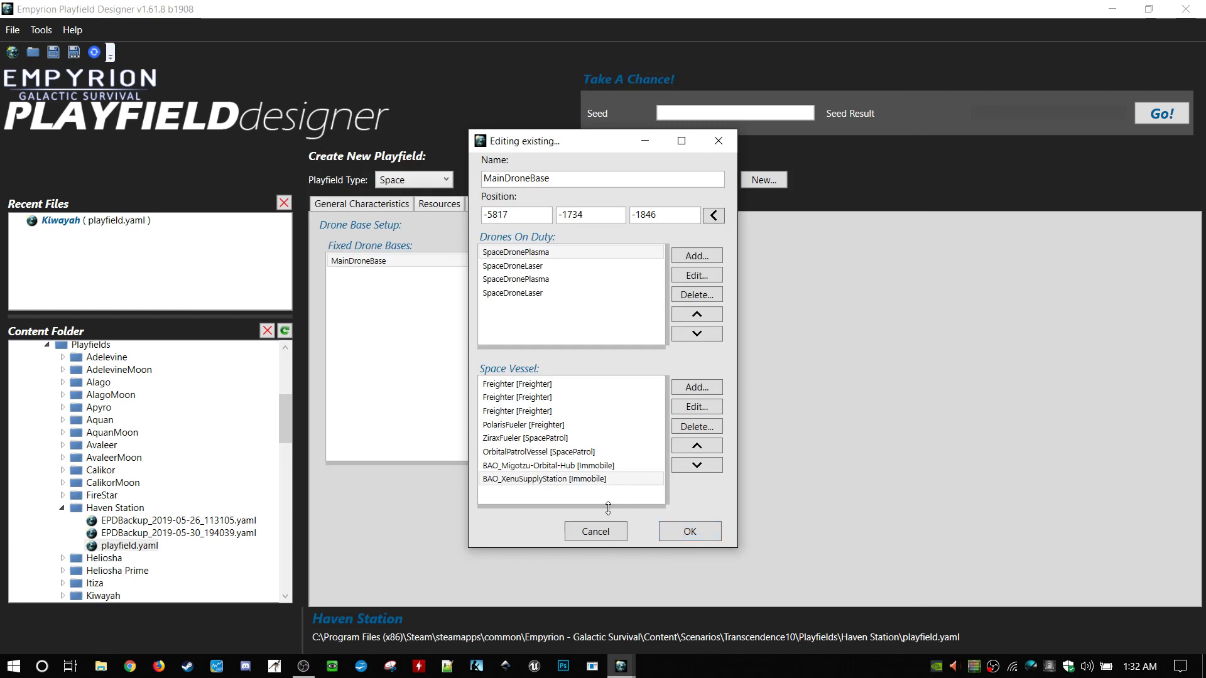
{"action": "double_click", "coordinate": [558, 466]}
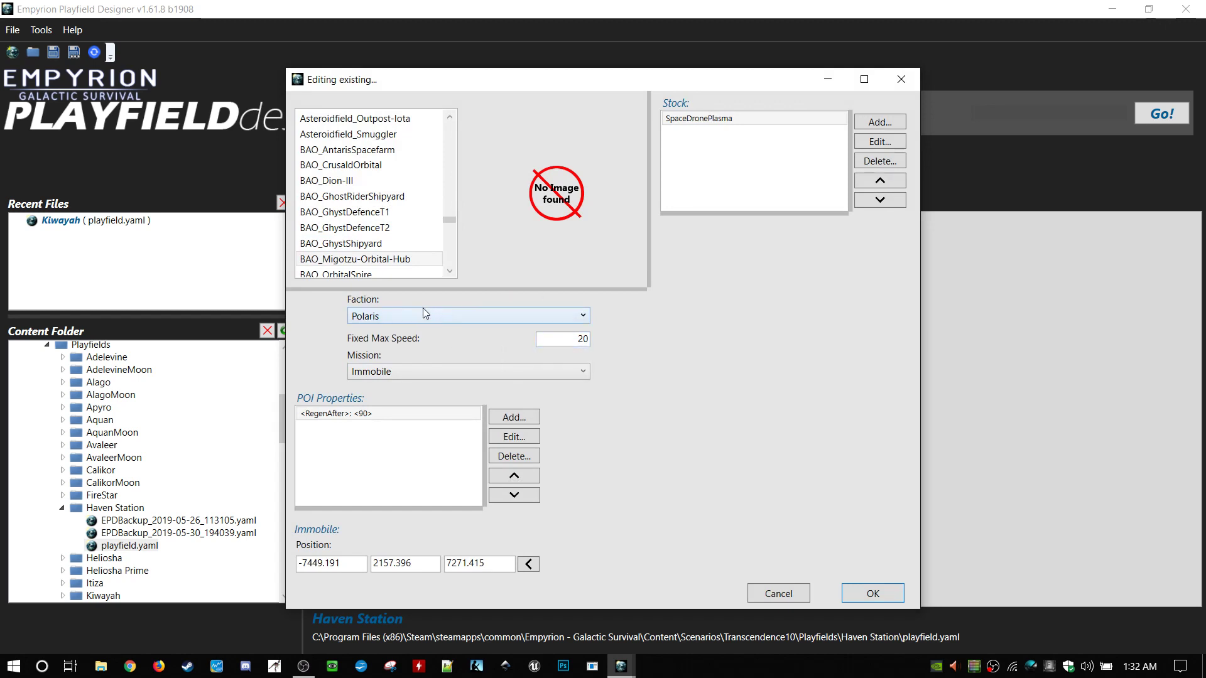
{"action": "mouse_move", "coordinate": [378, 413]}
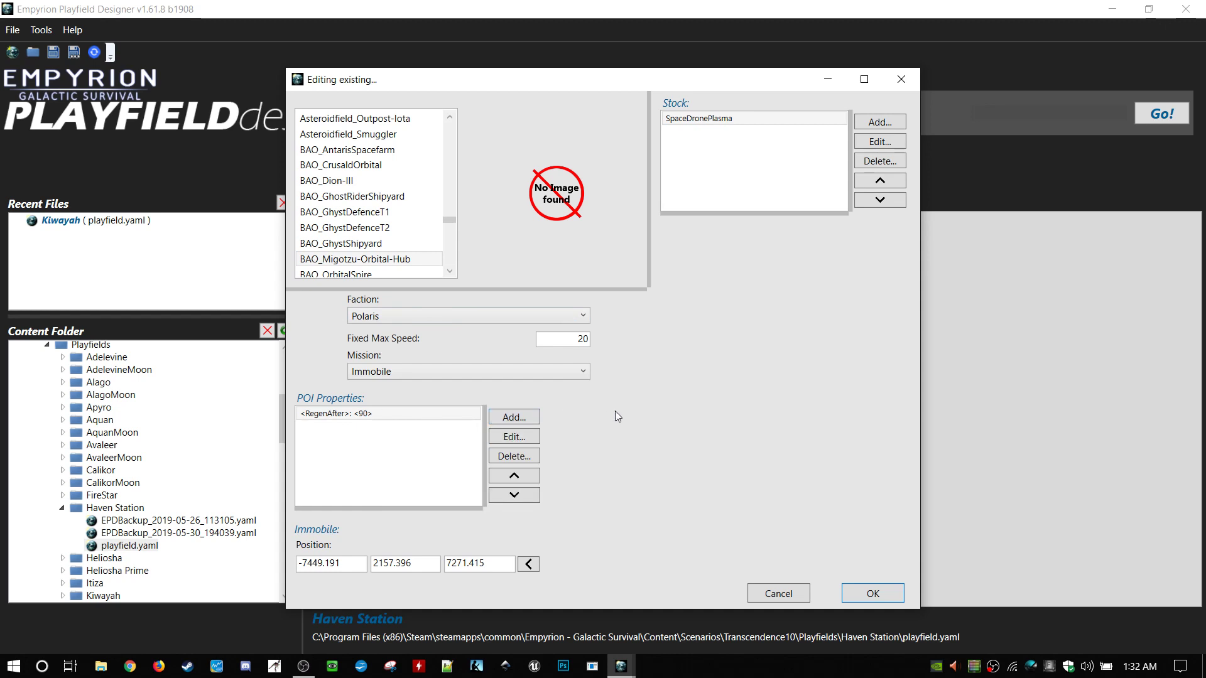
{"action": "left_click", "coordinate": [392, 414]}
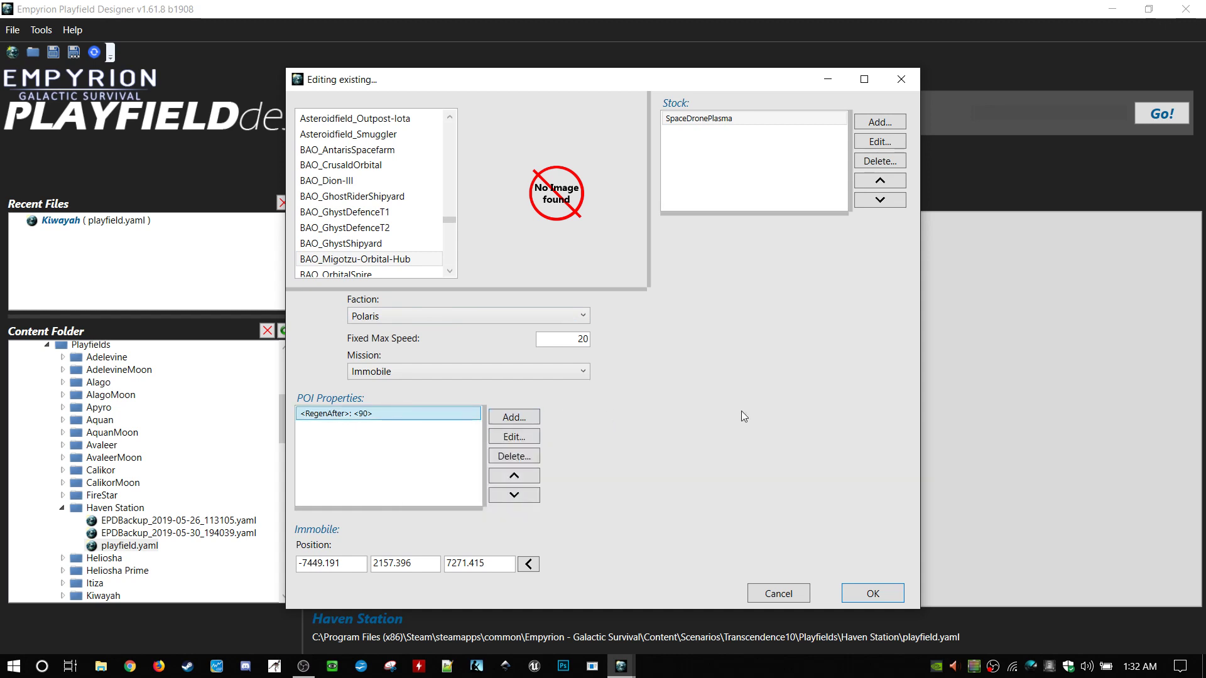
{"action": "mouse_move", "coordinate": [458, 416]}
{"action": "left_click", "coordinate": [895, 594]}
- Review the OrbitalPatrolVessel's patrol position, radius and ground distance, and leave the MainDroneBase editor without saving
{"action": "double_click", "coordinate": [539, 451]}
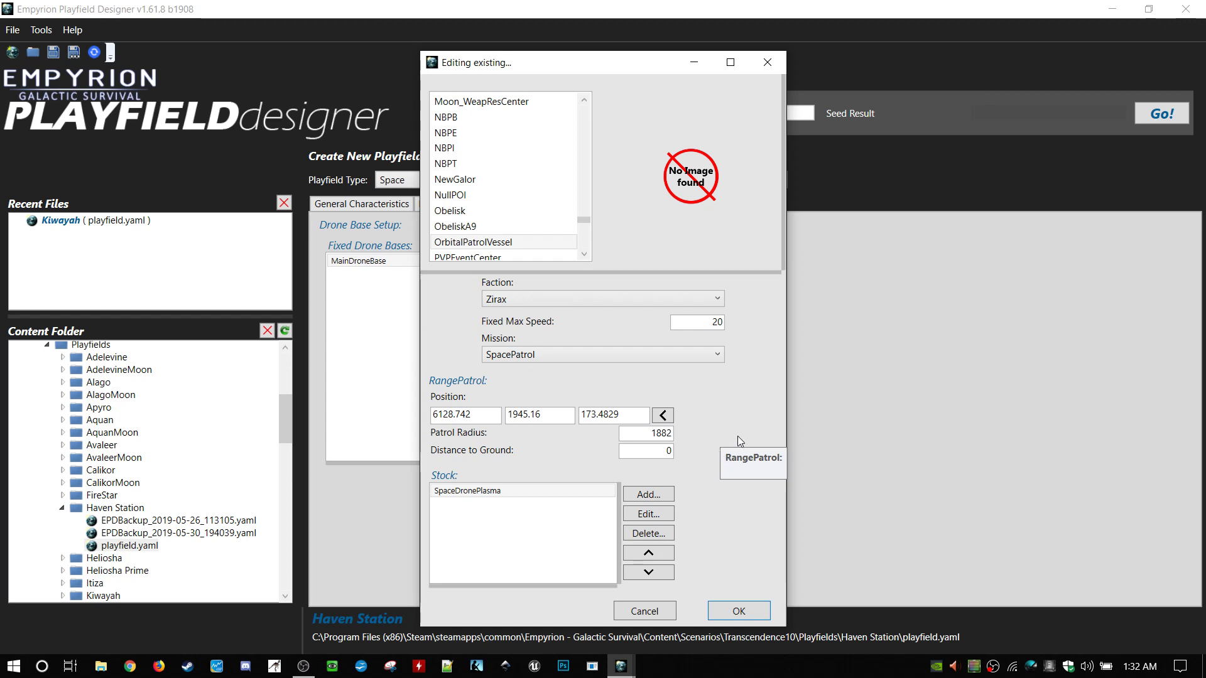
{"action": "left_click_drag", "start_coordinate": [650, 433], "coordinate": [719, 431]}
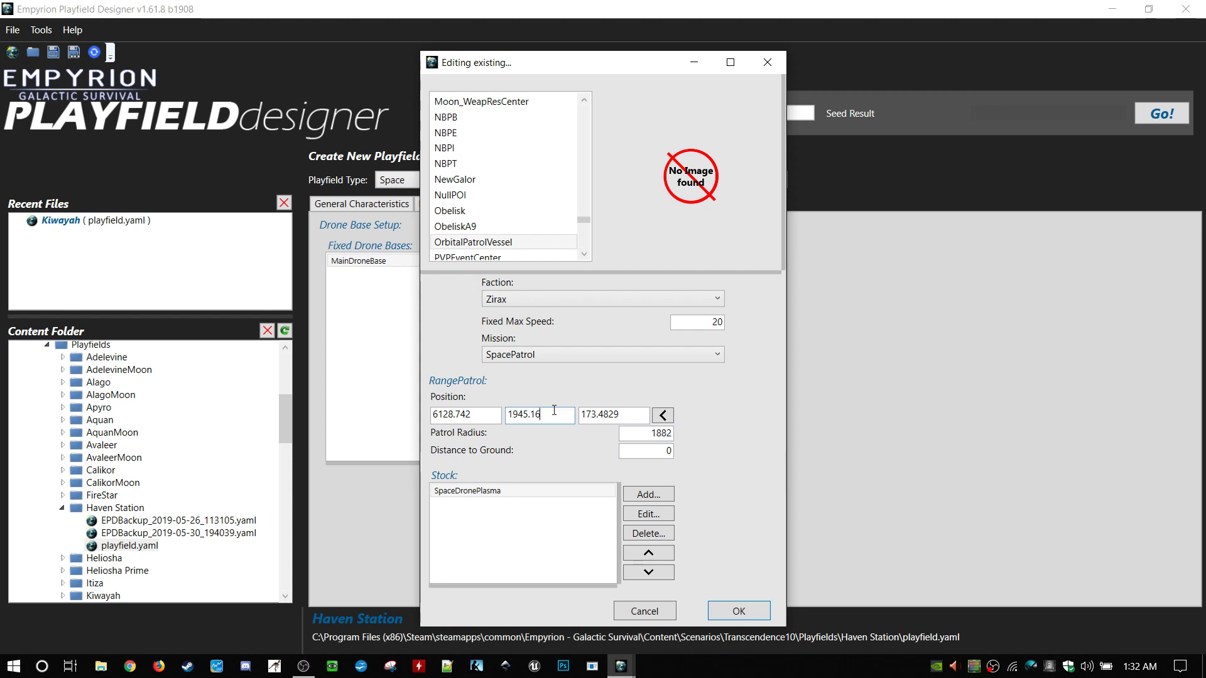
{"action": "left_click_drag", "start_coordinate": [550, 414], "coordinate": [478, 414]}
{"action": "left_click", "coordinate": [655, 452]}
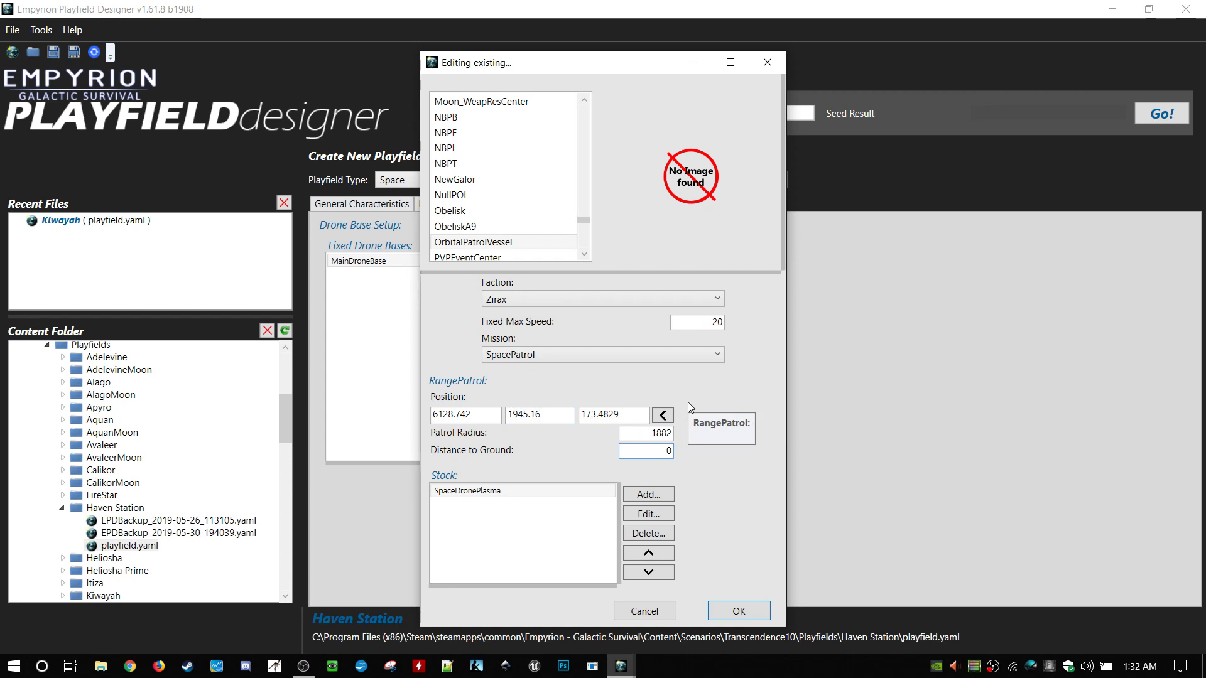
{"action": "left_click", "coordinate": [651, 613]}
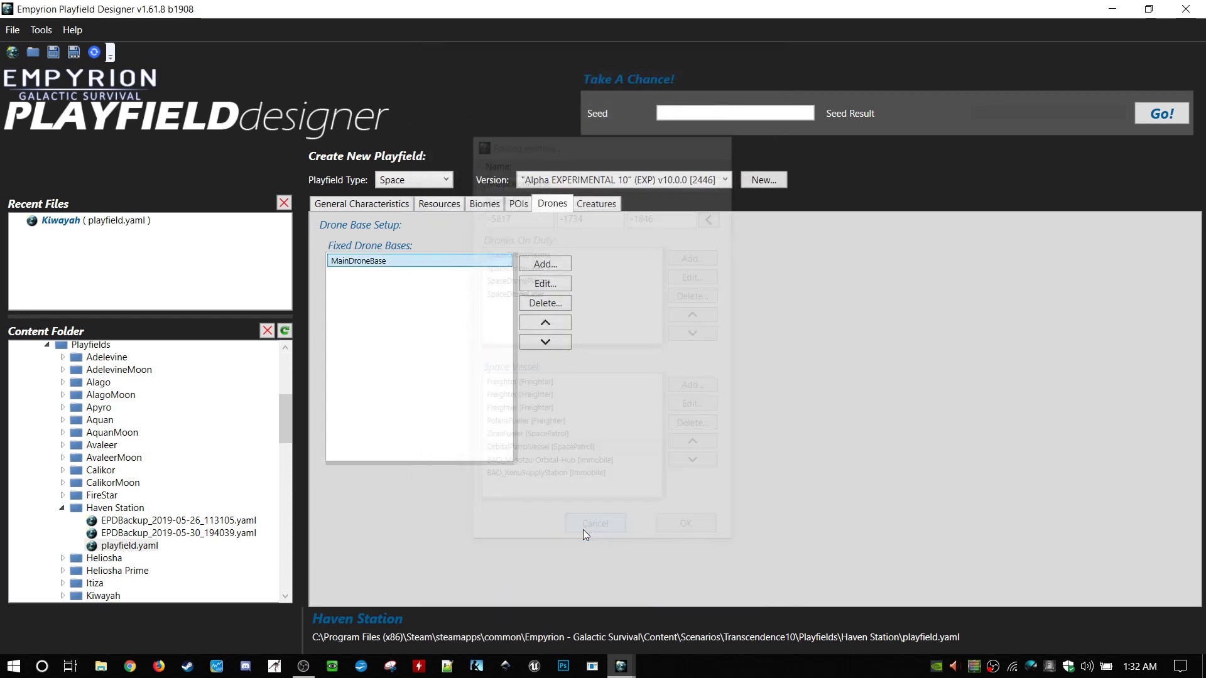
{"action": "left_click", "coordinate": [586, 532]}
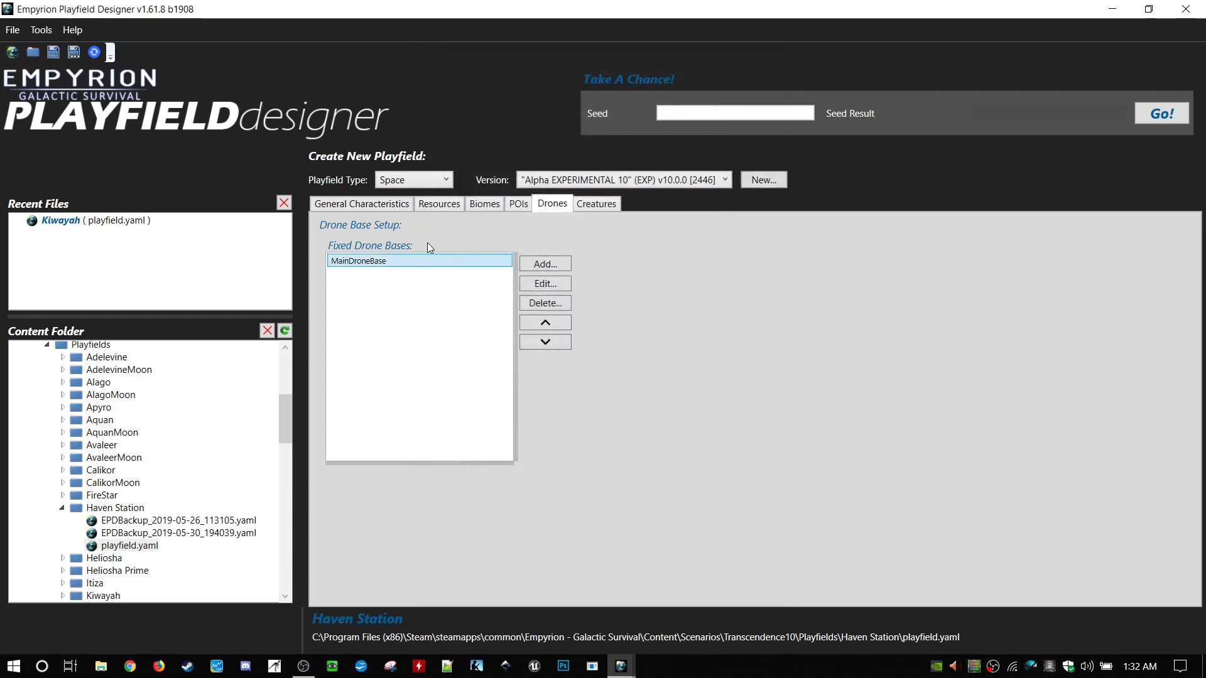
- Look over the Haven Station playfield's creature, drone and general characteristics settings
{"action": "left_click", "coordinate": [607, 206]}
{"action": "left_click", "coordinate": [554, 205]}
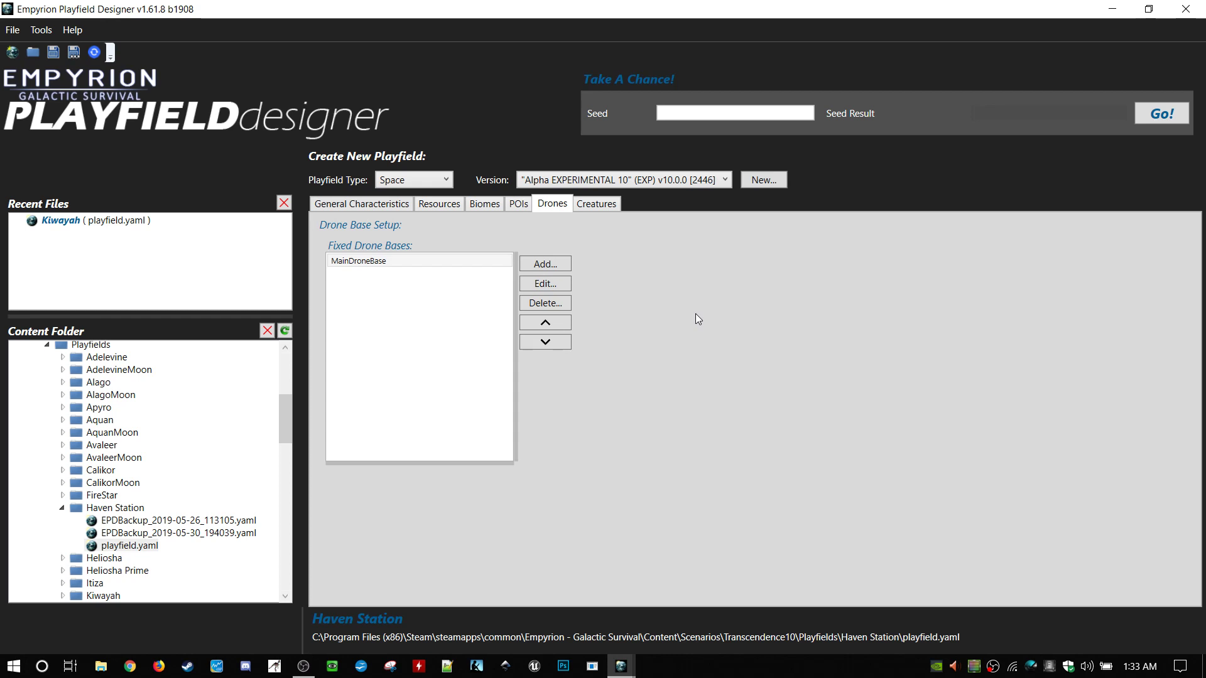
{"action": "left_click", "coordinate": [581, 208]}
{"action": "left_click", "coordinate": [378, 207]}
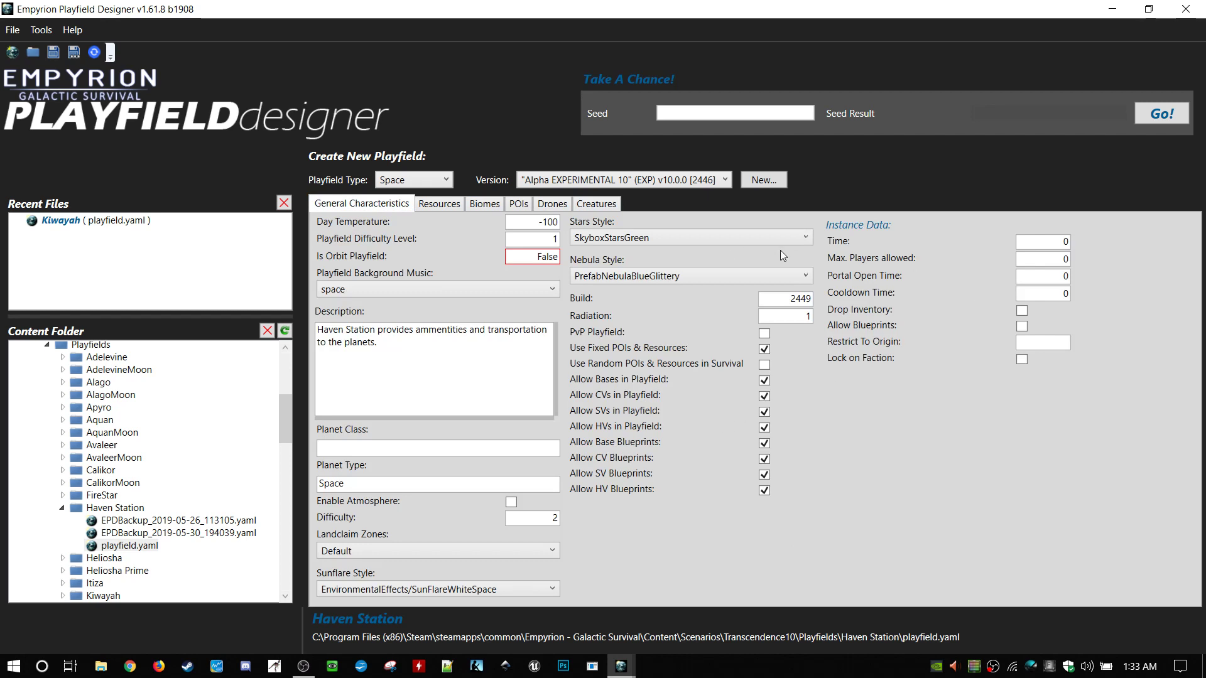
- Open the recent Kiwayah playfield in place of Haven Station
{"action": "left_click", "coordinate": [41, 30]}
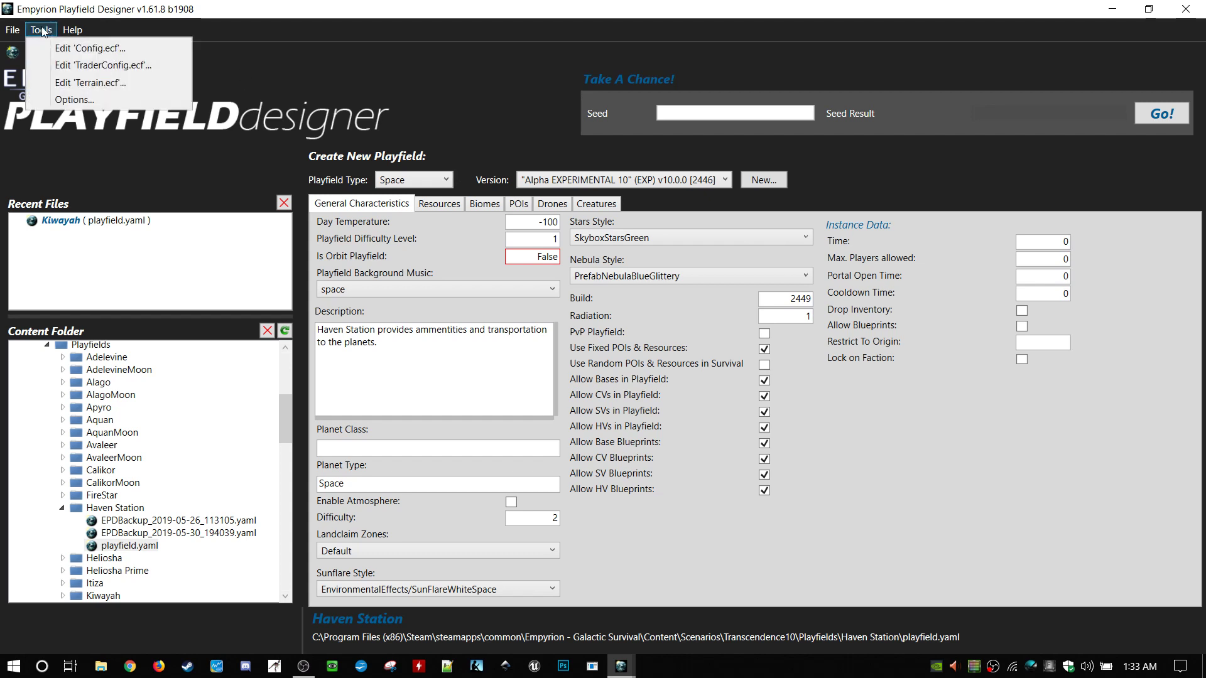
{"action": "left_click", "coordinate": [43, 29]}
{"action": "double_click", "coordinate": [60, 220]}
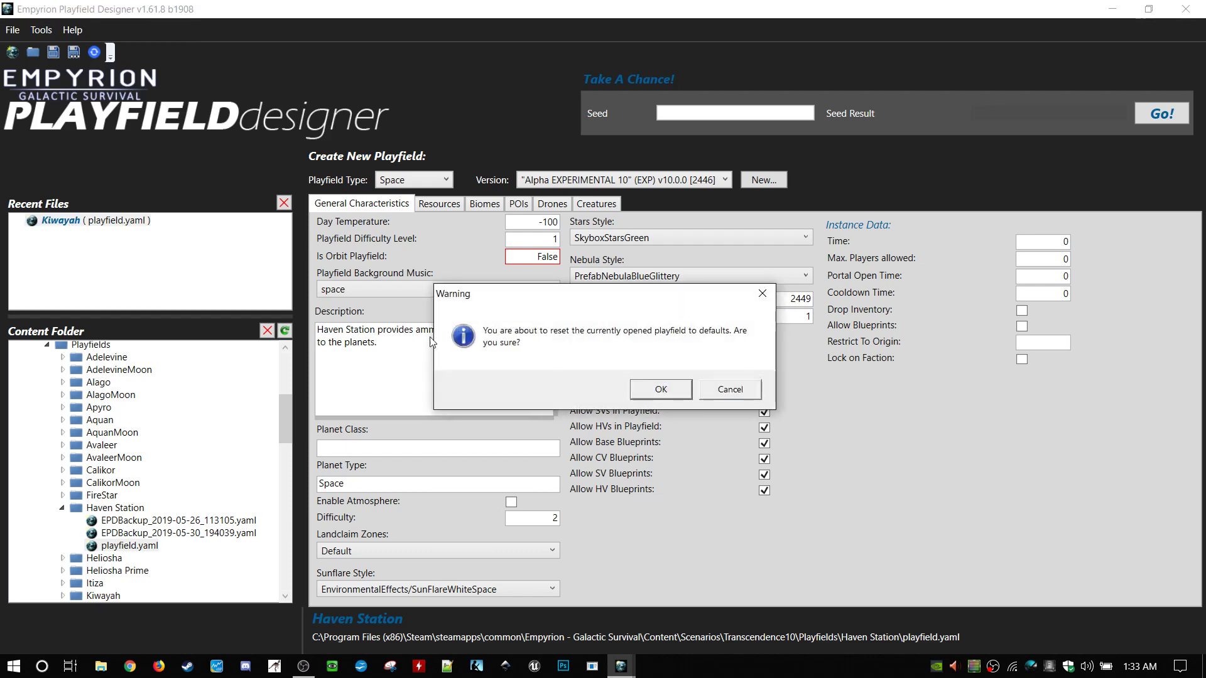
{"action": "left_click", "coordinate": [732, 388]}
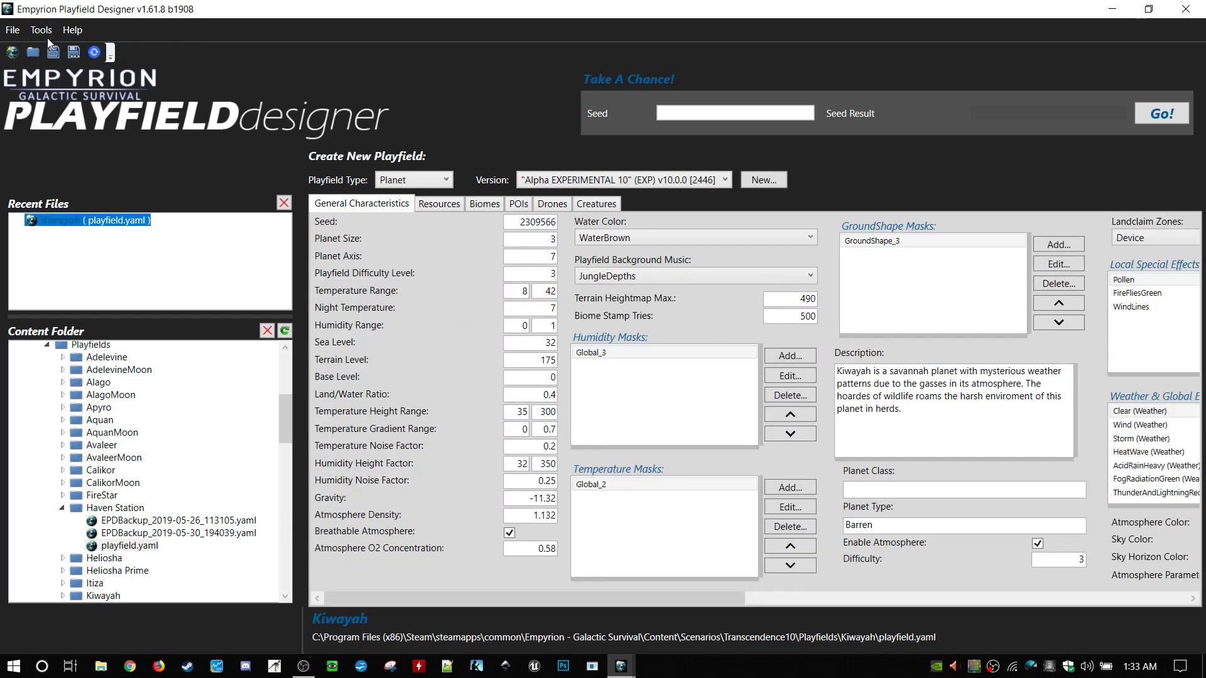
- Open the Terrain.ecf editor for Kiwayah and examine its terrain and resource textures from ID 00 to ID 19
{"action": "left_click", "coordinate": [41, 29]}
{"action": "left_click", "coordinate": [63, 83]}
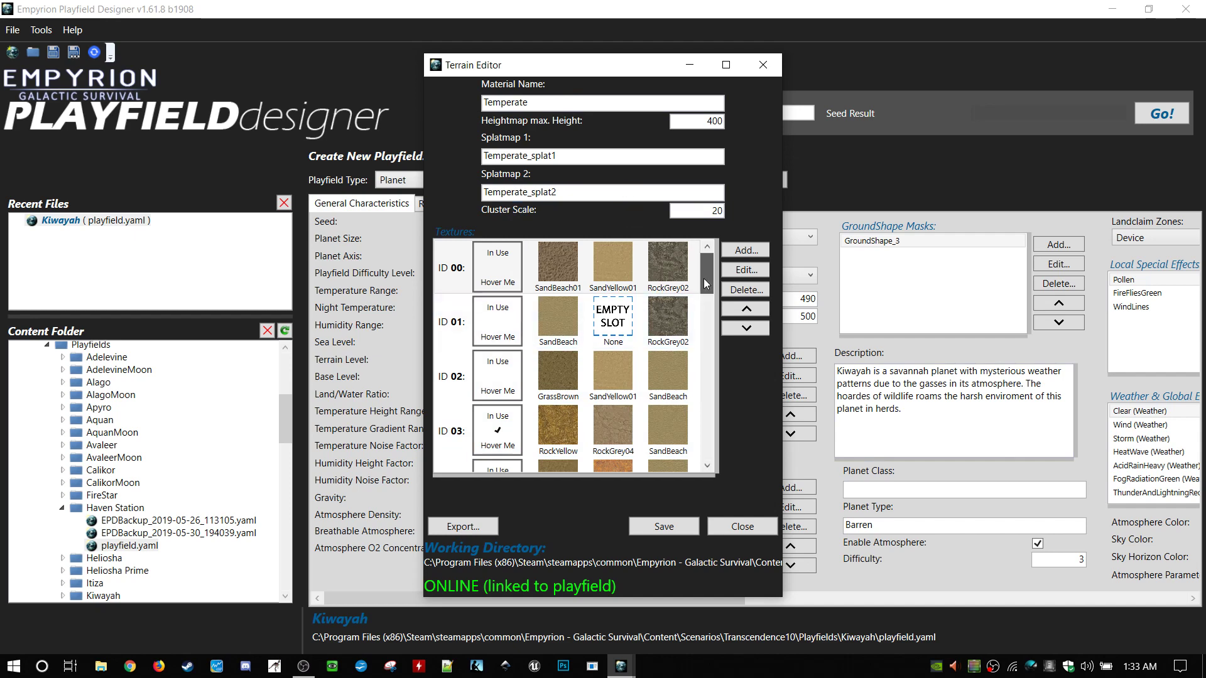
{"action": "left_click_drag", "start_coordinate": [705, 278], "coordinate": [717, 456]}
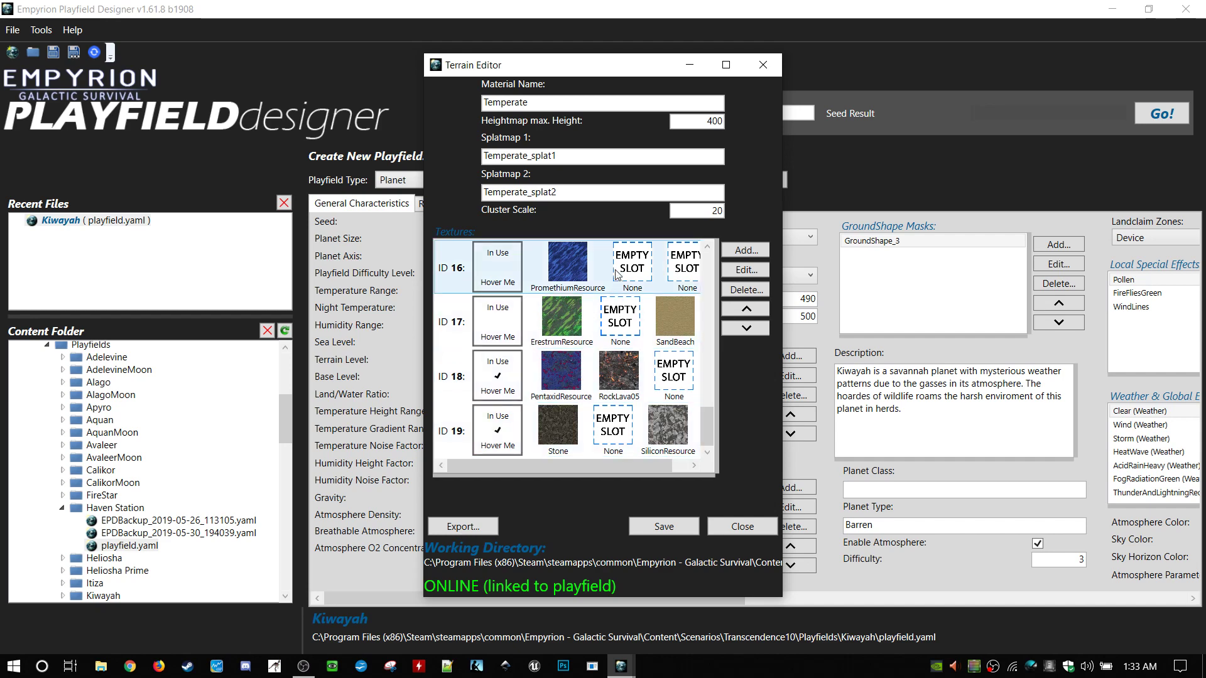
{"action": "left_click_drag", "start_coordinate": [707, 420], "coordinate": [708, 284]}
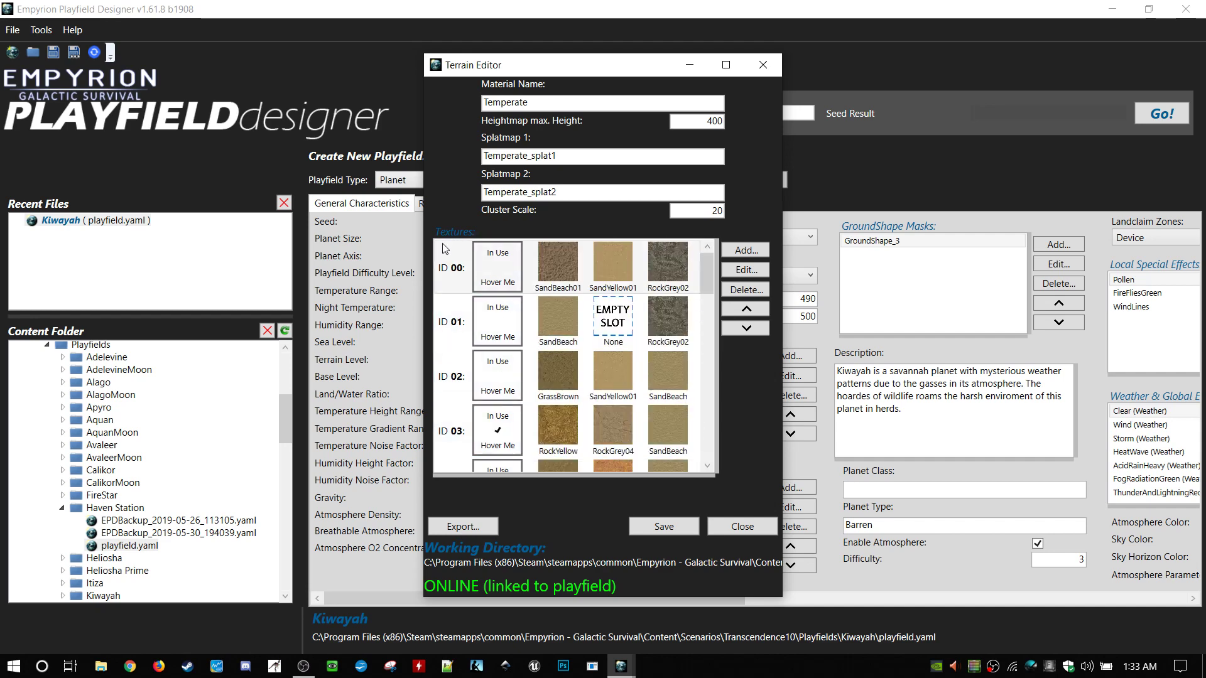
{"action": "left_click_drag", "start_coordinate": [708, 282], "coordinate": [709, 400]}
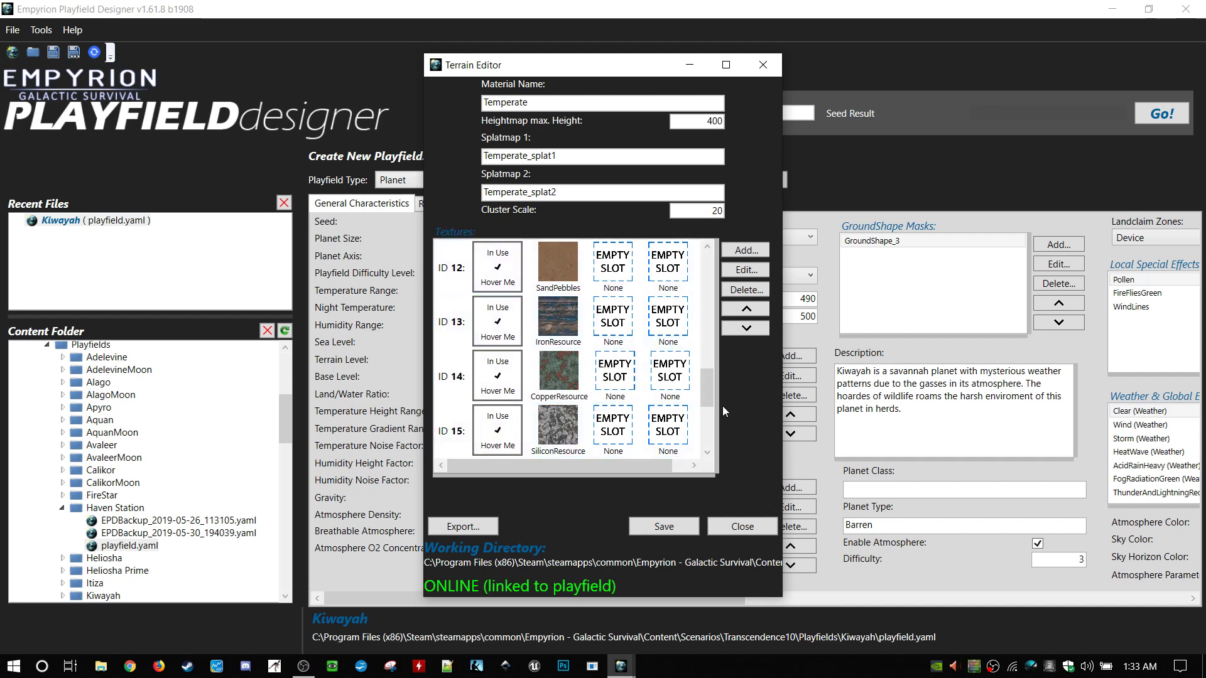
{"action": "left_click_drag", "start_coordinate": [710, 393], "coordinate": [711, 416]}
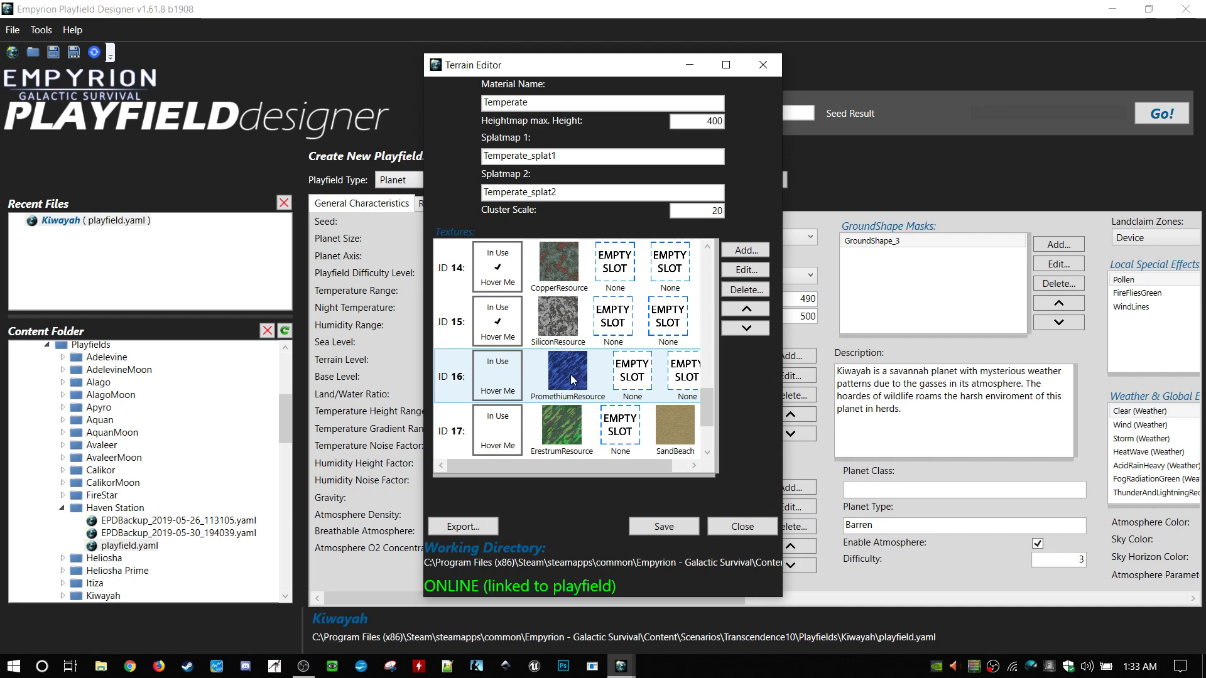
{"action": "mouse_move", "coordinate": [572, 377]}
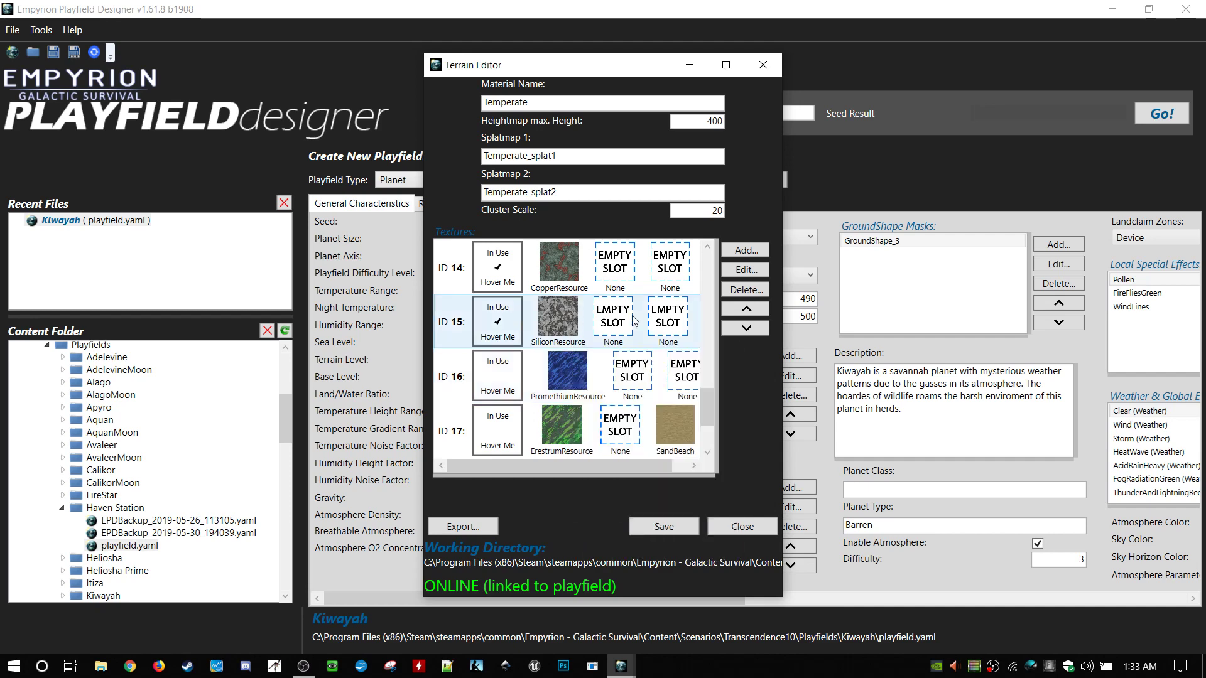
{"action": "mouse_move", "coordinate": [559, 321]}
- Inspect the detailed settings of terrain texture ID 00 and leave them without saving
{"action": "scroll", "coordinate": [583, 326], "scroll_direction": "up", "scroll_amount": 10}
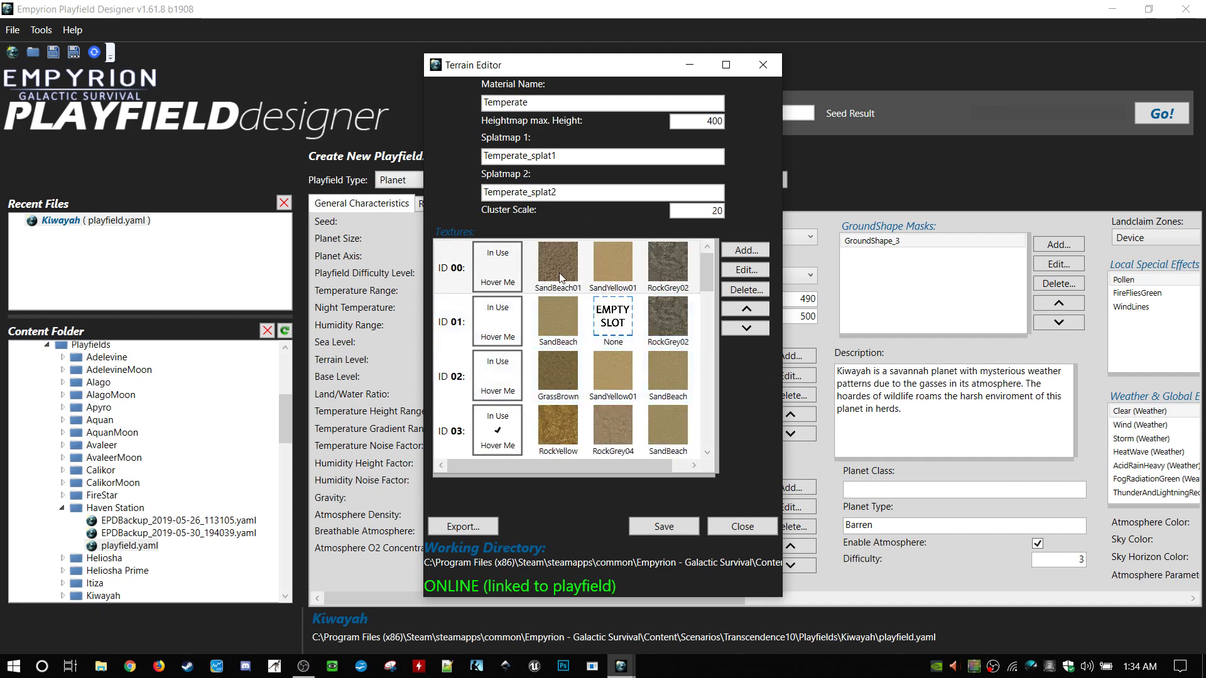
{"action": "double_click", "coordinate": [631, 269]}
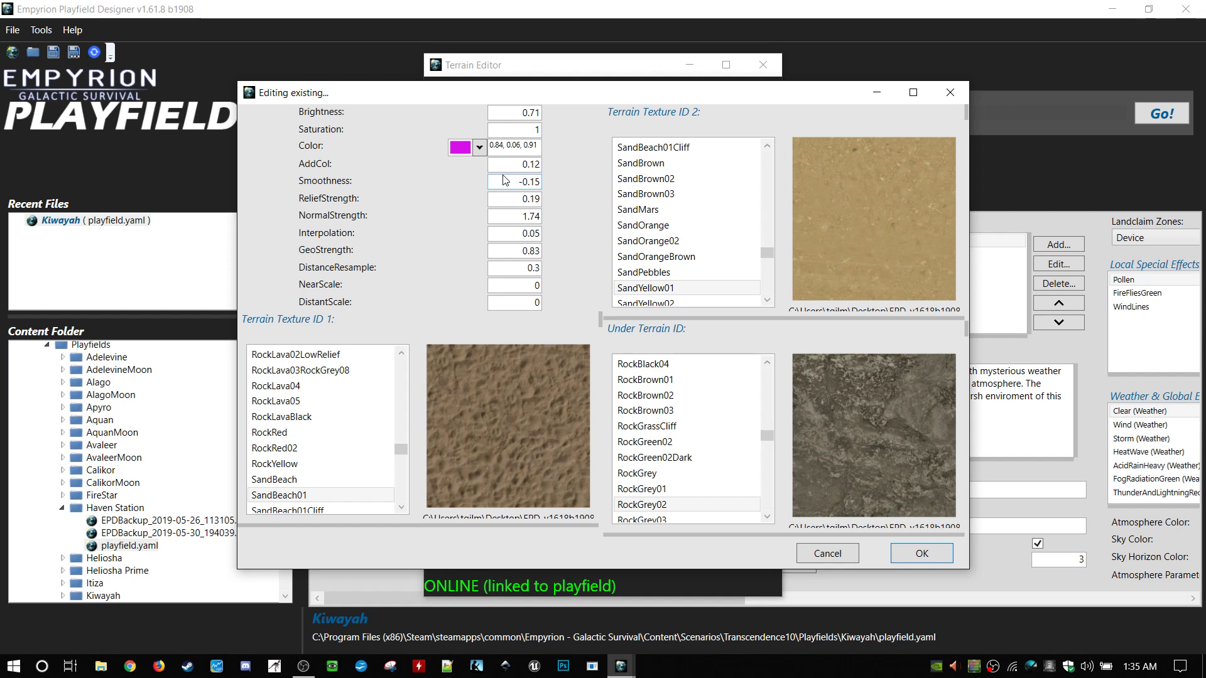
{"action": "left_click", "coordinate": [828, 554]}
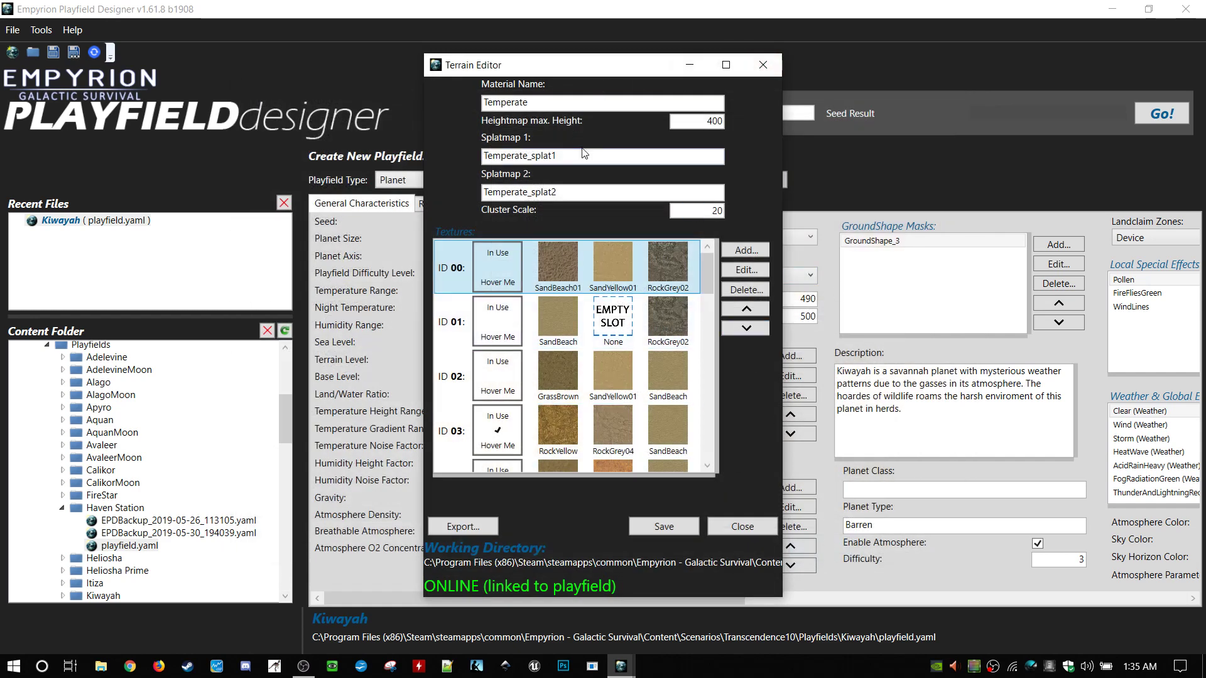
- Examine the terrain's Splatmap 1 and Material Name entries, and close the Terrain Editor without saving
{"action": "left_click_drag", "start_coordinate": [586, 155], "coordinate": [475, 154]}
{"action": "left_click", "coordinate": [644, 160]}
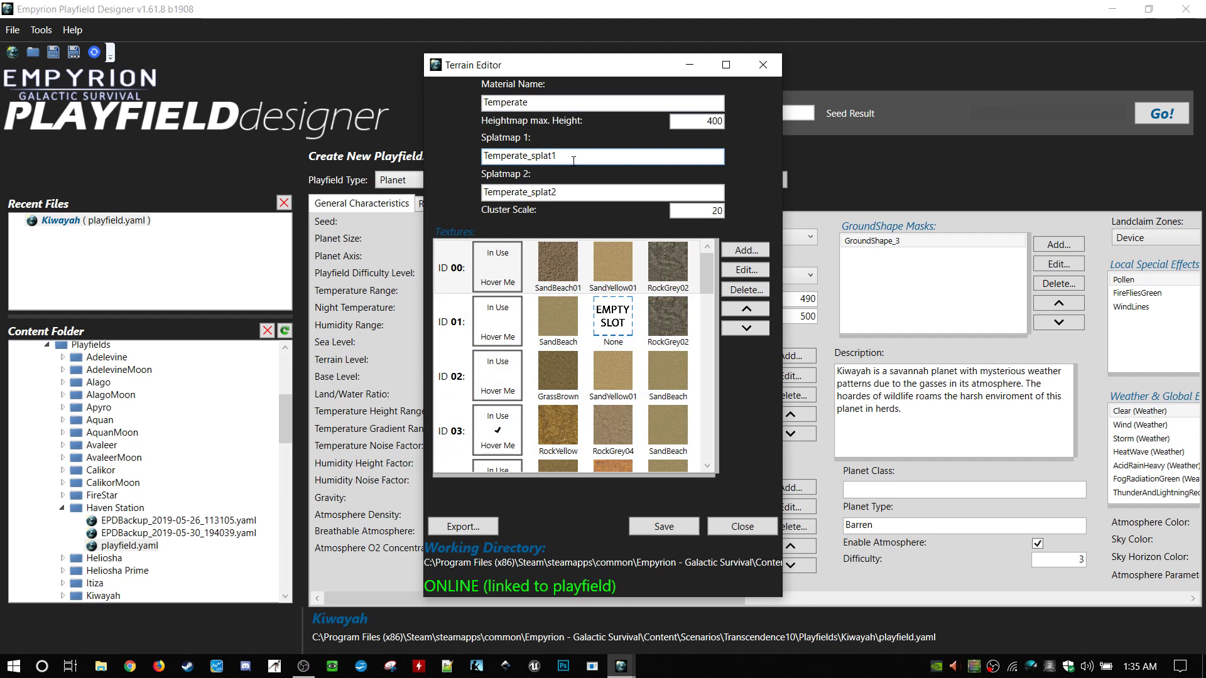
{"action": "left_click_drag", "start_coordinate": [573, 157], "coordinate": [429, 161]}
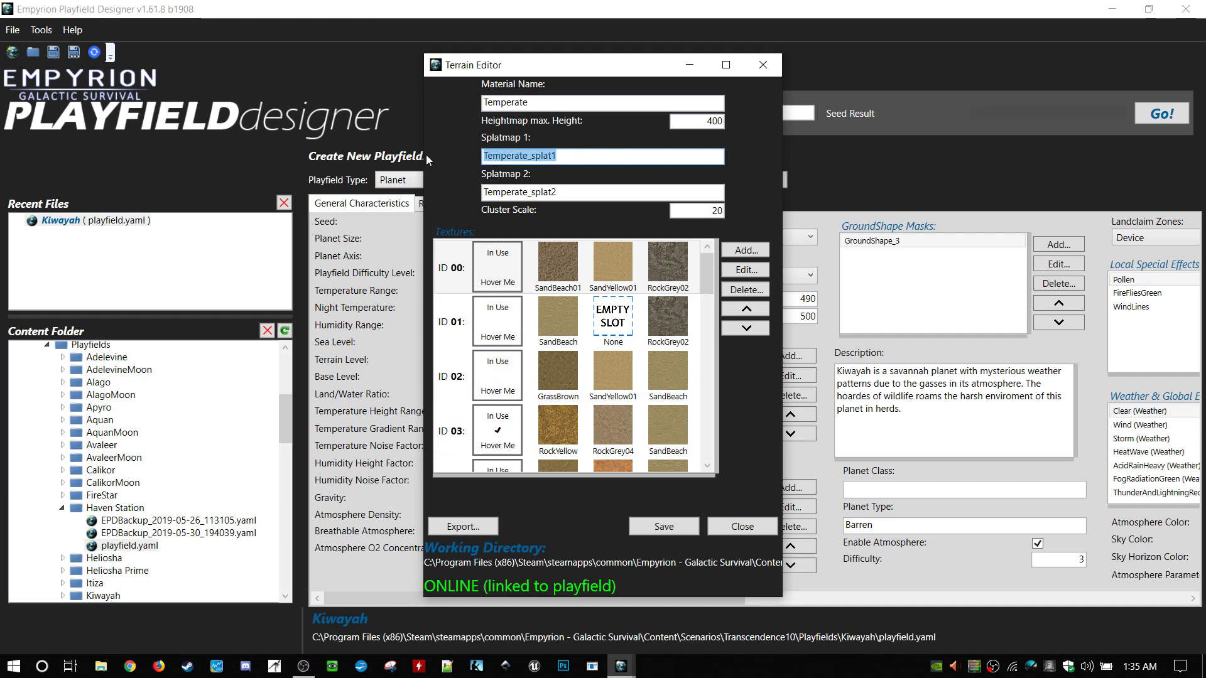
{"action": "left_click", "coordinate": [567, 154]}
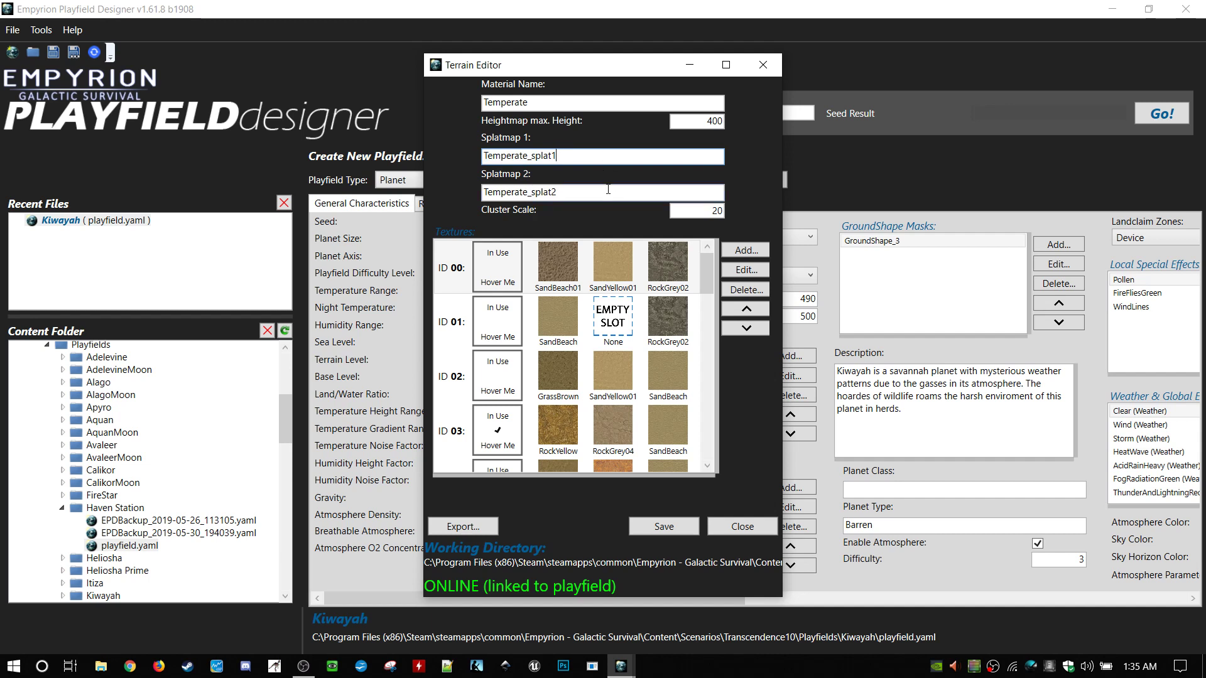
{"action": "left_click_drag", "start_coordinate": [593, 157], "coordinate": [461, 160]}
{"action": "left_click", "coordinate": [586, 160]}
{"action": "left_click_drag", "start_coordinate": [594, 157], "coordinate": [430, 148]}
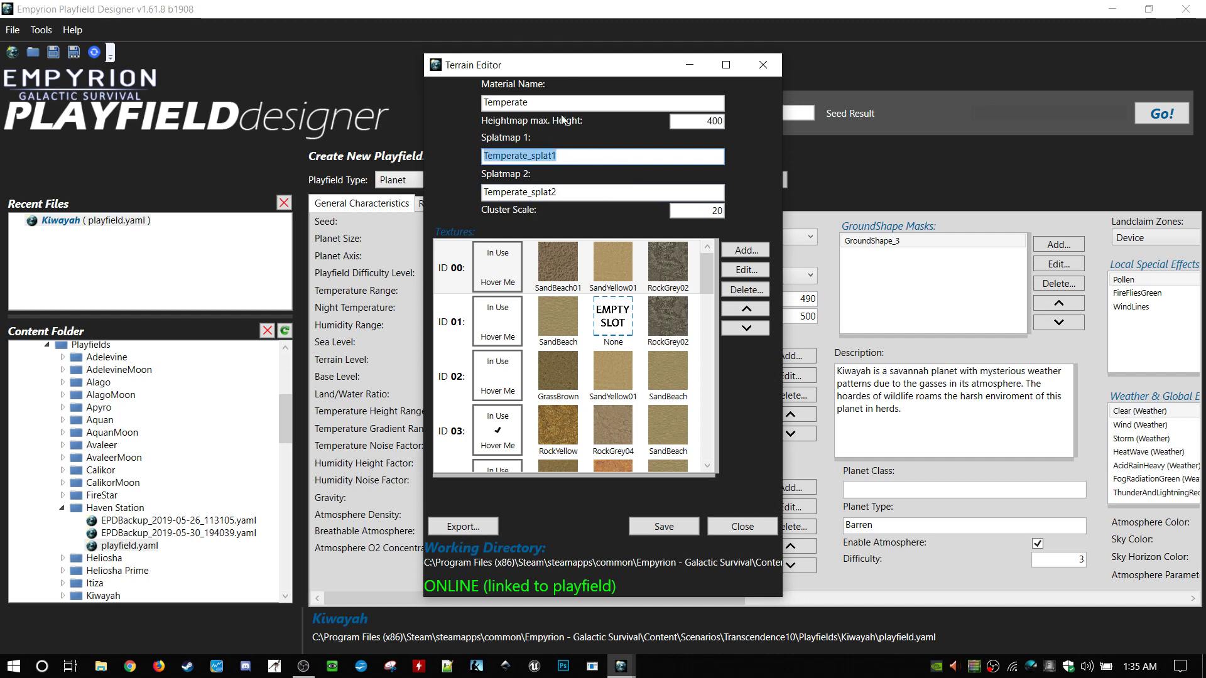
{"action": "left_click", "coordinate": [536, 103]}
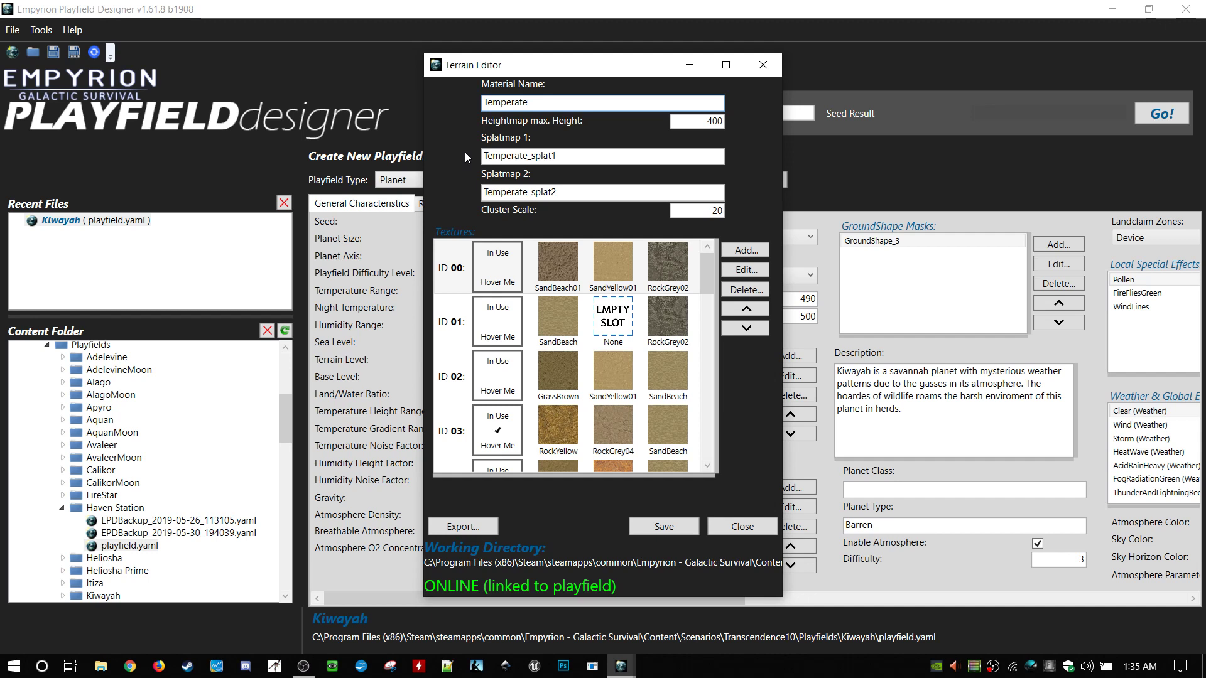
{"action": "left_click", "coordinate": [729, 527]}
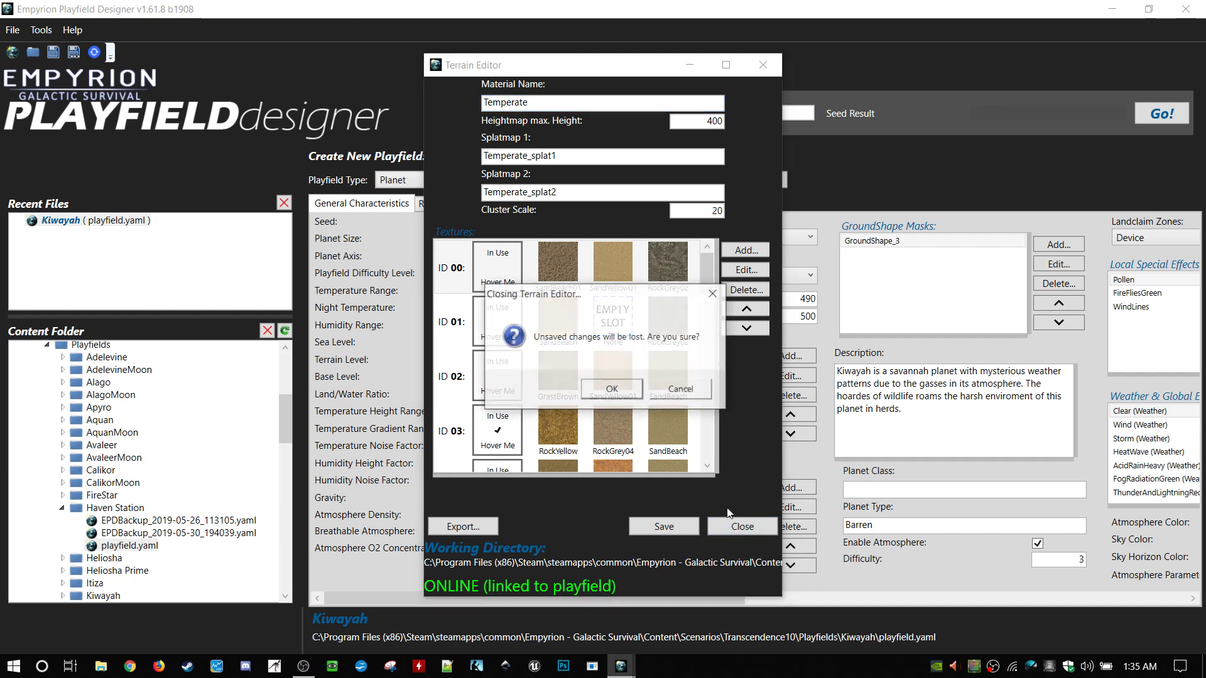
{"action": "left_click", "coordinate": [625, 390]}
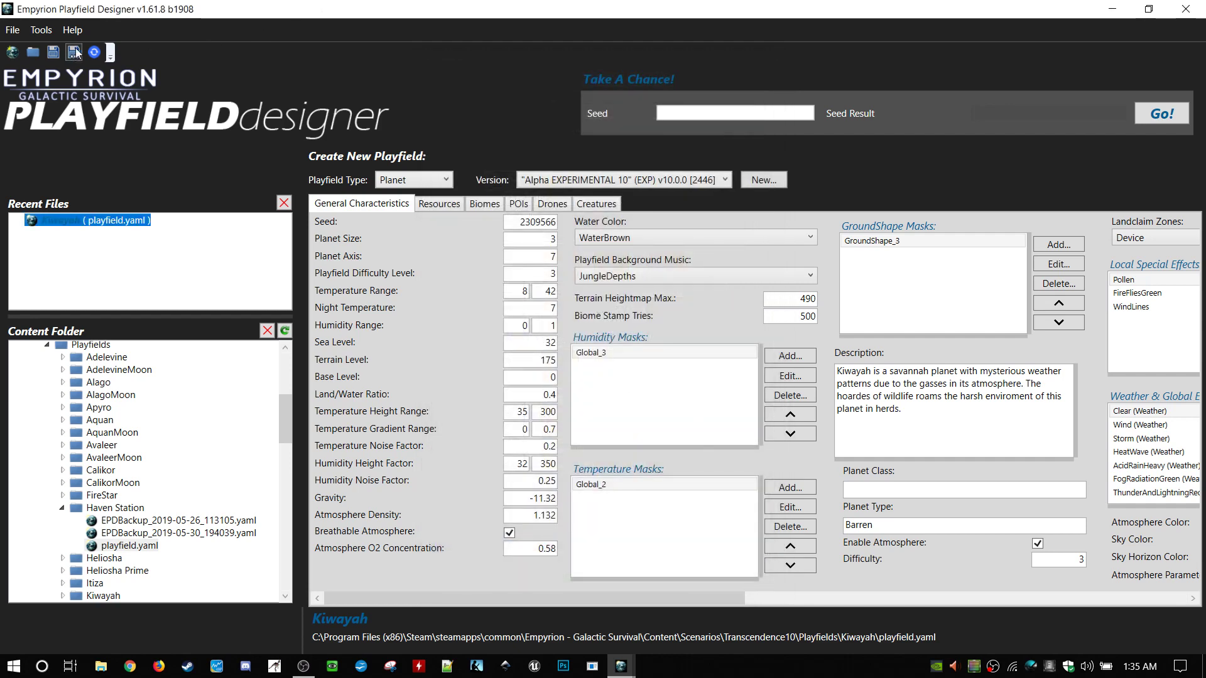
- Open TraderNPCConfig.ecf from the Configuration folder in the trader configuration editor and enlarge the Traders list to browse it
{"action": "left_click", "coordinate": [41, 29]}
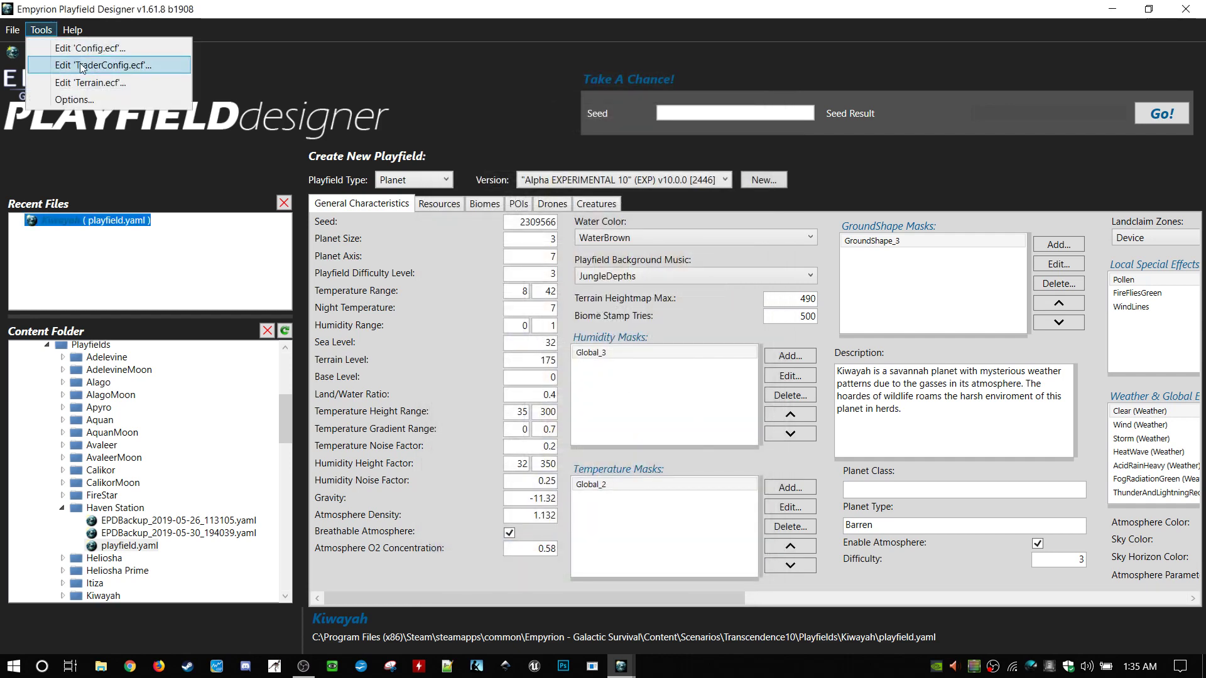
{"action": "left_click", "coordinate": [101, 66]}
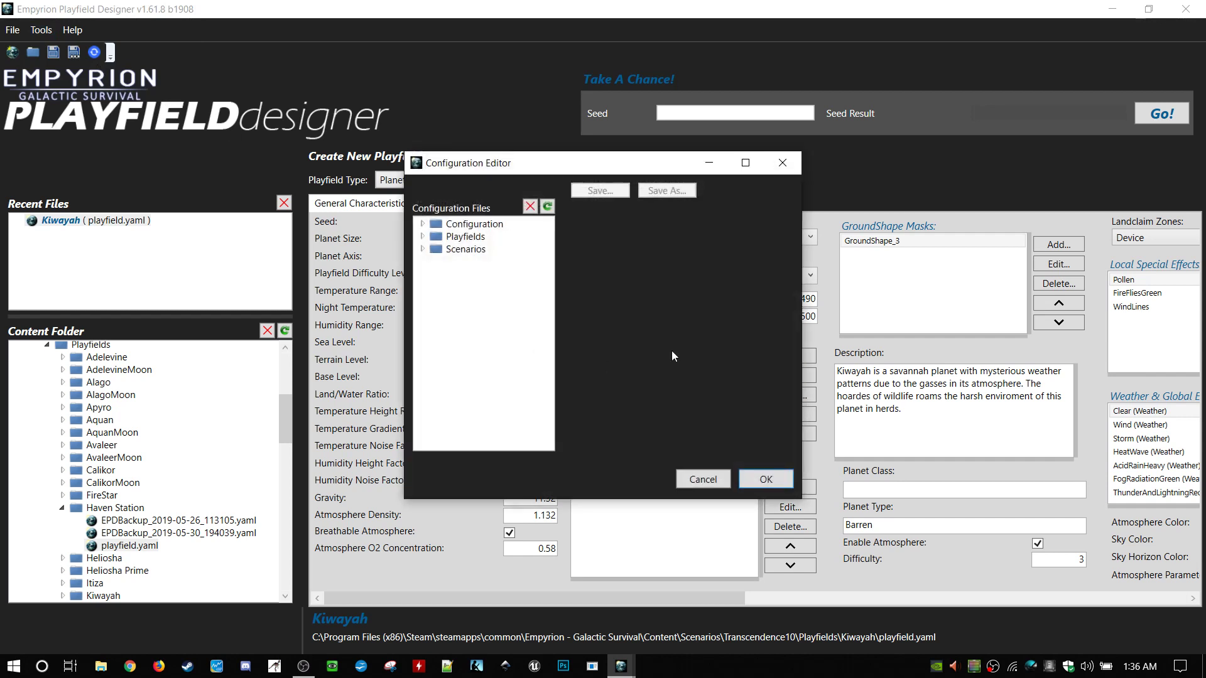
{"action": "left_click", "coordinate": [422, 224]}
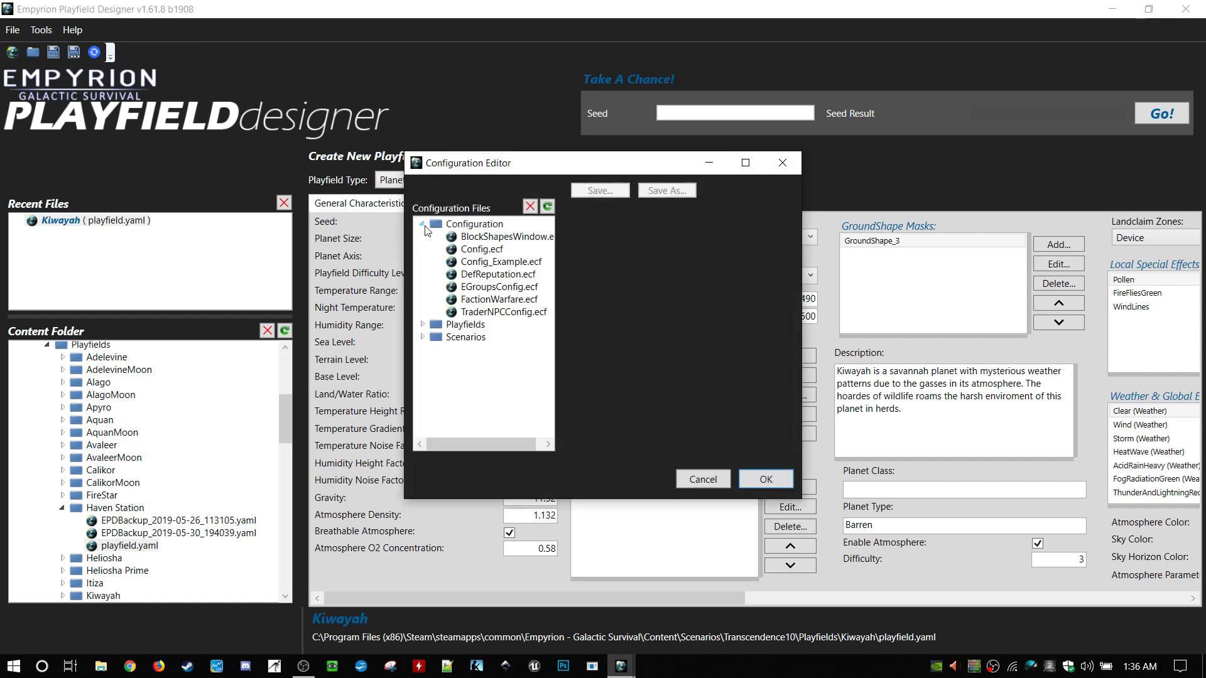
{"action": "left_click", "coordinate": [506, 311]}
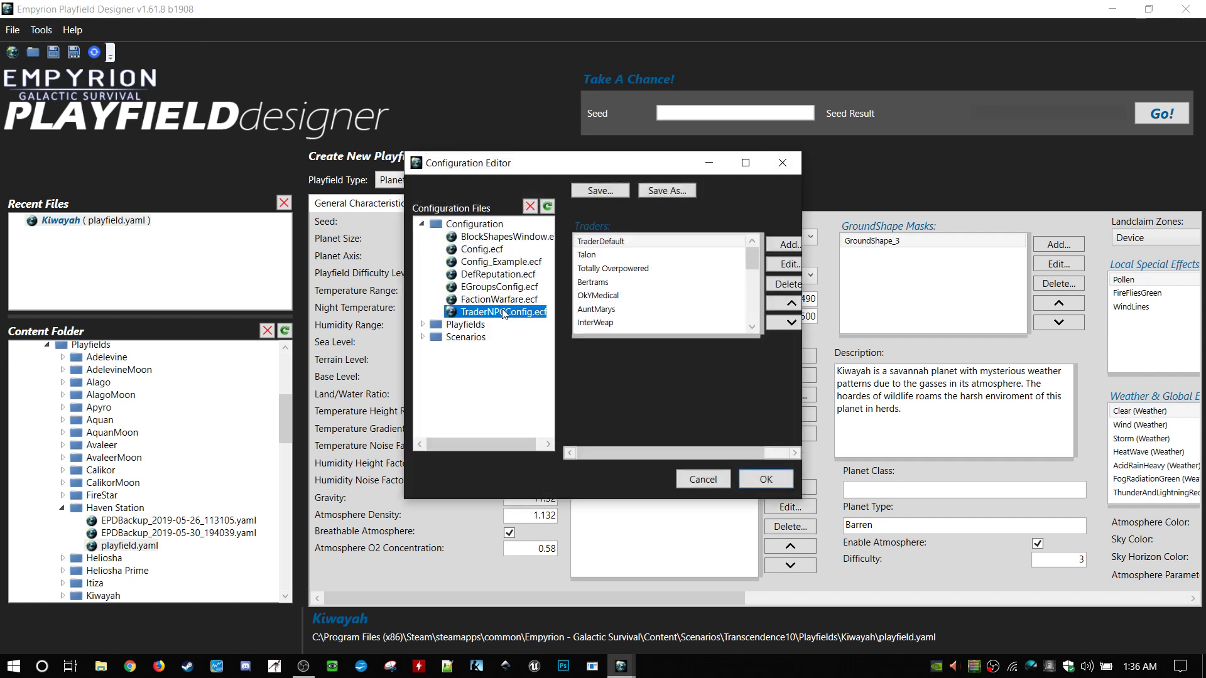
{"action": "left_click_drag", "start_coordinate": [689, 336], "coordinate": [691, 438]}
{"action": "scroll", "coordinate": [677, 315], "scroll_direction": "down", "scroll_amount": 3}
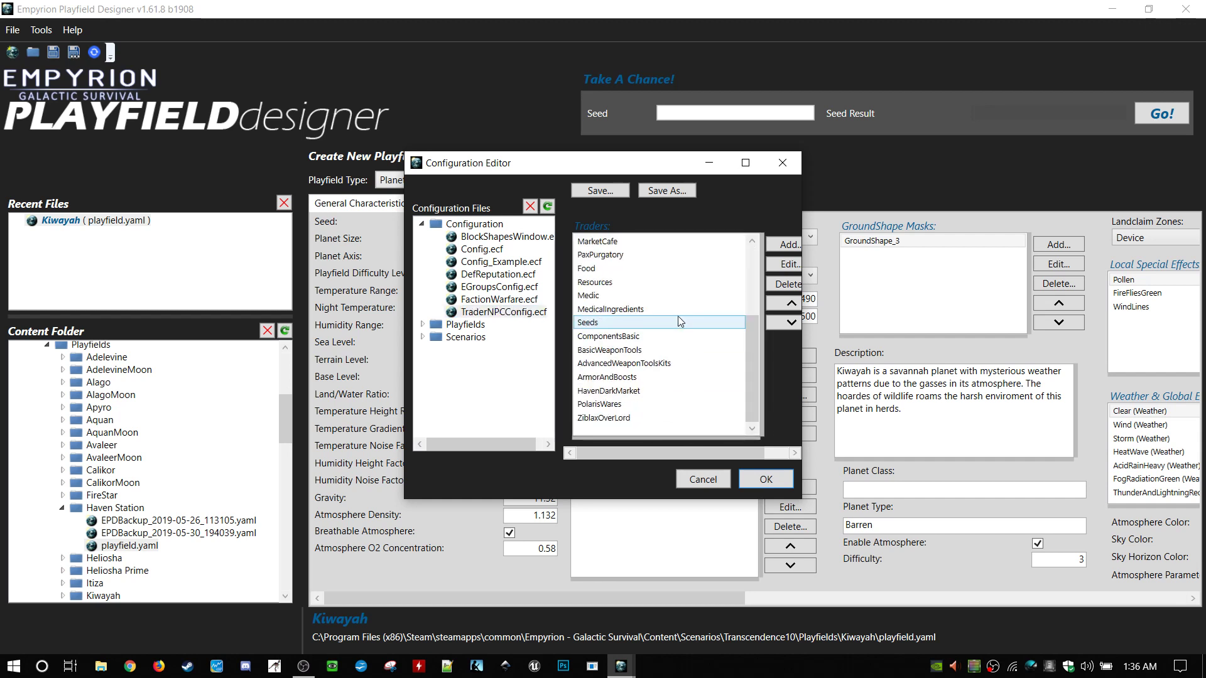
- Open the HavenDarkMarket trader and examine its text message, selling goods and item list, widening the dialog to show the full item entries
{"action": "double_click", "coordinate": [655, 390]}
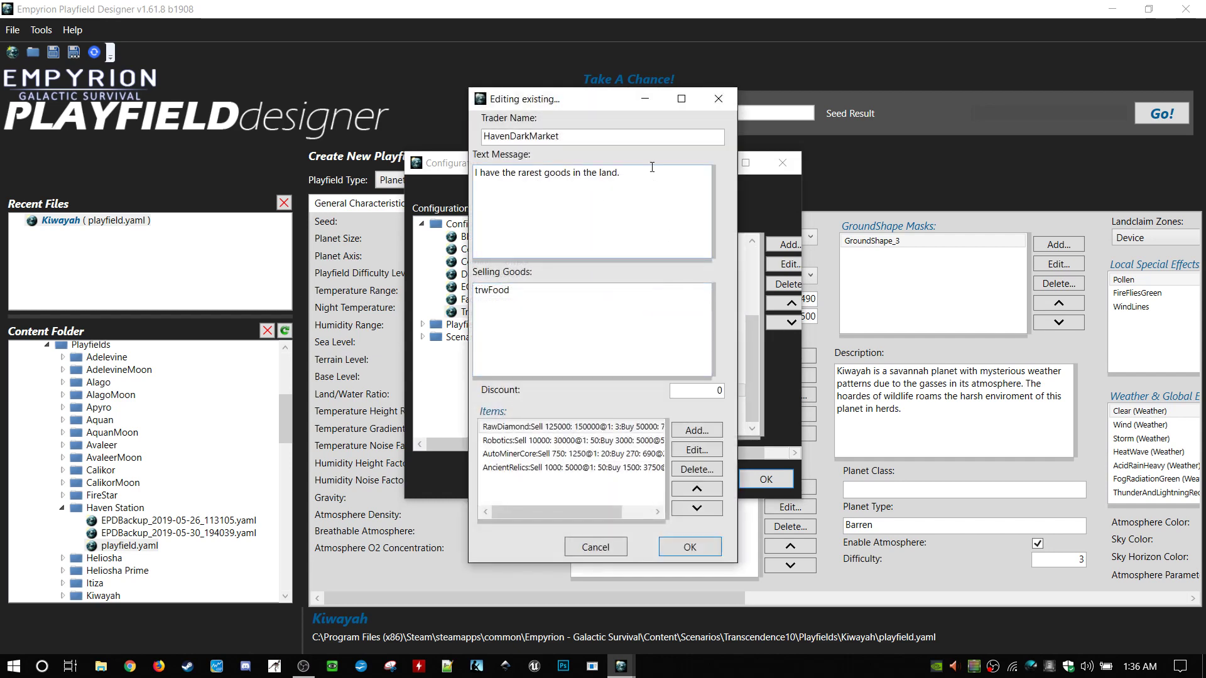
{"action": "left_click", "coordinate": [655, 170]}
{"action": "left_click", "coordinate": [512, 290]}
{"action": "double_click", "coordinate": [516, 289]}
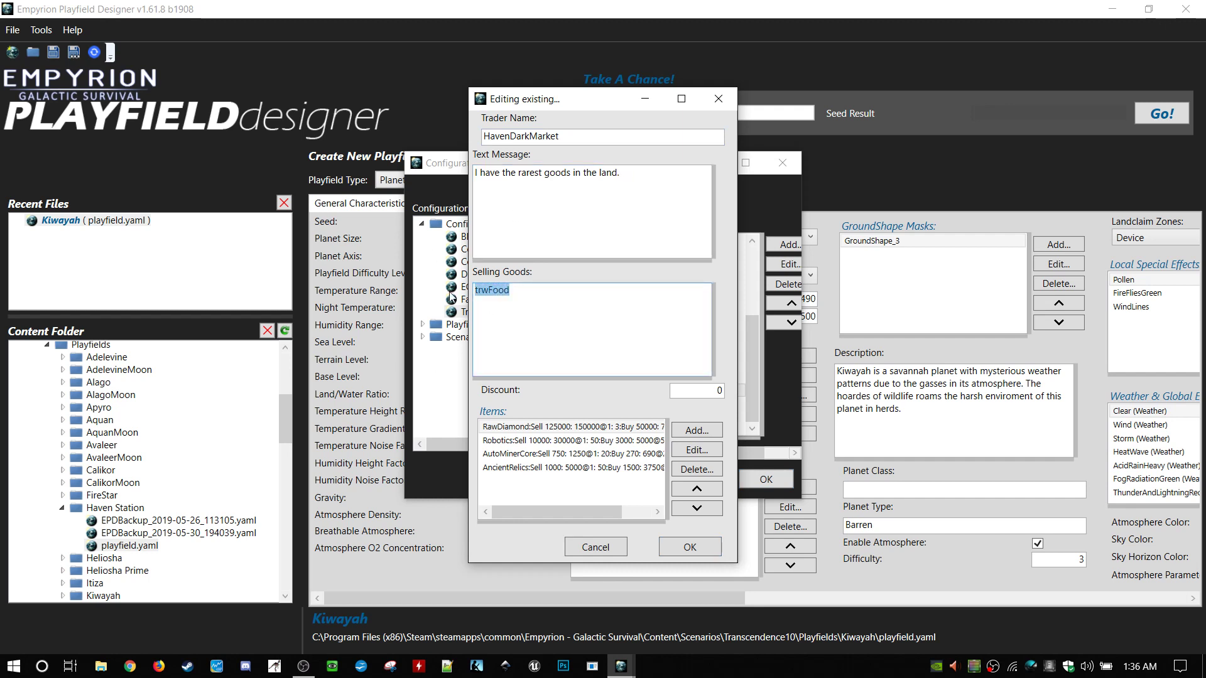
{"action": "left_click", "coordinate": [520, 289]}
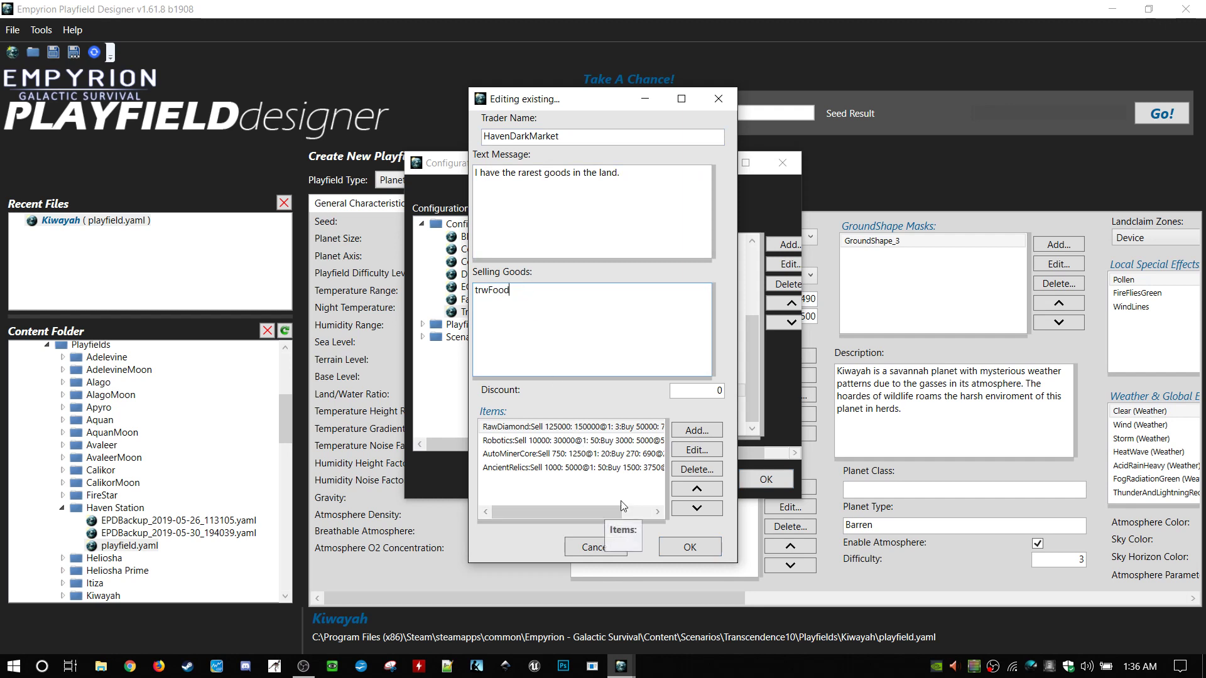
{"action": "left_click_drag", "start_coordinate": [722, 487], "coordinate": [777, 487]}
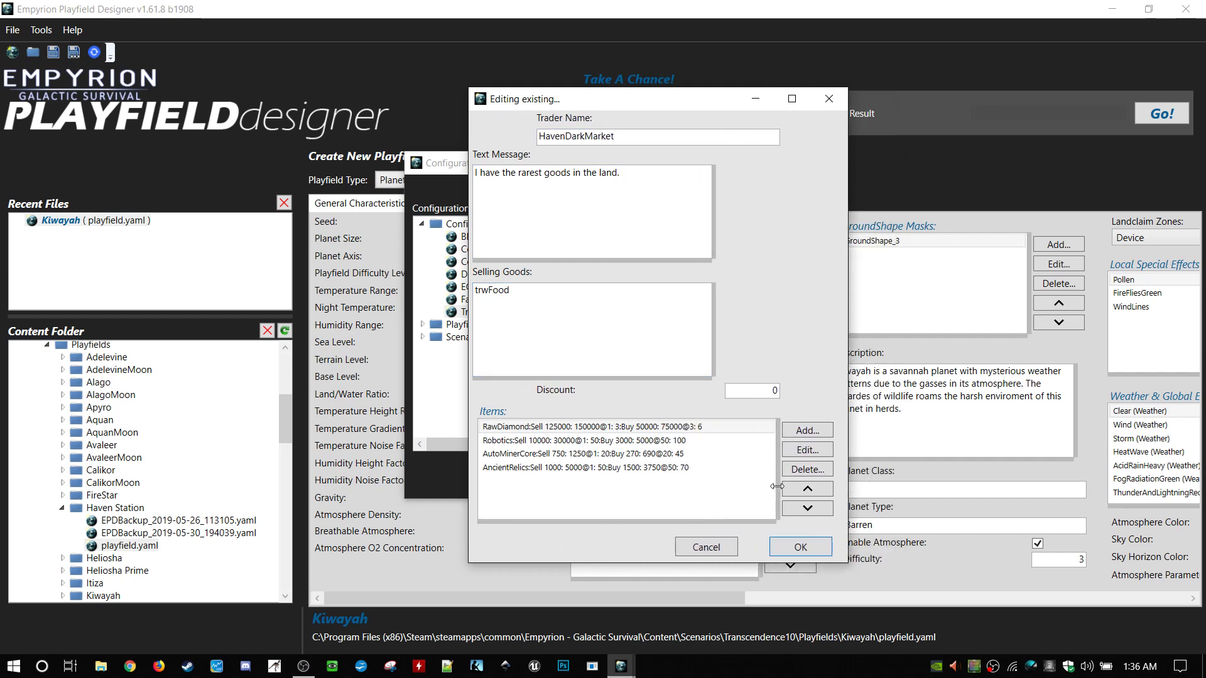
- Try a discount value of 15 for the HavenDarkMarket trader and clear the entry again
{"action": "left_click", "coordinate": [776, 388]}
{"action": "type", "text": "15"}
{"action": "key", "text": "BackSpace"}
{"action": "key", "text": "BackSpace"}
{"action": "key", "text": "BackSpace"}
- Inspect the RawDiamond item's sell and purchase price and quantity ranges, and leave the item and the HavenDarkMarket trader without saving
{"action": "left_click", "coordinate": [735, 426]}
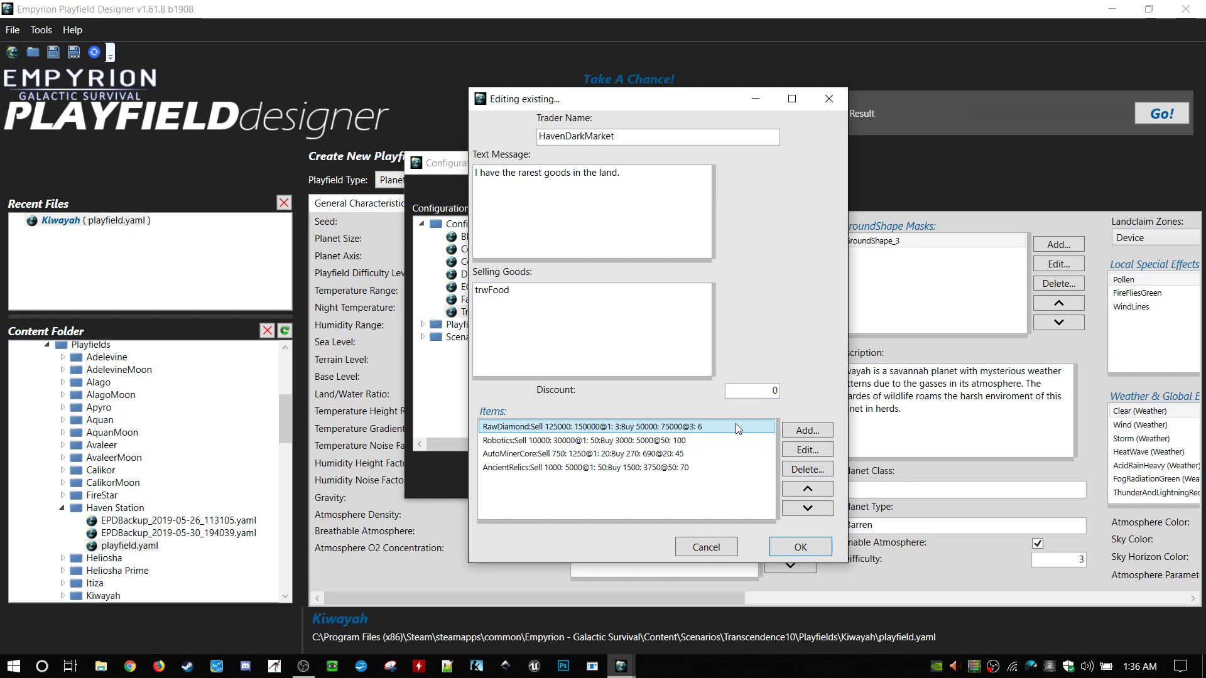
{"action": "double_click", "coordinate": [705, 429]}
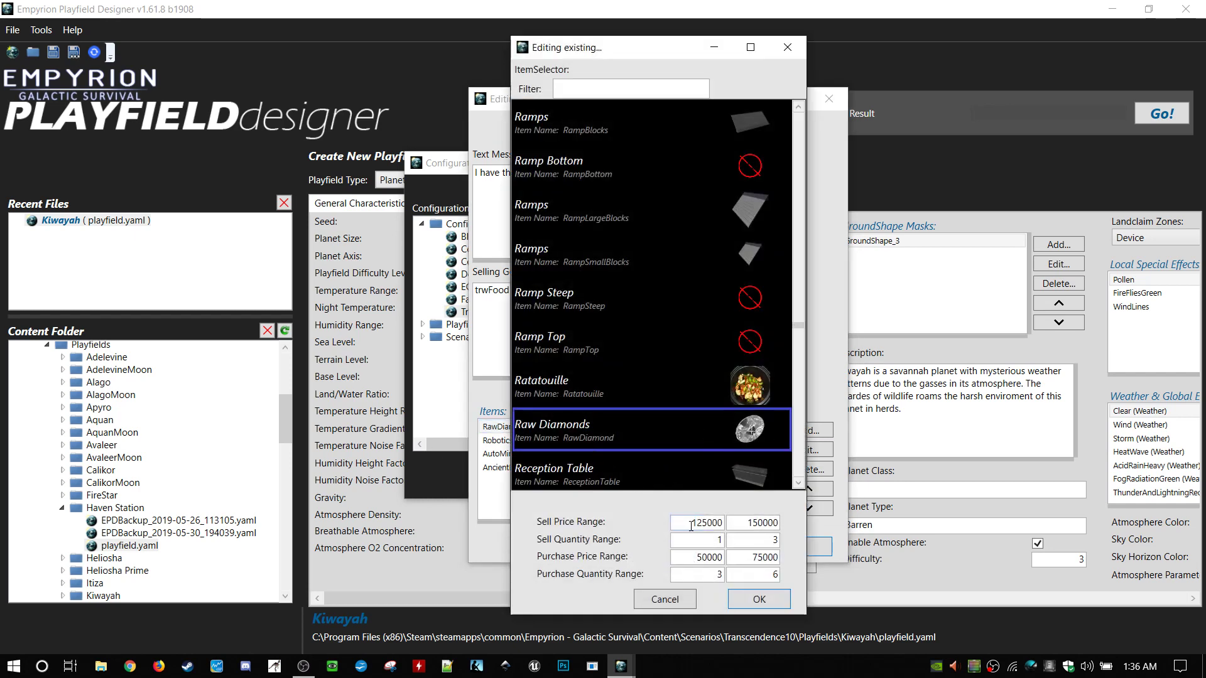
{"action": "left_click", "coordinate": [685, 557]}
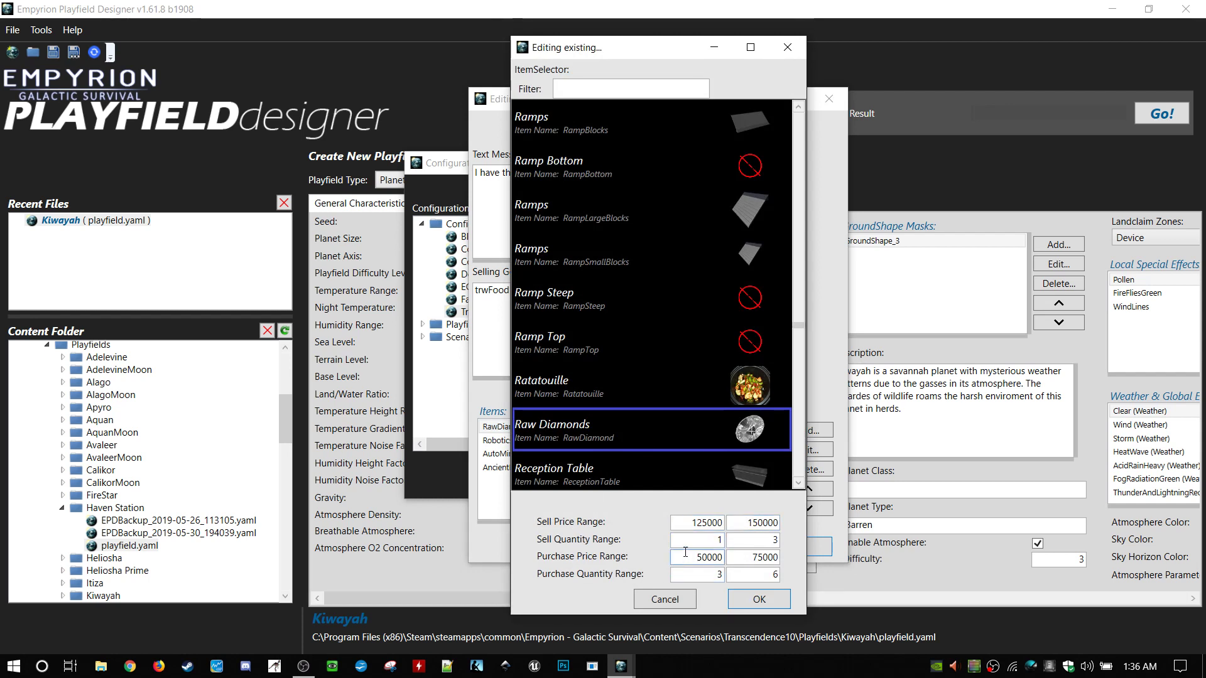
{"action": "left_click", "coordinate": [695, 540]}
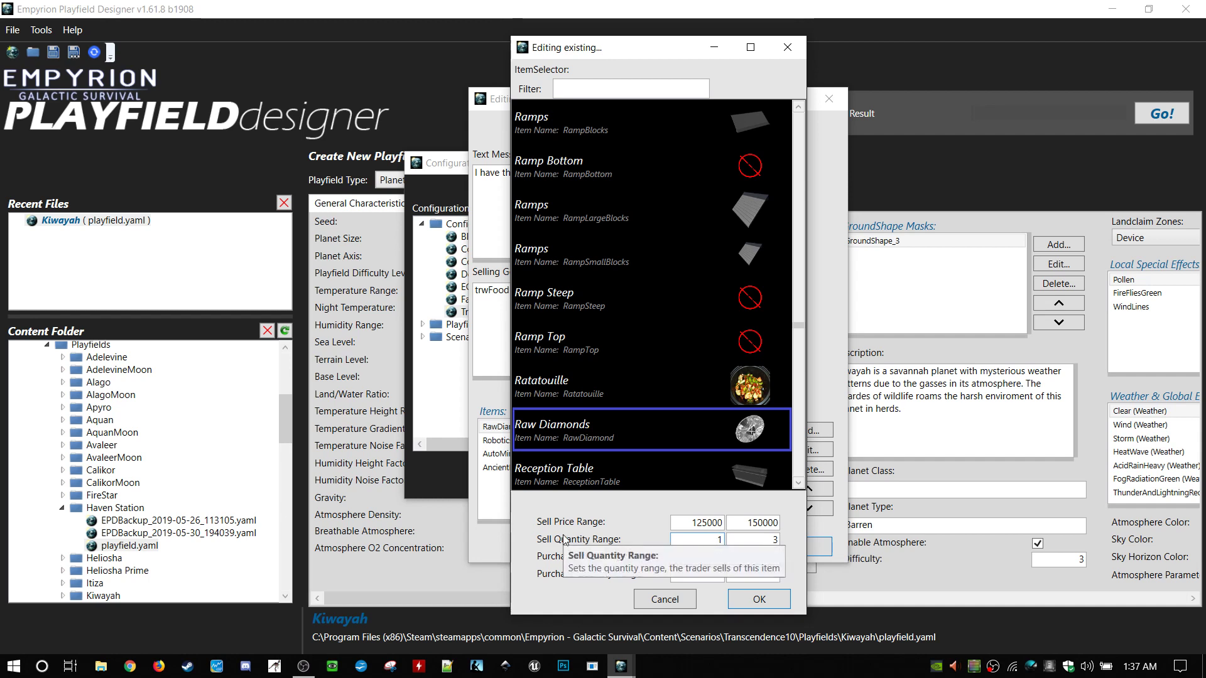
{"action": "left_click", "coordinate": [774, 540]}
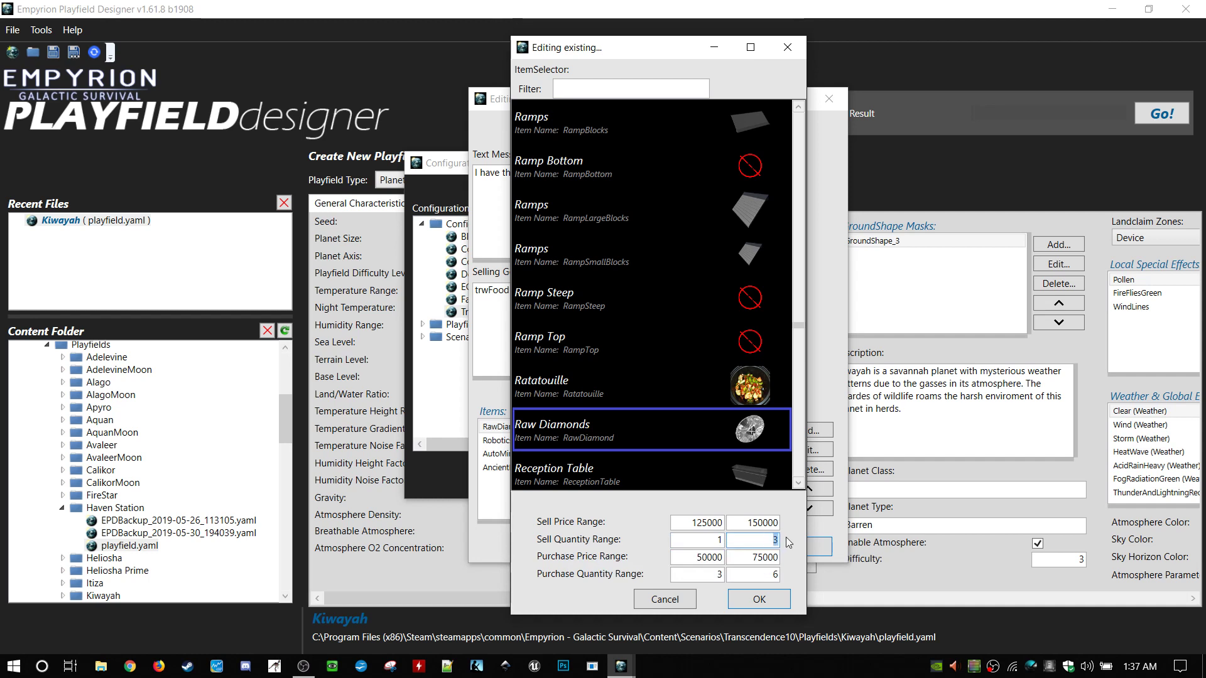
{"action": "left_click", "coordinate": [702, 576]}
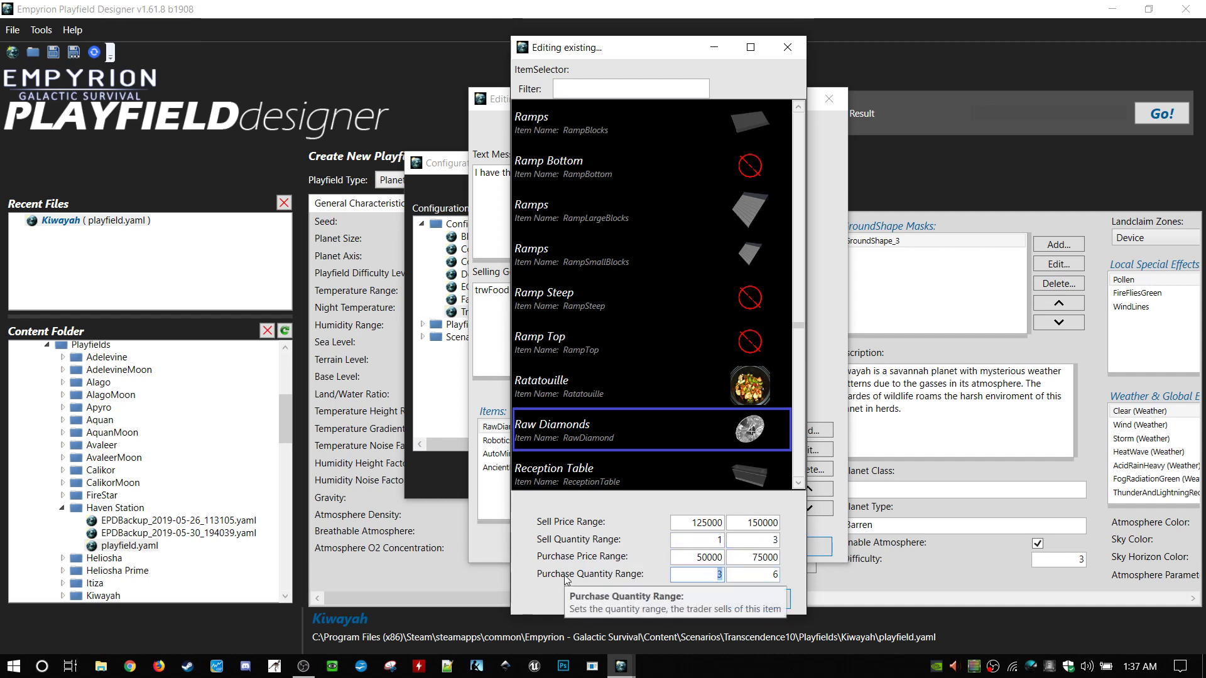
{"action": "left_click", "coordinate": [757, 542]}
{"action": "left_click", "coordinate": [682, 541]}
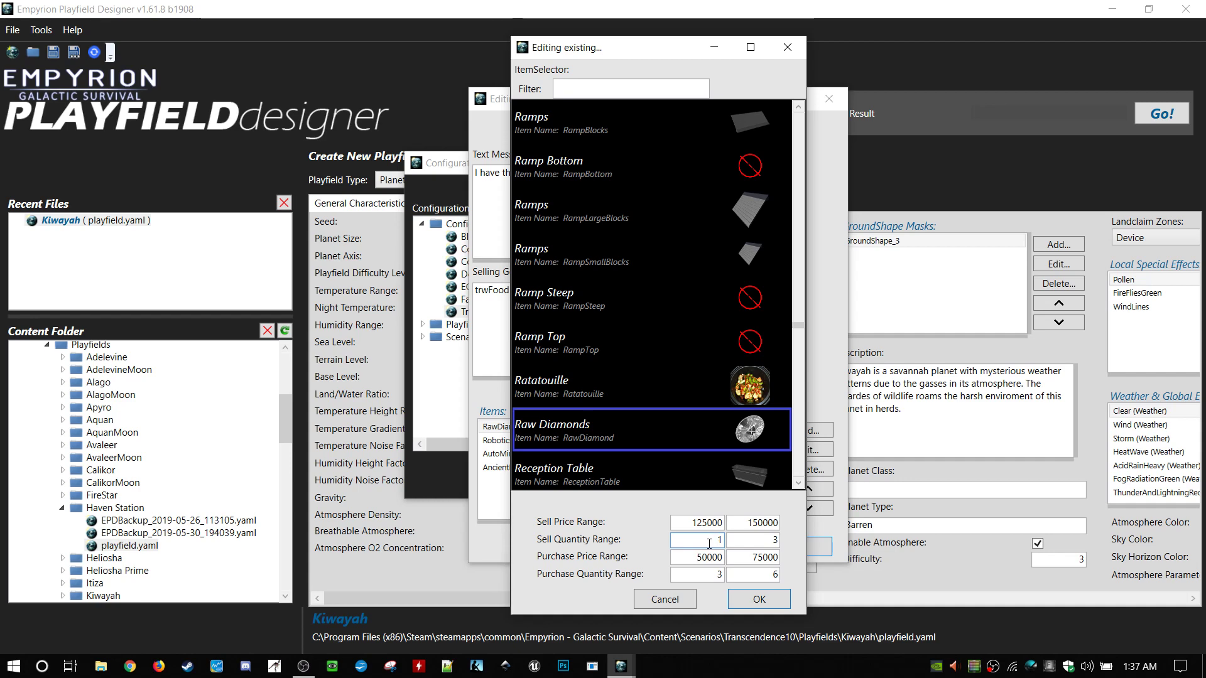
{"action": "left_click", "coordinate": [716, 574]}
{"action": "left_click", "coordinate": [680, 596]}
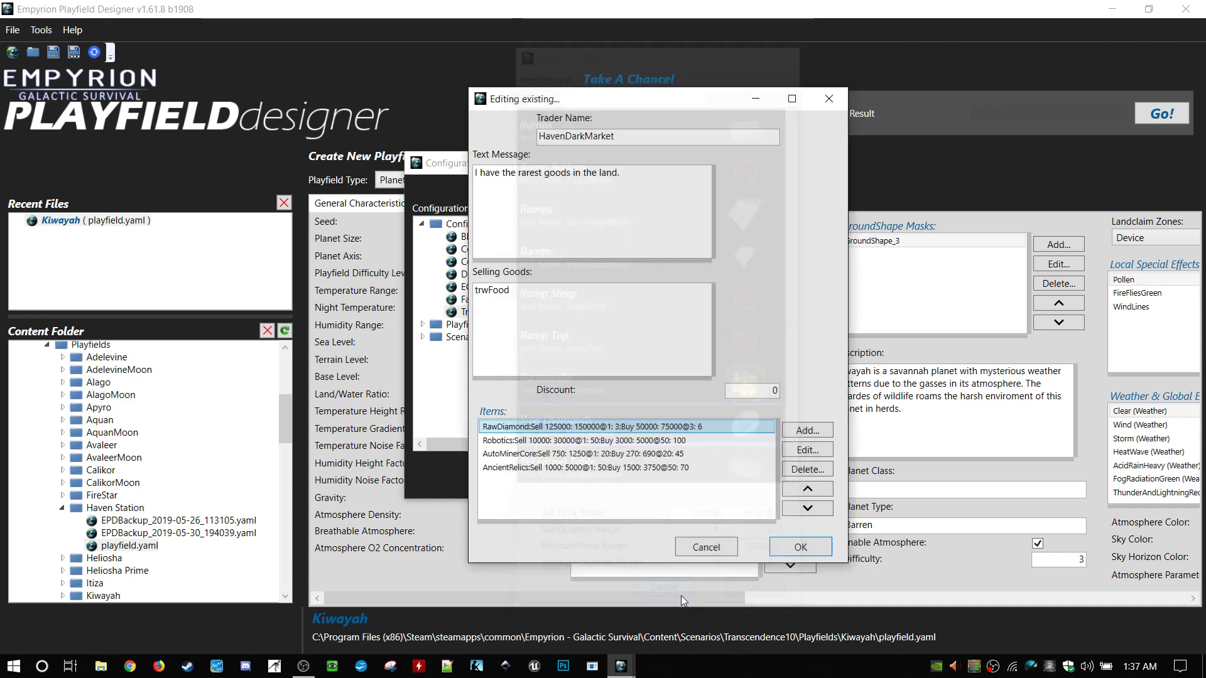
{"action": "left_click", "coordinate": [719, 548]}
- Open the Totally Overpowered trader, inspect its PistolT2 item's quantity ranges, and leave both without saving
{"action": "scroll", "coordinate": [659, 314], "scroll_direction": "up", "scroll_amount": 5}
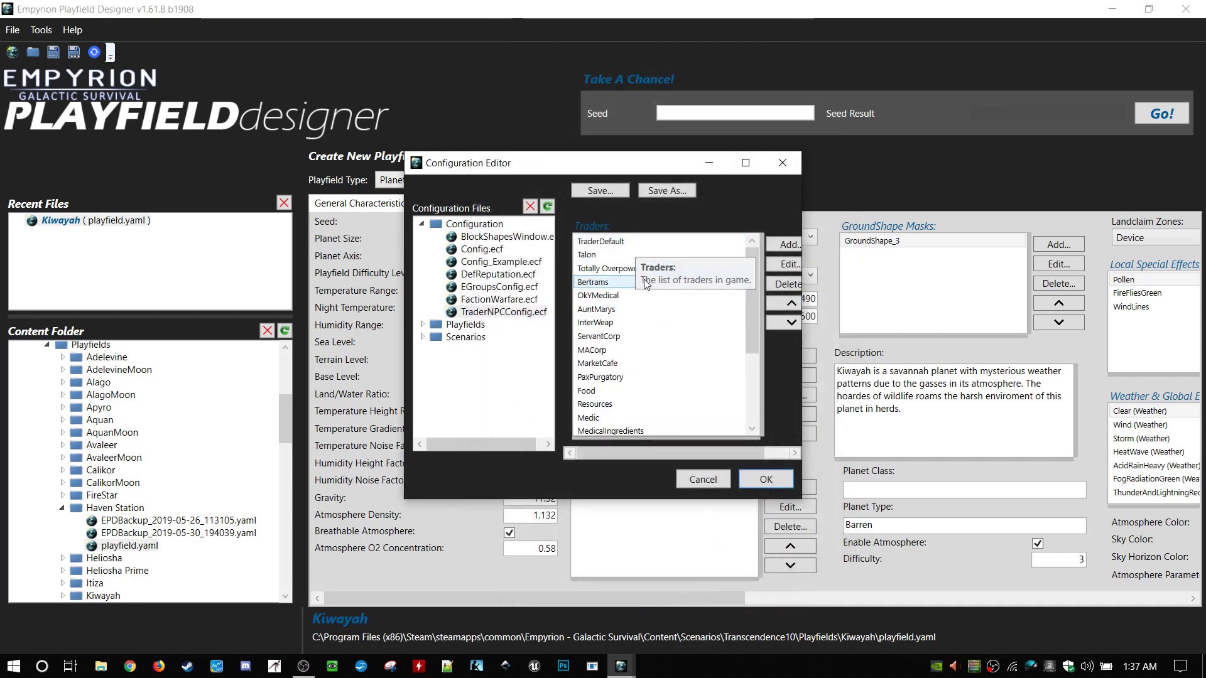
{"action": "double_click", "coordinate": [638, 274]}
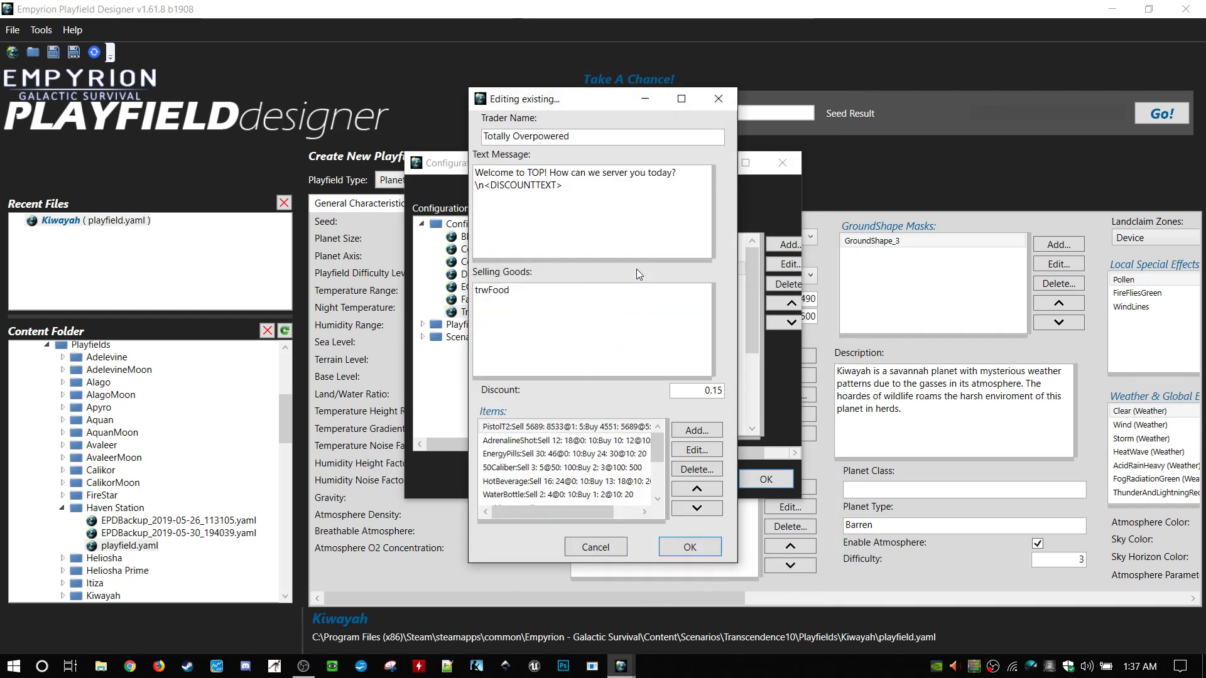
{"action": "double_click", "coordinate": [622, 428]}
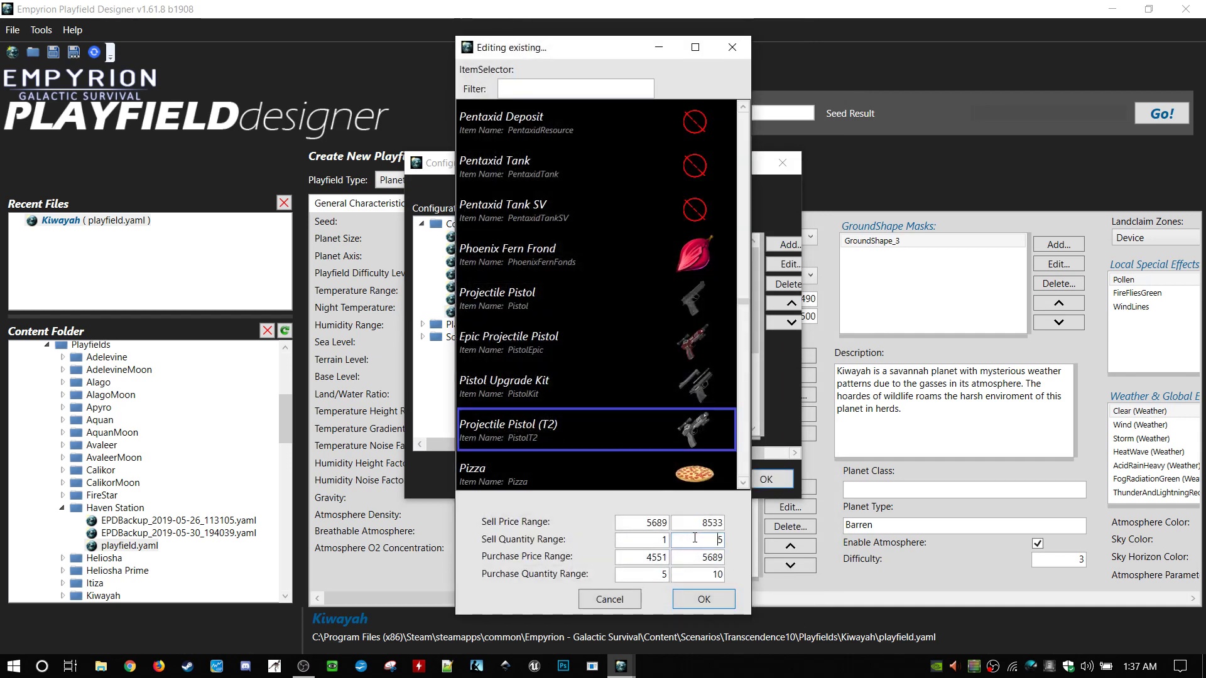
{"action": "double_click", "coordinate": [720, 540]}
{"action": "double_click", "coordinate": [635, 577]}
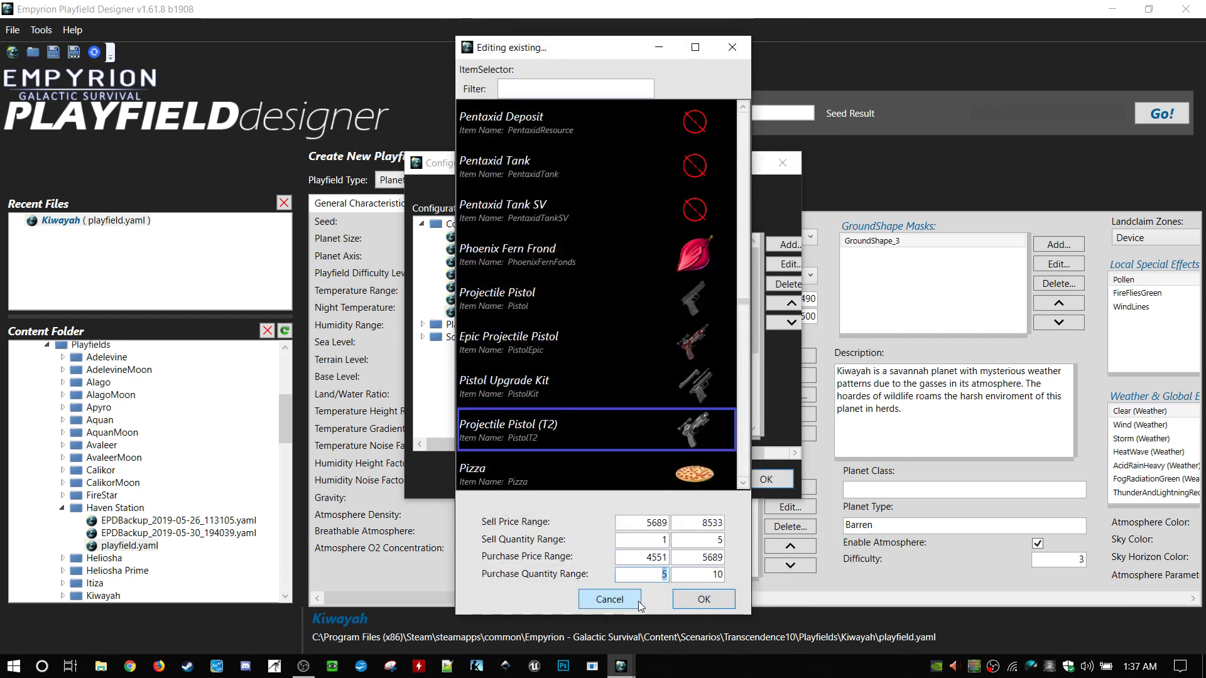
{"action": "left_click", "coordinate": [622, 601]}
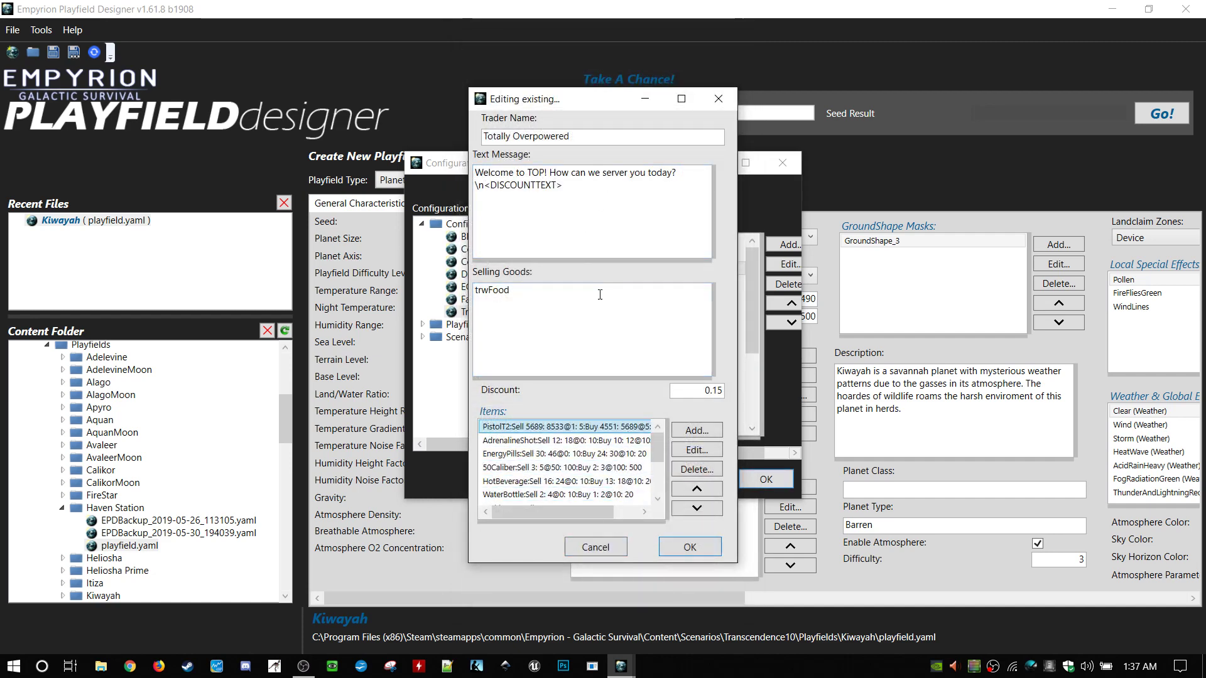
{"action": "left_click", "coordinate": [596, 552]}
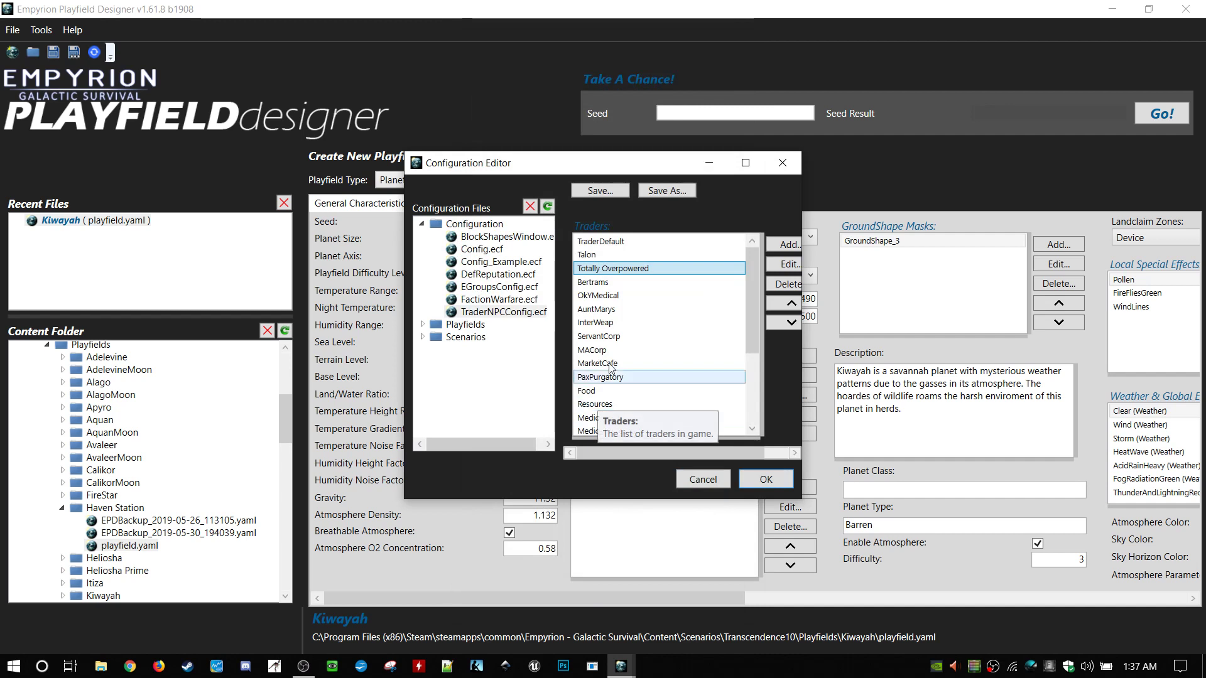
- Inspect the Bandages item of the Medic trader, and close the trader and the Configuration Editor without saving
{"action": "scroll", "coordinate": [714, 413], "scroll_direction": "down", "scroll_amount": 3}
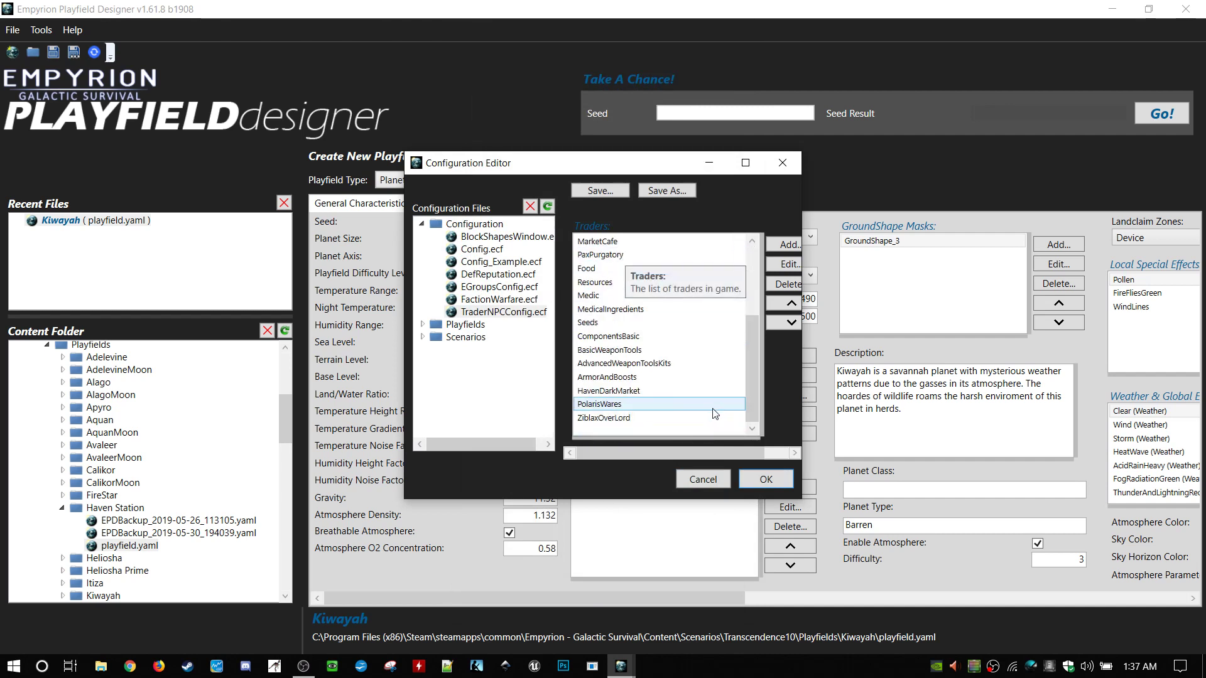
{"action": "double_click", "coordinate": [660, 301]}
{"action": "double_click", "coordinate": [593, 429]}
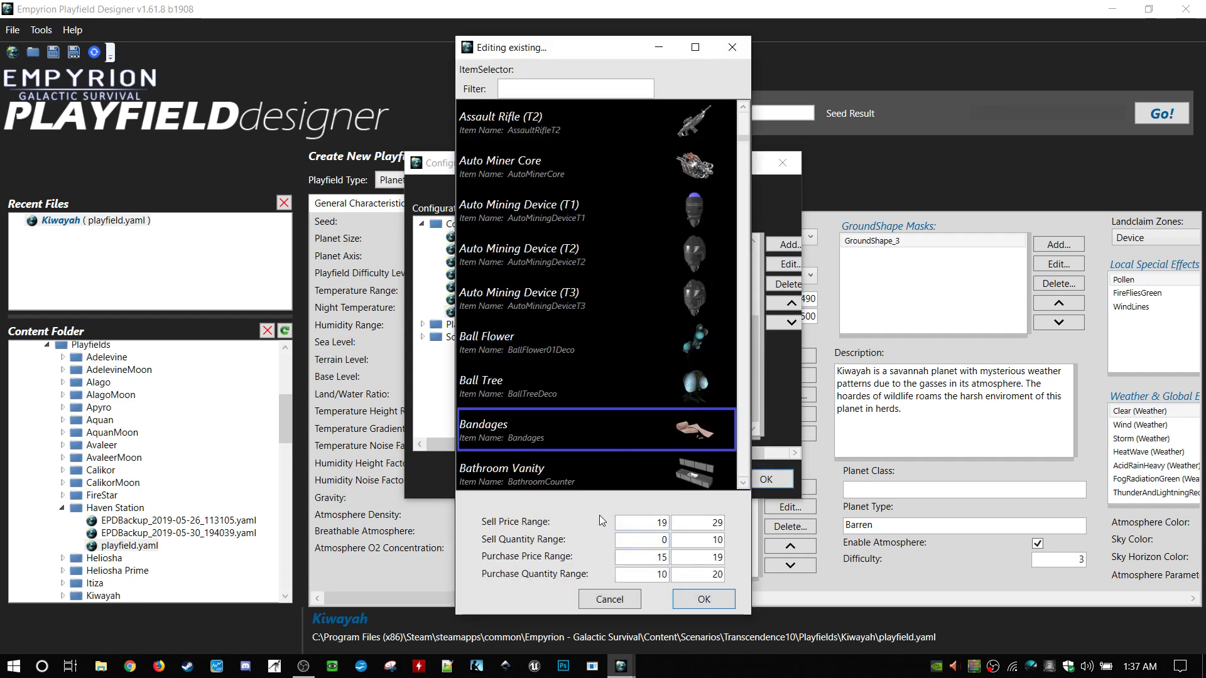
{"action": "left_click", "coordinate": [620, 602]}
{"action": "left_click", "coordinate": [606, 546]}
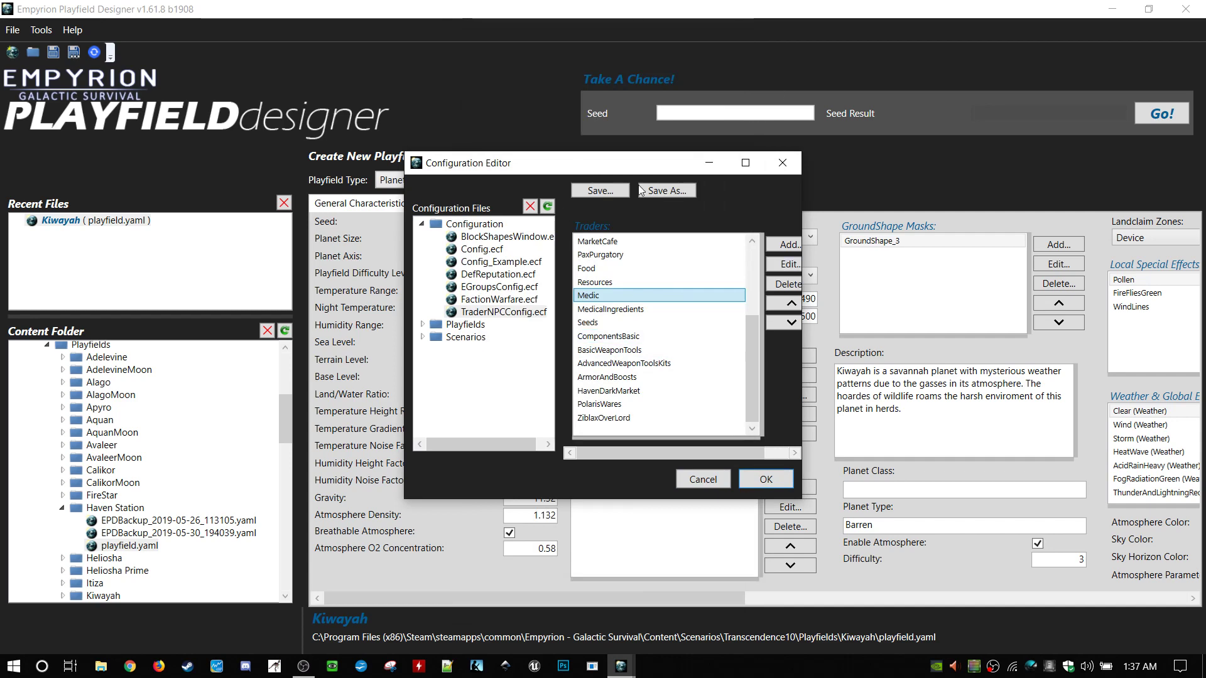
{"action": "left_click", "coordinate": [699, 476]}
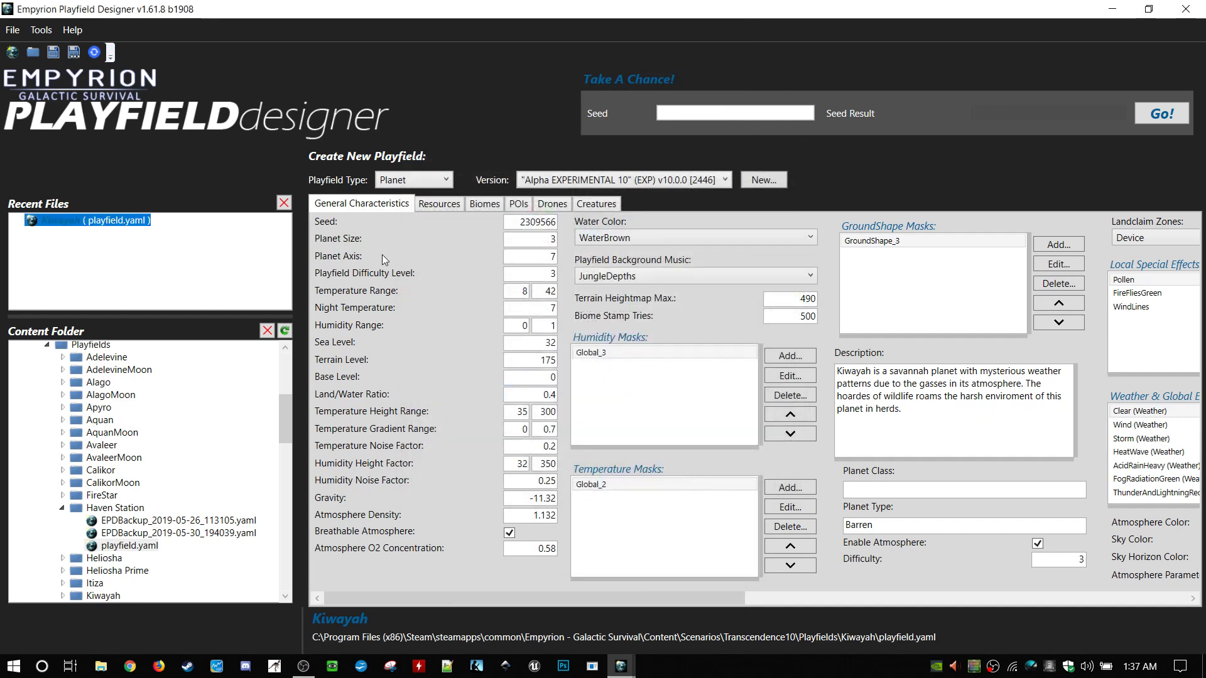
{"action": "mouse_move", "coordinate": [382, 254]}
{"action": "left_click", "coordinate": [44, 30]}
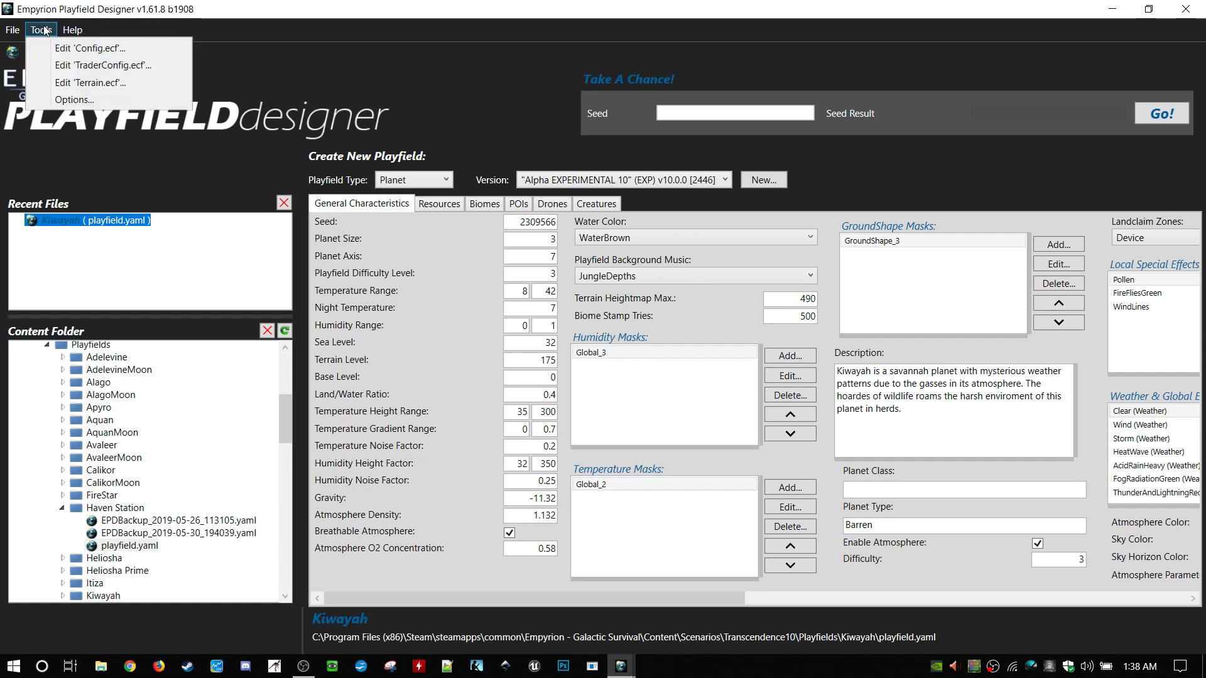
{"action": "left_click", "coordinate": [44, 29]}
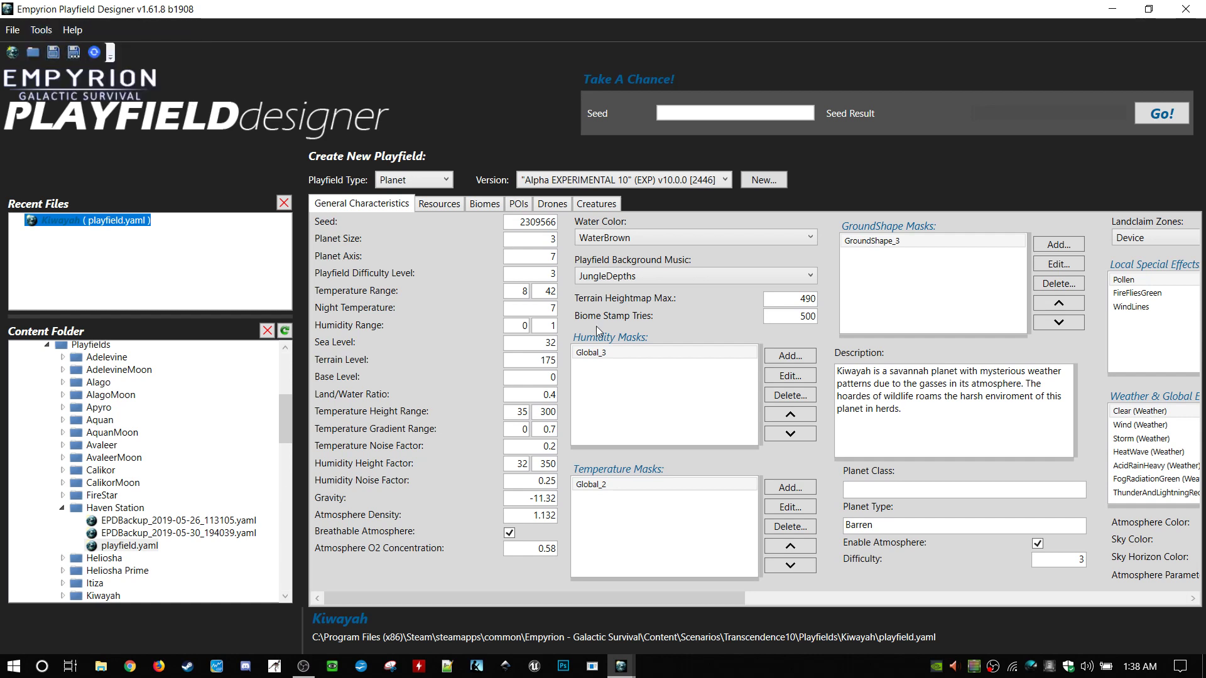
{"action": "left_click", "coordinate": [41, 30]}
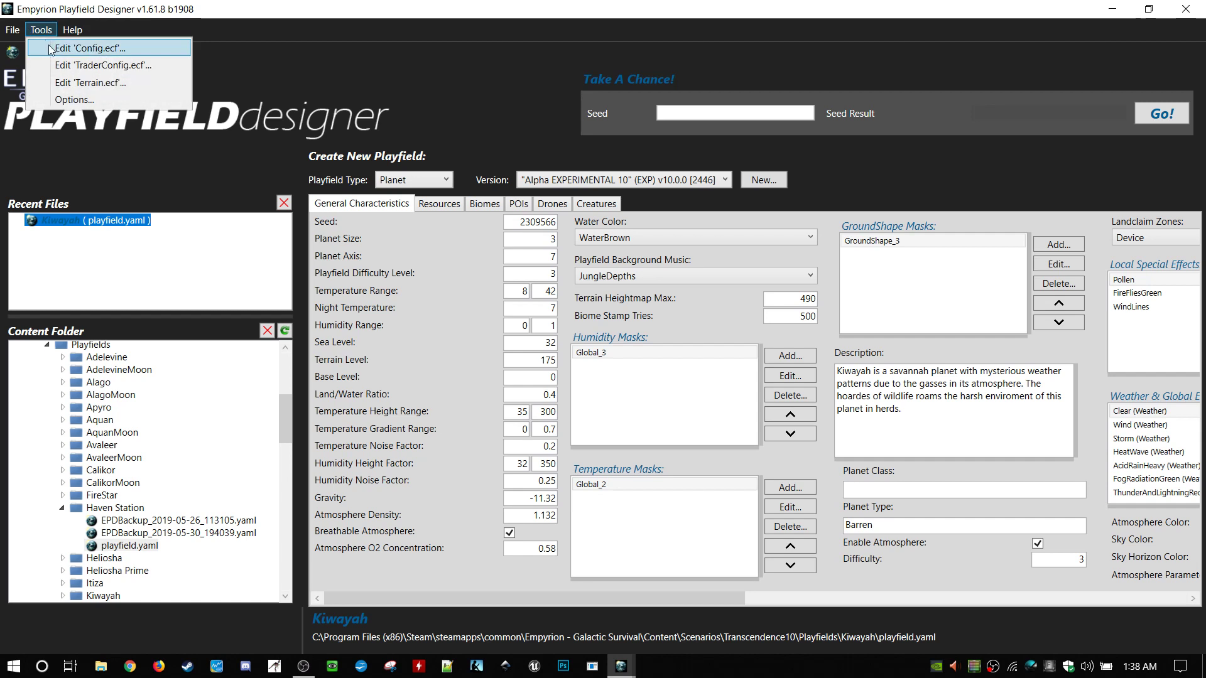
{"action": "left_click", "coordinate": [51, 47]}
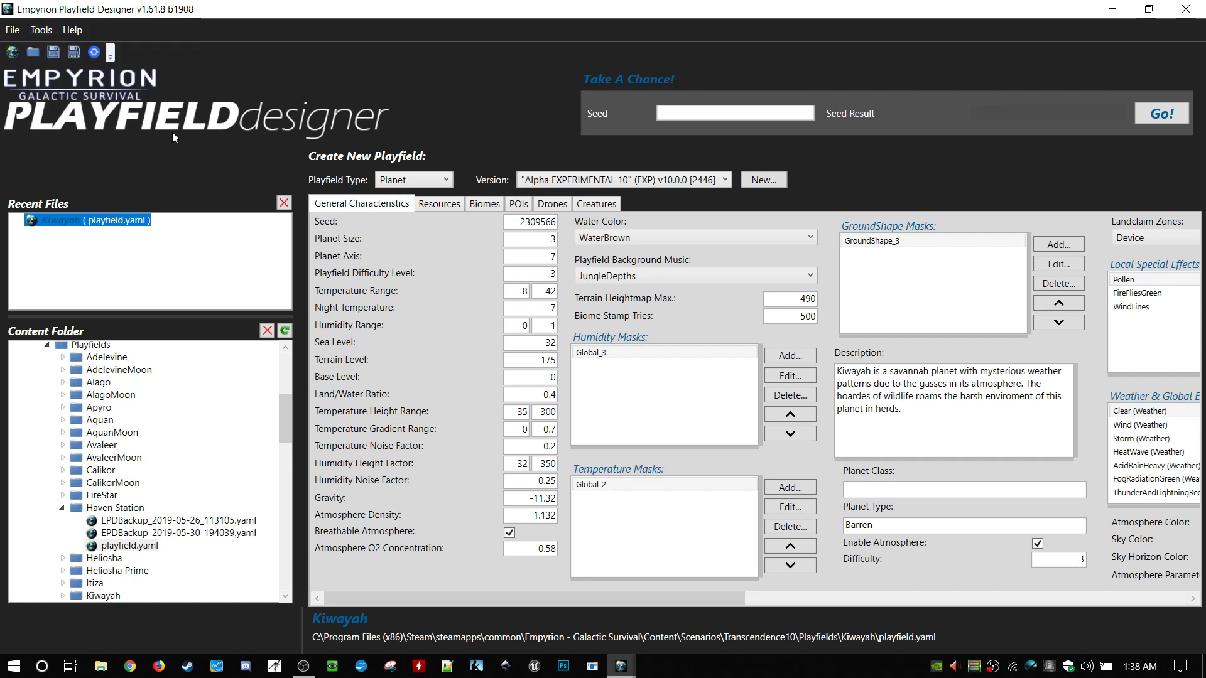
{"action": "left_click", "coordinate": [44, 33]}
{"action": "left_click", "coordinate": [440, 89]}
{"action": "left_click_drag", "start_coordinate": [720, 600], "coordinate": [422, 604]}
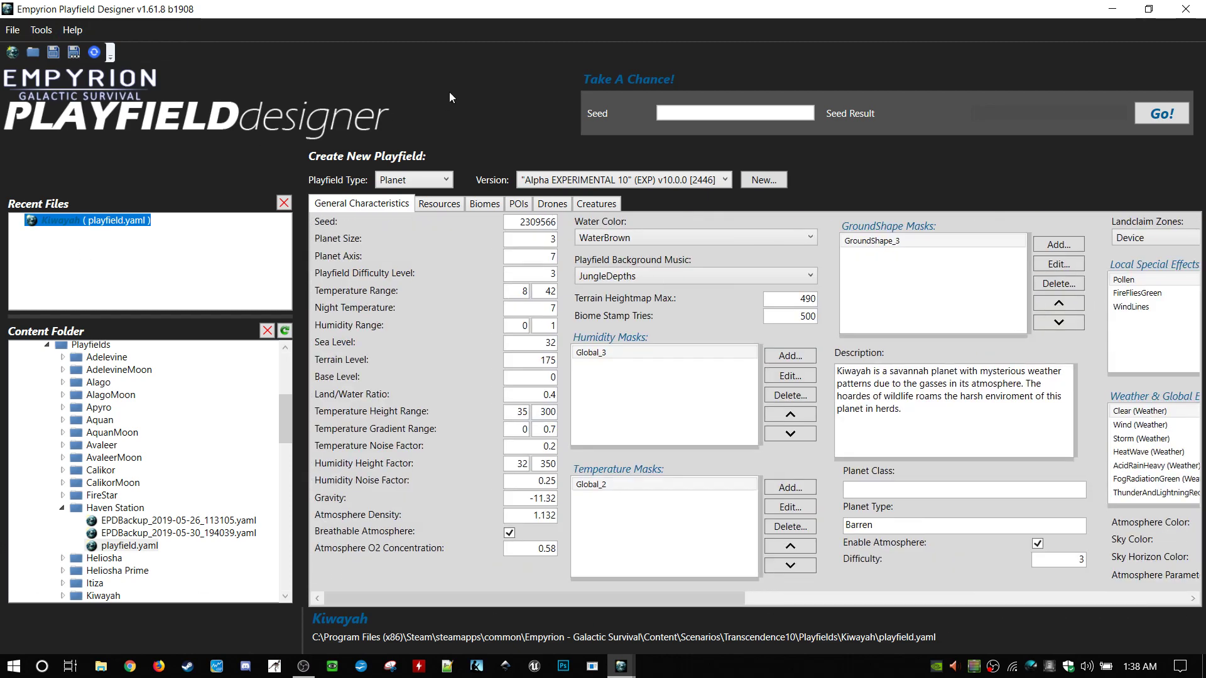